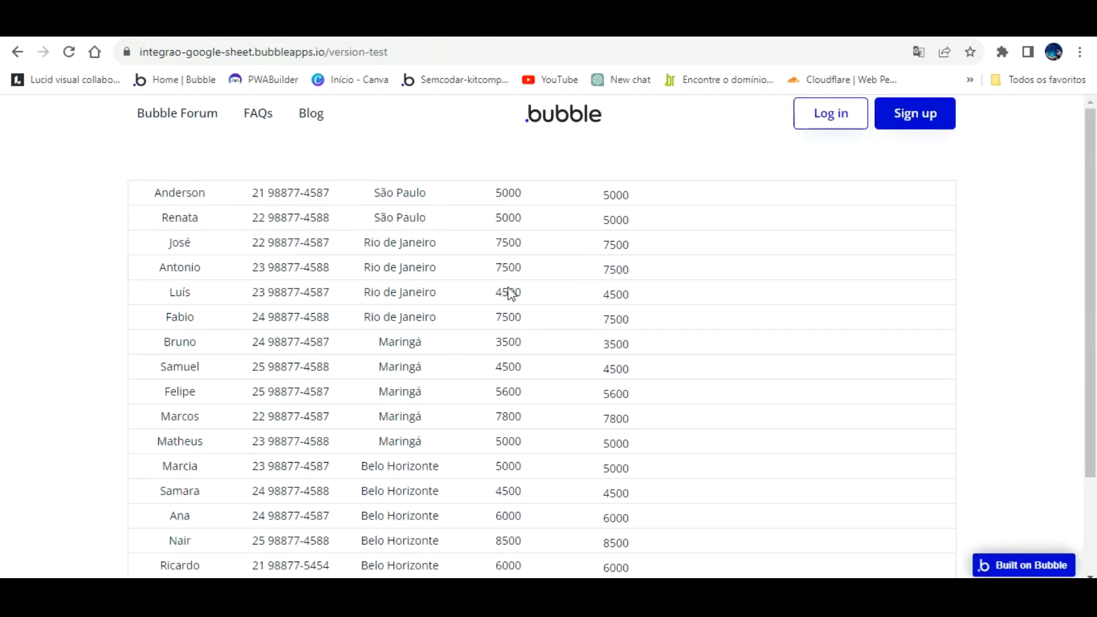
- Highlight a 5000 salary in the preview table, then bring up the 'Teste aula bubble' spreadsheet
left_click_drag(487, 171, 521, 467)
left_click(525, 490)
left_click(557, 239)
left_click(680, 25)
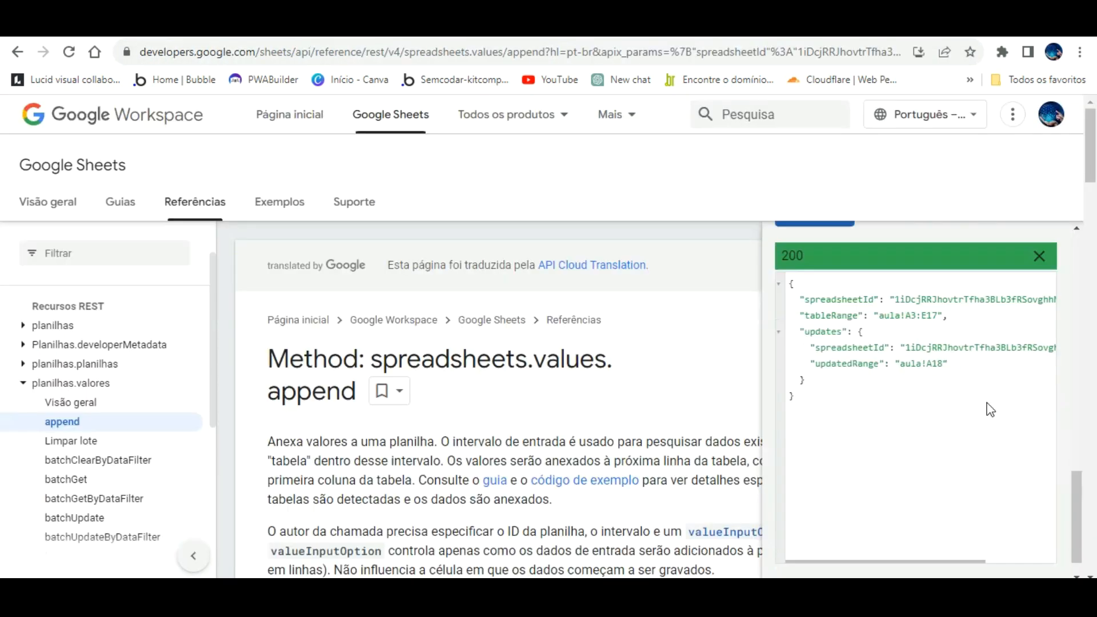
- Scroll down through the spreadsheet's SALÁRIO column
scroll(990, 409, "down", 1)
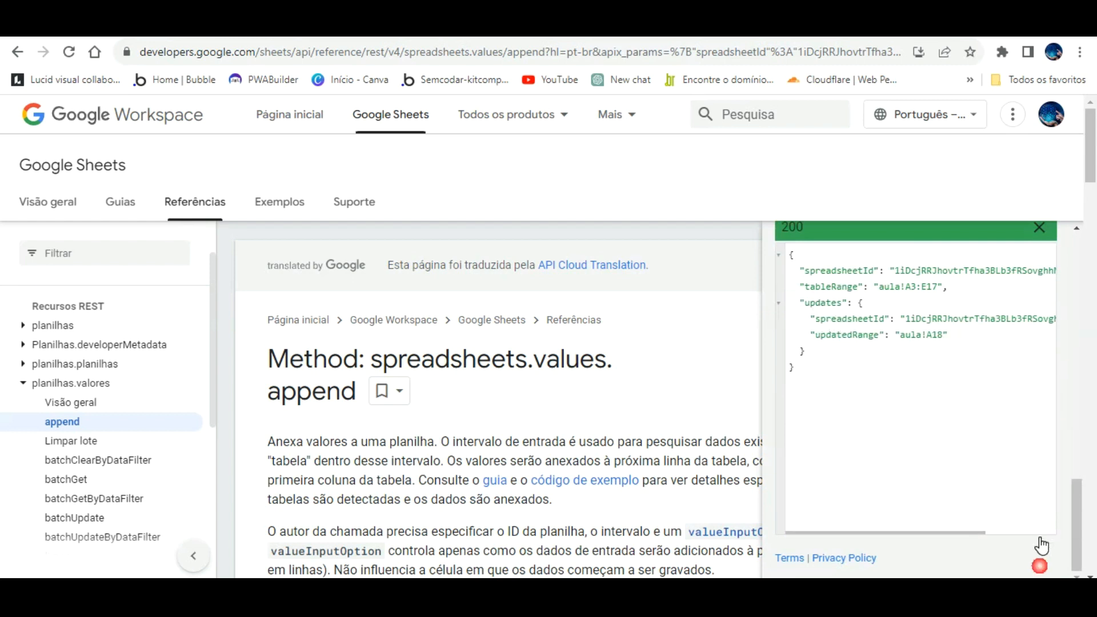
- Switch over to the Bubble plugins page
left_click(275, 24)
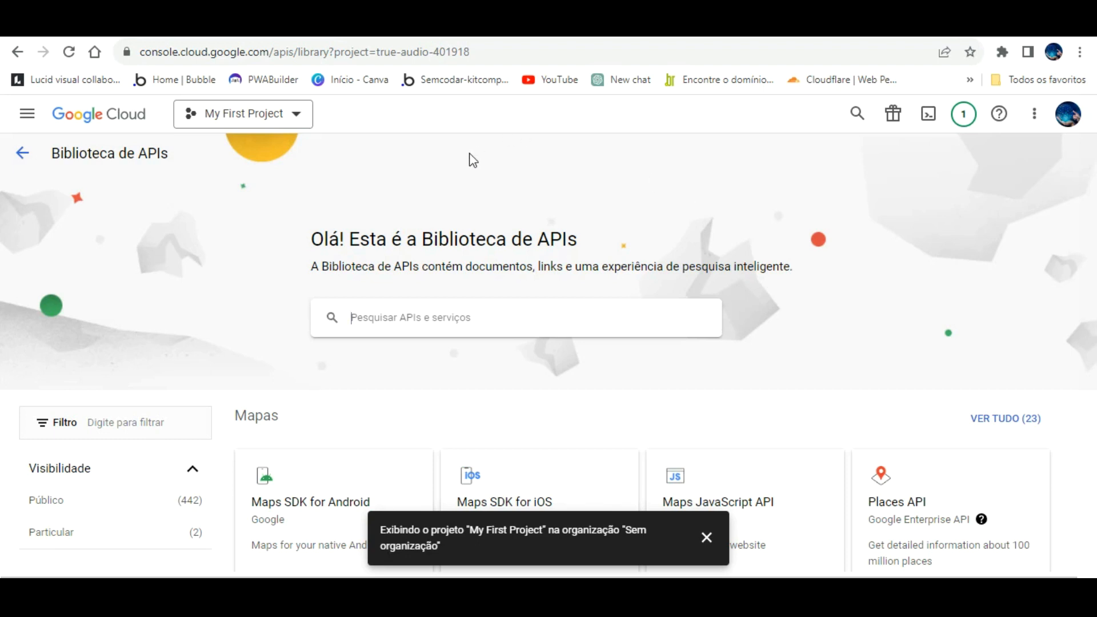
- Select the Cloud Console web address and look over the API Library page
left_click_drag(140, 52, 270, 51)
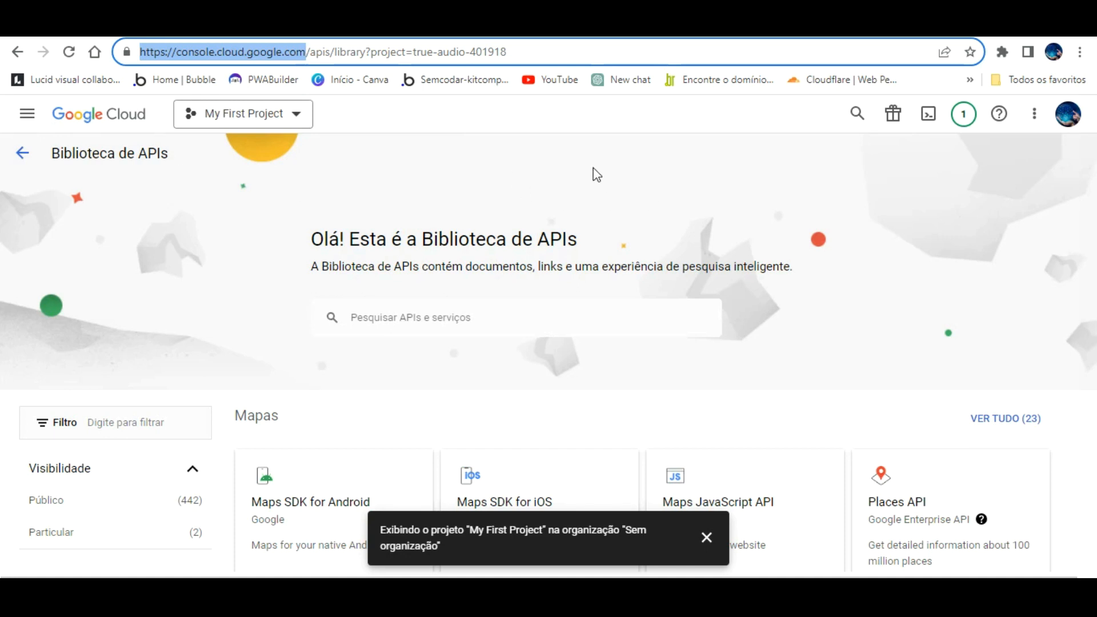
scroll(539, 303, "down", 18)
scroll(541, 304, "up", 8)
scroll(542, 304, "up", 10)
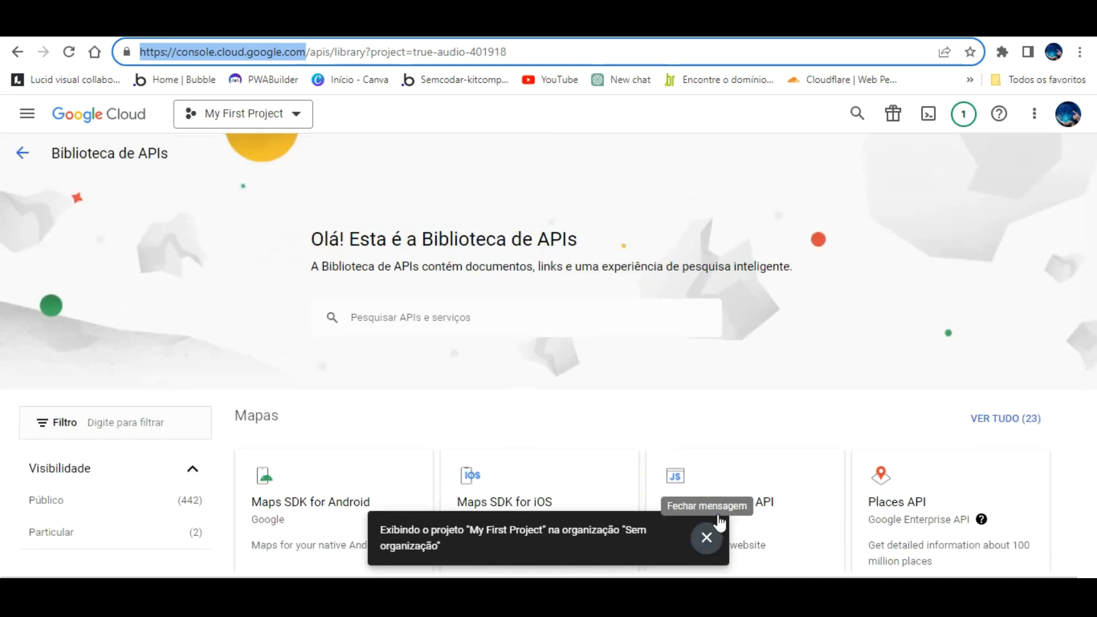
- Dismiss the project notice and search the API library for 'sheet'
left_click(707, 538)
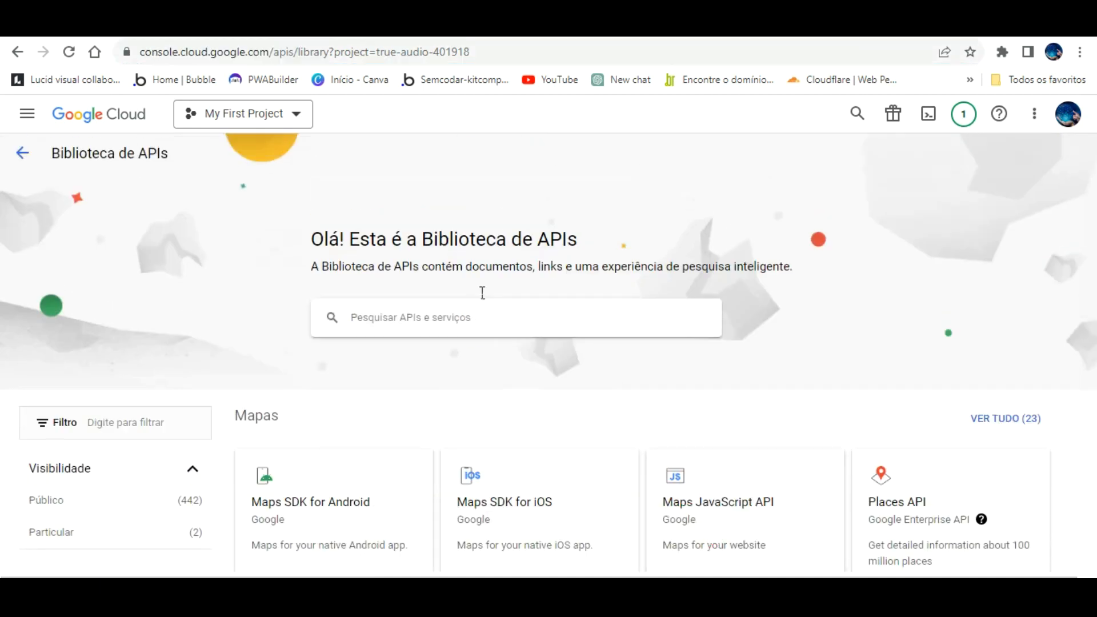
type("shh")
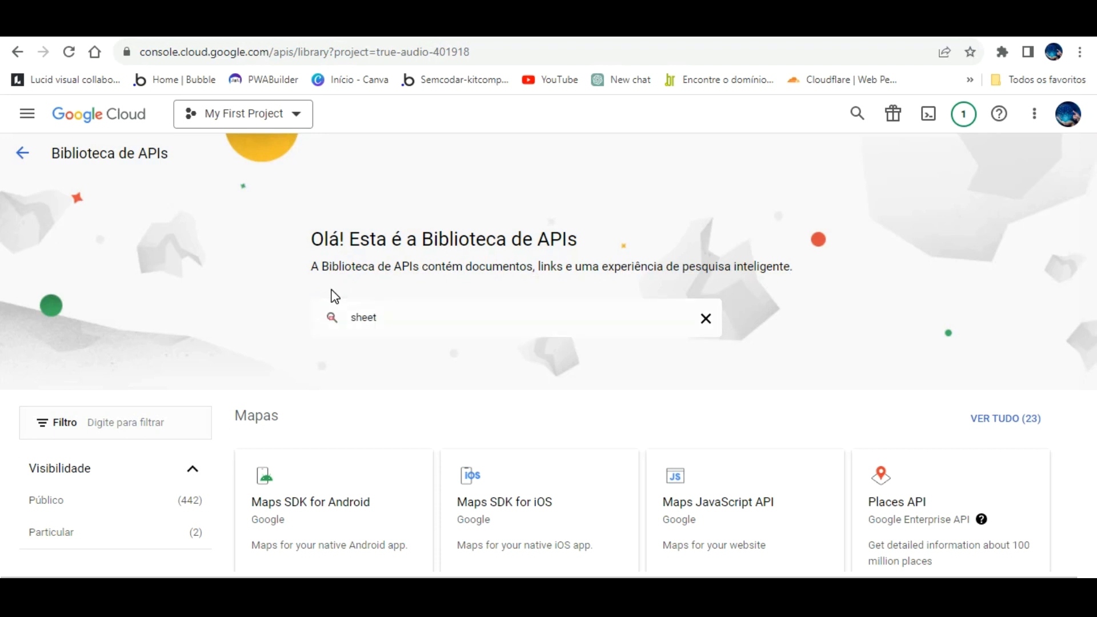
left_click(386, 312)
key("Return")
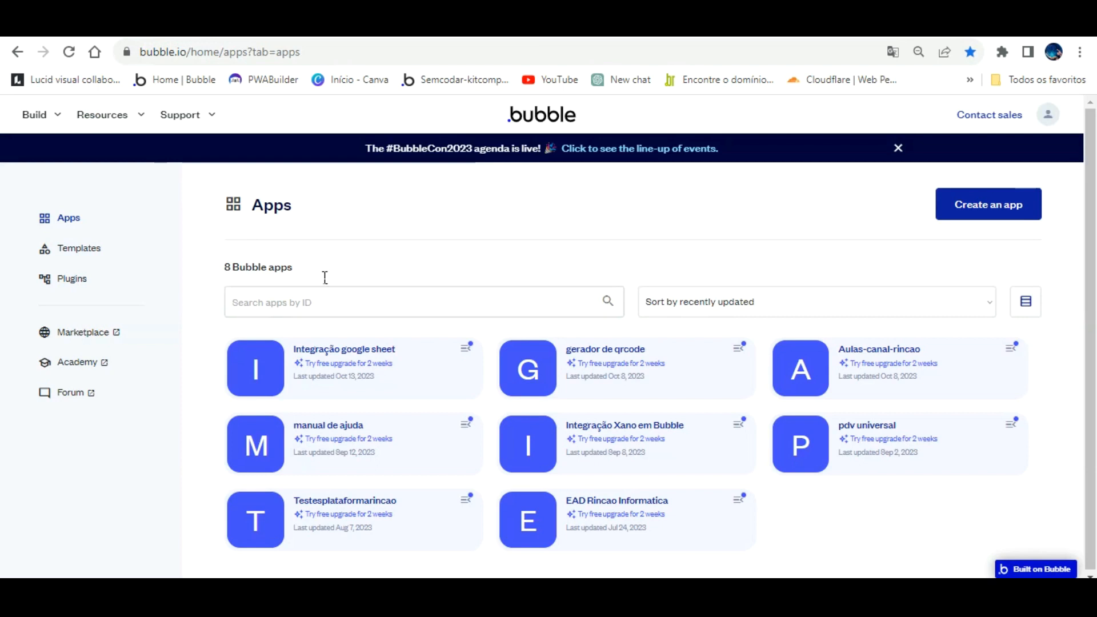
- Open the Integração google sheet app on its index page and show the installed API Connector plugin
left_click(323, 332)
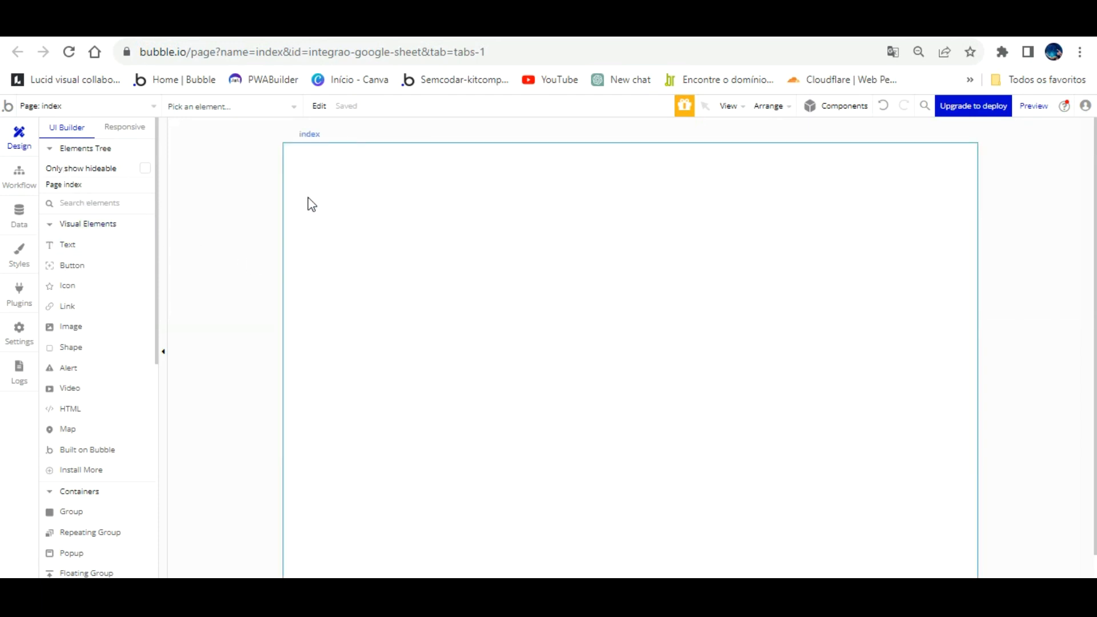
left_click(143, 106)
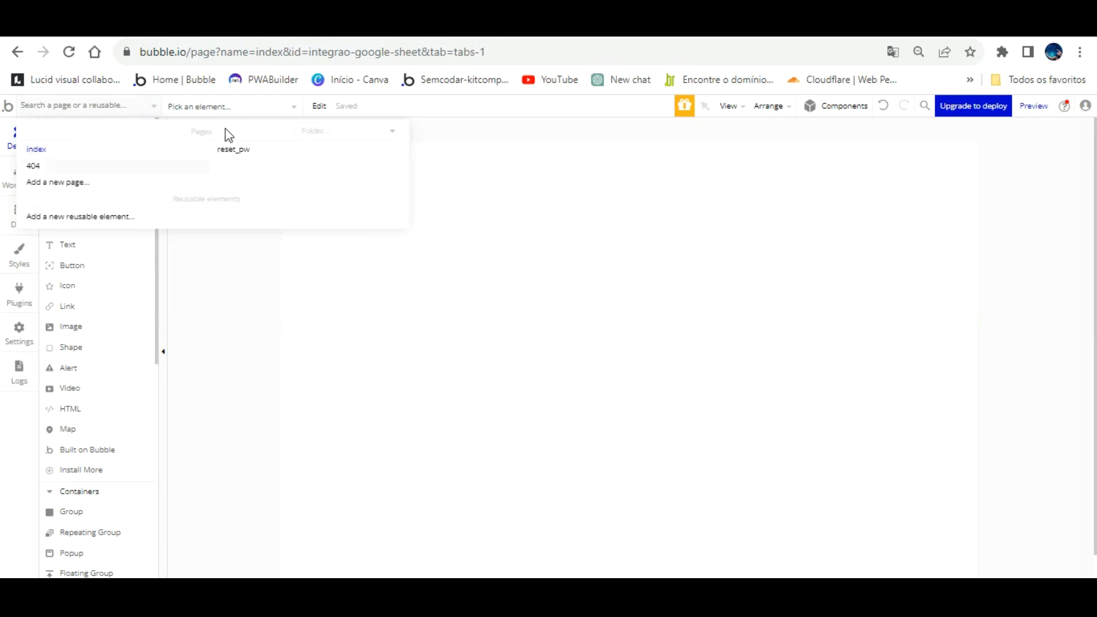
left_click(582, 252)
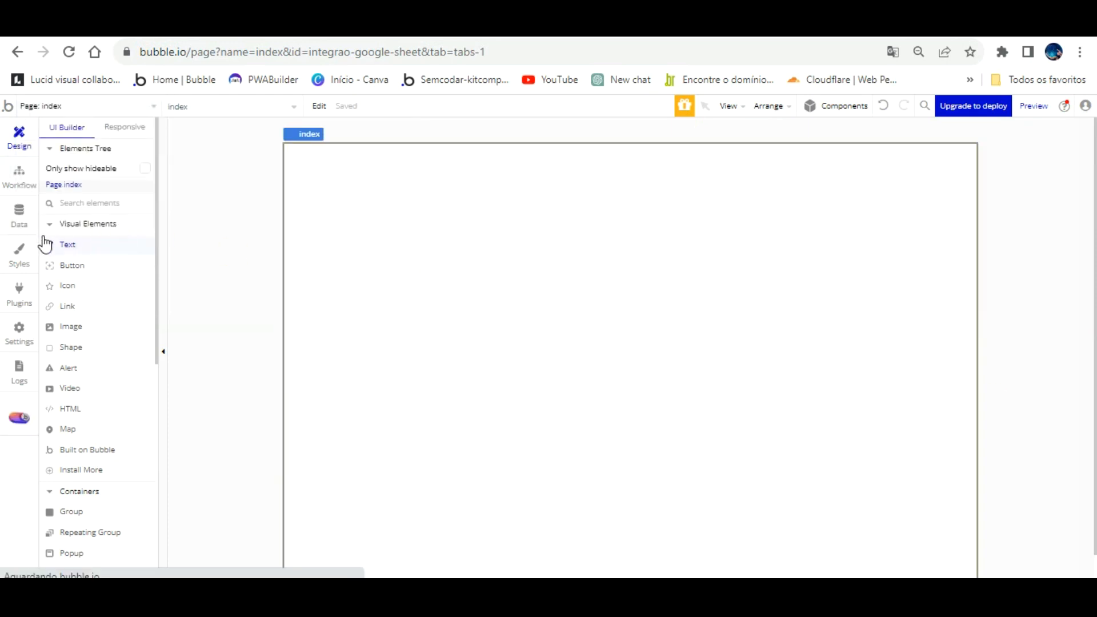
left_click(18, 291)
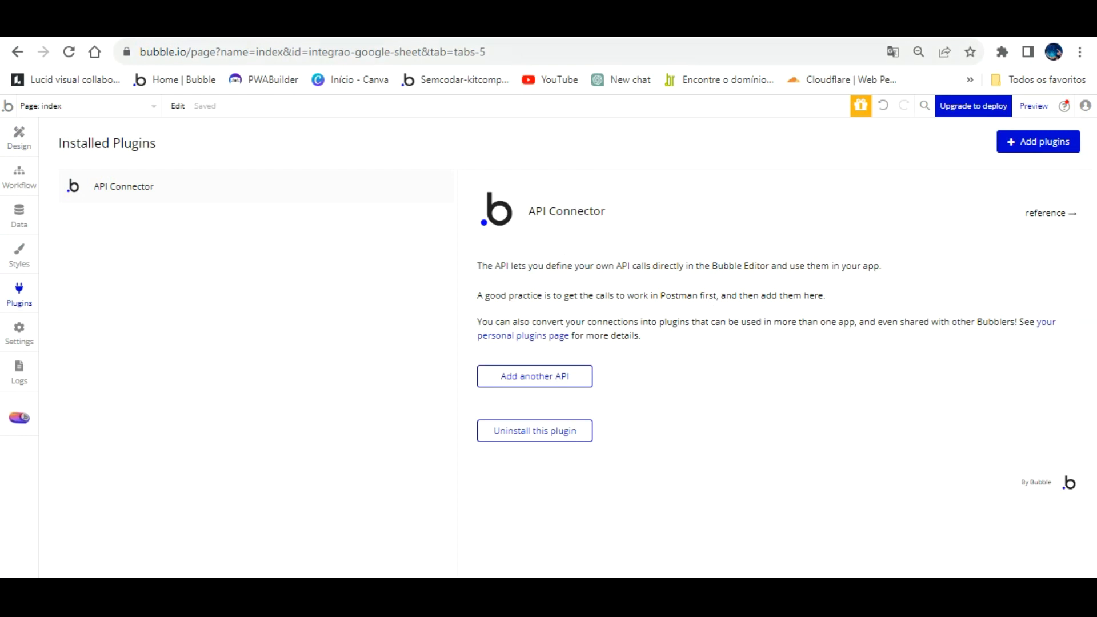
- Bring up the 'Teste aula bubble' Google Sheets spreadsheet
left_click(454, 26)
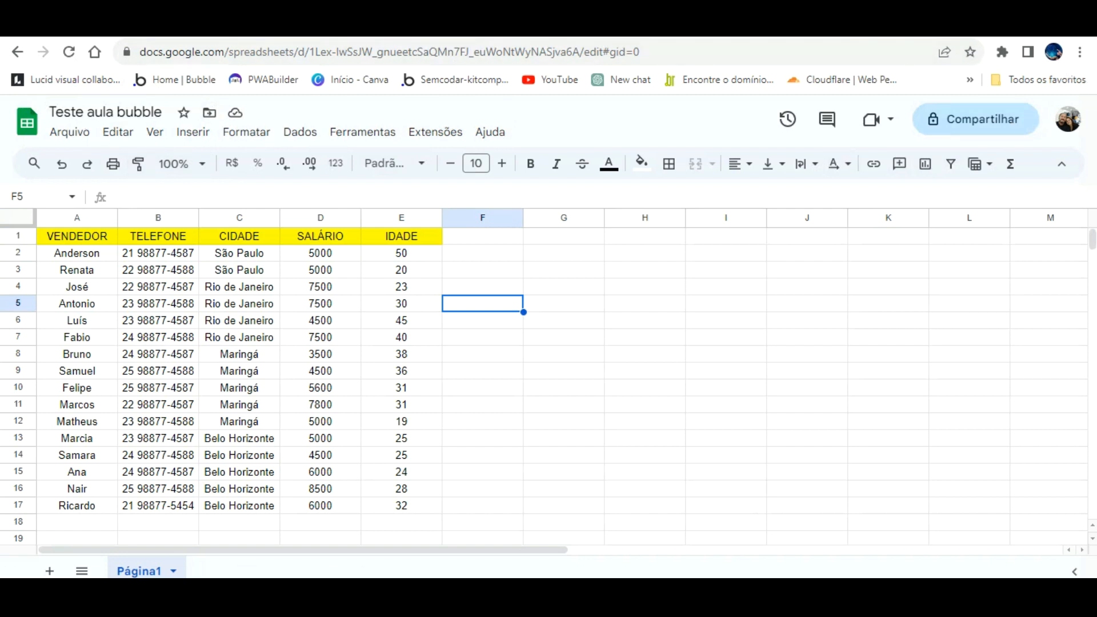
- Browse the Google apps launcher in a new tab, then return to the 'sheet' API search results
key("ctrl+t")
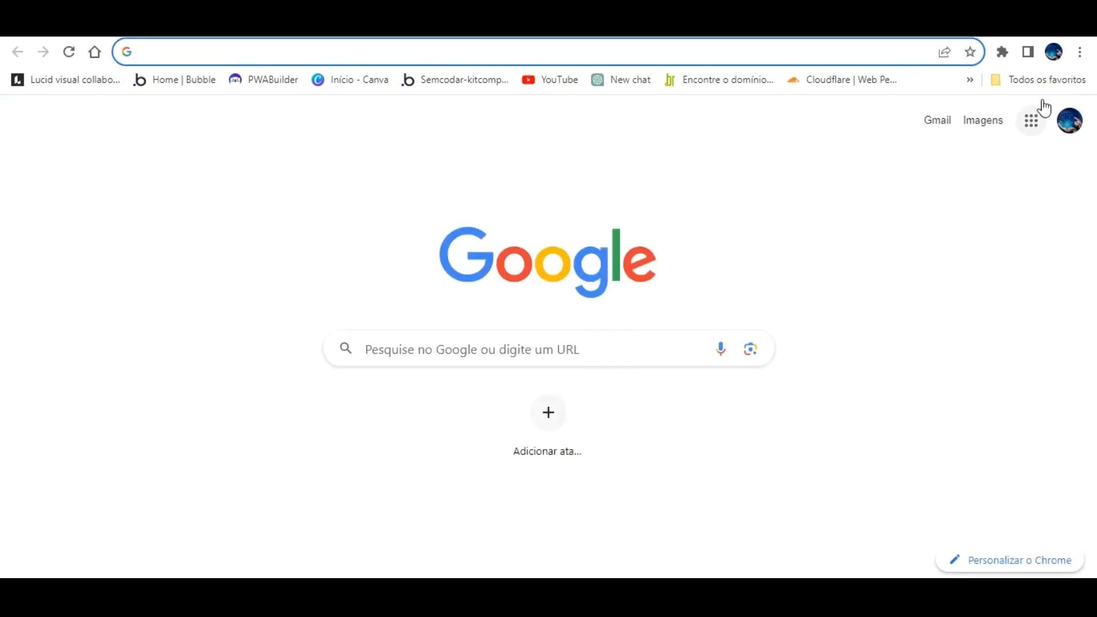
left_click(1035, 117)
scroll(994, 283, "down", 5)
scroll(996, 290, "up", 3)
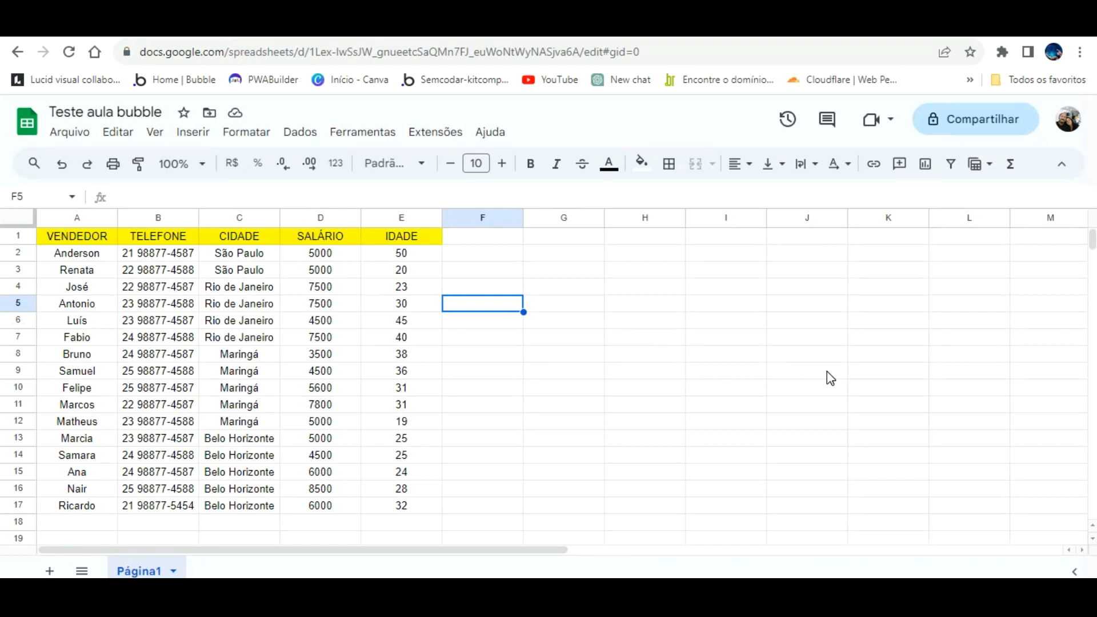
key("ctrl+Tab")
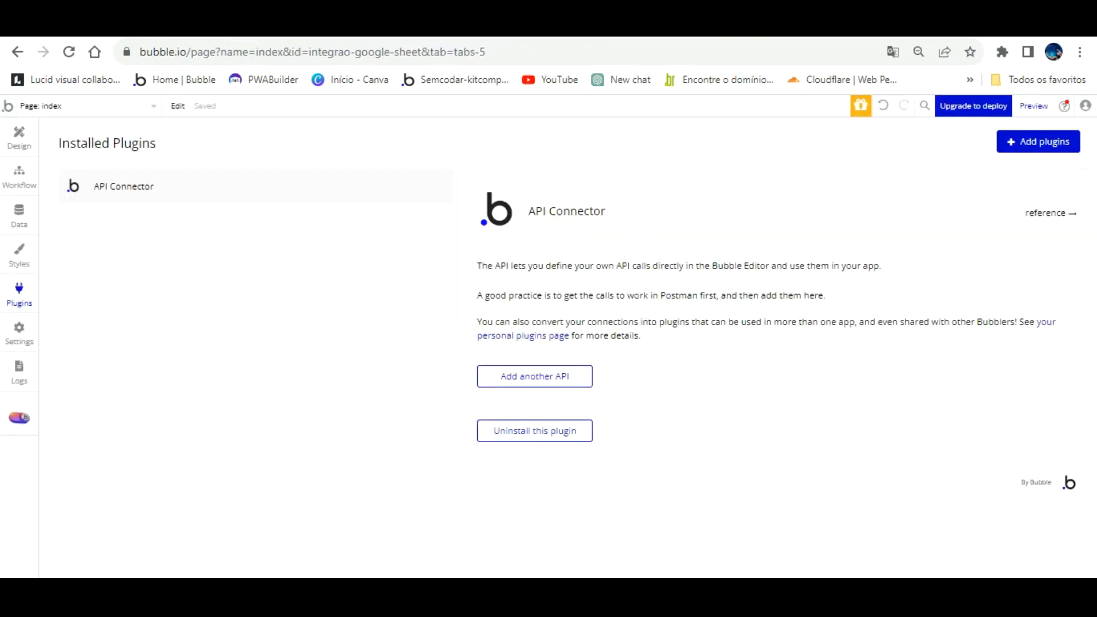
key("ctrl+Tab")
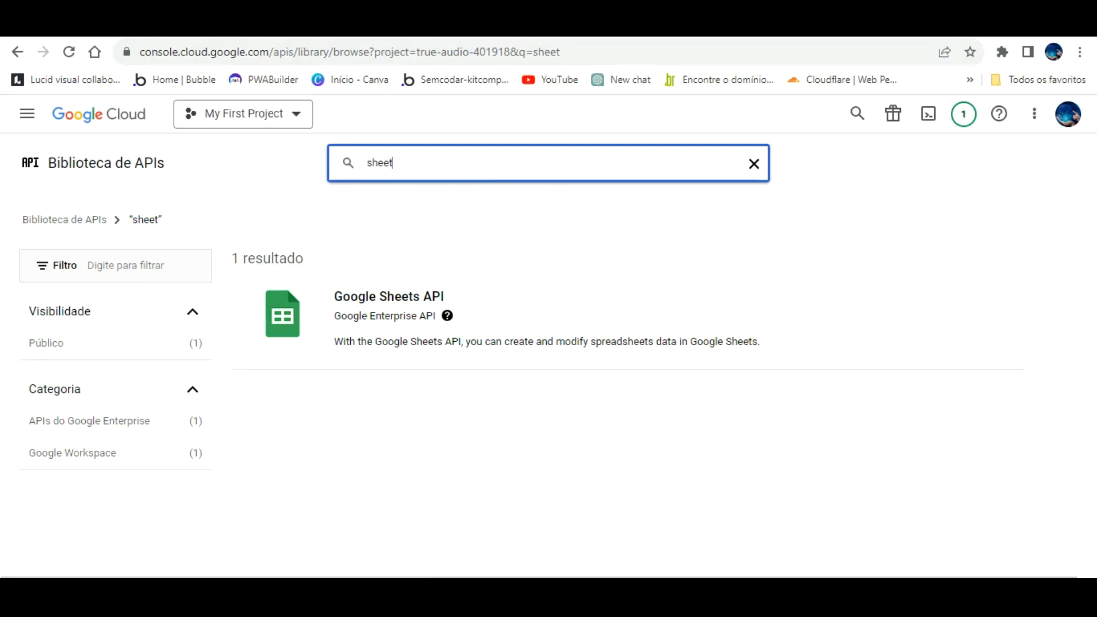
- Open the Google Sheets API product page from the 'sheet' search results
key("ctrl+shift+Tab")
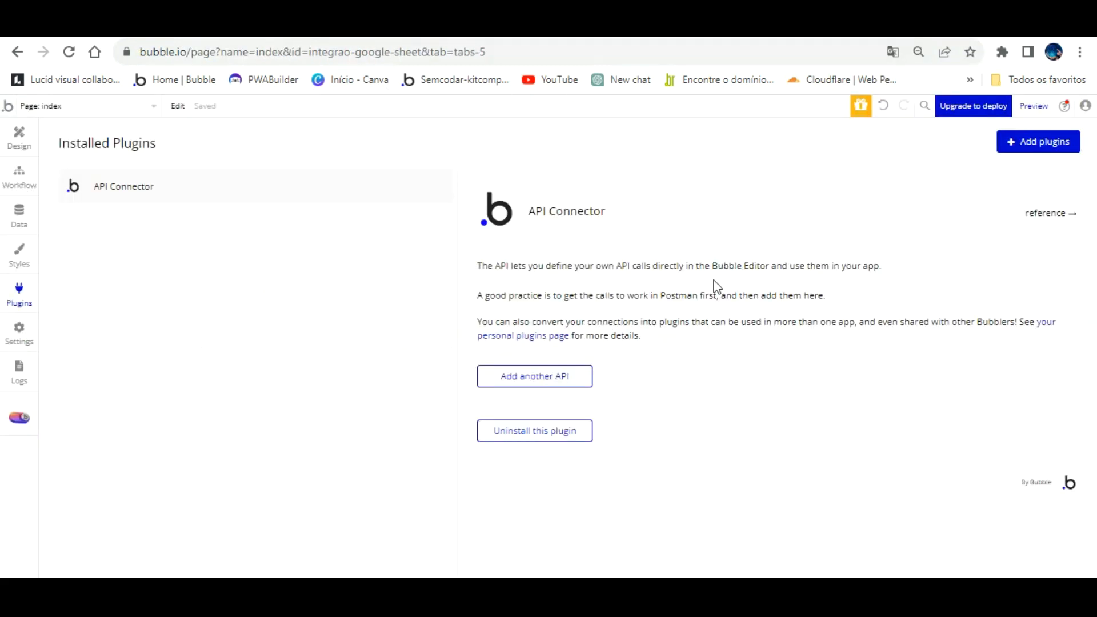
key("ctrl+Tab")
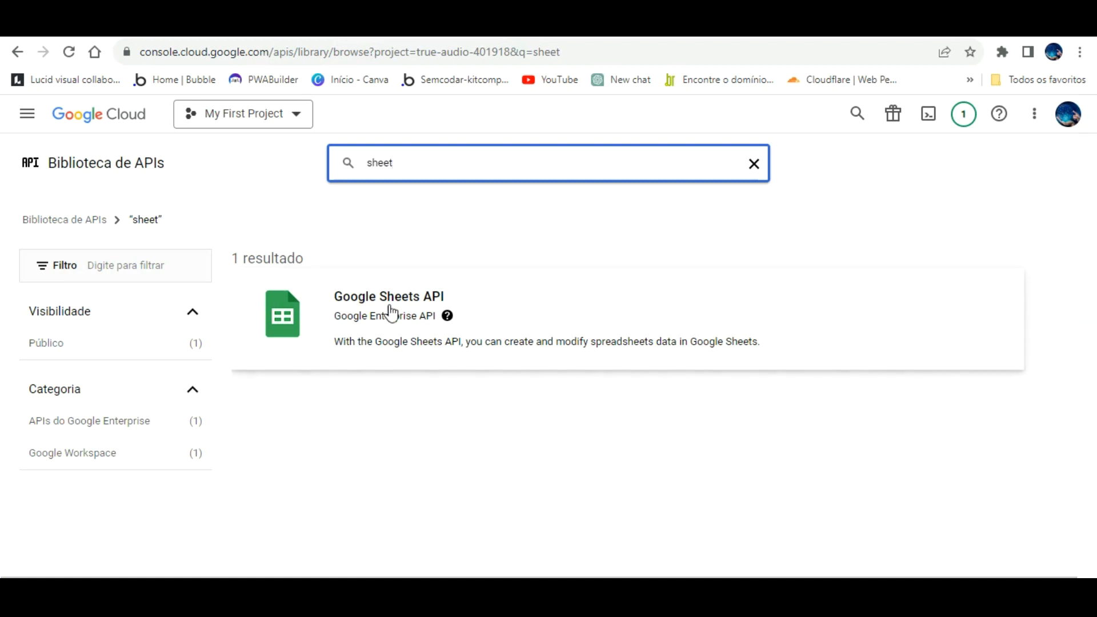
left_click(391, 288)
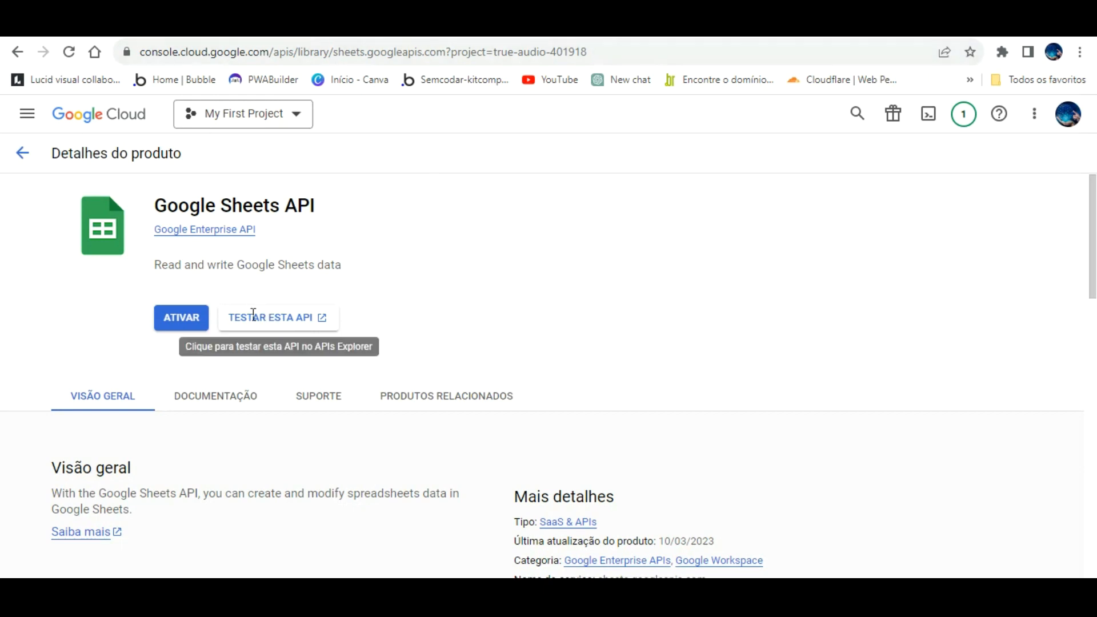
- Enable the Google Sheets API with ATIVAR and open its management page
left_click(188, 305)
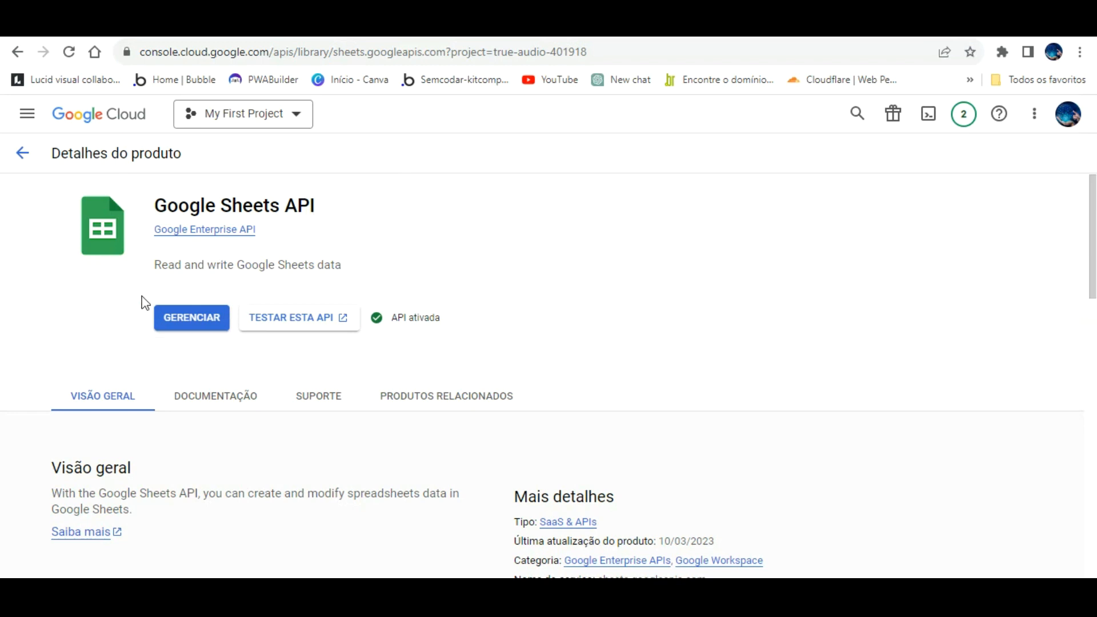
left_click(178, 302)
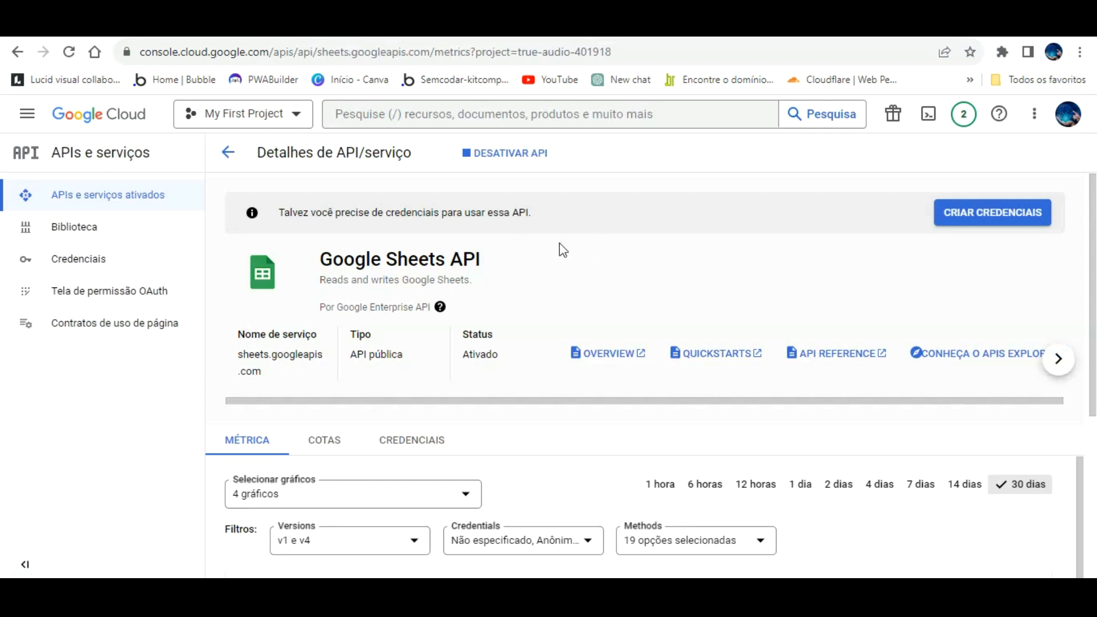
- Check the Sheets API usage metrics, then go to the project's Credenciais page
scroll(580, 263, "down", 5)
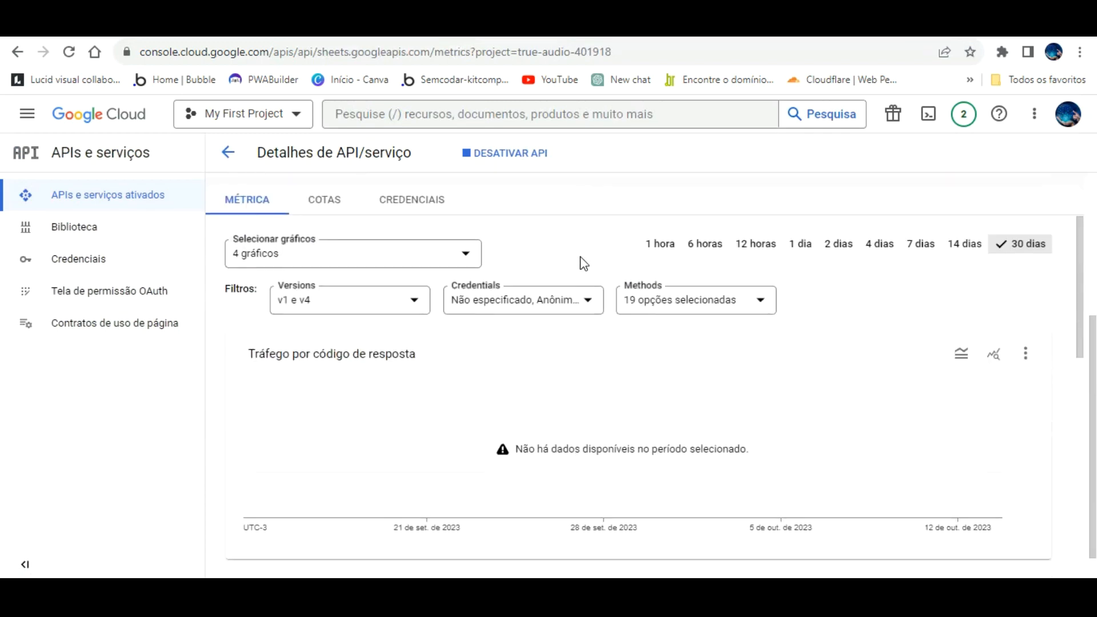
scroll(561, 262, "up", 5)
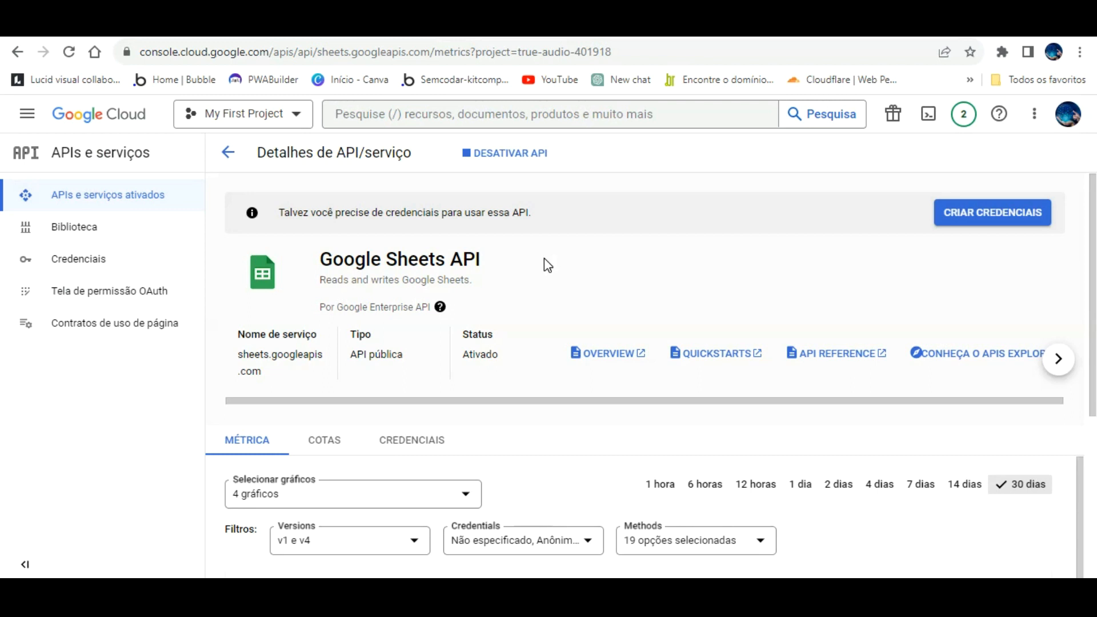
left_click(79, 236)
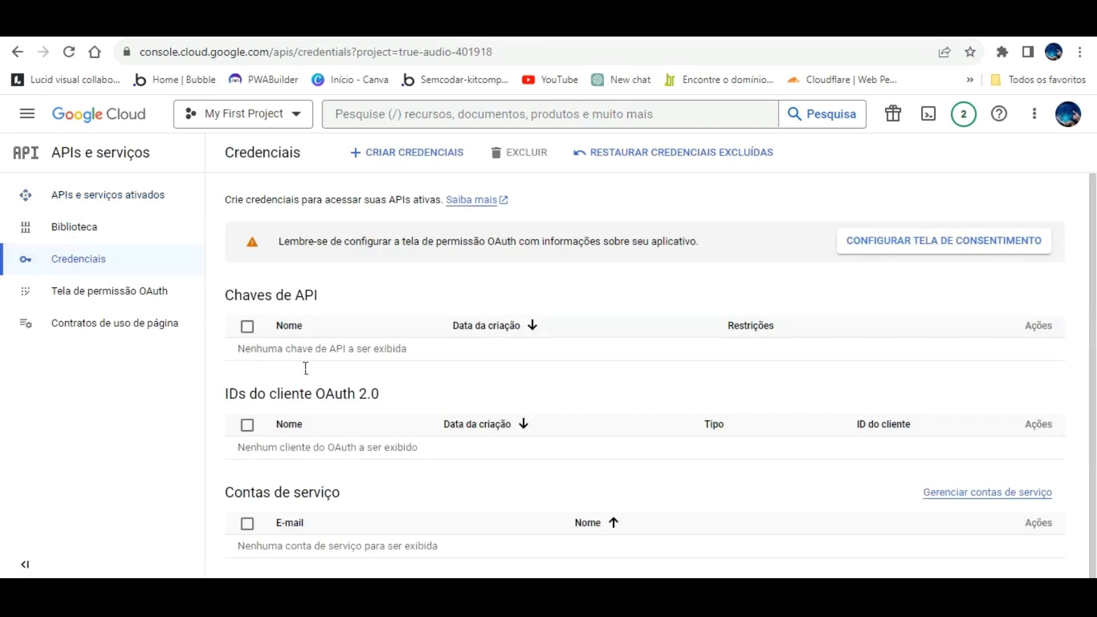
- Begin creating an OAuth client ID credential, which first requires setting up the consent screen
left_click(438, 150)
left_click(425, 232)
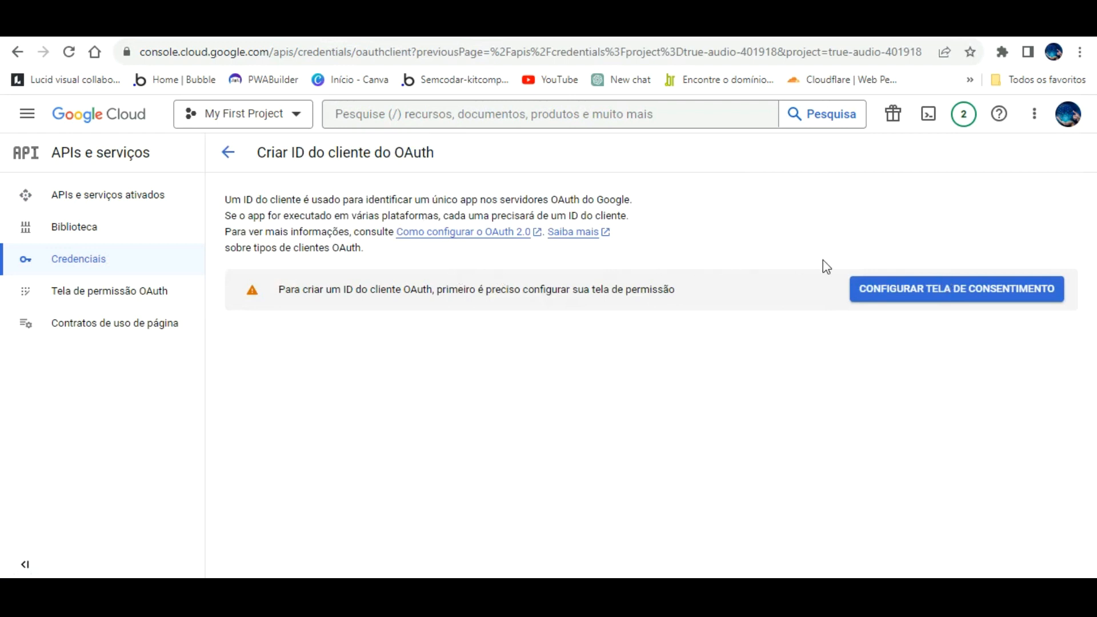
left_click(886, 281)
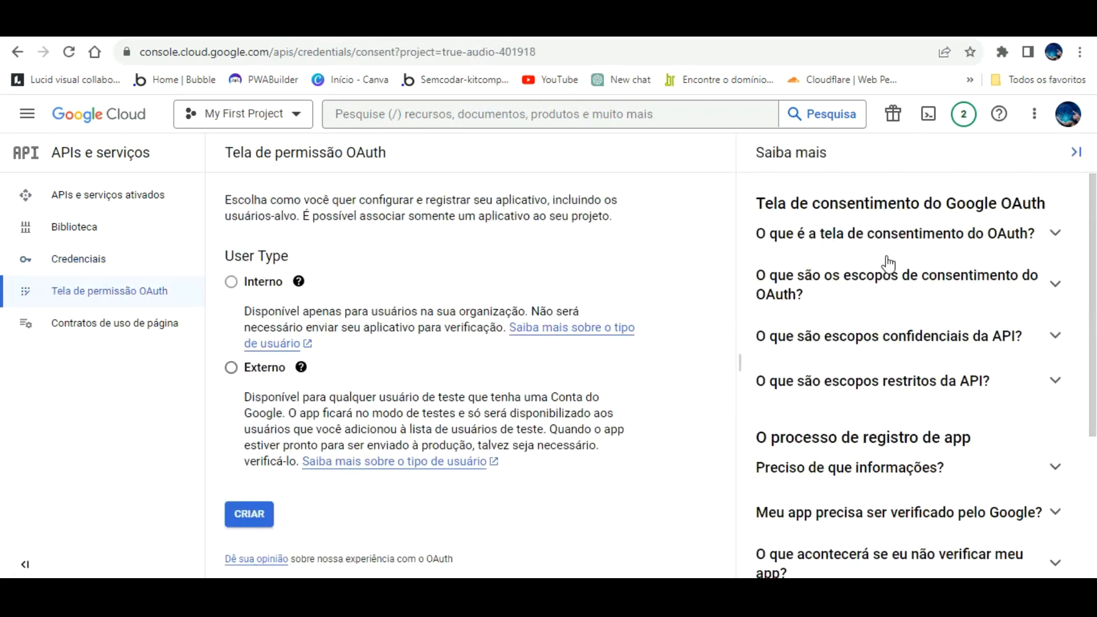
- Choose the Externo user type and create the consent screen
left_click(230, 283)
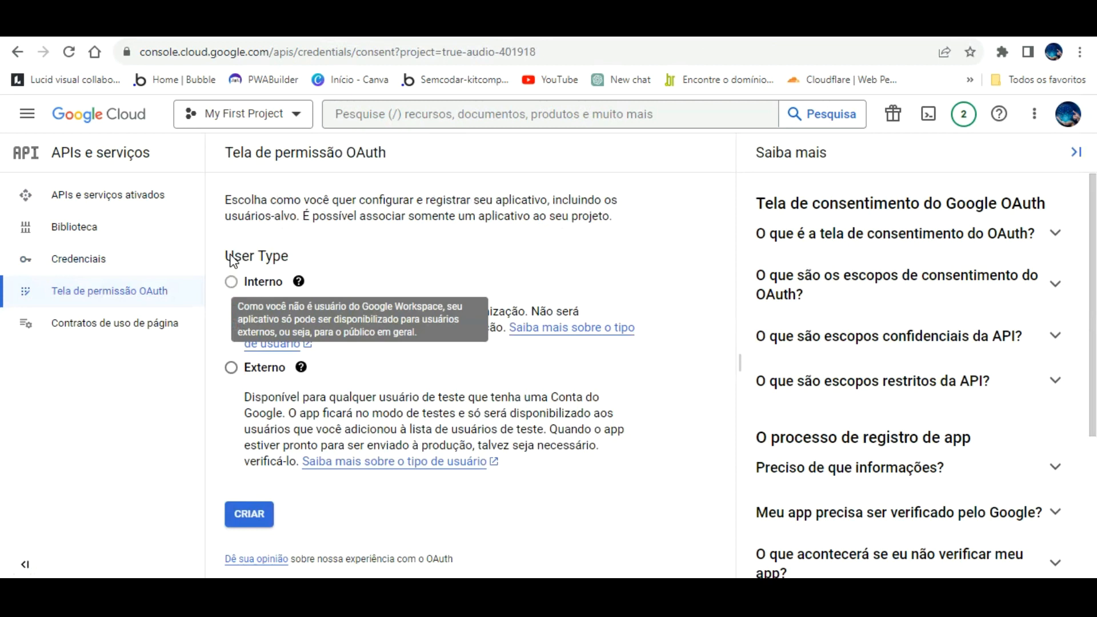
left_click(230, 282)
left_click(231, 282)
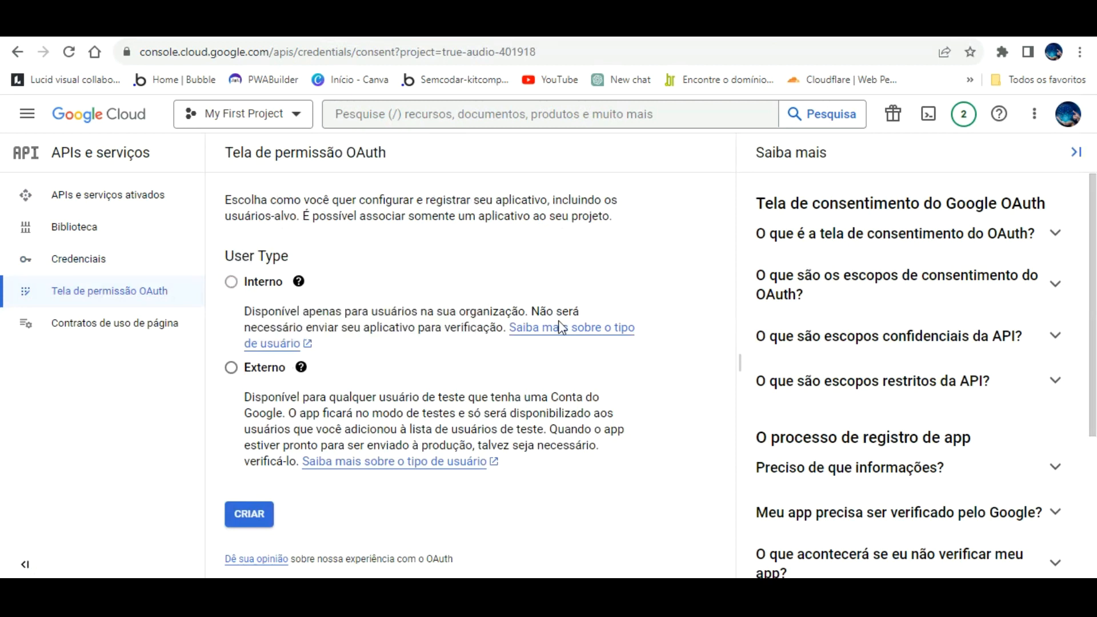
left_click(231, 368)
left_click(229, 283)
left_click_drag(228, 283, 220, 320)
left_click(320, 361)
mouse_move(231, 278)
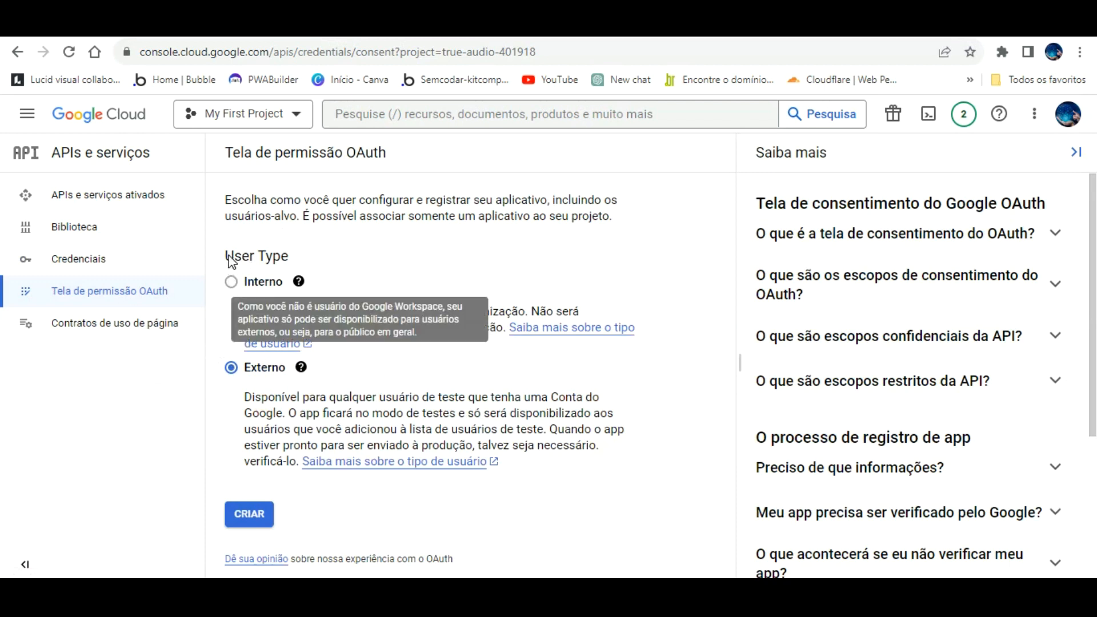
left_click(230, 366)
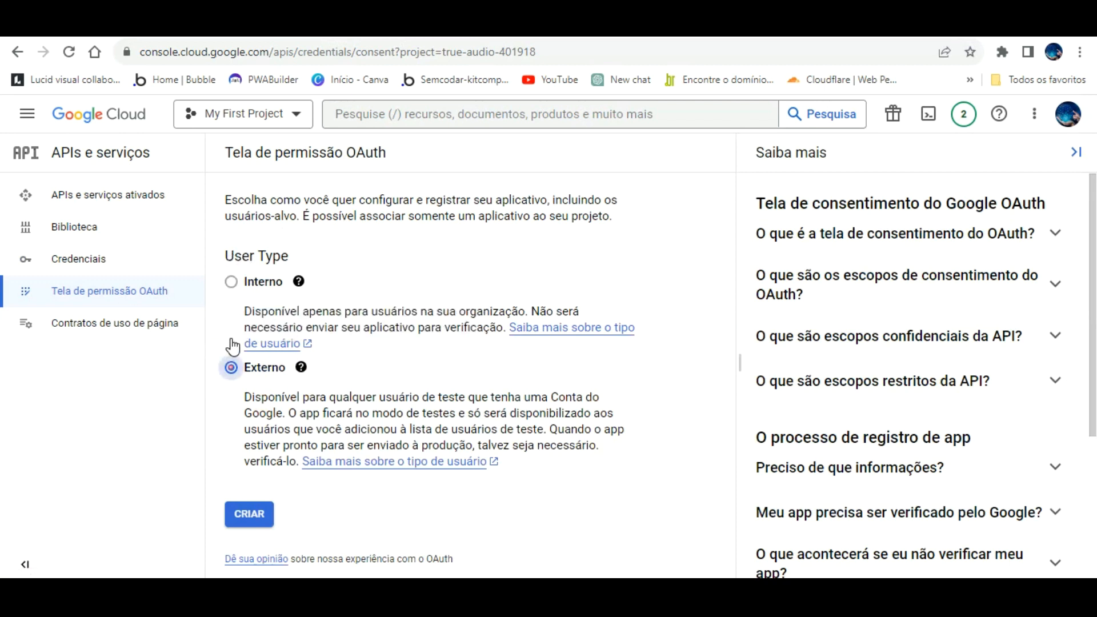
left_click(258, 511)
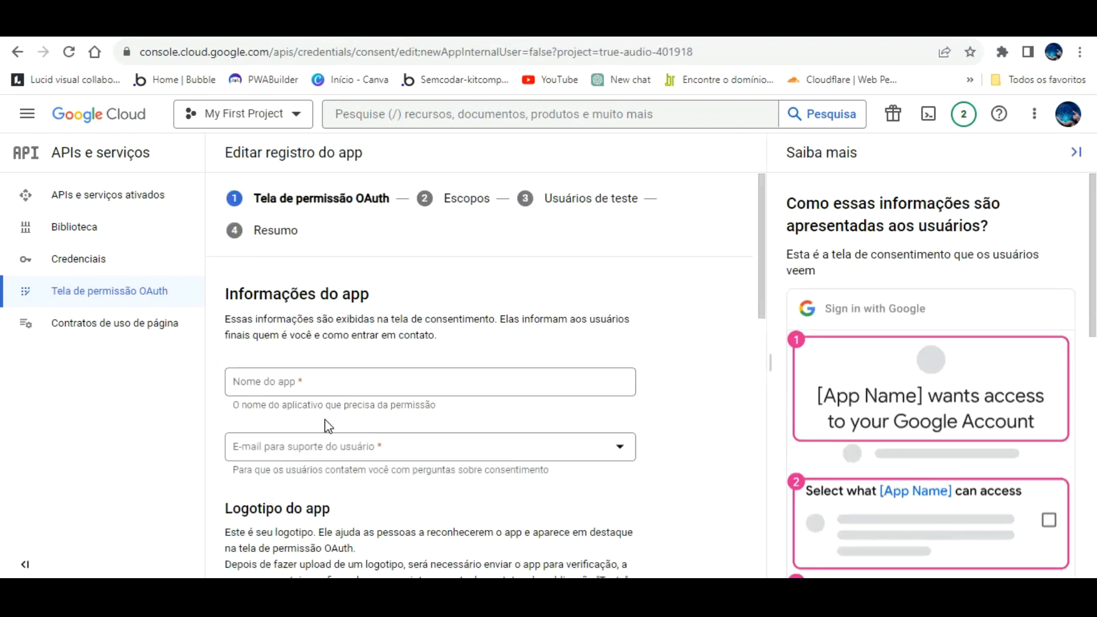
- Enter 'Integração google sheet aula bubble' as the app name
left_click(358, 383)
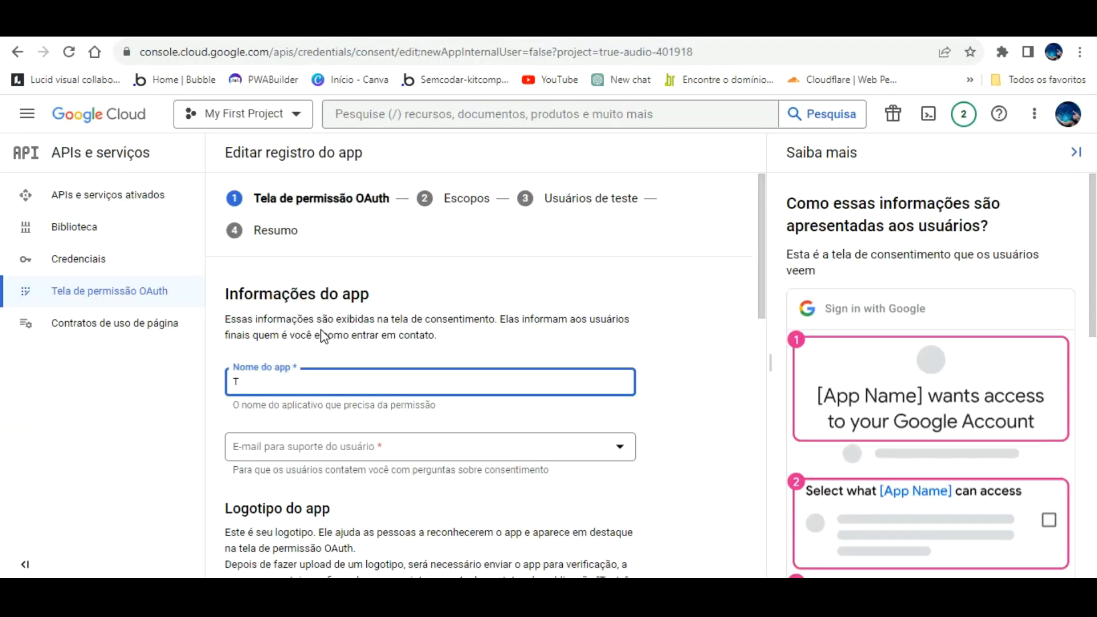
key("BackSpace")
type("In")
type("tegração google sheet aula bubbl")
key("BackSpace")
type("e")
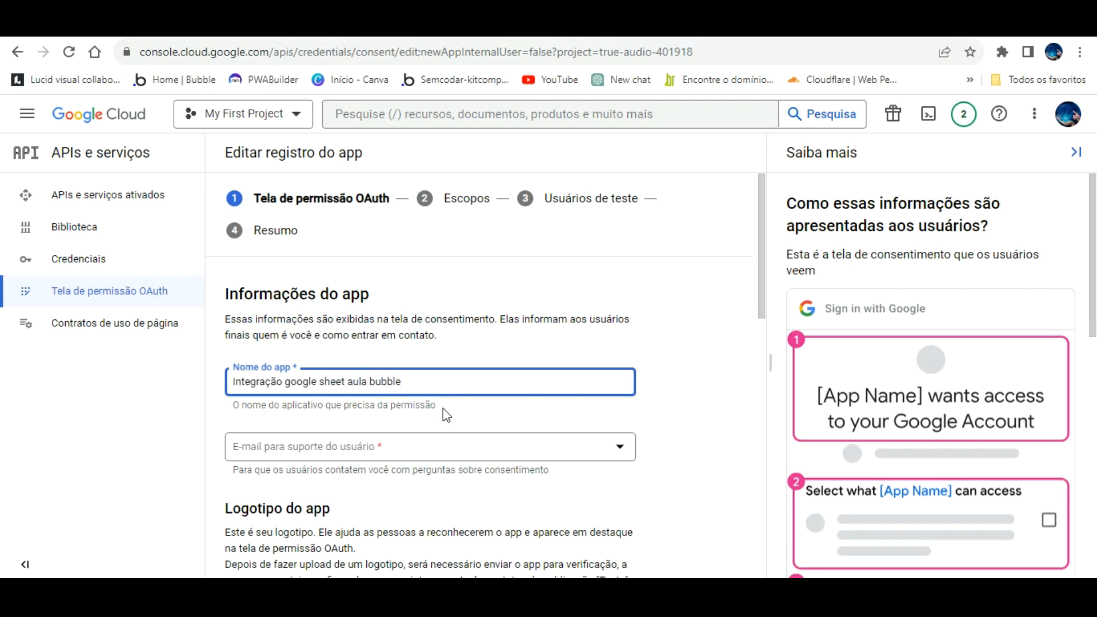
- Accept the suggested user support e-mail, then go to the Bubble editor
key("Tab")
key("Return")
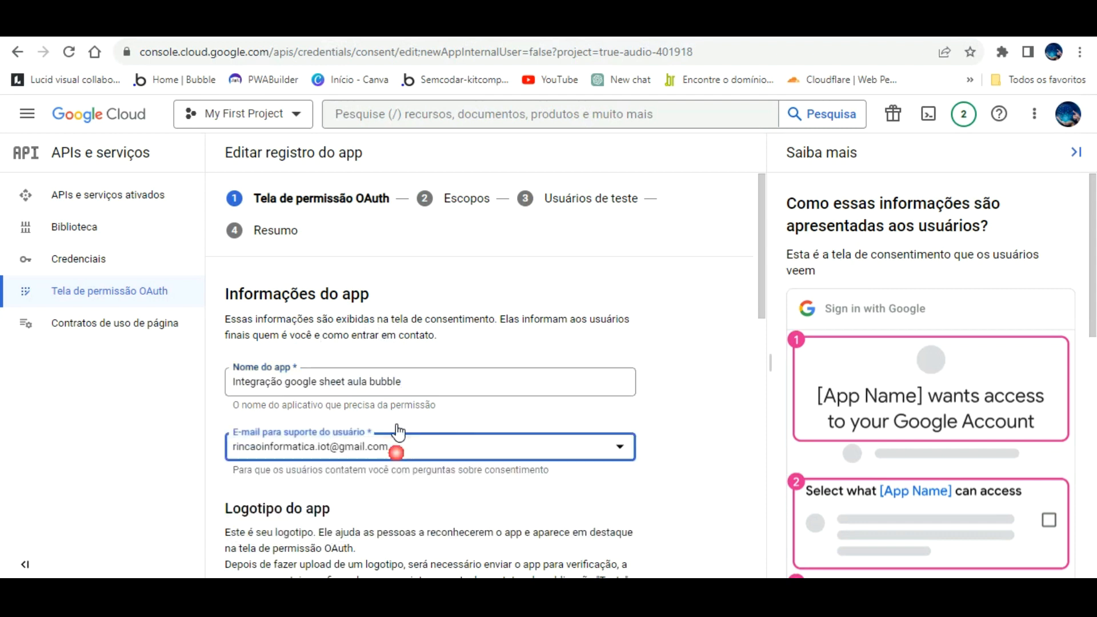
scroll(569, 405, "down", 5)
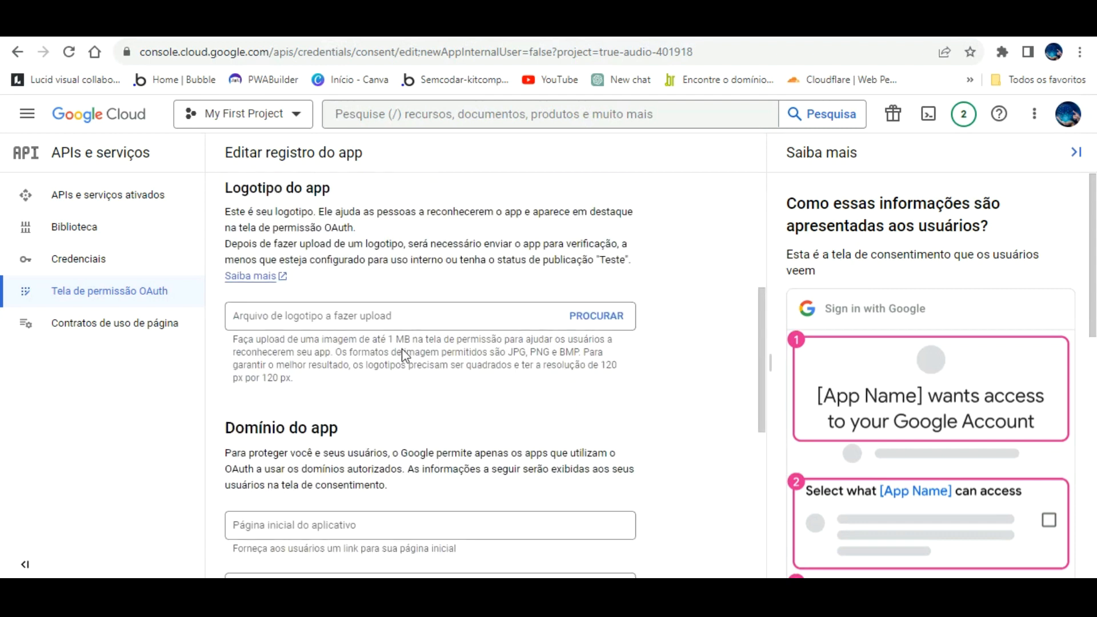
scroll(420, 380, "down", 3)
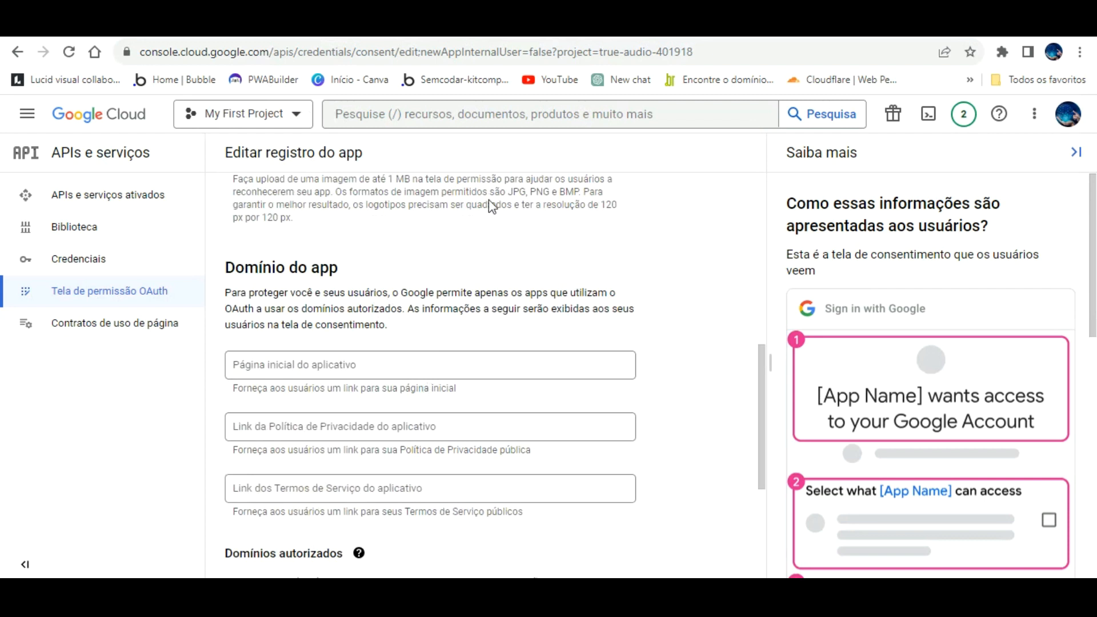
left_click(274, 26)
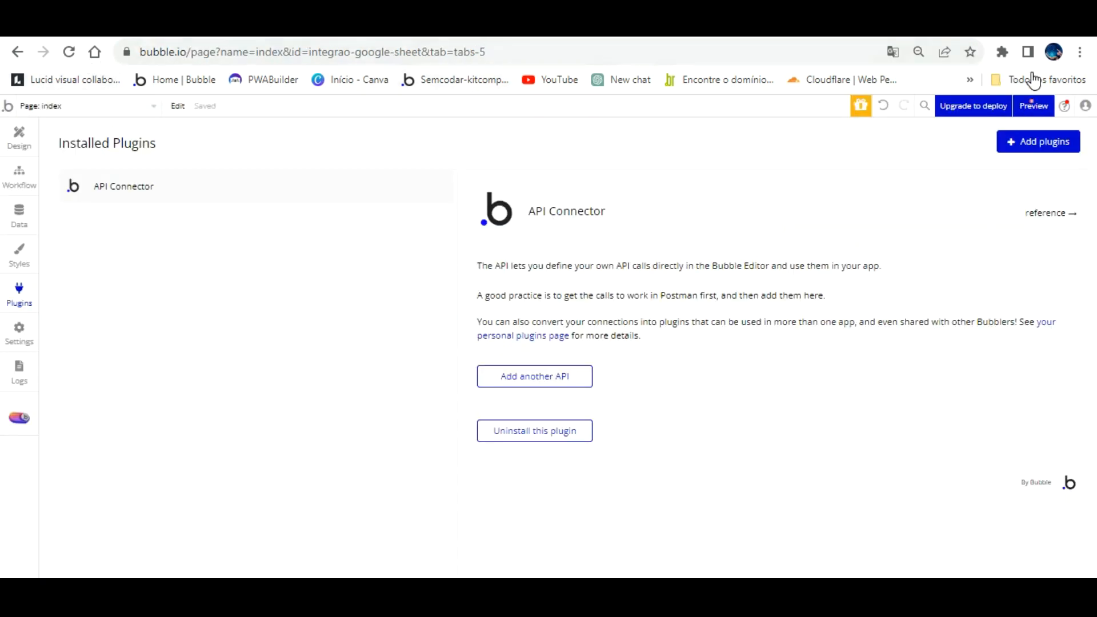
left_click(1034, 106)
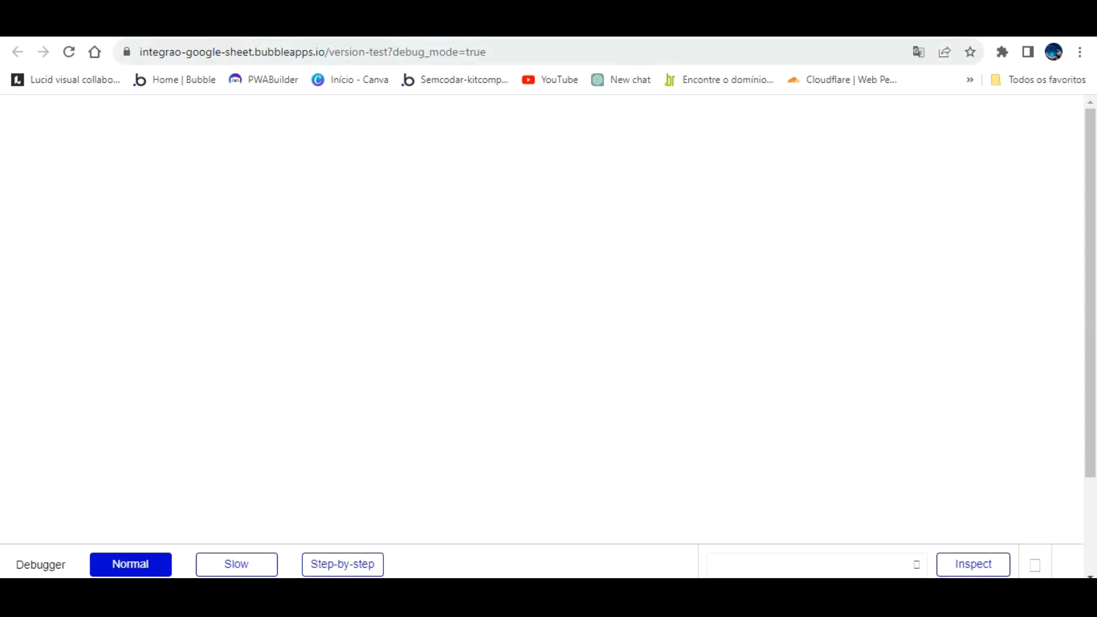
left_click(512, 50)
left_click(512, 49)
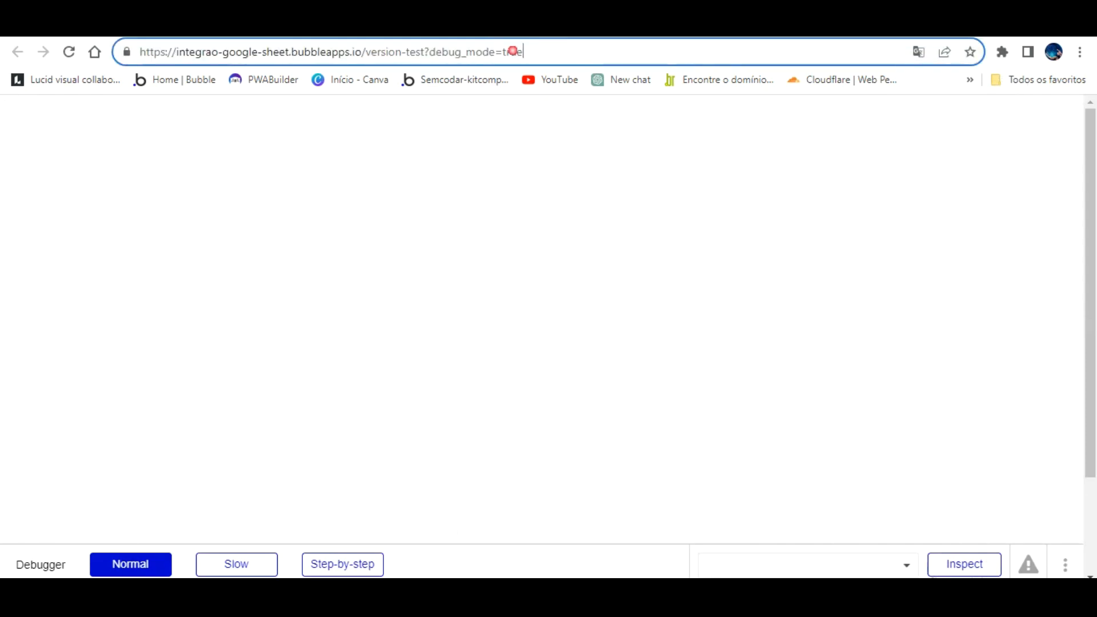
key("BackSpace")
key("BackSpace")
key("BackSpace")
key("BackSpace")
key("BackSpace")
key("BackSpace")
key("BackSpace")
key("BackSpace")
key("BackSpace")
key("BackSpace")
key("BackSpace")
key("BackSpace")
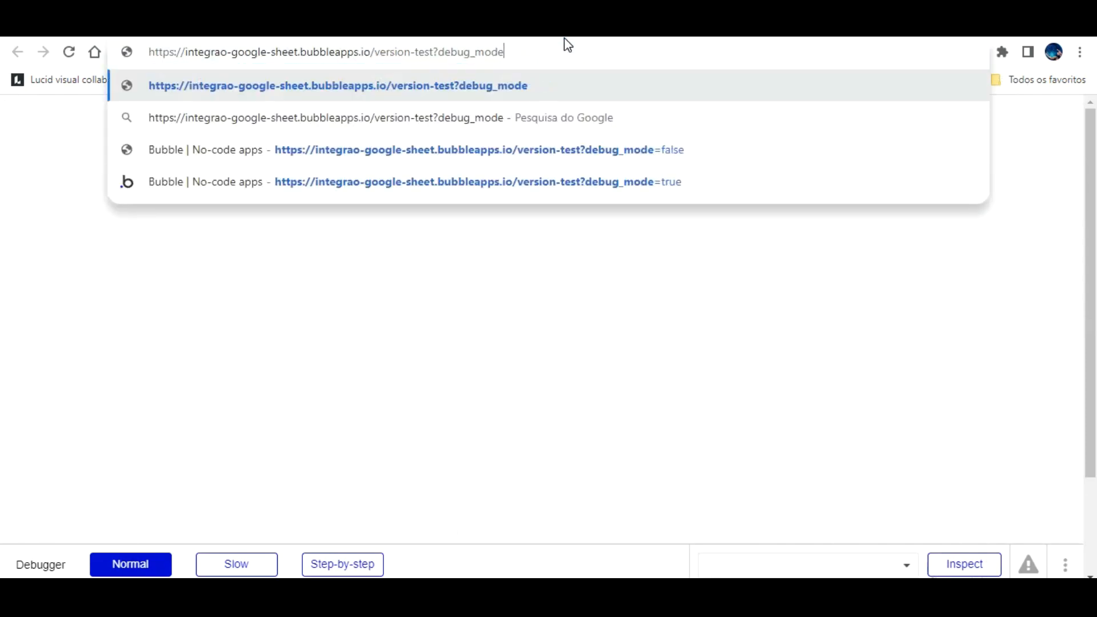
key("BackSpace")
key("BackSpace")
key("BackSpace")
key("BackSpace")
key("BackSpace")
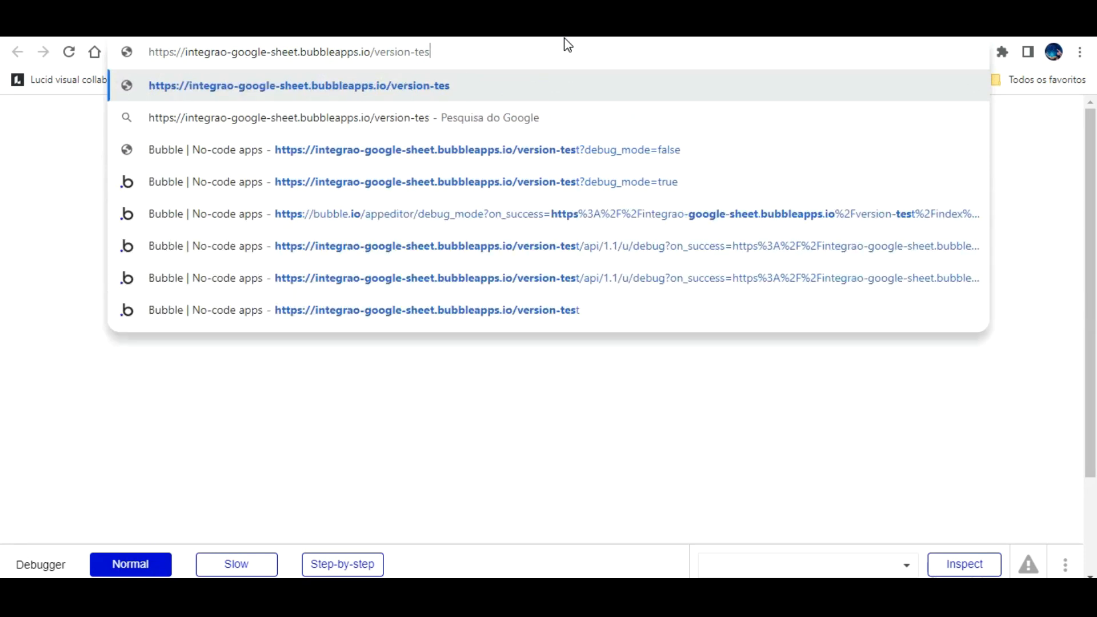
type("t")
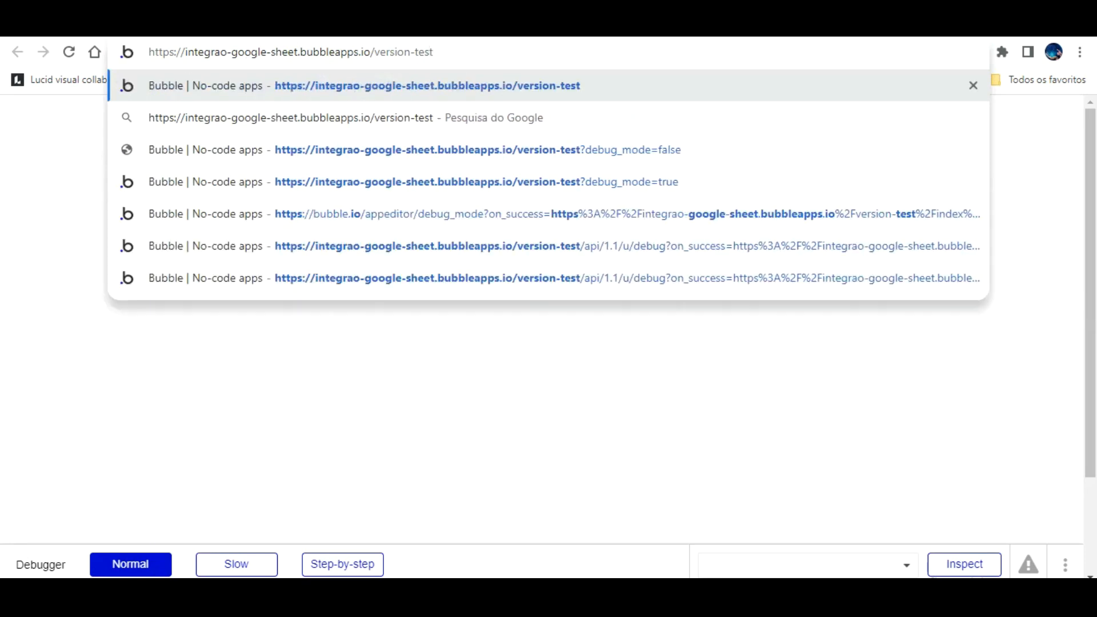
left_click_drag(376, 51, 172, 51)
right_click(172, 50)
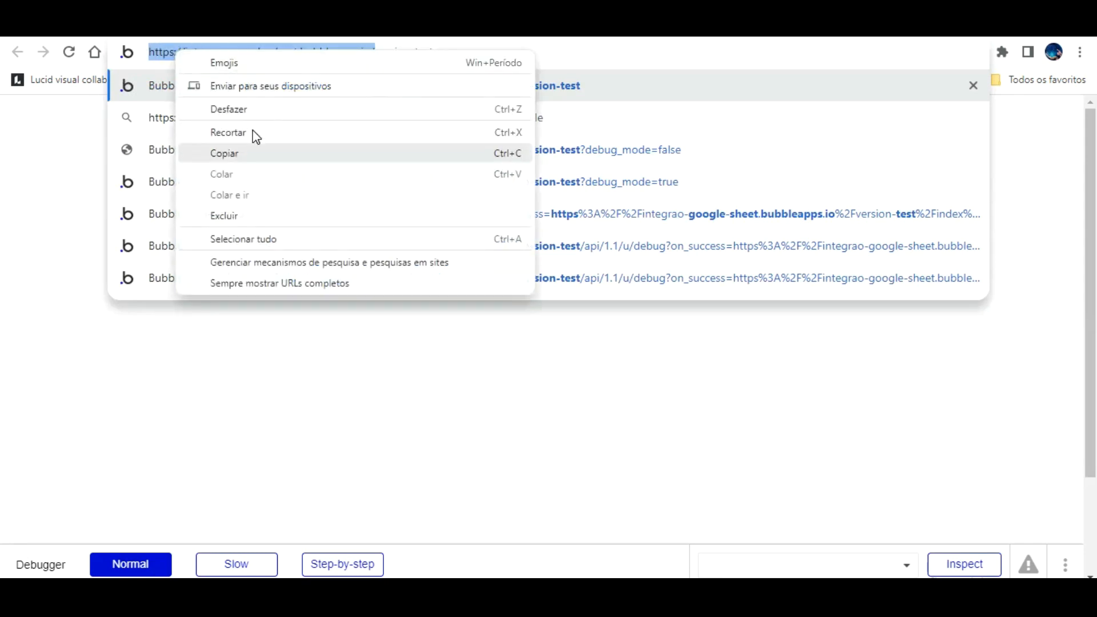
left_click(255, 152)
key("ctrl+Tab")
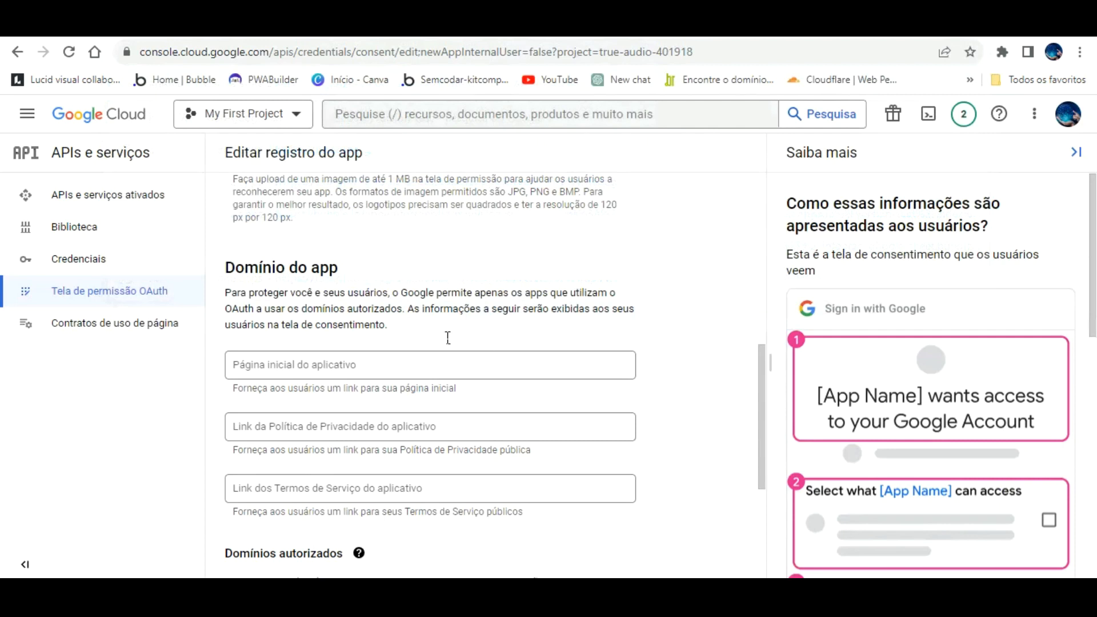
- Paste the Bubble app address as the app home page
right_click(446, 366)
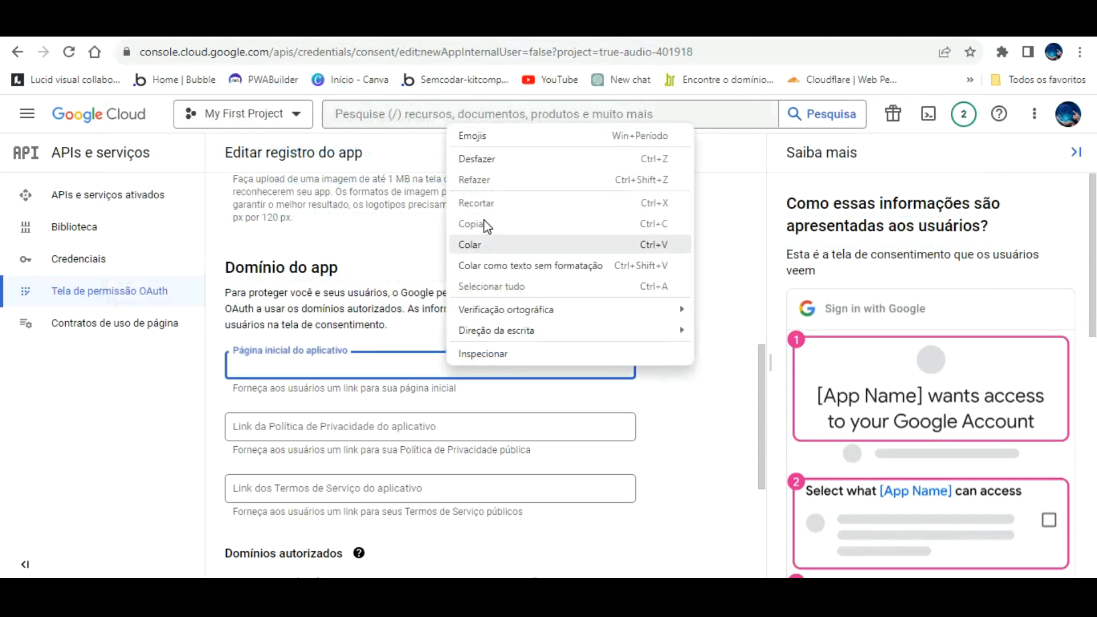
left_click(485, 246)
left_click(675, 378)
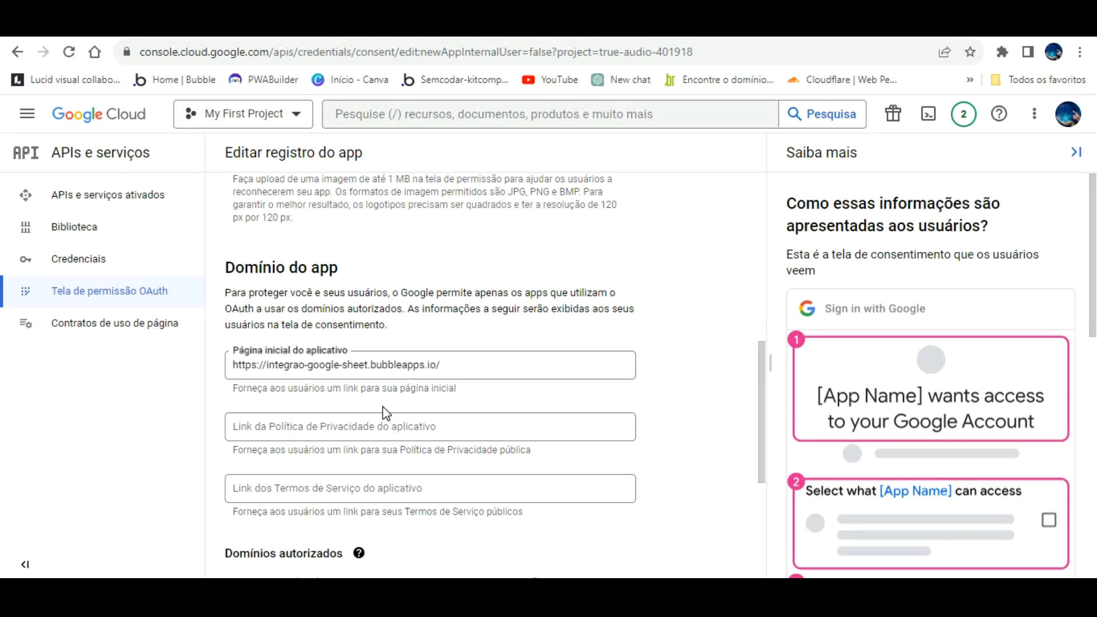
- Add an authorized domain entry and paste the app address into it
scroll(463, 462, "down", 3)
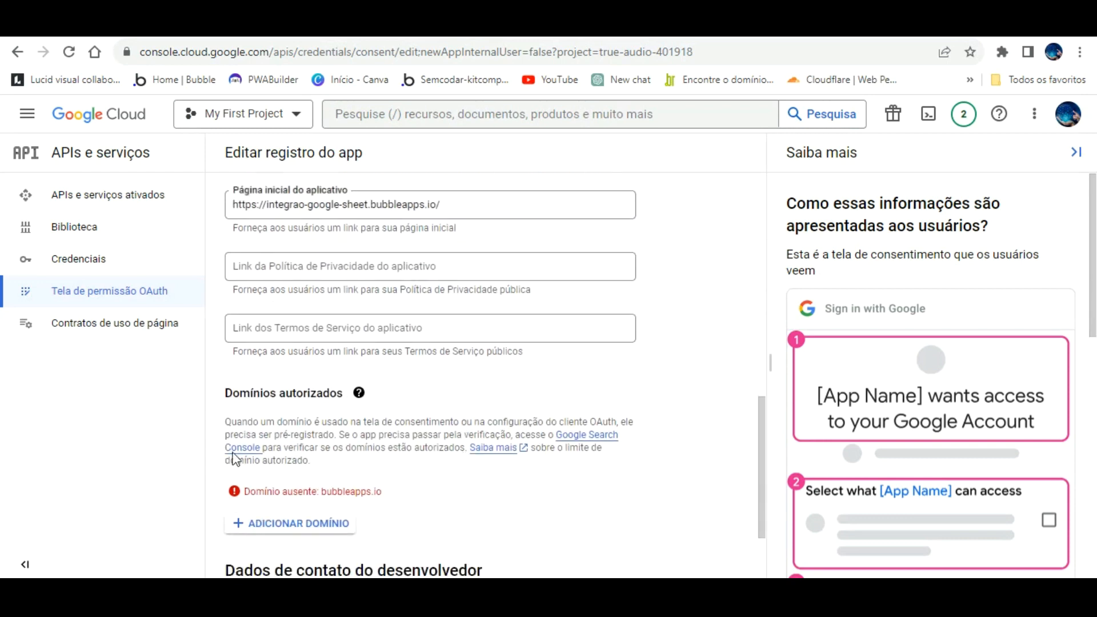
scroll(530, 495, "down", 2)
left_click(309, 393)
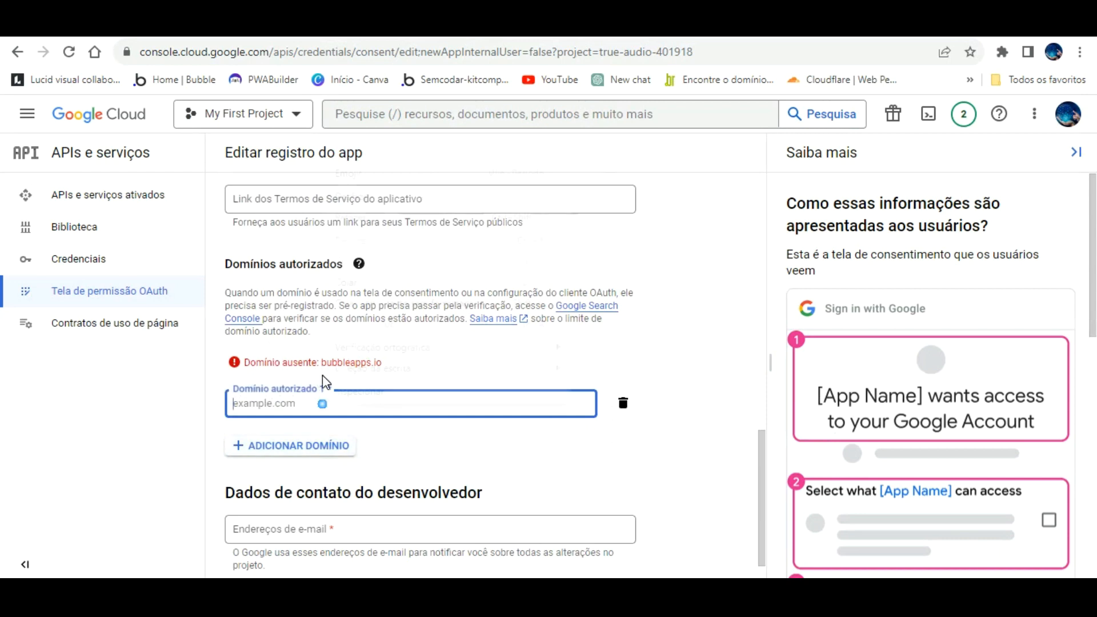
right_click(325, 383)
left_click(362, 282)
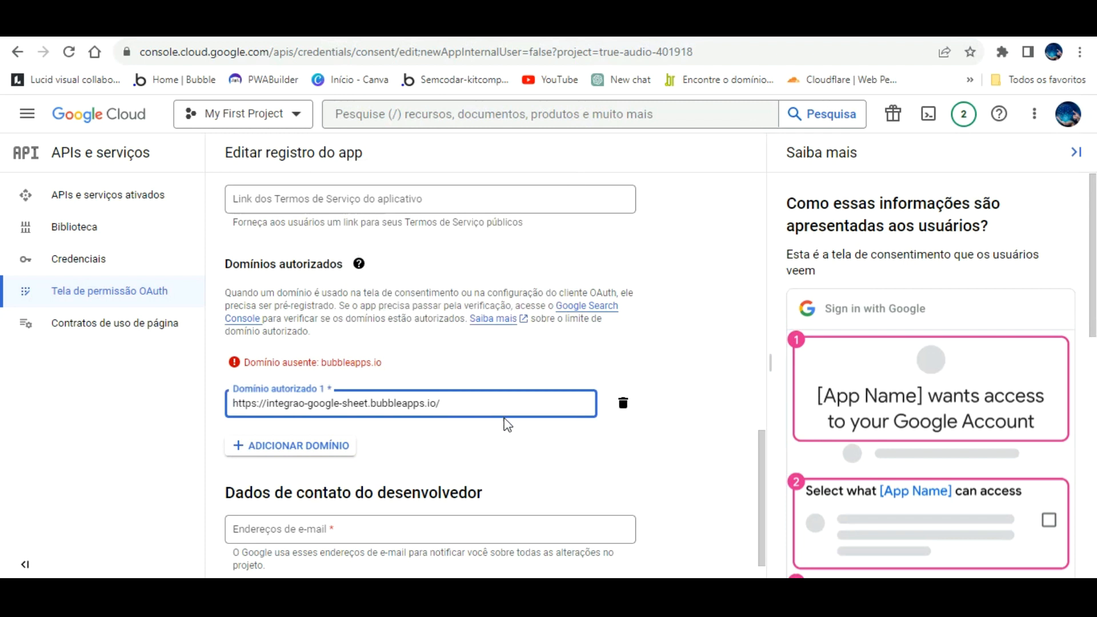
scroll(508, 426, "down", 1)
left_click(353, 474)
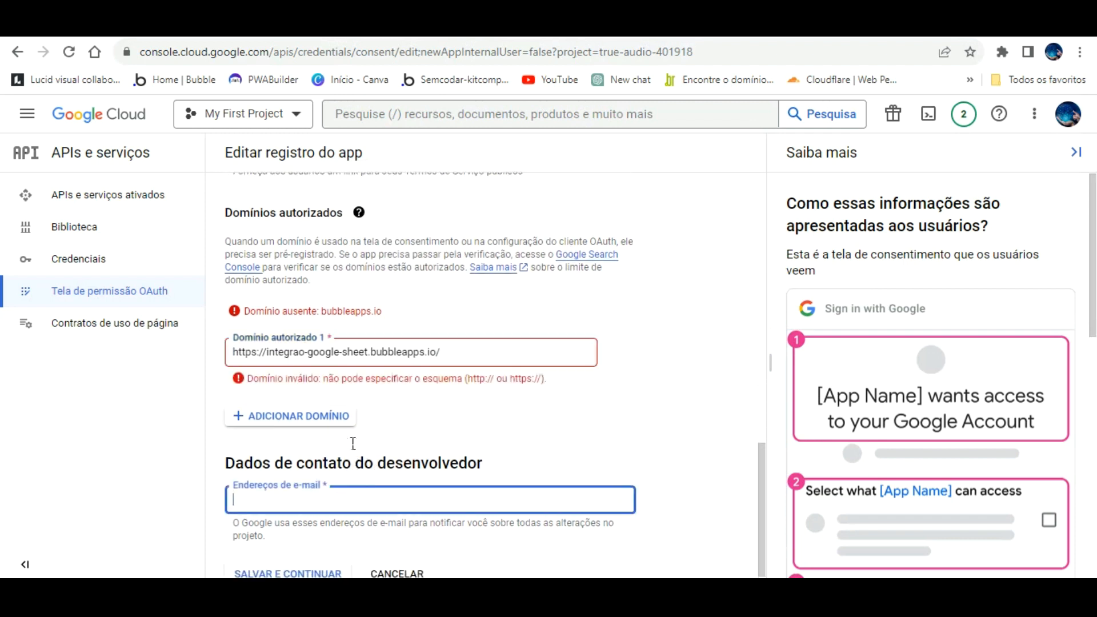
left_click(455, 358)
key("BackSpace")
left_click(569, 421)
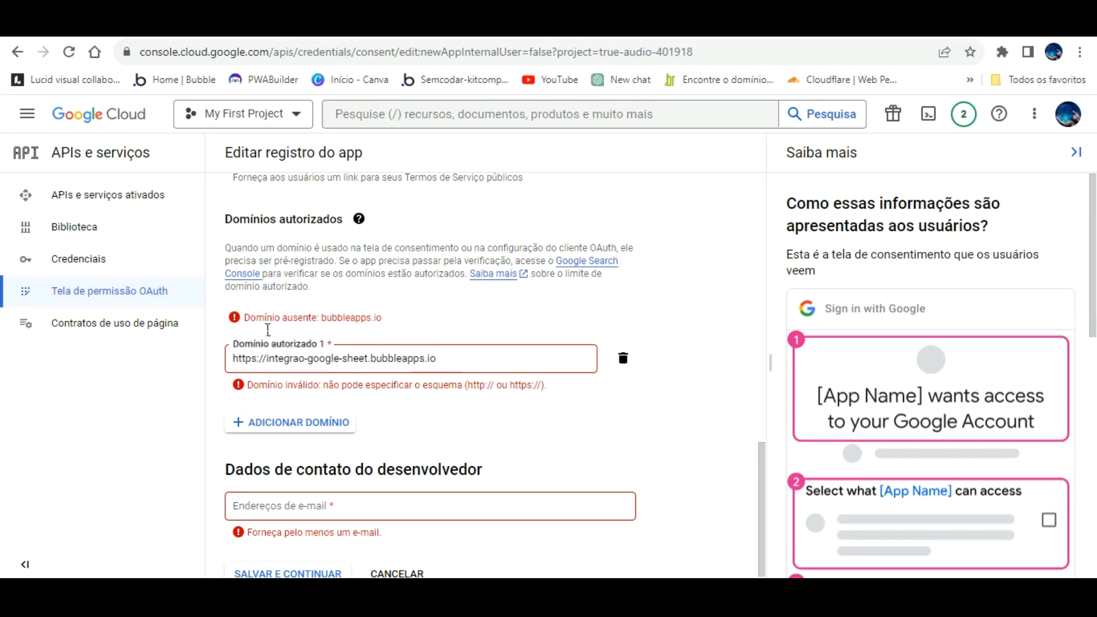
left_click(265, 358)
key("BackSpace")
key("BackSpace")
key("BackSpace")
key("BackSpace")
key("BackSpace")
key("BackSpace")
key("BackSpace")
key("BackSpace")
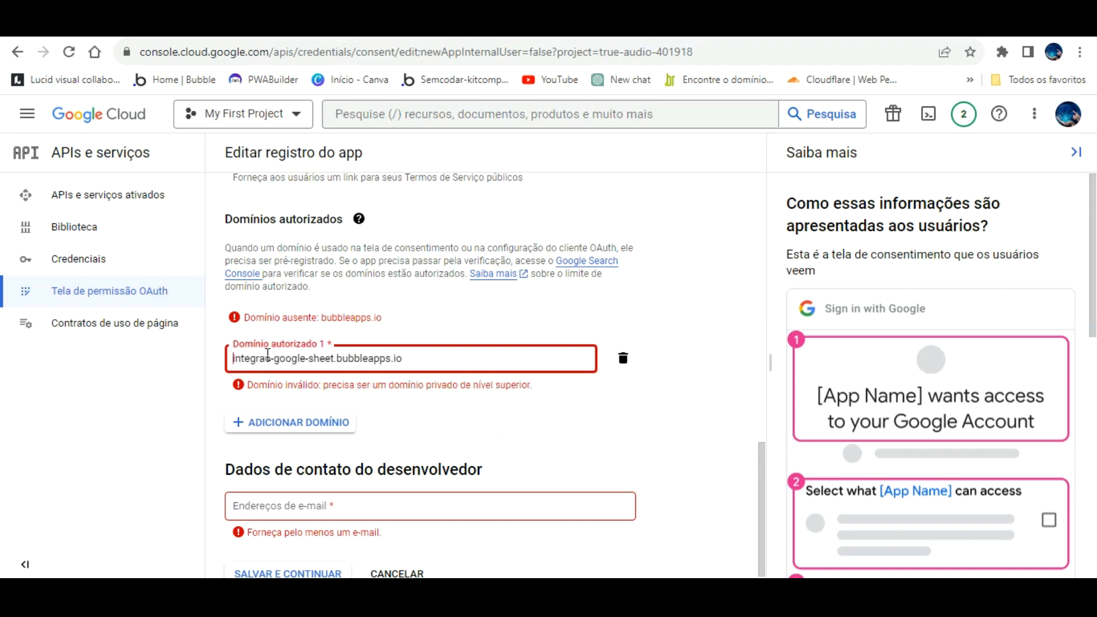
left_click(439, 296)
left_click(549, 379)
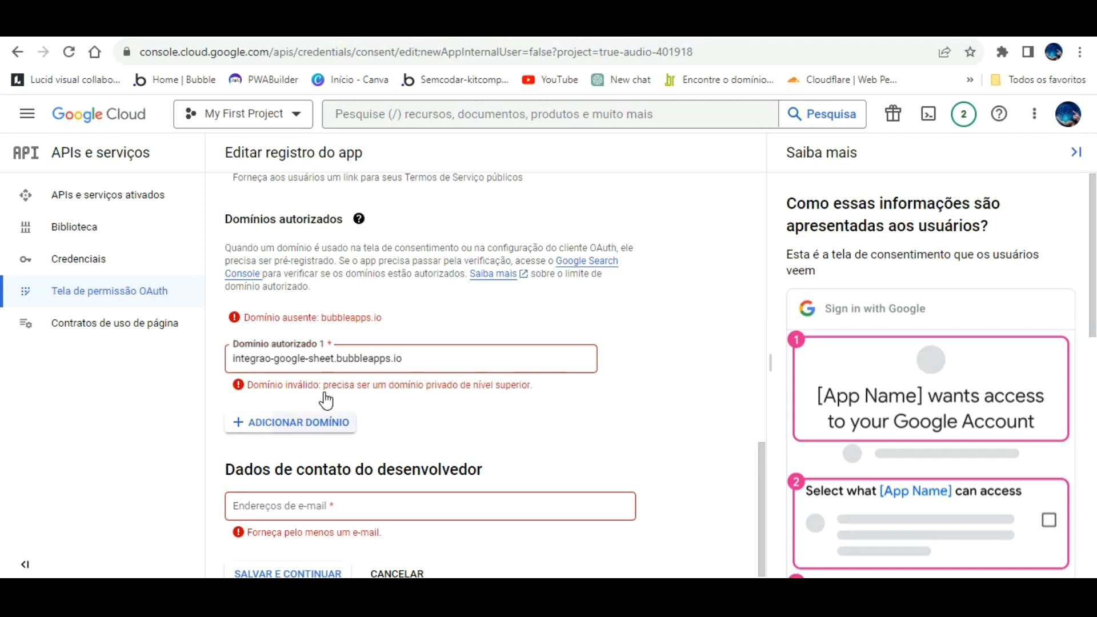
left_click(323, 423)
left_click(576, 372)
left_click(623, 359)
left_click(391, 357)
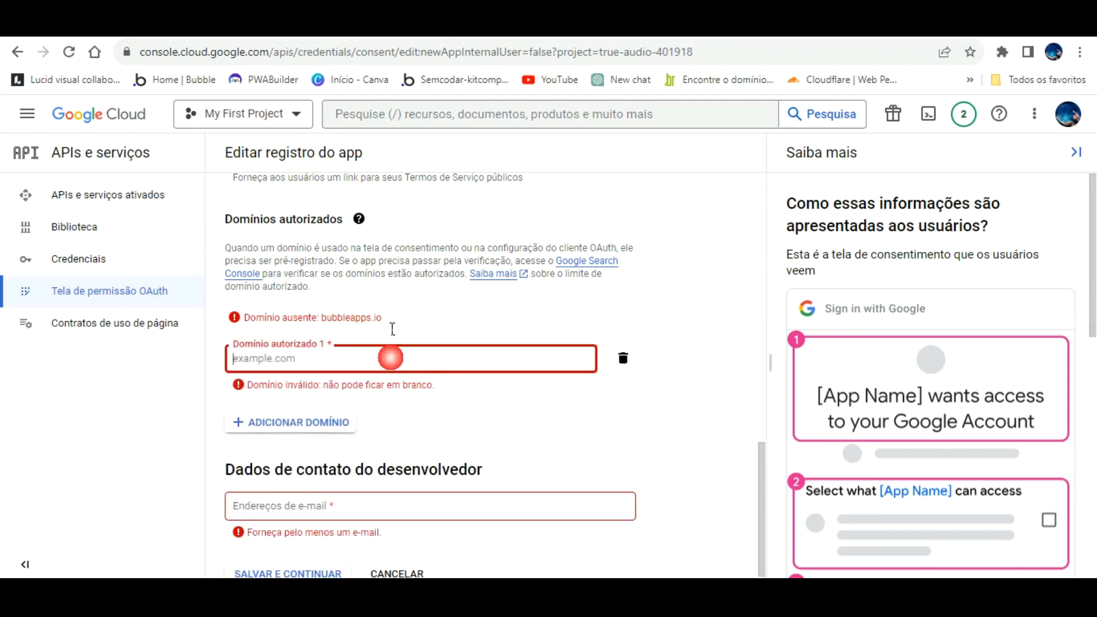
key("ctrl+v")
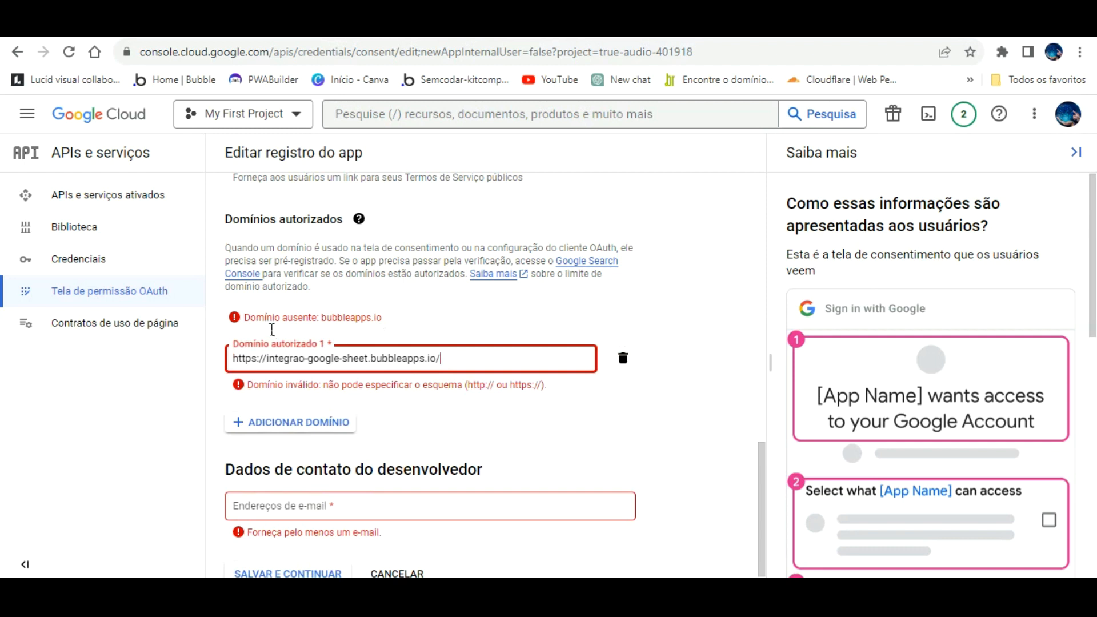
left_click(269, 359)
key("BackSpace")
key("BackSpace")
key("BackSpace")
key("BackSpace")
key("BackSpace")
key("BackSpace")
key("BackSpace")
key("BackSpace")
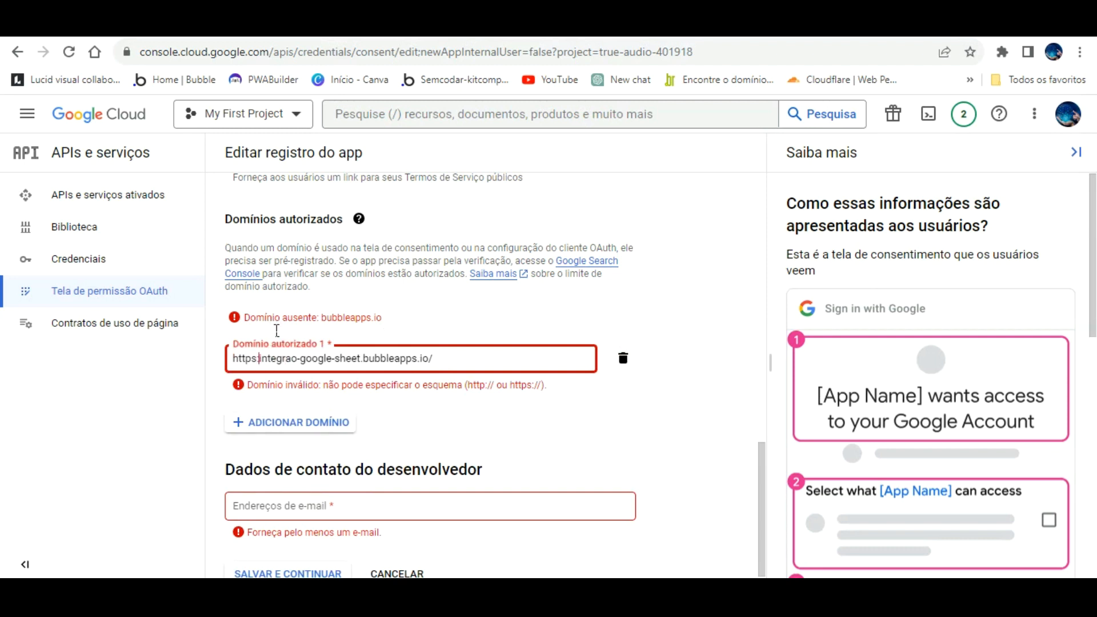
left_click(581, 385)
double_click(581, 385)
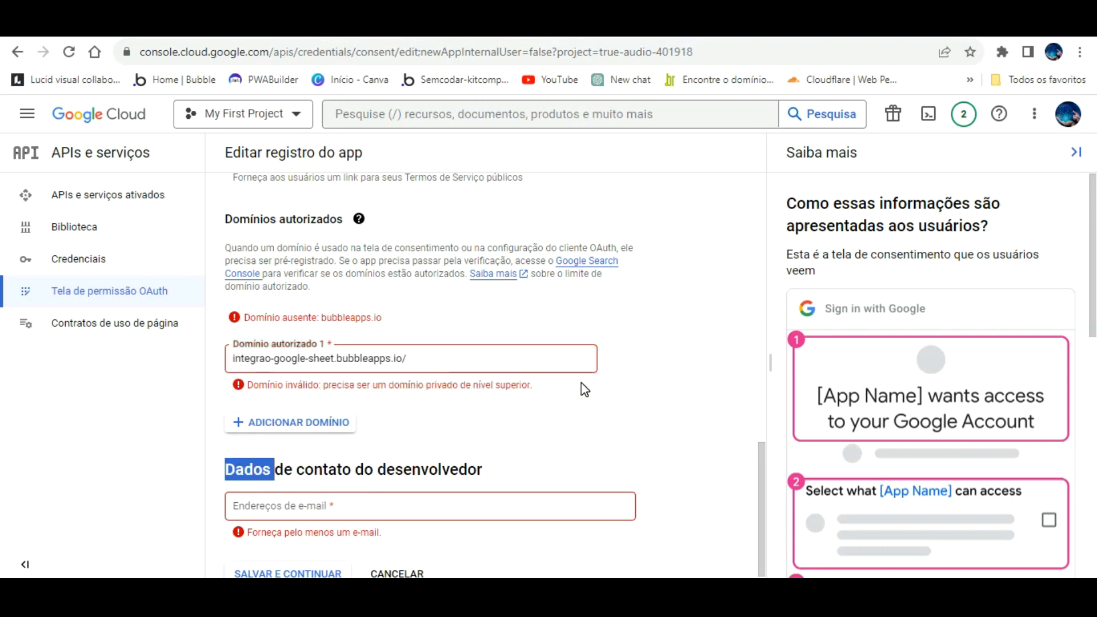
left_click(468, 359)
left_click(563, 408)
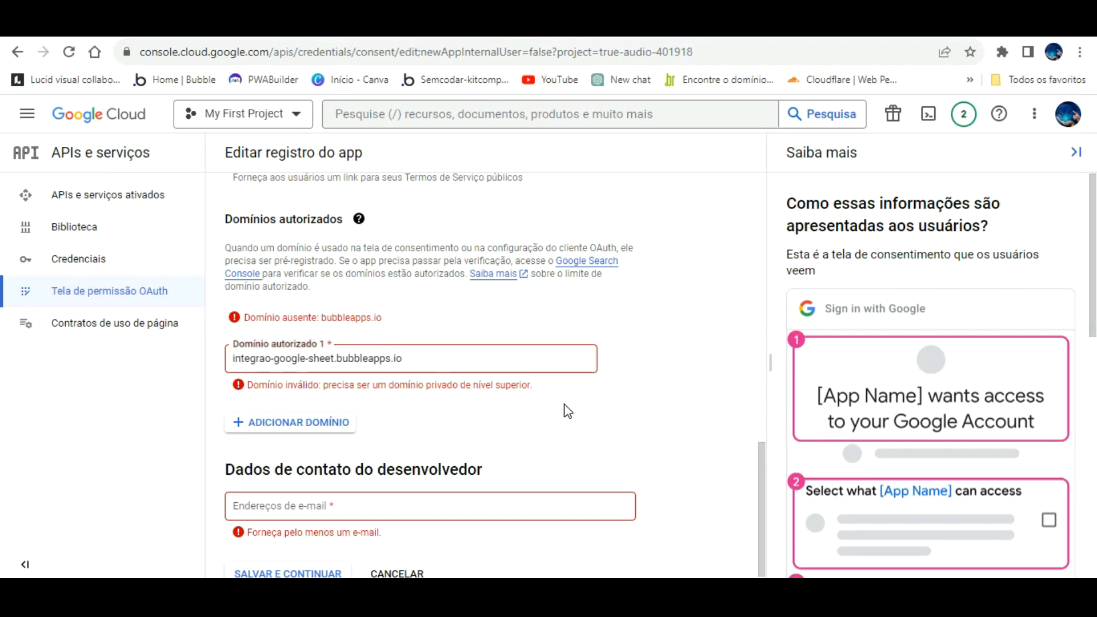
- Fill in the developer contact e-mail
scroll(444, 410, "down", 1)
left_click(344, 475)
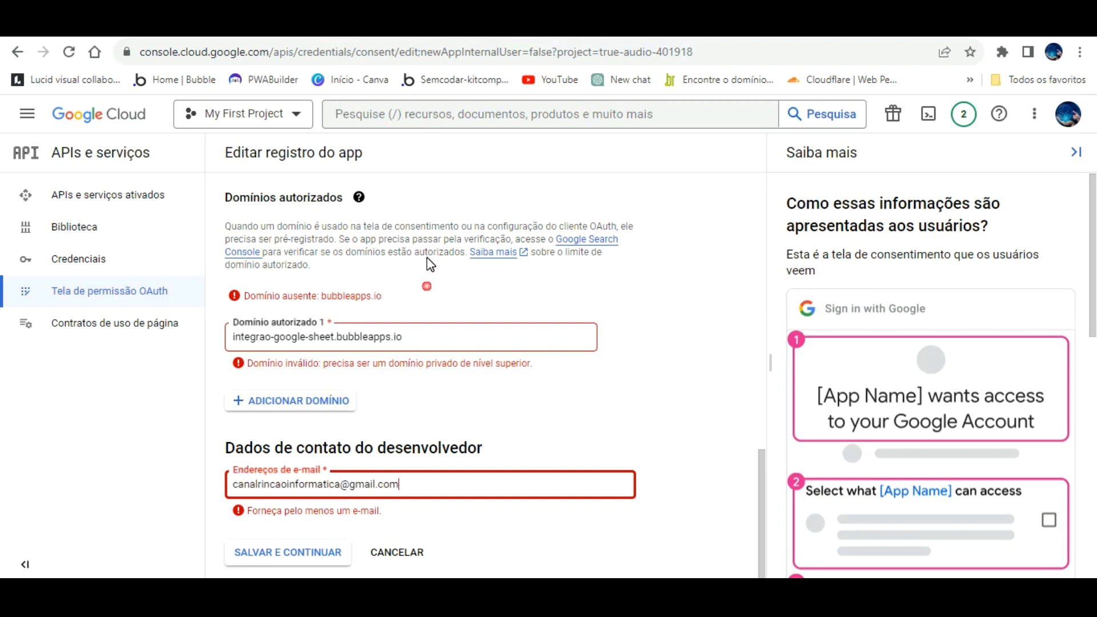
left_click(397, 279)
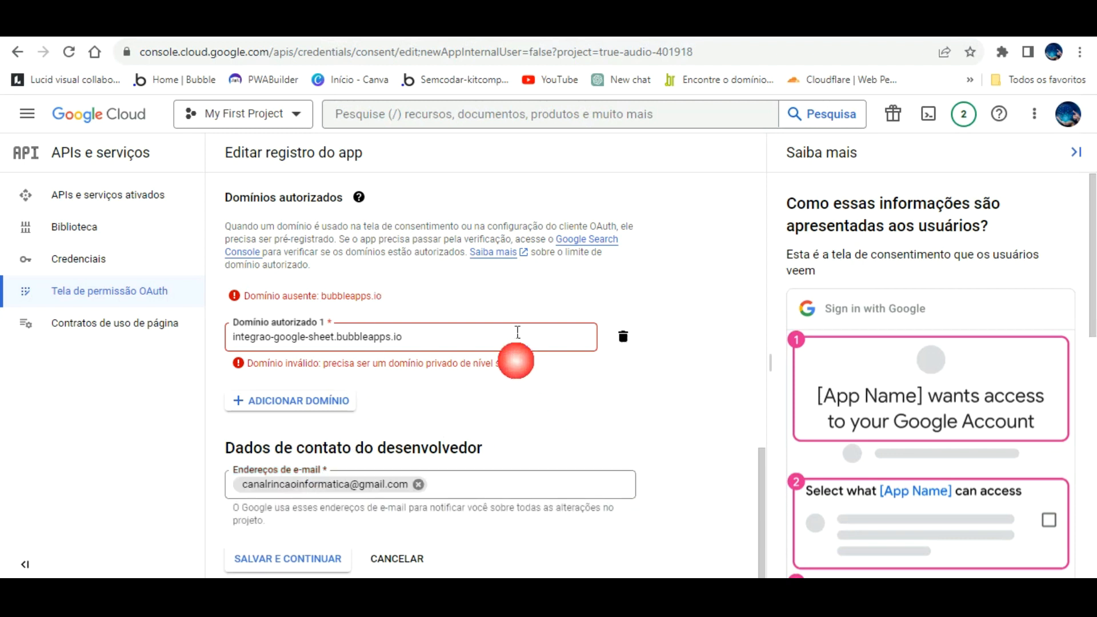
left_click(452, 311)
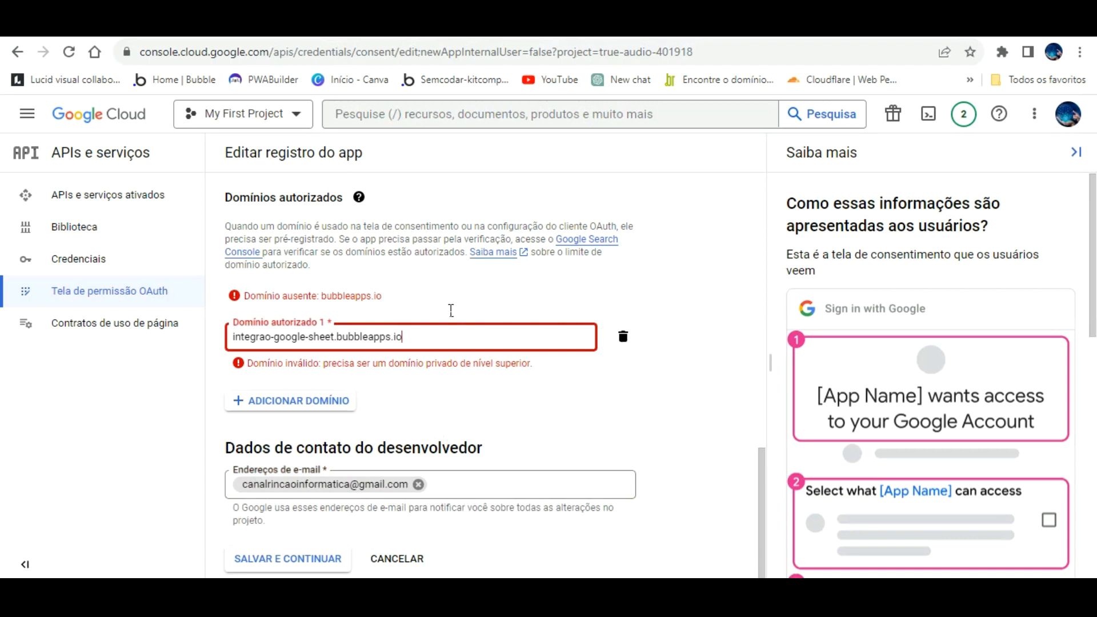
left_click(234, 337)
type("www.")
left_click(450, 264)
left_click(465, 329)
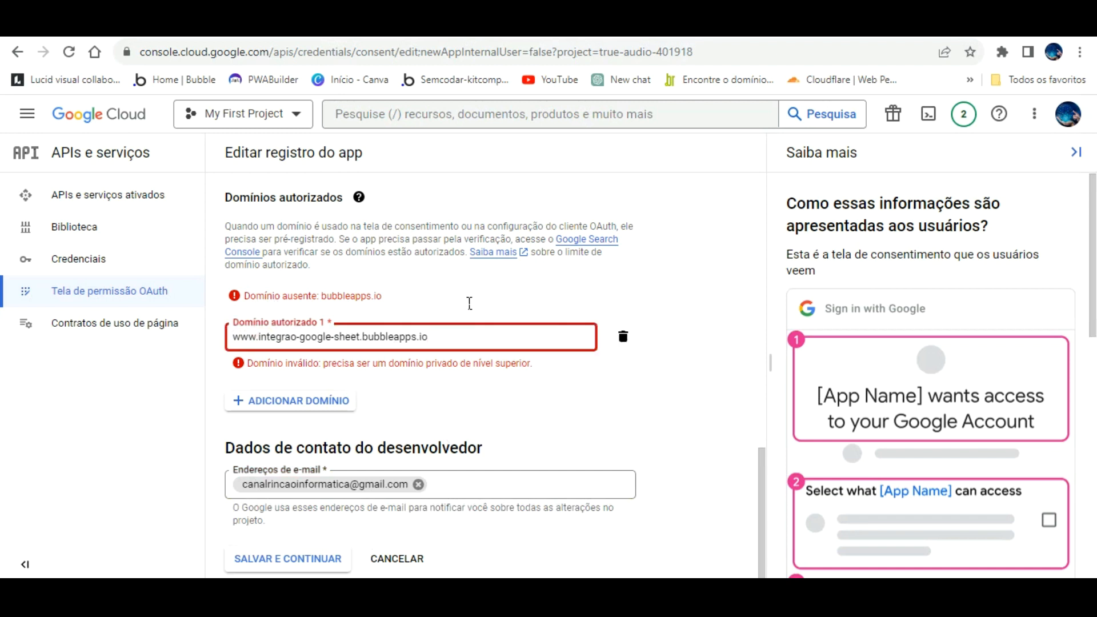
left_click(314, 24)
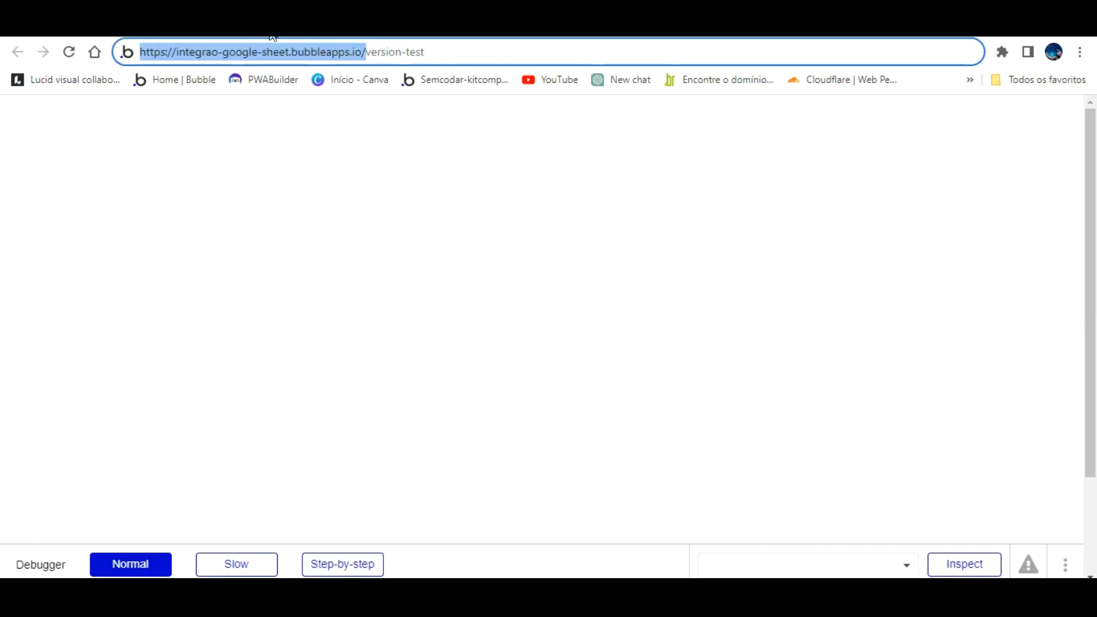
- Copy the preview's version-test address and paste it over Domínio autorizado 1
left_click_drag(426, 52, 182, 52)
right_click(188, 52)
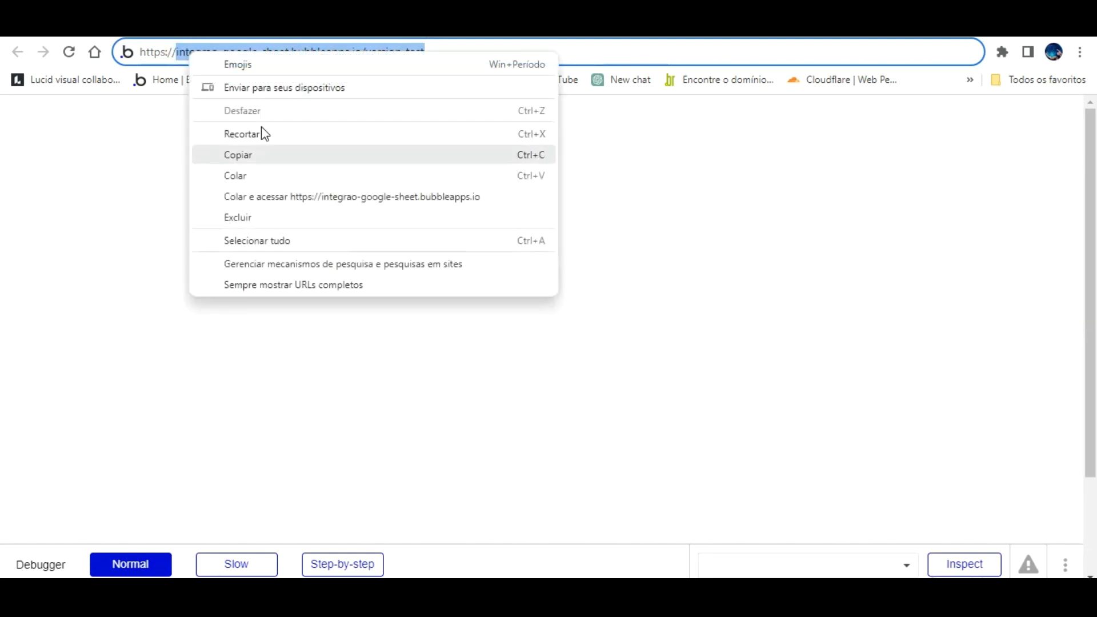
left_click(261, 155)
left_click(275, 26)
left_click_drag(454, 324, 93, 299)
key("ctrl+v")
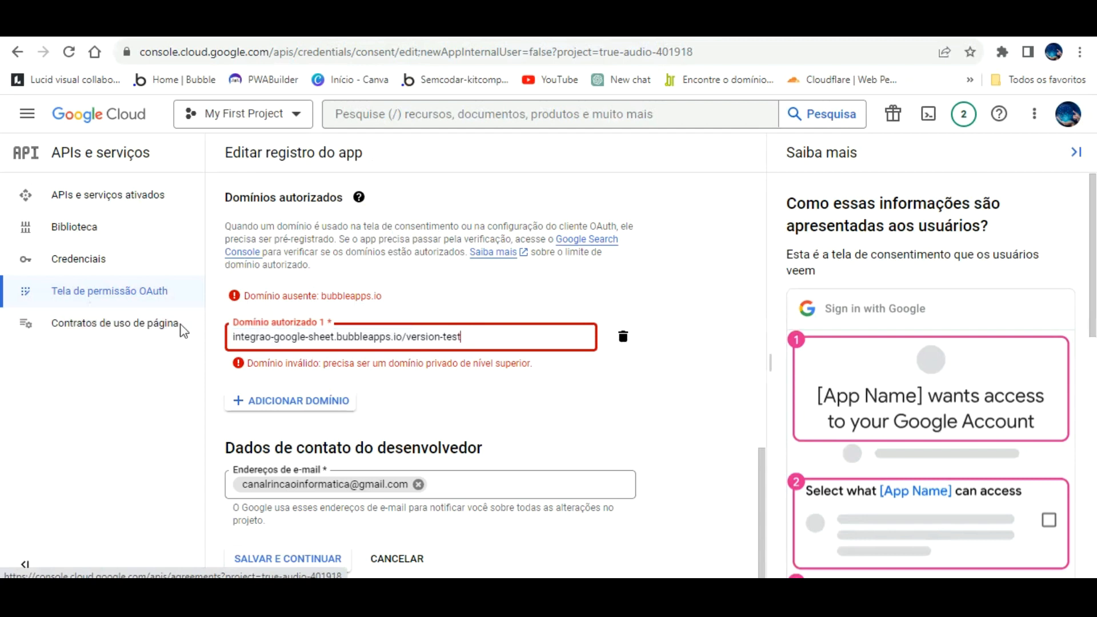
left_click(610, 363)
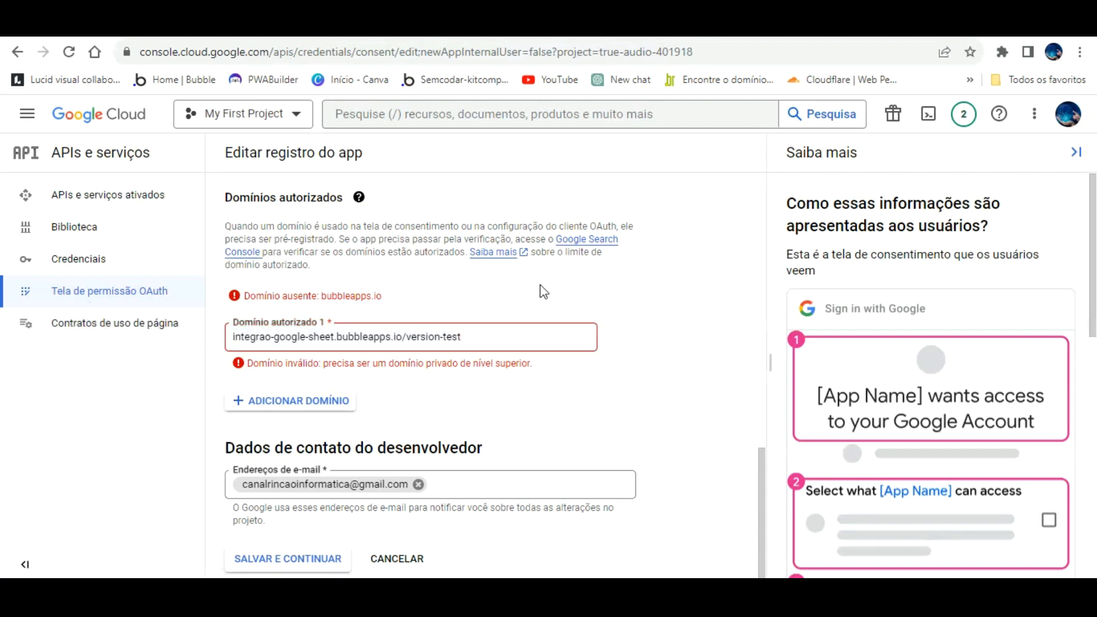
scroll(375, 262, "up", 3)
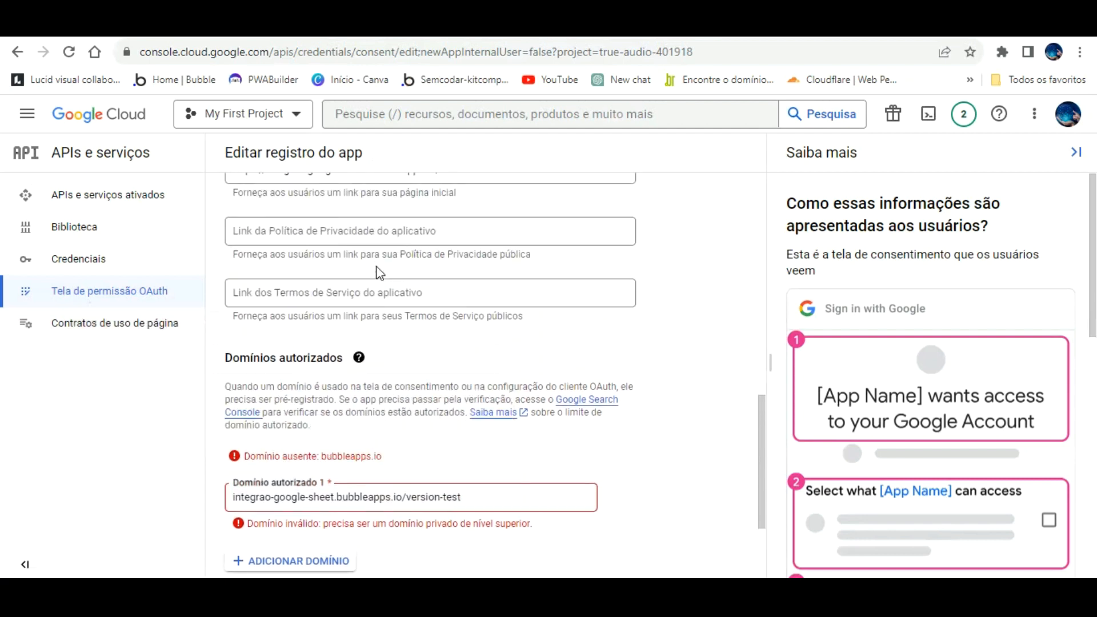
scroll(463, 341, "up", 4)
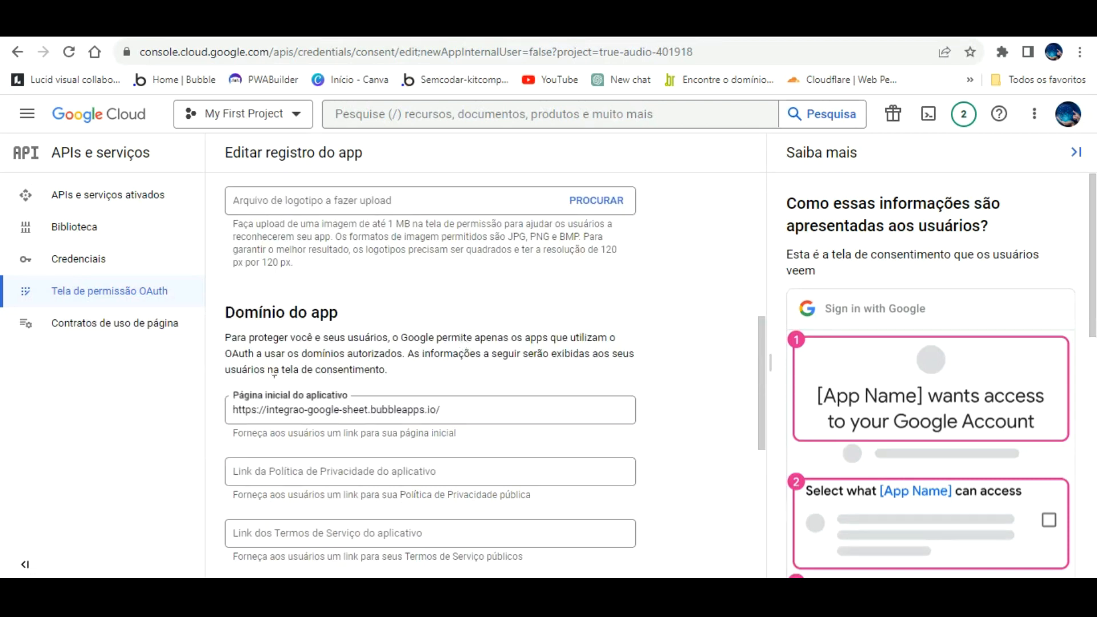
left_click(267, 409)
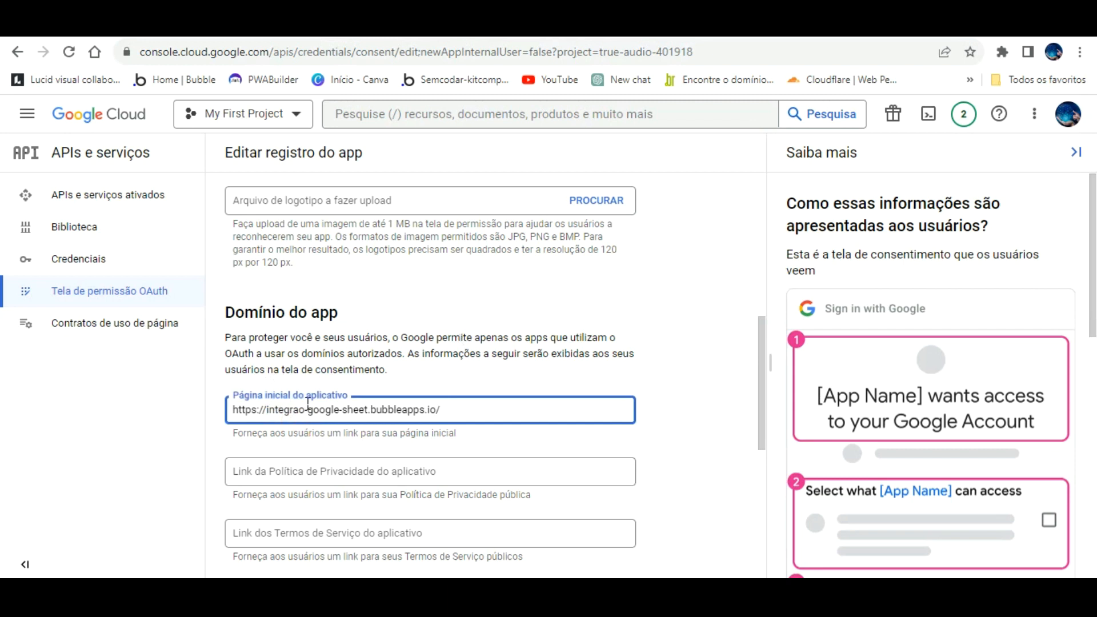
key("BackSpace")
key("BackSpace")
key("BackSpace")
key("BackSpace")
key("BackSpace")
key("BackSpace")
key("BackSpace")
key("BackSpace")
key("ctrl+a")
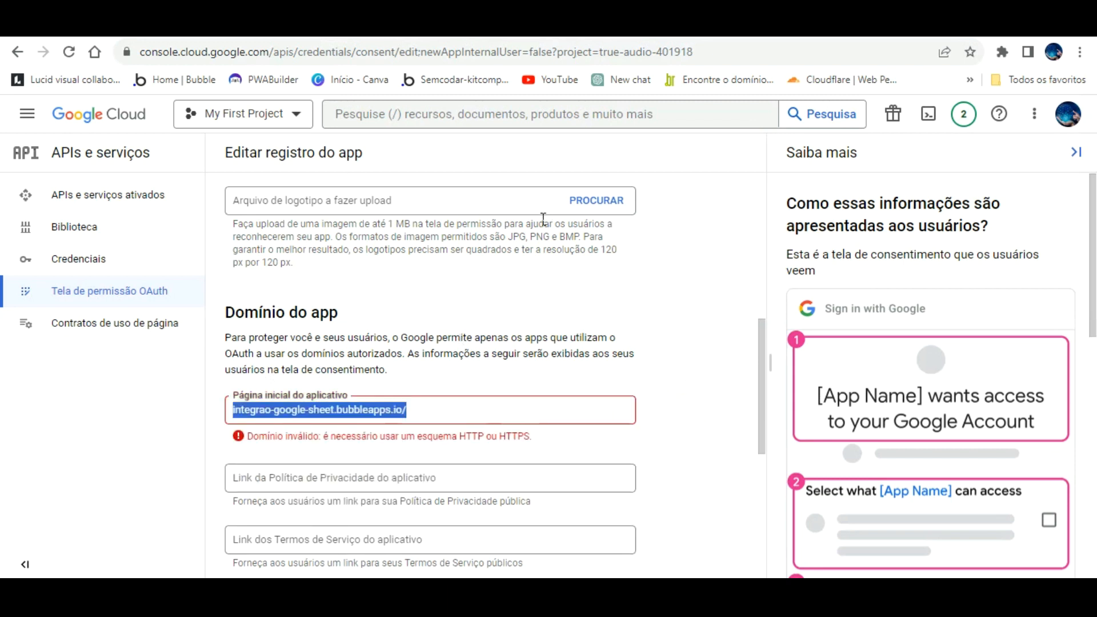
key("Home")
type("https")
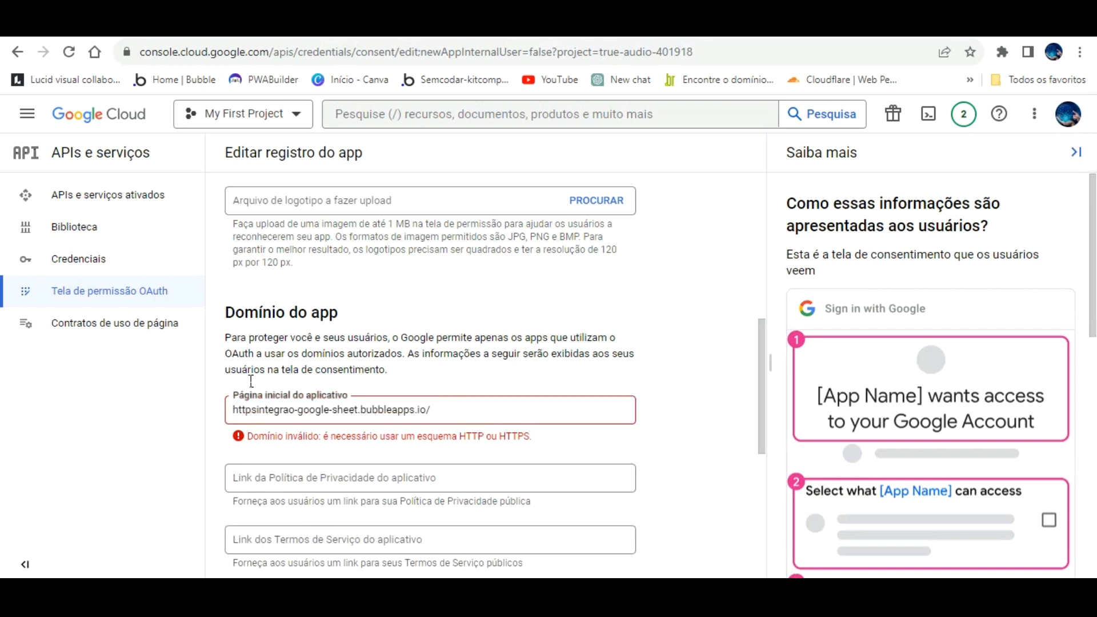
left_click(258, 410)
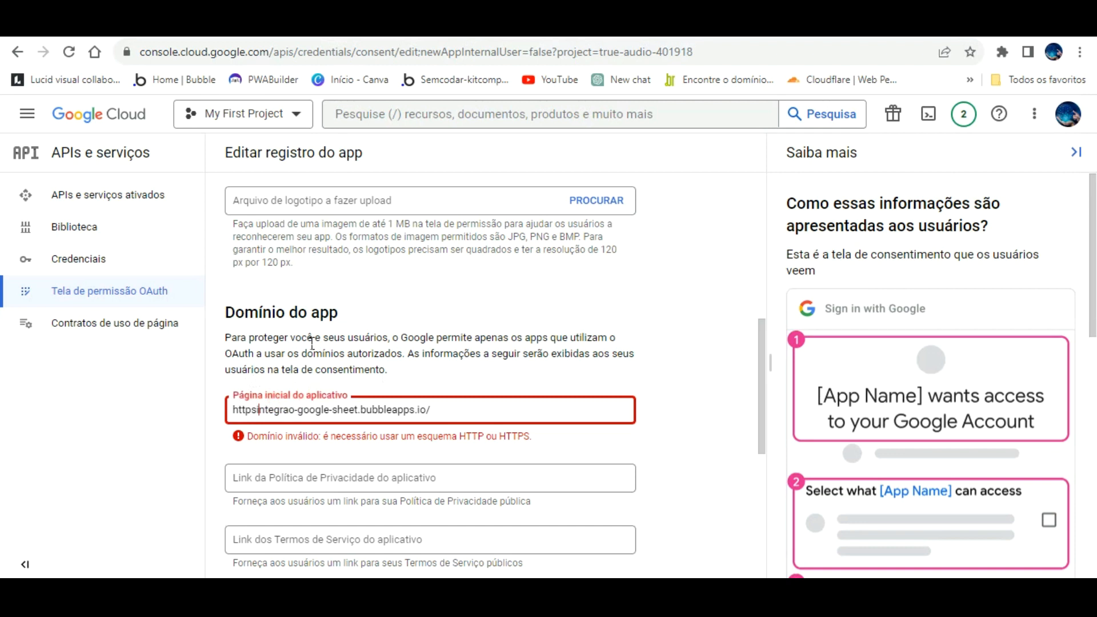
type("://")
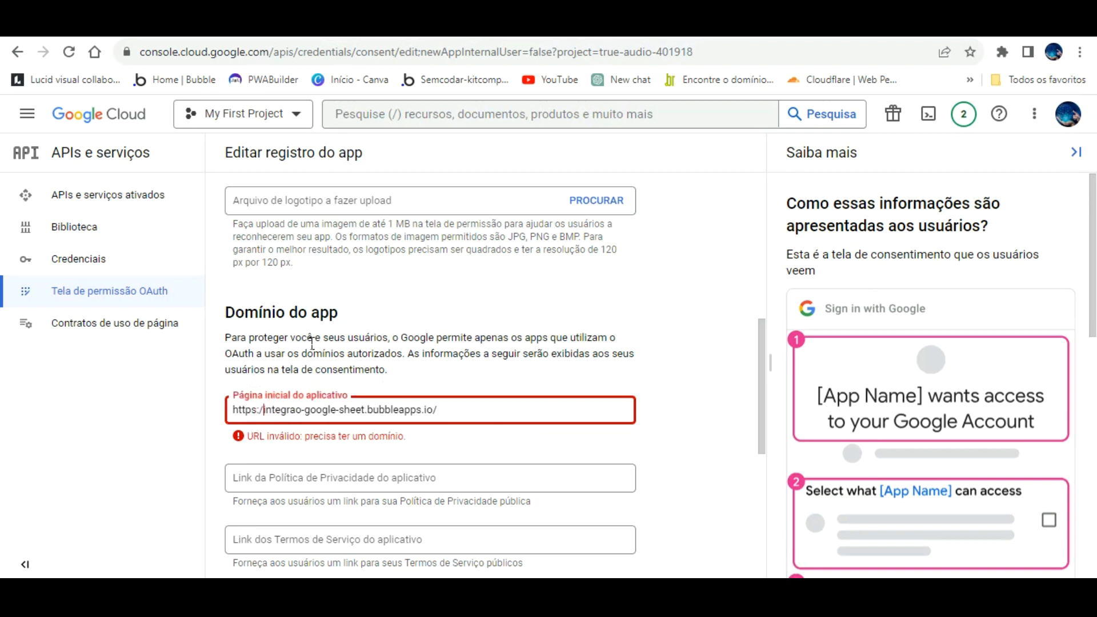
scroll(680, 395, "down", 5)
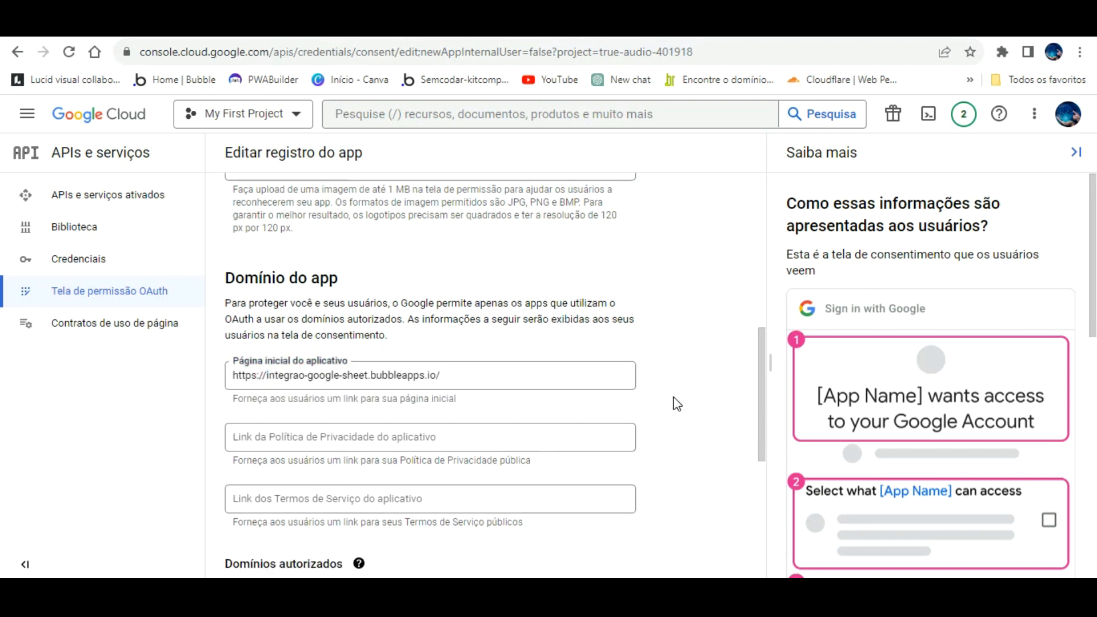
left_click(235, 332)
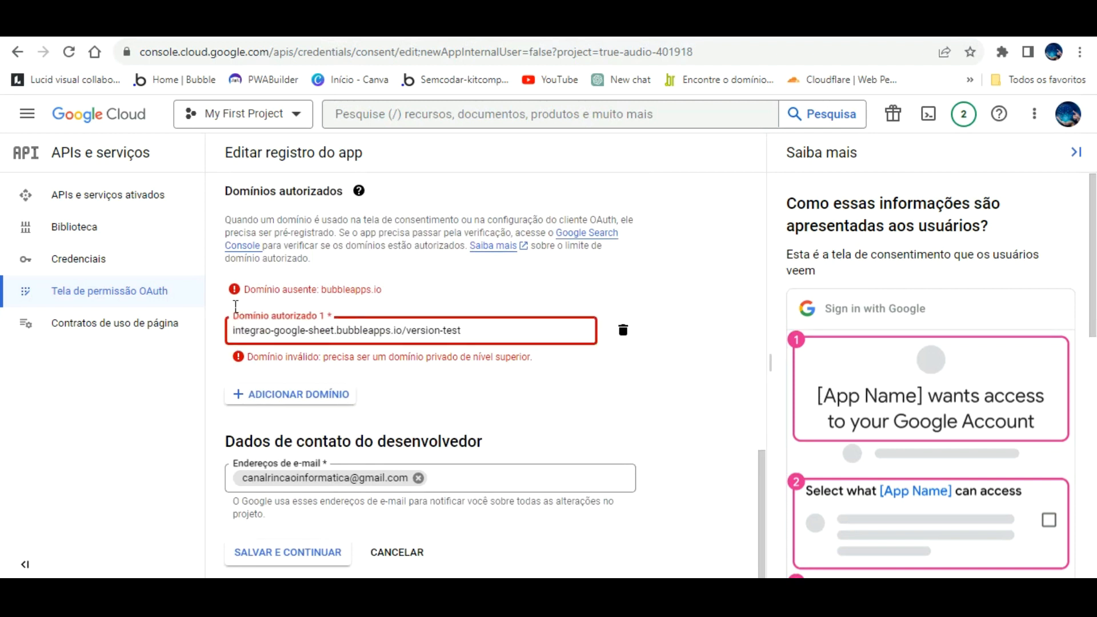
type("http")
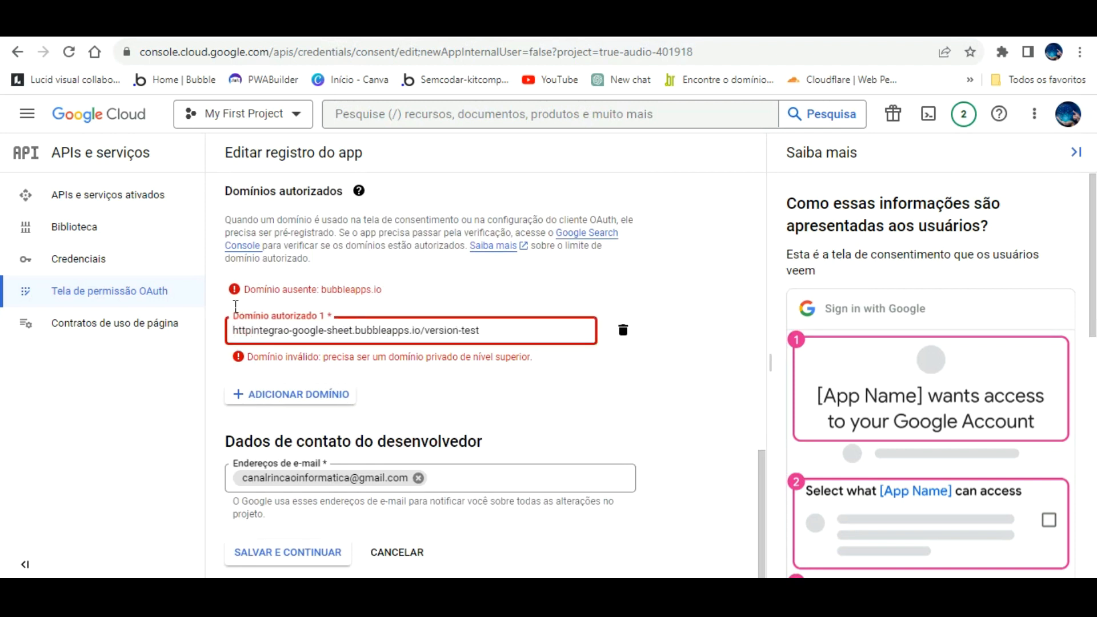
type("s://")
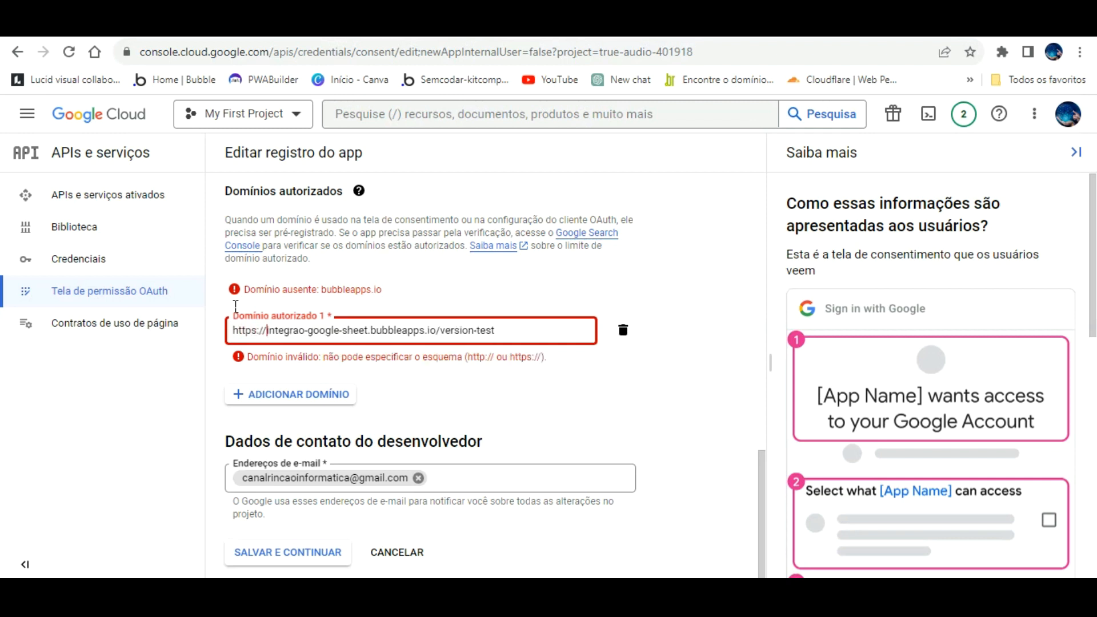
left_click(501, 361)
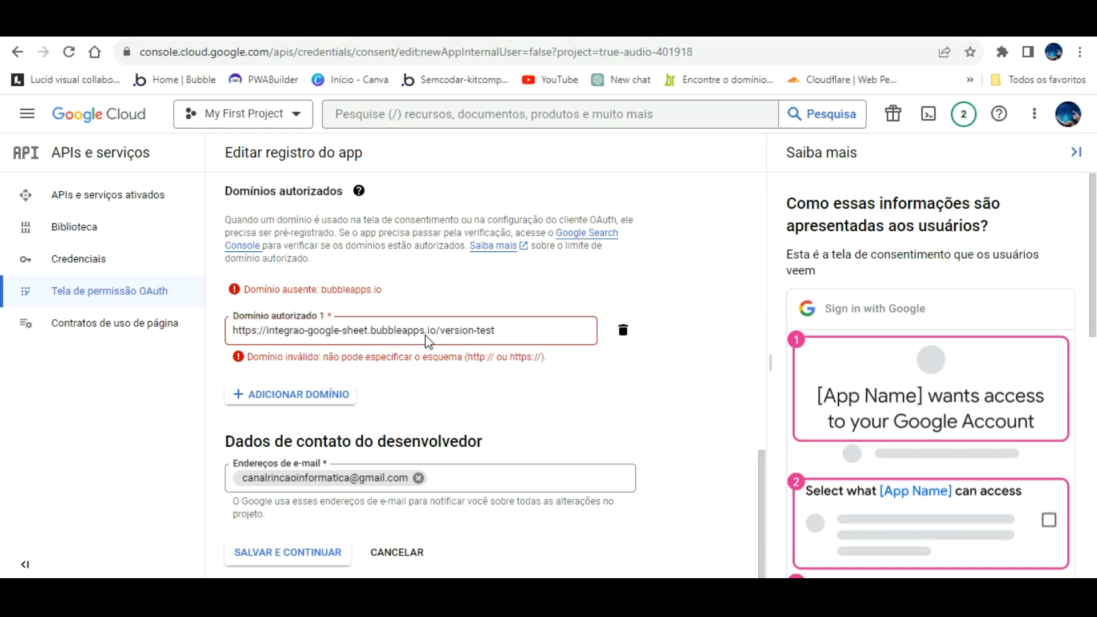
left_click(259, 330)
key("BackSpace")
key("BackSpace")
key("BackSpace")
key("BackSpace")
key("BackSpace")
key("BackSpace")
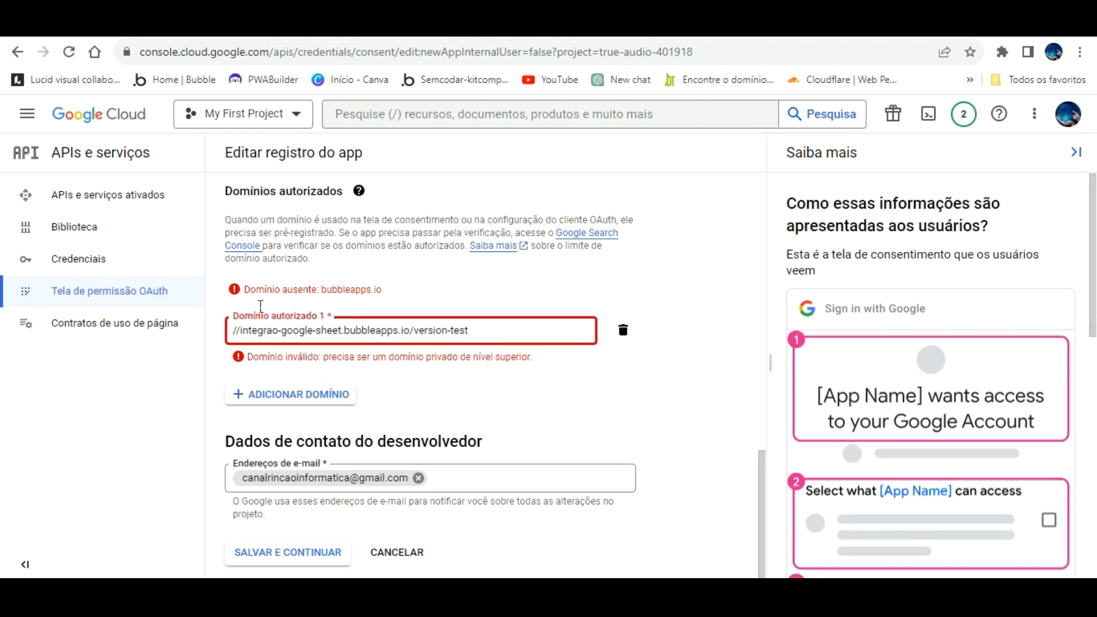
key("BackSpace")
key("BackSpace")
left_click(596, 387)
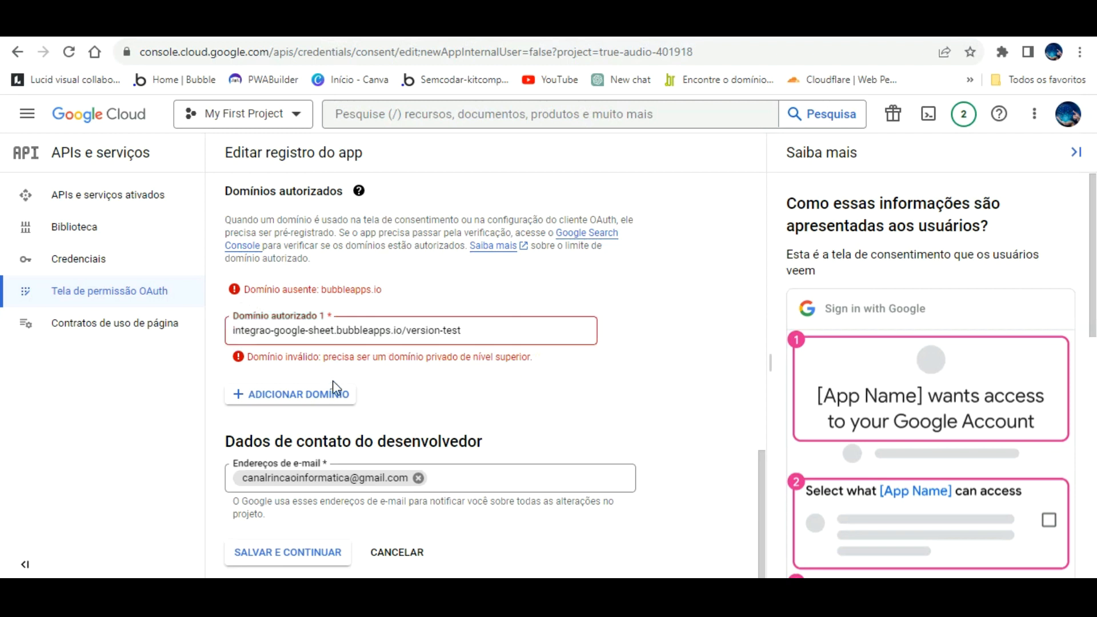
- Trim the authorized domain to bubbleapps.io and save, advancing to the Escopos step
left_click(319, 553)
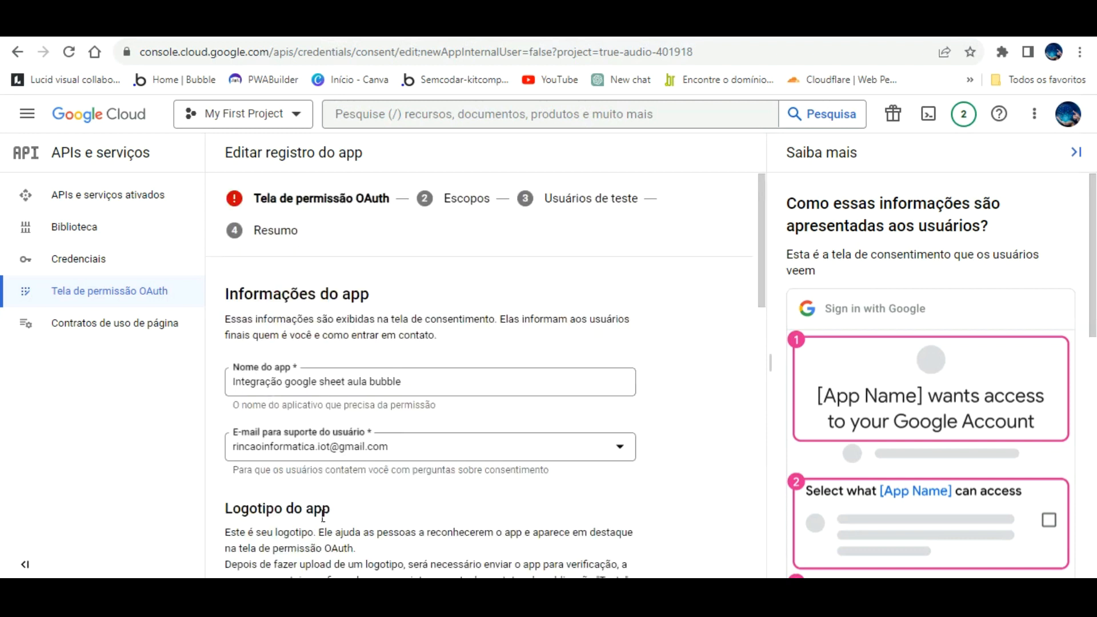
left_click(482, 374)
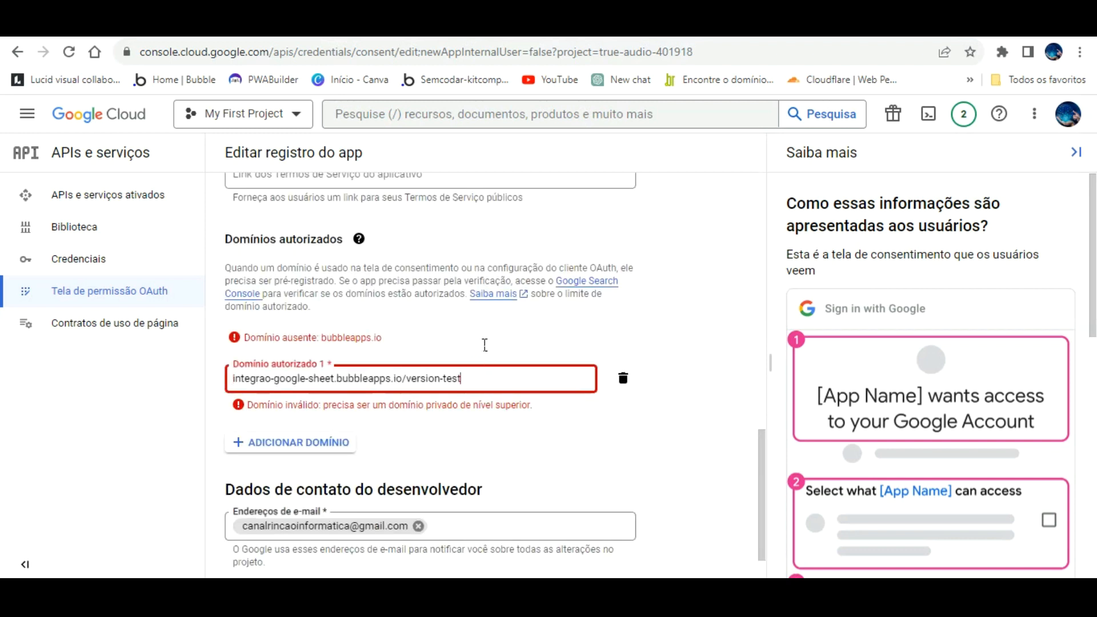
left_click(442, 353)
key("BackSpace")
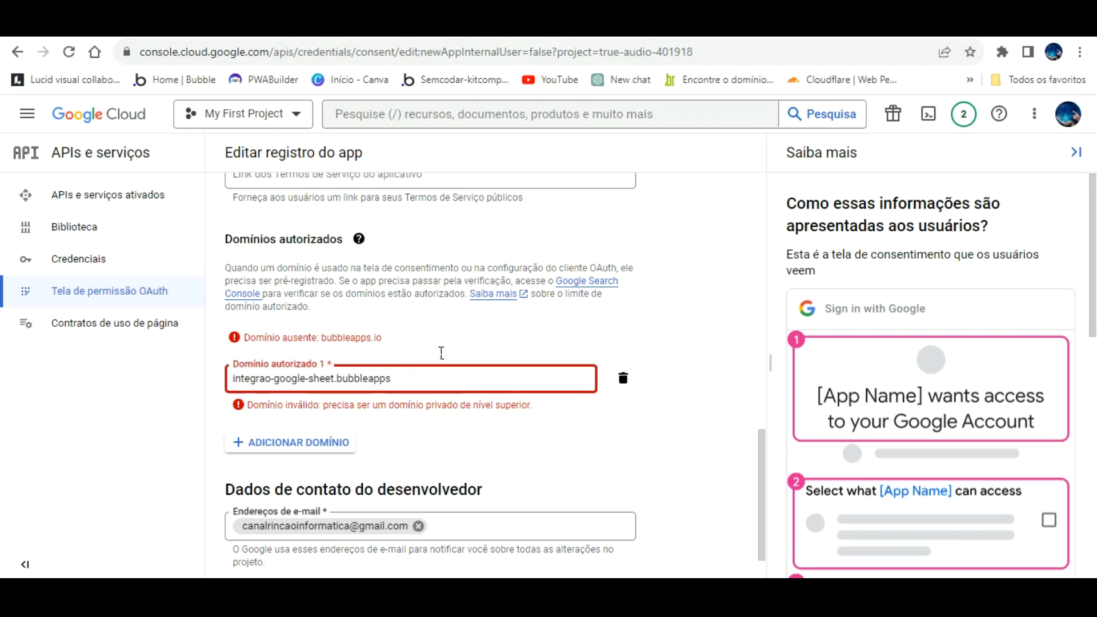
double_click(584, 420)
scroll(371, 475, "down", 2)
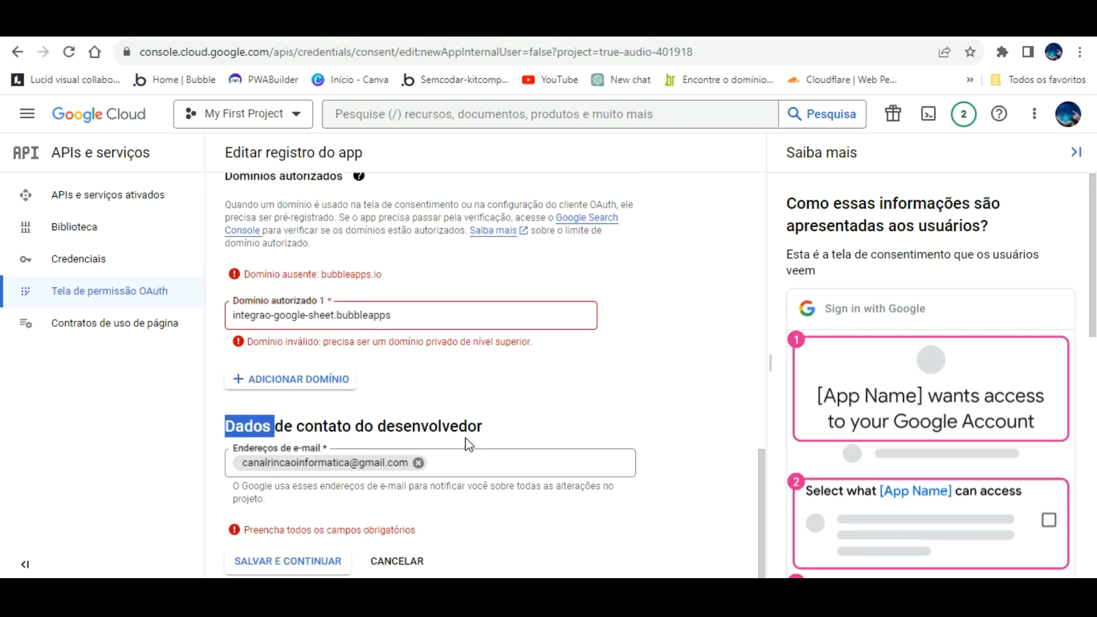
left_click(317, 548)
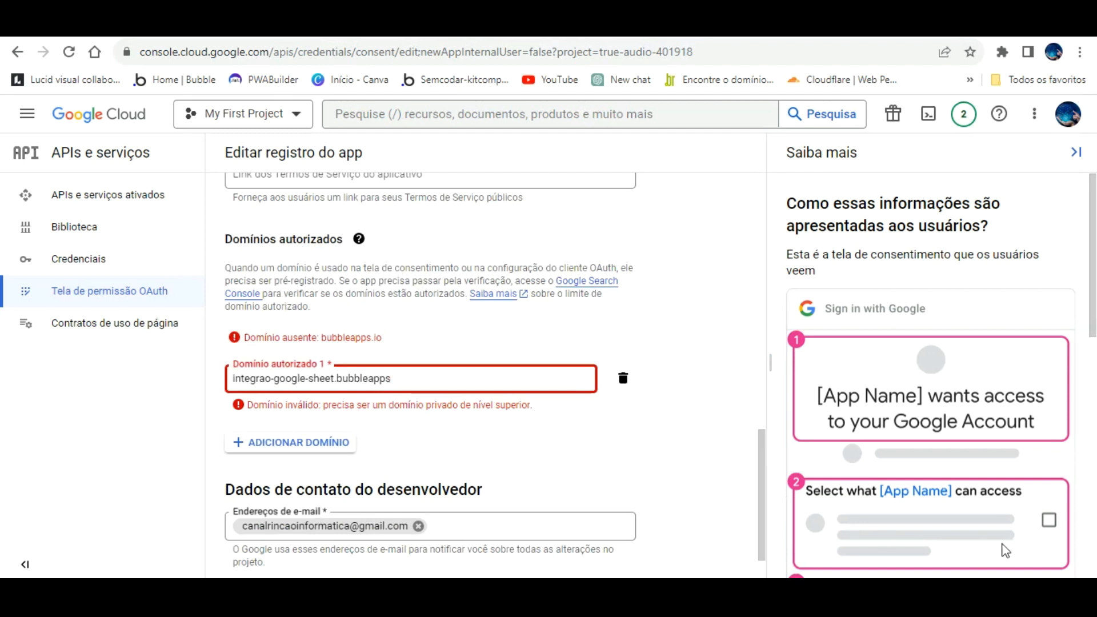
left_click(1039, 544)
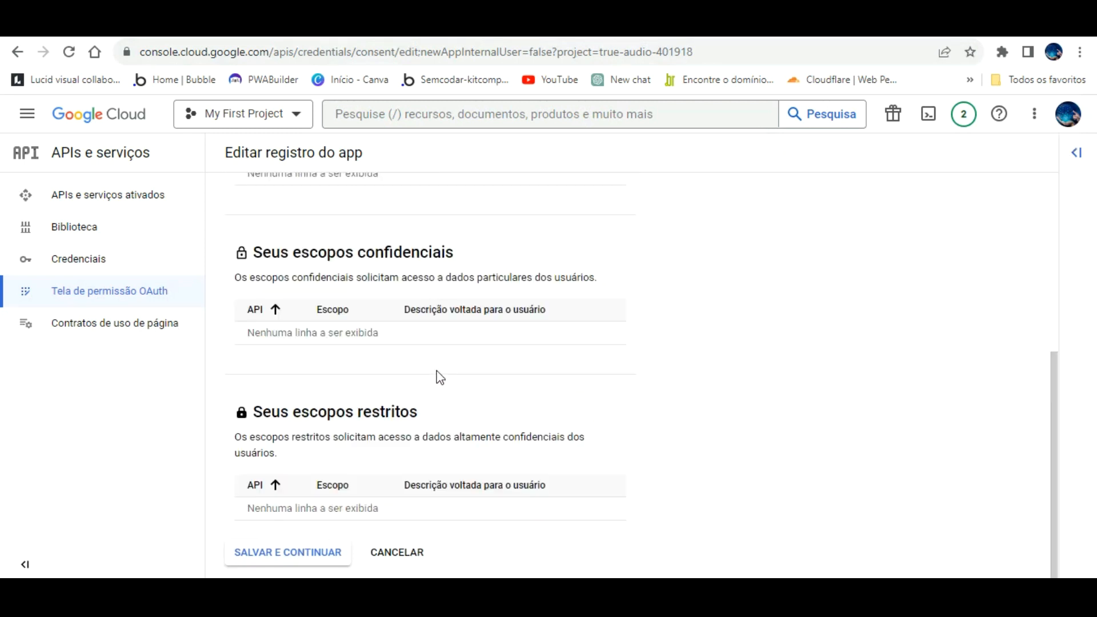
scroll(439, 377, "up", 5)
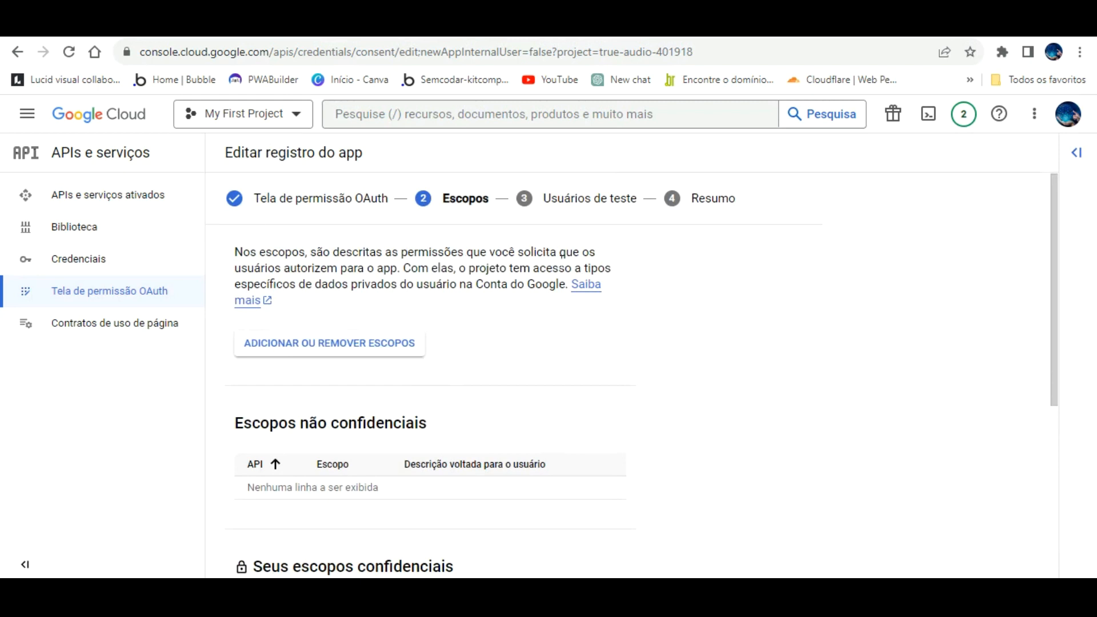
scroll(421, 409, "down", 5)
left_click(327, 547)
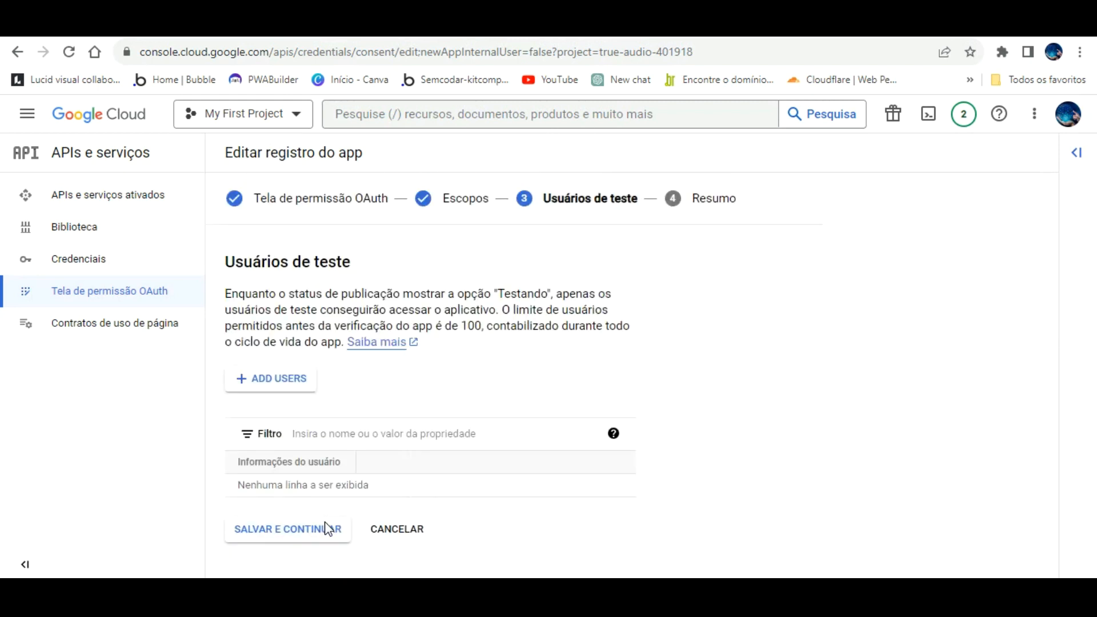
left_click(317, 524)
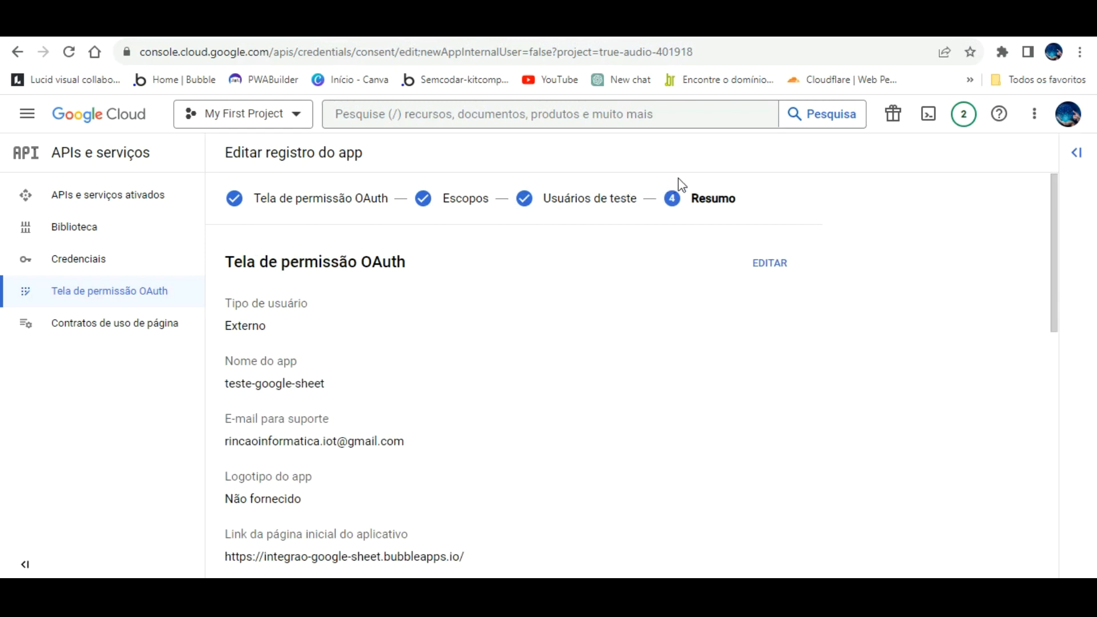
scroll(595, 260, "down", 7)
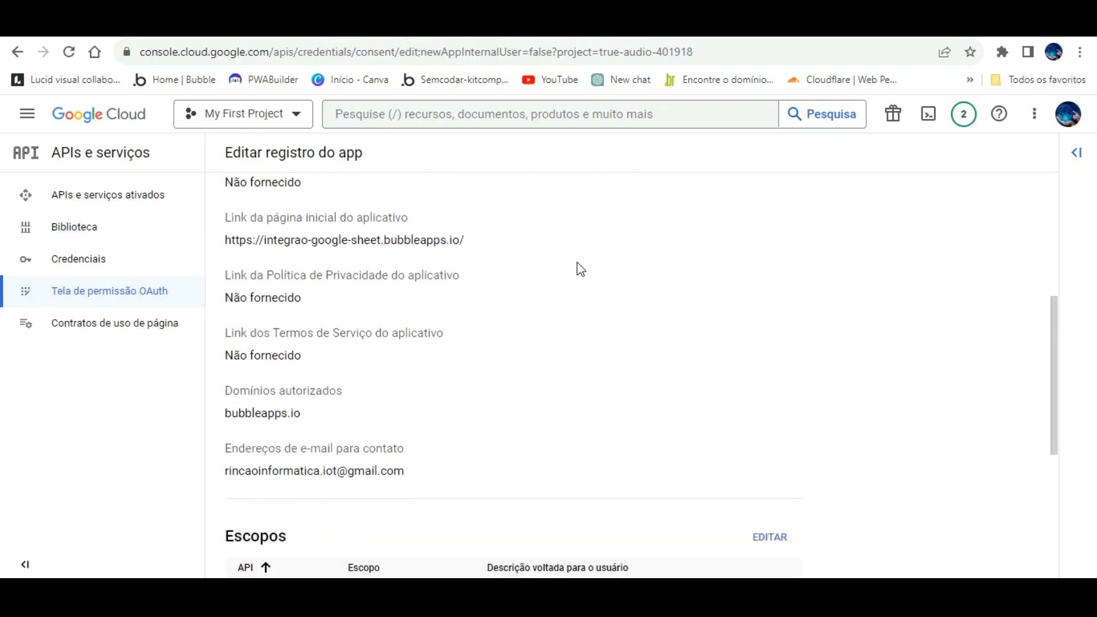
scroll(552, 276, "down", 5)
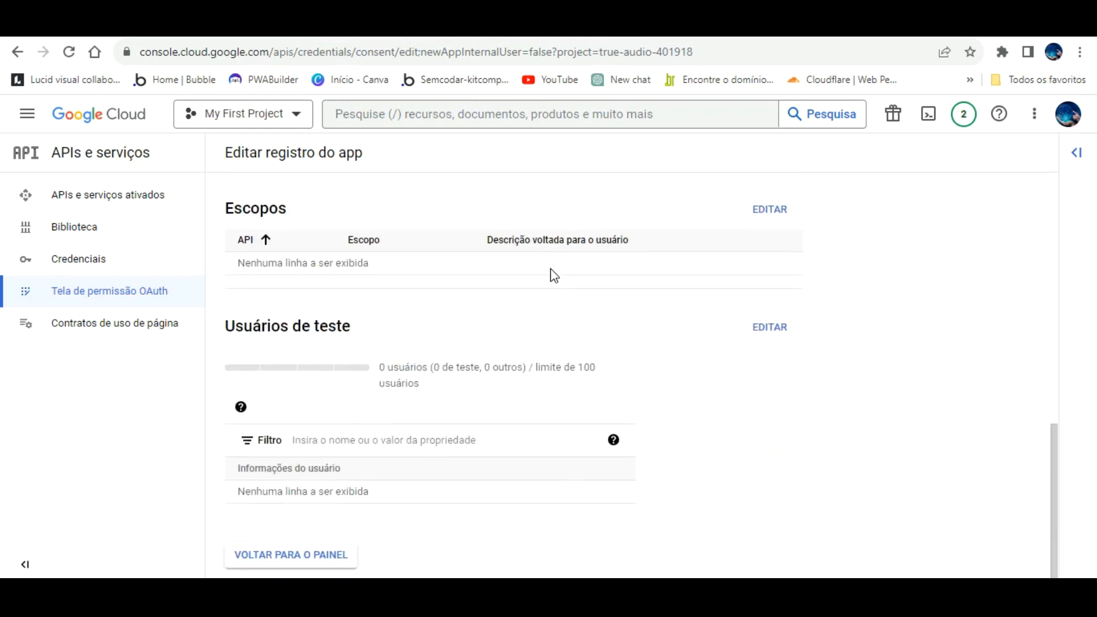
scroll(460, 315, "up", 10)
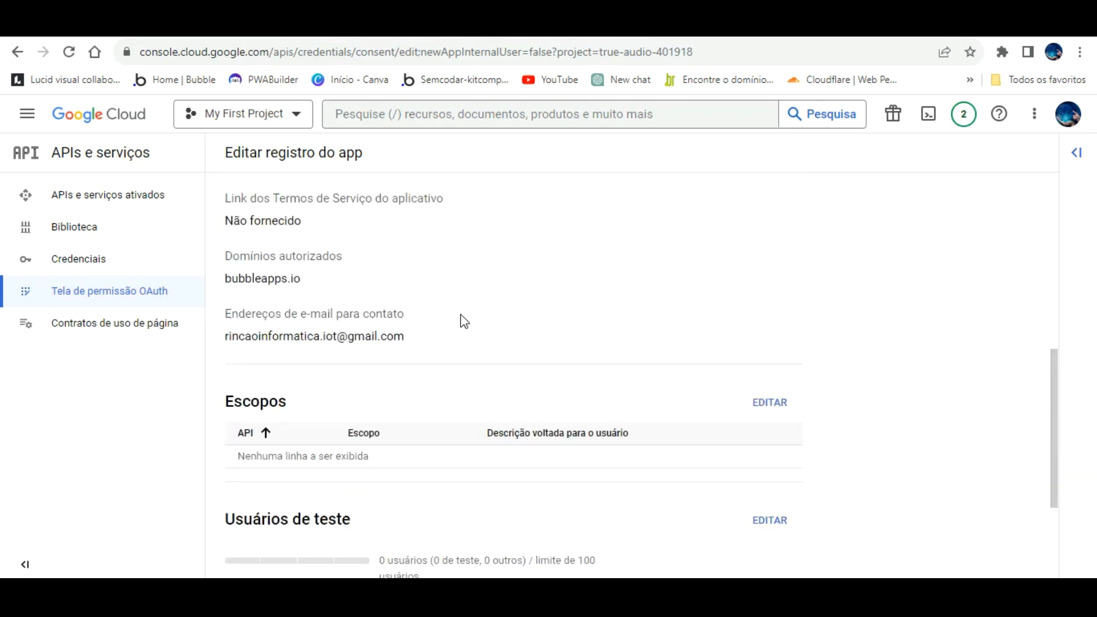
scroll(366, 265, "up", 1)
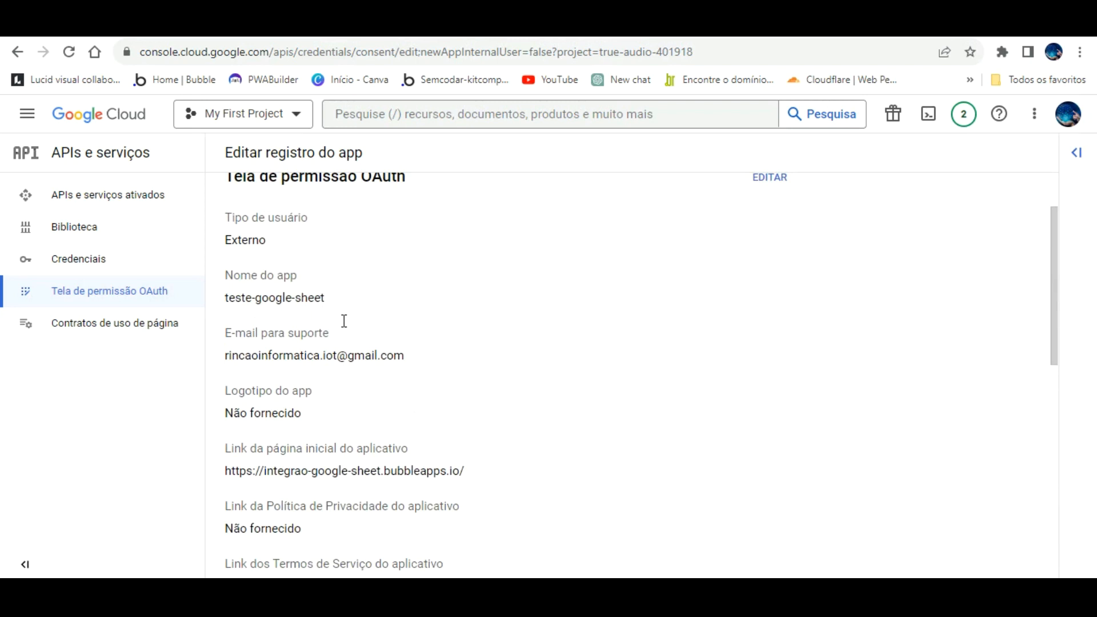
scroll(347, 342, "down", 7)
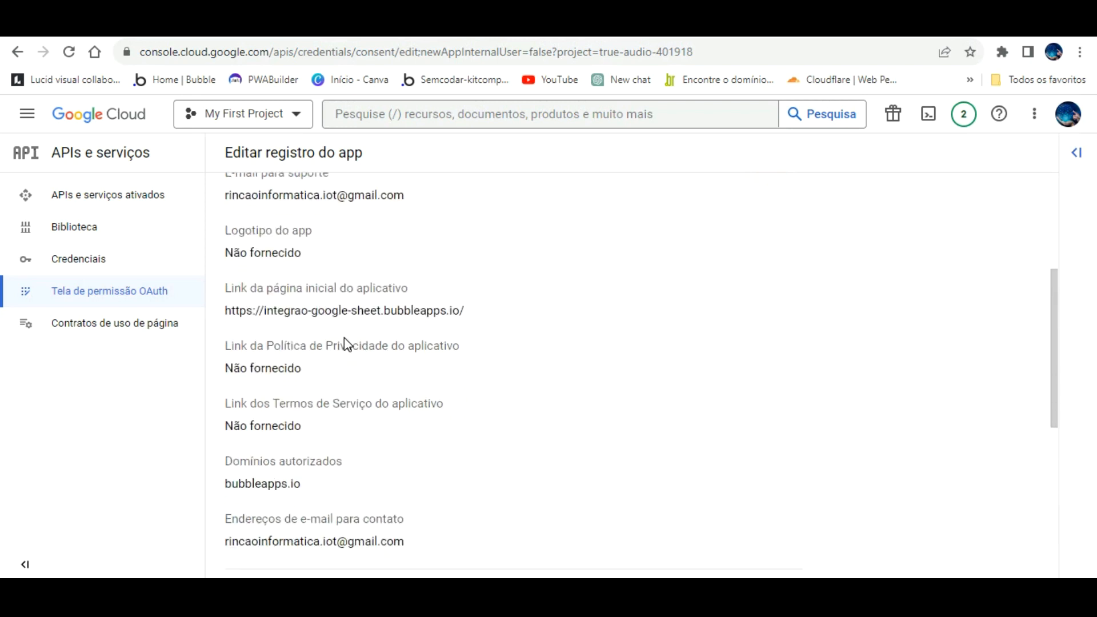
scroll(347, 343, "down", 3)
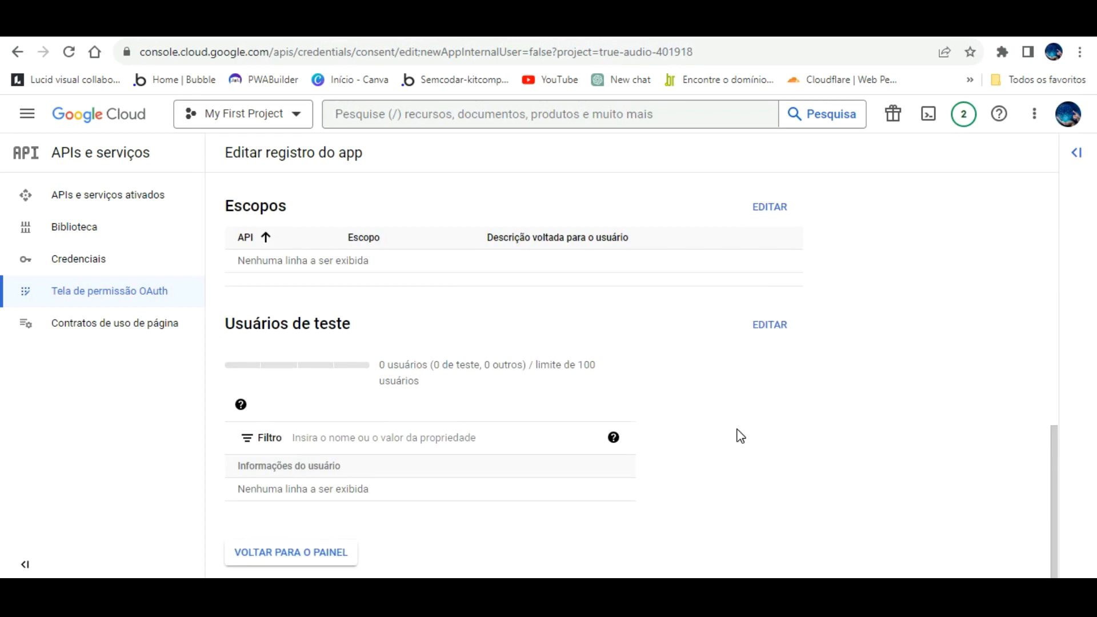
scroll(741, 437, "up", 10)
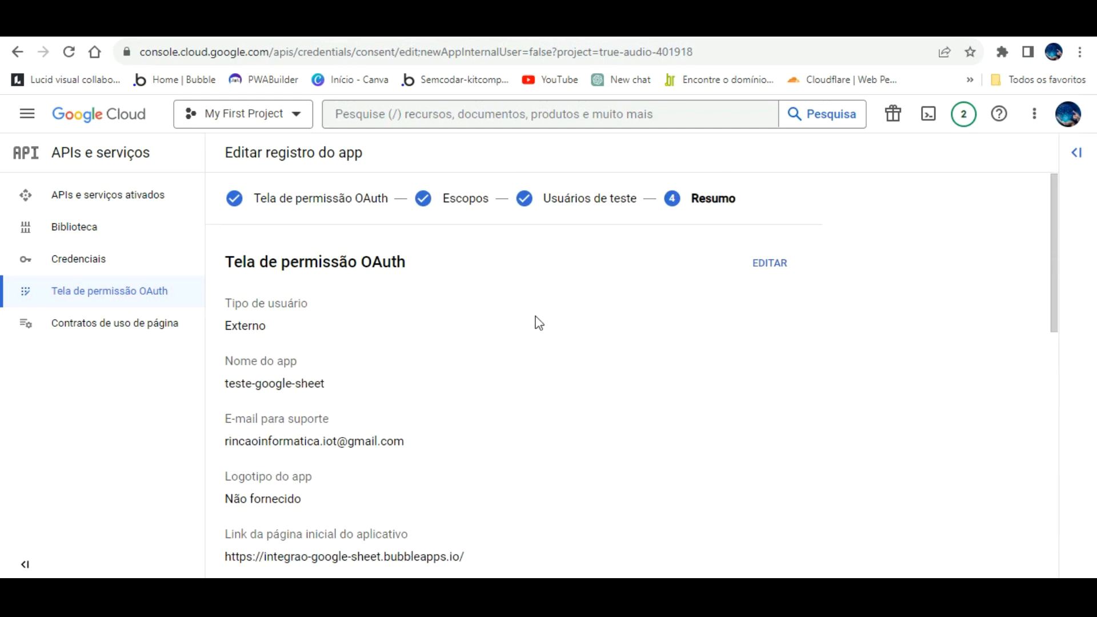
scroll(537, 321, "down", 10)
- Return to the consent screen overview and publish the app to production
left_click(350, 546)
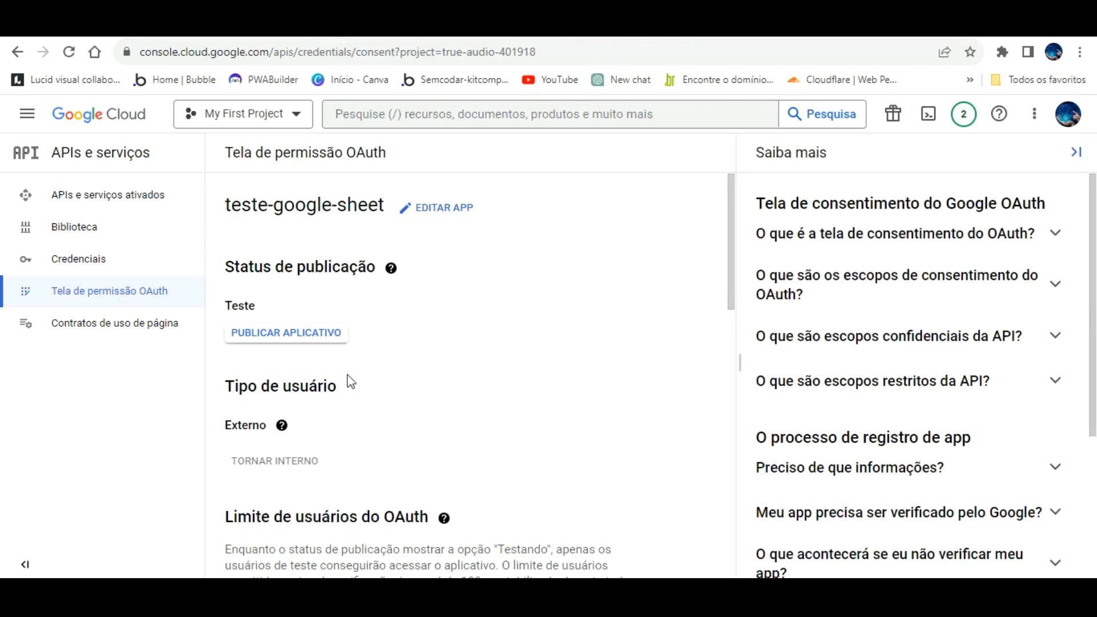
left_click(282, 330)
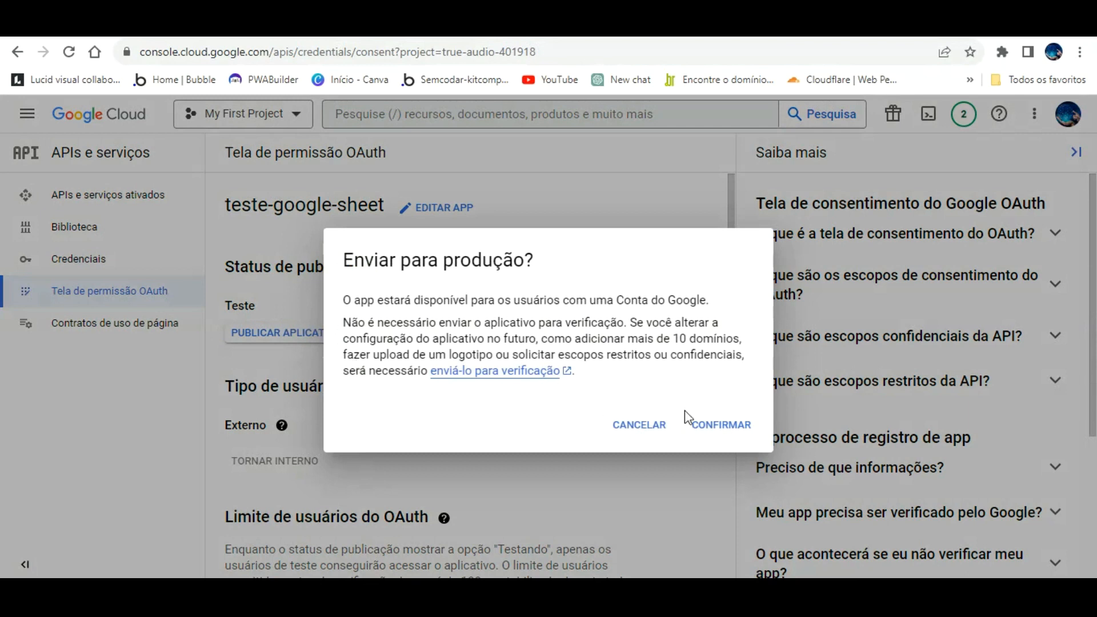
left_click(725, 420)
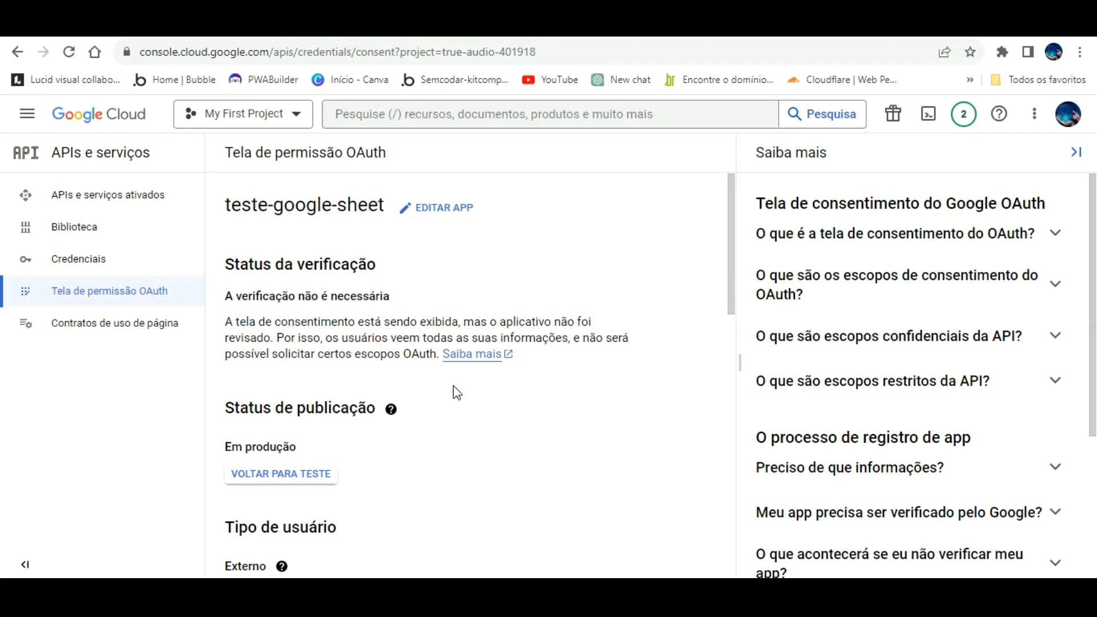
- Review the published consent screen, then go to the Credenciais page
scroll(457, 393, "down", 5)
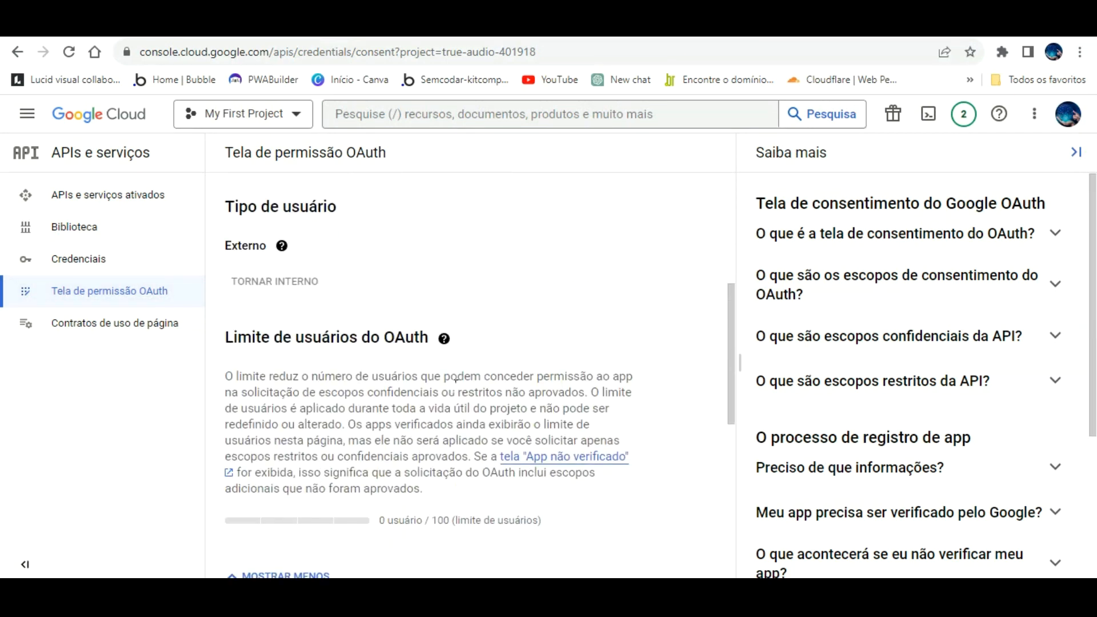
scroll(456, 386, "down", 3)
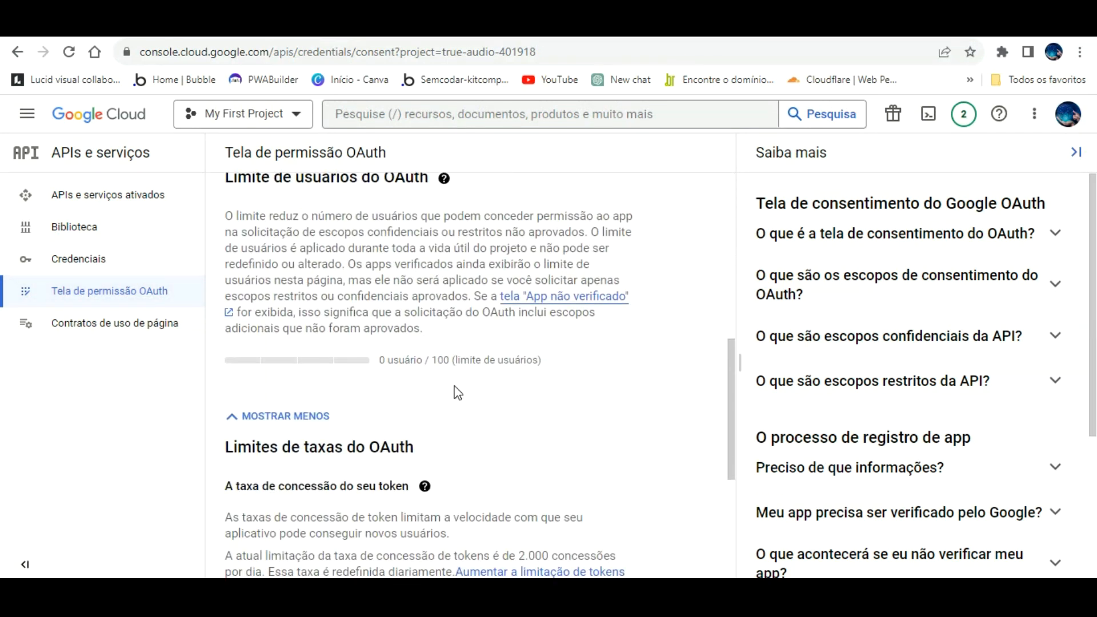
scroll(458, 393, "up", 4)
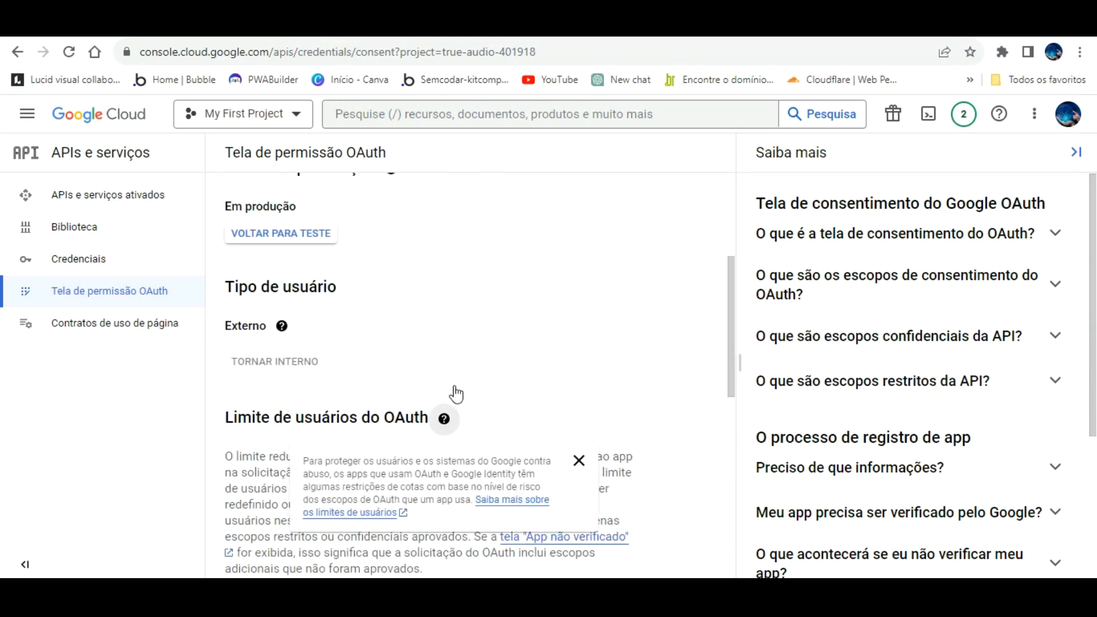
mouse_move(295, 333)
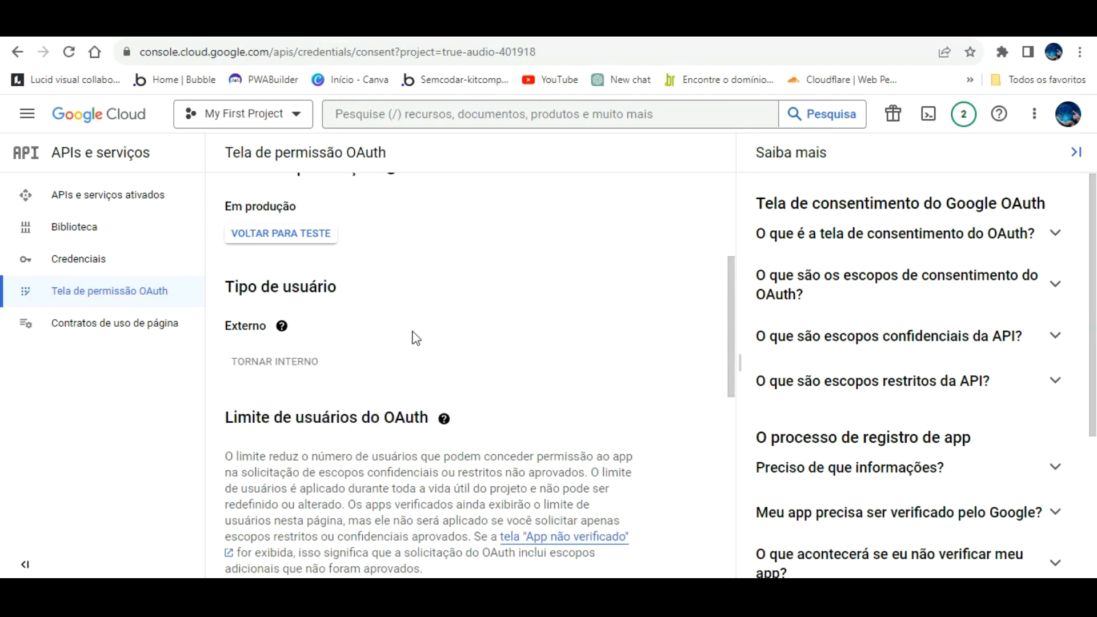
scroll(517, 361, "down", 5)
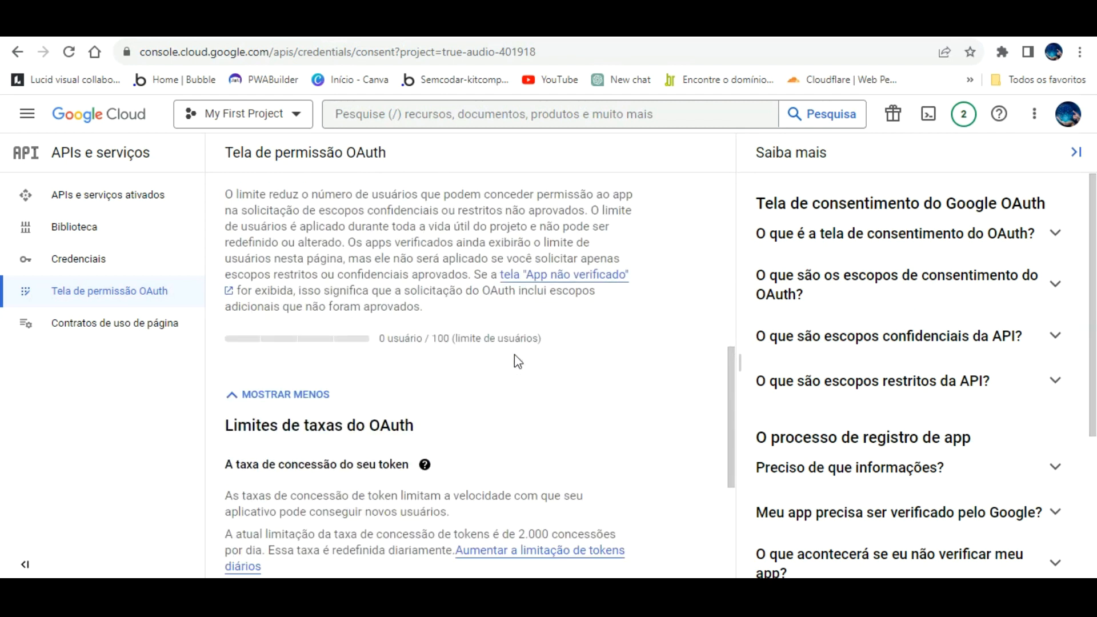
scroll(517, 361, "down", 4)
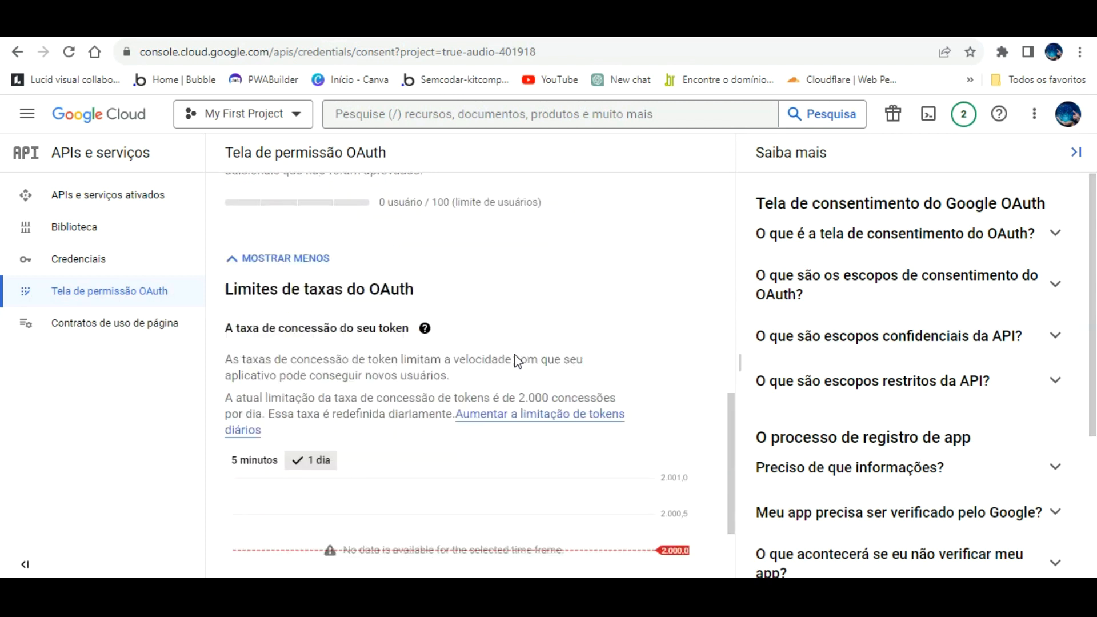
scroll(513, 364, "up", 12)
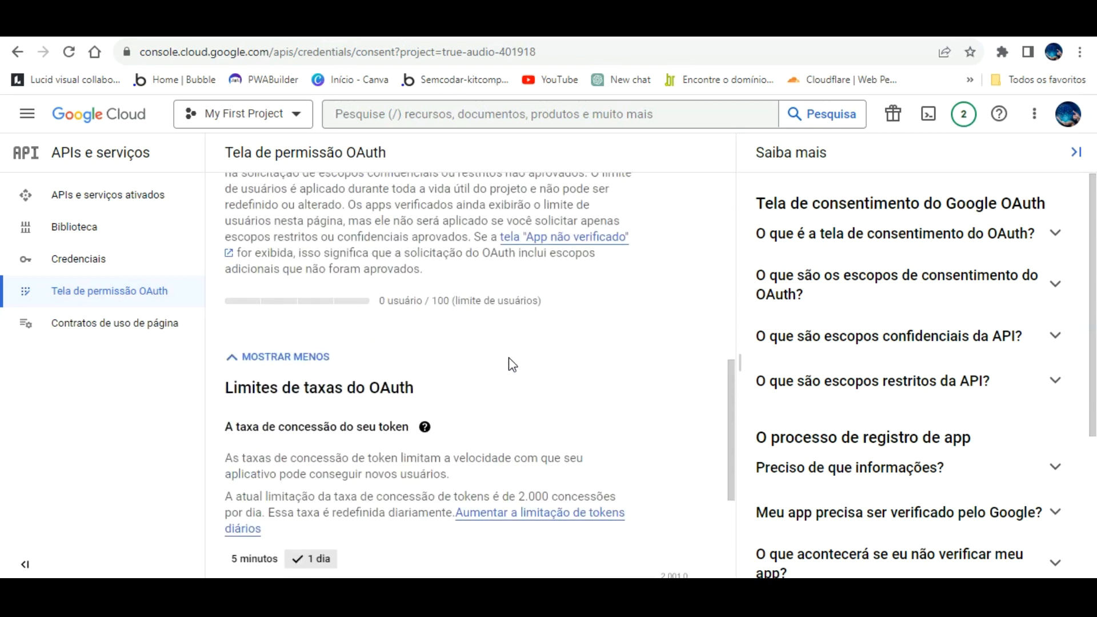
scroll(511, 364, "down", 1)
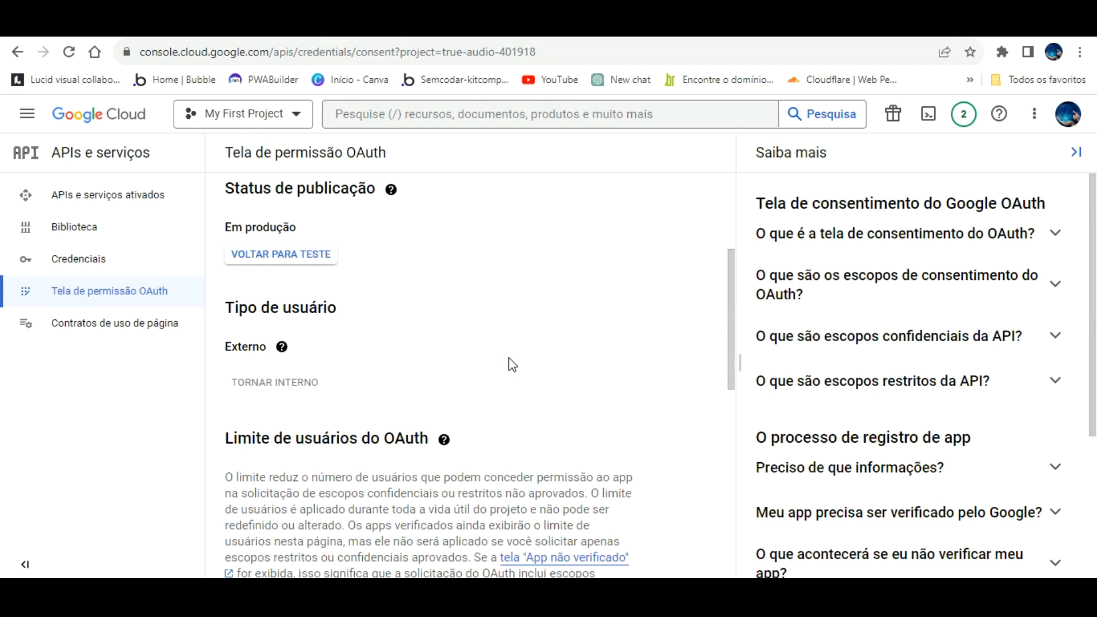
scroll(506, 364, "up", 4)
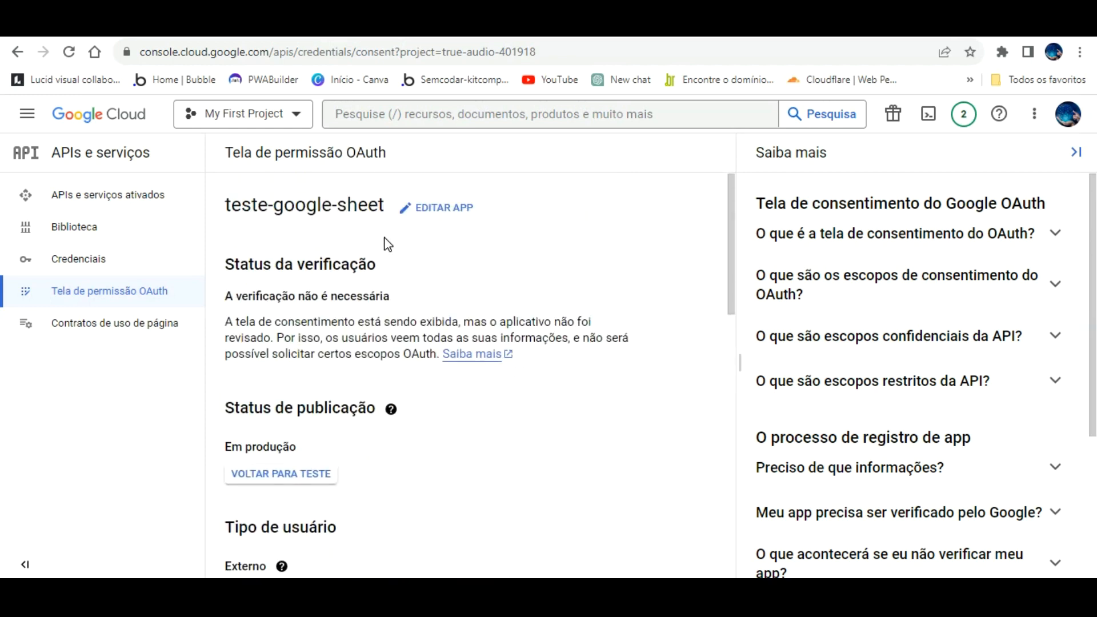
left_click(83, 255)
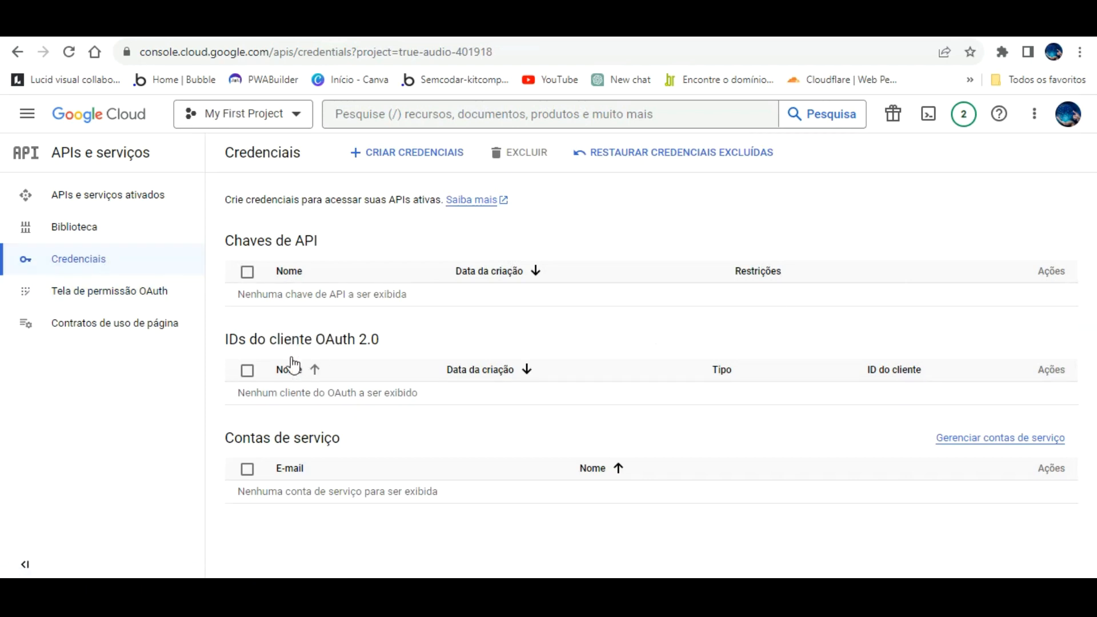
- Start a new OAuth client ID of type Aplicativo da Web
left_click(257, 350)
left_click(239, 342)
left_click(372, 343)
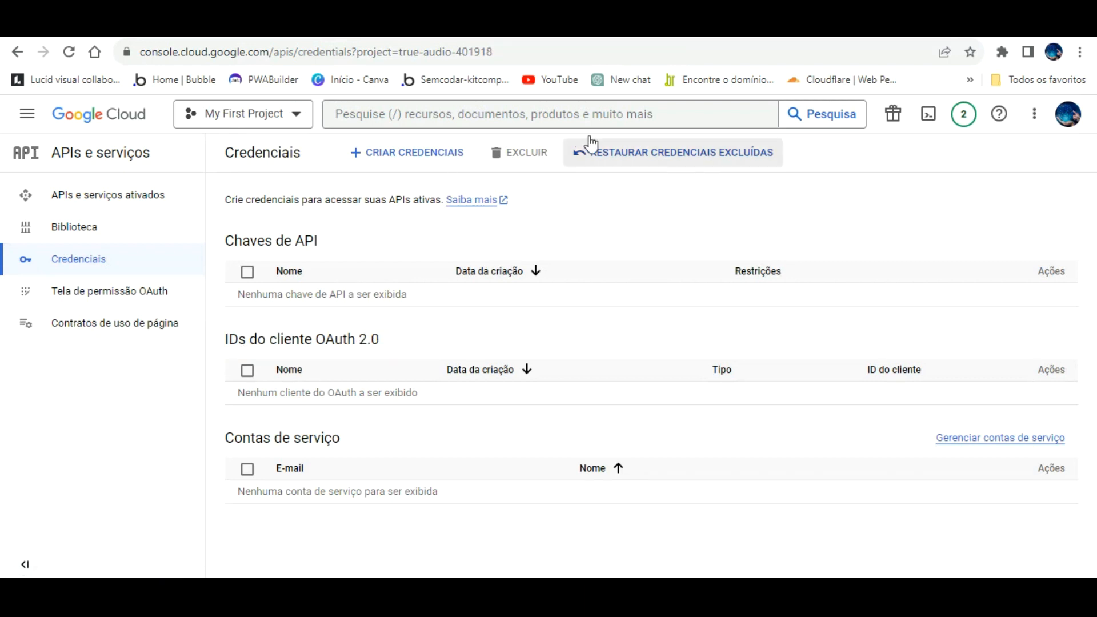
left_click(443, 137)
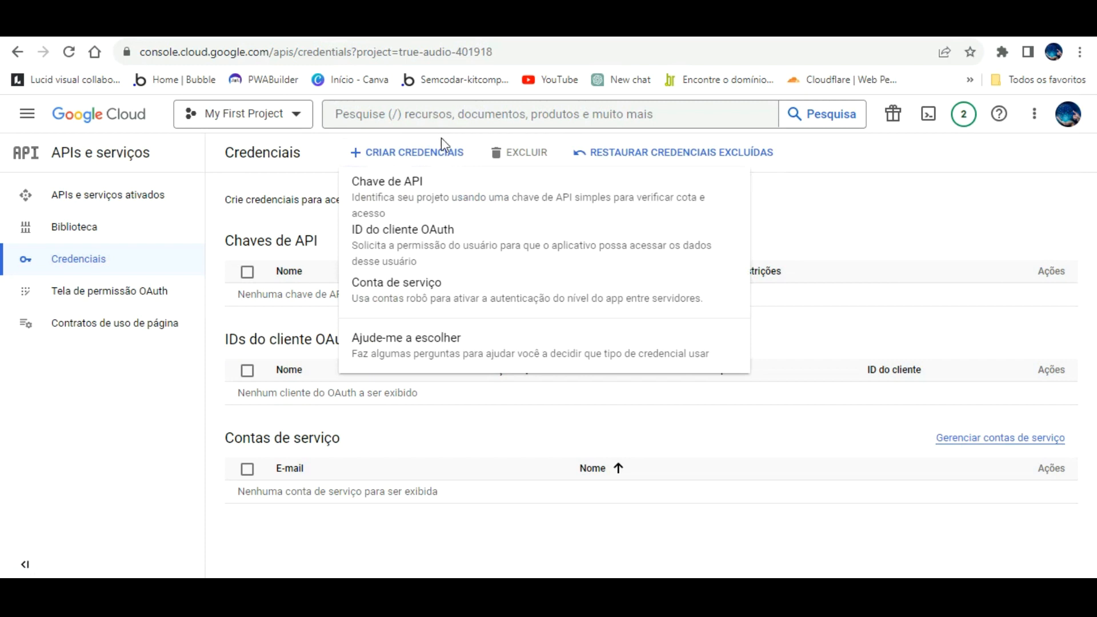
left_click(436, 229)
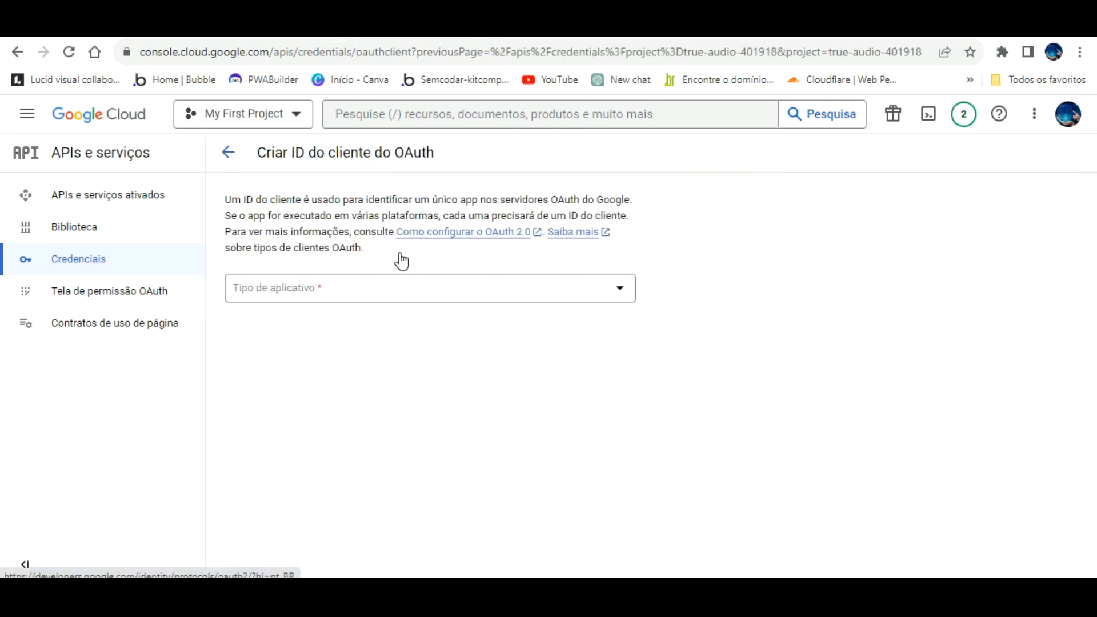
left_click(396, 280)
left_click(351, 281)
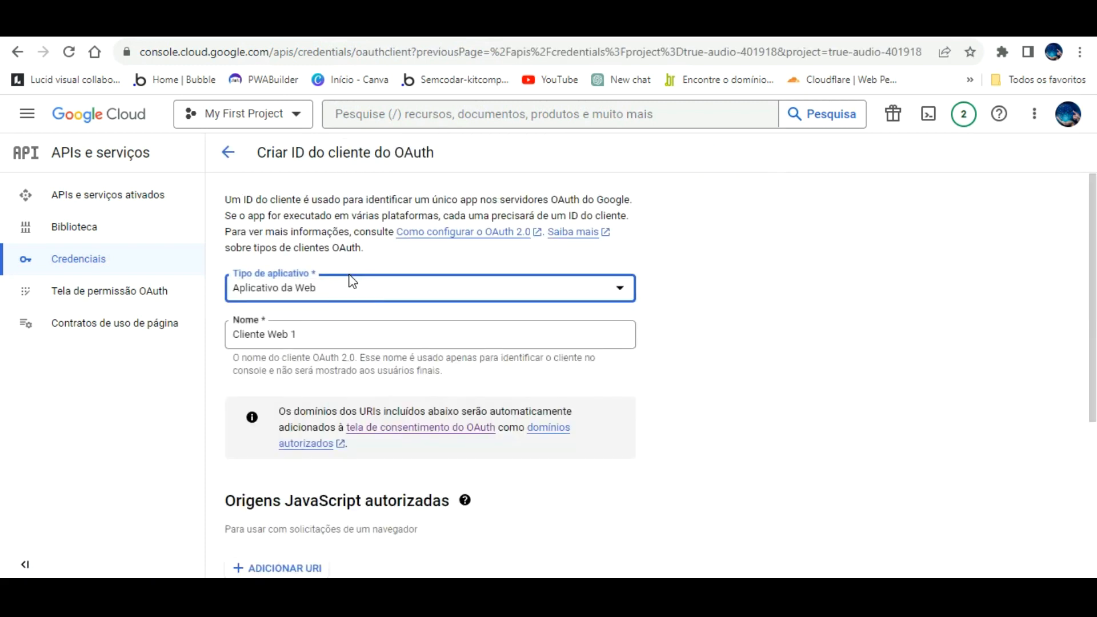
- Name the client 'Integração teste Google Sheet Aula Bubble' and add an empty JavaScript origin
left_click_drag(314, 333, 196, 315)
type("Integração teste Google Sheet")
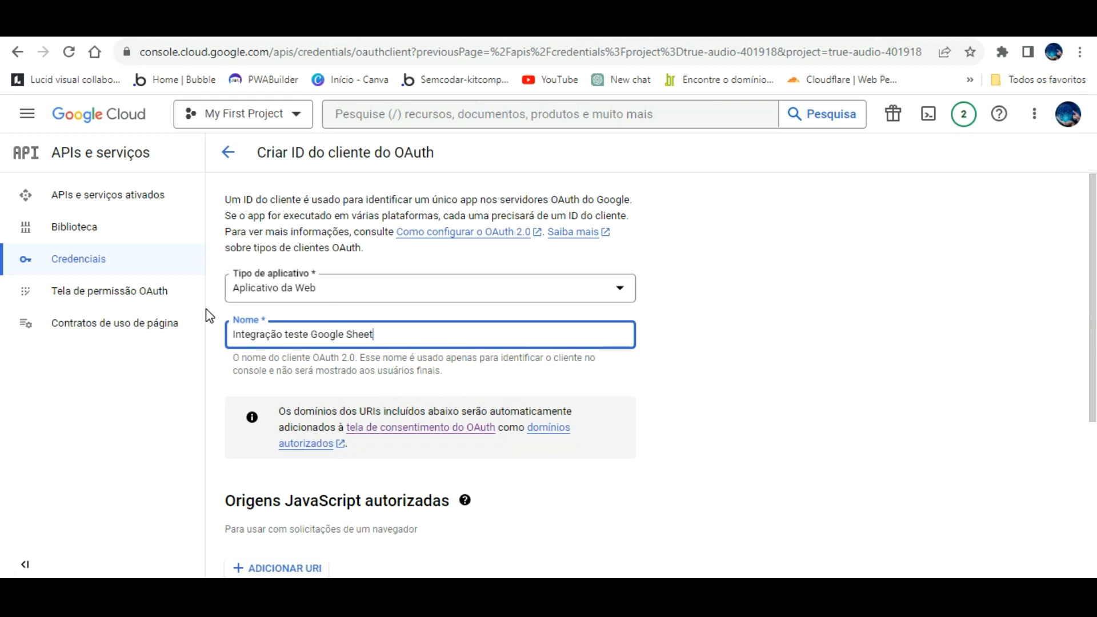
type("ubble")
left_click(716, 451)
scroll(686, 449, "down", 1)
left_click(304, 487)
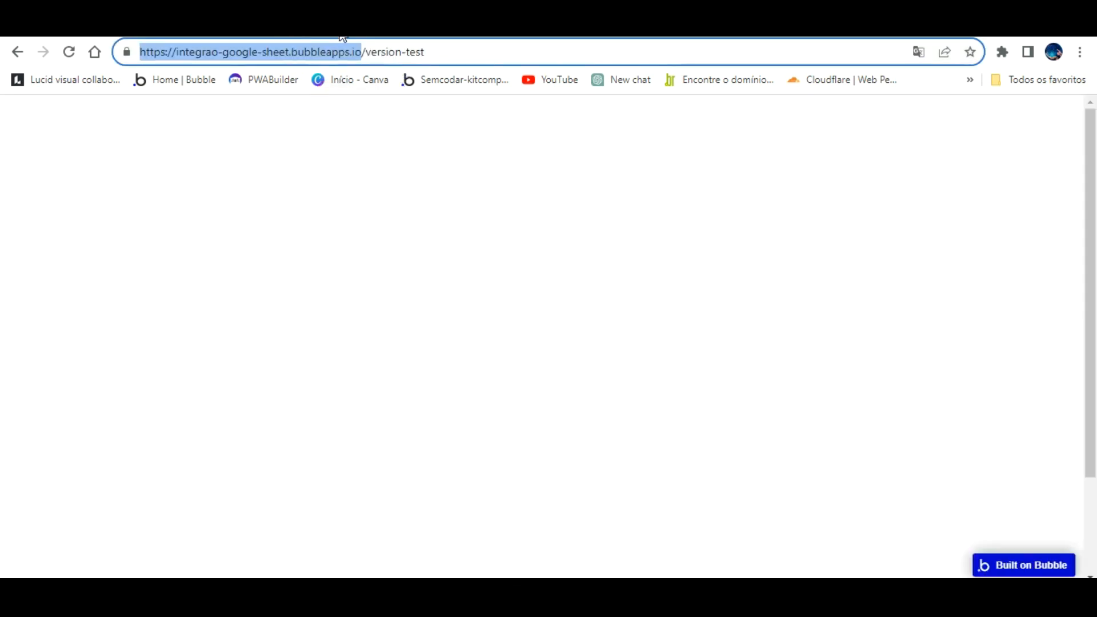
- Paste the Bubble app URL into authorized JavaScript origin URIs 1
right_click(341, 52)
left_click(447, 160)
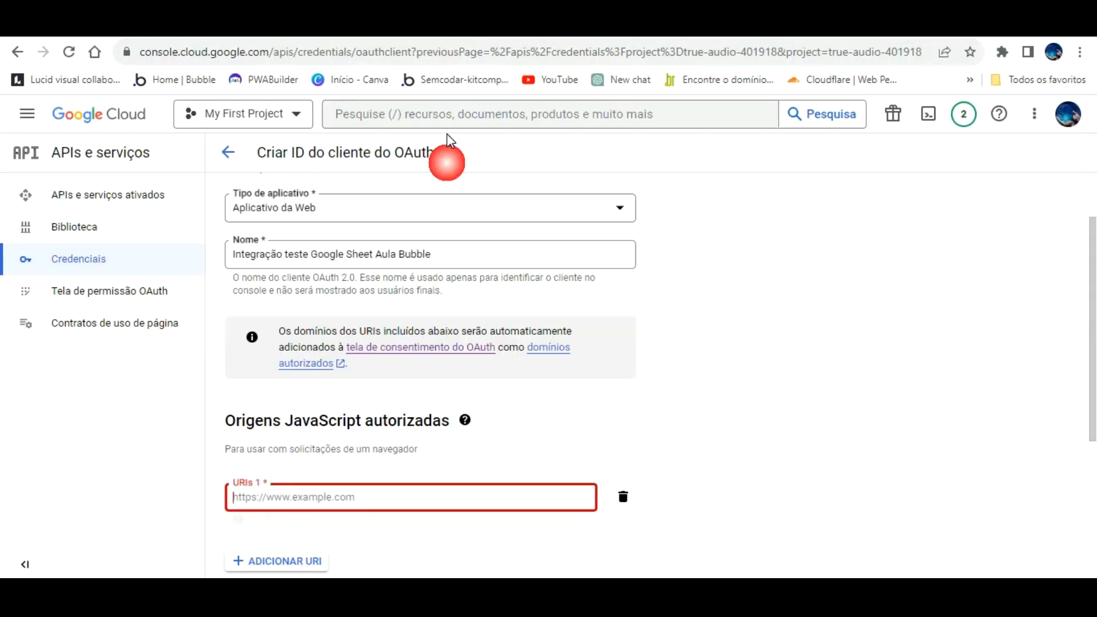
right_click(356, 499)
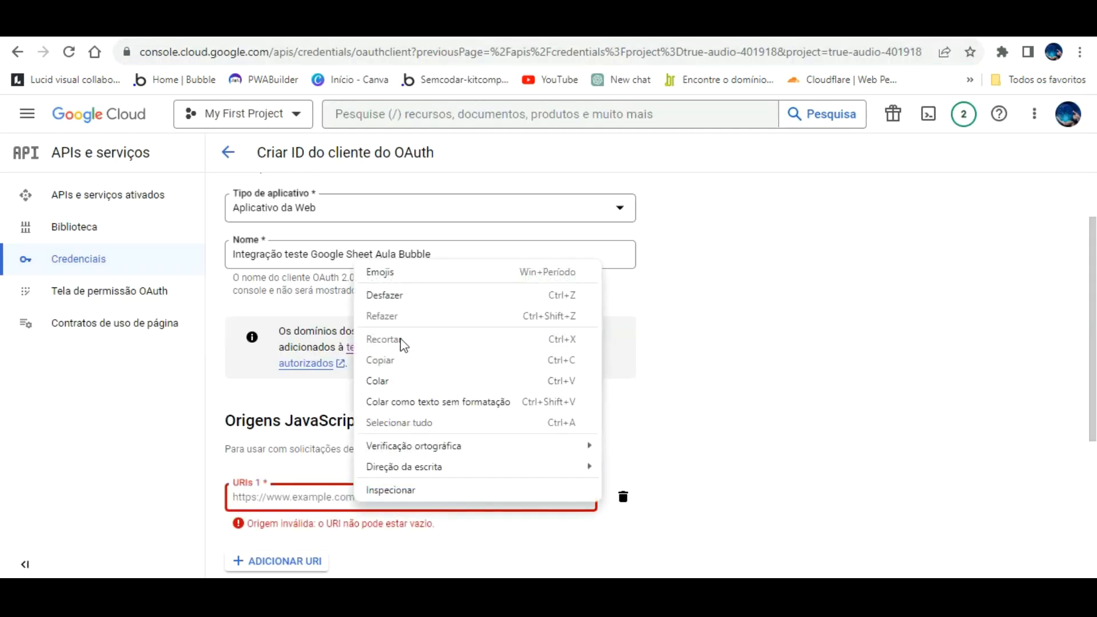
left_click(389, 381)
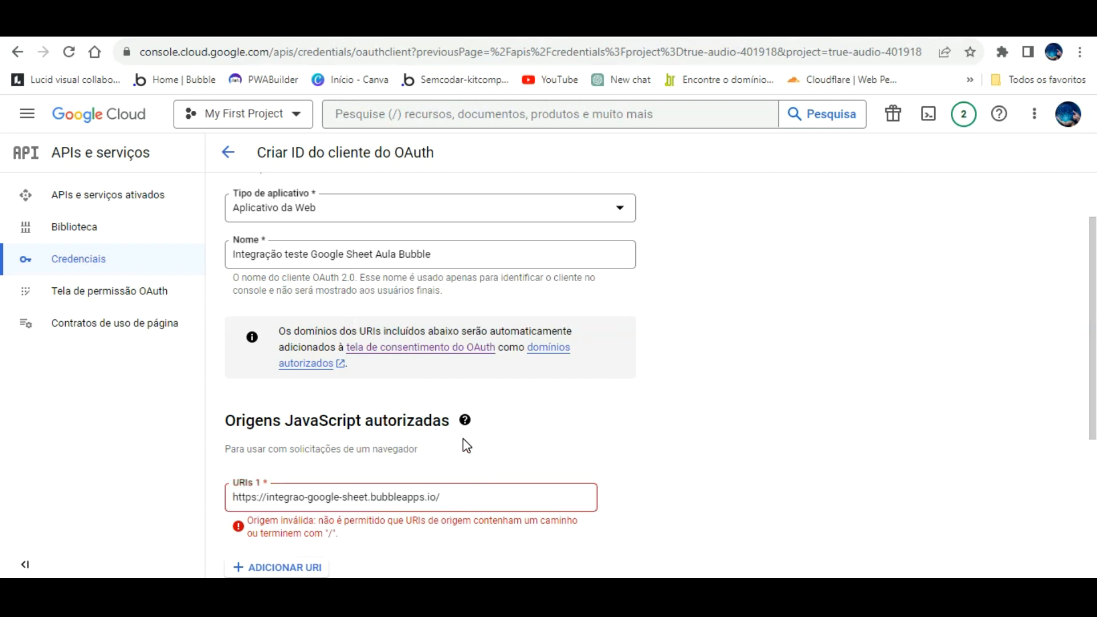
left_click(295, 499)
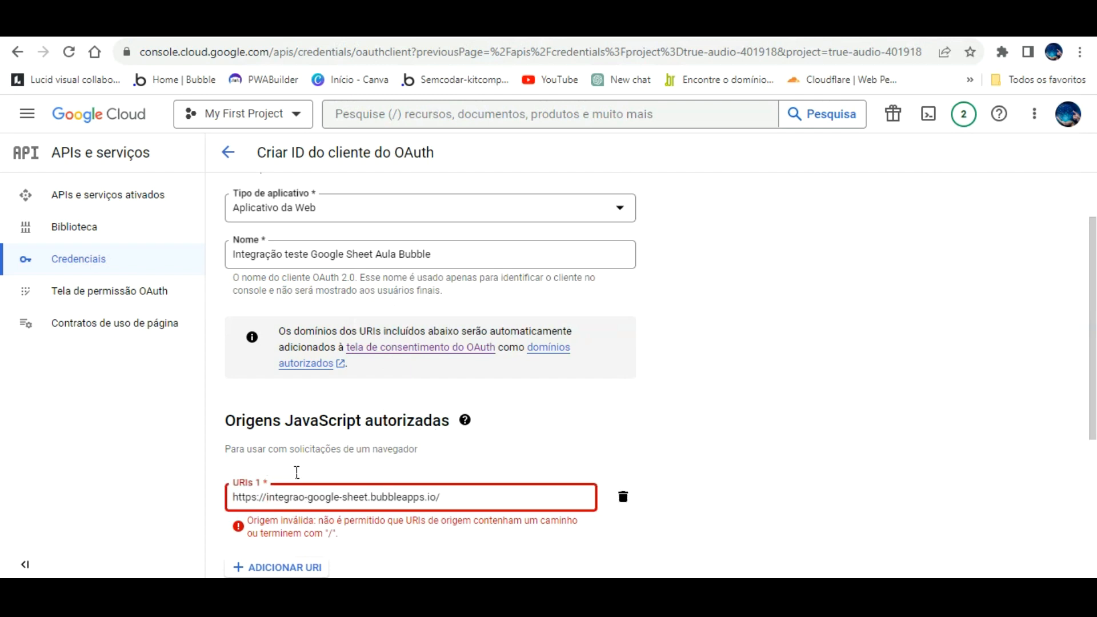
key("BackSpace")
key("BackSpace")
key("BackSpace")
key("BackSpace")
key("BackSpace")
key("BackSpace")
key("BackSpace")
key("BackSpace")
left_click(407, 497)
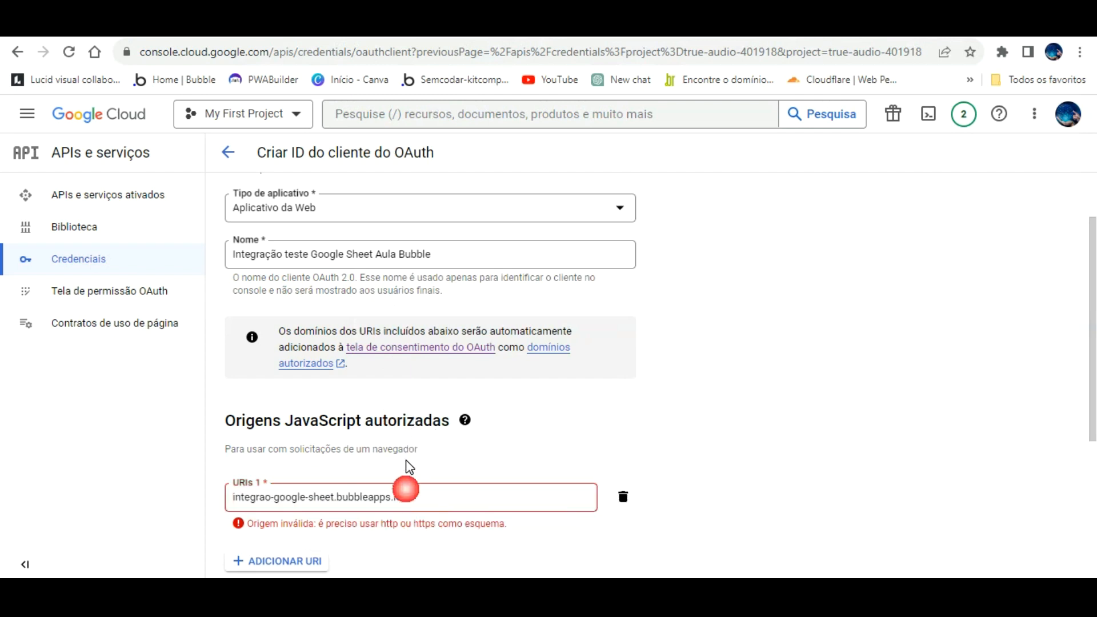
key("BackSpace")
left_click(455, 433)
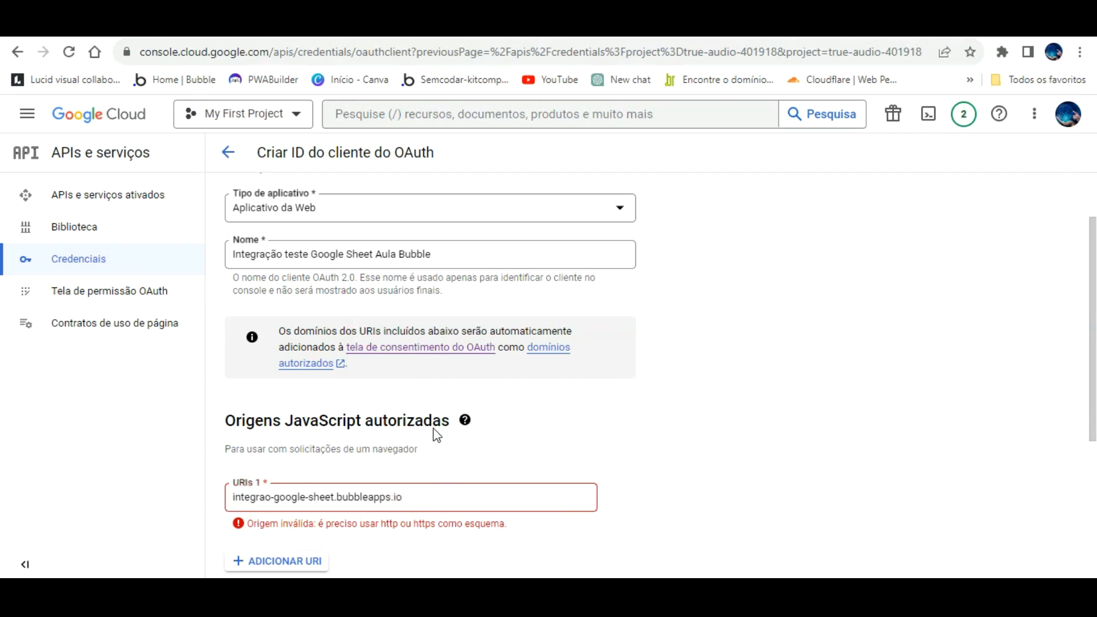
left_click_drag(422, 464, 123, 470)
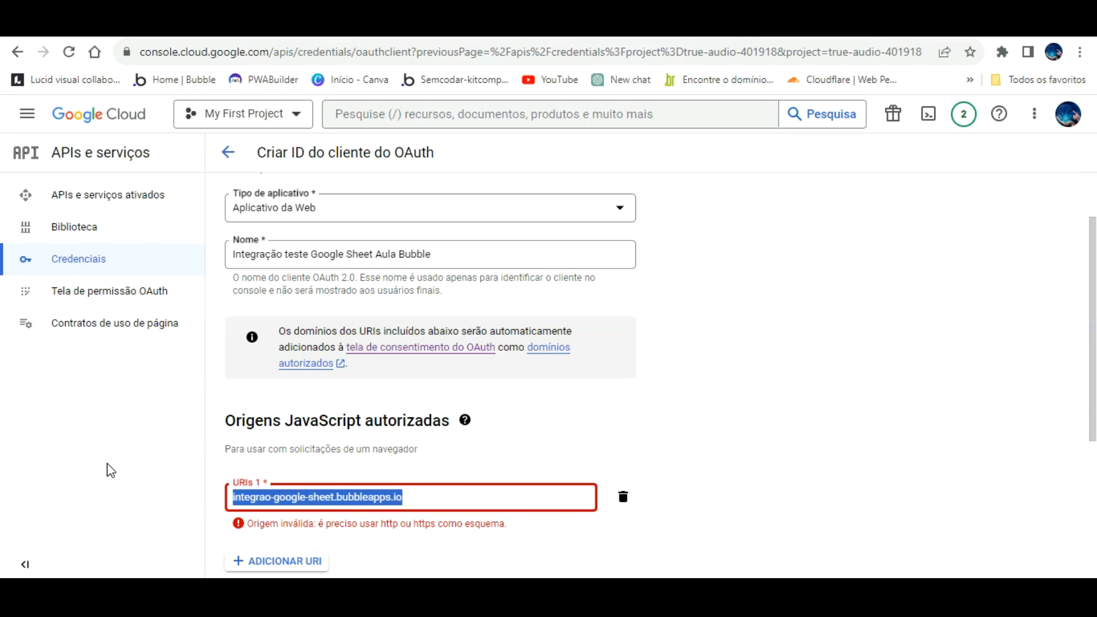
type("https://integrao-google-sheet.bubbleapps.io/")
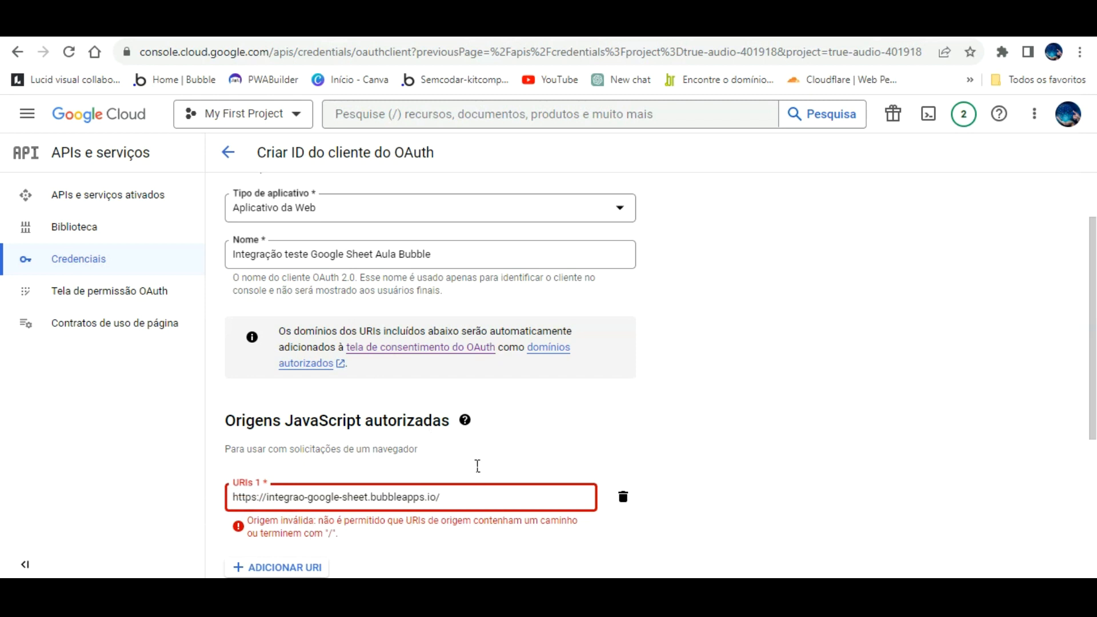
key("BackSpace")
left_click(517, 420)
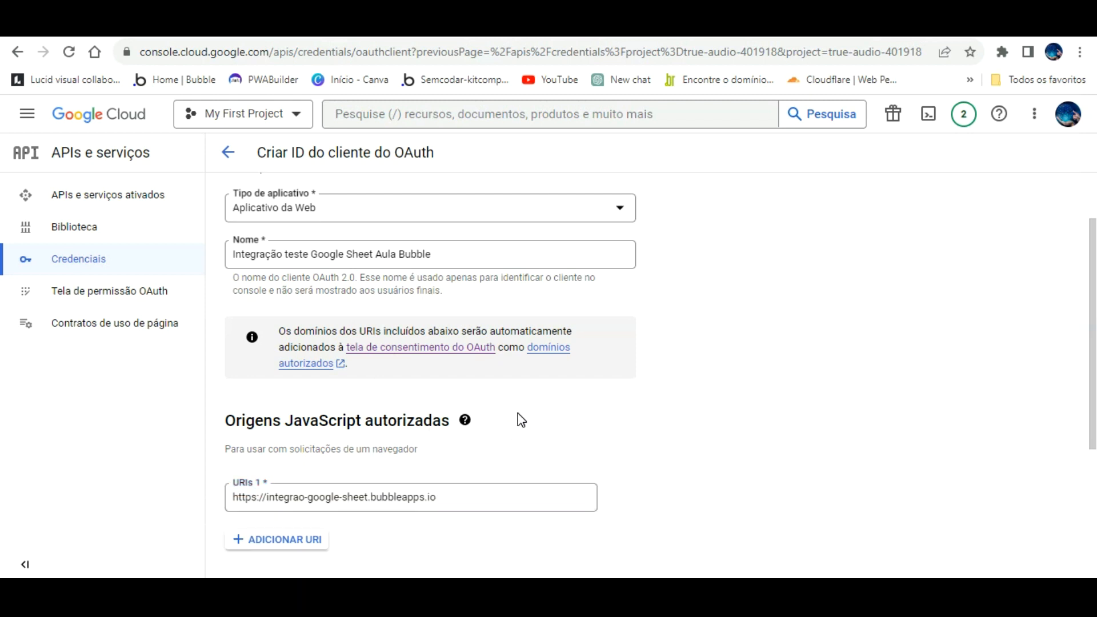
- Add the pasted Bubble app address as a redirect URI and create the client with CRIAR
scroll(514, 419, "down", 4)
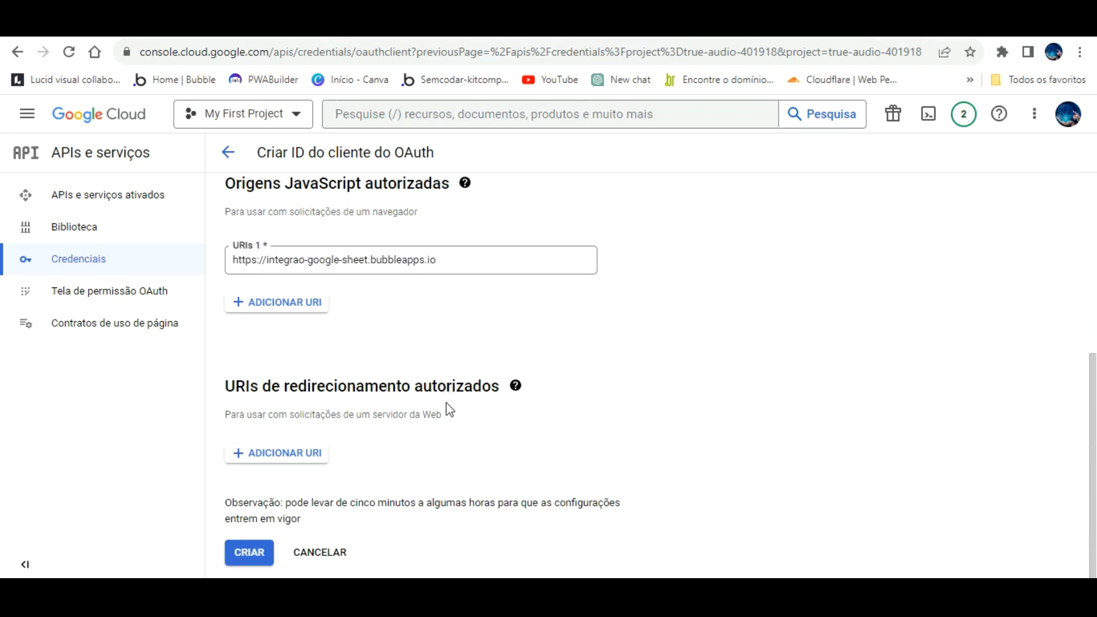
scroll(307, 457, "up", 3)
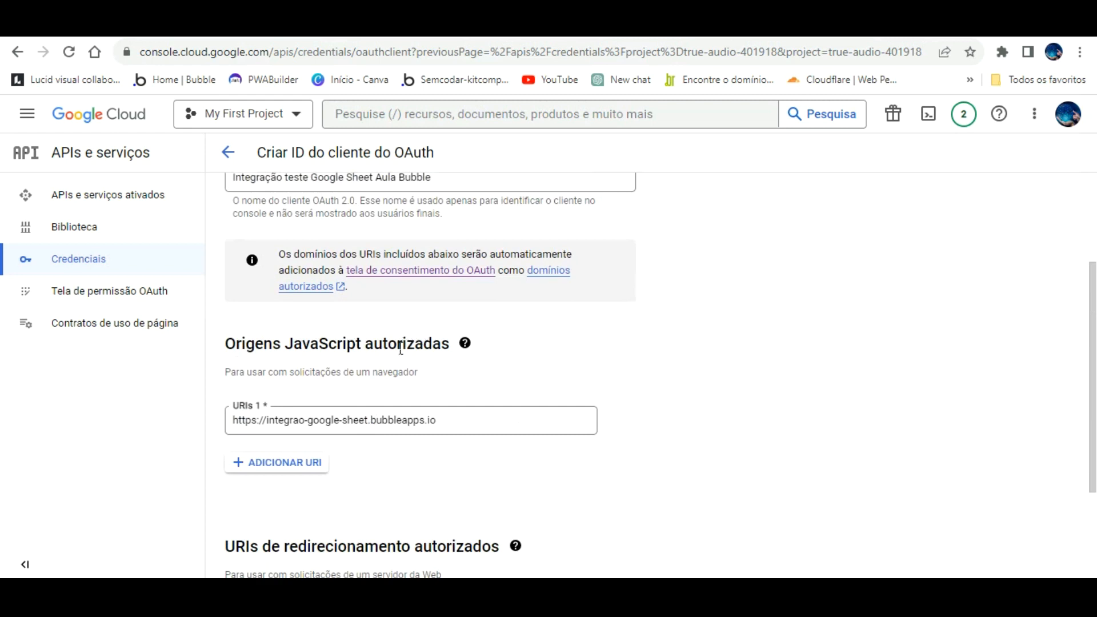
scroll(401, 360, "down", 3)
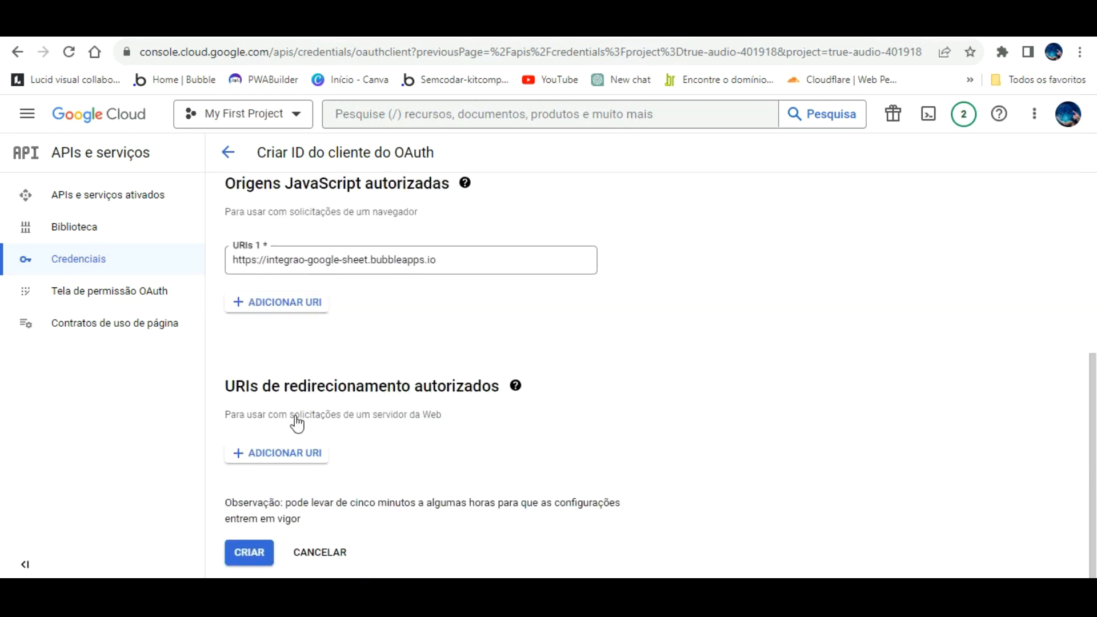
left_click(296, 452)
type("https://integrao-google-sheet.bubbleapps.io/")
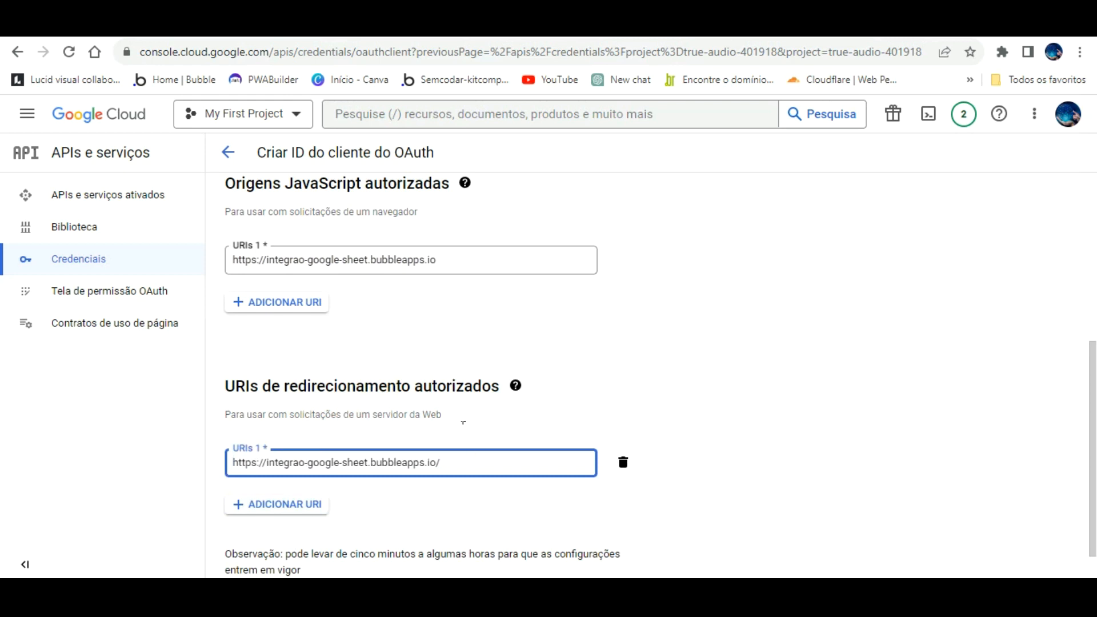
left_click(484, 427)
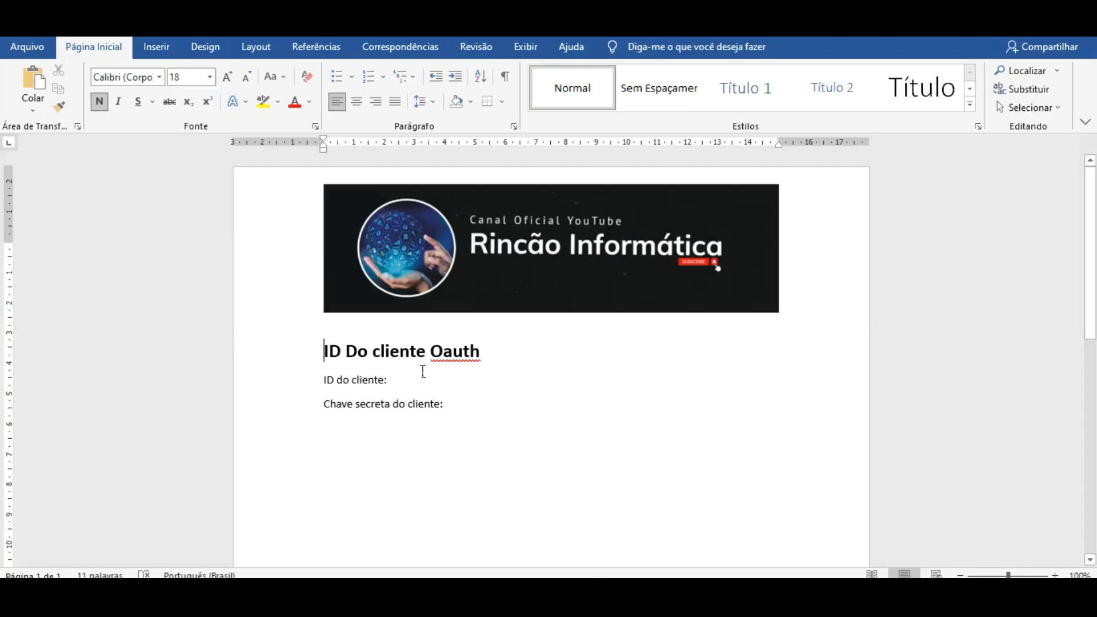
left_click(416, 383)
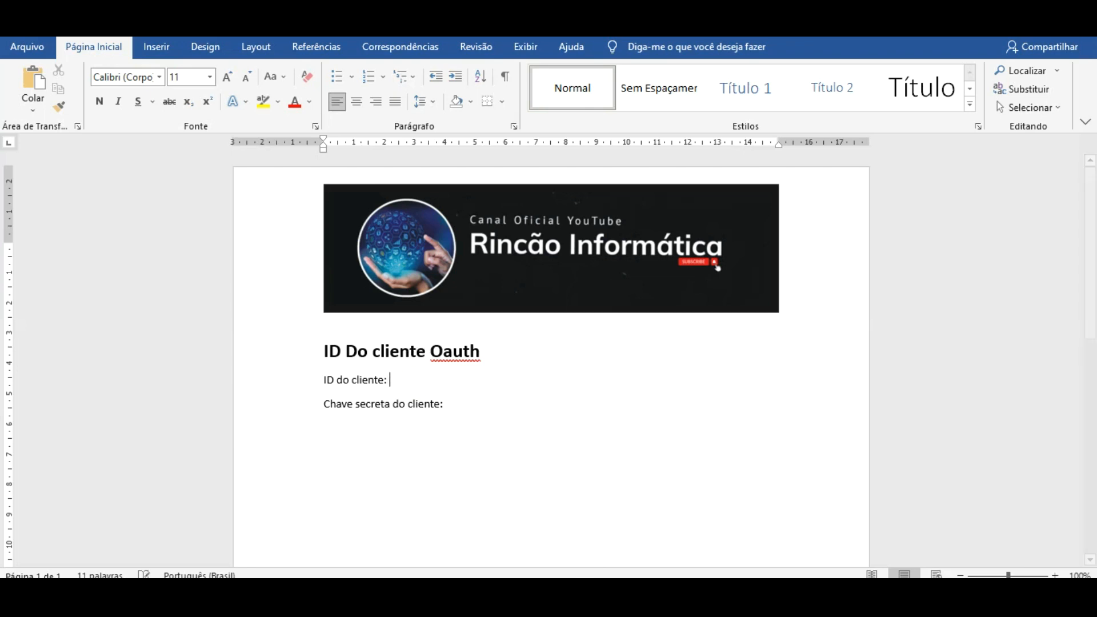
- Paste the client ID and secret after their Word labels and bold the ID do cliente: label
key("ctrl+v")
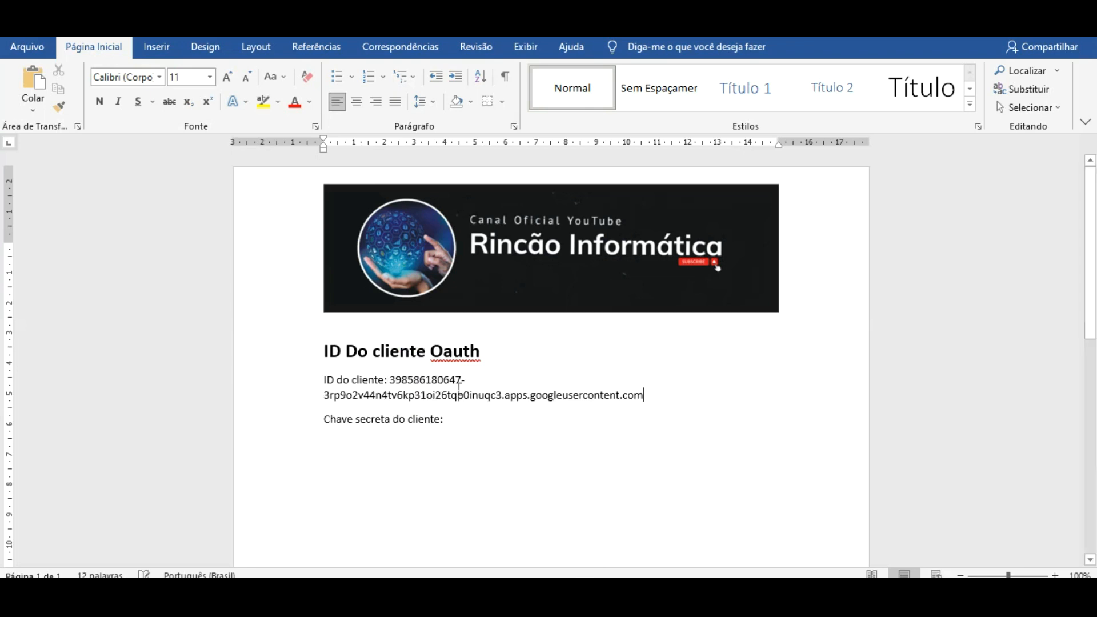
left_click_drag(389, 380, 324, 380)
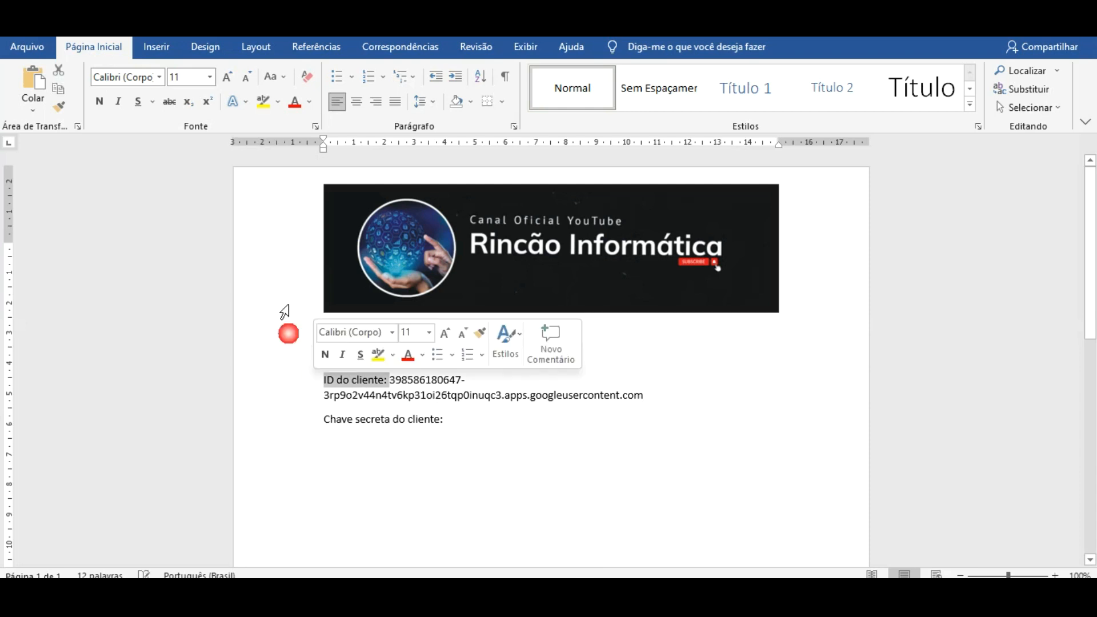
left_click(99, 101)
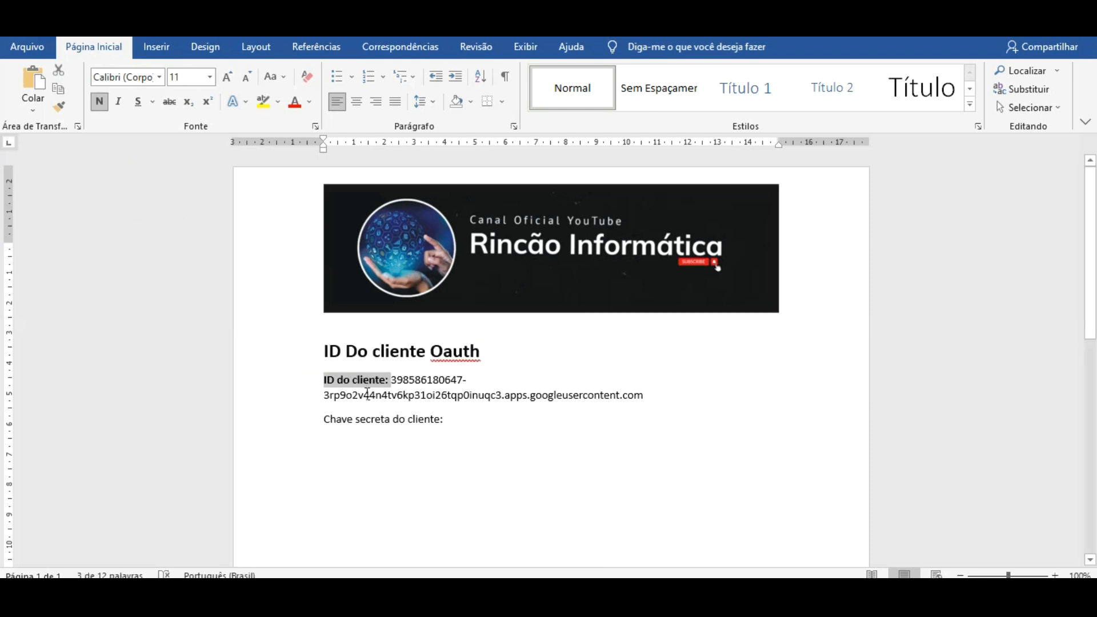
left_click_drag(449, 420, 324, 420)
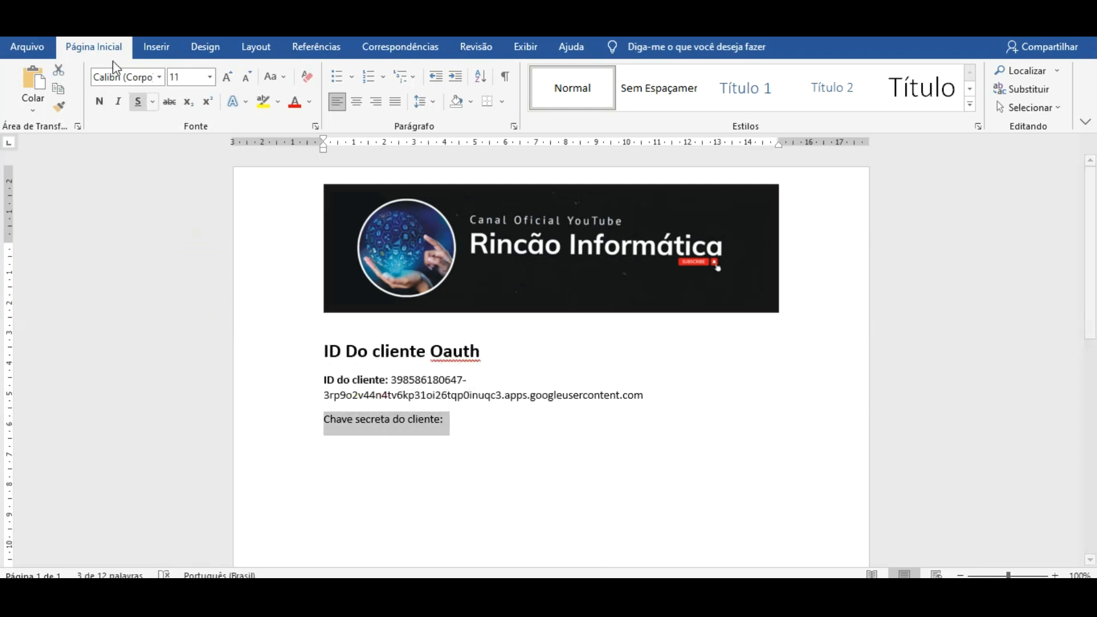
mouse_move(712, 575)
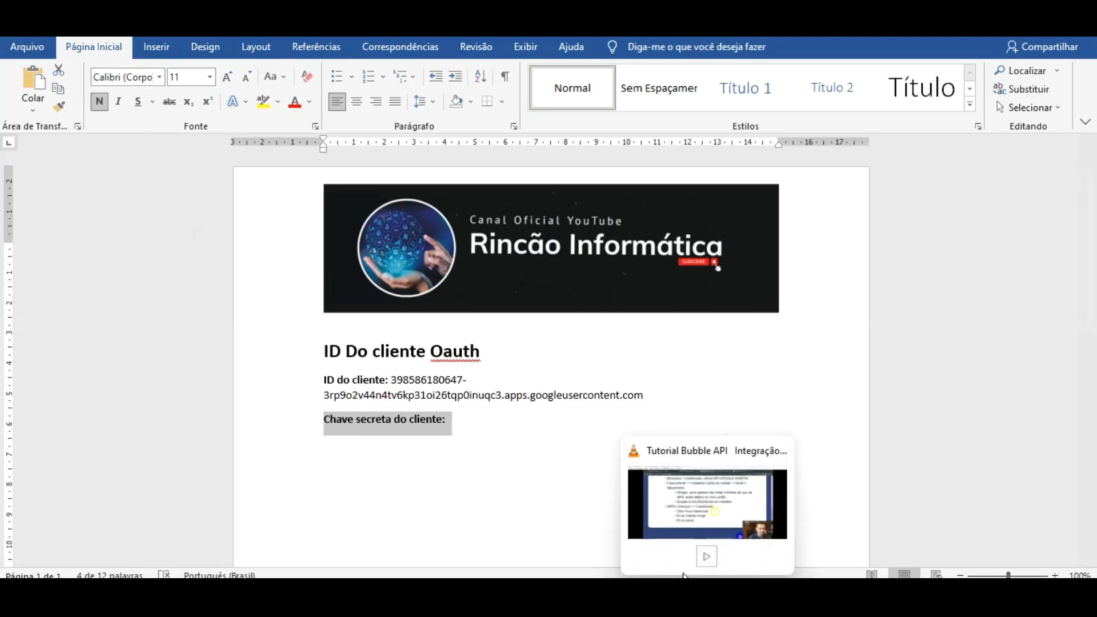
left_click(620, 485)
left_click(725, 339)
left_click(723, 399)
left_click(577, 577)
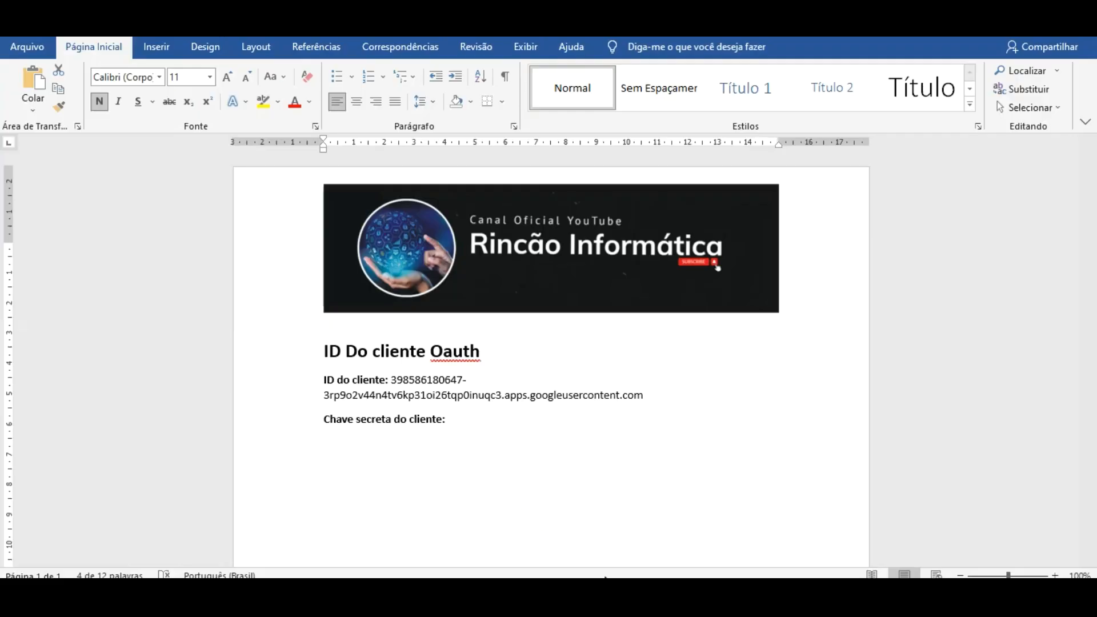
left_click(467, 425)
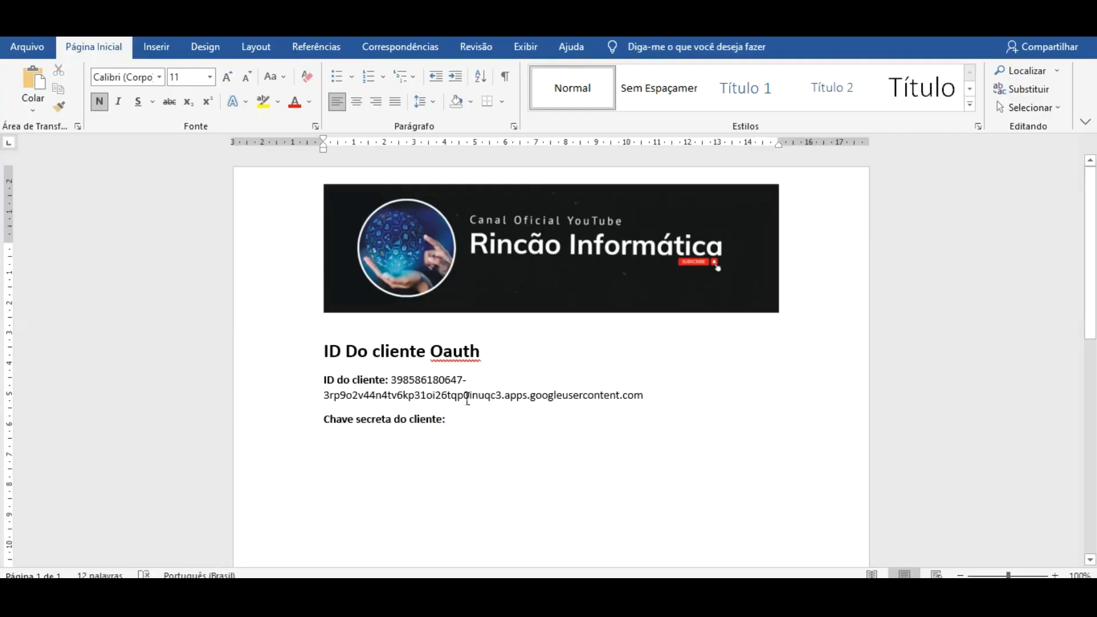
key("ctrl+v")
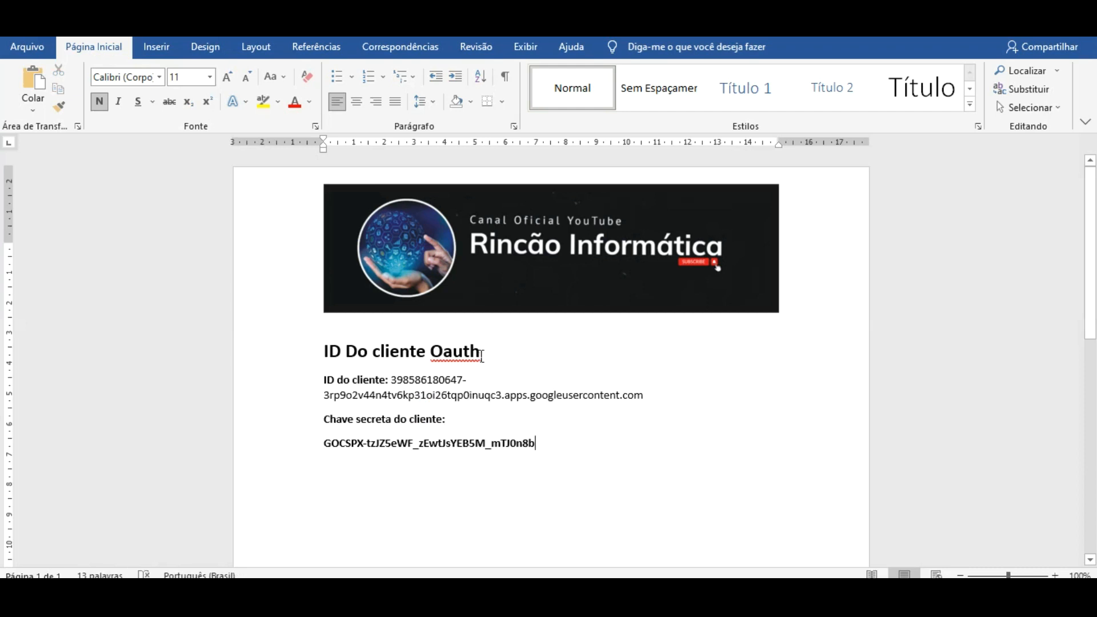
- Move the client ID onto its own line and bullet both labels with *
left_click(391, 381)
key("Return")
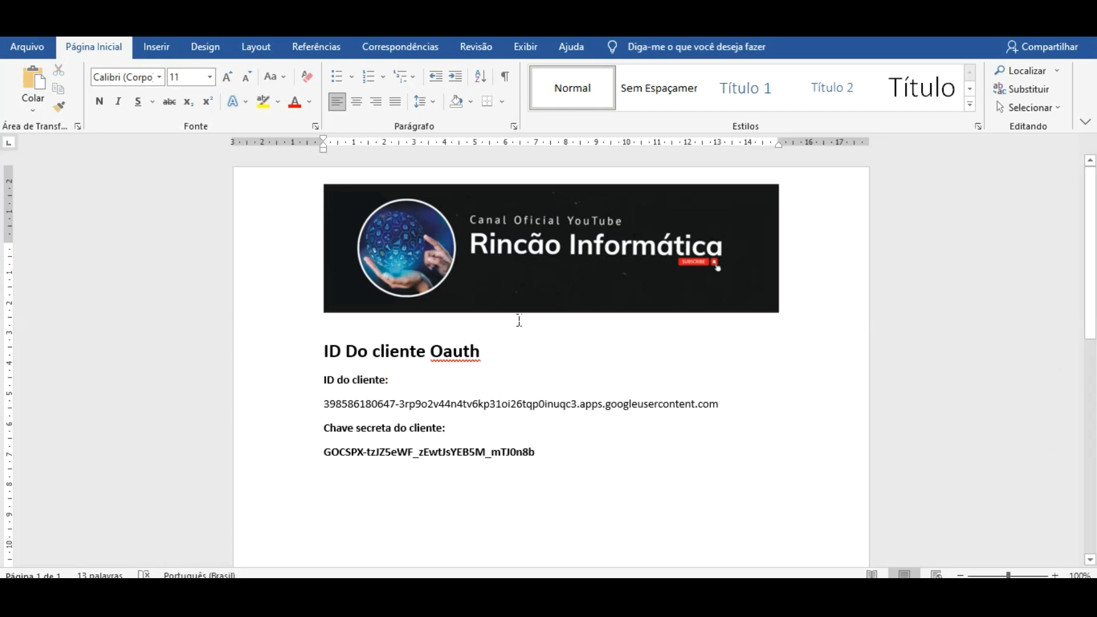
left_click(327, 378)
type("*")
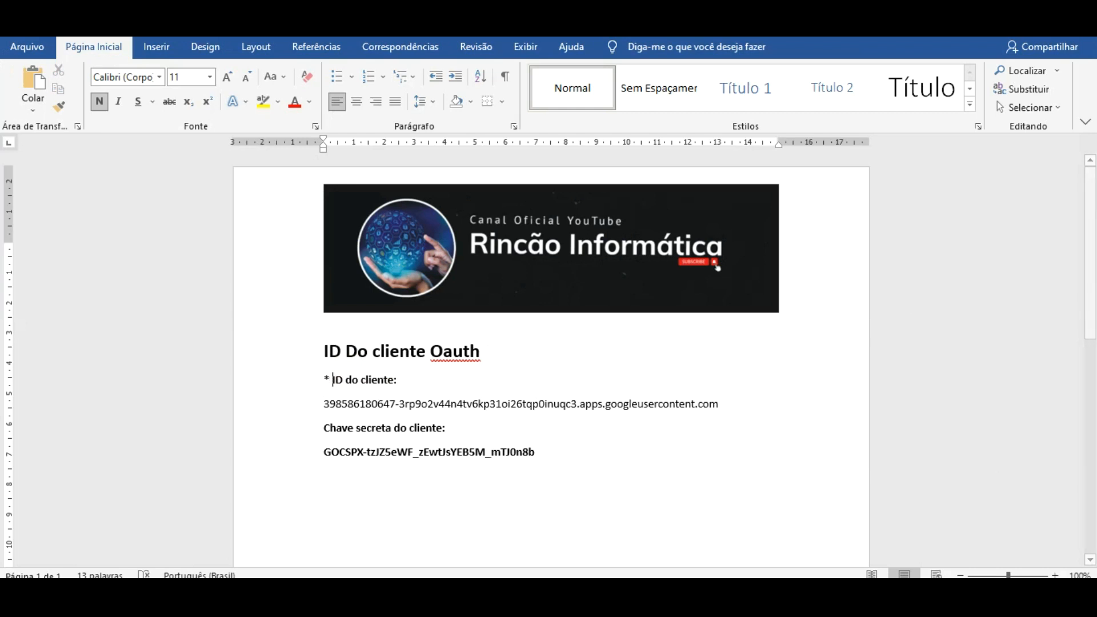
left_click(326, 426)
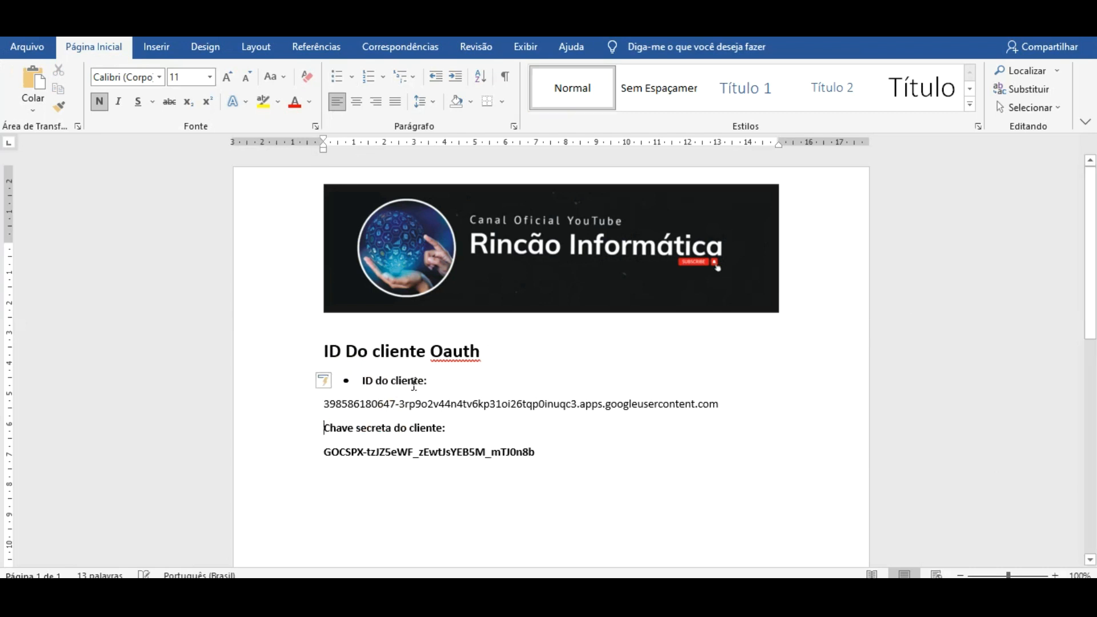
type("*")
left_click(626, 489)
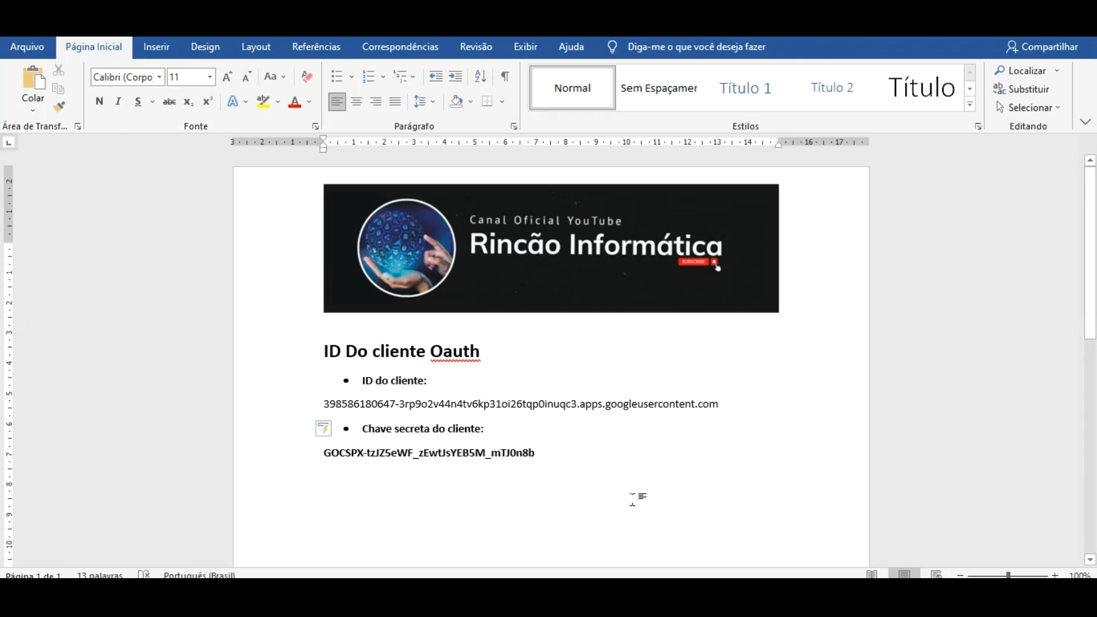
left_click(680, 597)
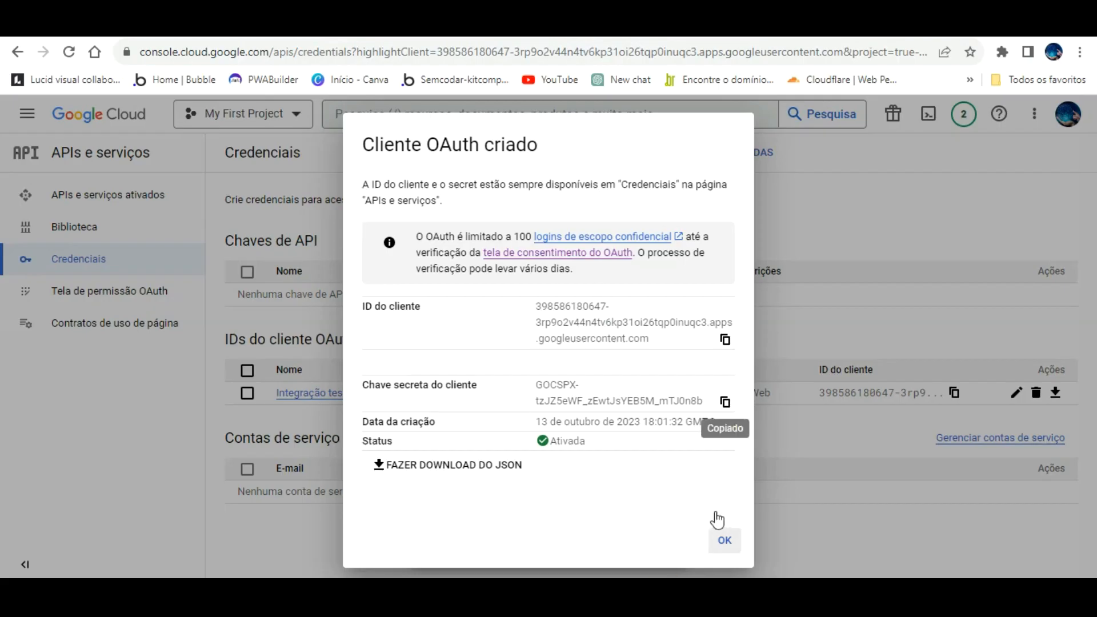
- Dismiss the Cliente OAuth criado dialog and go back to the bubble.io tab
left_click(723, 537)
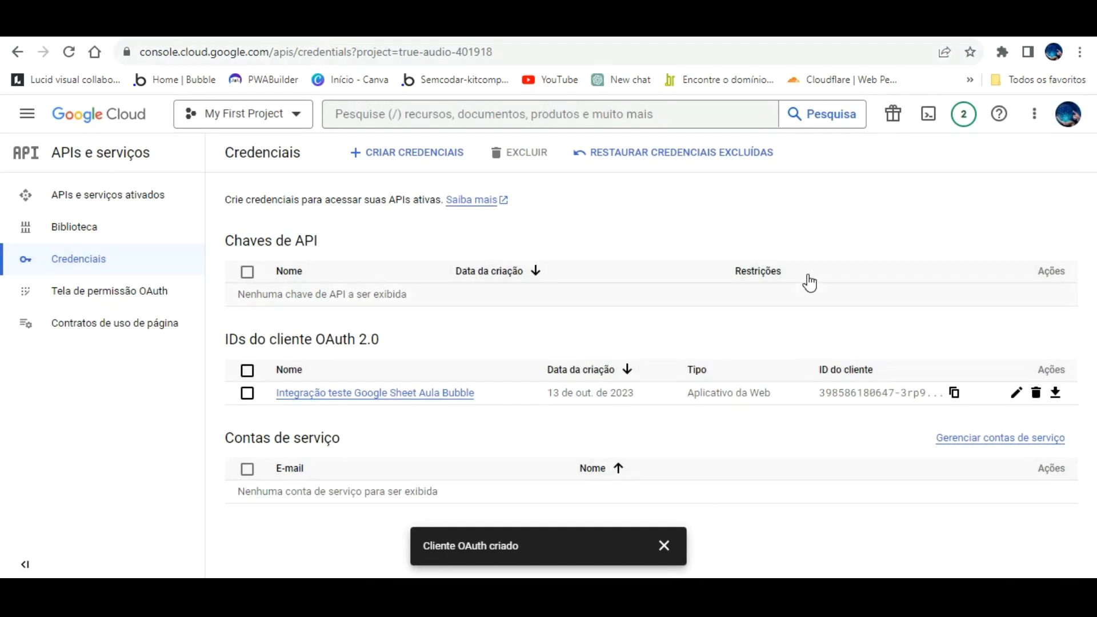
left_click(269, 26)
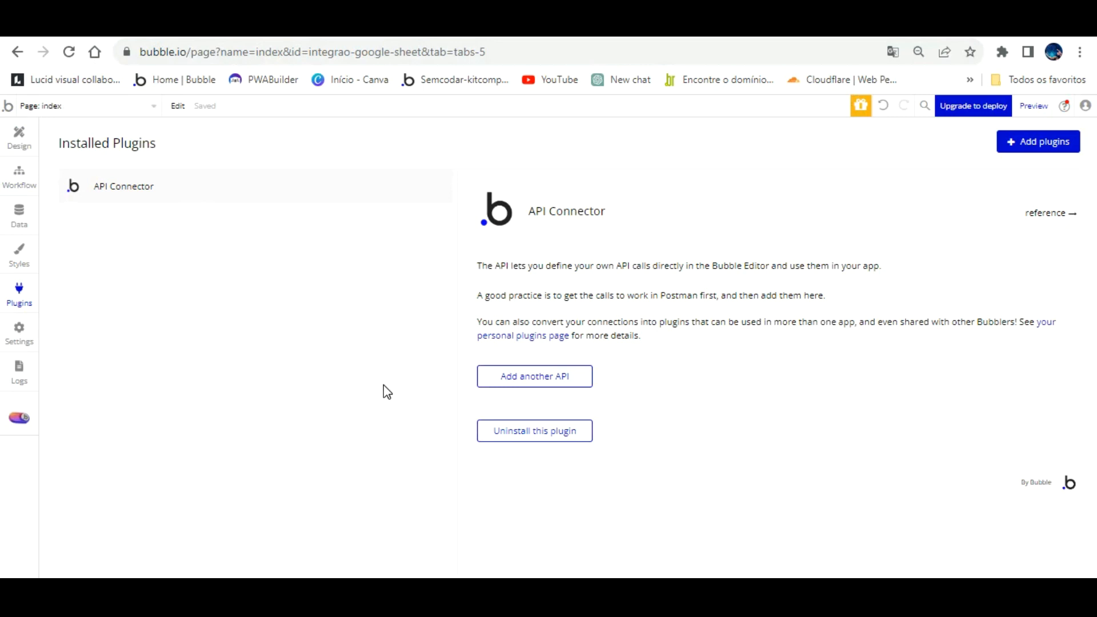
left_click(21, 372)
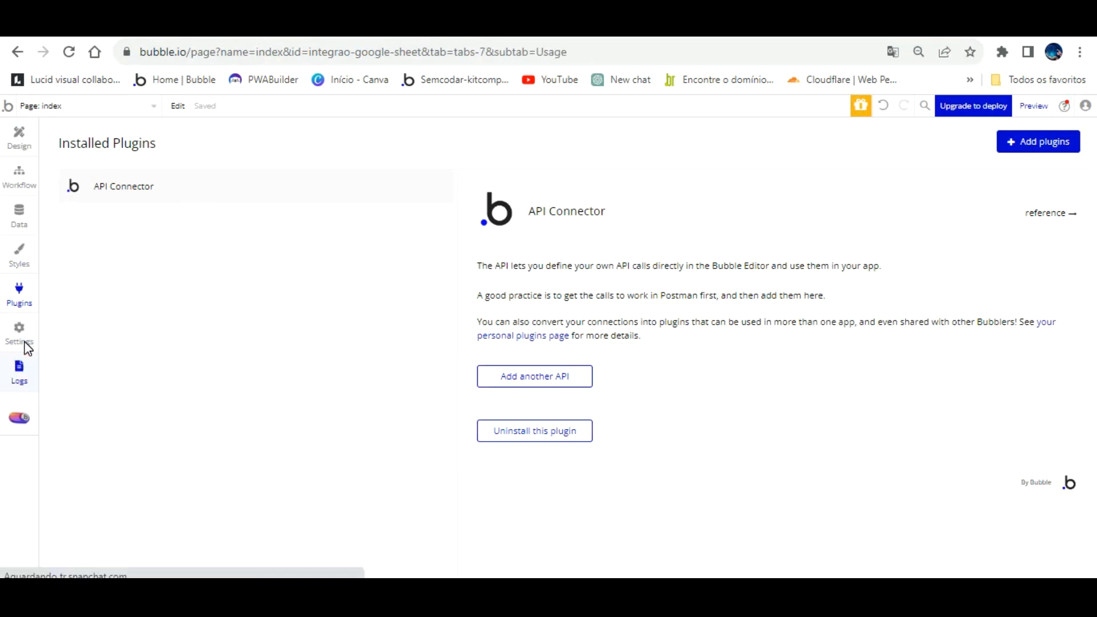
left_click(19, 291)
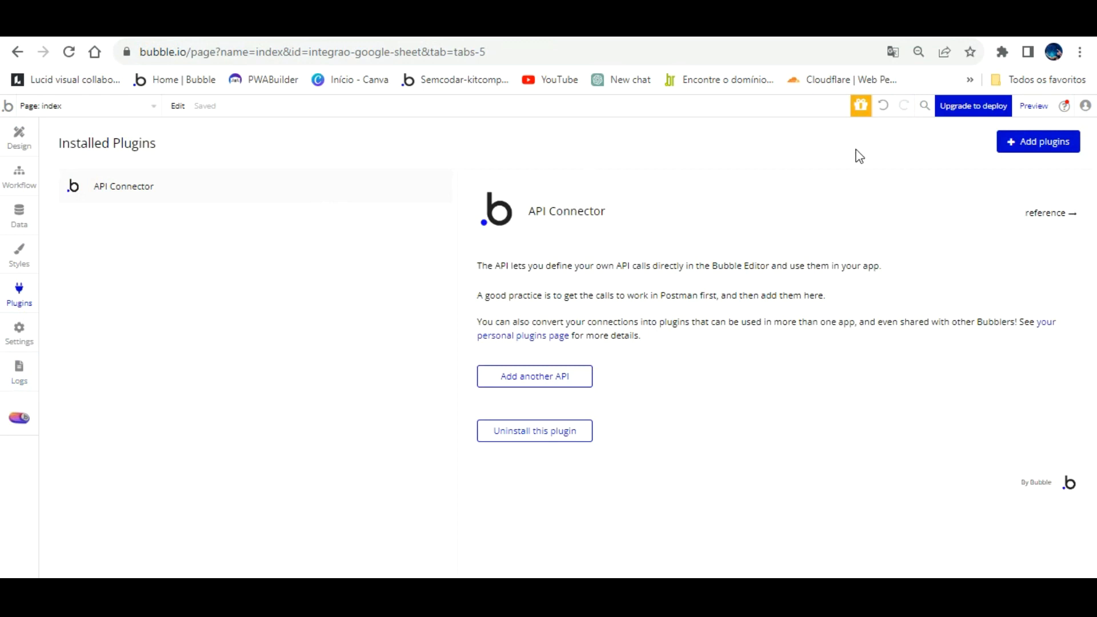
left_click(1037, 141)
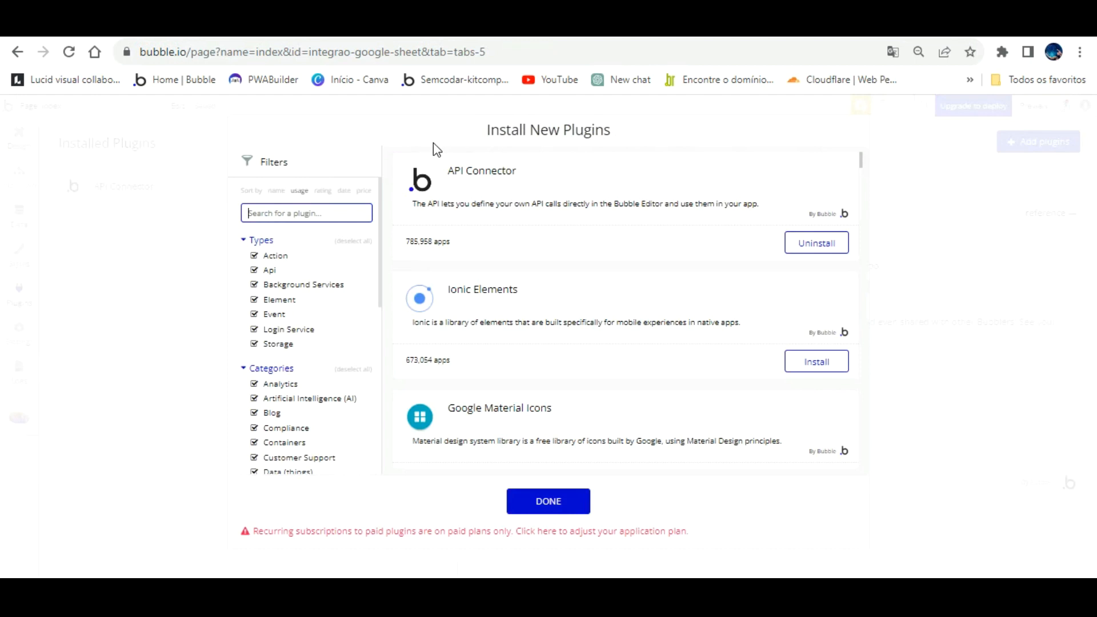
type("api")
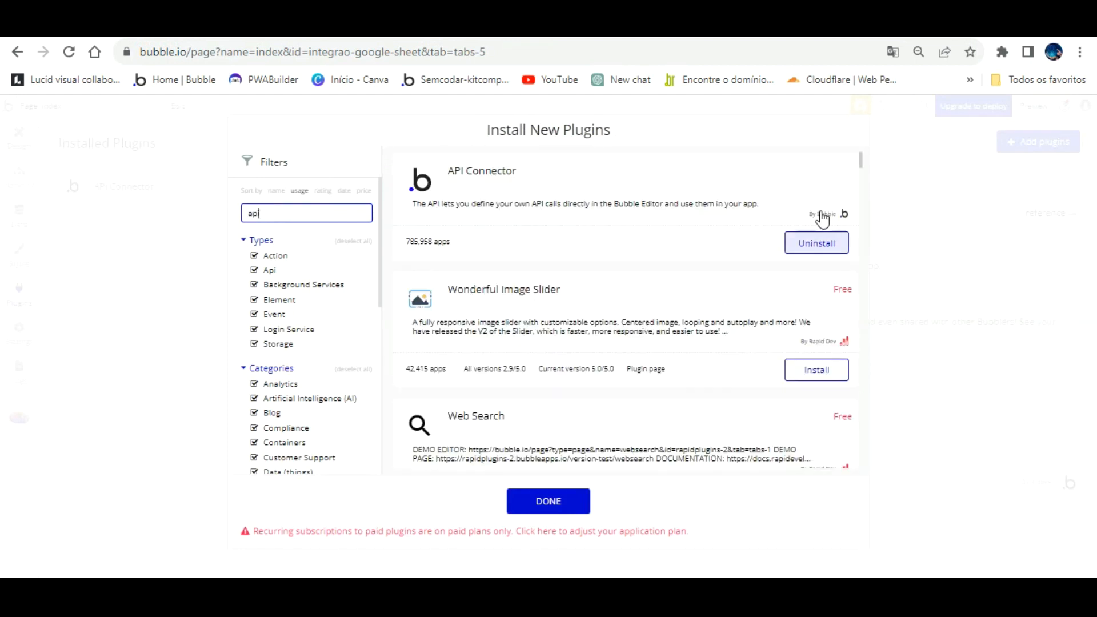
left_click(550, 501)
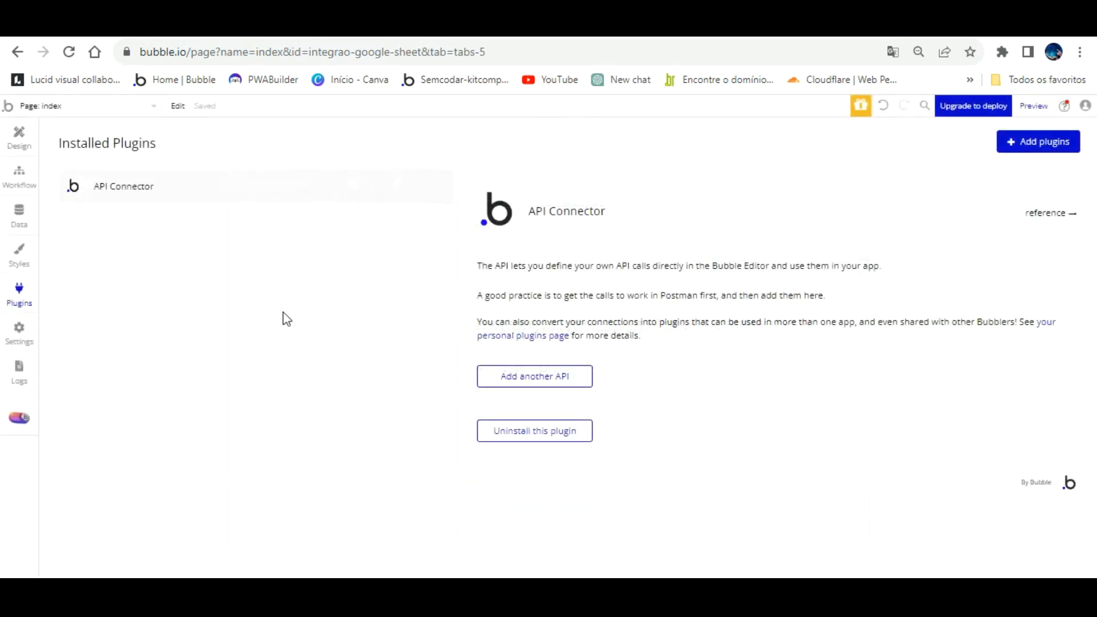
- Add a new API named 'Integração Google Sheet' using OAuth2 User-Agent Flow authentication
left_click(550, 371)
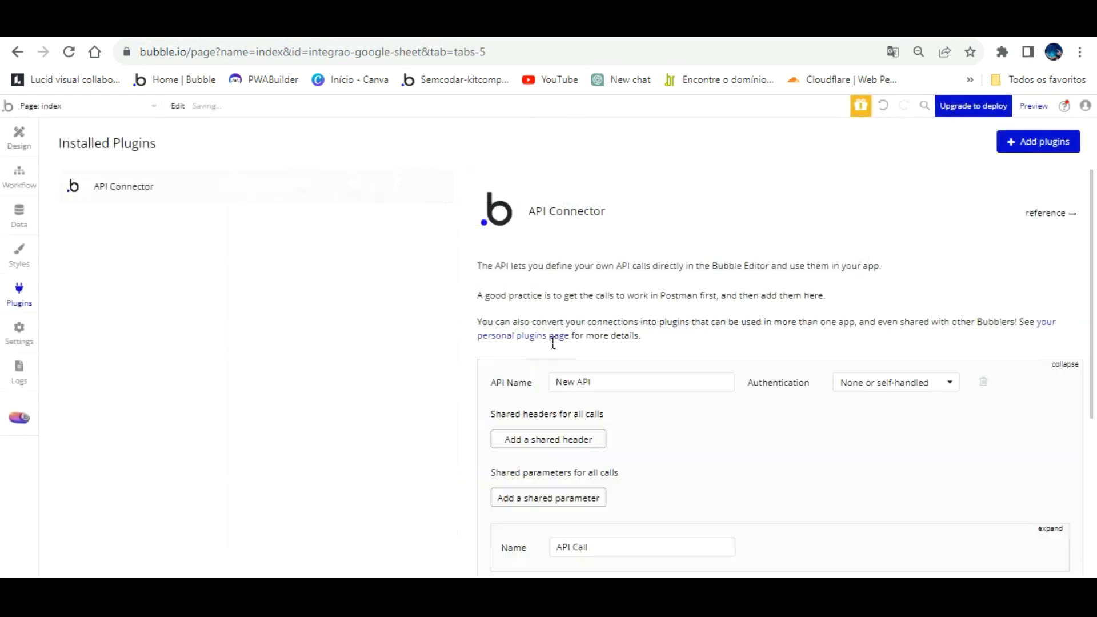
key("ctrl+a")
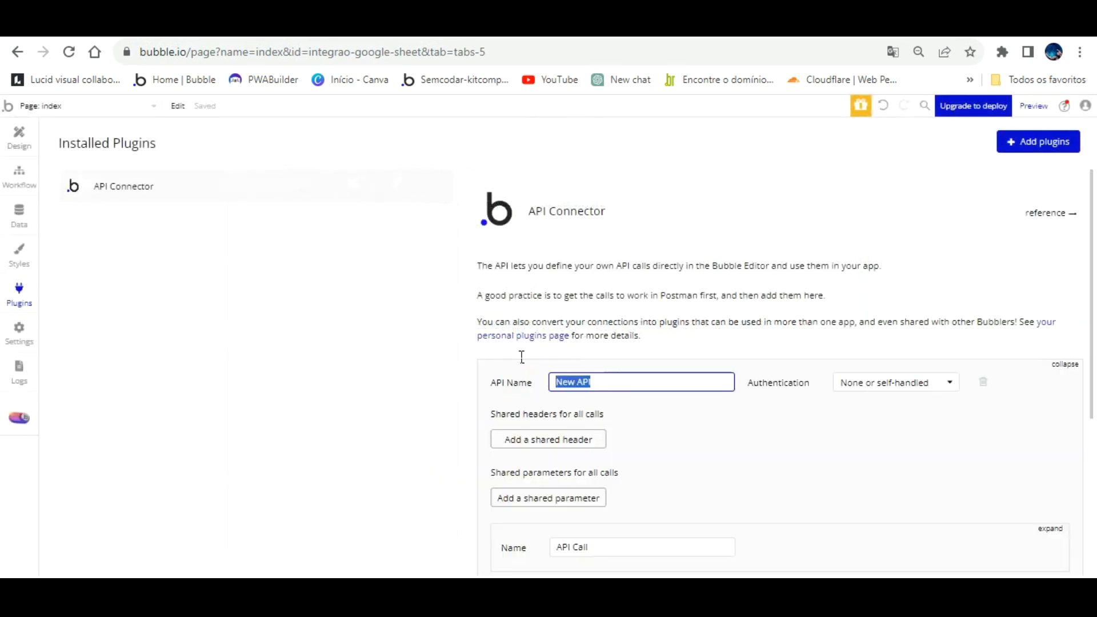
key("BackSpace")
type("Integração Google Sheet")
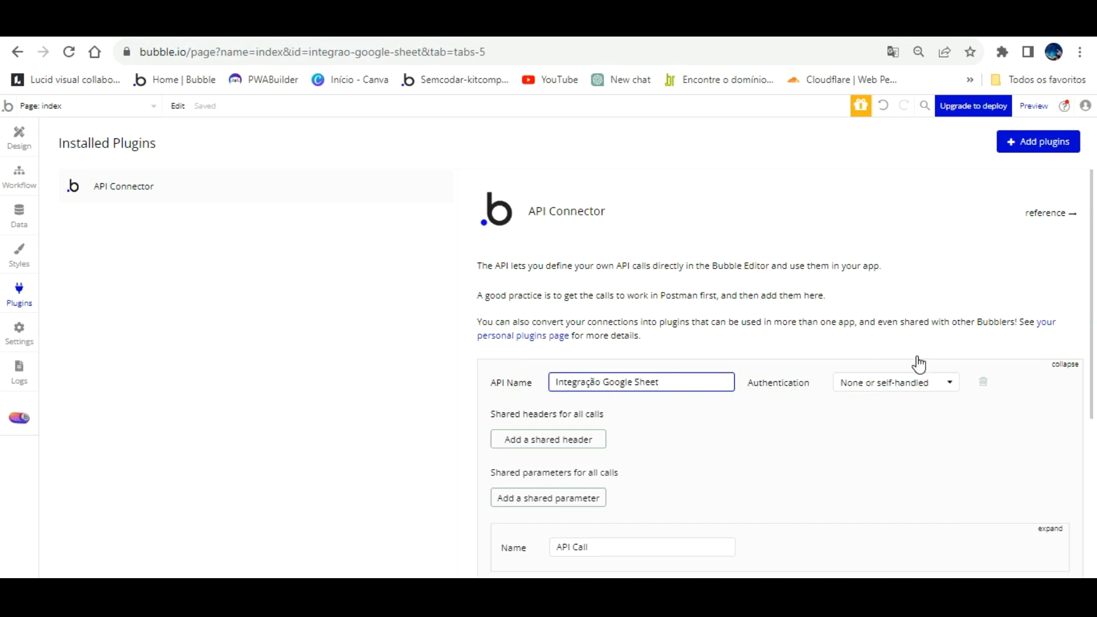
left_click(917, 382)
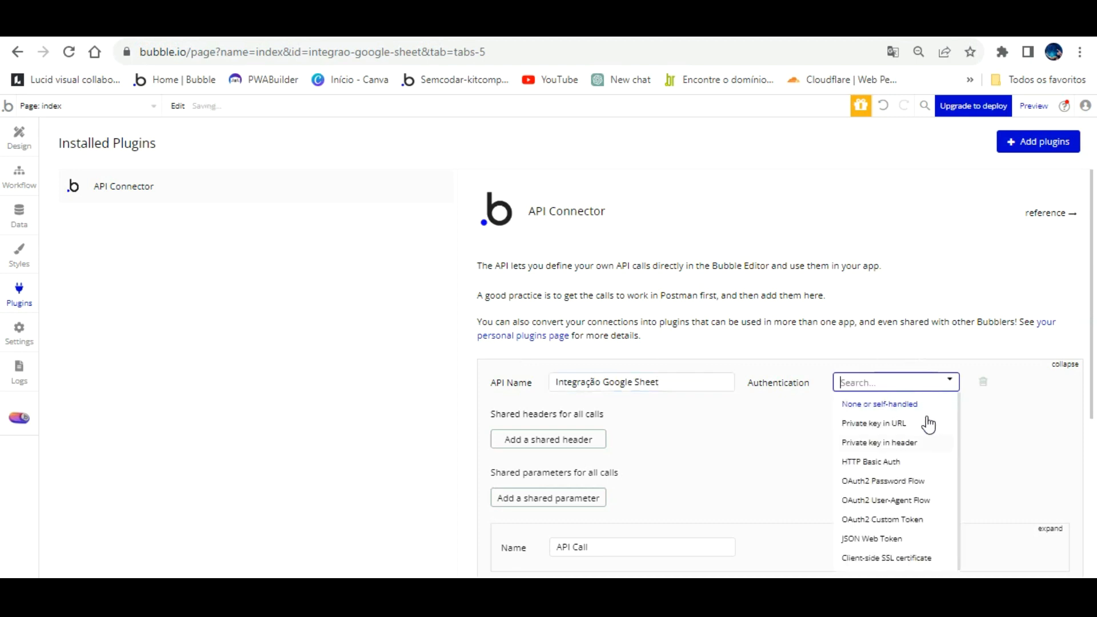
left_click(910, 500)
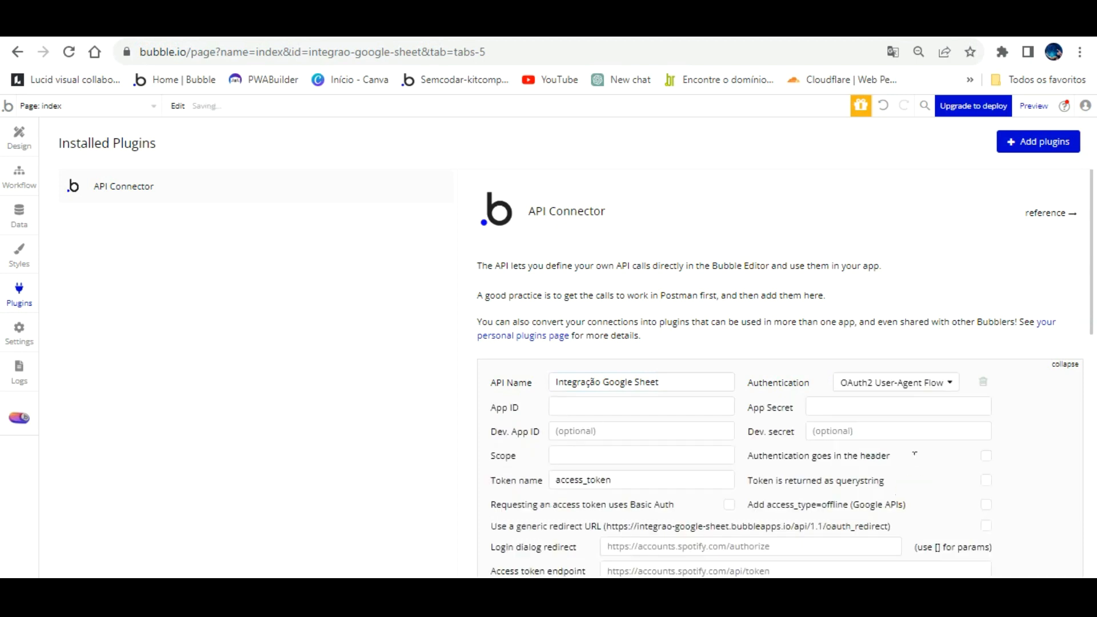
scroll(812, 307, "down", 3)
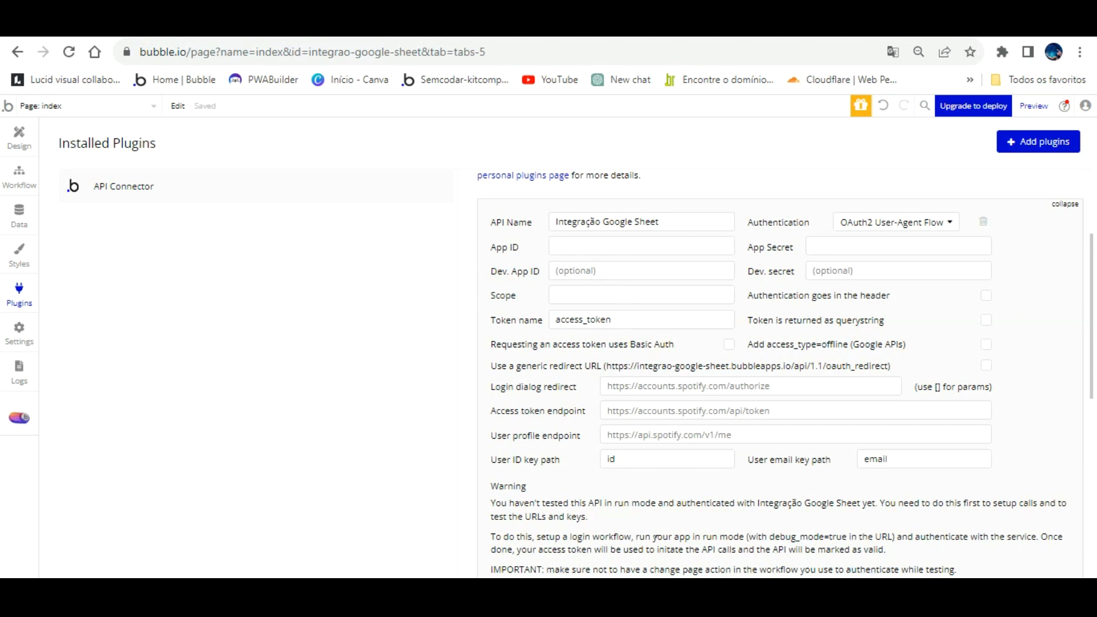
- Copy the client ID from the Word notes into Bubble's App ID field
left_click(607, 588)
scroll(381, 225, "up", 3)
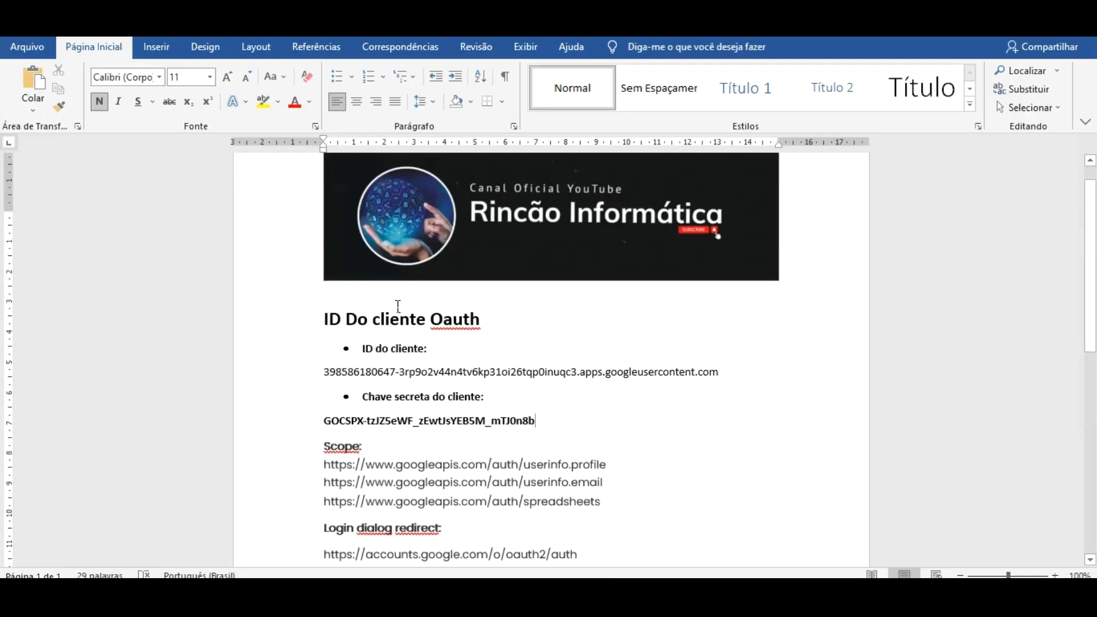
left_click_drag(323, 373, 772, 348)
right_click(688, 349)
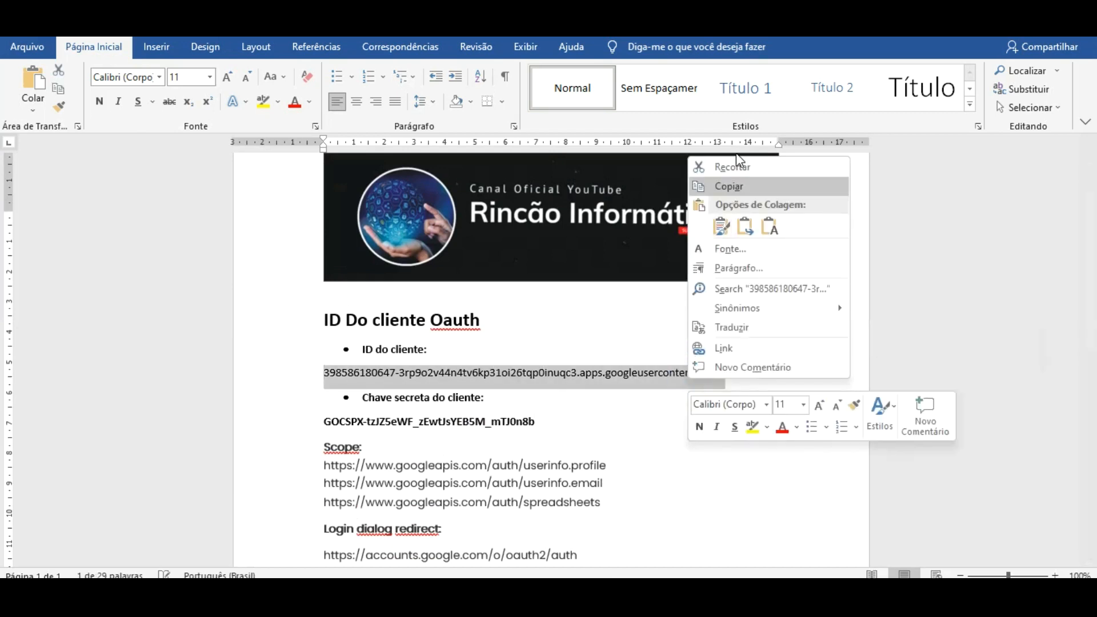
left_click(729, 186)
left_click(672, 589)
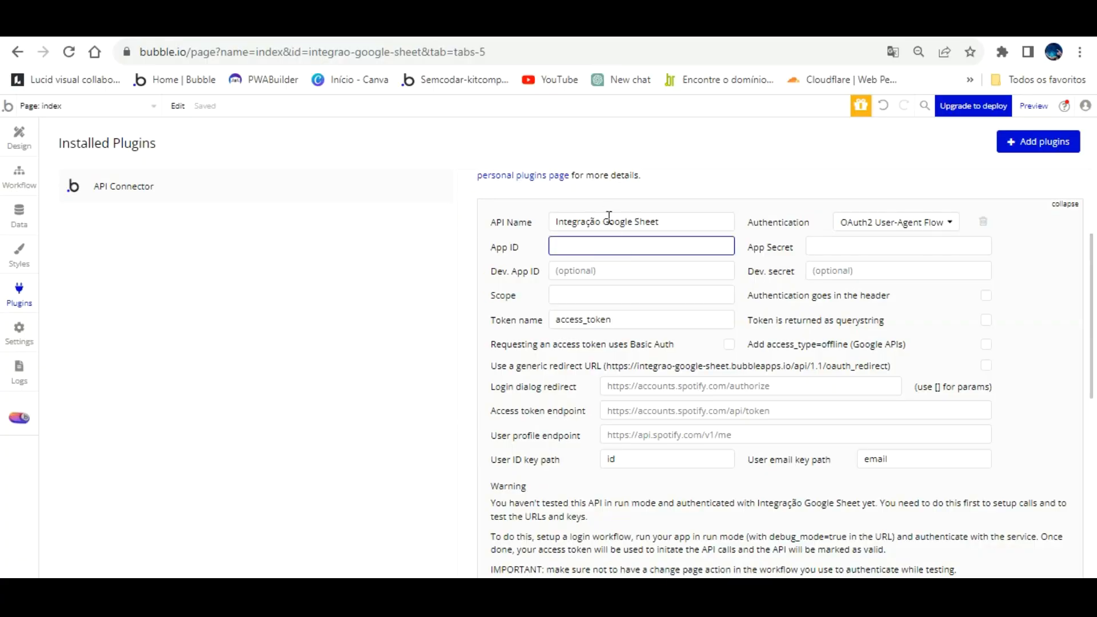
key("ctrl+v")
left_click(830, 240)
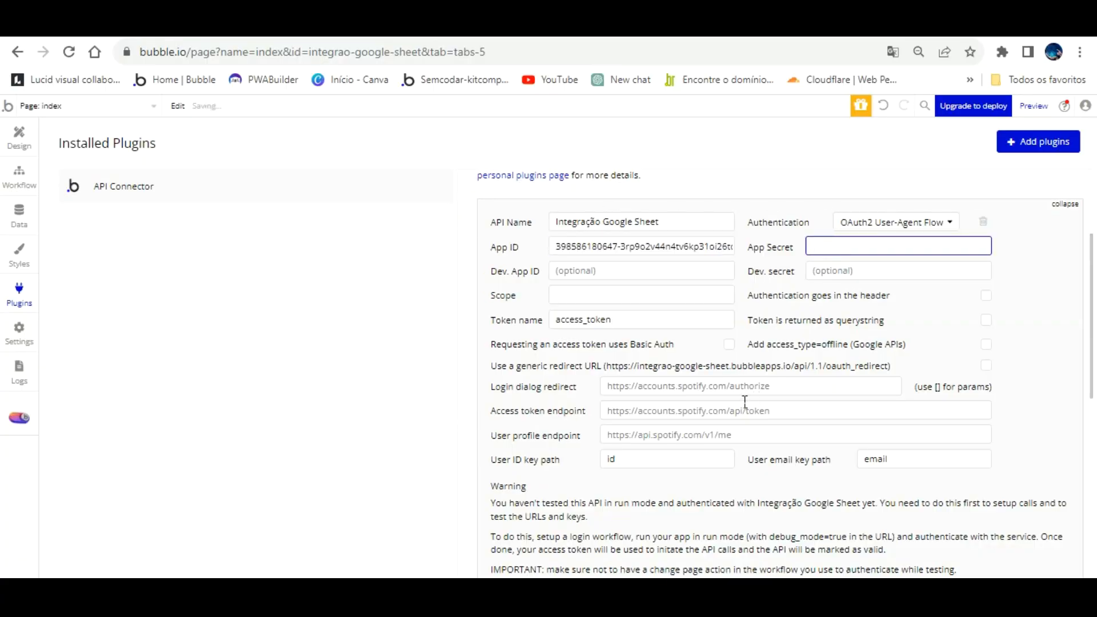
- Copy the client secret from Word into App Secret, then move on to the Scope field
left_click(600, 598)
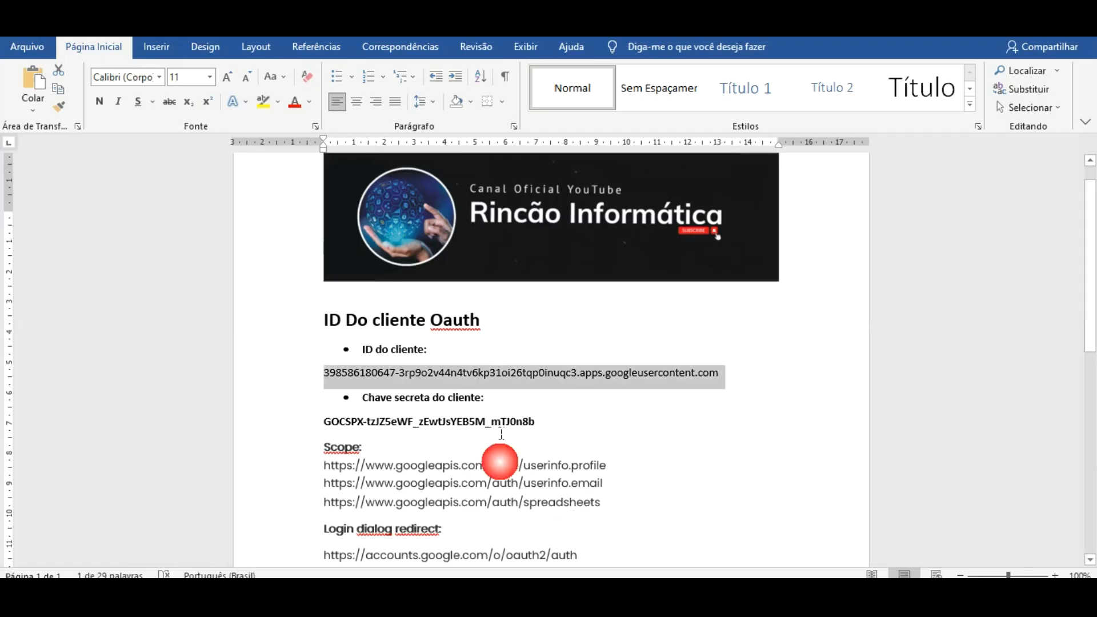
left_click_drag(325, 422, 622, 406)
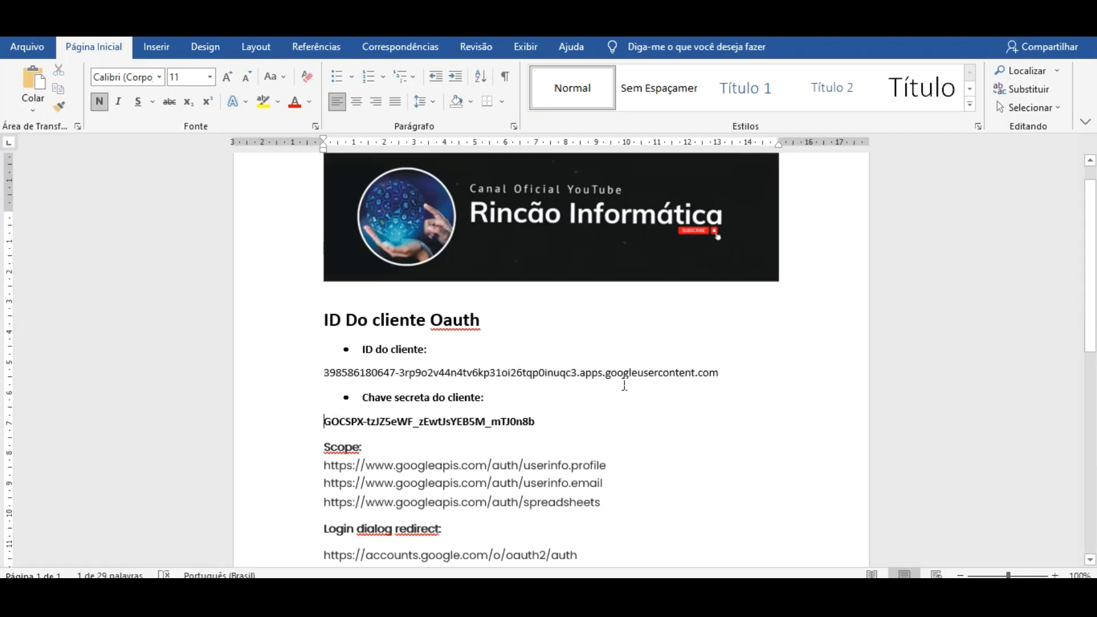
left_click(622, 403)
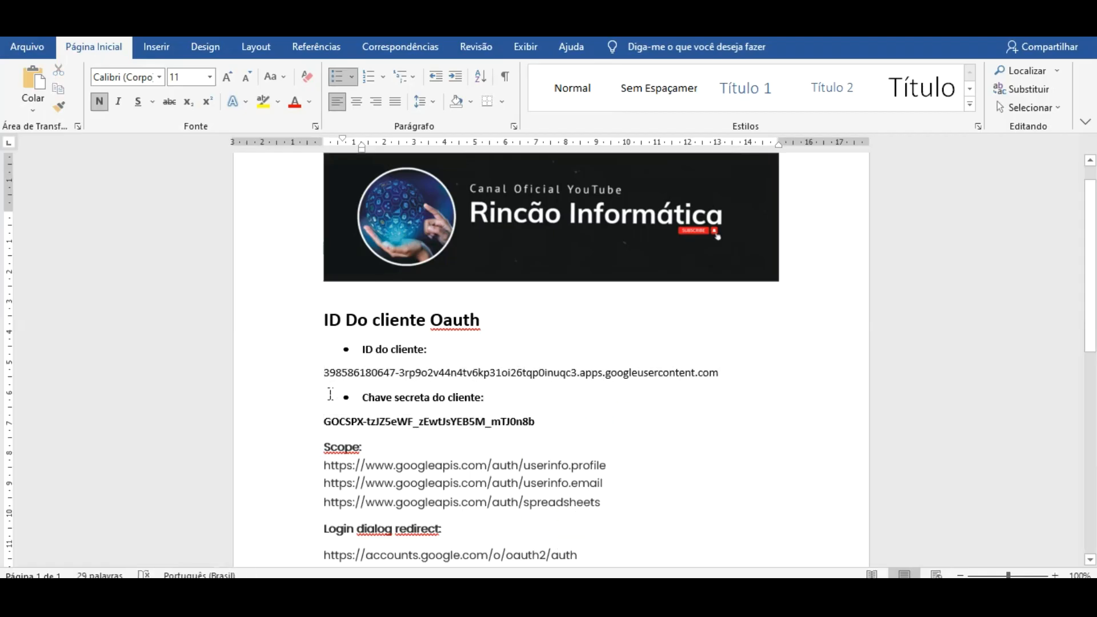
left_click_drag(324, 422, 569, 423)
key("ctrl+c")
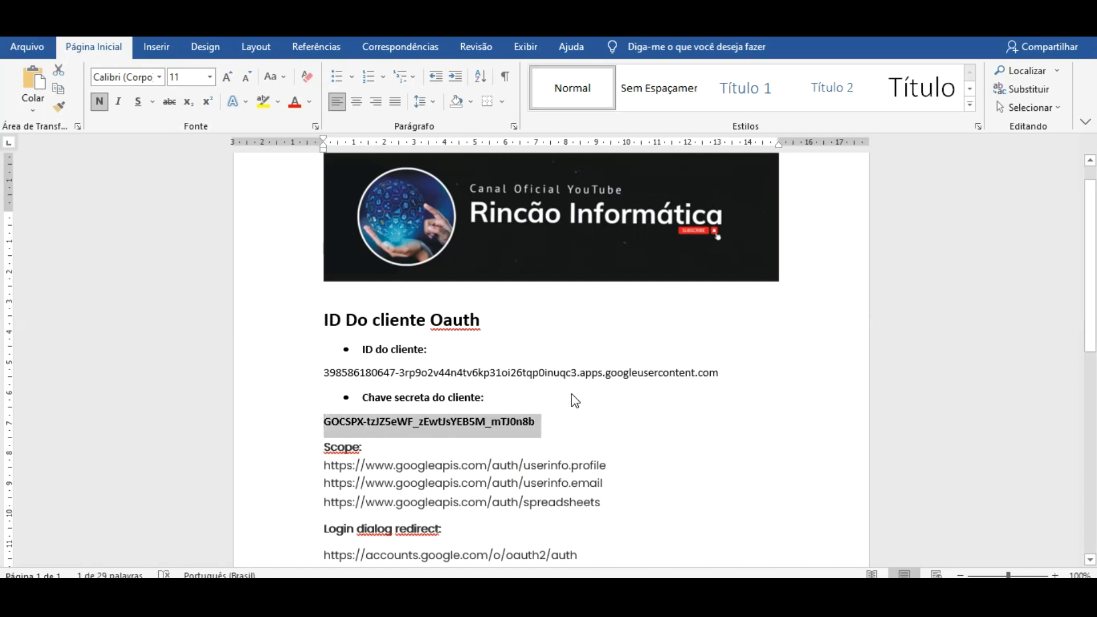
left_click(661, 600)
left_click(841, 247)
key("ctrl+v")
key("Tab")
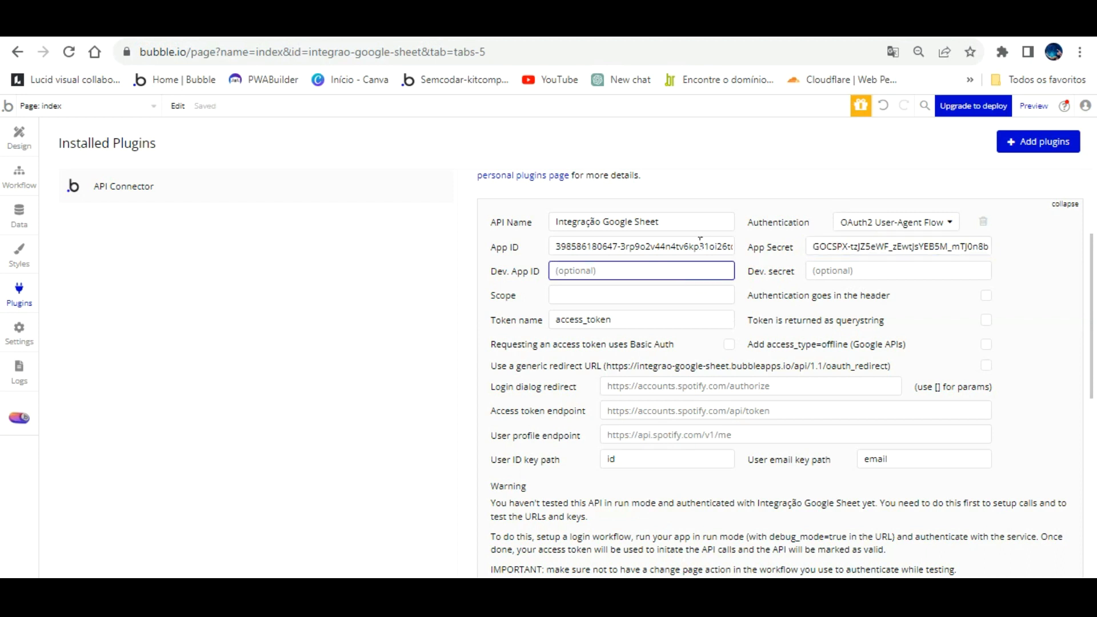
left_click(662, 297)
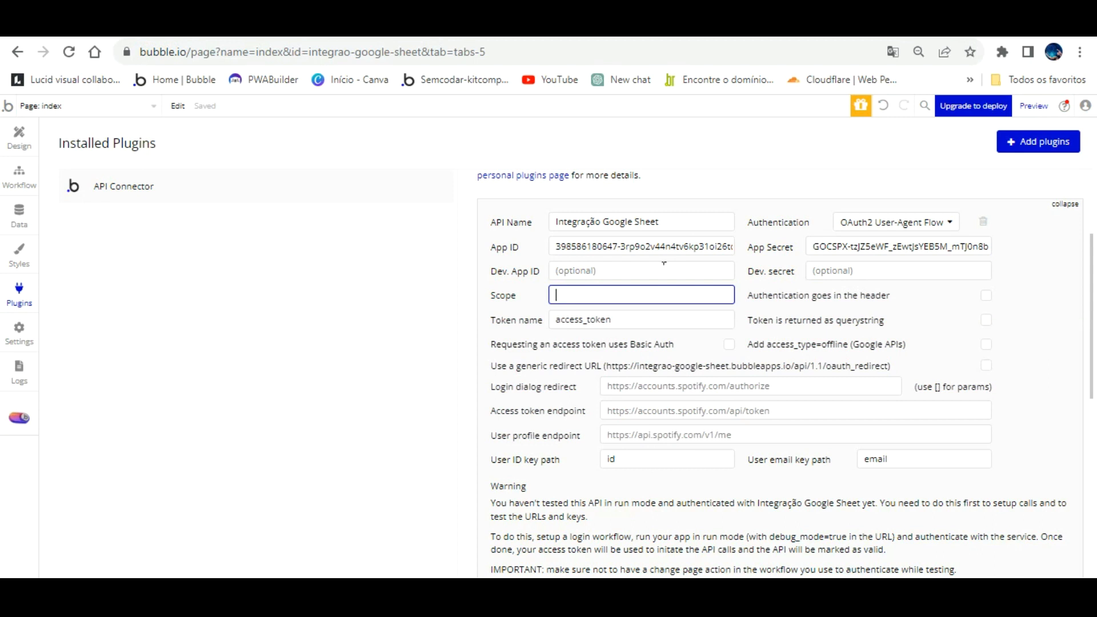
left_click(729, 538)
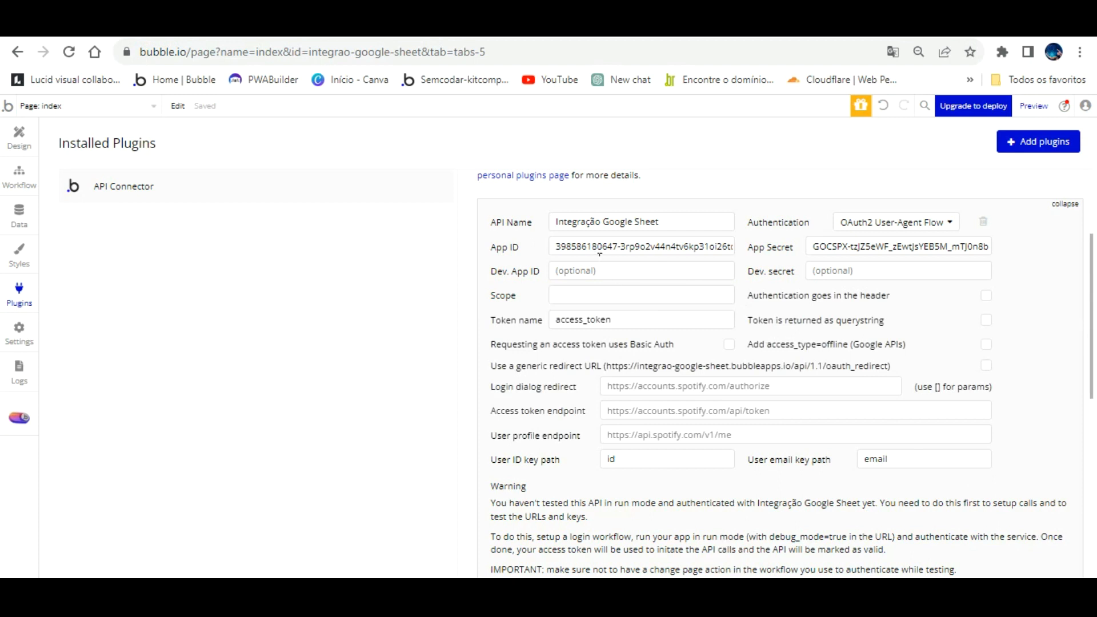
left_click(593, 289)
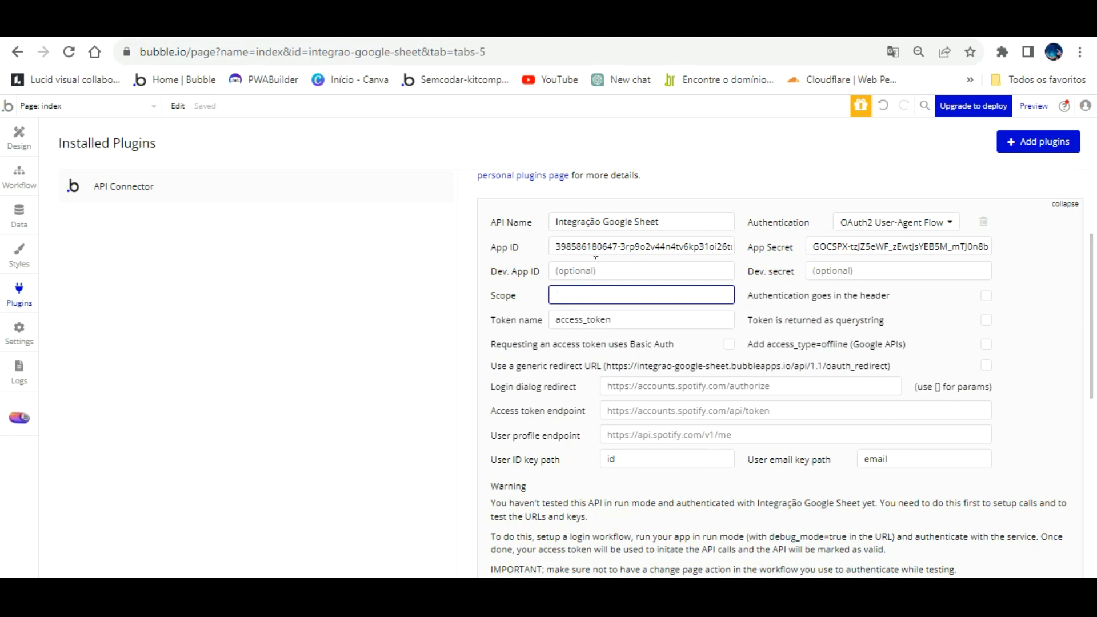
key("alt+Tab")
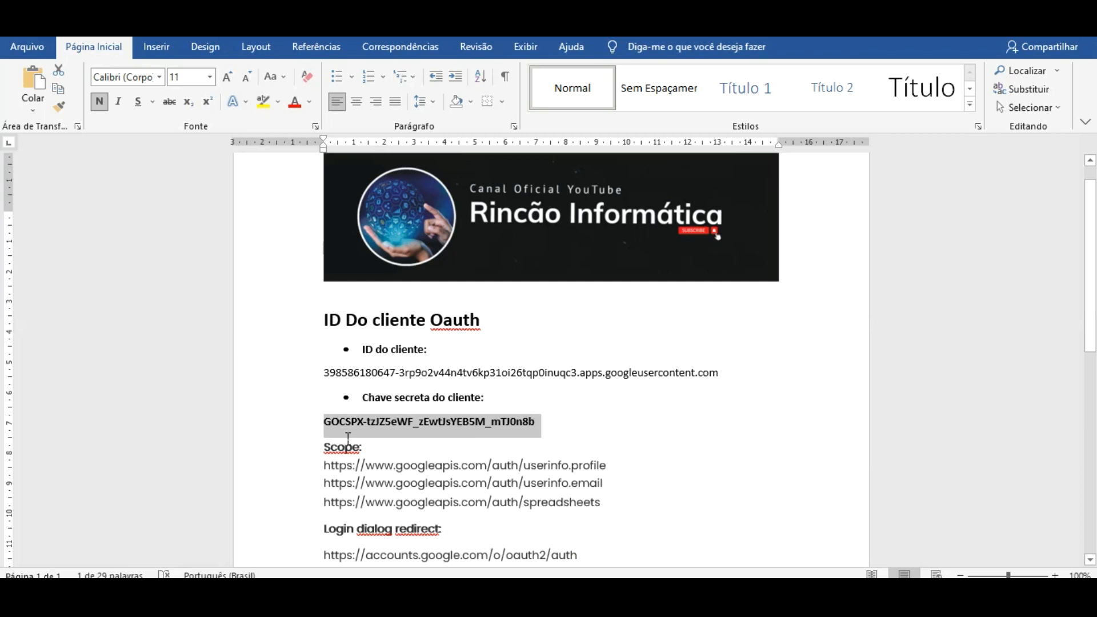
- Copy the three Google scope URLs from the Word notes and return to Bubble
left_click_drag(324, 460, 611, 485)
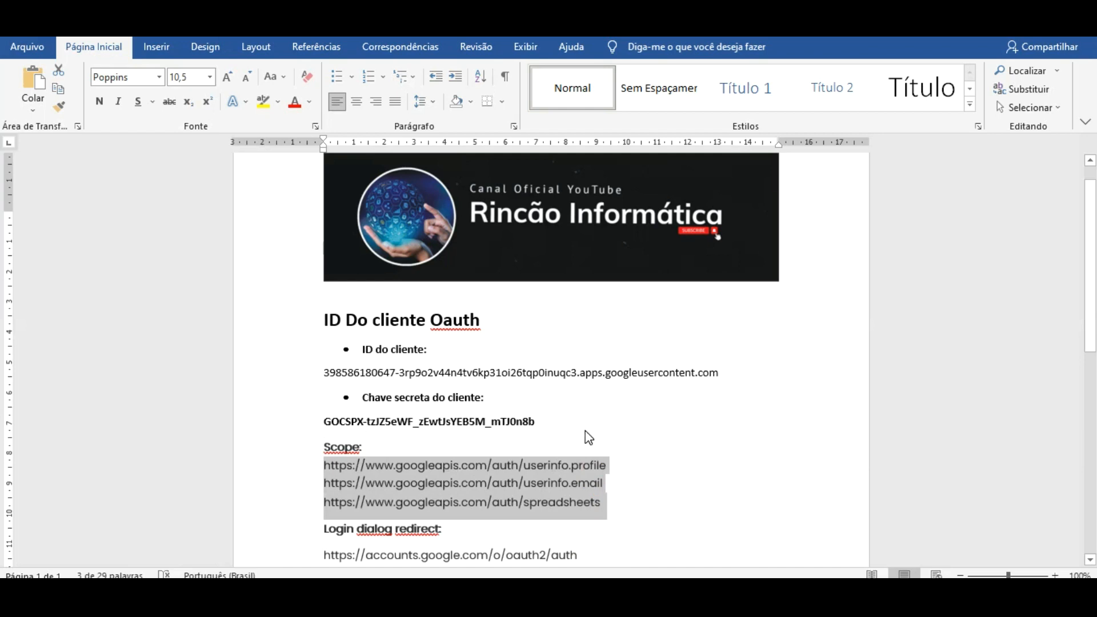
right_click(569, 460)
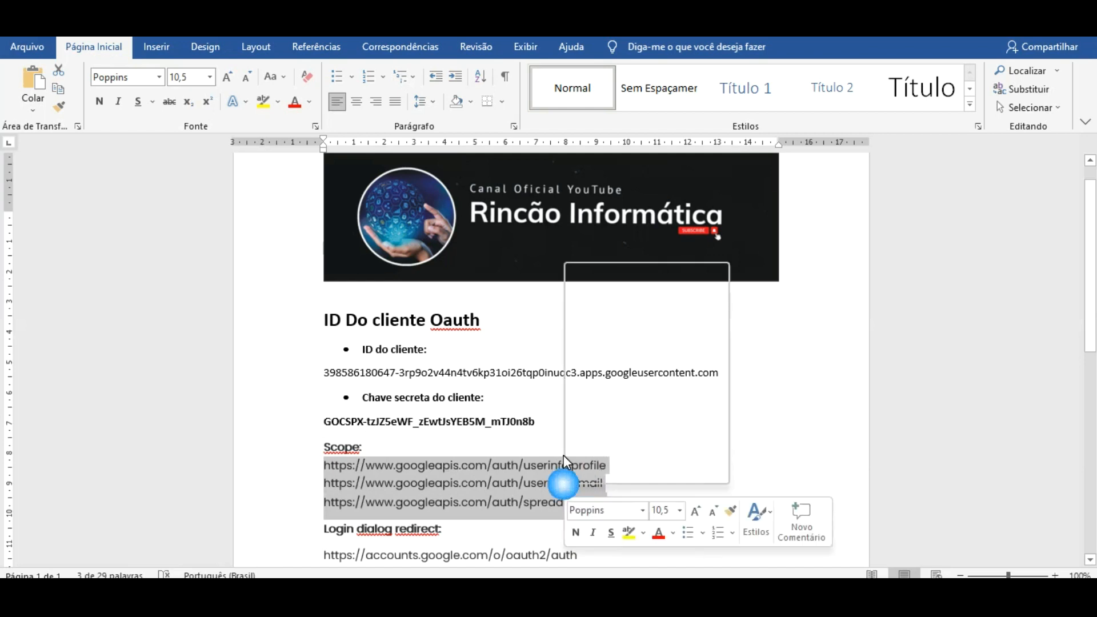
left_click(606, 292)
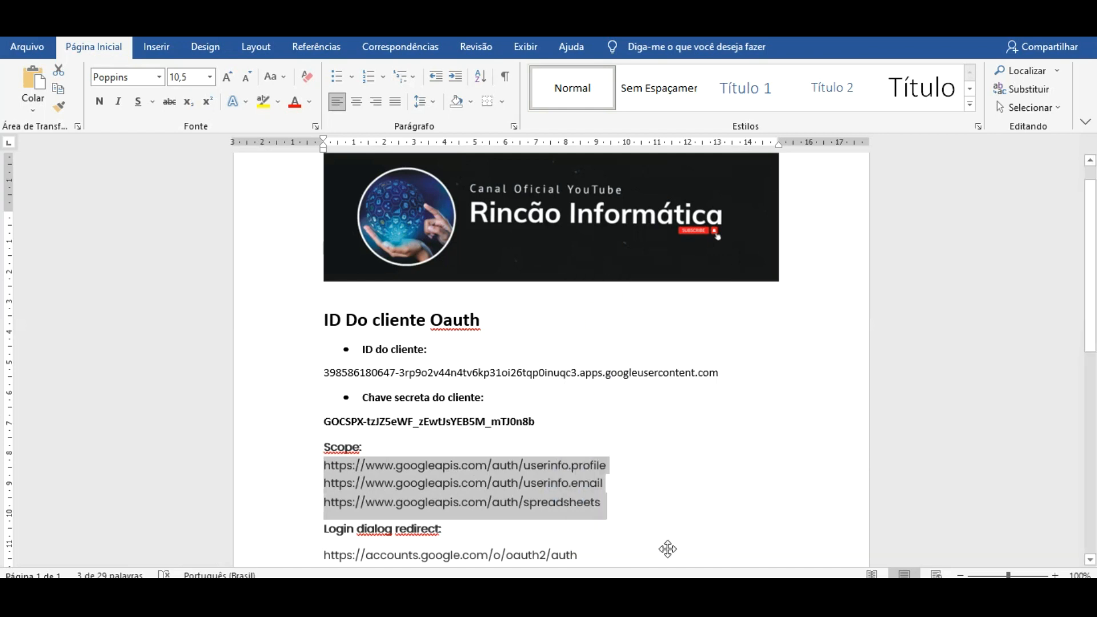
key("alt+Tab")
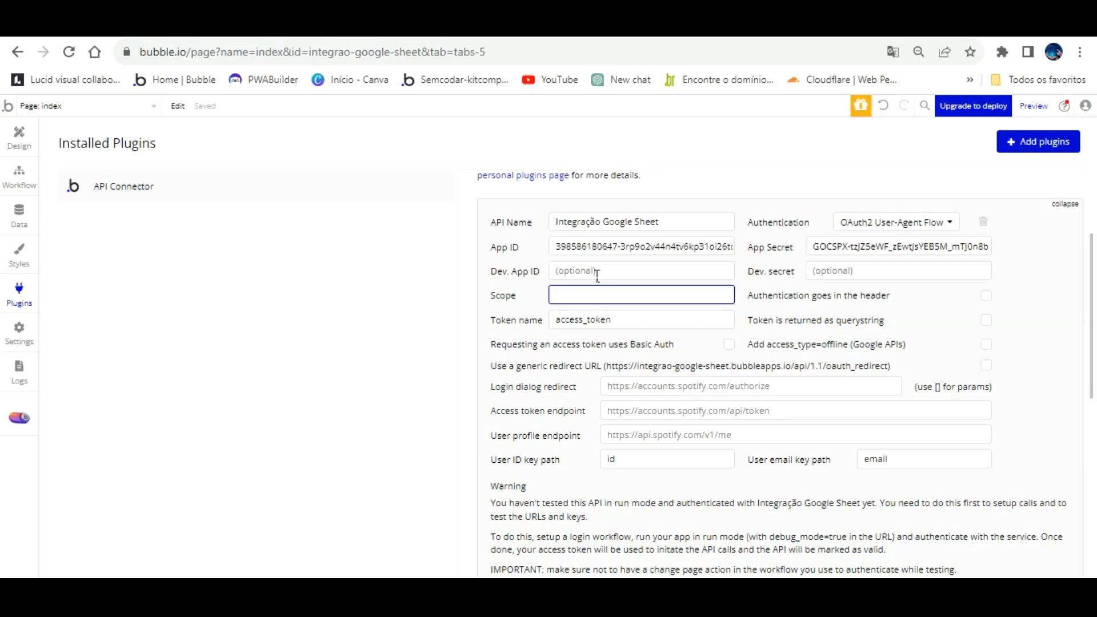
- Paste the userinfo and spreadsheets scopes, enable 'Use a generic redirect URL', and copy that URL
key("ctrl+v")
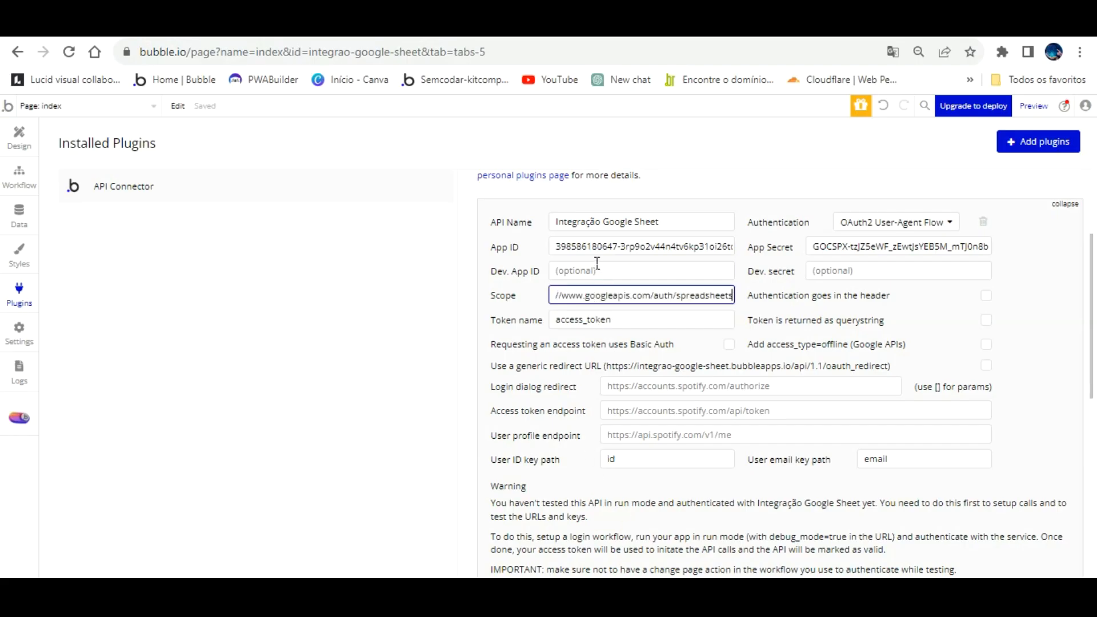
left_click(922, 285)
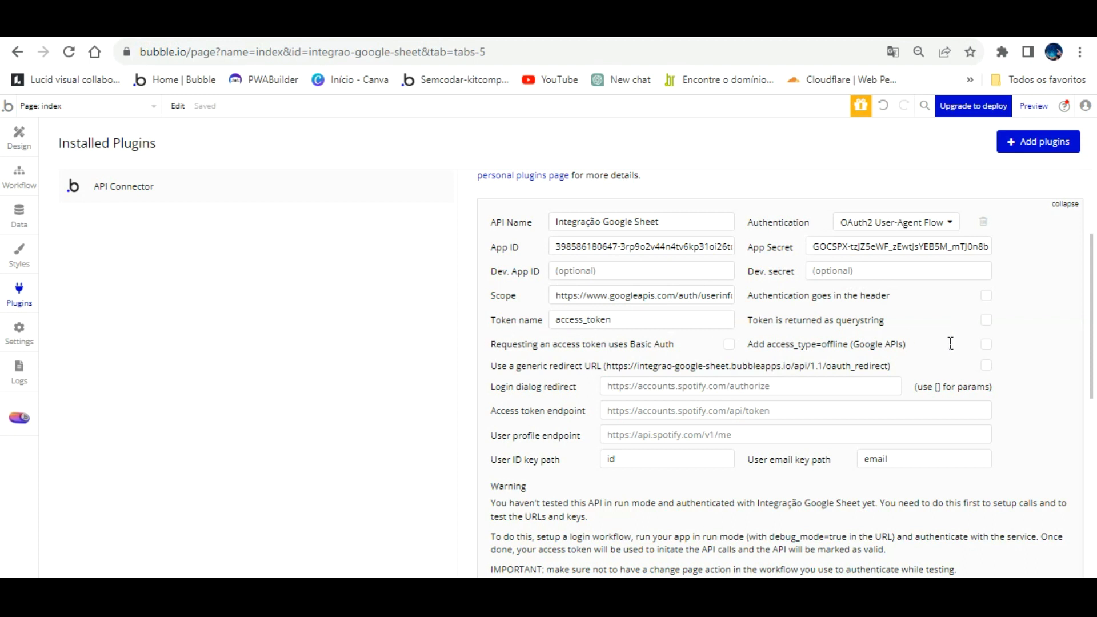
left_click(986, 366)
left_click_drag(607, 332, 890, 338)
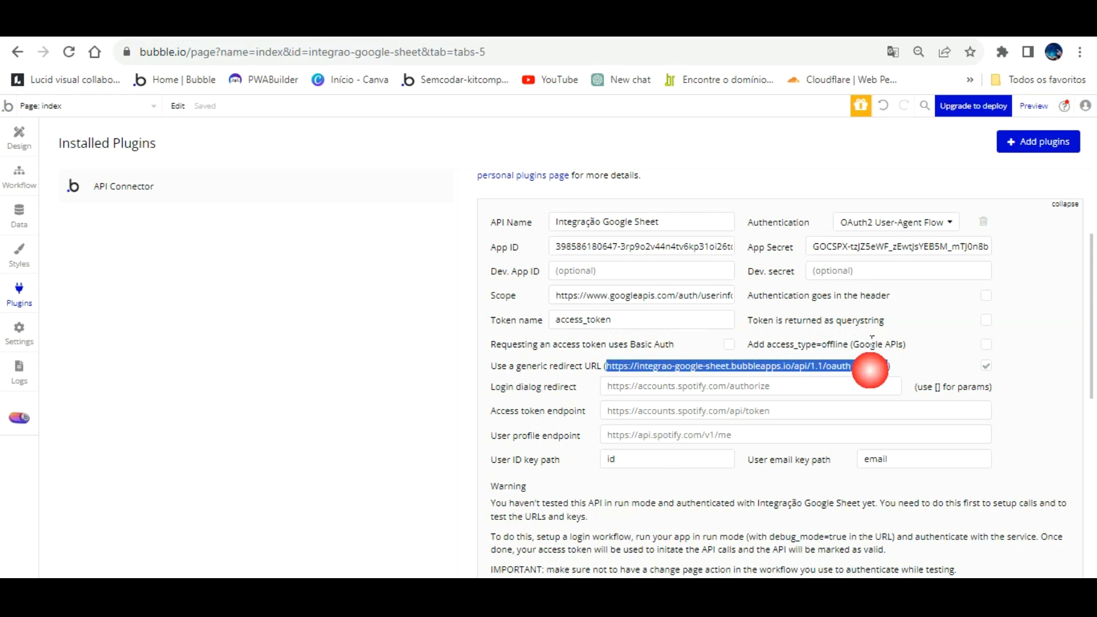
right_click(871, 332)
left_click(894, 376)
- Open the OAuth client's details and overwrite the existing authorized redirect URI
left_click(445, 22)
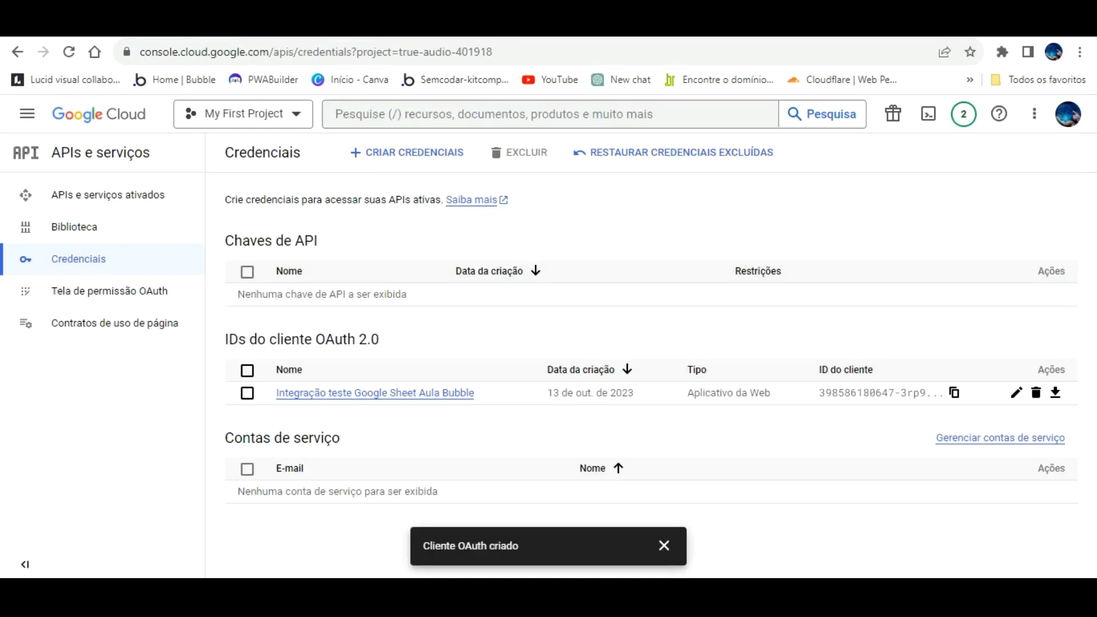
left_click(398, 392)
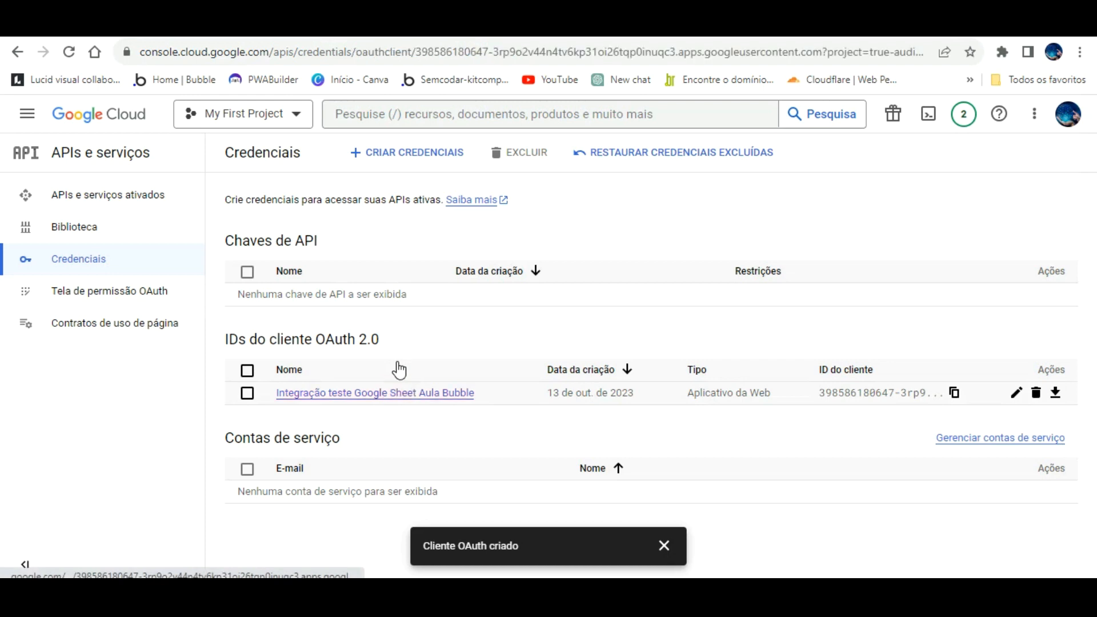
scroll(409, 361, "down", 5)
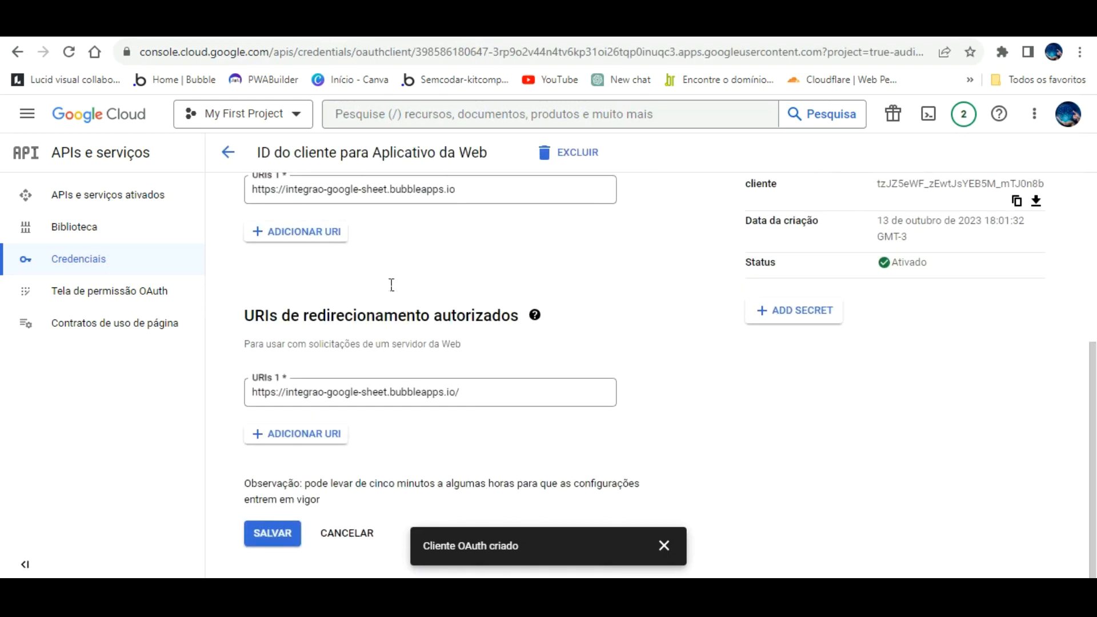
left_click_drag(476, 387, 170, 387)
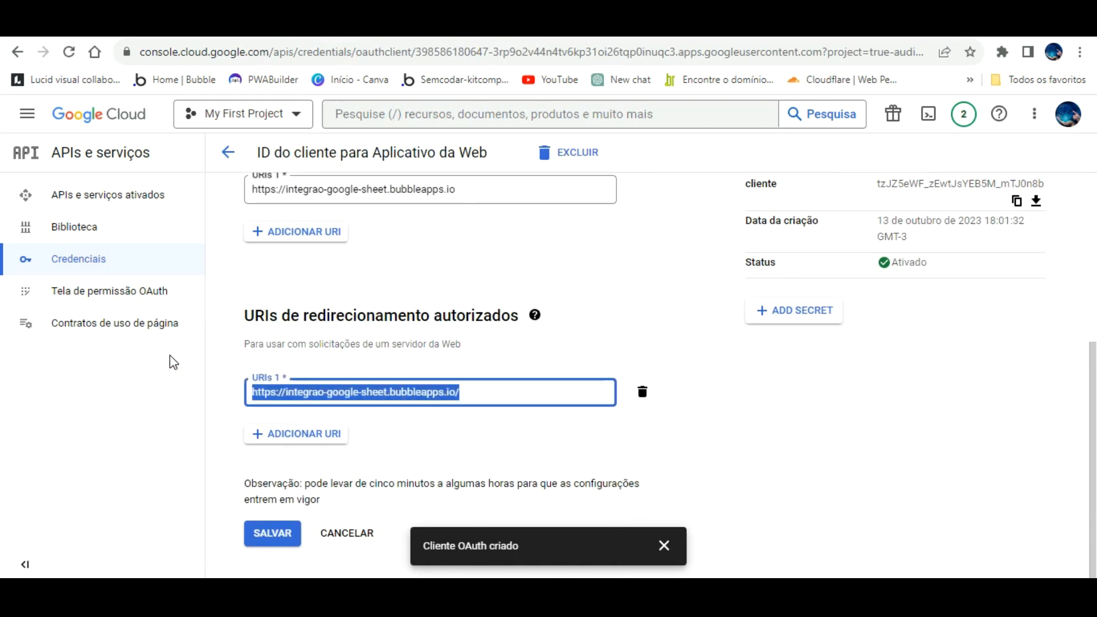
key("ctrl+v")
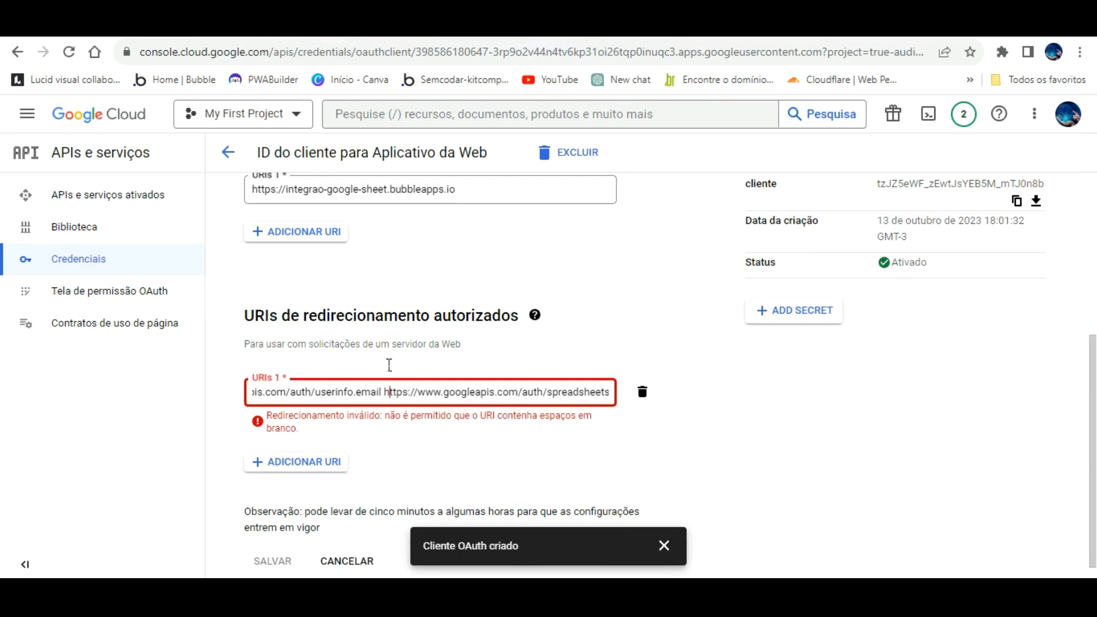
key("BackSpace")
key("BackSpace")
key("BackSpace")
key("BackSpace")
key("BackSpace")
key("BackSpace")
key("BackSpace")
key("BackSpace")
key("BackSpace")
key("BackSpace")
key("BackSpace")
key("BackSpace")
key("BackSpace")
key("BackSpace")
key("BackSpace")
key("BackSpace")
key("BackSpace")
key("BackSpace")
key("BackSpace")
key("BackSpace")
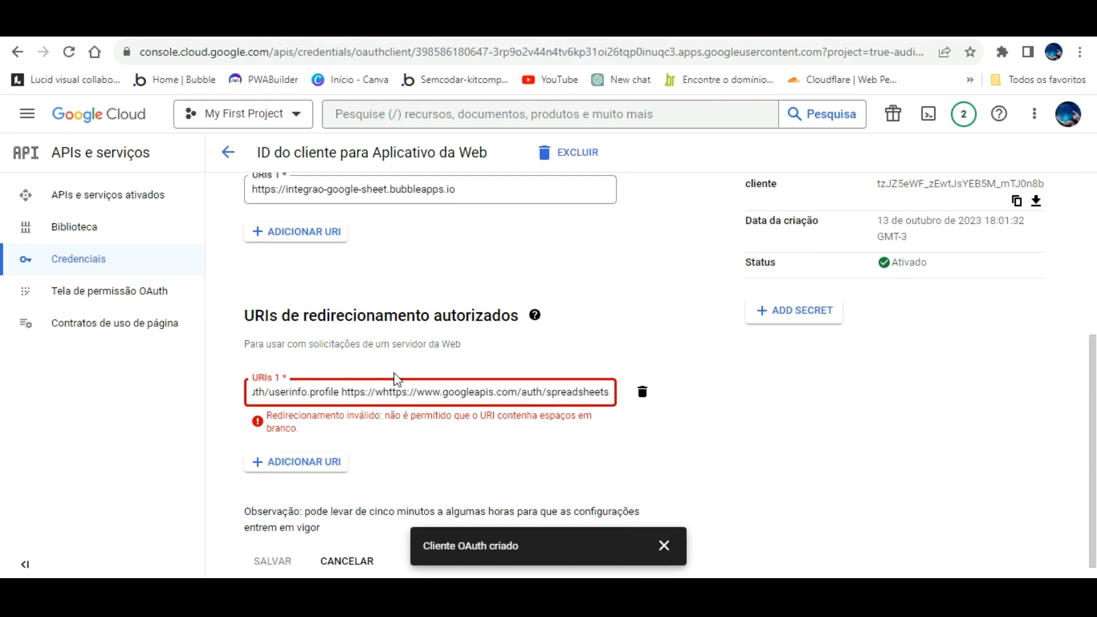
key("BackSpace")
key("BackSpace")
key("BackSpace")
key("BackSpace")
key("BackSpace")
key("BackSpace")
key("BackSpace")
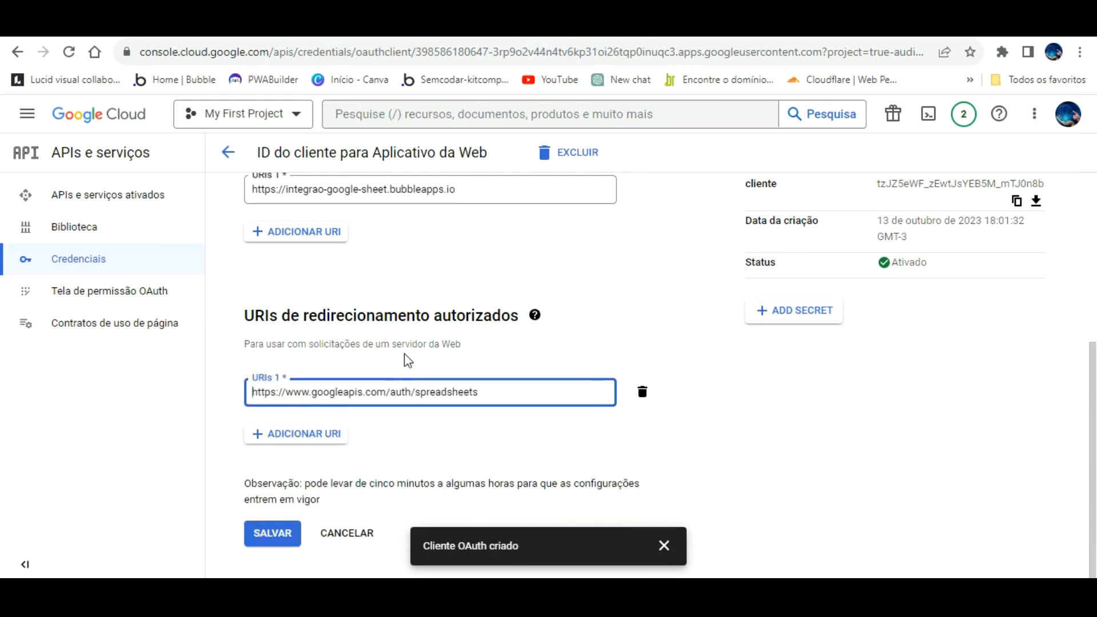
left_click(437, 344)
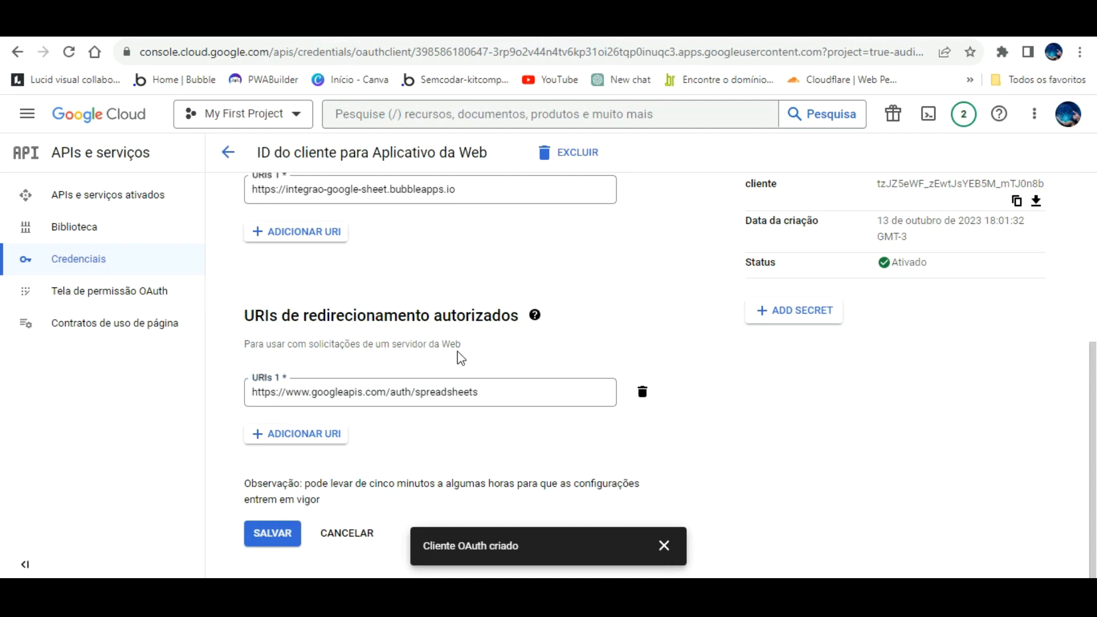
- Delete that redirect URI entry and add a new one with the pasted URLs
left_click_drag(485, 360, 180, 361)
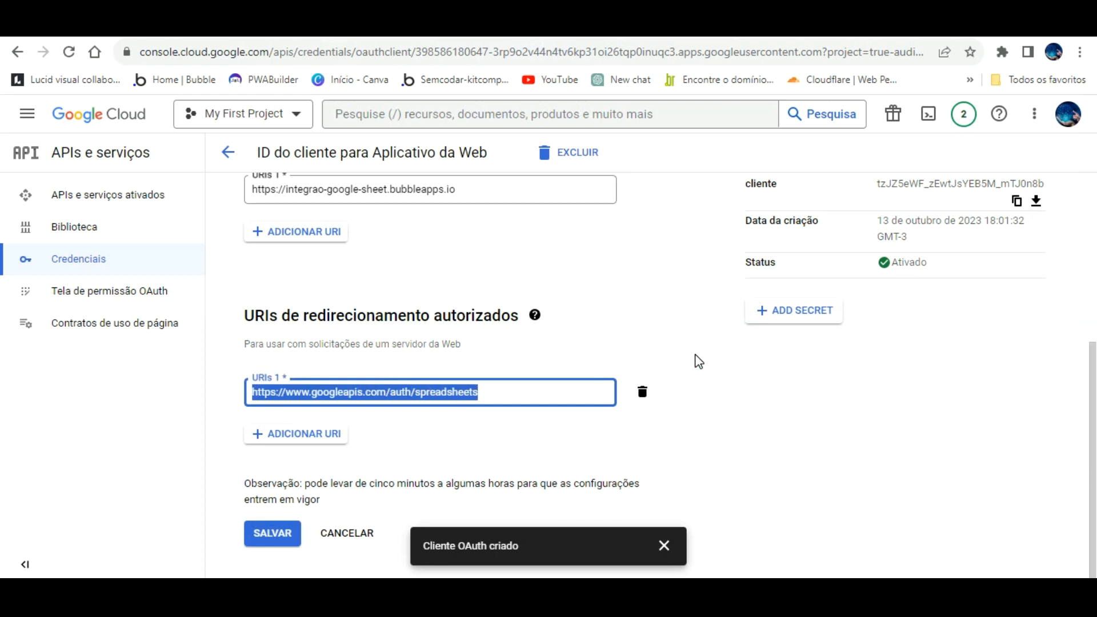
left_click(643, 391)
left_click(332, 411)
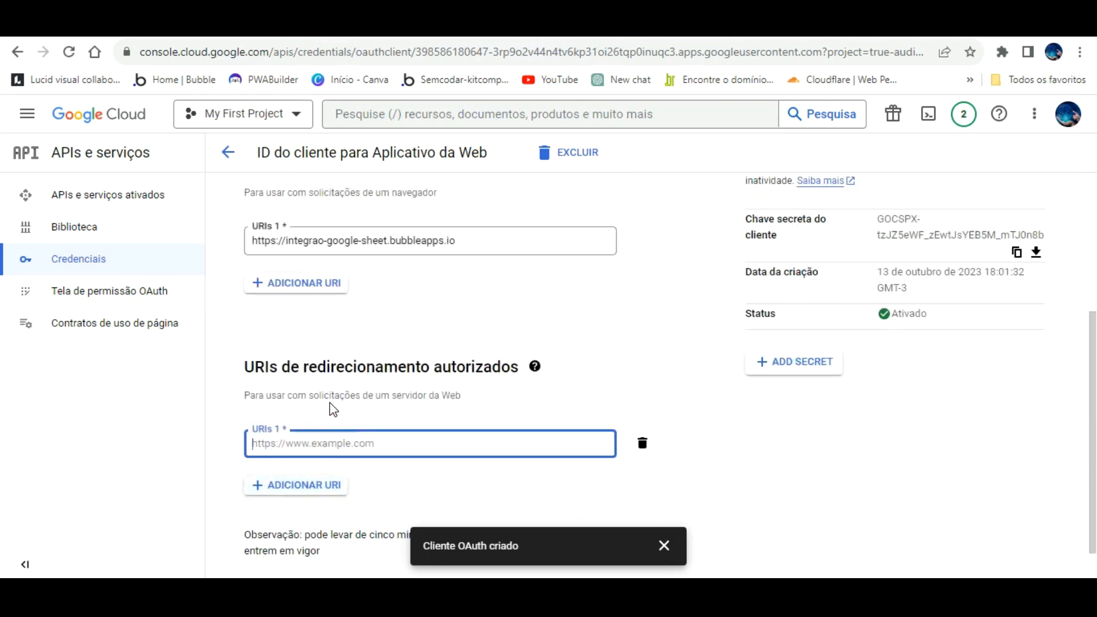
key("ctrl+v")
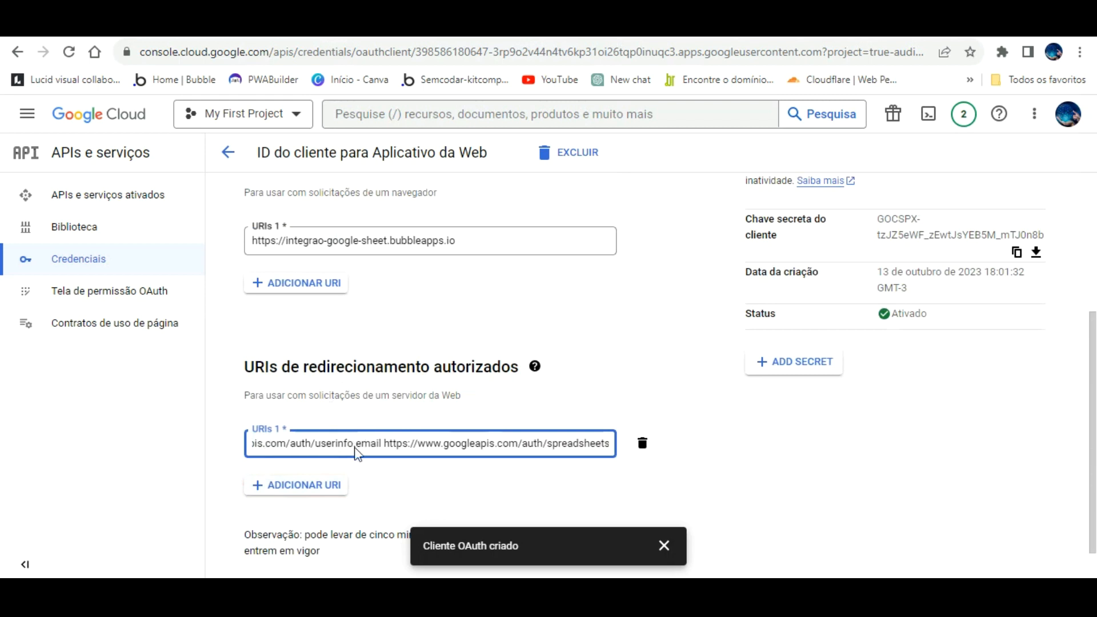
left_click(383, 463)
left_click(314, 443)
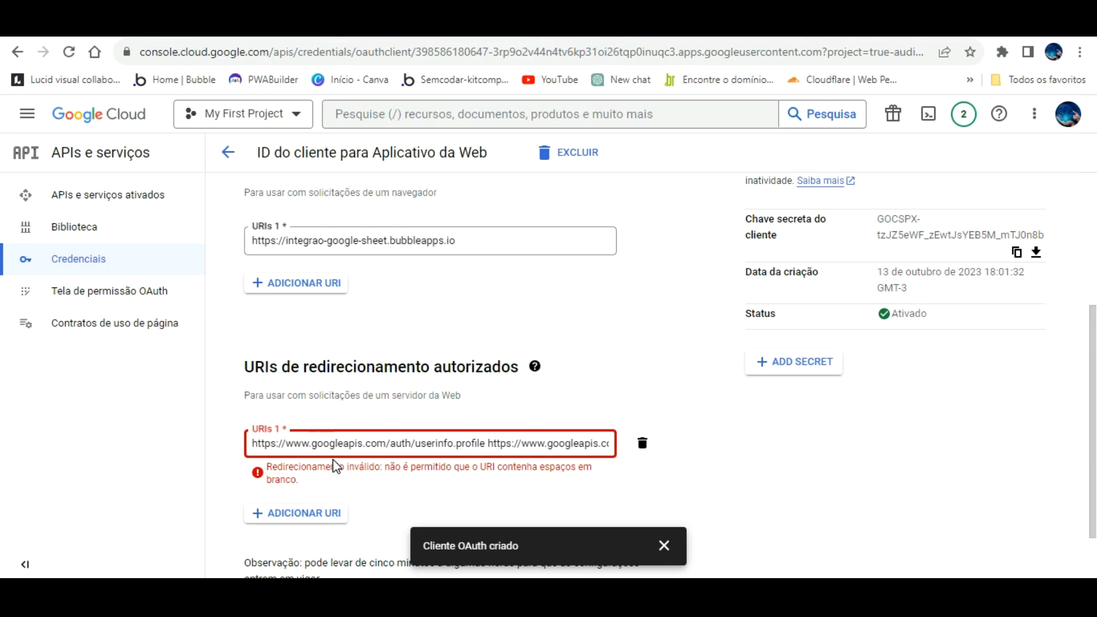
key("Right")
key("Right")
key("Right")
key("Right")
key("Right")
key("Right")
key("Right")
key("Right")
key("Right")
key("Right")
key("Right")
key("Right")
key("Right")
key("Right")
key("Right")
key("Right")
key("Right")
key("Right")
key("Right")
key("Right")
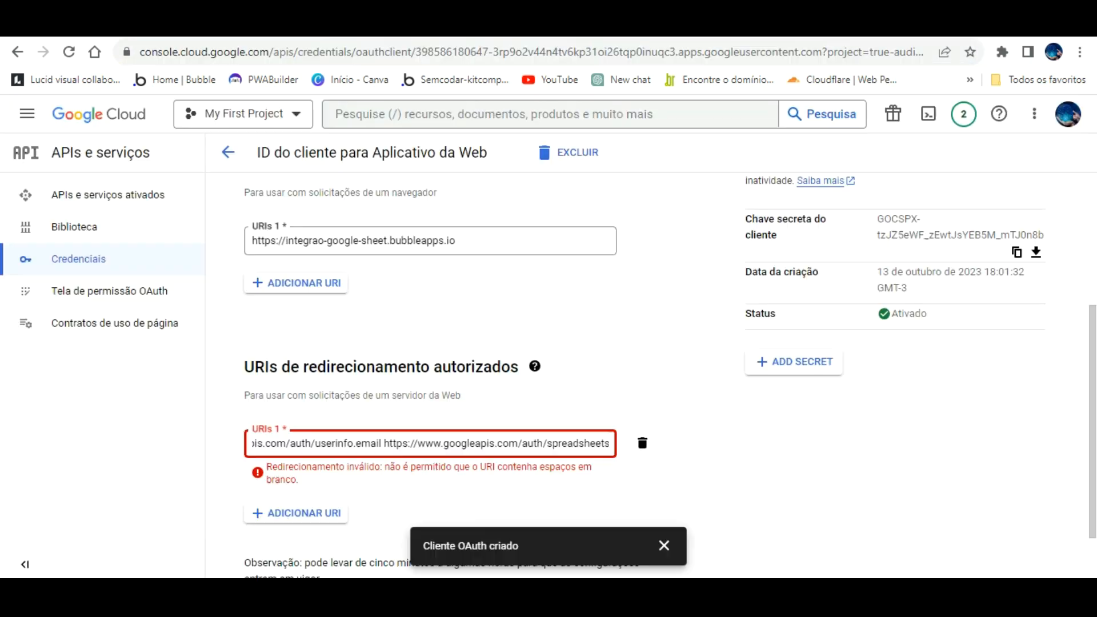
left_click(643, 443)
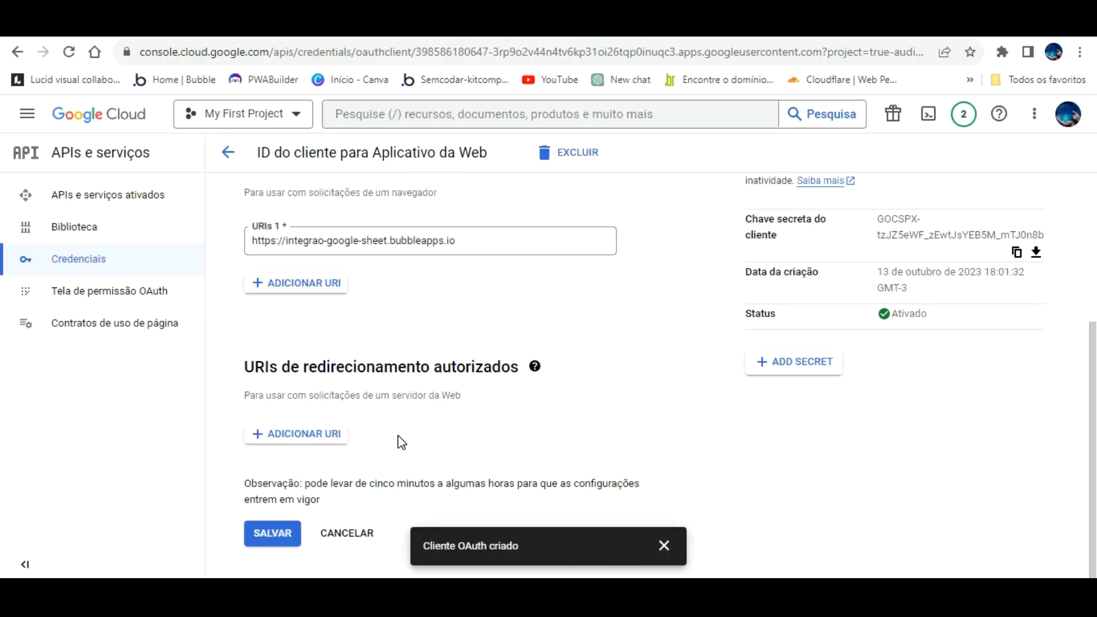
left_click(316, 407)
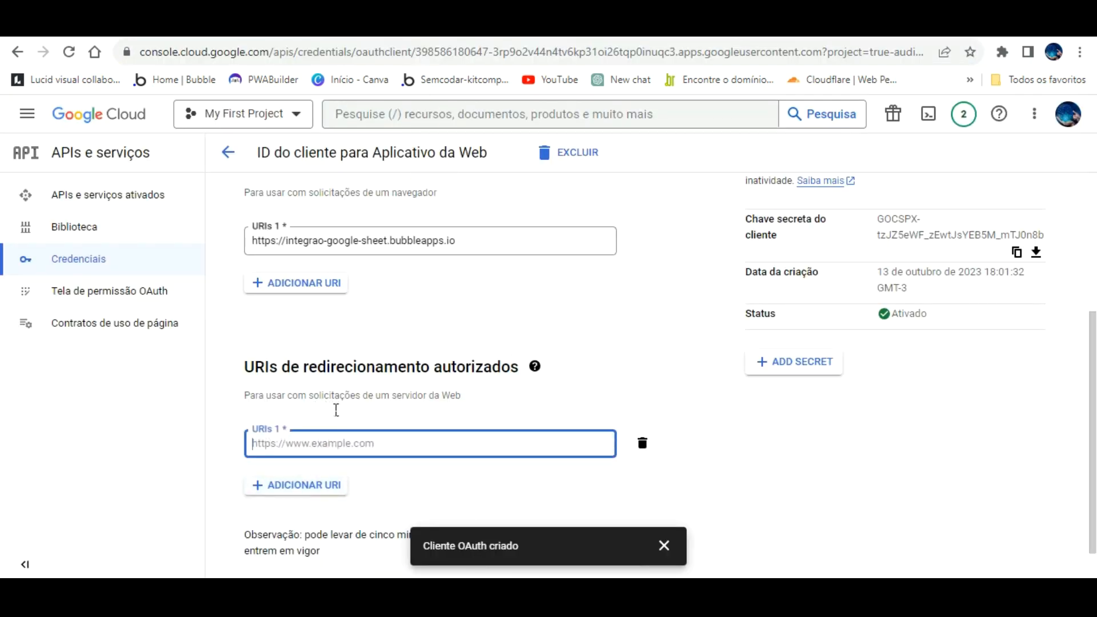
key("ctrl+v")
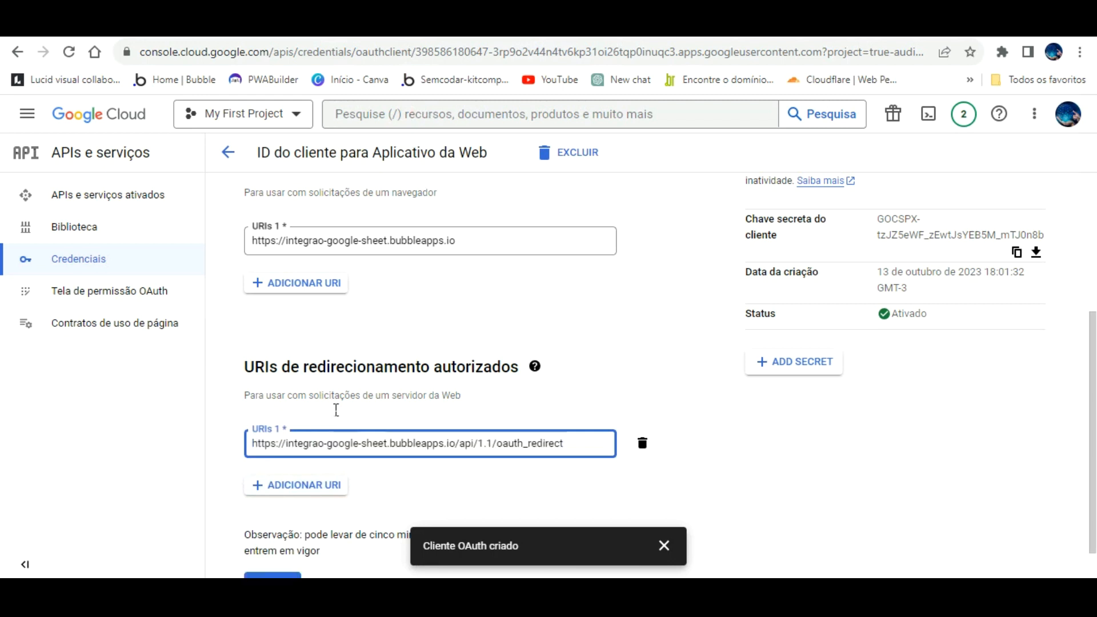
left_click(497, 373)
triple_click(496, 373)
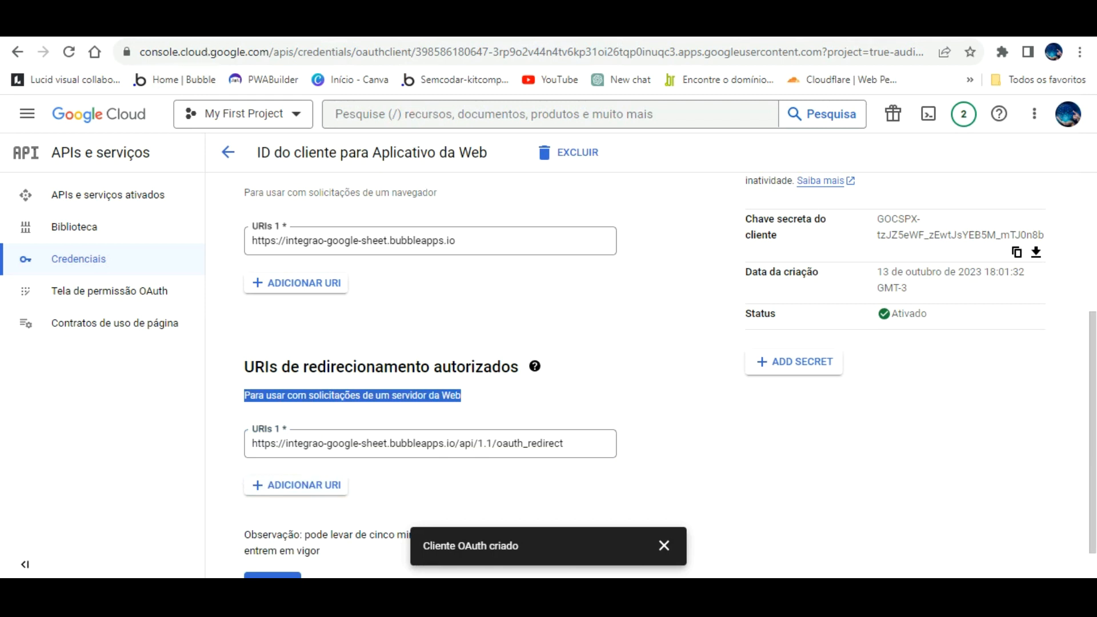
left_click(201, 26)
scroll(703, 294, "down", 3)
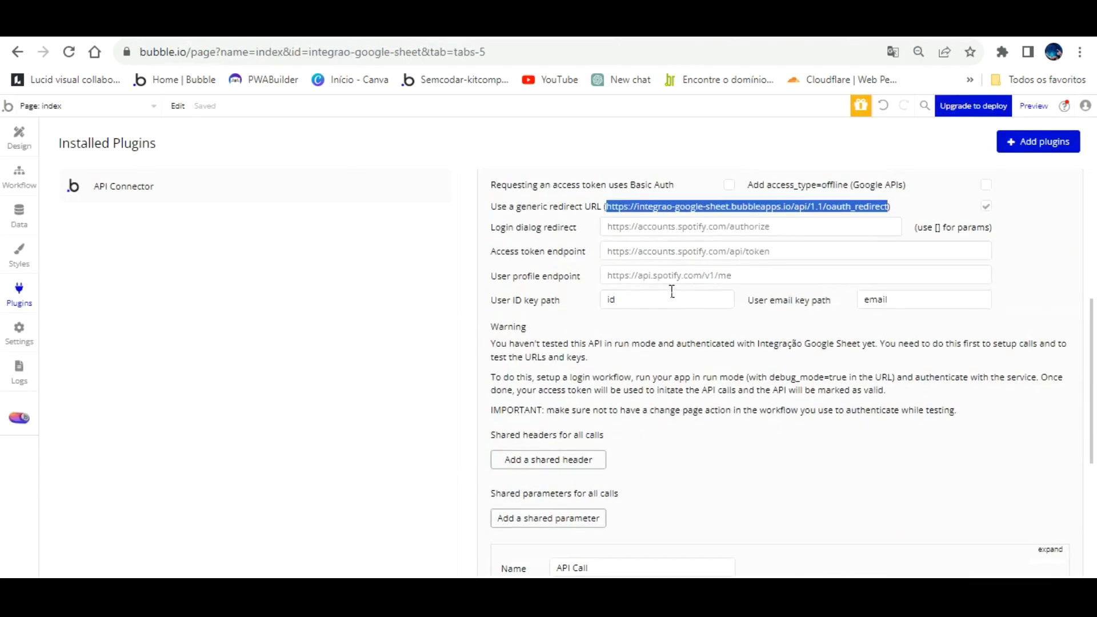
- Paste Google's auth URL from the Word notes into Login dialog redirect
scroll(672, 289, "up", 2)
left_click(669, 306)
key("Tab")
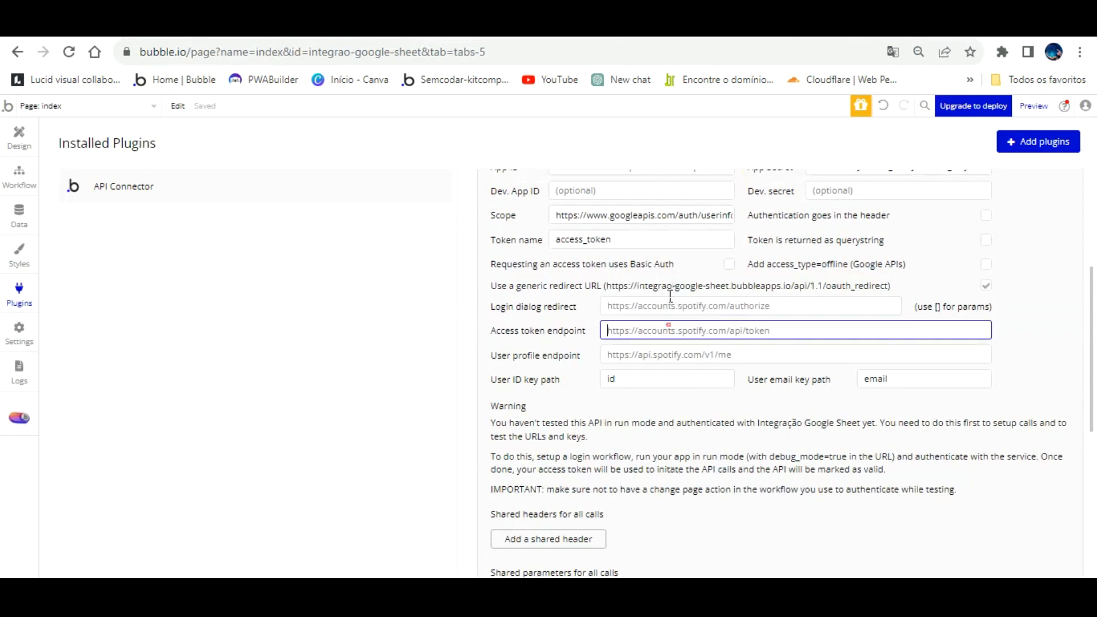
key("Tab")
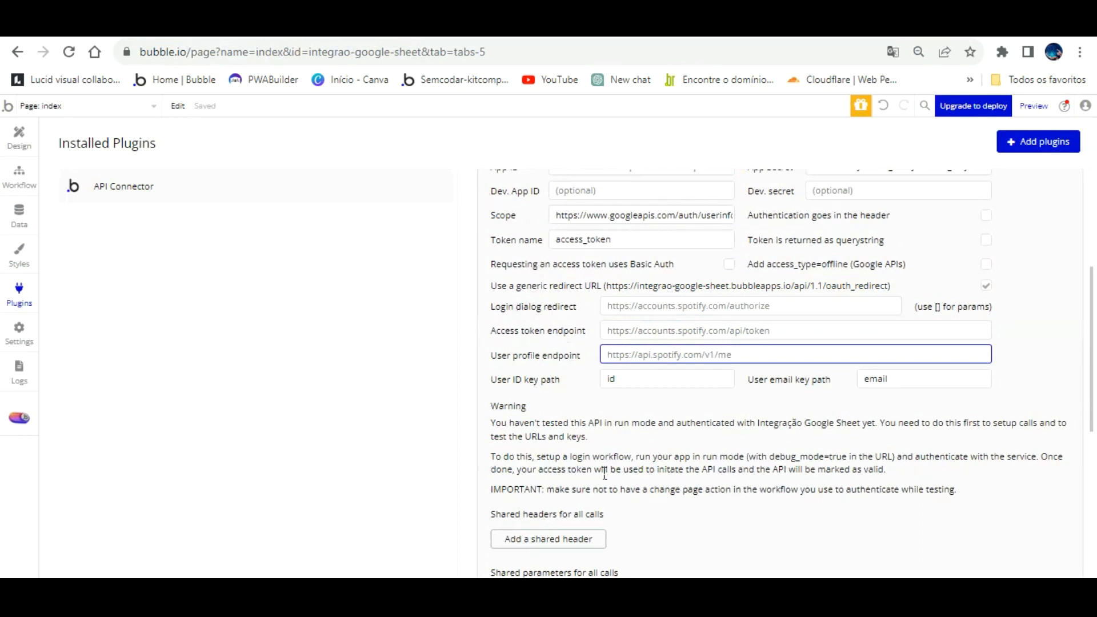
left_click(595, 596)
scroll(516, 441, "down", 3)
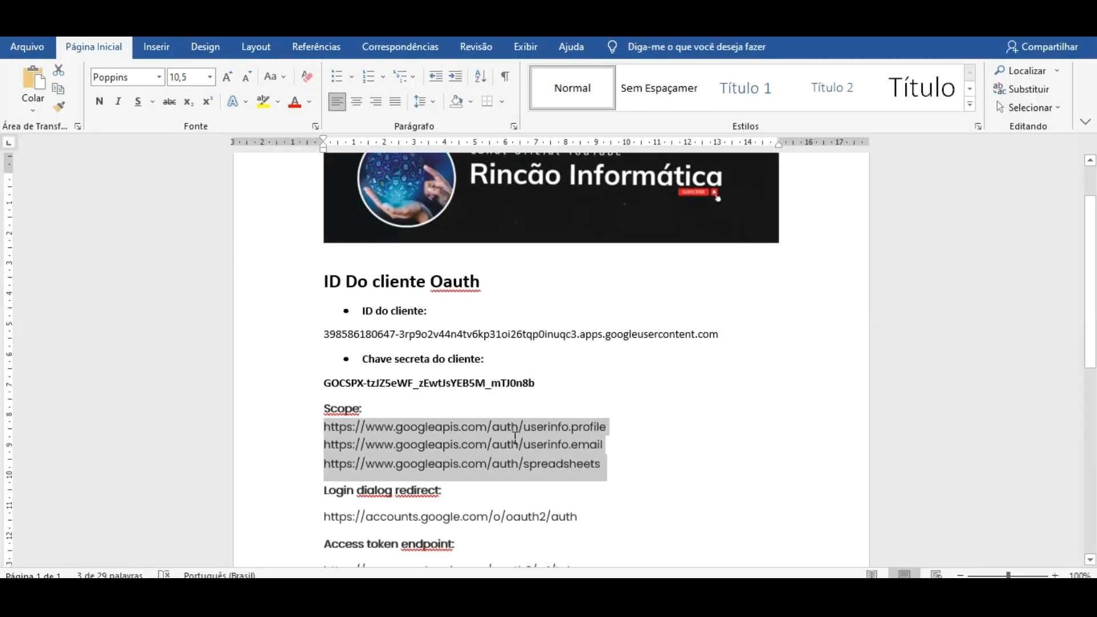
scroll(513, 439, "down", 1)
left_click_drag(328, 333, 581, 336)
key("ctrl+c")
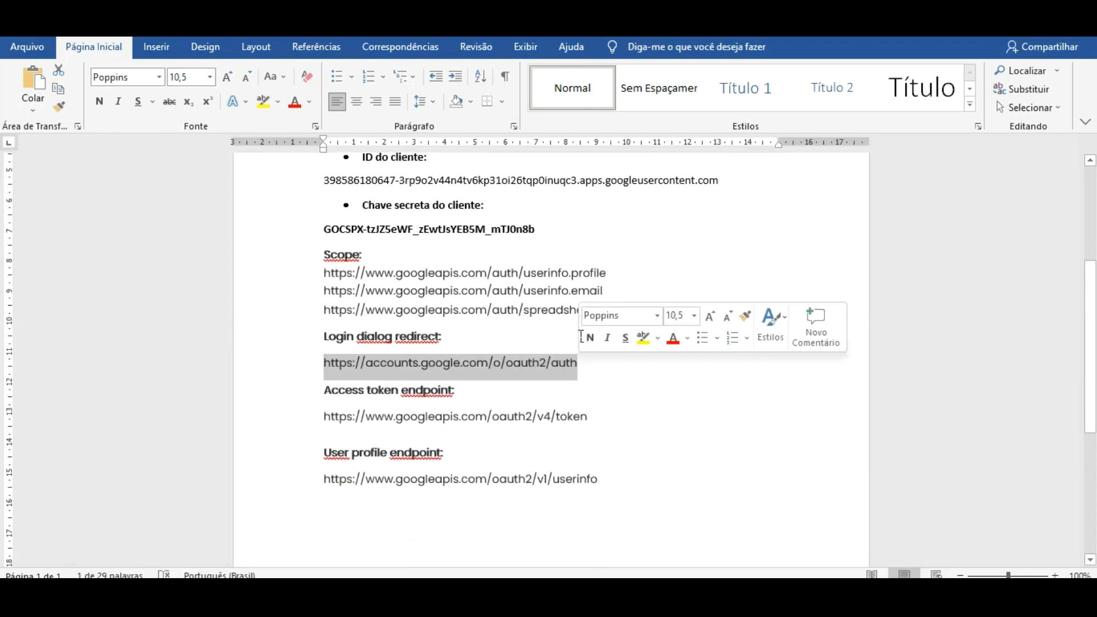
left_click(669, 576)
left_click(640, 304)
key("ctrl+v")
left_click(641, 330)
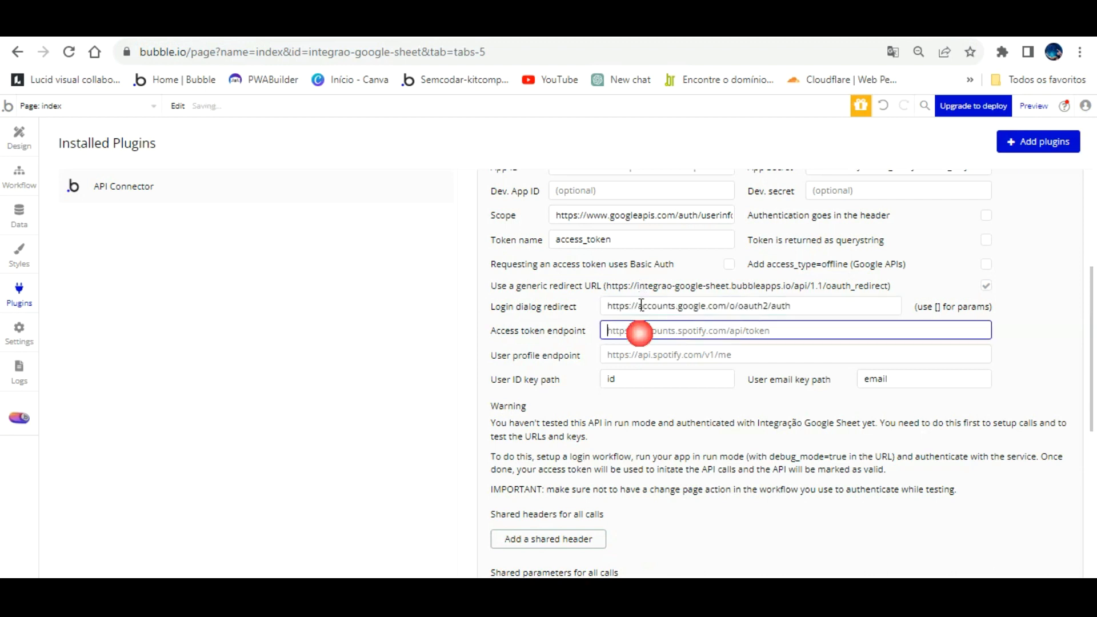
- Paste Google's token URL from the notes into Access token endpoint
left_click(620, 576)
left_click_drag(325, 417, 591, 391)
key("ctrl+c")
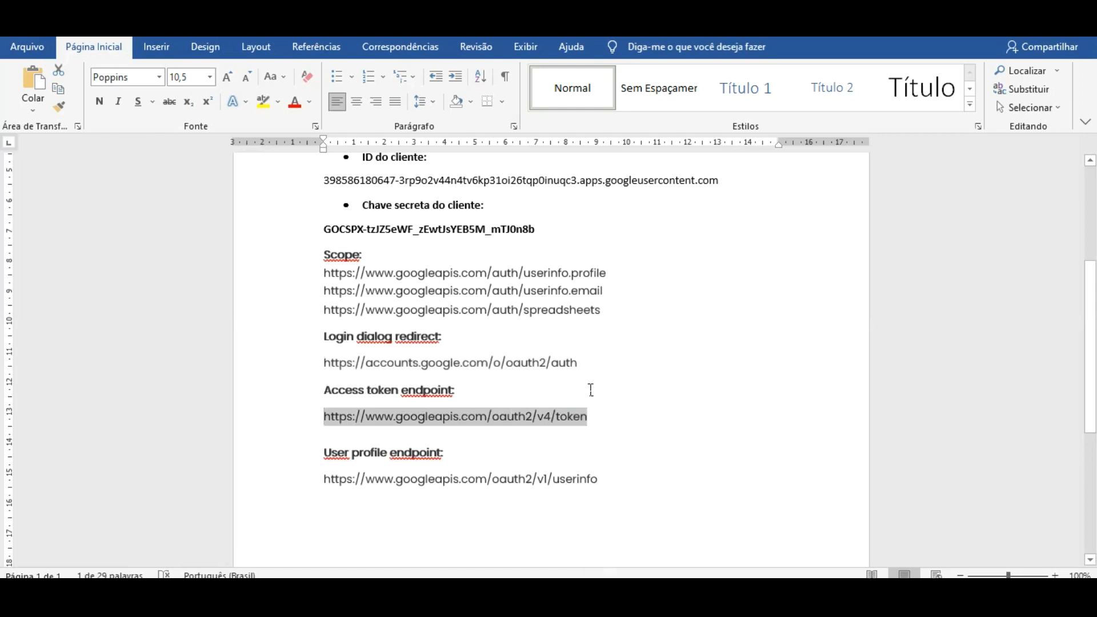
left_click(626, 584)
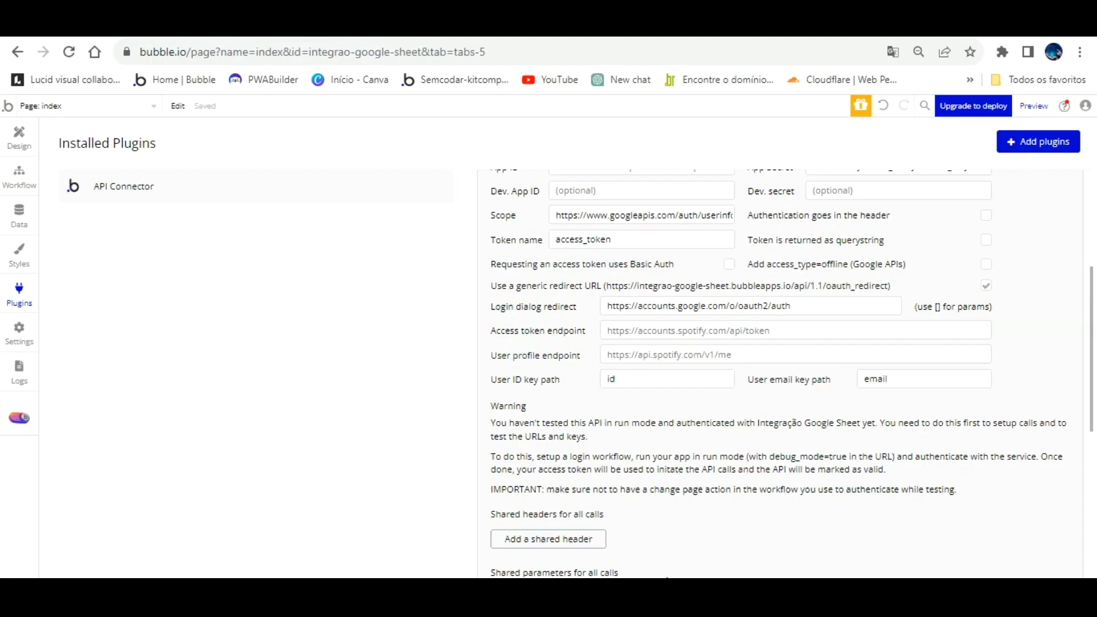
left_click(642, 331)
key("ctrl+v")
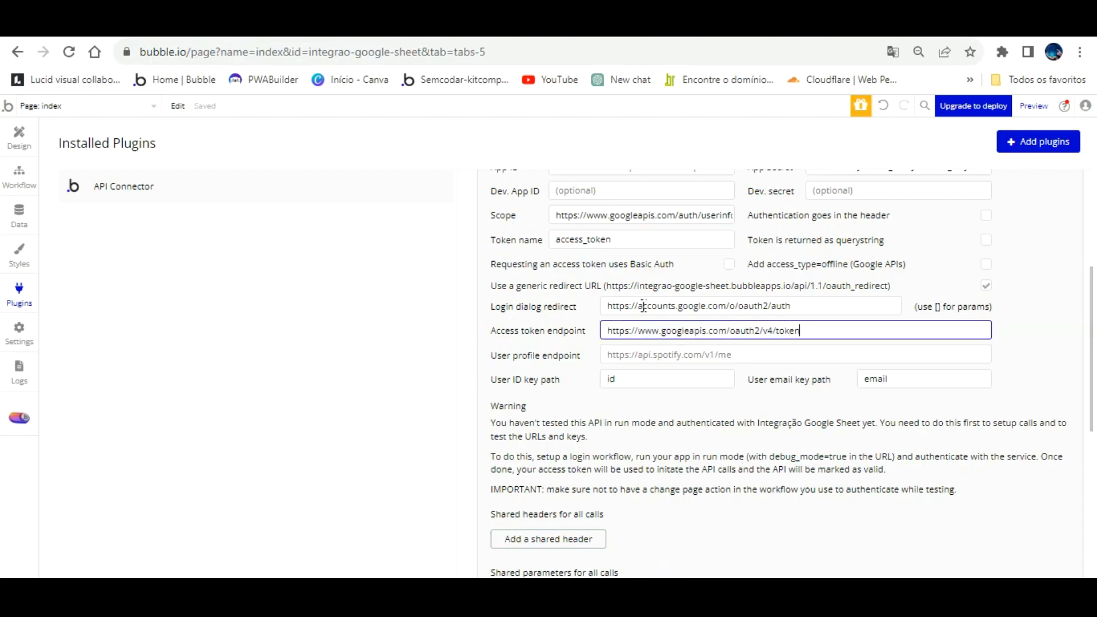
left_click(638, 351)
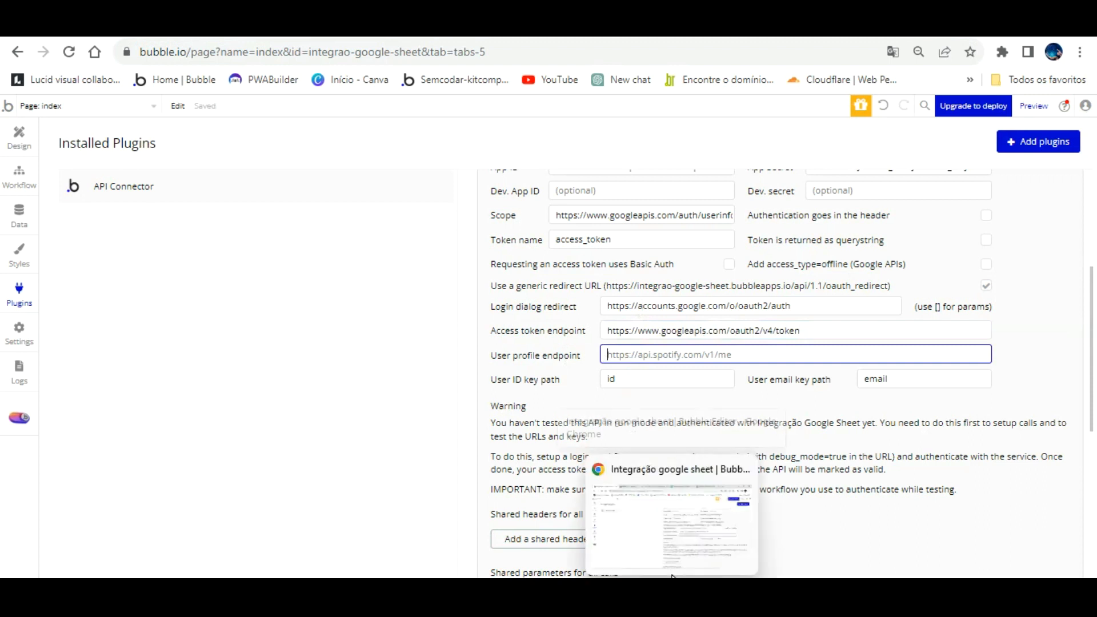
- Paste Google's userinfo URL from the notes into User profile endpoint
left_click(495, 536)
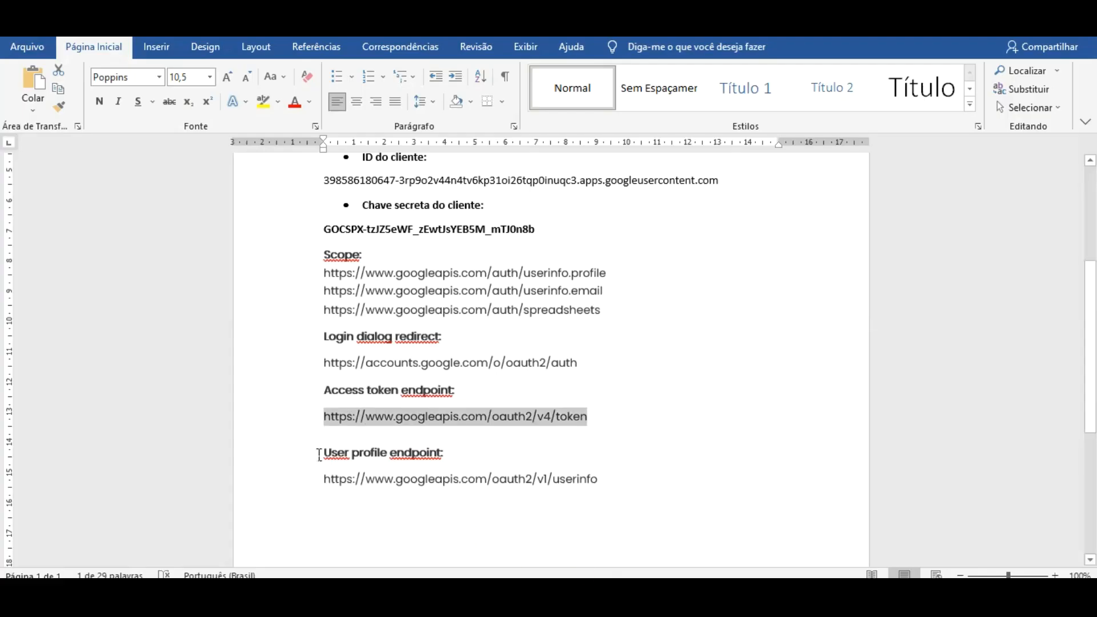
left_click_drag(344, 479, 595, 453)
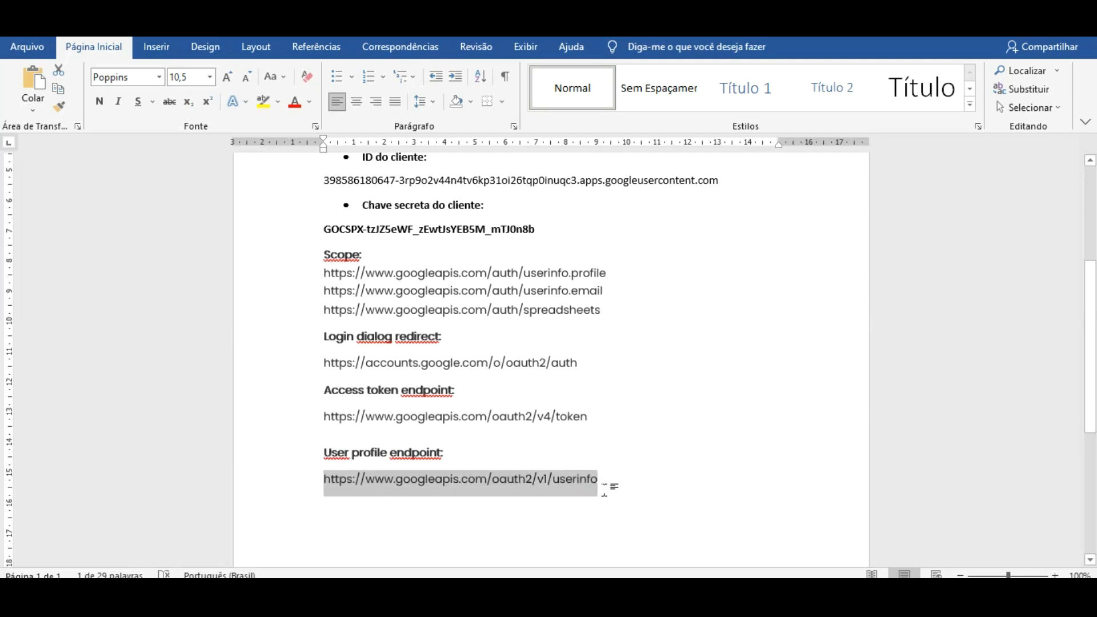
left_click(637, 600)
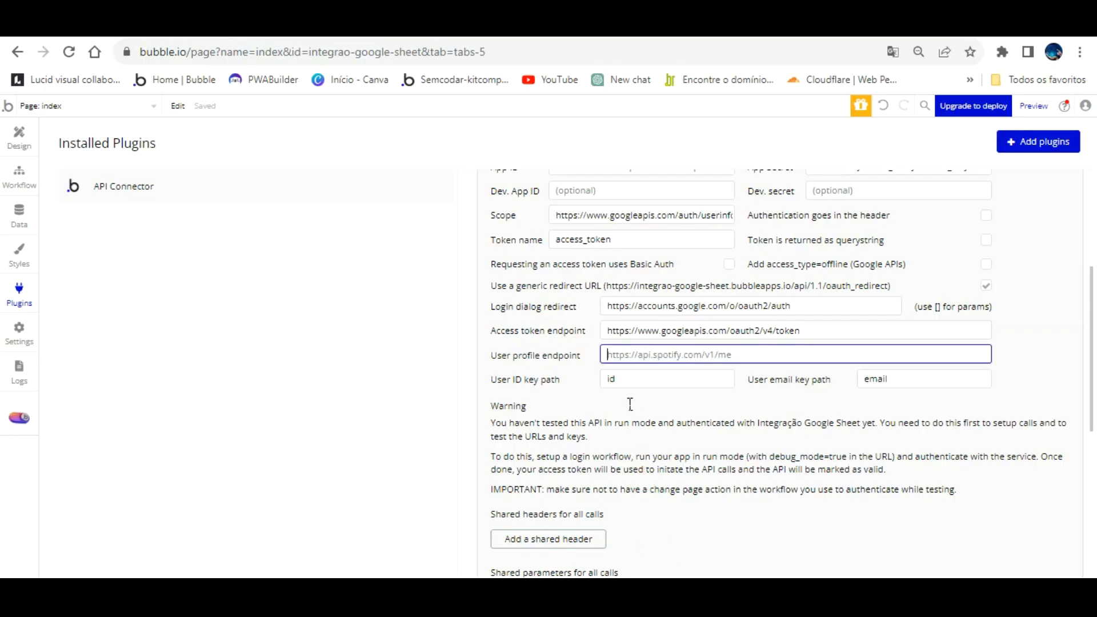
right_click(636, 355)
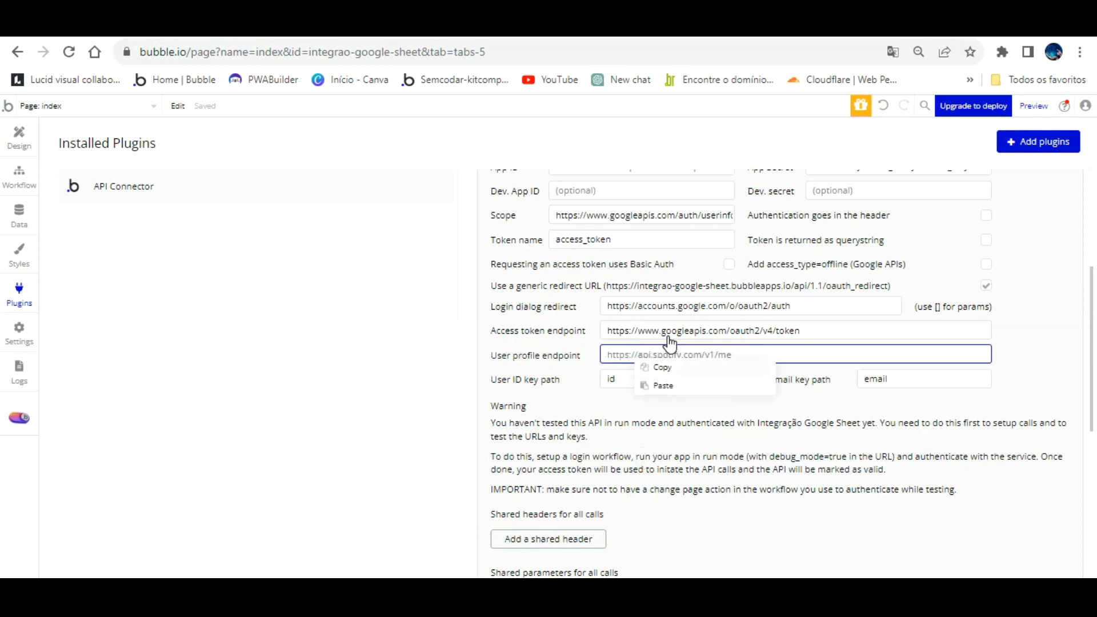
left_click(623, 353)
key("ctrl+v")
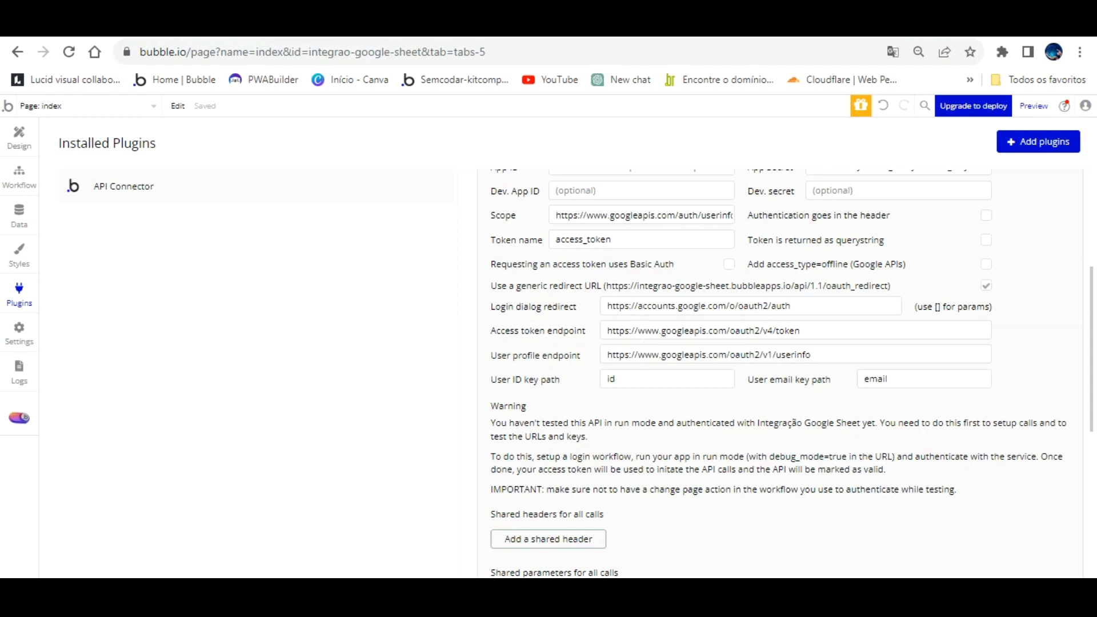
left_click(765, 26)
scroll(608, 263, "up", 4)
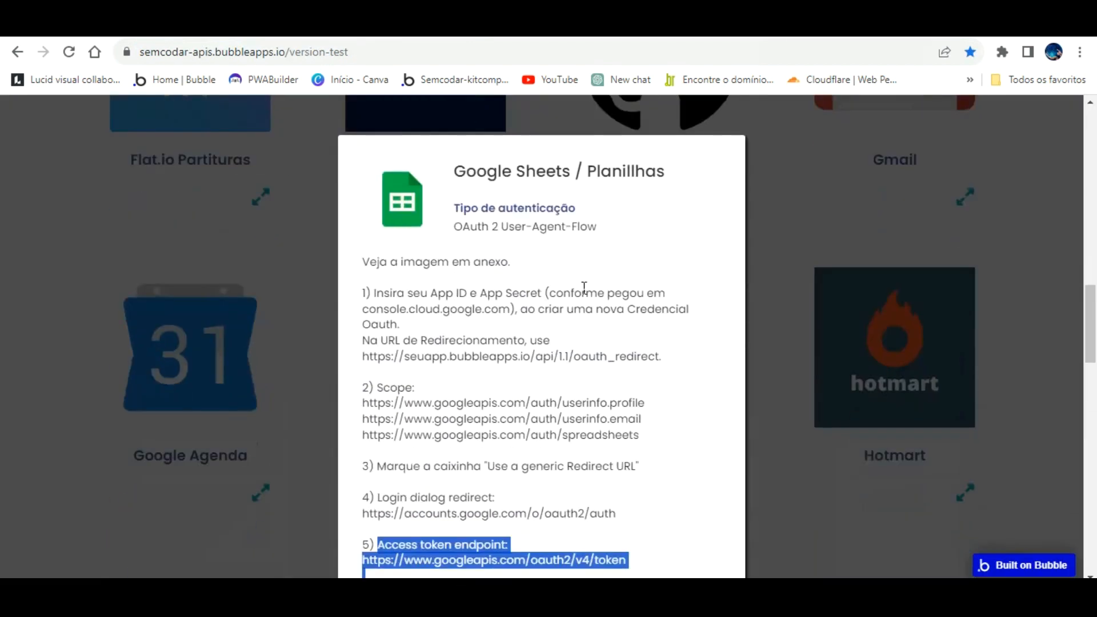
- Close the Google Sheets instructions and browse the Semcodar API Library listings
scroll(608, 277, "down", 5)
scroll(459, 360, "up", 8)
left_click(763, 320)
scroll(571, 325, "up", 6)
scroll(487, 330, "up", 10)
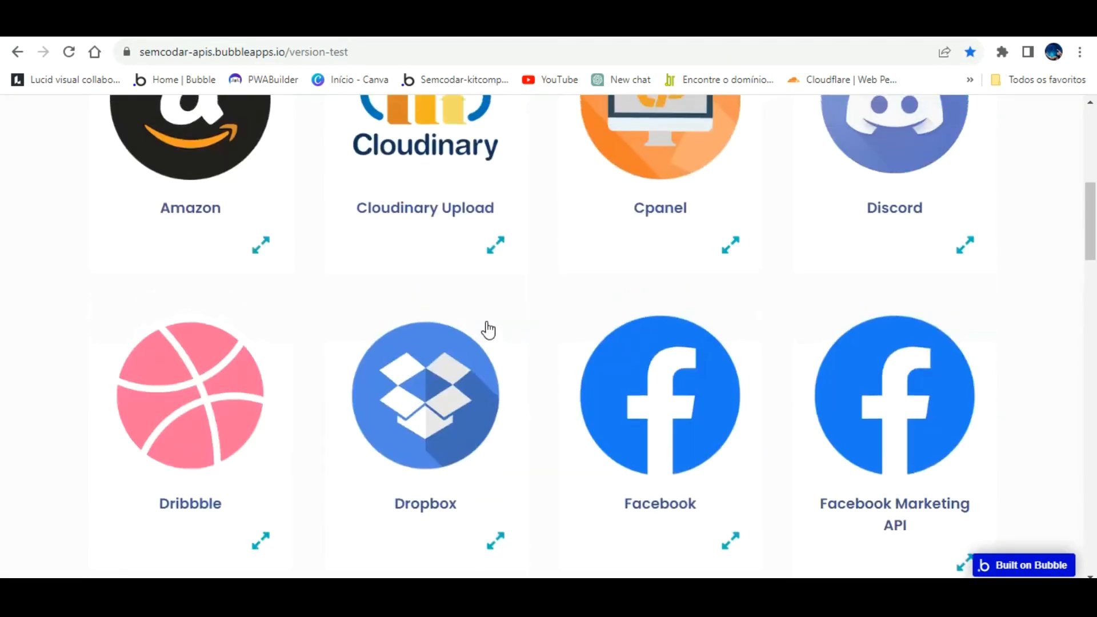
scroll(488, 330, "down", 9)
scroll(489, 330, "down", 20)
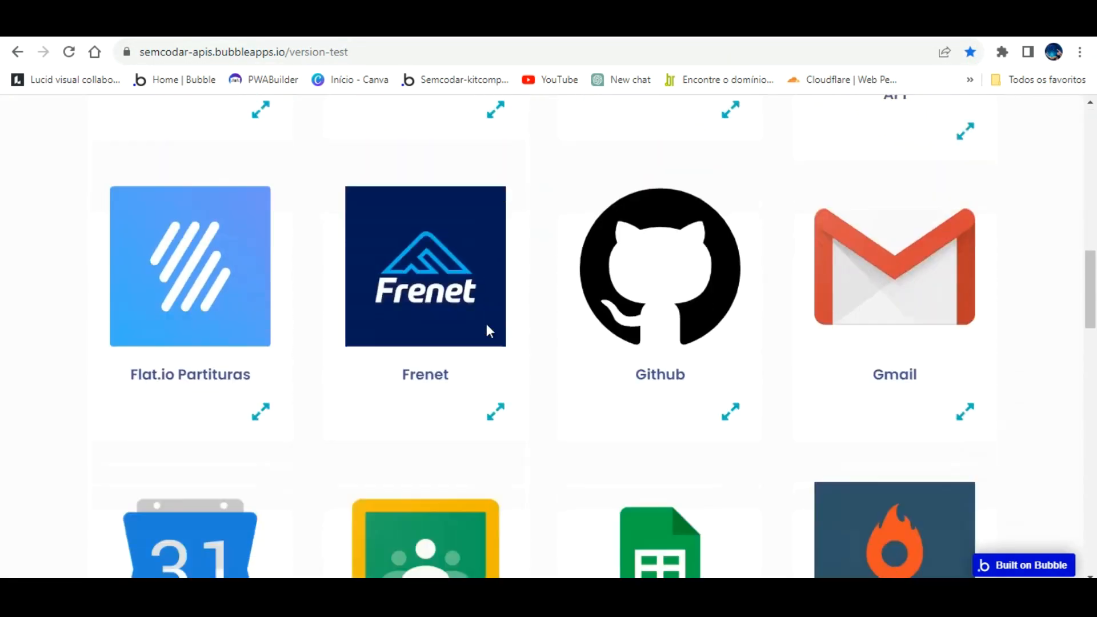
scroll(487, 332, "down", 6)
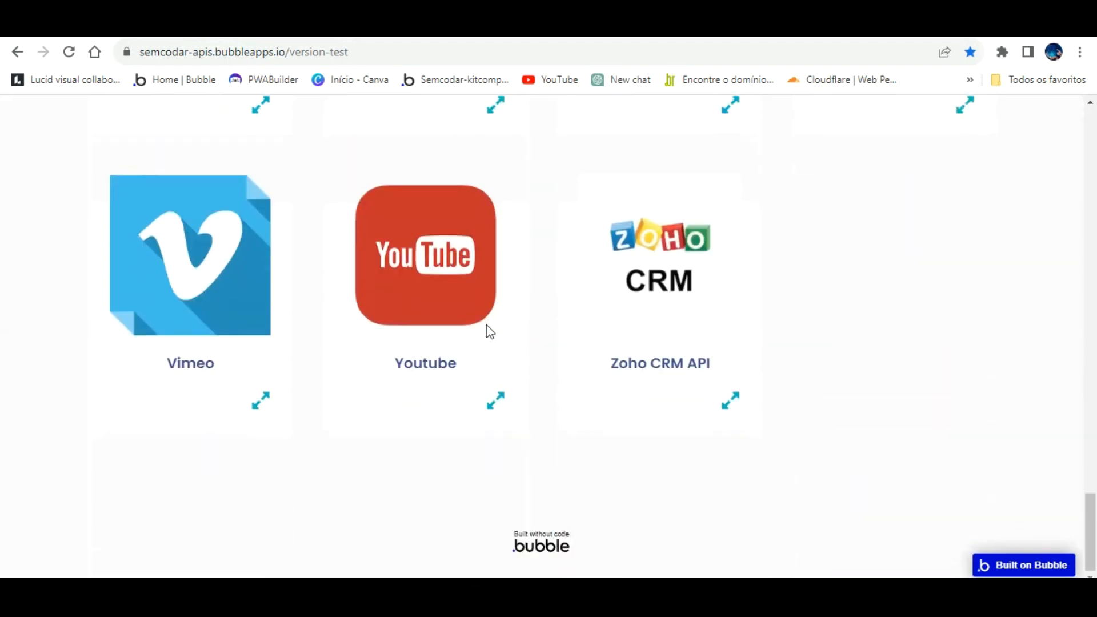
scroll(602, 417, "up", 20)
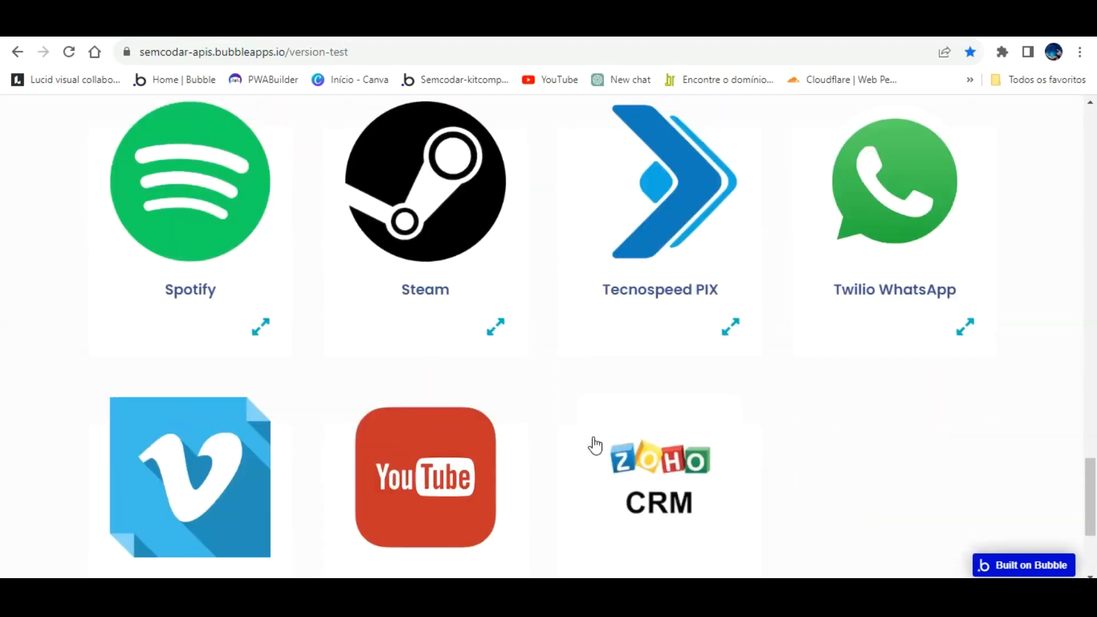
scroll(597, 449, "up", 1)
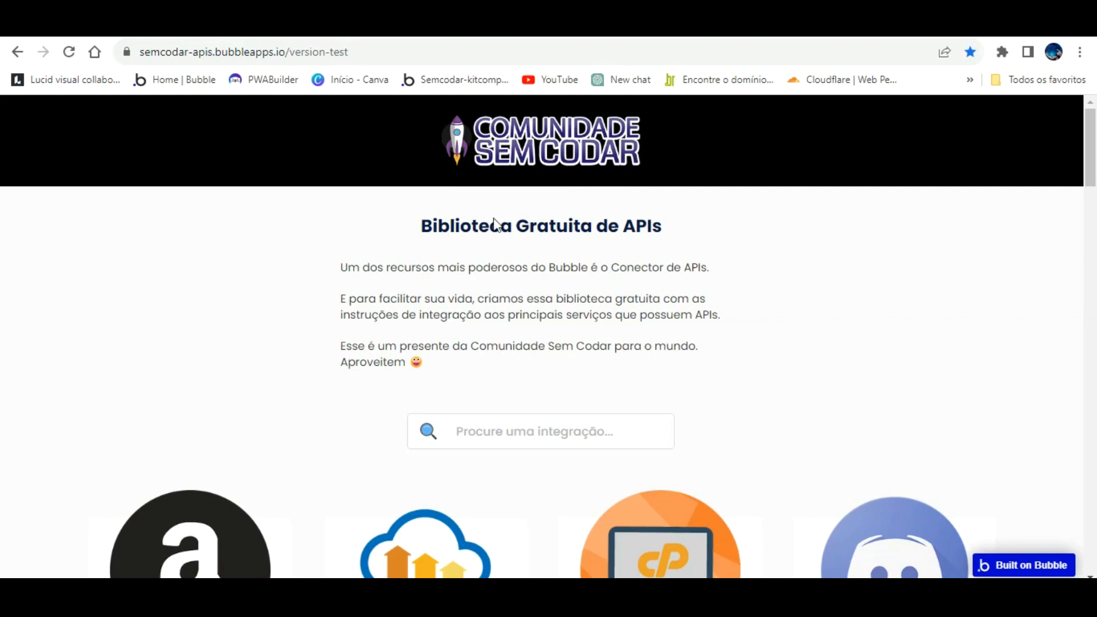
scroll(534, 338, "down", 10)
scroll(534, 341, "down", 10)
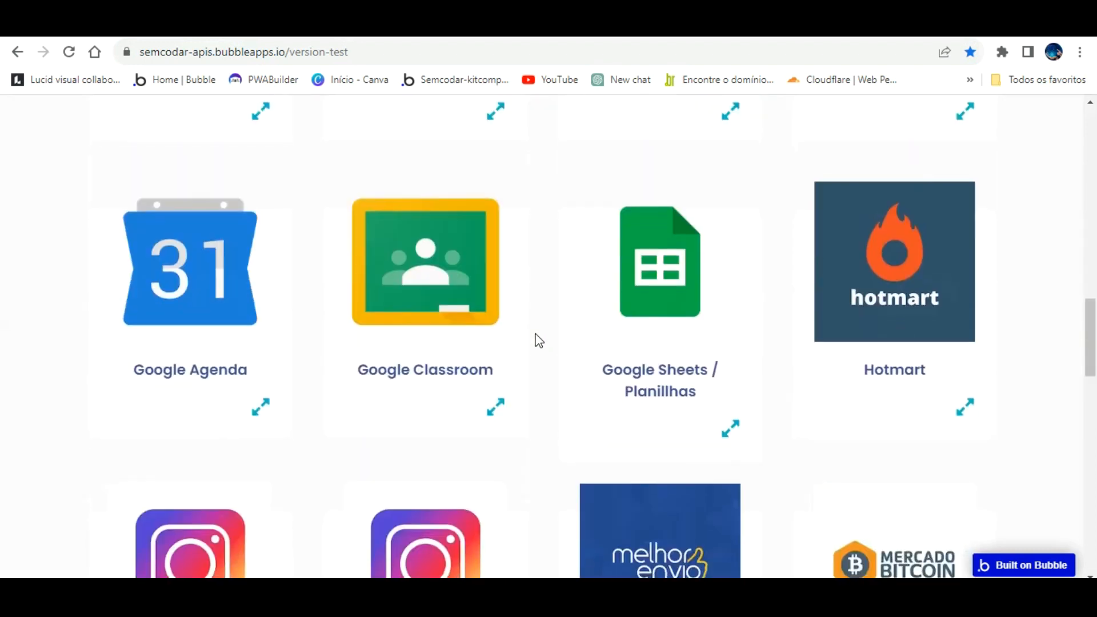
- Reopen and reread the Google Sheets / Planilhas integration instructions
left_click(633, 251)
scroll(560, 349, "down", 4)
scroll(560, 351, "down", 5)
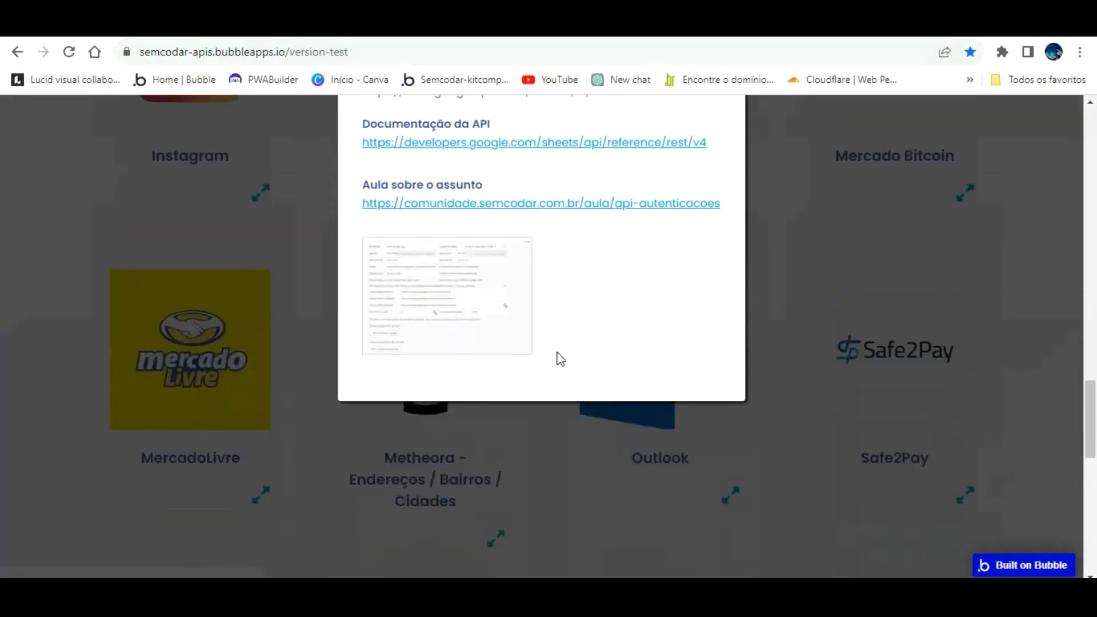
scroll(559, 357, "up", 3)
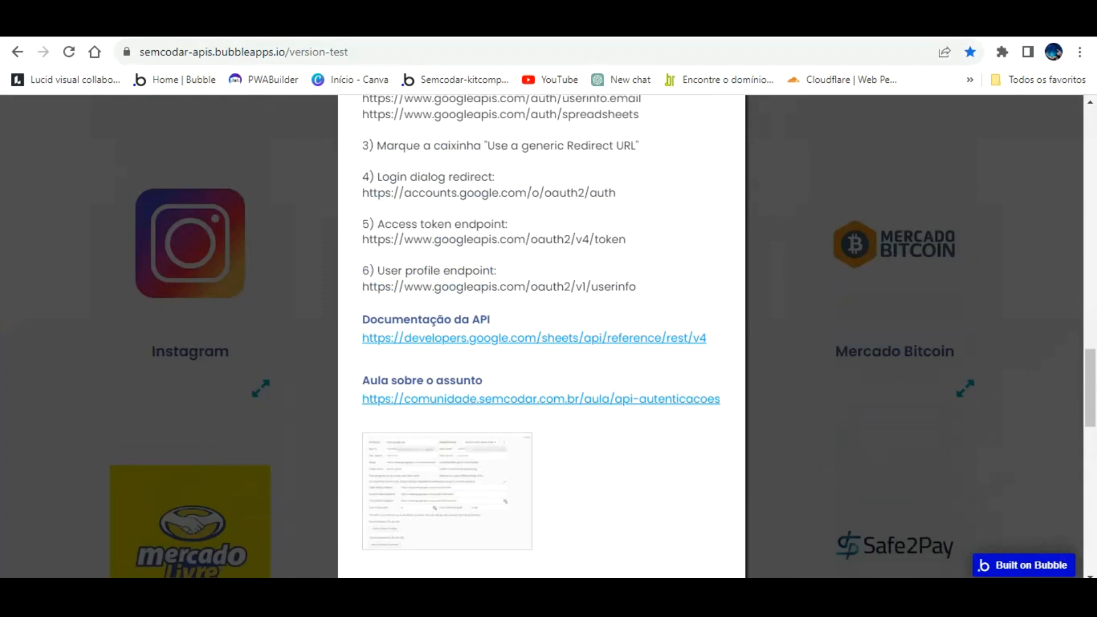
- Return to Bubble's API Connector showing the Integração Google Sheet default 'API Call'
key("ctrl+Tab")
scroll(591, 349, "up", 4)
scroll(617, 349, "down", 7)
scroll(642, 346, "down", 1)
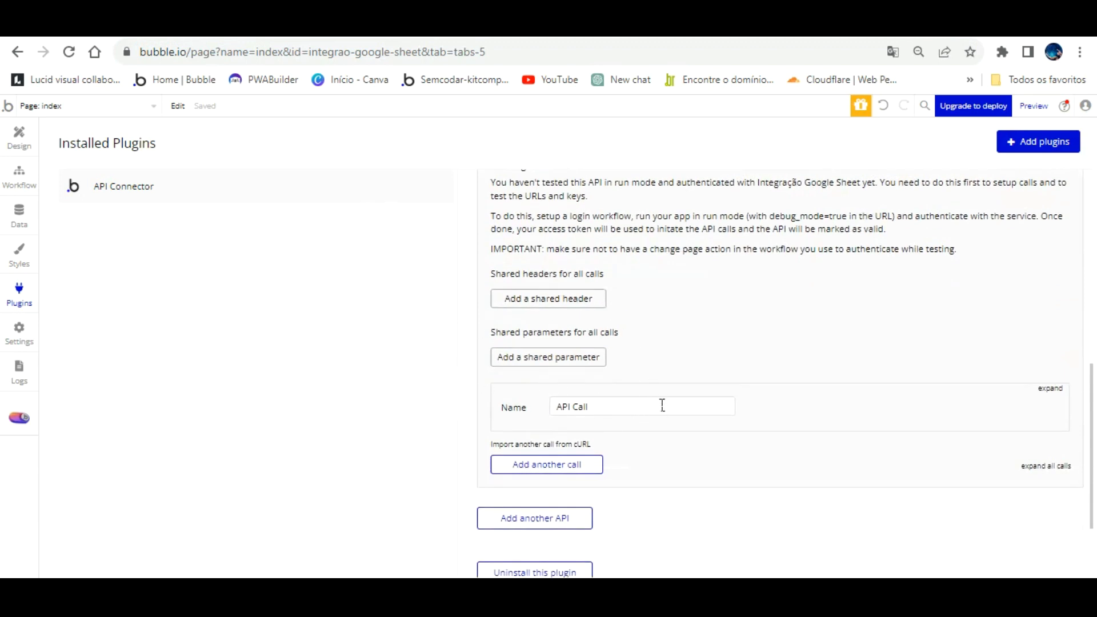
- Check the Integração Google Sheet OAuth2 endpoints and key paths 'id'/'email', then return to Design
scroll(671, 426, "up", 7)
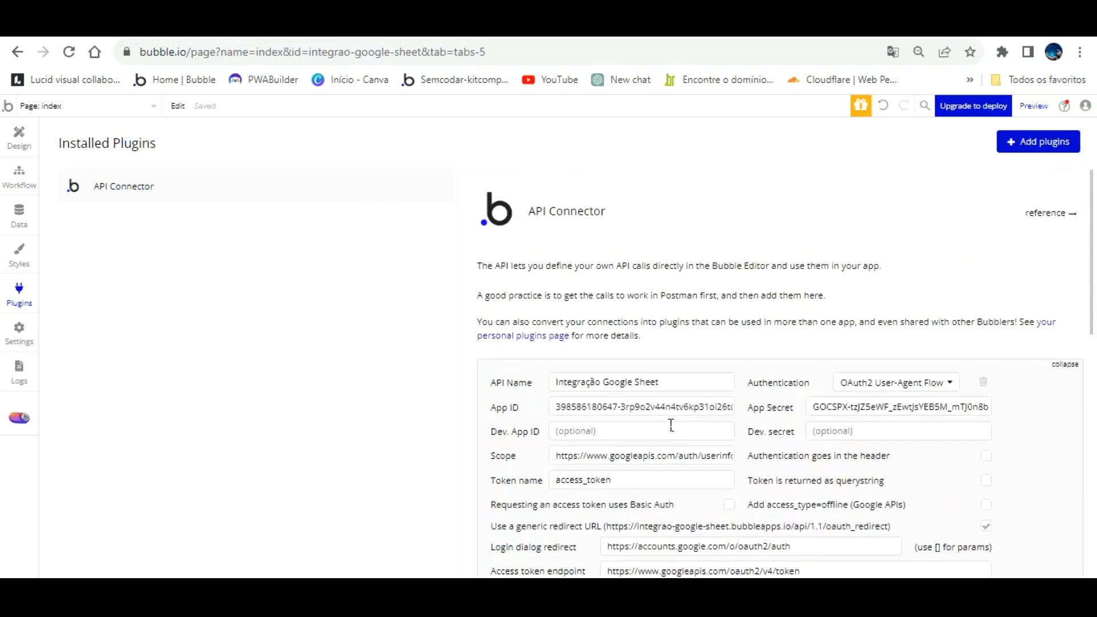
scroll(685, 425, "down", 7)
scroll(749, 426, "up", 7)
scroll(811, 320, "down", 9)
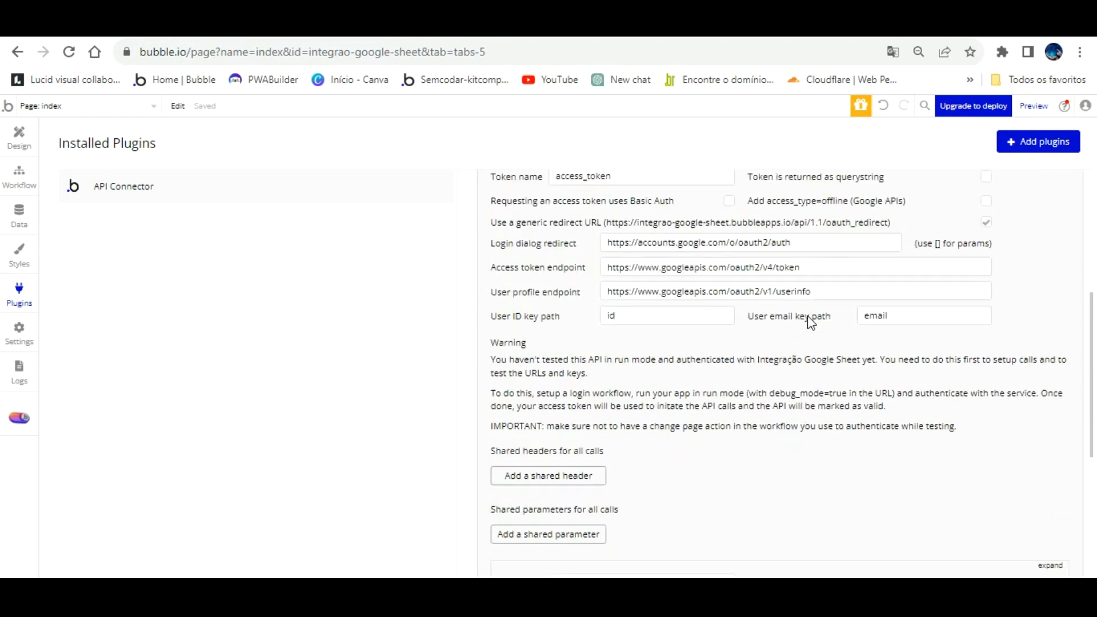
scroll(803, 316, "up", 5)
scroll(802, 318, "up", 2)
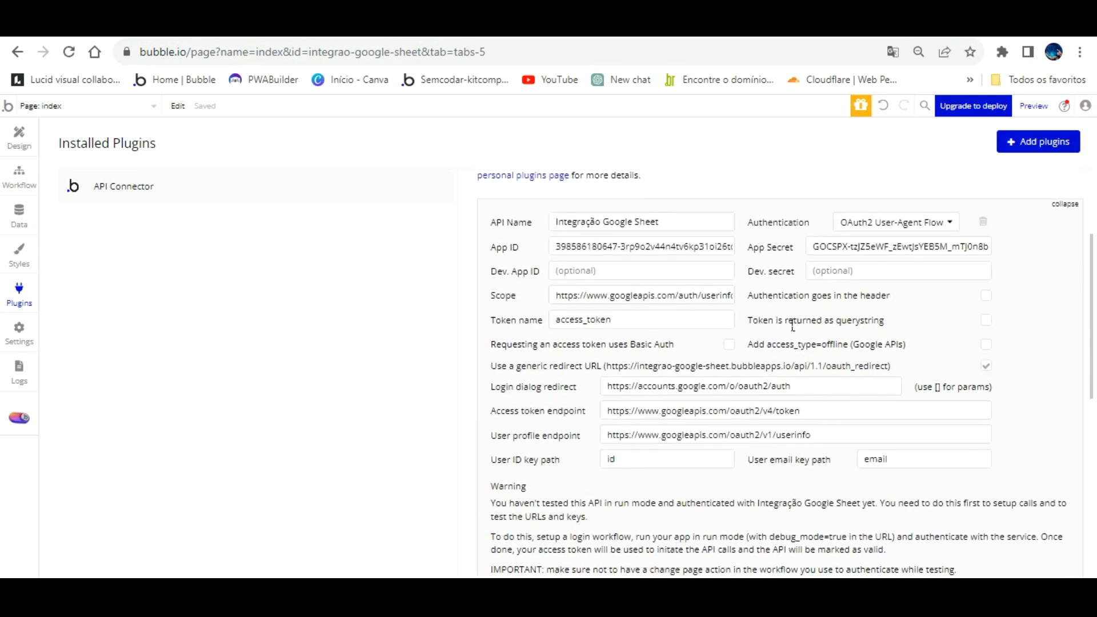
scroll(717, 322, "up", 3)
scroll(712, 321, "down", 6)
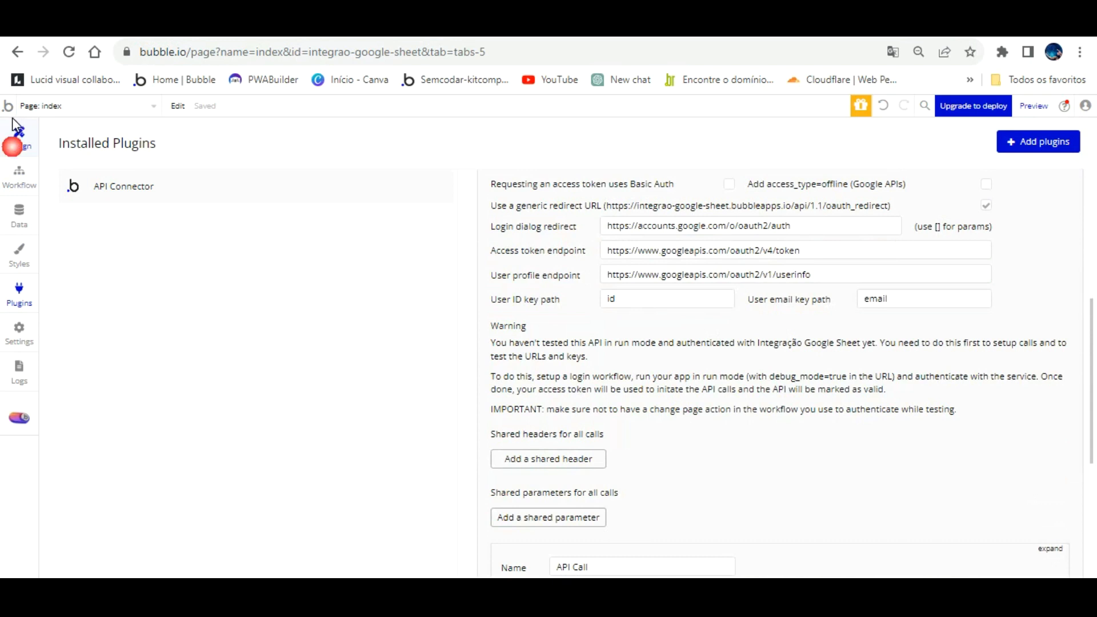
left_click(12, 142)
- Place the centred-logo Header component at the top of the index page
left_click(571, 225)
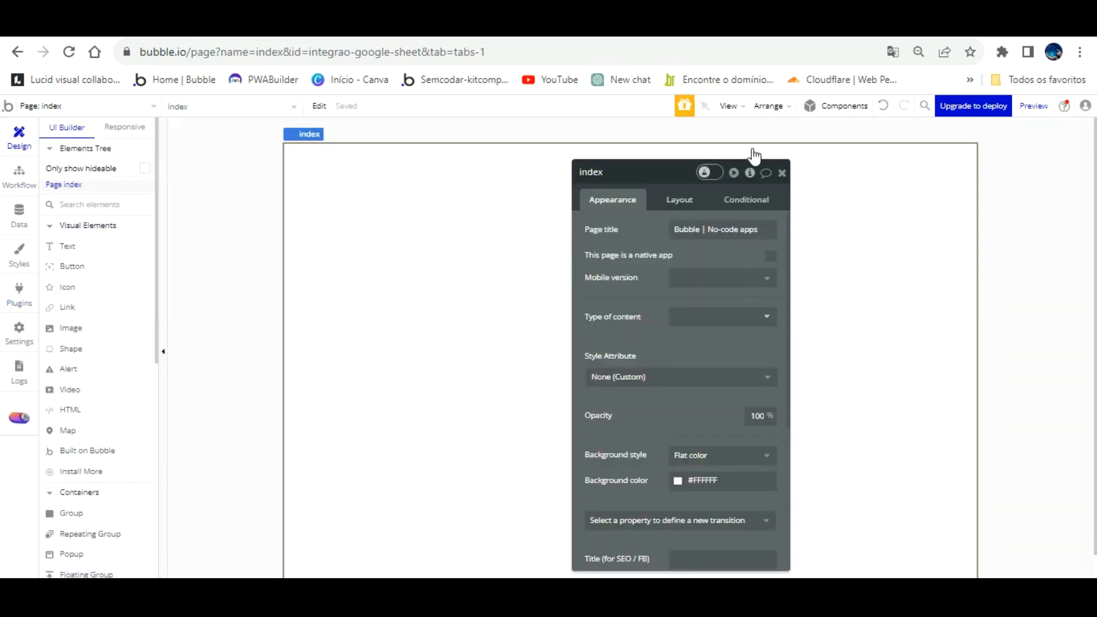
left_click(782, 173)
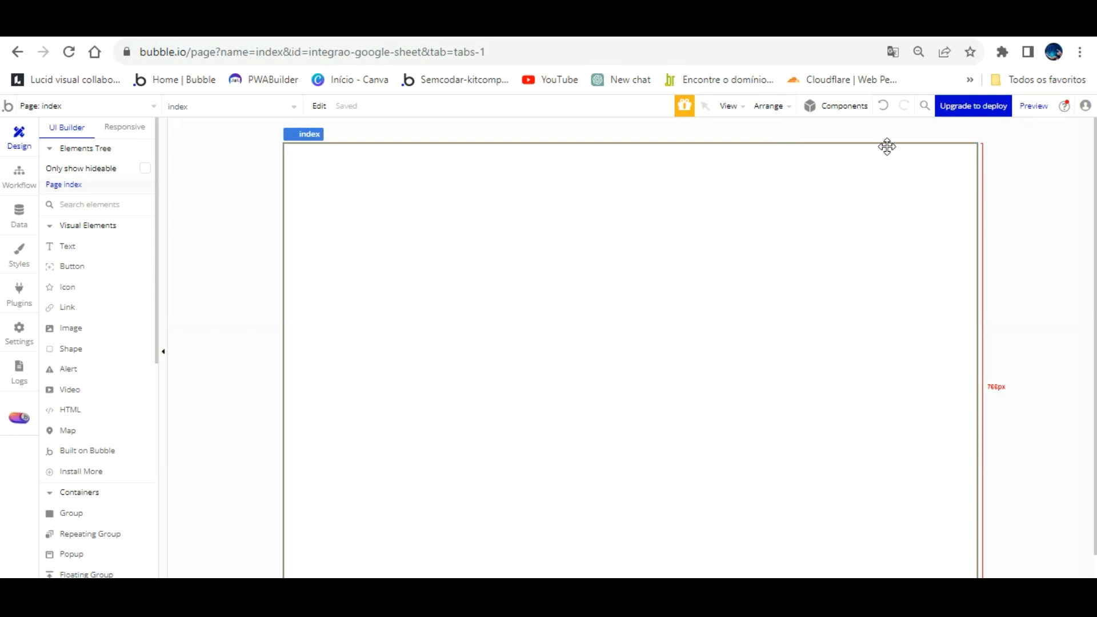
left_click(839, 108)
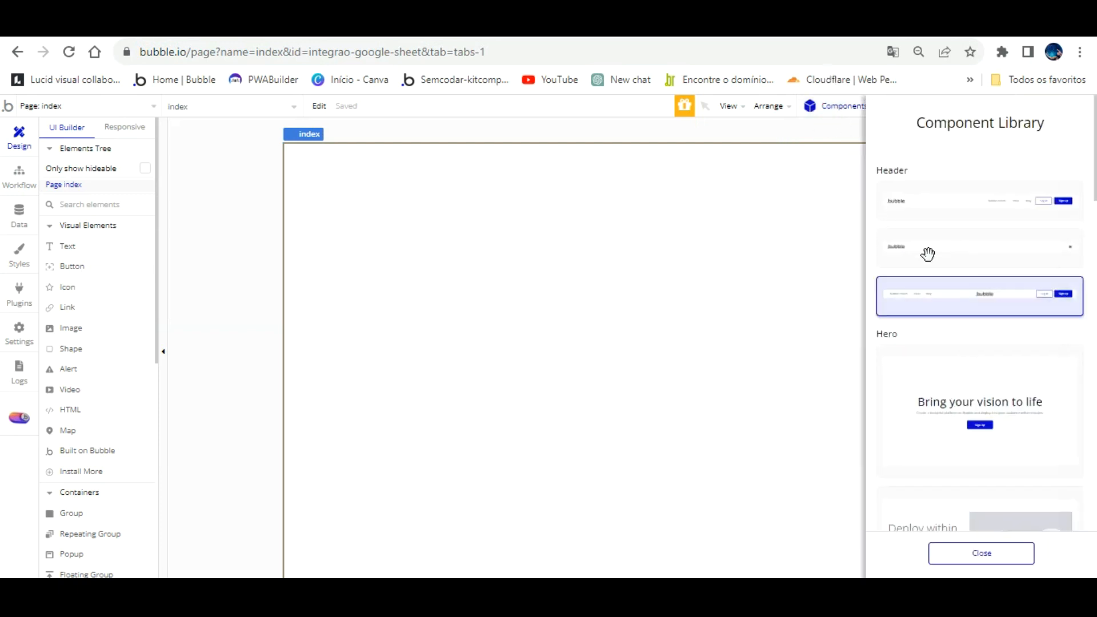
left_click(995, 274)
left_click(482, 174)
left_click_drag(655, 282, 663, 291)
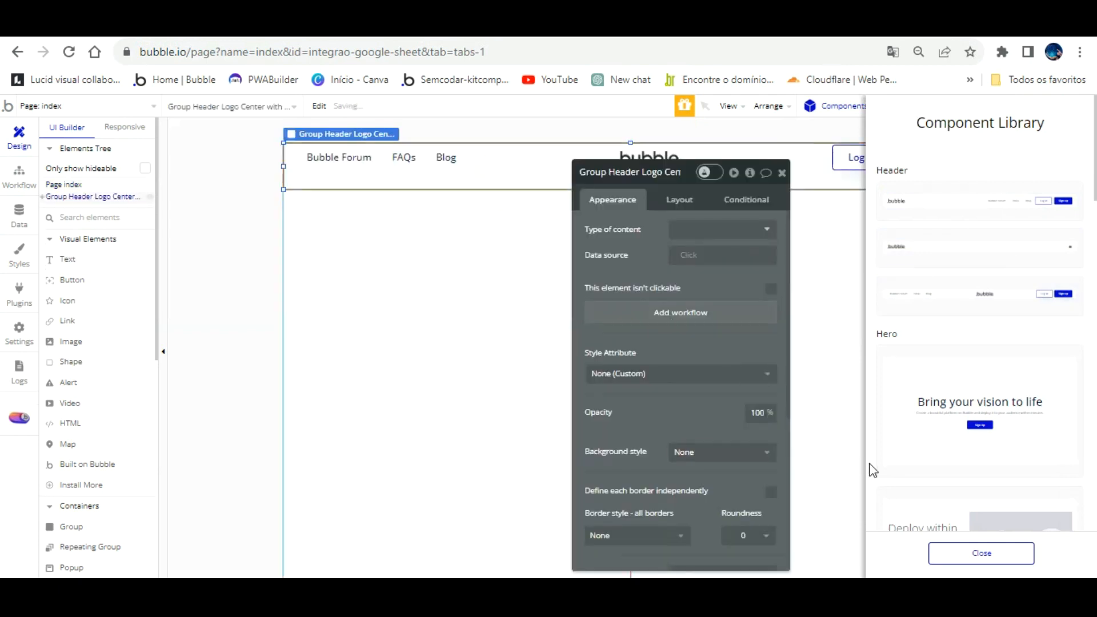
left_click(946, 551)
- Start a click workflow for the header's Log in button
left_click(859, 221)
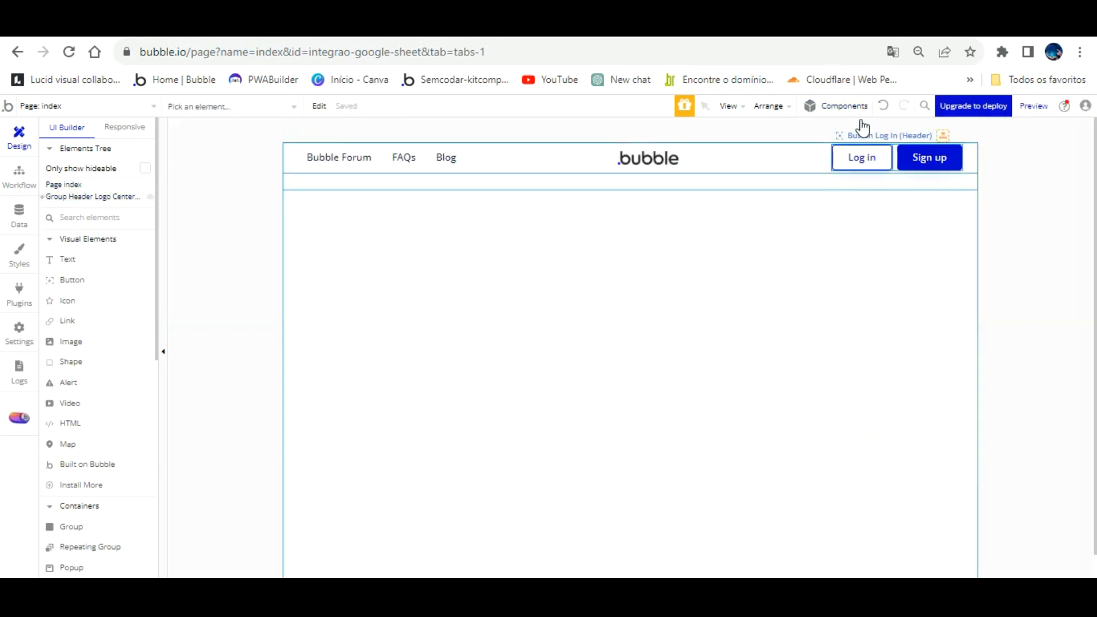
left_click(860, 155)
left_click(600, 288)
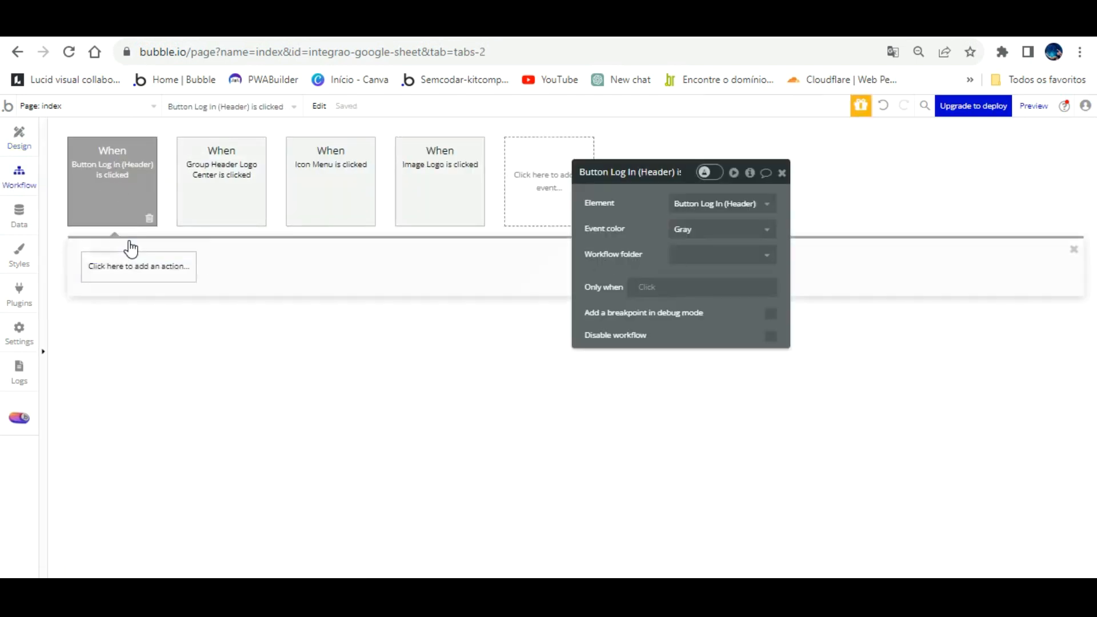
- Make Log in run Signup/login with a social network via API - Integração Google Sheet, then preview in debug mode
left_click(128, 261)
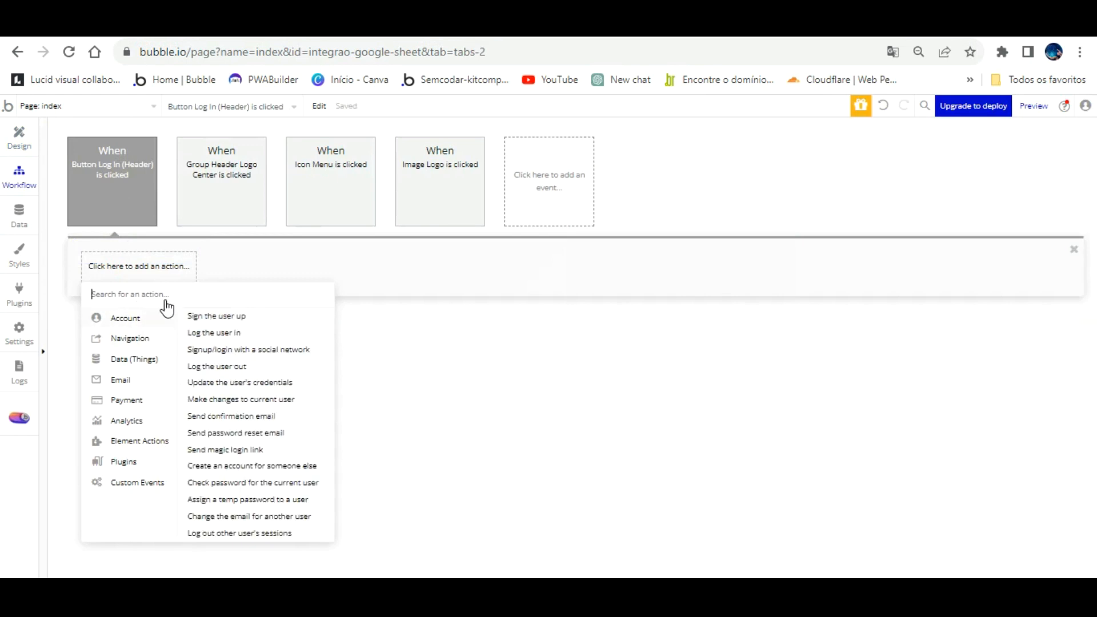
left_click(221, 348)
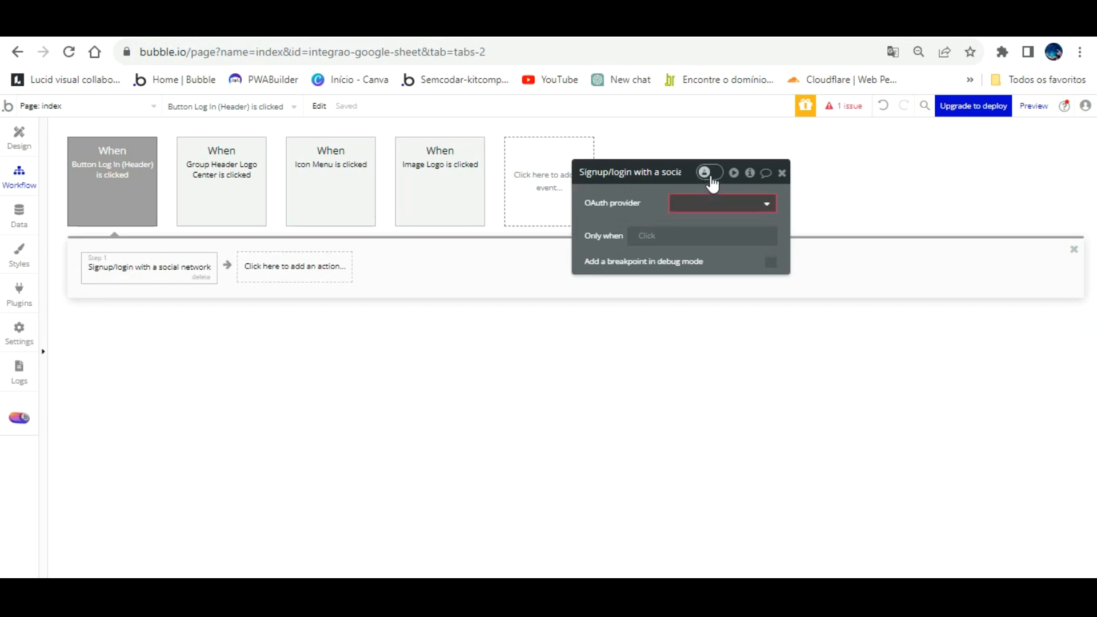
left_click(720, 200)
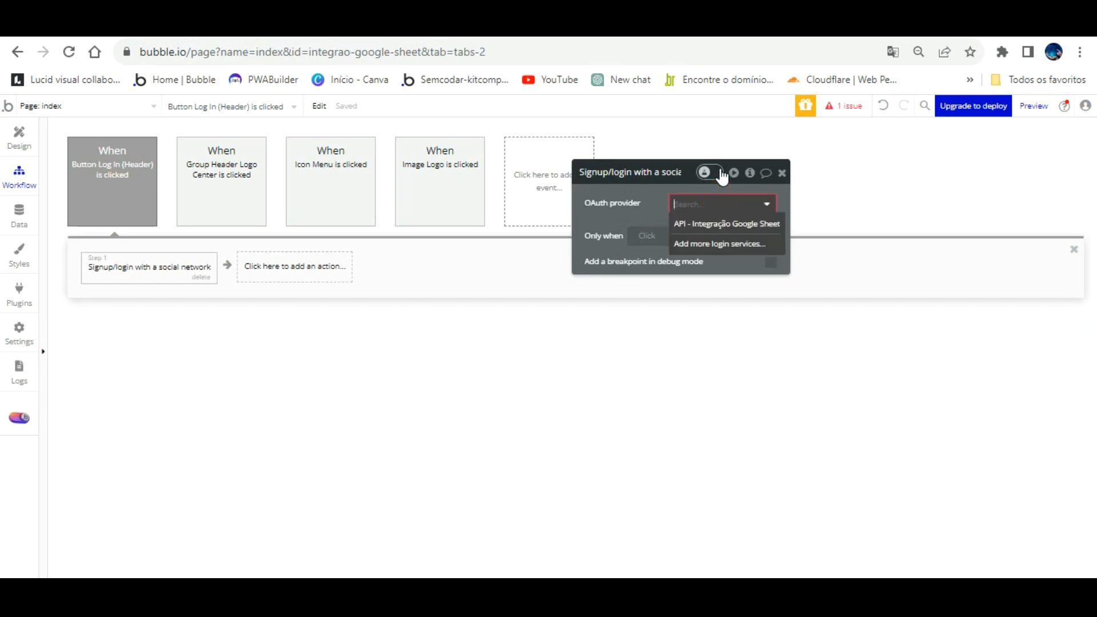
left_click(721, 224)
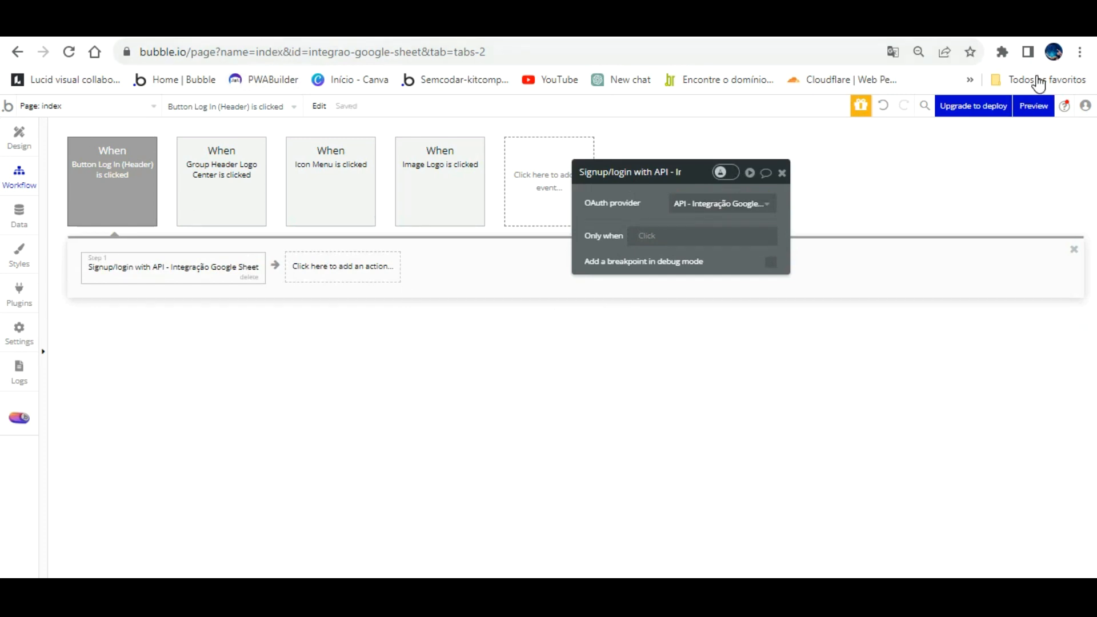
left_click(1034, 106)
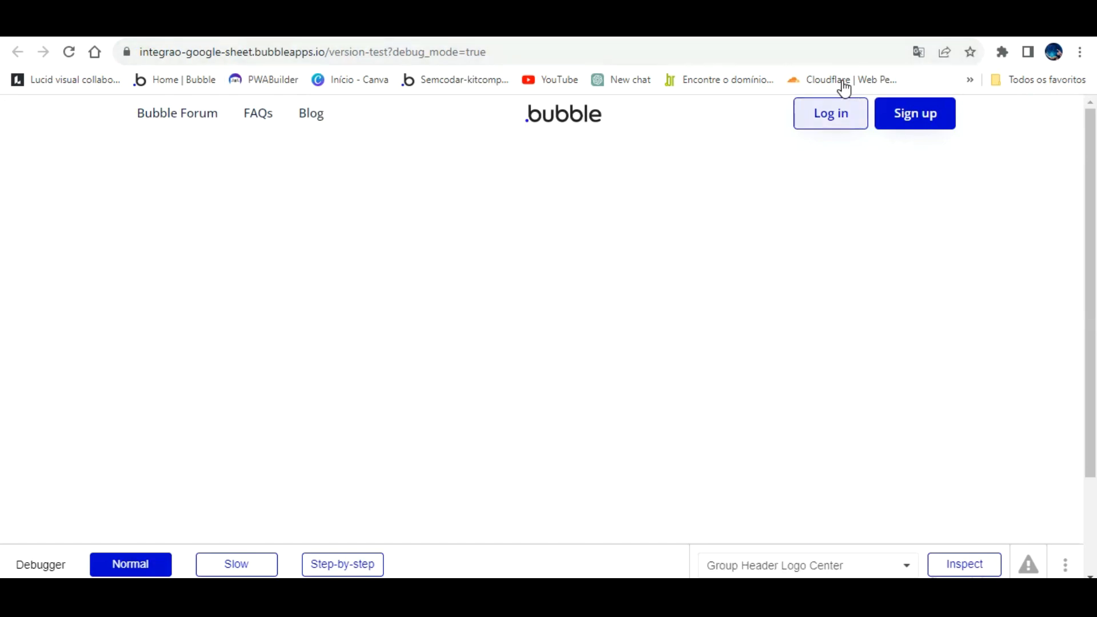
left_click(841, 107)
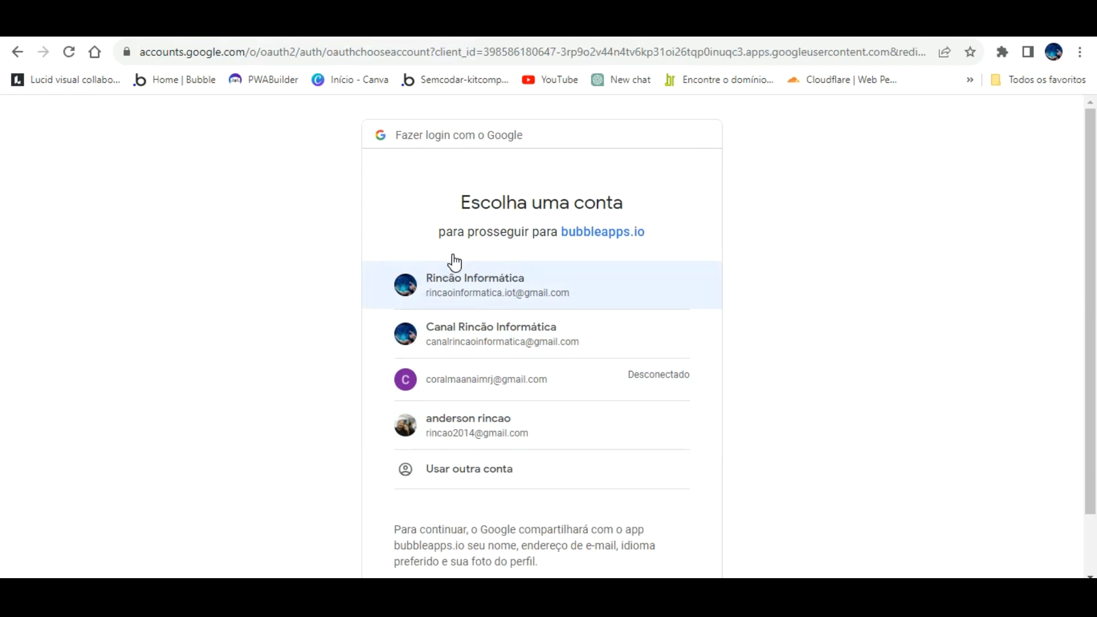
- Choose the first Google account and proceed past the warning to unverified bubbleapps.io
left_click(485, 267)
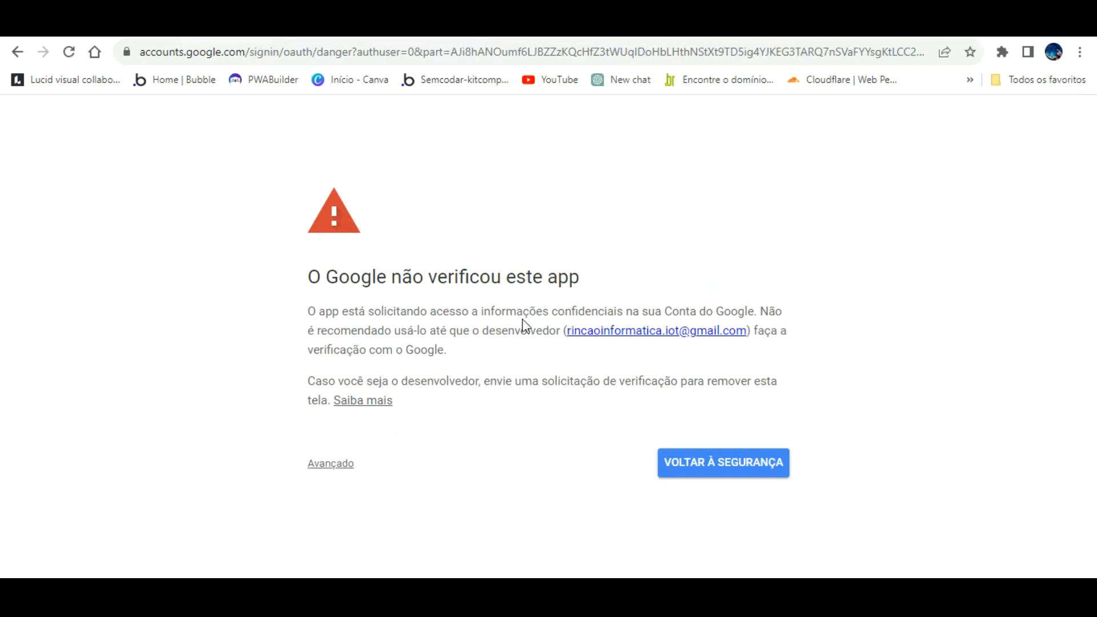
left_click(328, 444)
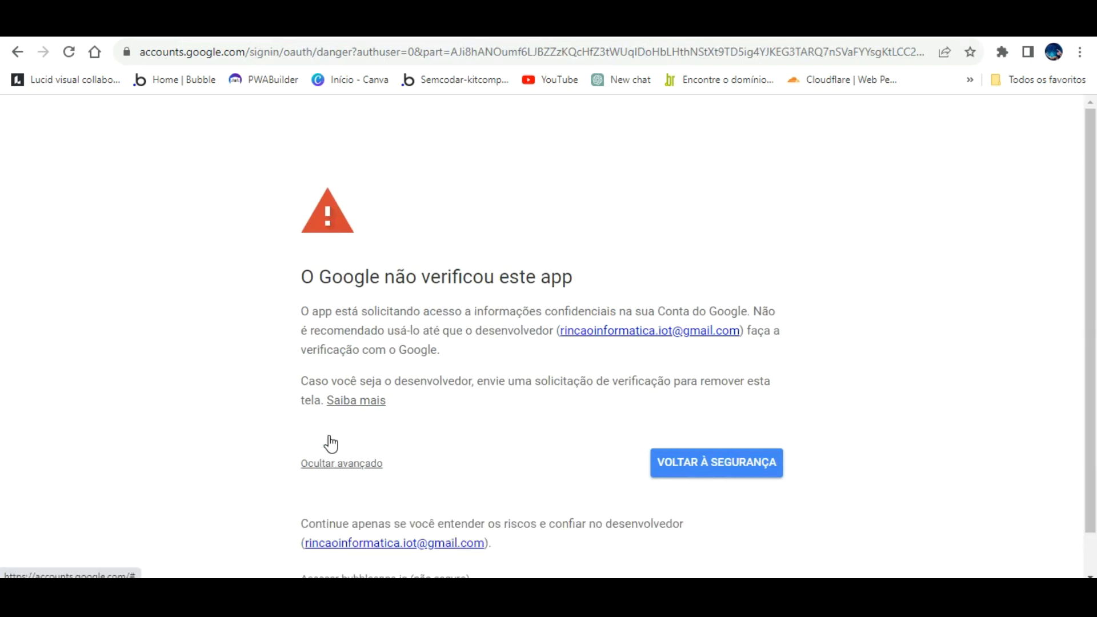
scroll(431, 473, "down", 1)
left_click(380, 533)
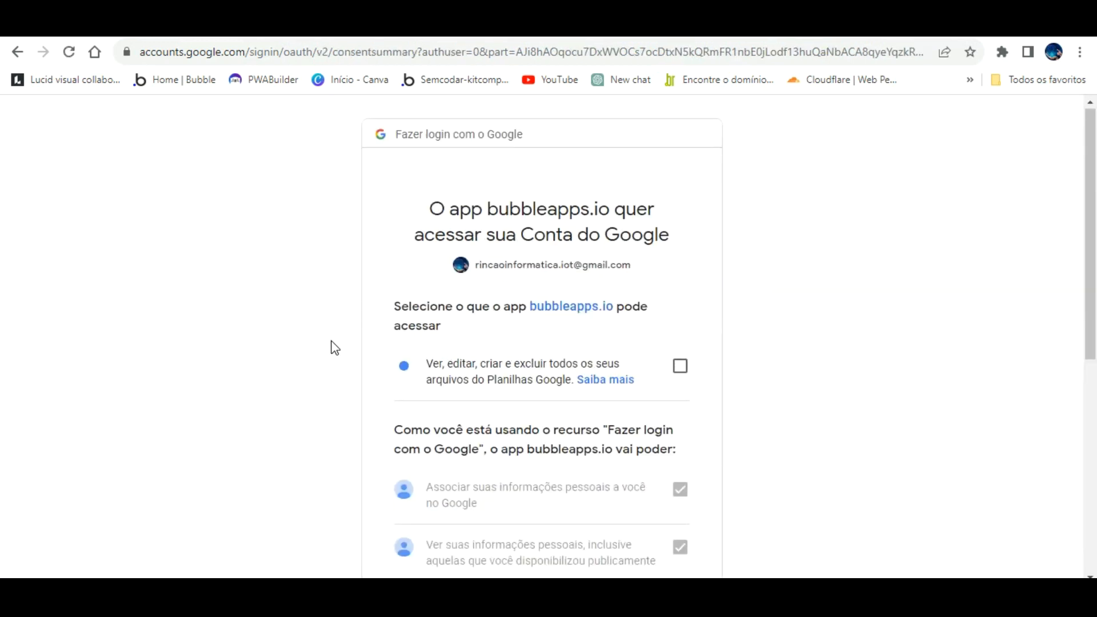
- Tick the Google Sheets file access permission and confirm with Continuar
scroll(334, 348, "down", 7)
scroll(350, 366, "up", 7)
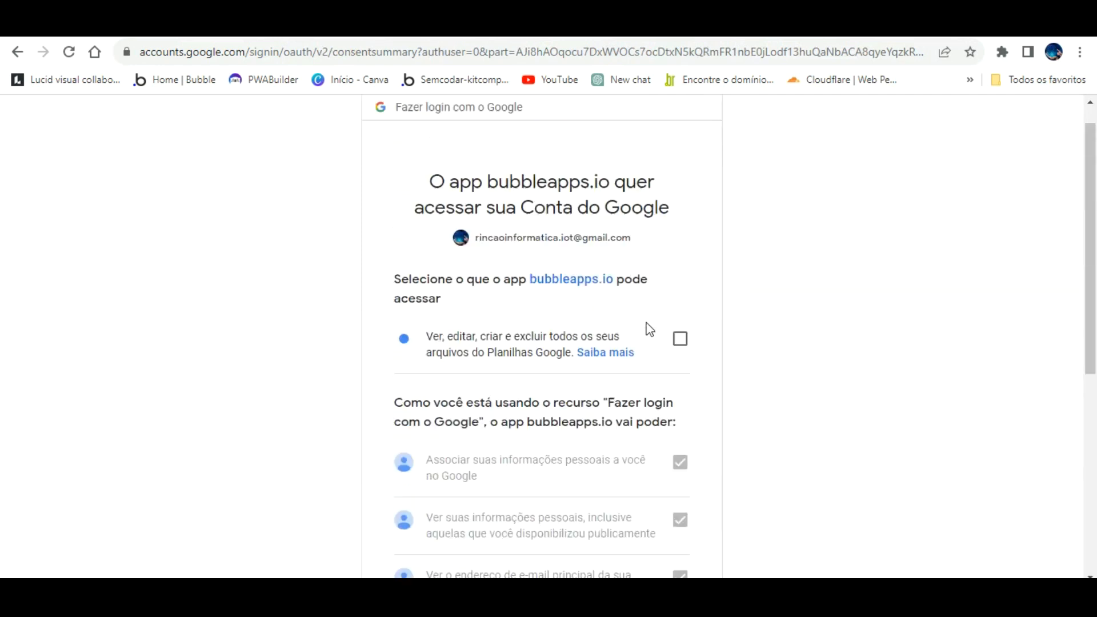
scroll(650, 329, "up", 1)
left_click(680, 365)
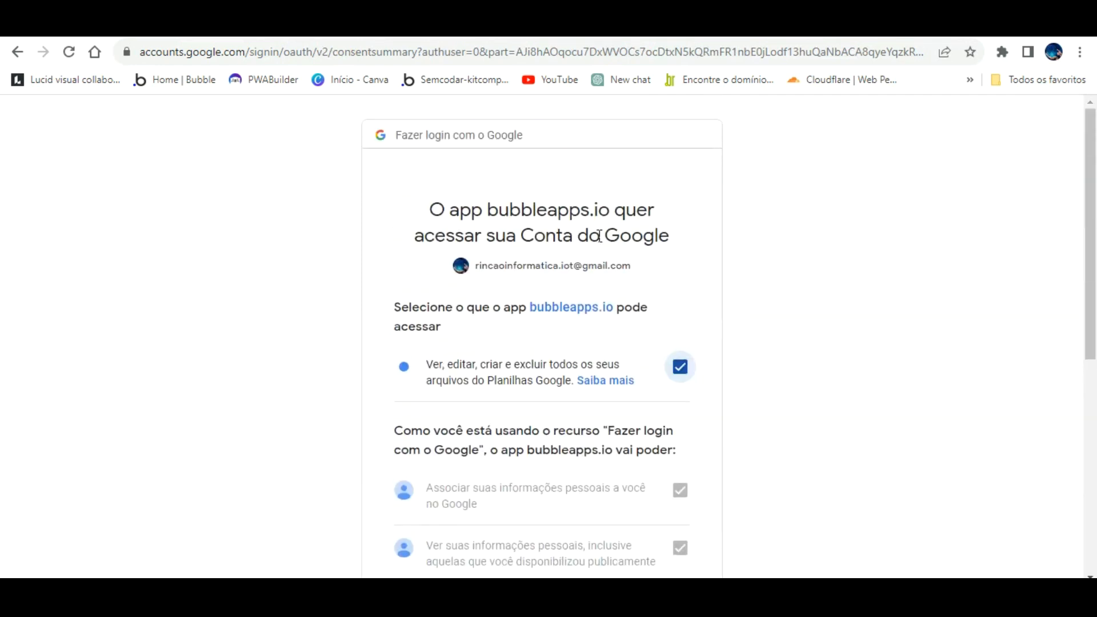
scroll(590, 260, "down", 3)
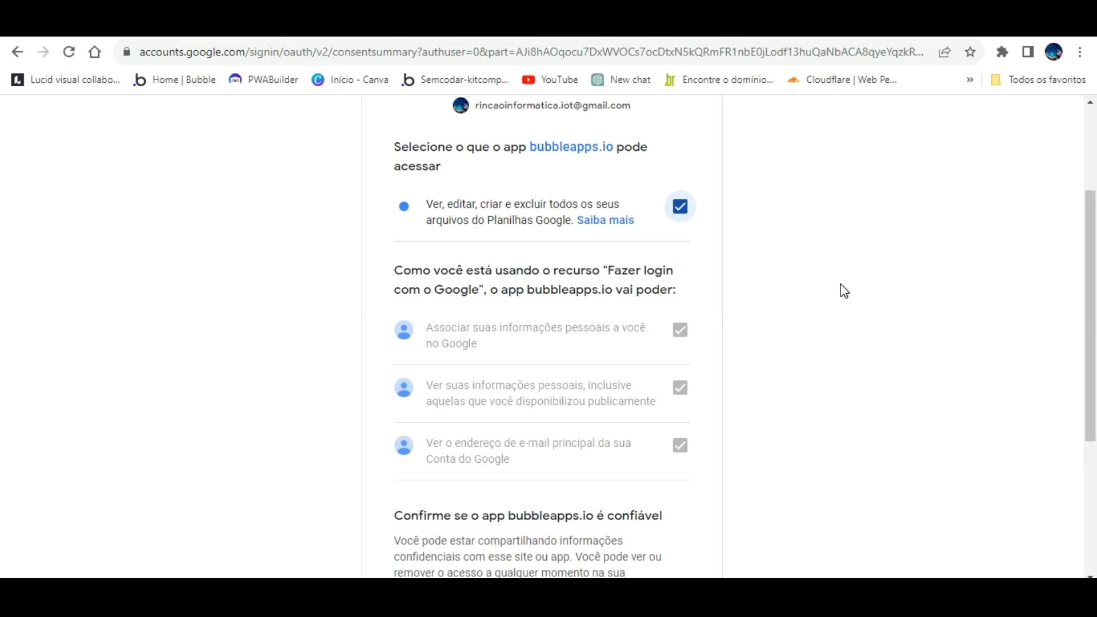
scroll(835, 297, "down", 4)
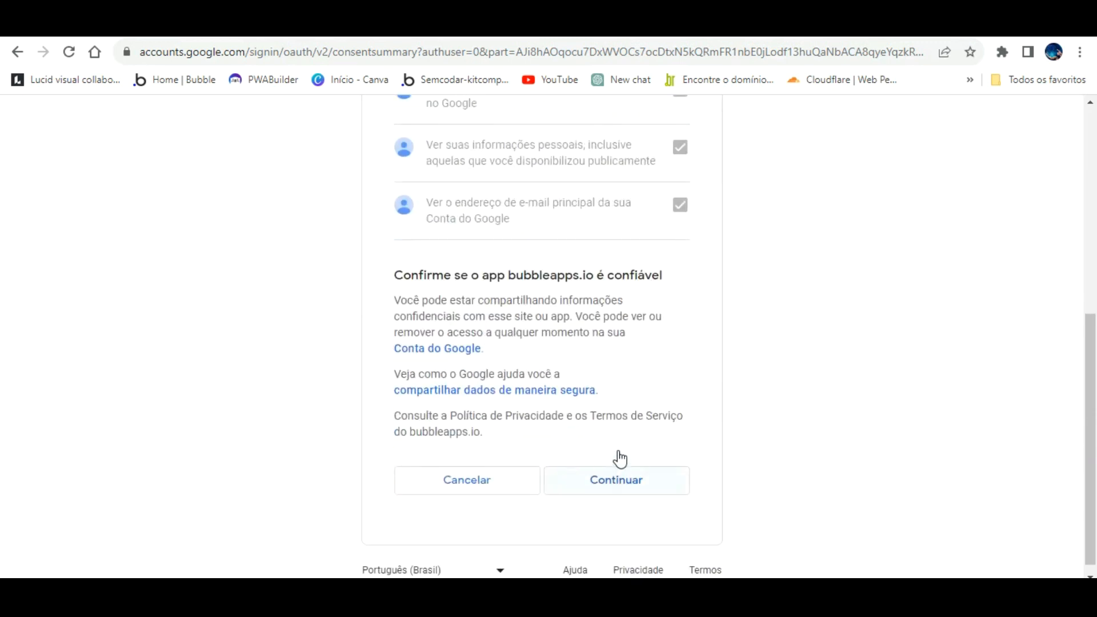
left_click(620, 461)
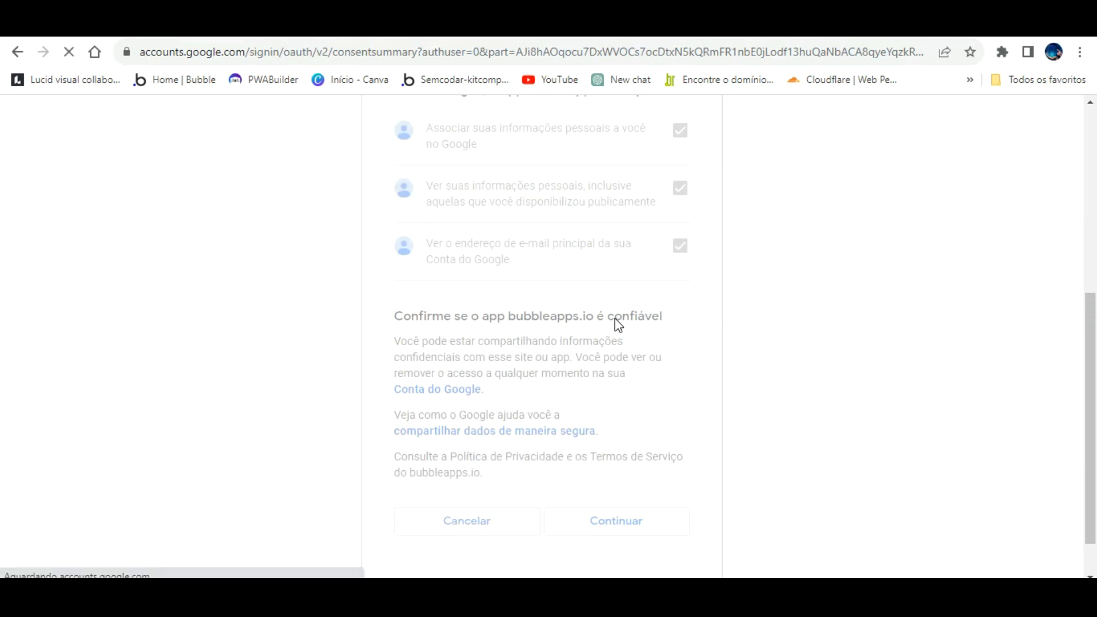
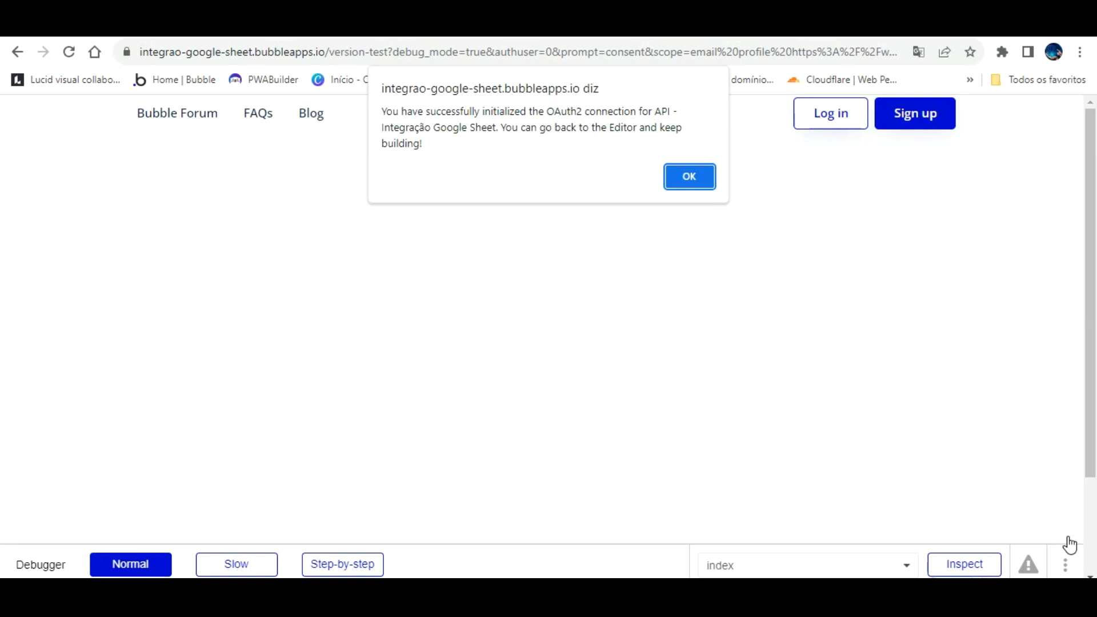
- Close the Integração Google Sheet API OAuth2 success alert and go to the spreadsheet tab
key("Return")
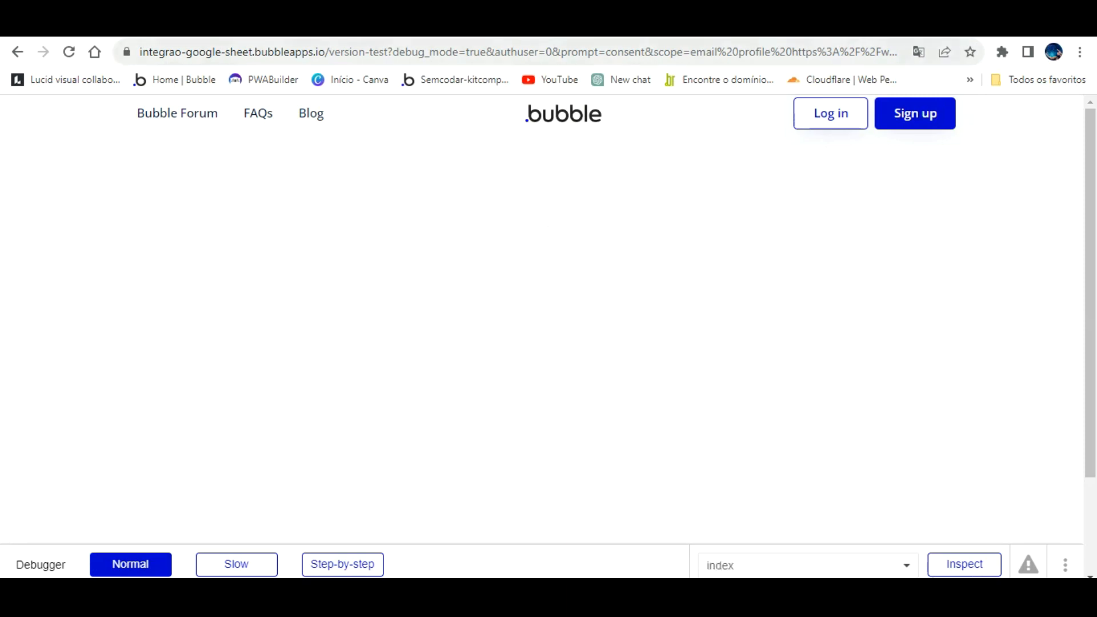
left_click(448, 28)
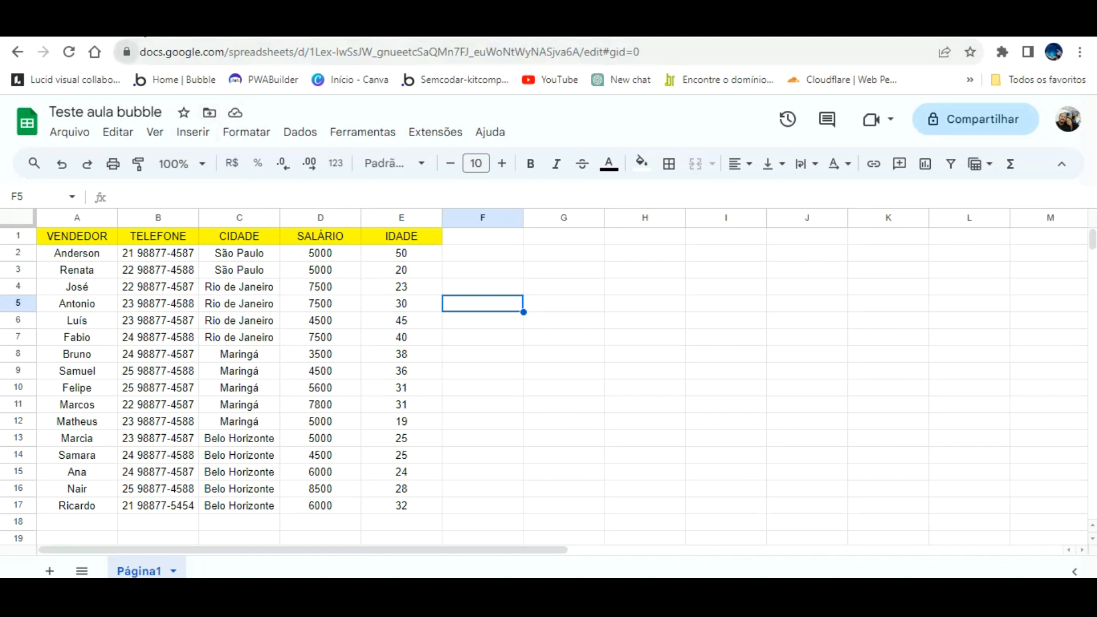
- In Word, replace the pasted sheet URL under 'Id da planilha' with just the spreadsheet ID
left_click_drag(139, 51, 640, 52)
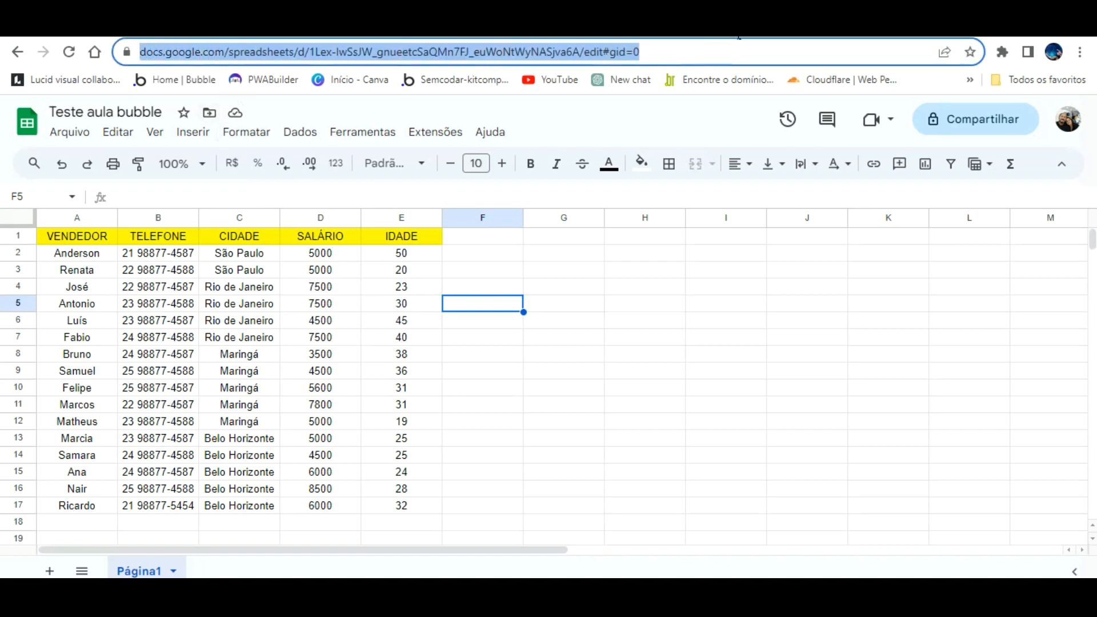
left_click(616, 593)
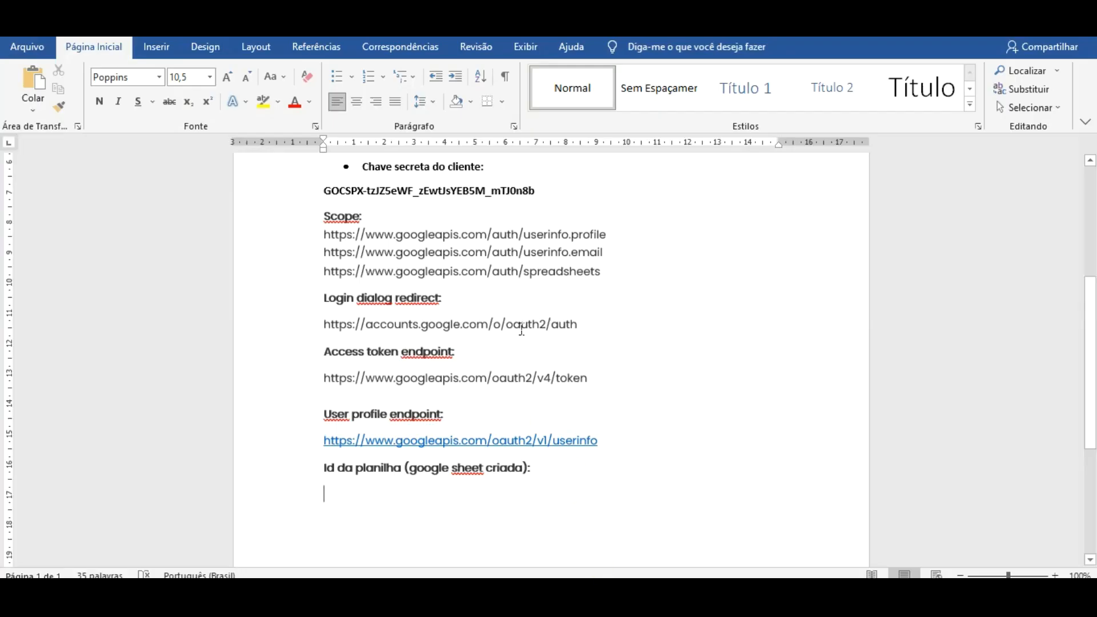
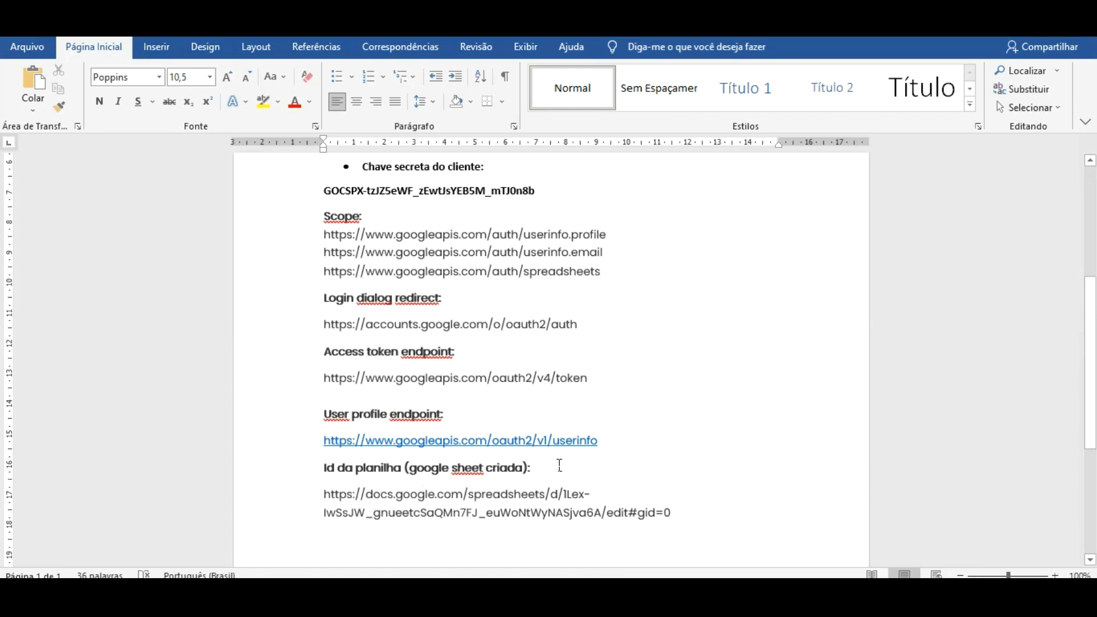
left_click_drag(567, 466, 595, 481)
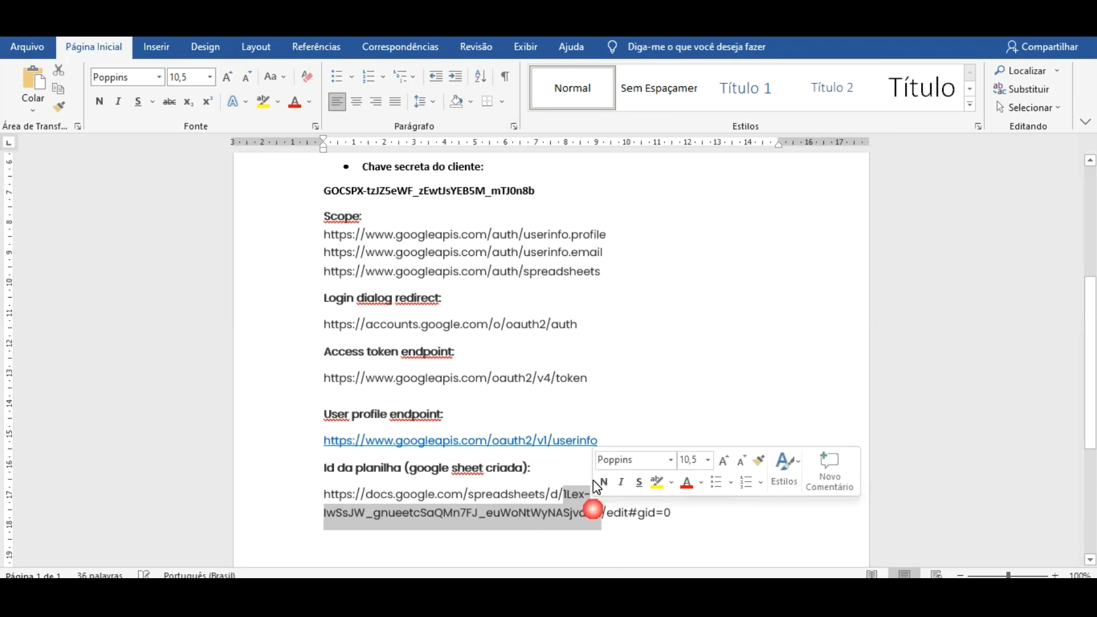
right_click(577, 482)
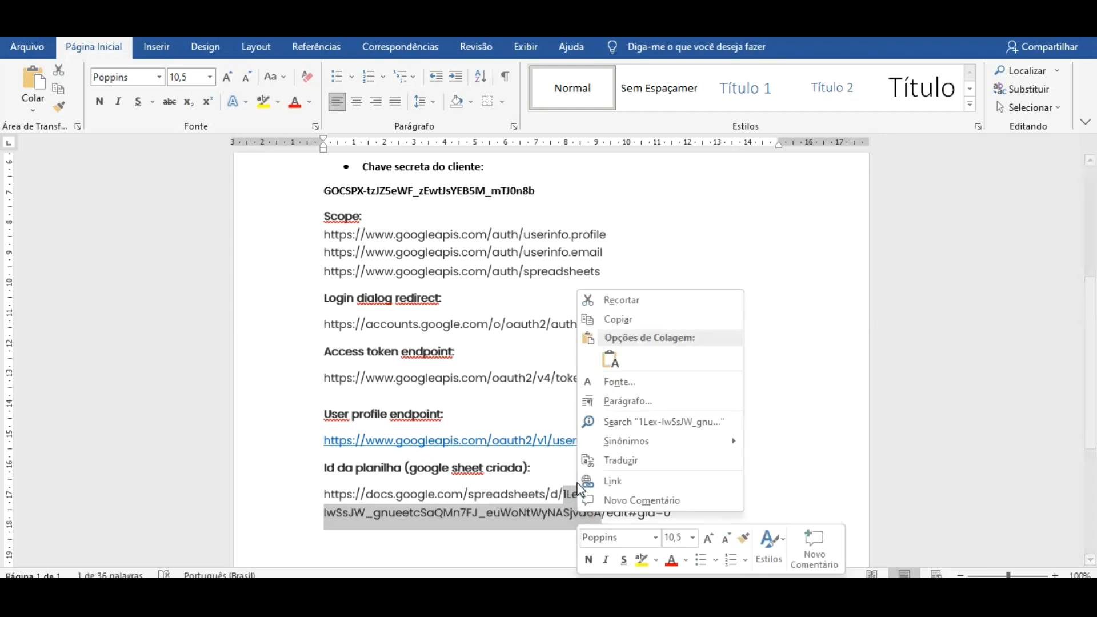
left_click(631, 297)
left_click_drag(639, 495, 281, 483)
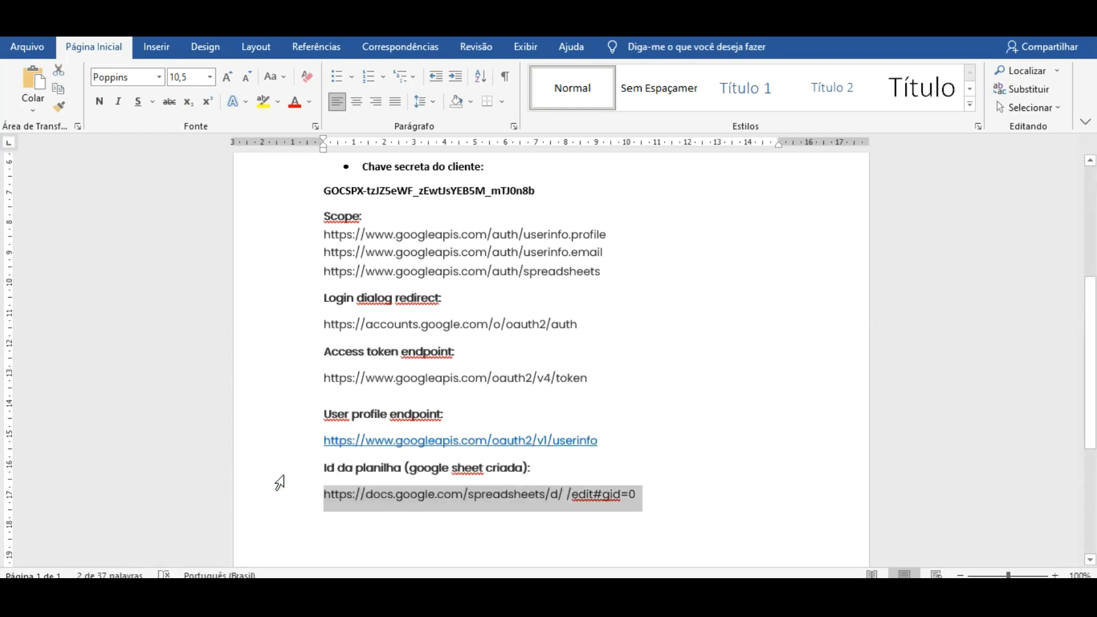
key("ctrl+v")
left_click(405, 494)
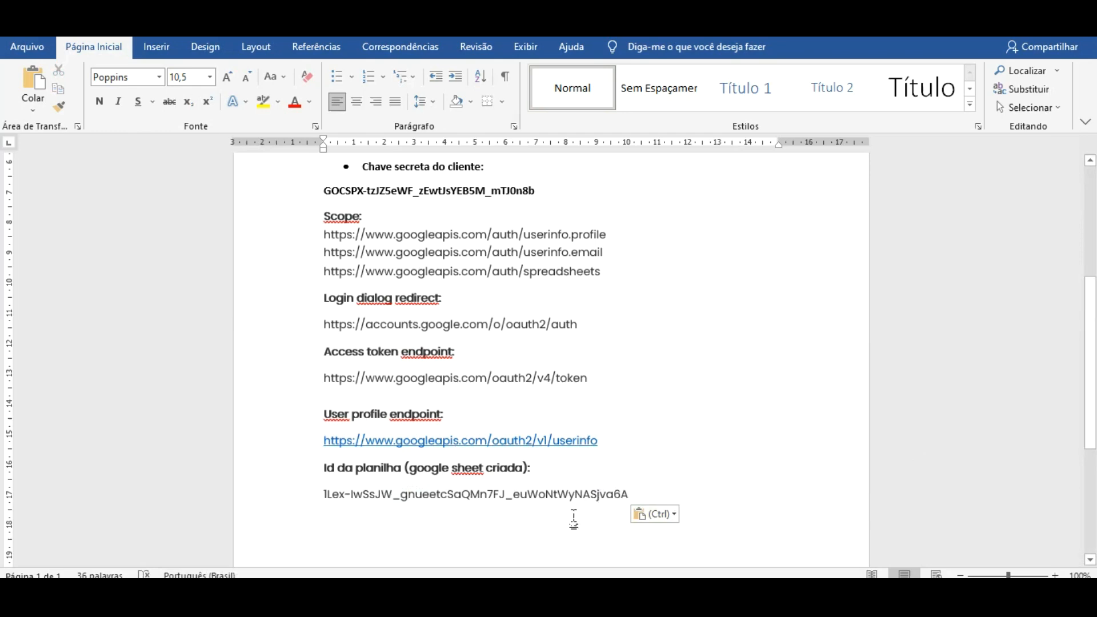
left_click(655, 596)
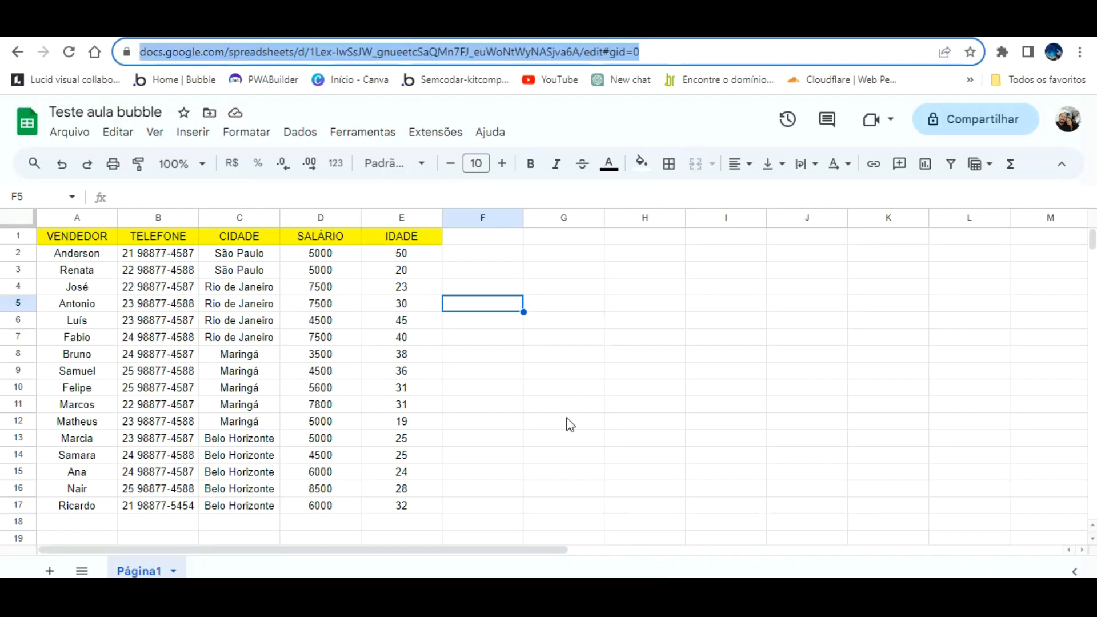
- In the API Connector plugin, rename the call 'API Call' to 'Visualizar dados sheet'
left_click(105, 25)
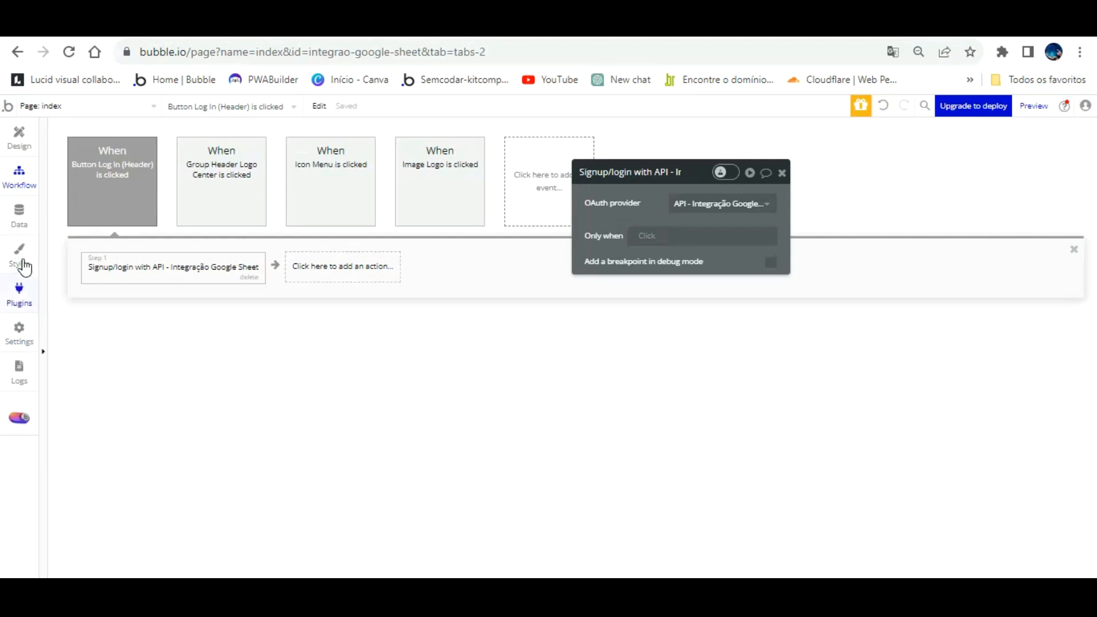
left_click(19, 279)
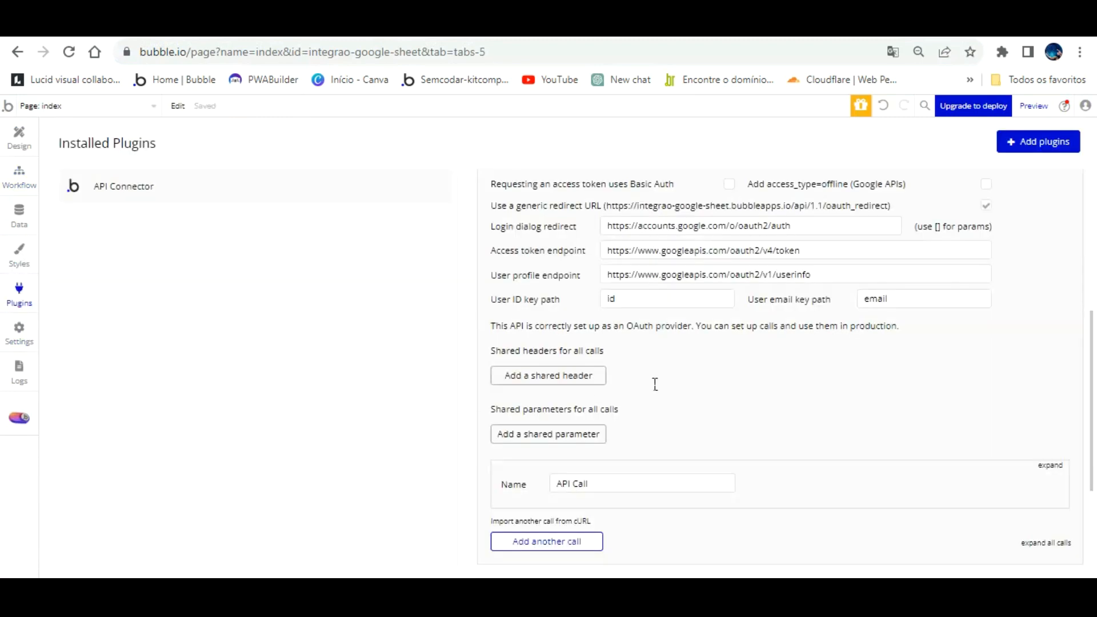
scroll(769, 410, "down", 3)
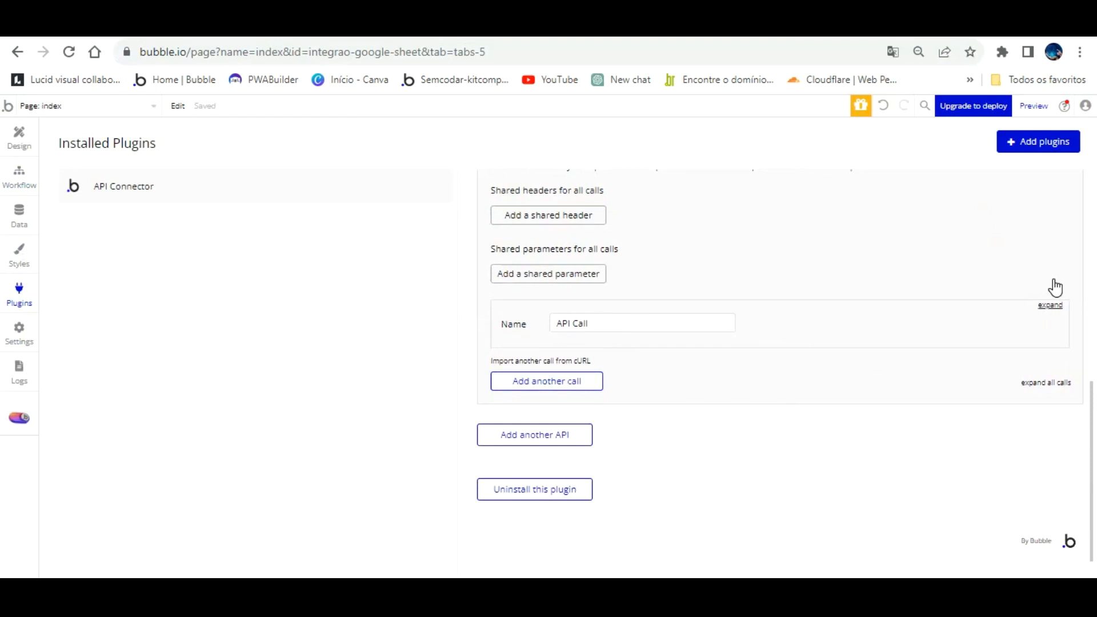
left_click(1051, 305)
left_click_drag(620, 323, 463, 332)
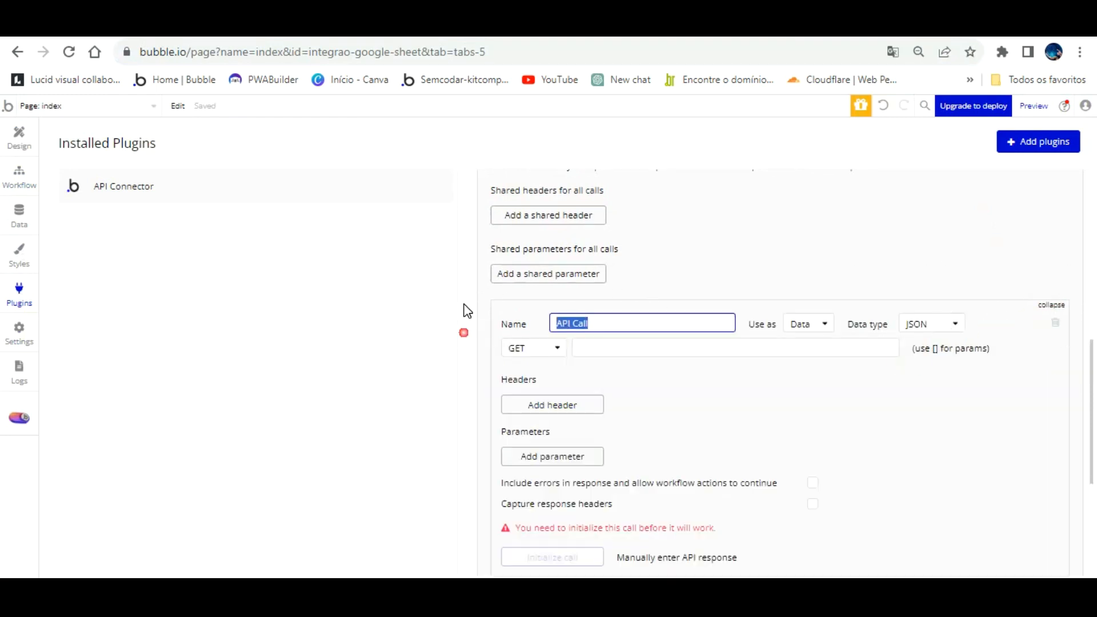
type("Visualizar dados plan")
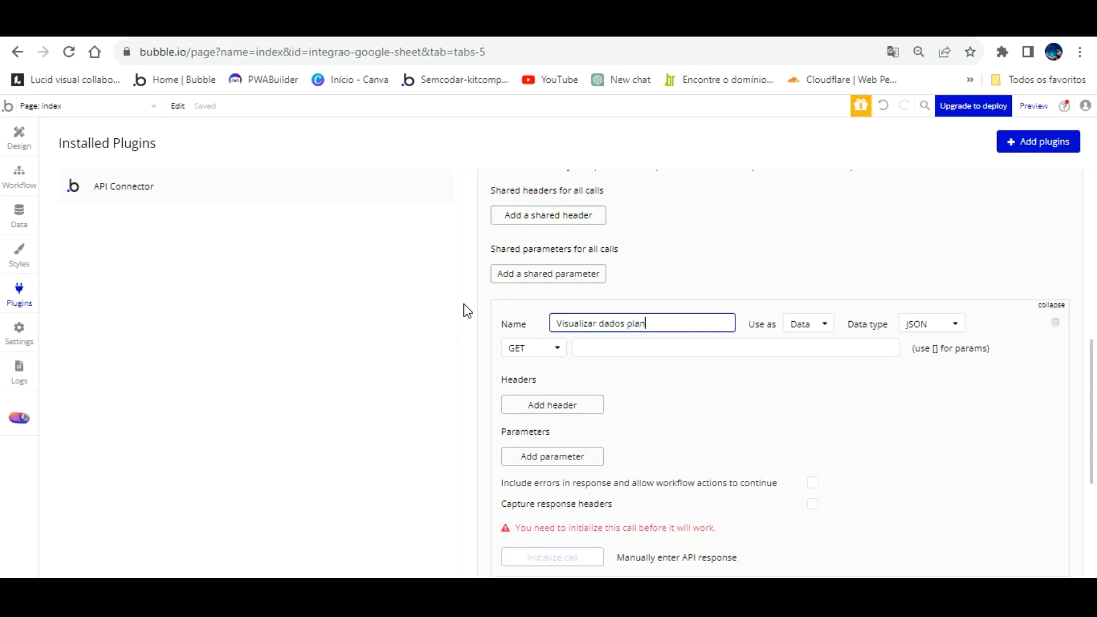
key("BackSpace")
key("BackSpace")
key("BackSpace")
key("BackSpace")
type("t")
left_click(653, 333)
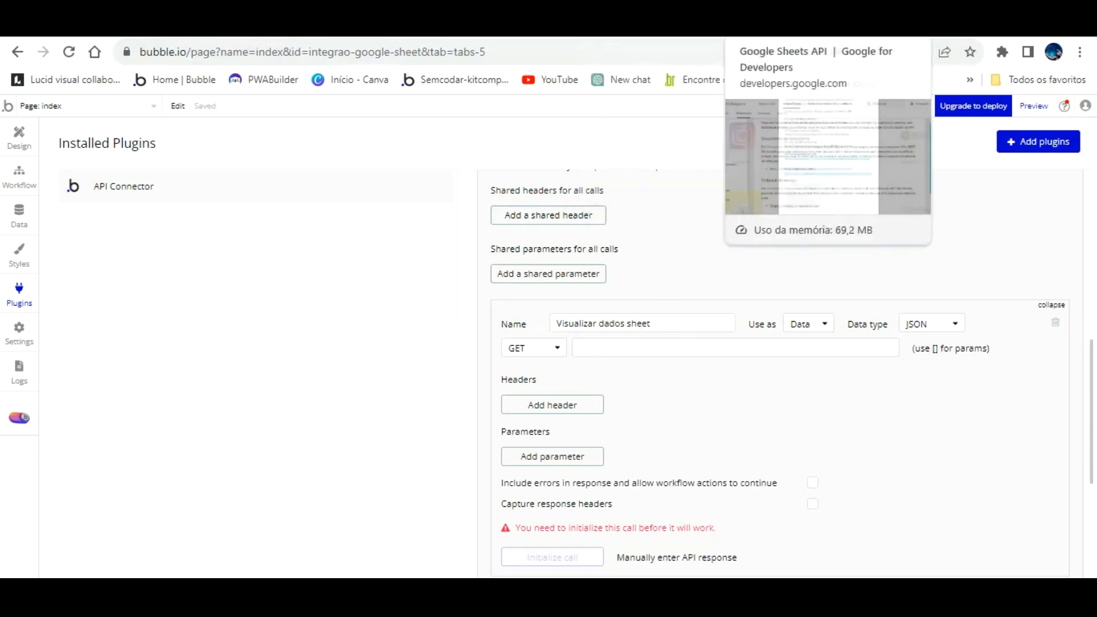
- Add a 'documentação da api:' line with the Sheets API reference URL below the sheet ID
left_click(769, 26)
mouse_move(549, 115)
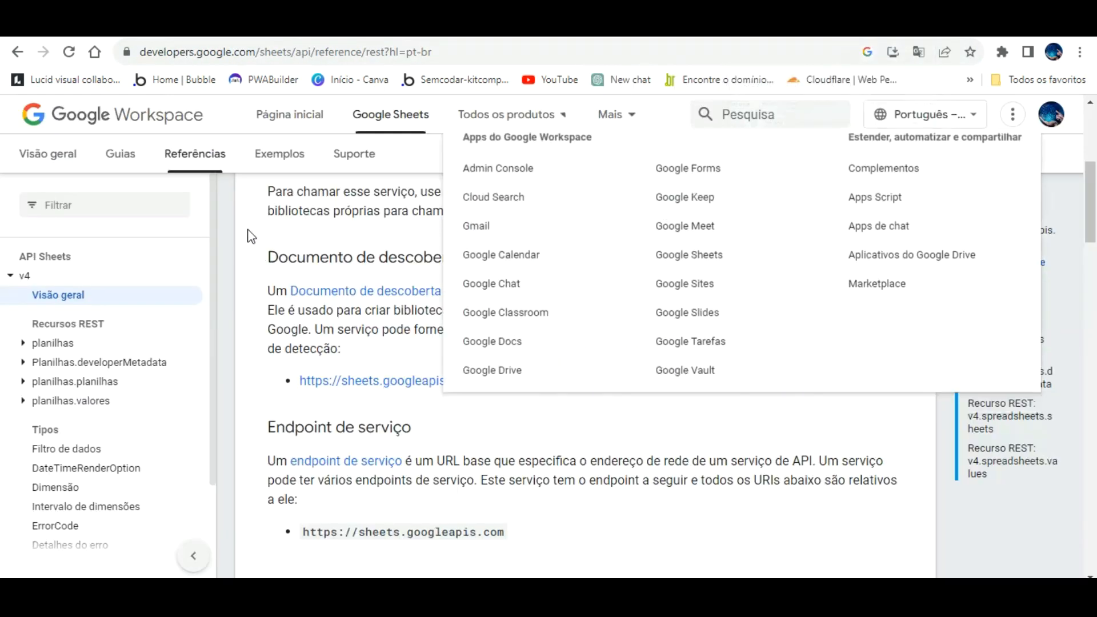
left_click_drag(141, 52, 443, 61)
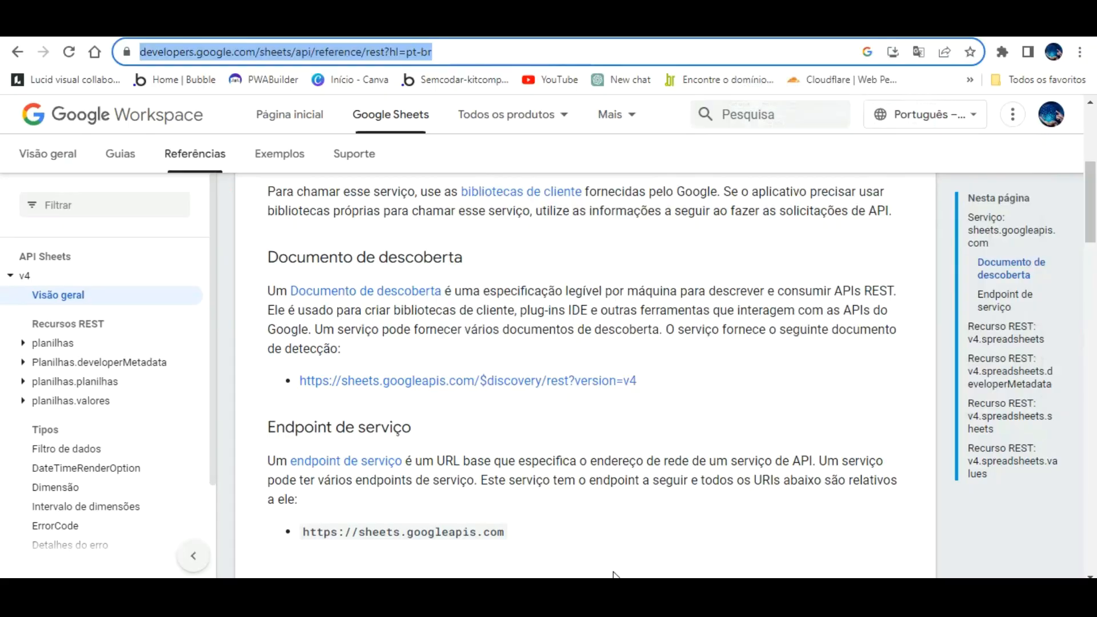
left_click(604, 589)
left_click(655, 485)
key("Return")
type("do")
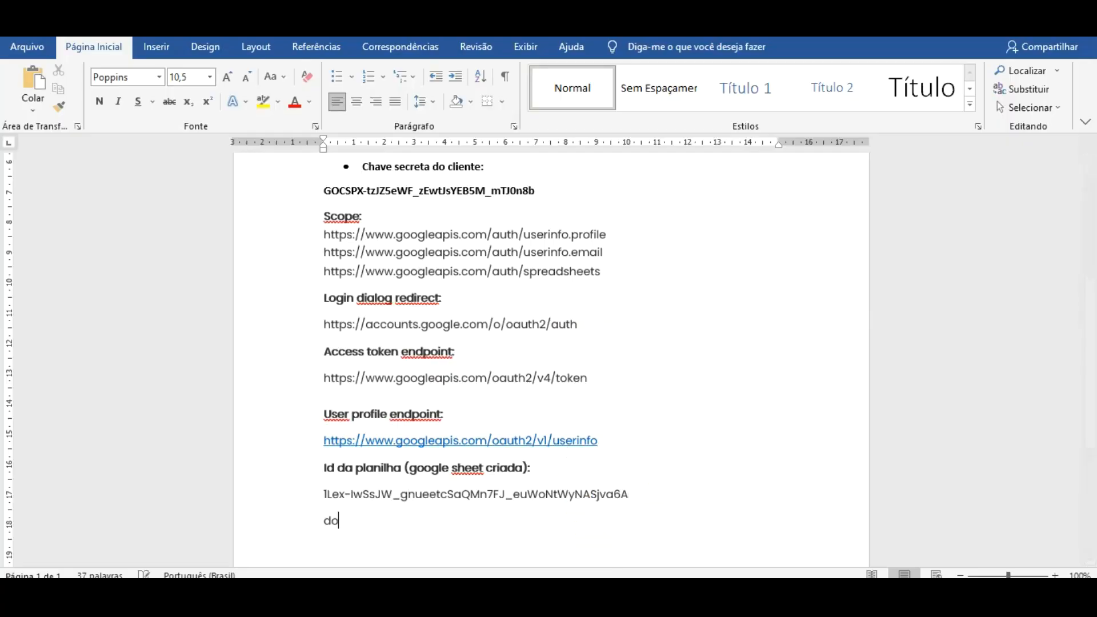
type("cumentação da ap")
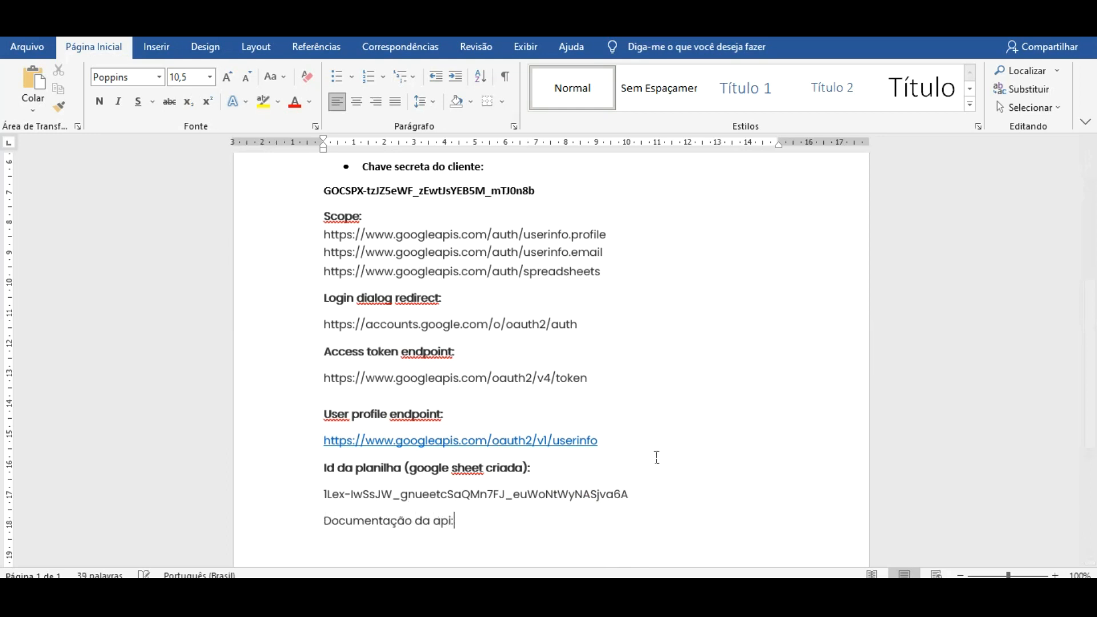
type("i:")
key("Return")
key("ctrl+v")
- Make the 'Documentação da api:' heading bold
mouse_move(329, 519)
left_mouse_down()
mouse_move(459, 522)
mouse_move(323, 521)
left_mouse_up()
left_click(459, 522)
left_click(98, 102)
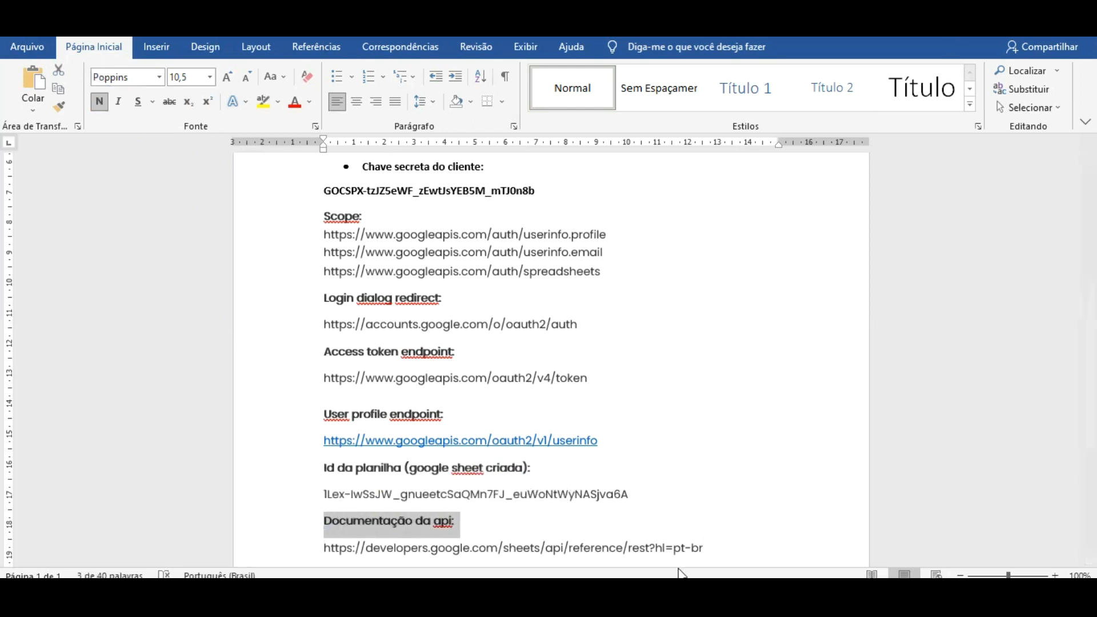
left_click(674, 592)
scroll(639, 354, "down", 3)
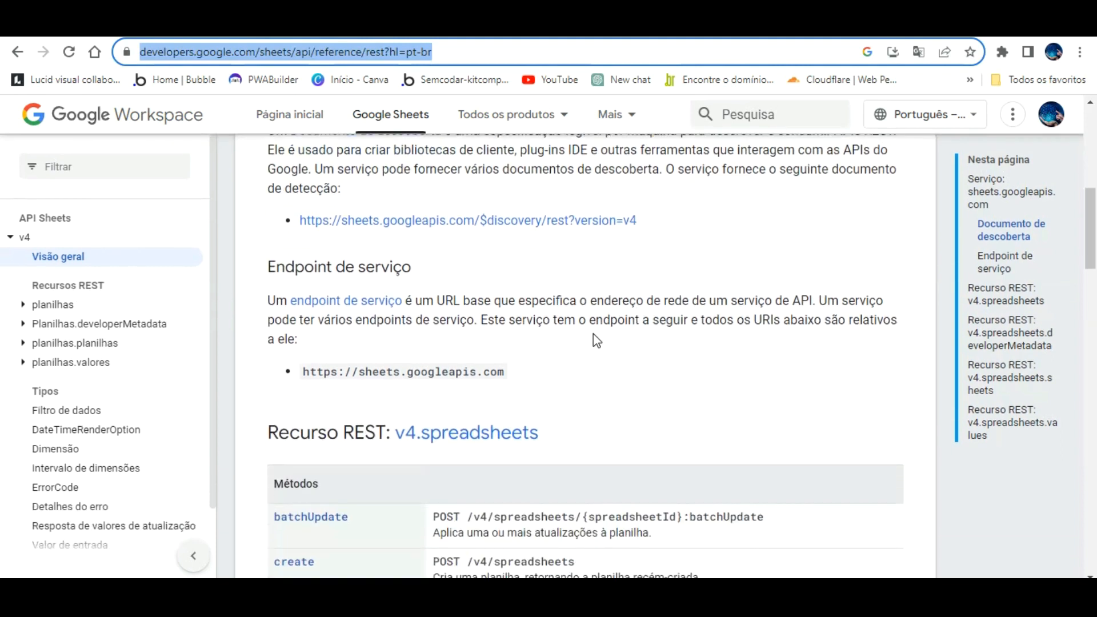
- Scroll the Sheets API reference down to the v4.spreadsheets.values methods table (append, batchGet, clear, get, update)
scroll(597, 341, "down", 1)
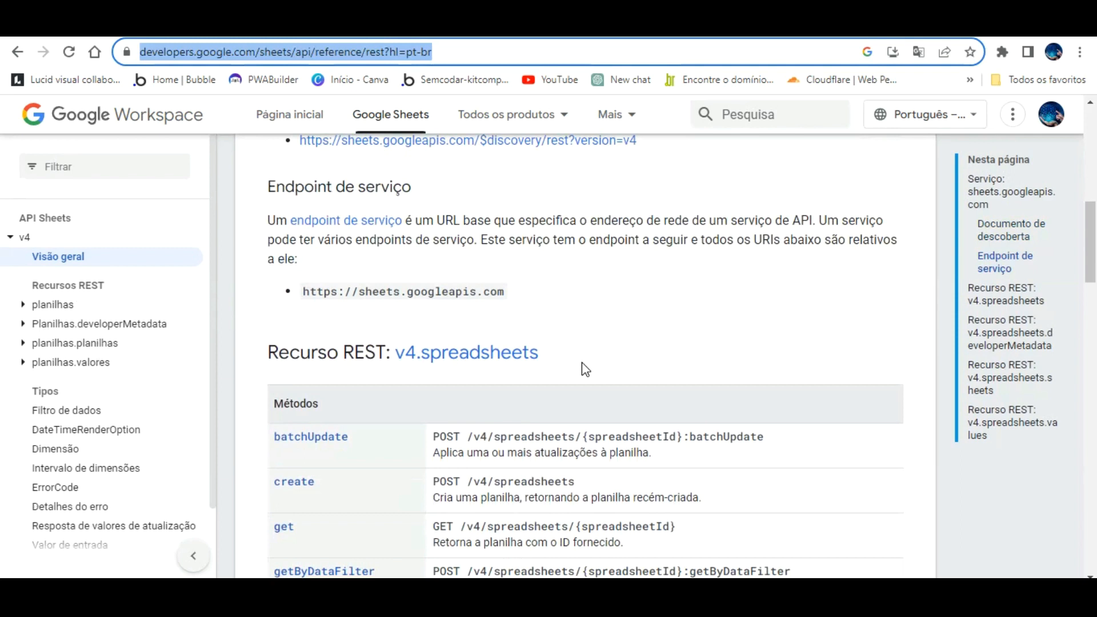
scroll(589, 375, "down", 3)
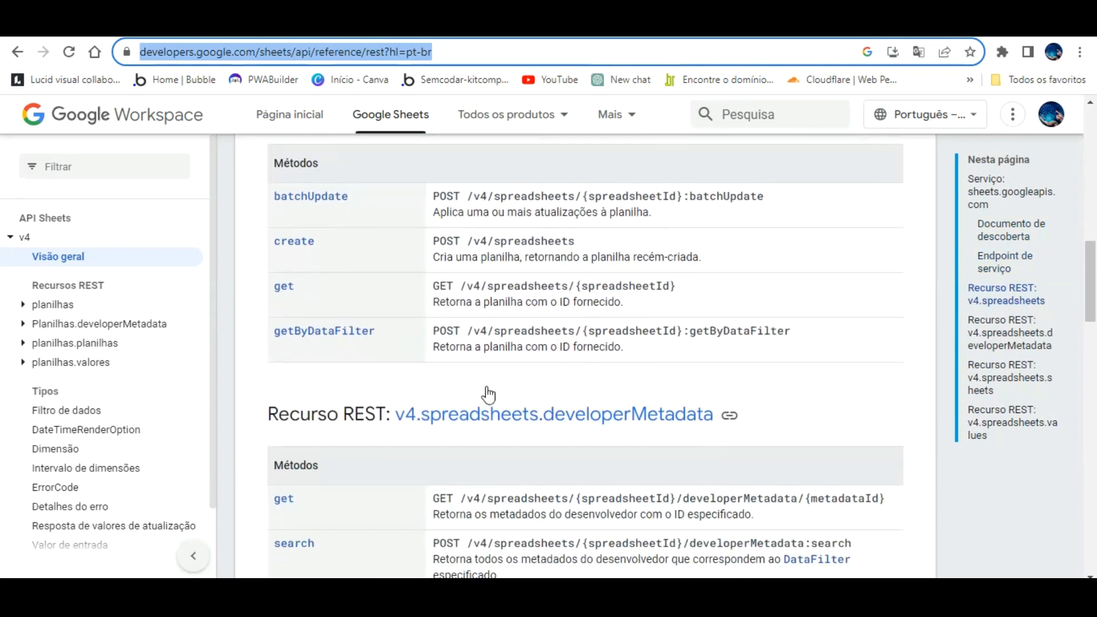
scroll(497, 389, "down", 4)
scroll(498, 380, "down", 3)
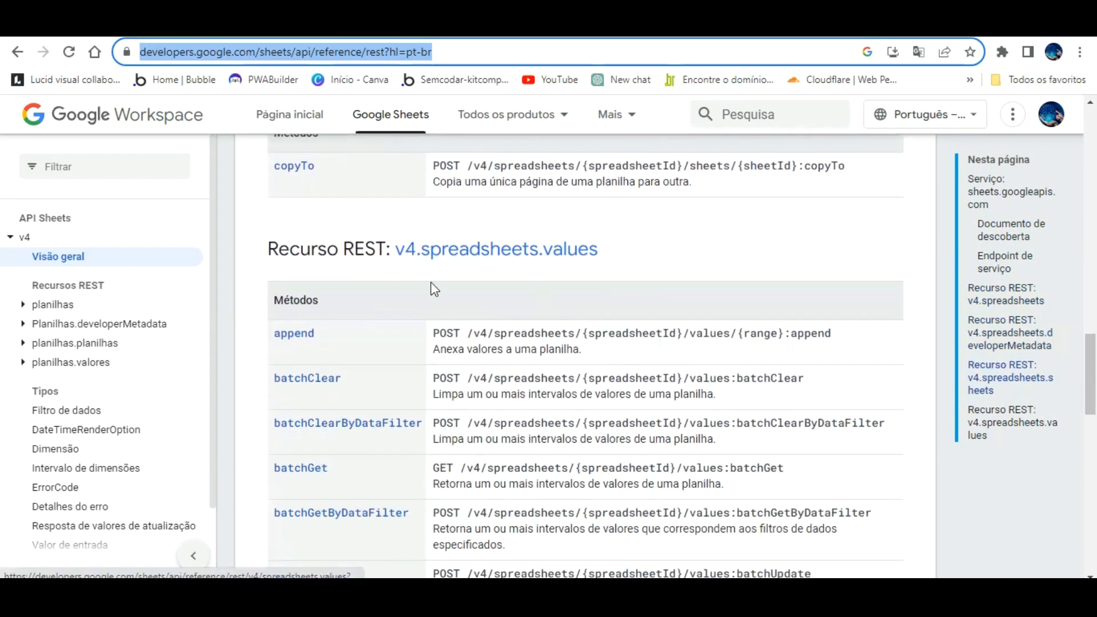
scroll(337, 355, "down", 1)
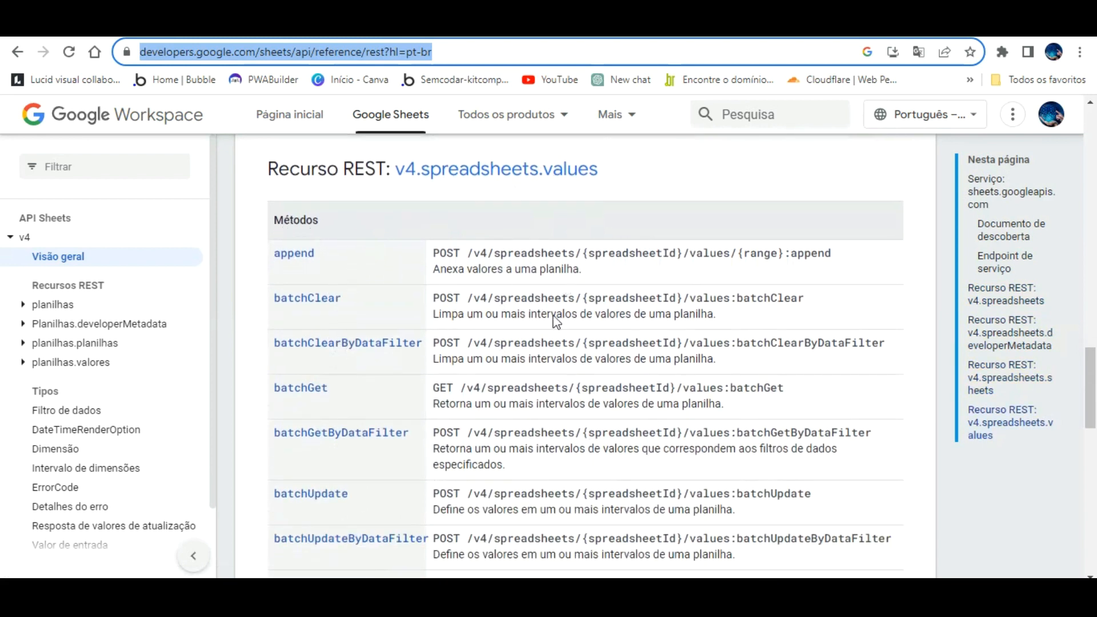
scroll(360, 474, "down", 3)
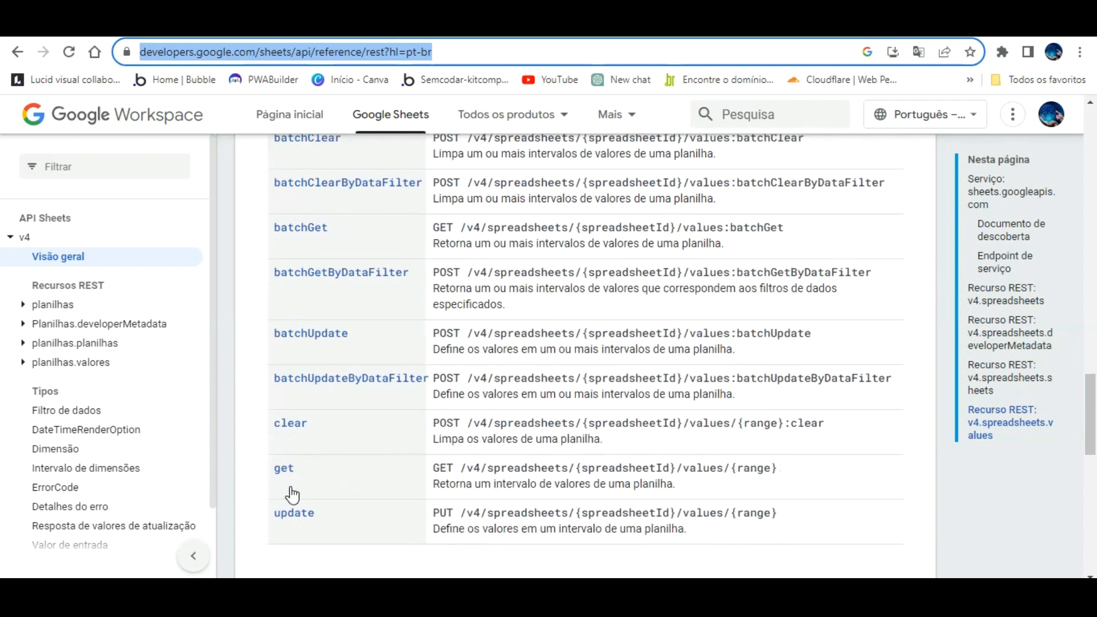
- Open the spreadsheets.values.get reference and review its HTTP request and path parameters
left_click(288, 449)
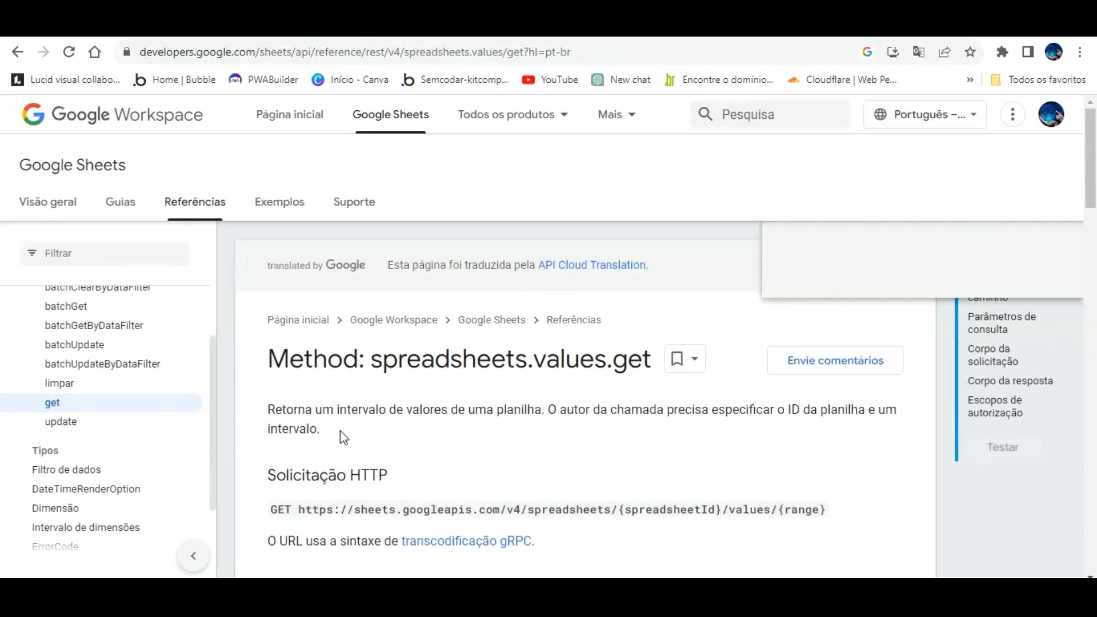
scroll(927, 301, "down", 1)
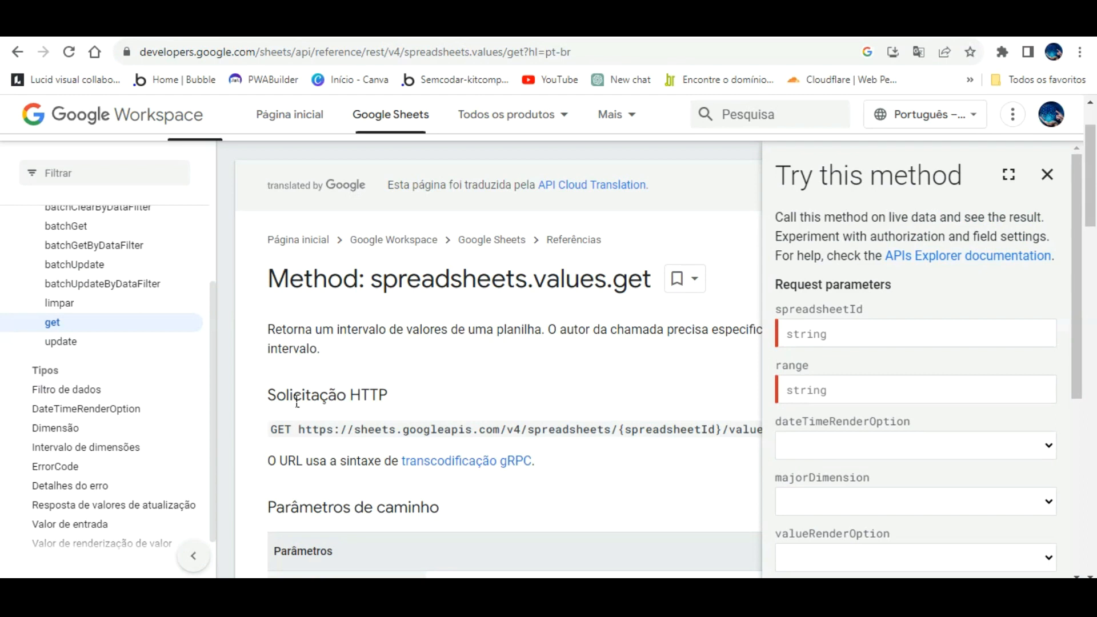
left_click_drag(302, 402, 759, 403)
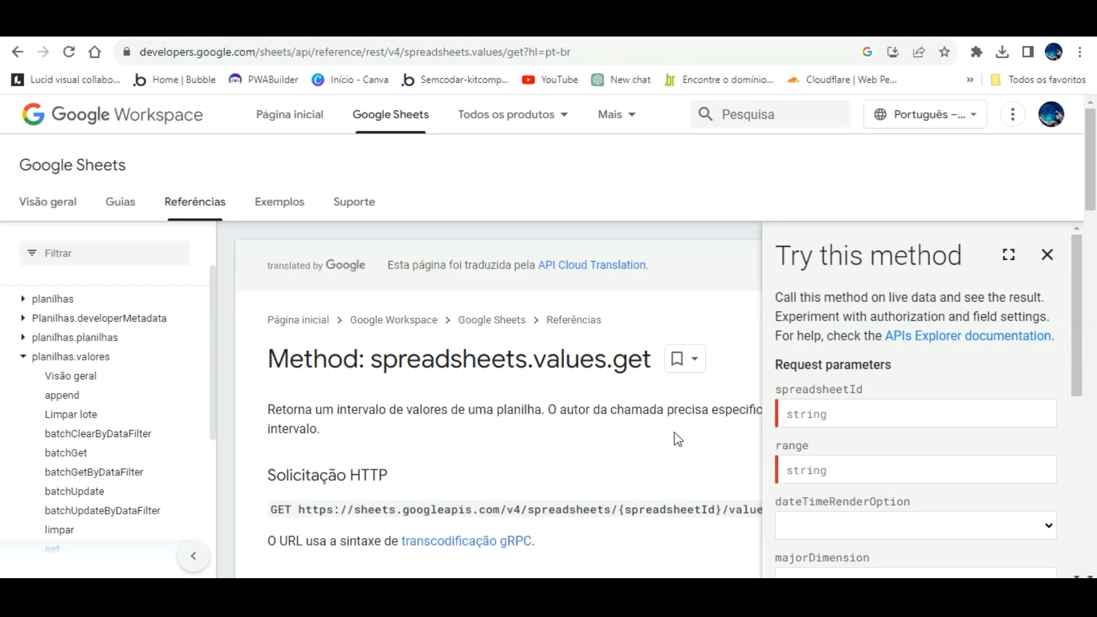
scroll(546, 429, "down", 2)
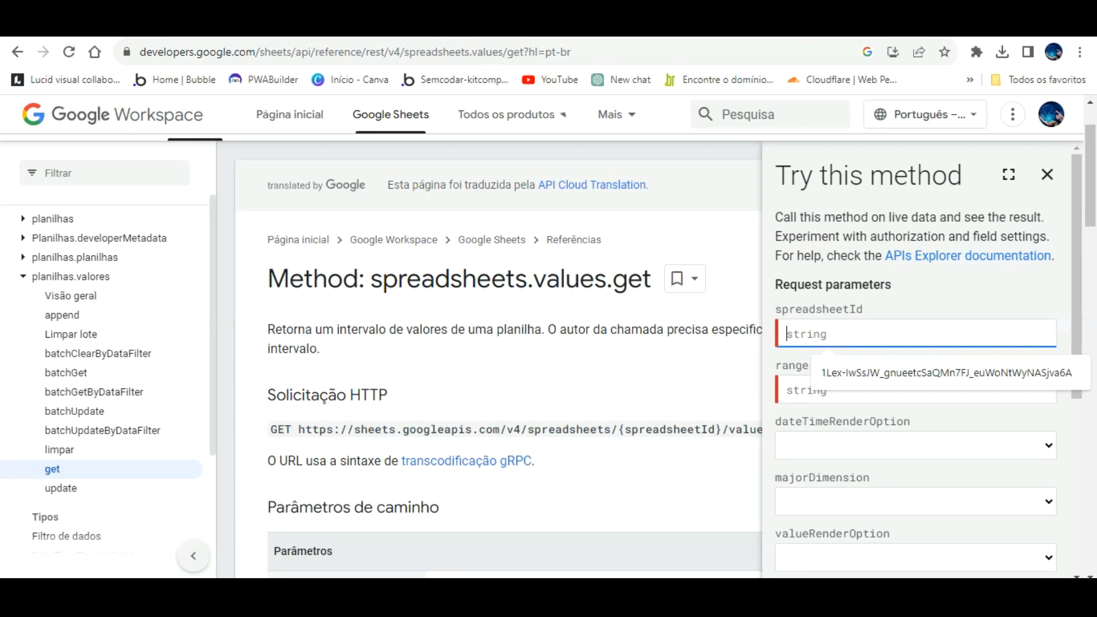
- Fill the Try this method form with the Teste aula bubble sheet ID and range a:e
left_click(490, 36)
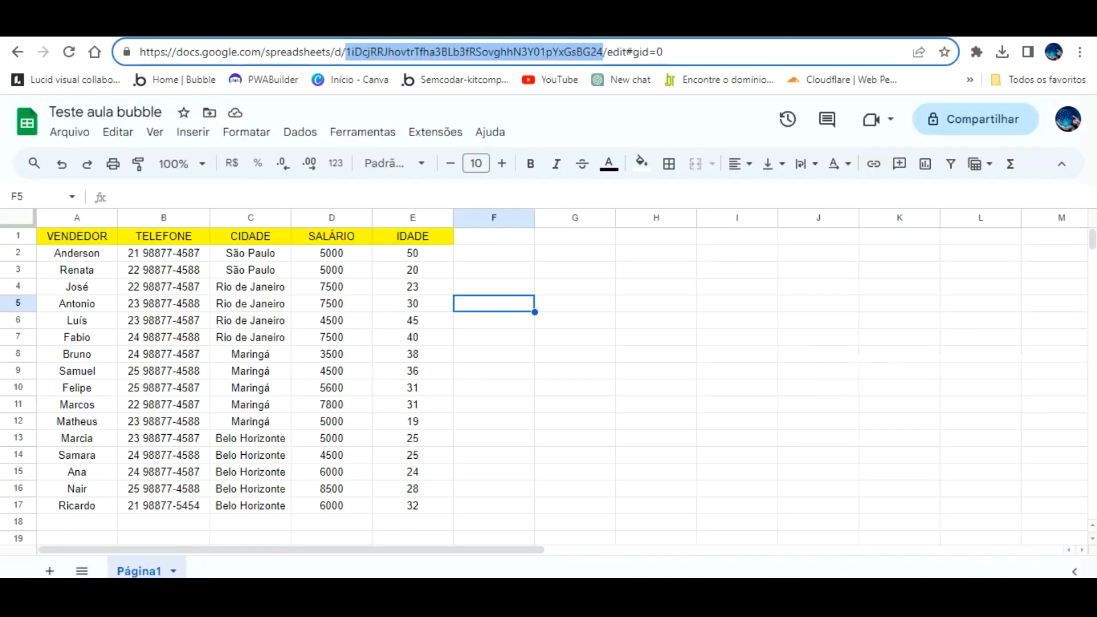
left_click(673, 36)
left_click(880, 331)
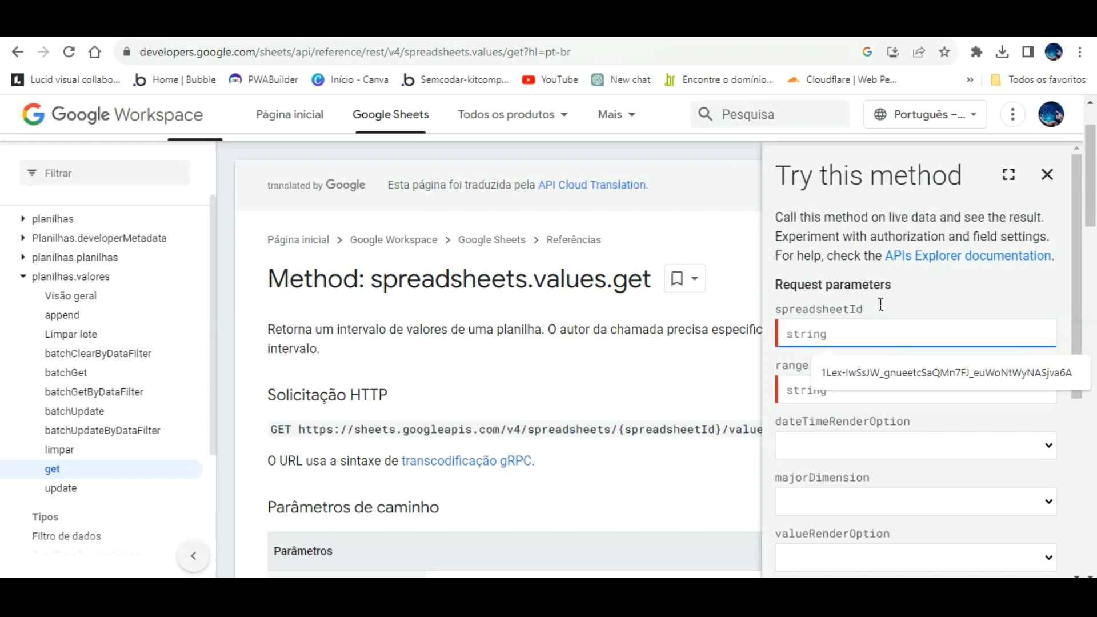
key("ctrl+v")
left_click(850, 387)
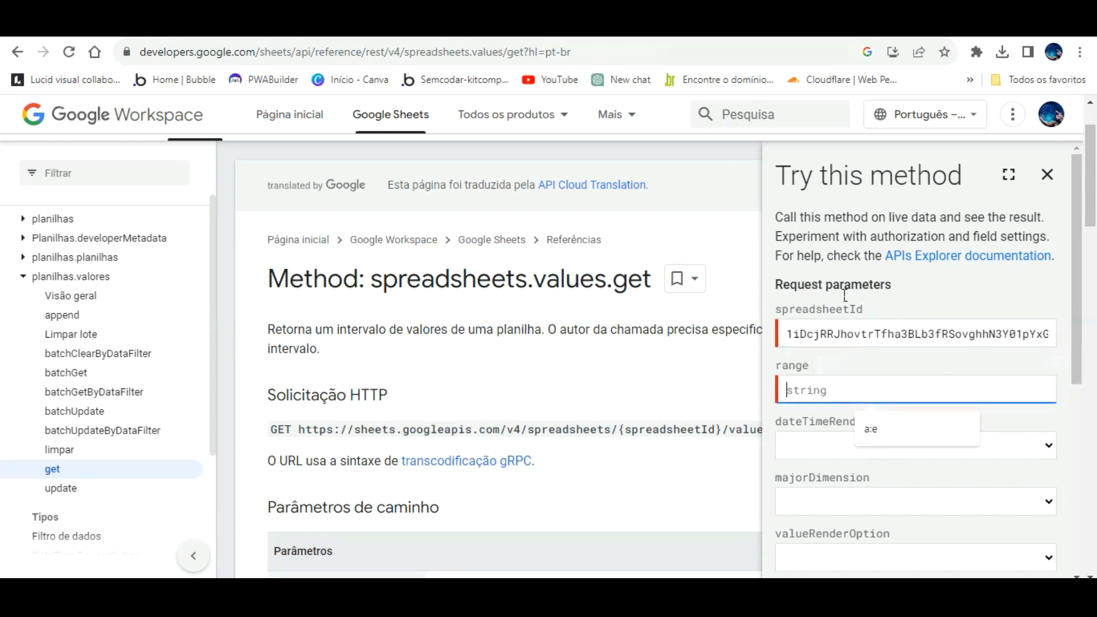
left_click(814, 29)
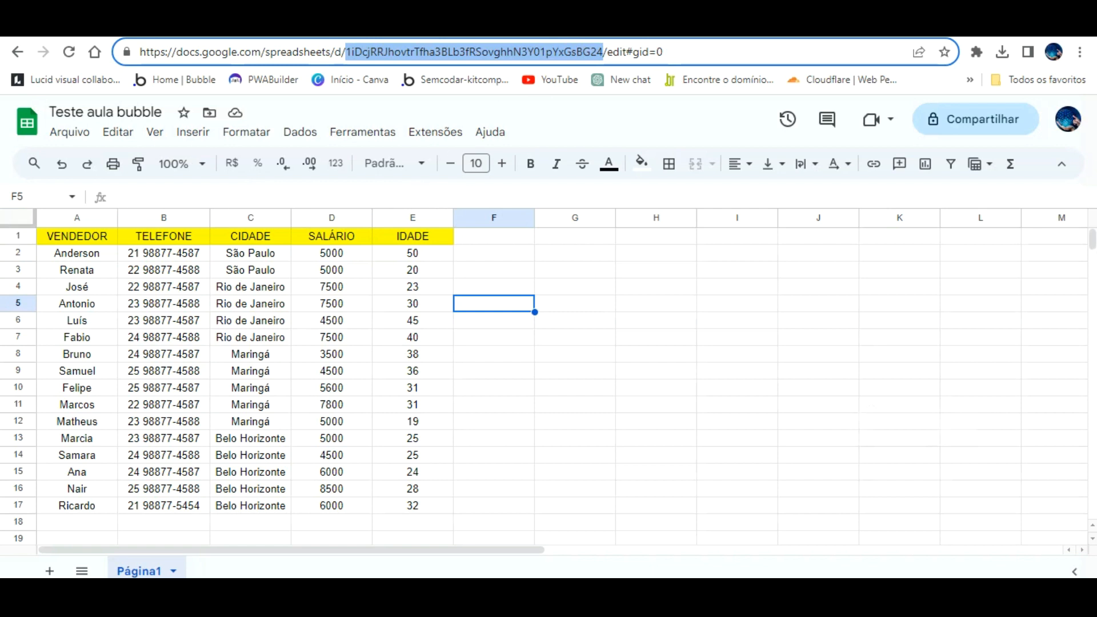
left_click(667, 28)
left_click(860, 380)
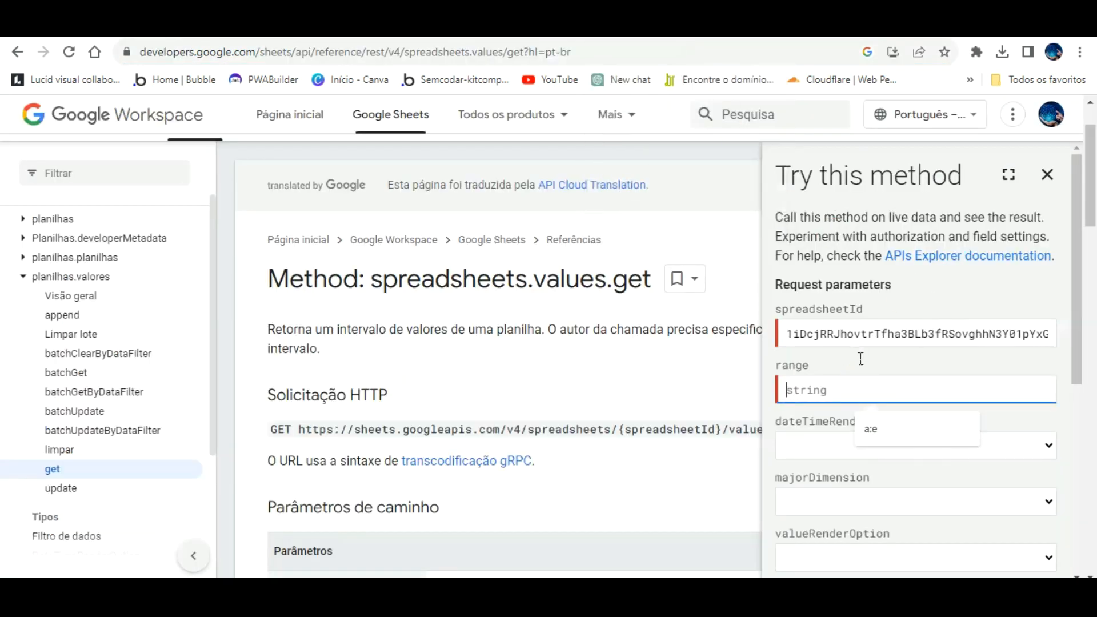
left_click(883, 429)
scroll(914, 431, "down", 4)
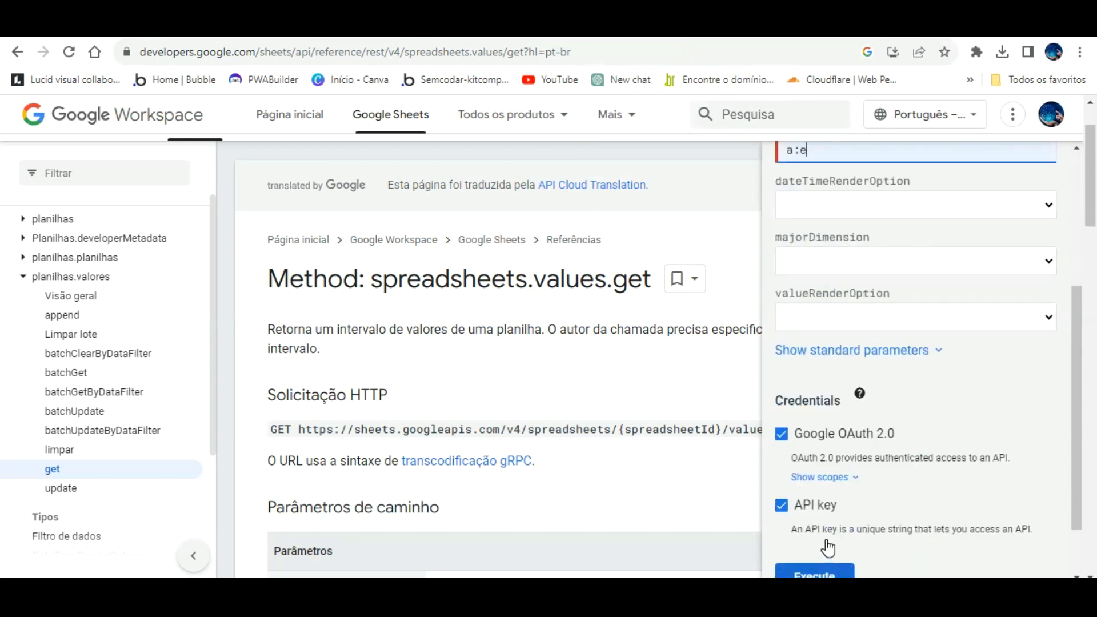
- Execute the values.get test with the Google account and review the 200 JSON response
left_click(817, 571)
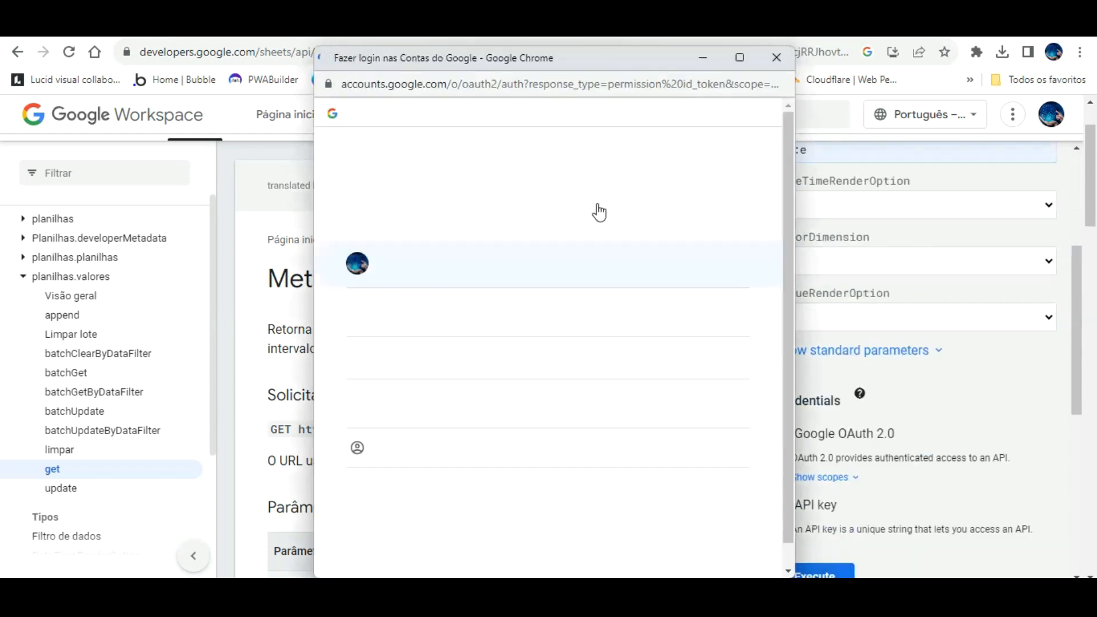
left_click(467, 234)
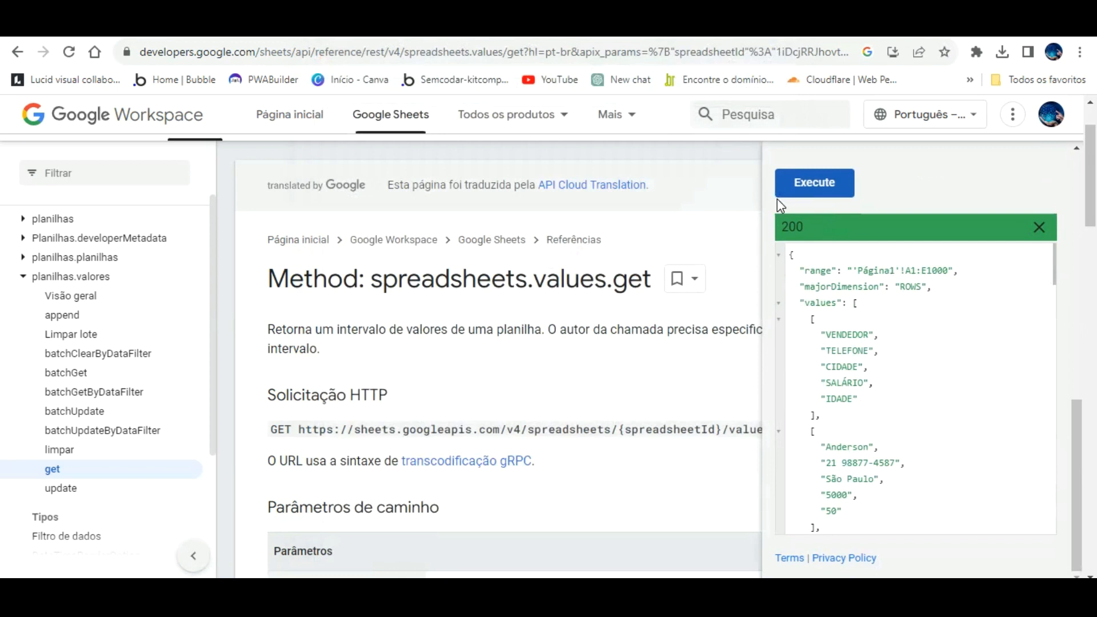
scroll(890, 280, "down", 3)
scroll(891, 281, "down", 10)
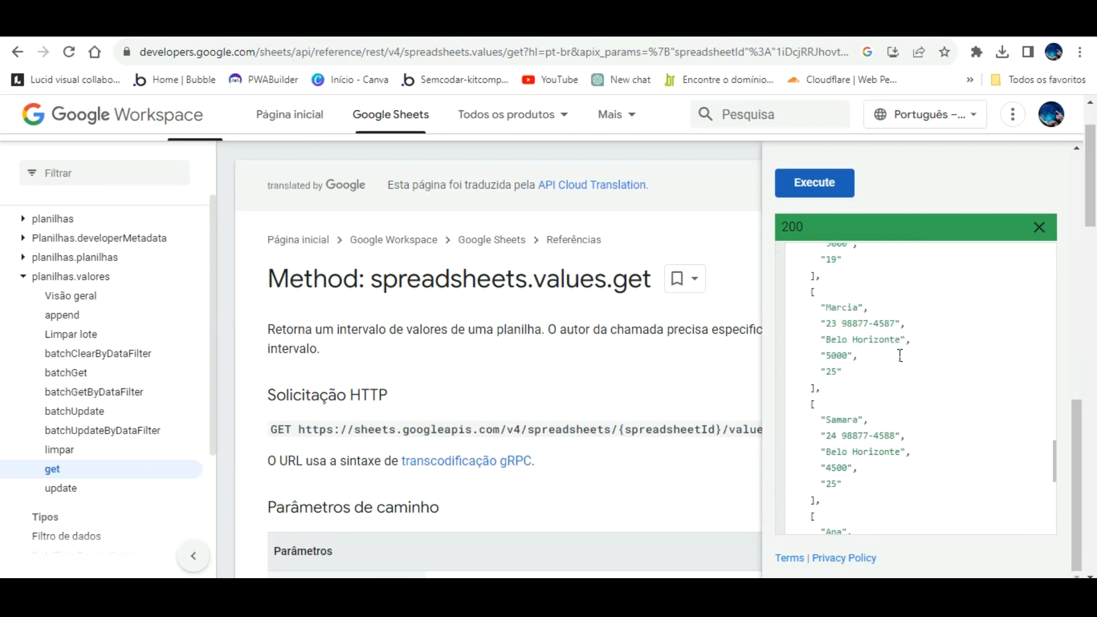
scroll(901, 355, "up", 8)
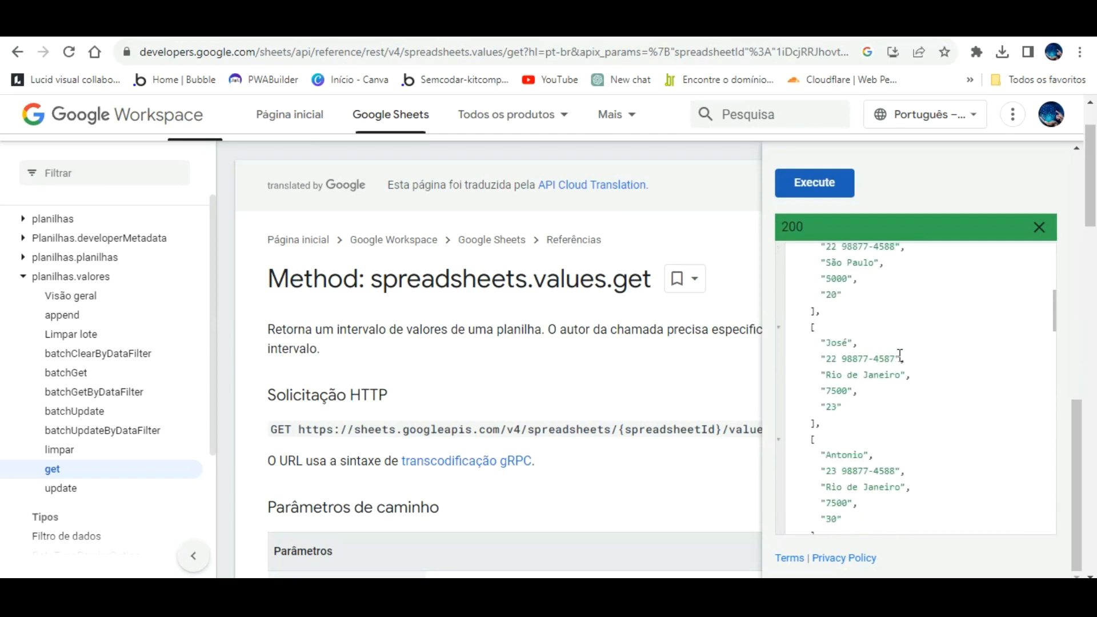
scroll(900, 355, "up", 5)
left_click(1039, 227)
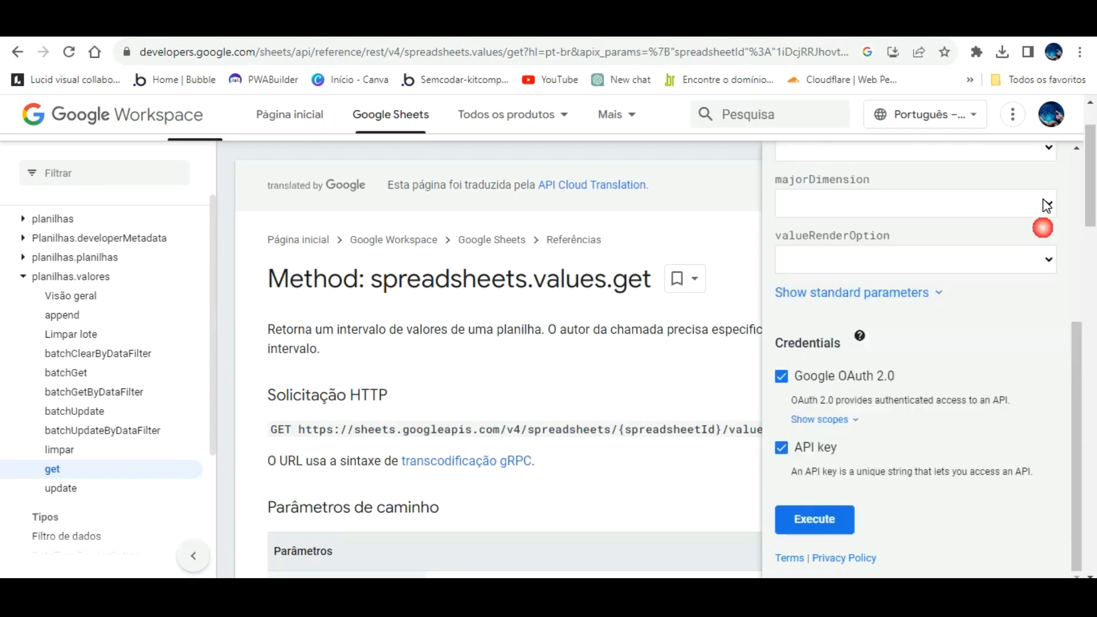
scroll(1041, 160, "up", 6)
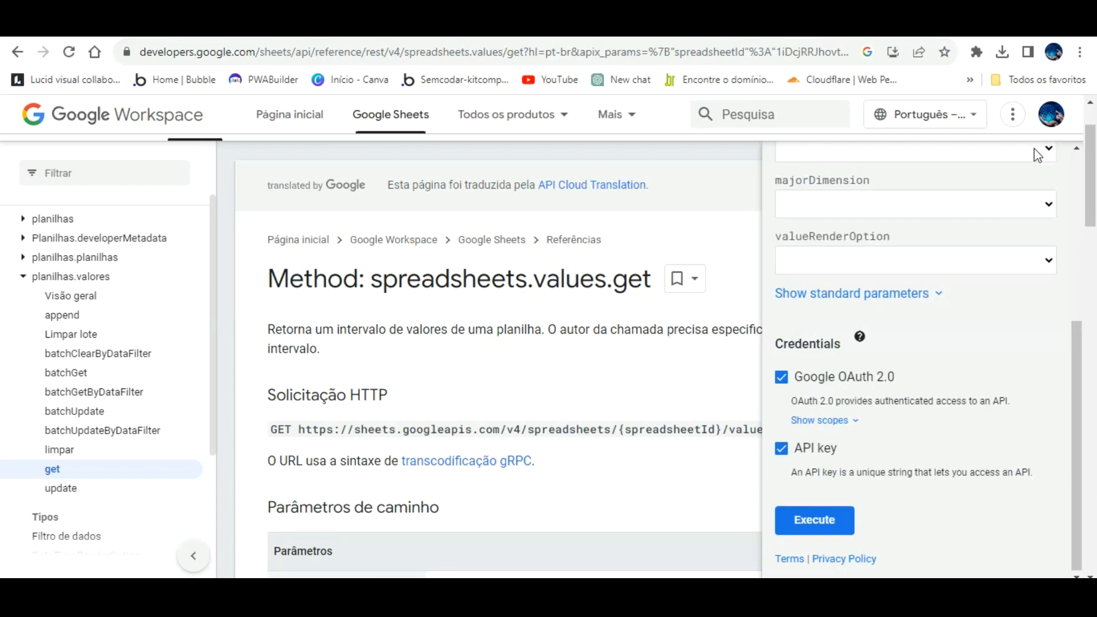
left_click(1048, 254)
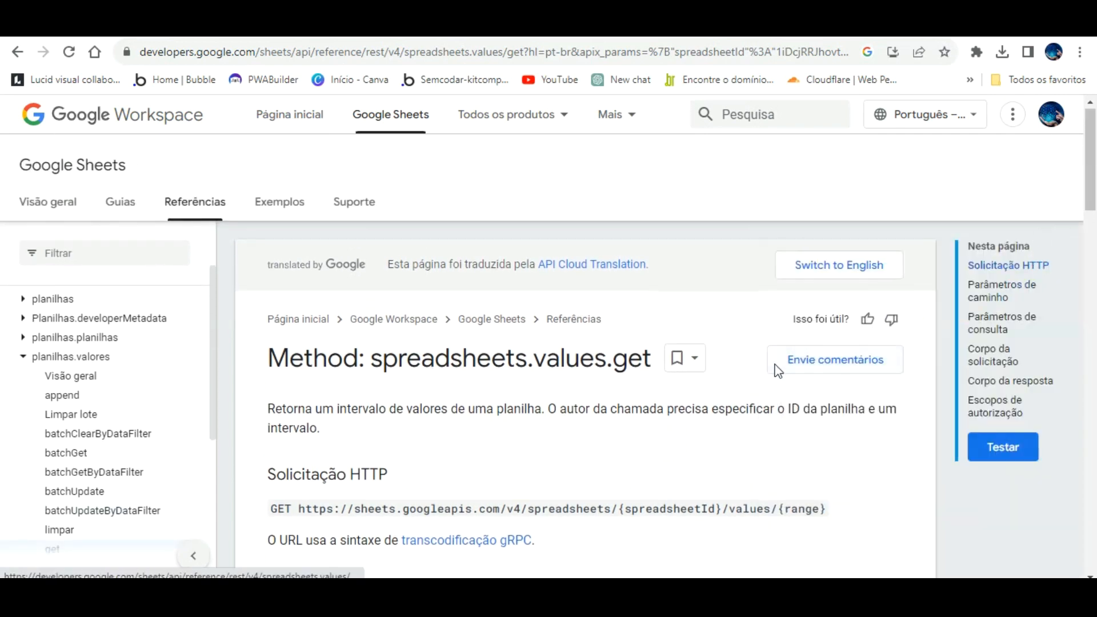
- Copy the values.get method's GET request URL
scroll(608, 372, "down", 3)
left_click_drag(300, 347, 831, 333)
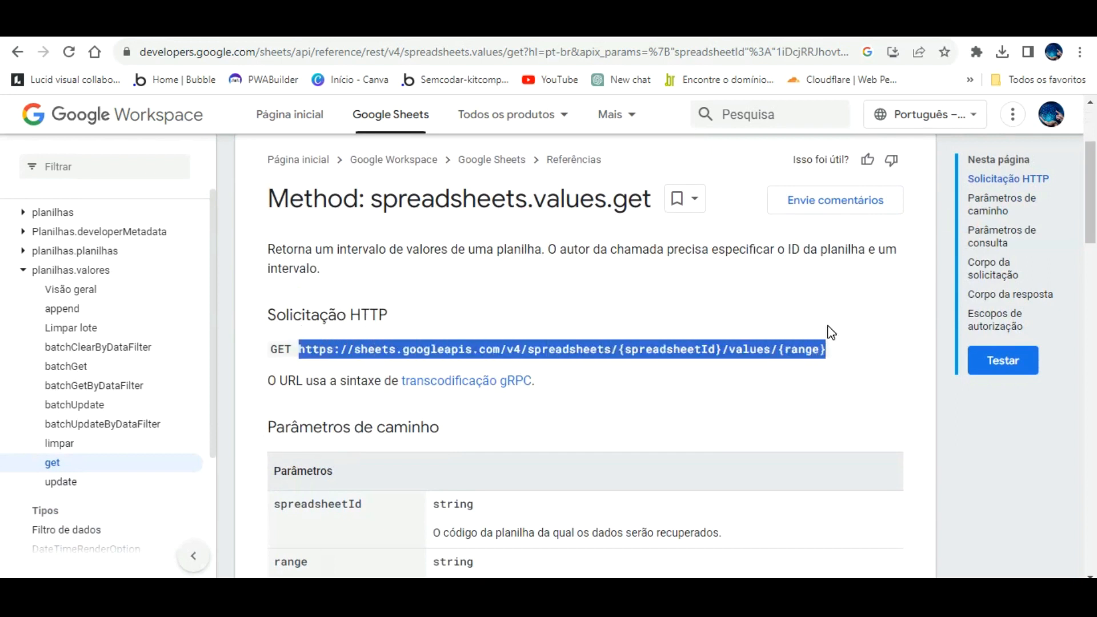
key("ctrl+c")
key("ctrl+a")
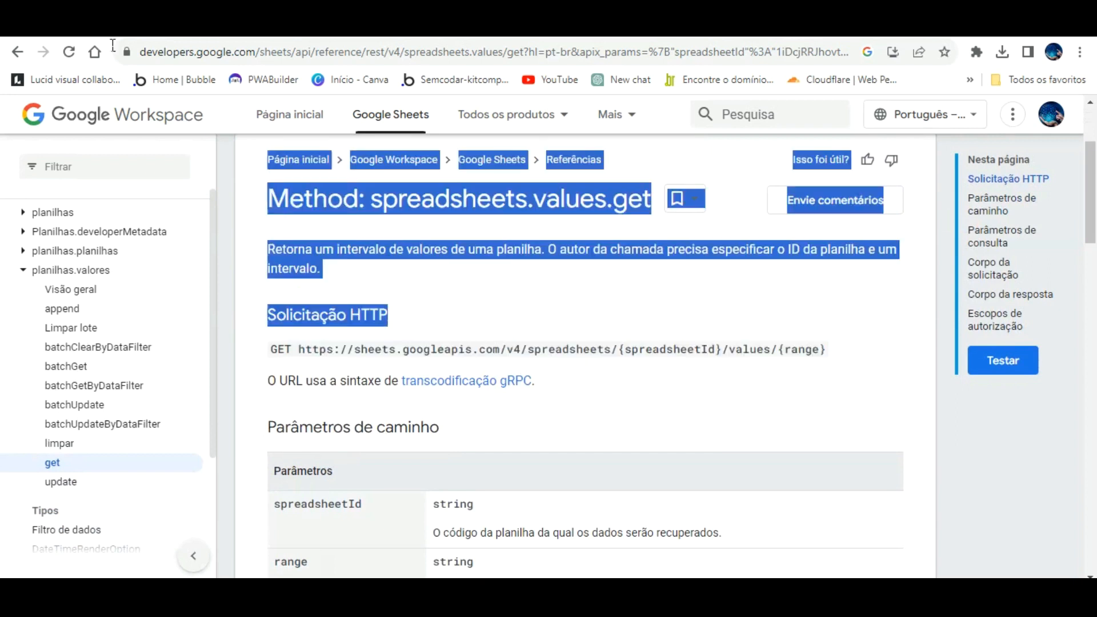
key("Home")
left_click(455, 422)
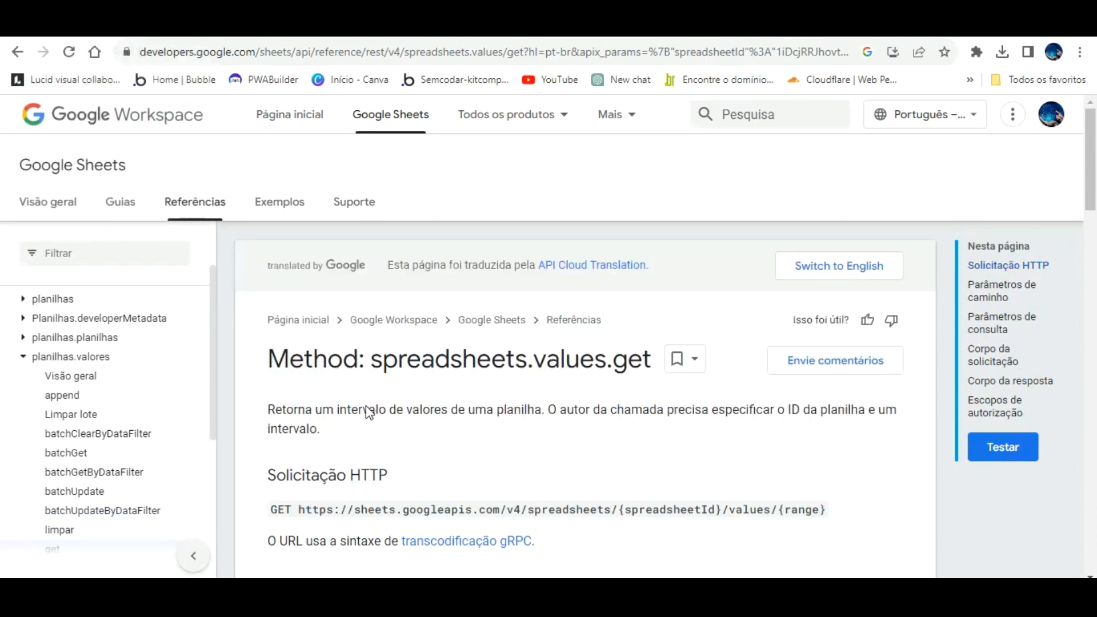
scroll(400, 476, "down", 3)
left_click_drag(301, 322, 880, 316)
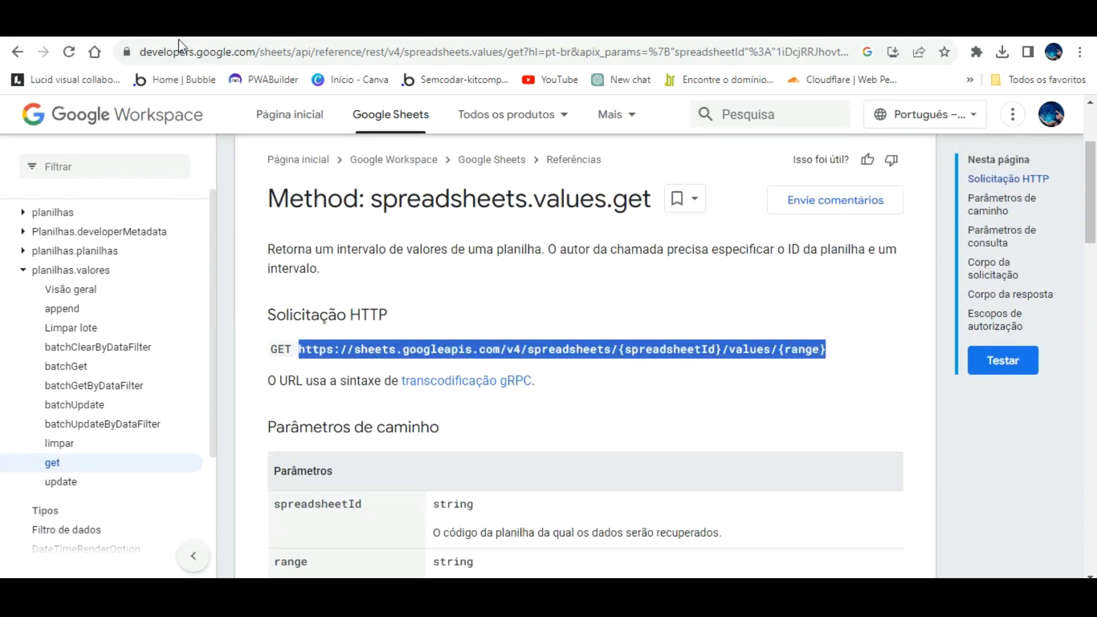
left_click(119, 30)
- Add another API Connector call and rename it from API Call to 'Visualizar dados google sheet aula'
scroll(716, 318, "up", 7)
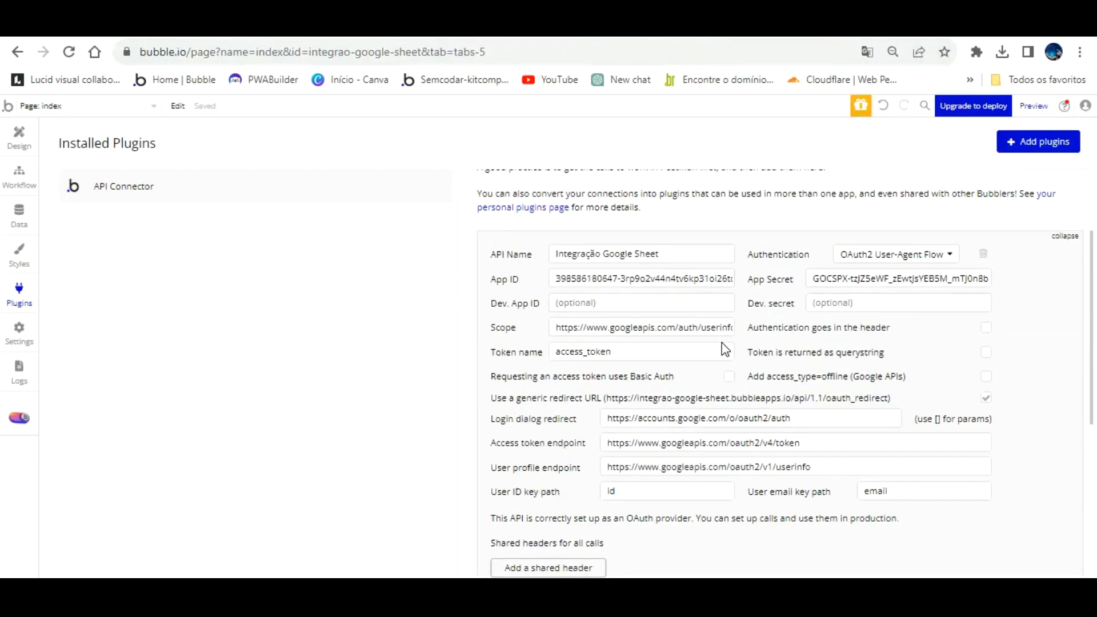
scroll(683, 297, "down", 7)
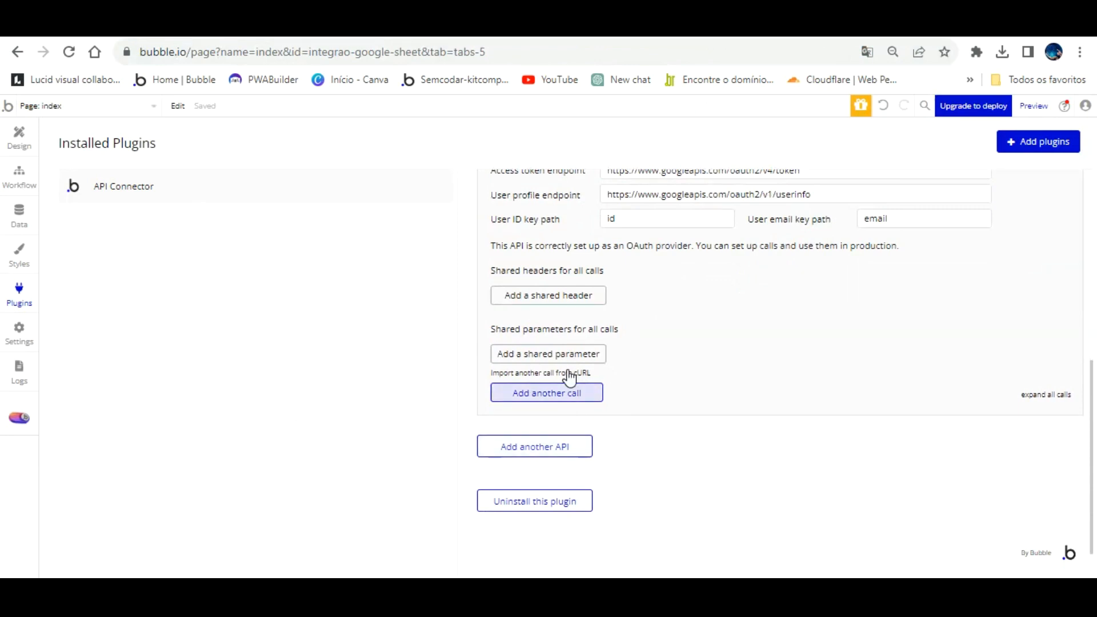
left_click(566, 393)
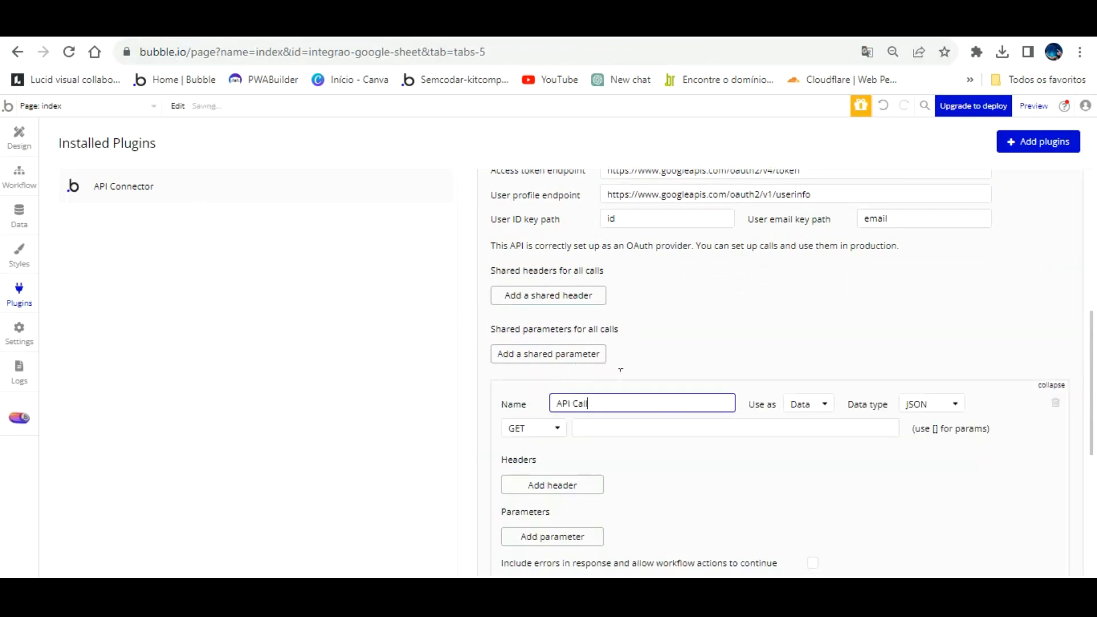
left_click_drag(620, 403, 526, 404)
type("Visualizar dados google sheet")
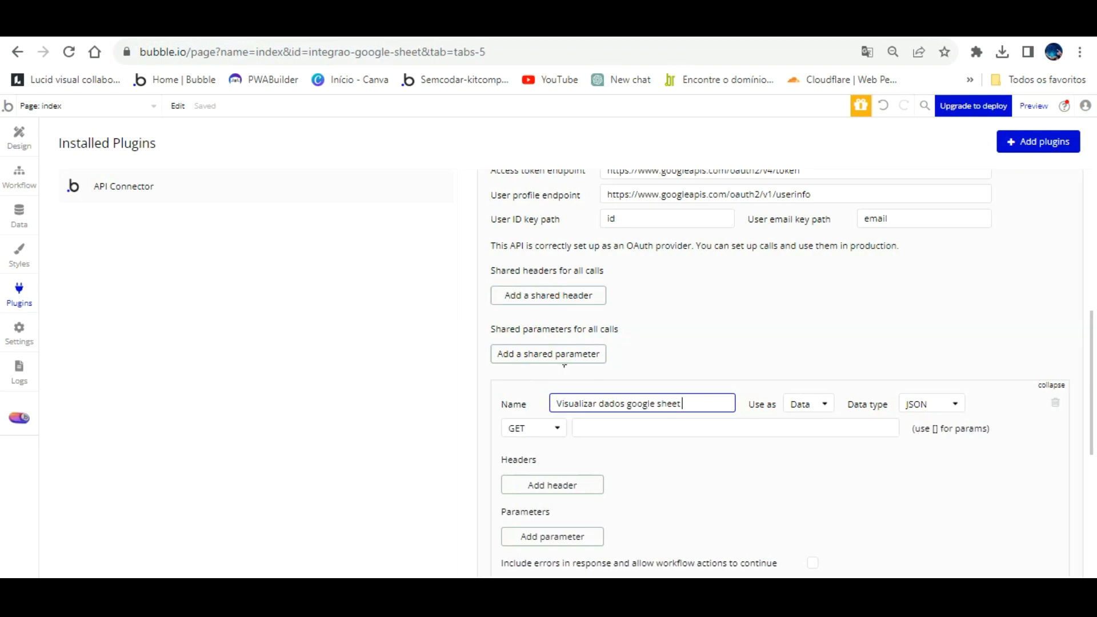
type("aula")
left_click(585, 416)
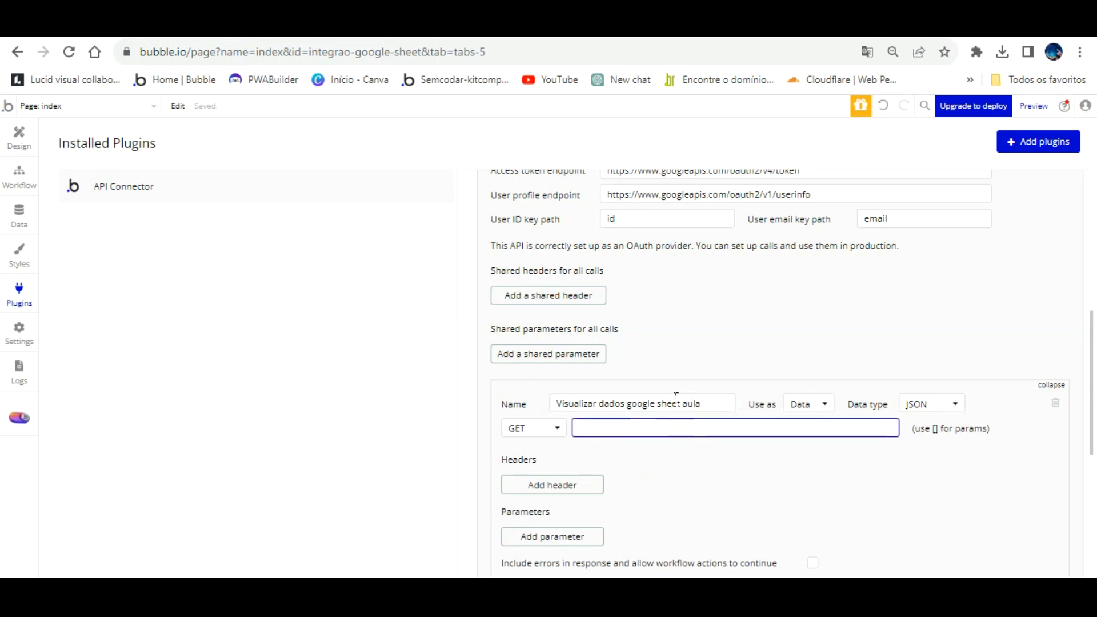
- Paste the Sheets values GET URL into the call and turn {spreadsheetId} into [spreadsheetId]
key("ctrl+v")
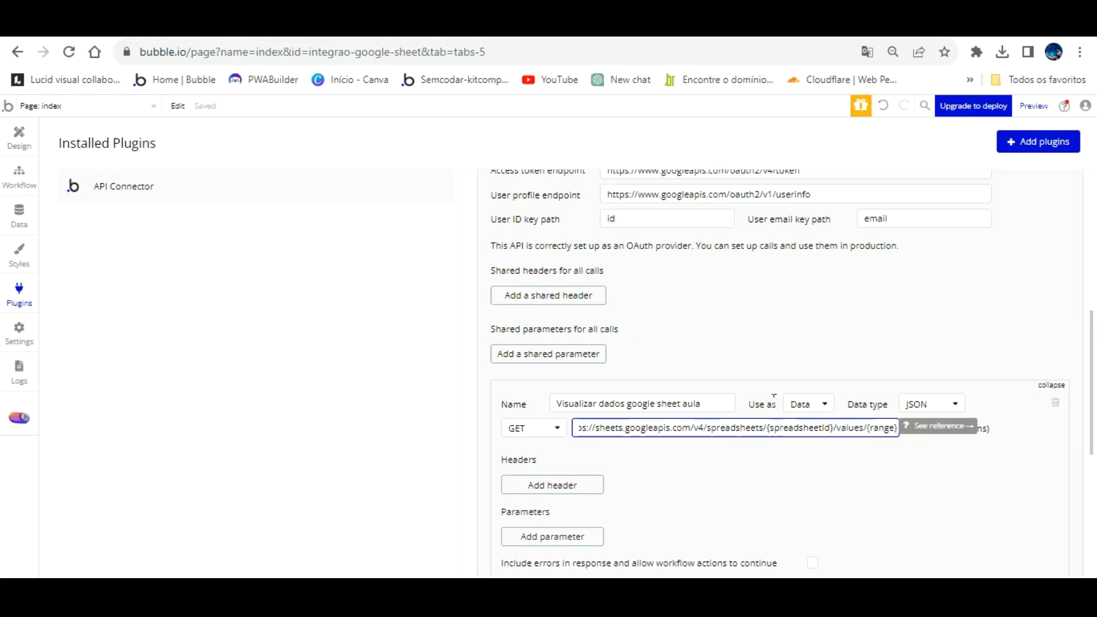
left_click(770, 428)
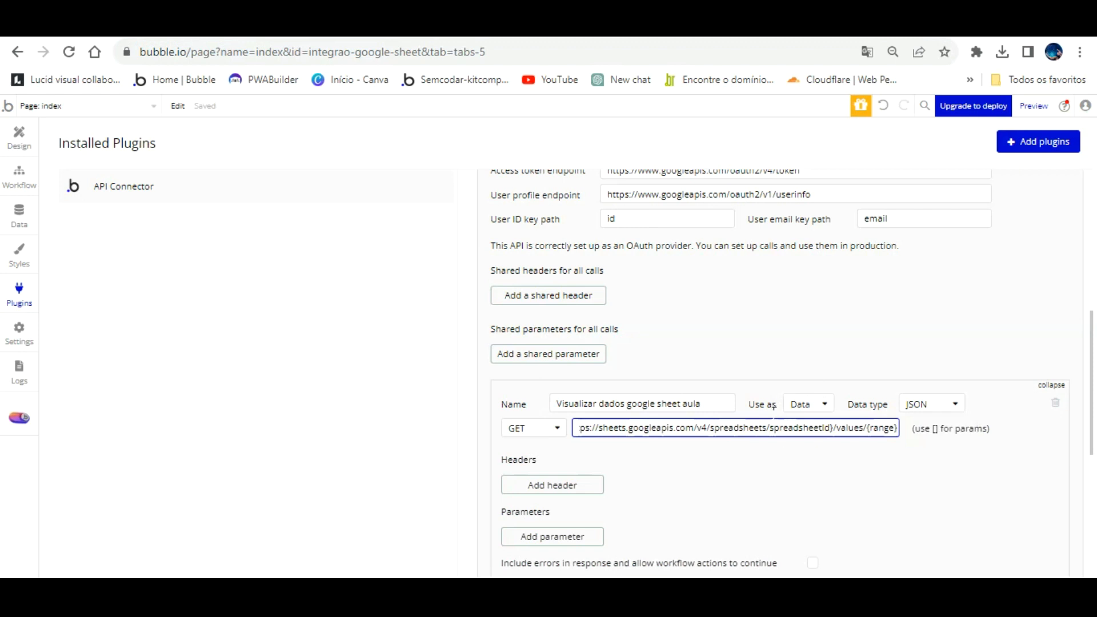
type("{")
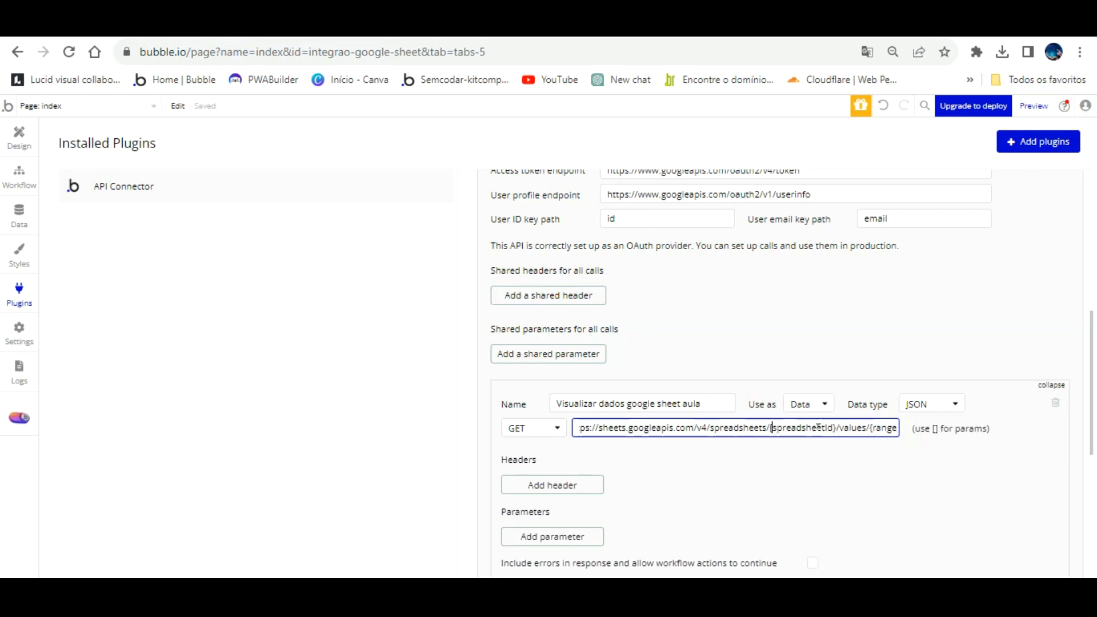
left_click(836, 429)
key("BackSpace")
type("]")
- Turn {range} into [range] so the spreadsheetId and range parameters appear
key("BackSpace")
type("[")
type("]")
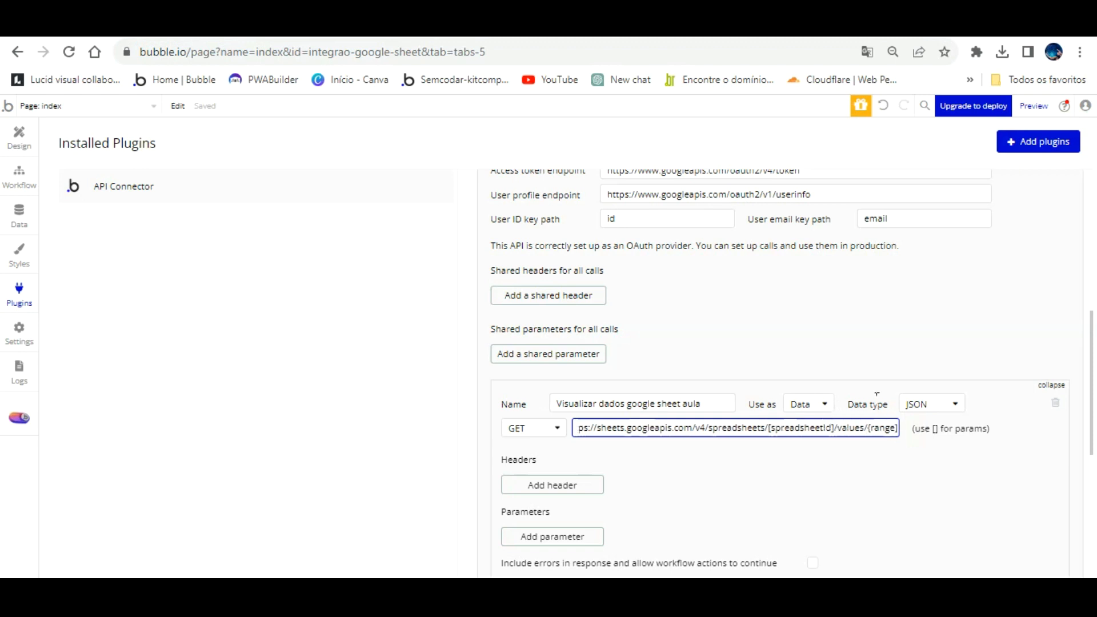
key("Left")
key("Left")
key("Left")
key("Left")
key("Left")
key("Left")
key("BackSpace")
type("[")
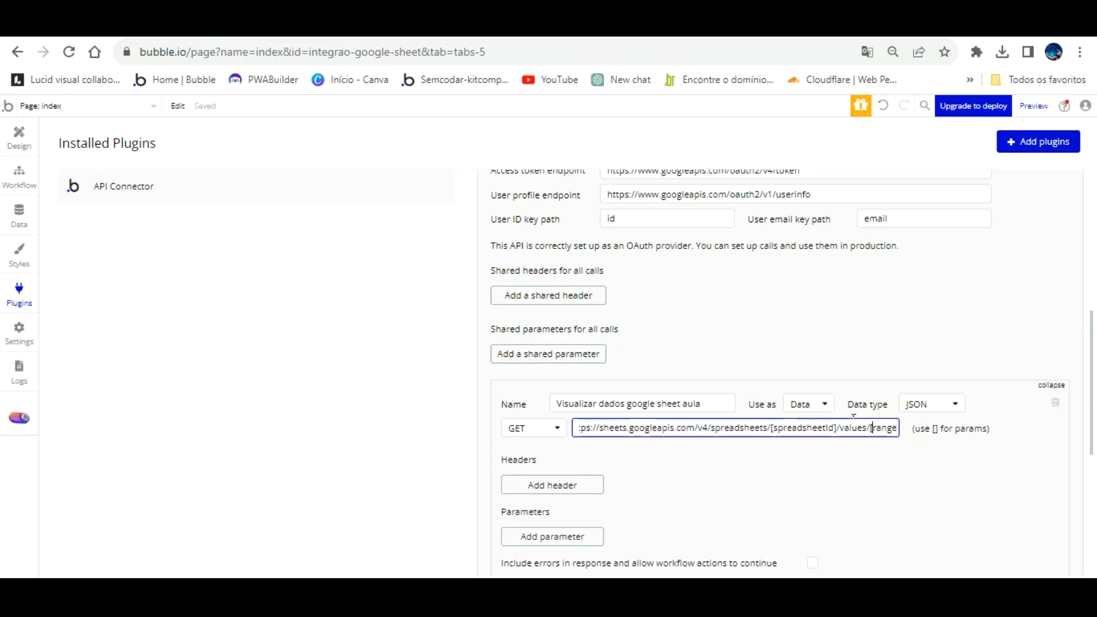
left_click(854, 418)
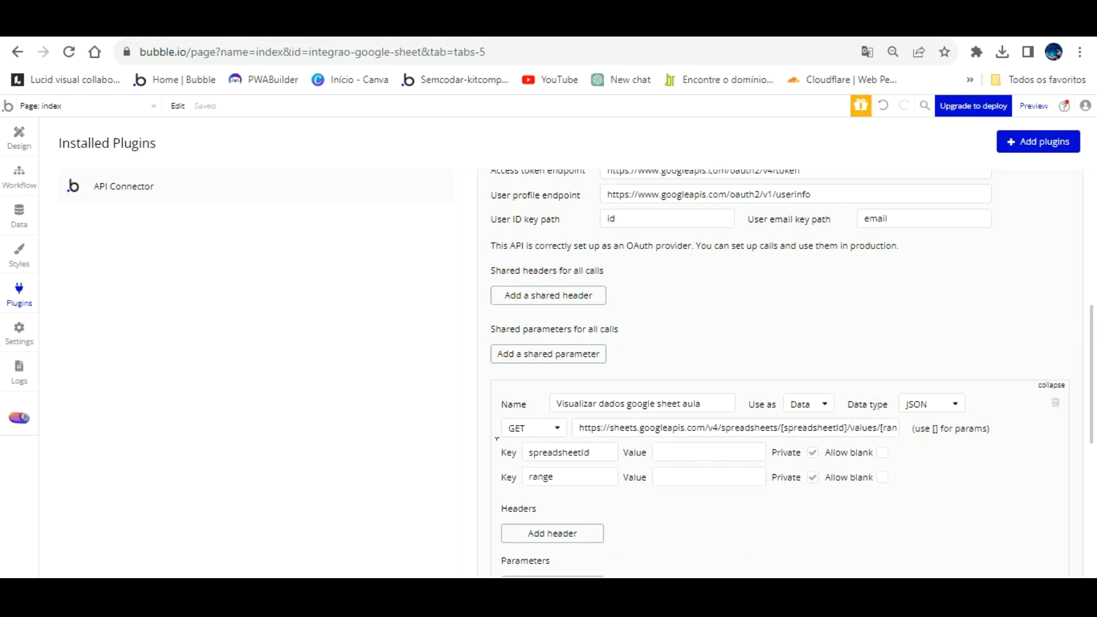
left_click(667, 452)
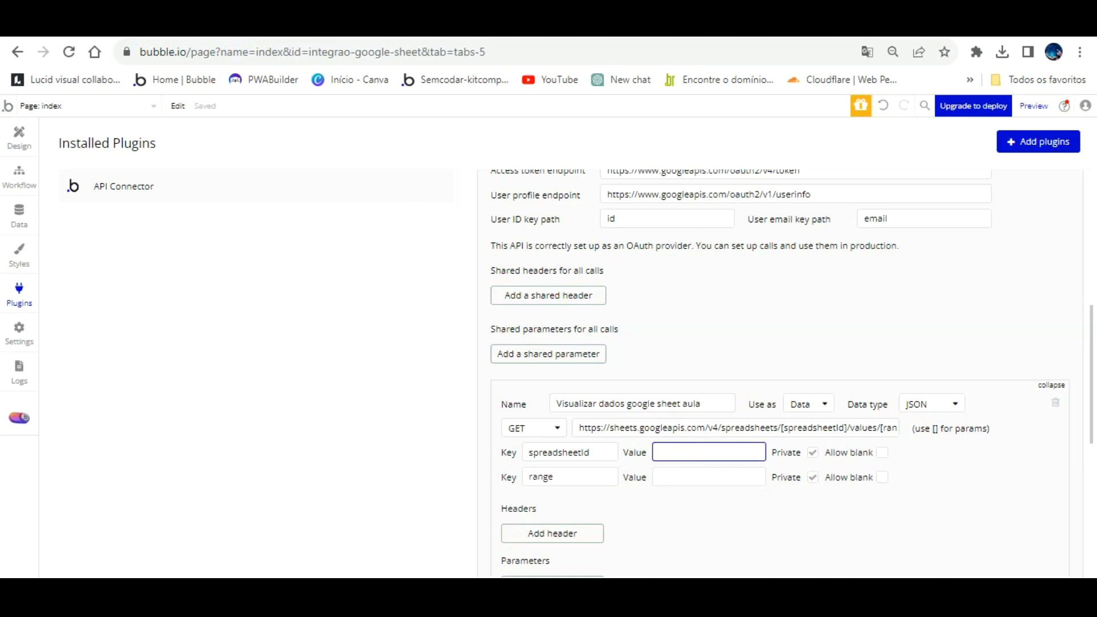
left_click(545, 26)
- Paste the Teste aula bubble sheet's ID into the spreadsheetId value, then move to the range value
right_click(533, 52)
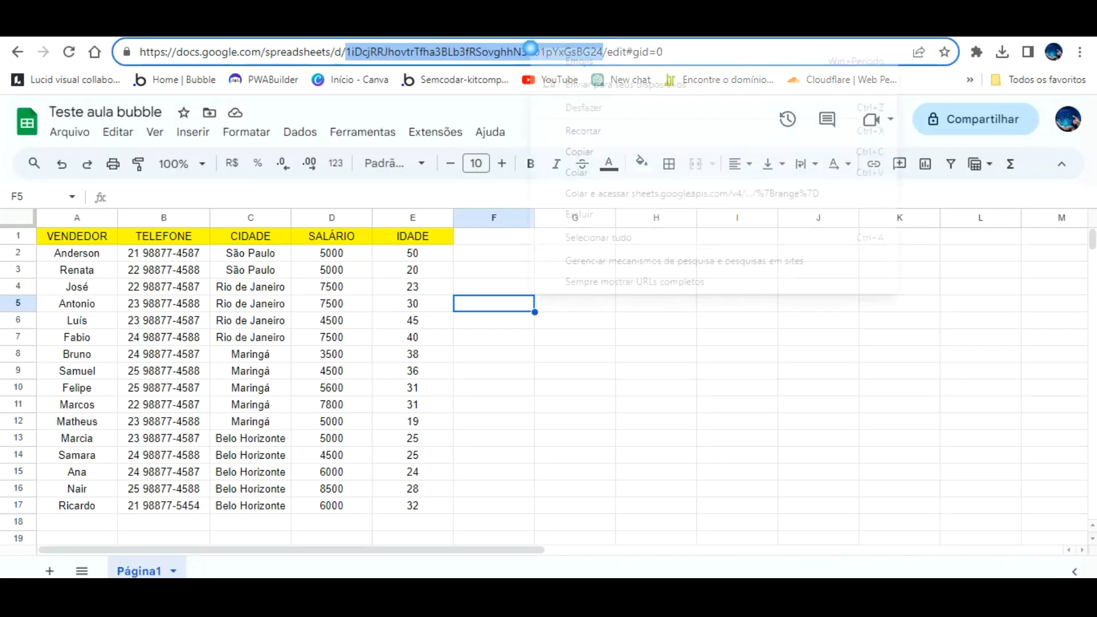
left_click(597, 150)
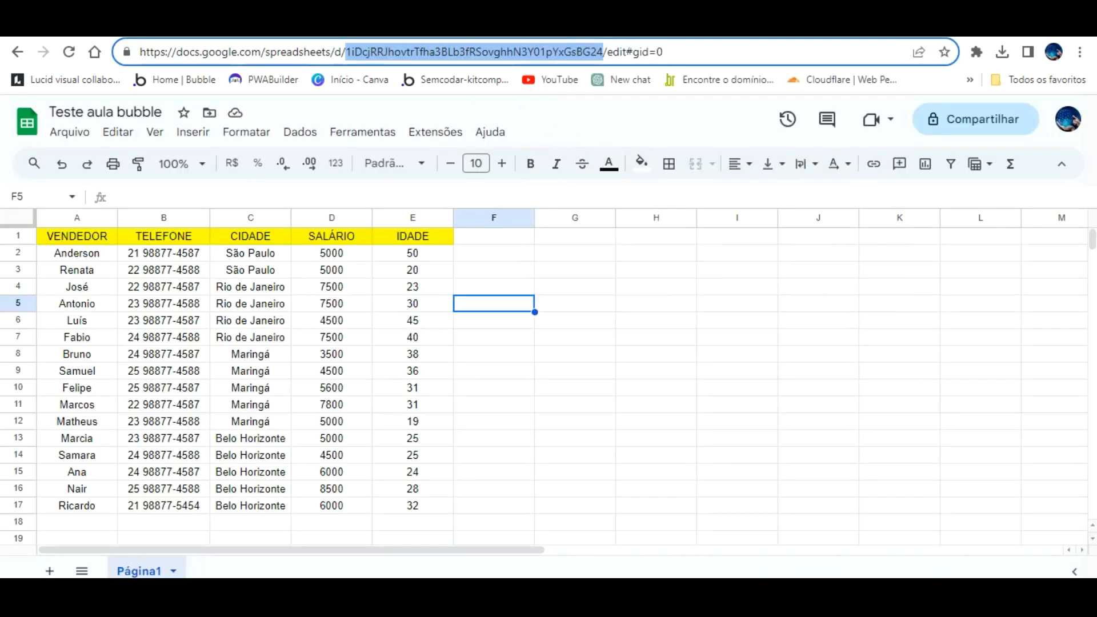
left_click(142, 32)
left_click(703, 449)
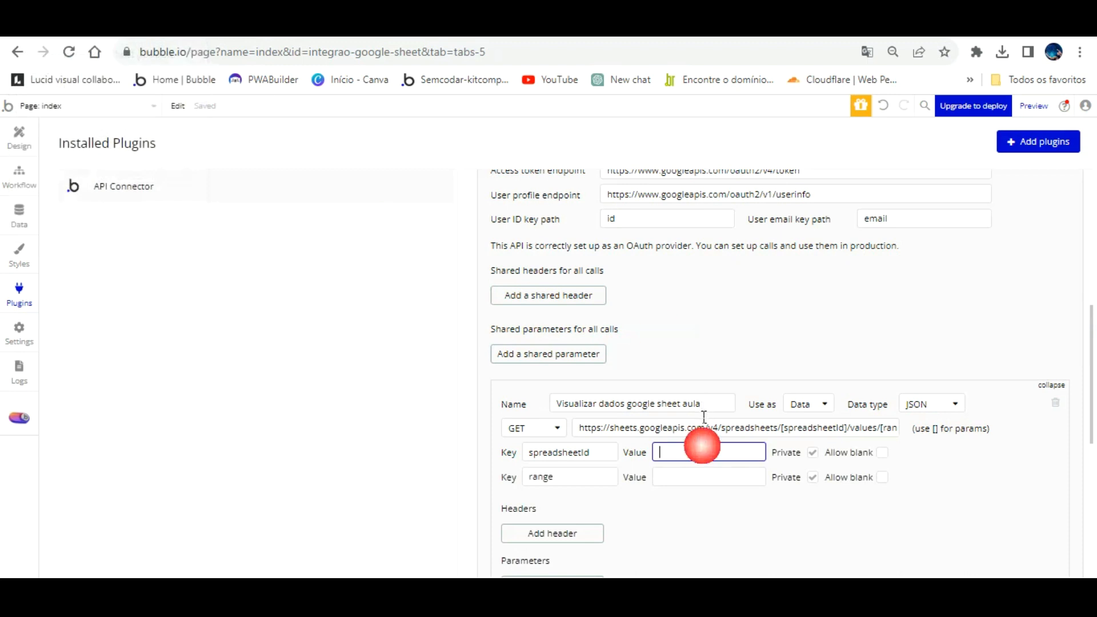
key("ctrl+v")
left_click(681, 471)
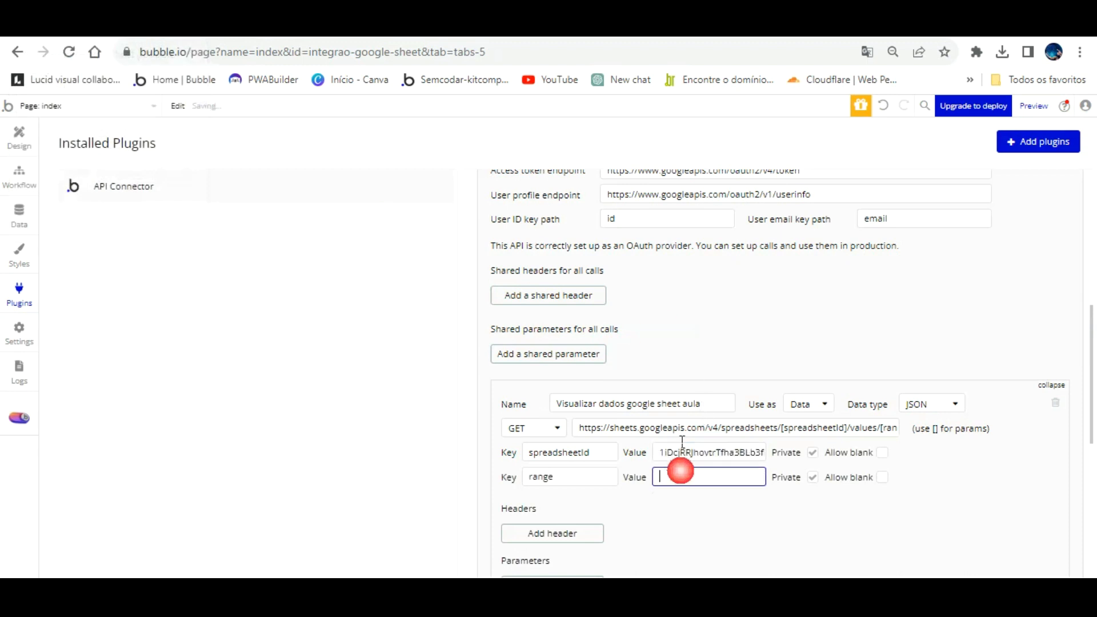
left_click(732, 31)
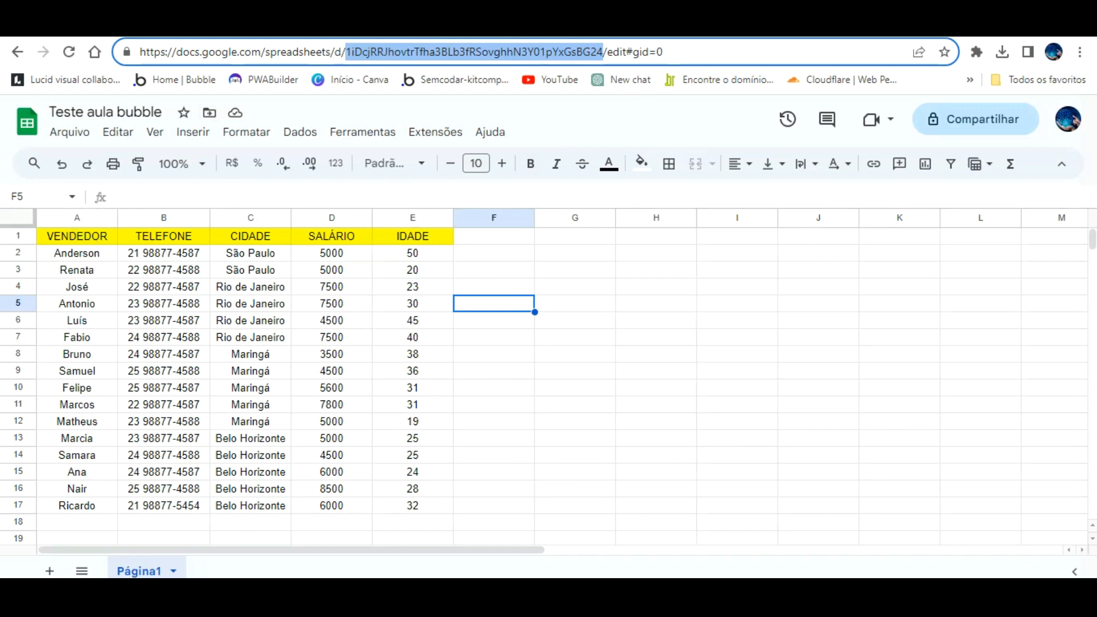
key("ctrl+Tab")
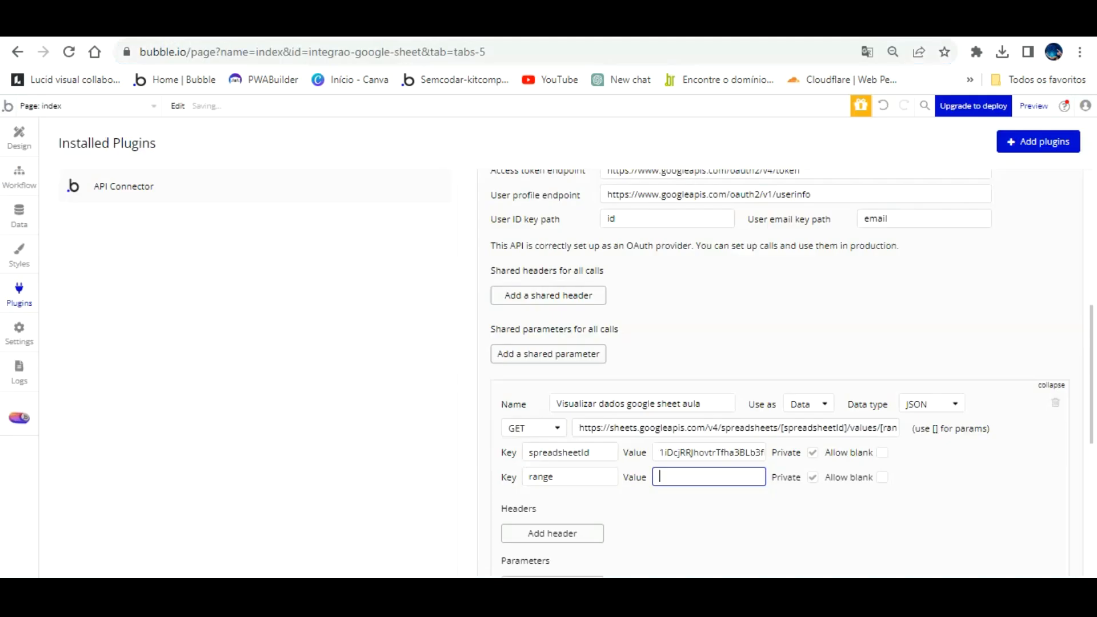
left_click(700, 478)
- Initialize the sheet-reading call on range A2:E and save its returned range, majorDimension and values fields
scroll(698, 479, "down", 4)
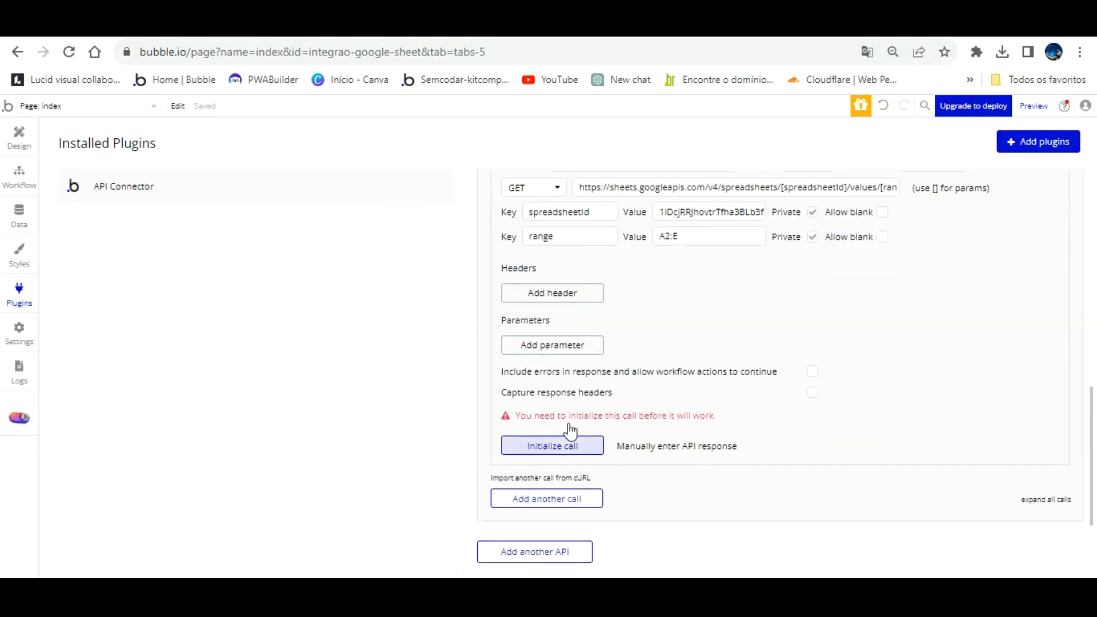
scroll(609, 404, "up", 3)
scroll(609, 404, "down", 1)
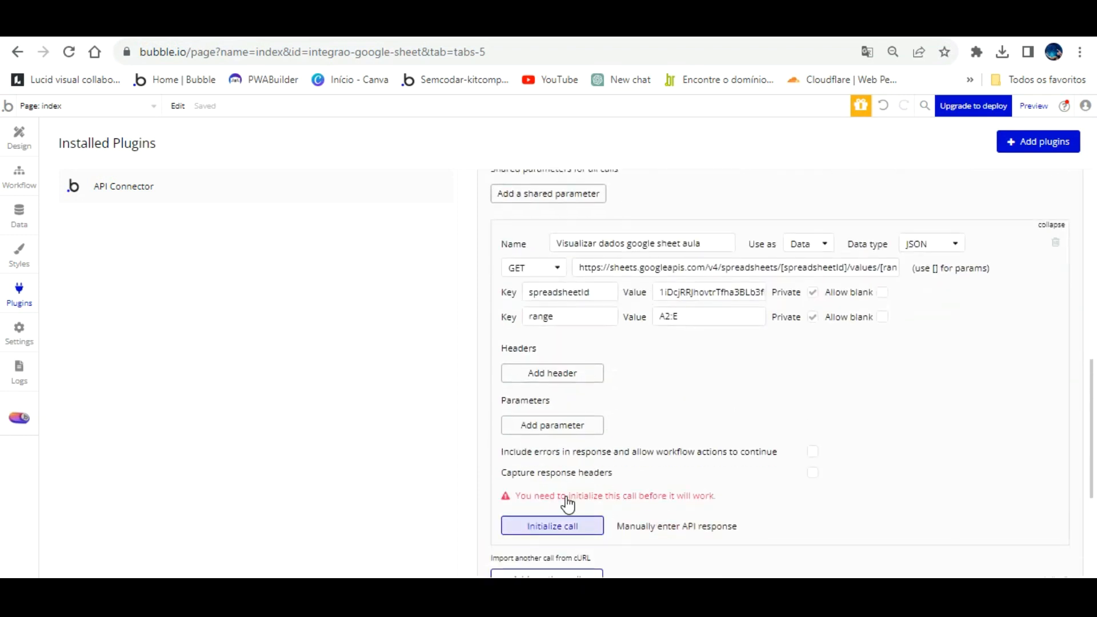
left_click(565, 520)
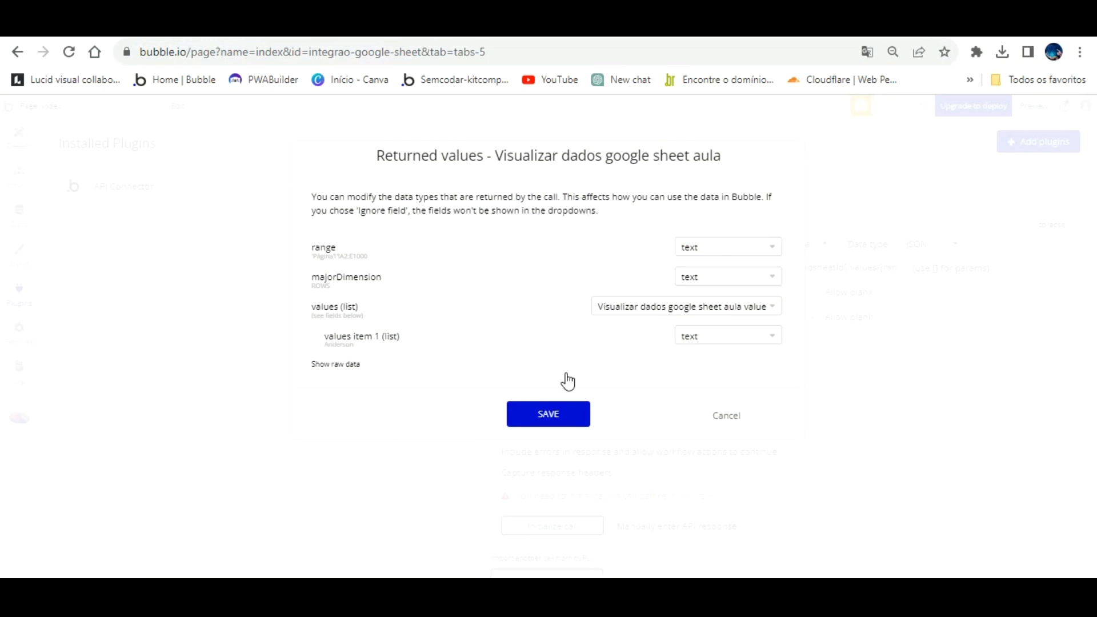
left_click(564, 412)
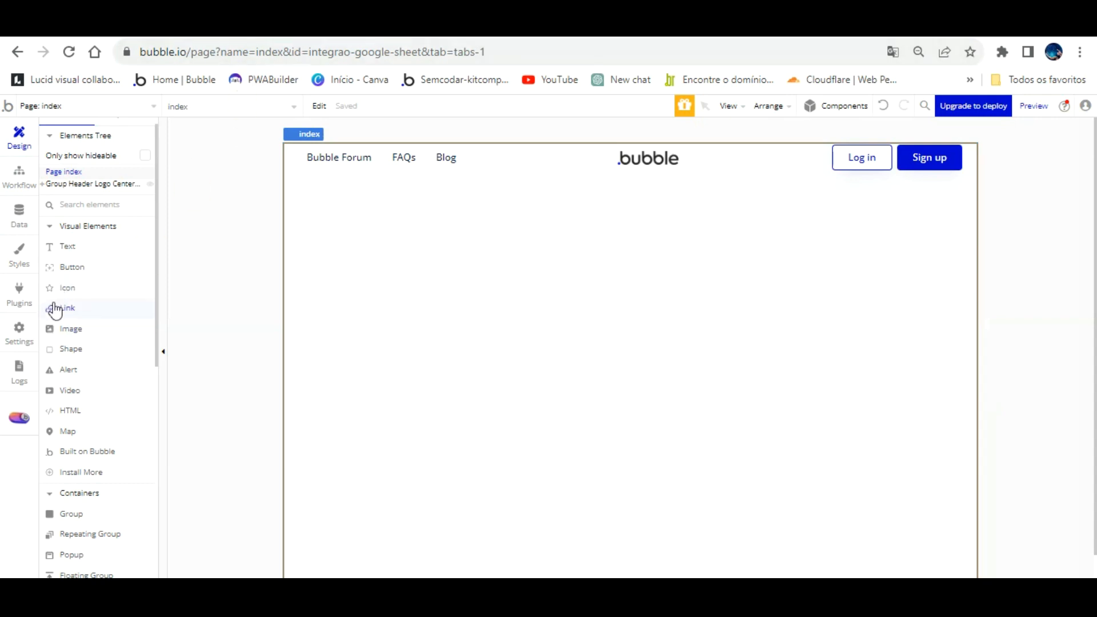
- Draw a repeating group across the page, undoing an accidental duplicate
scroll(115, 416, "down", 2)
left_click(115, 453)
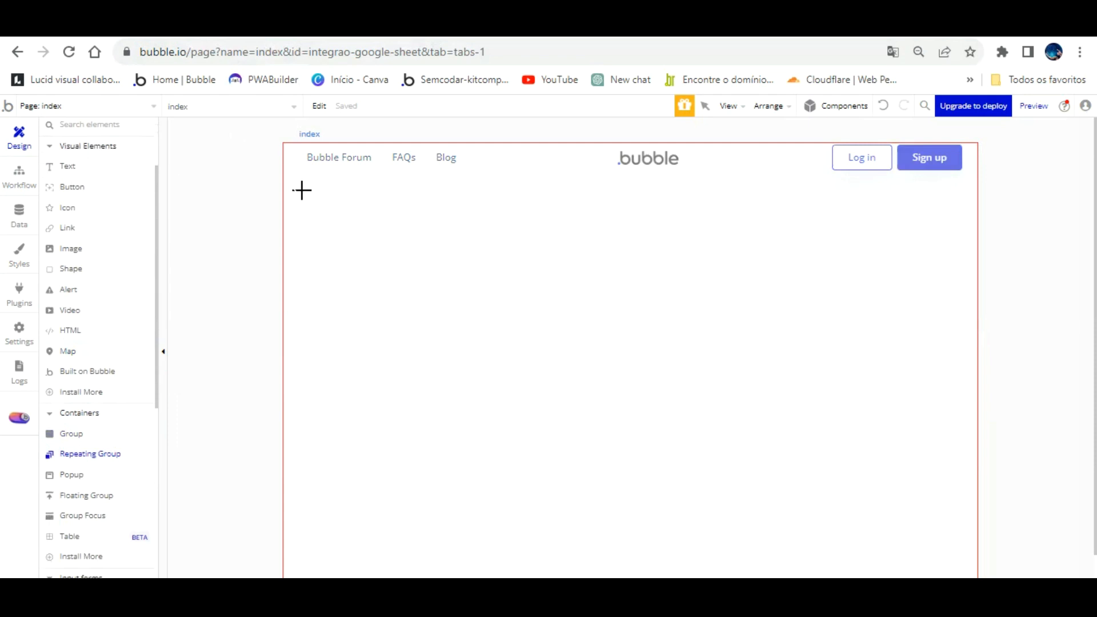
mouse_move(297, 212)
left_mouse_down()
mouse_move(676, 392)
mouse_move(931, 441)
mouse_move(960, 548)
left_mouse_up()
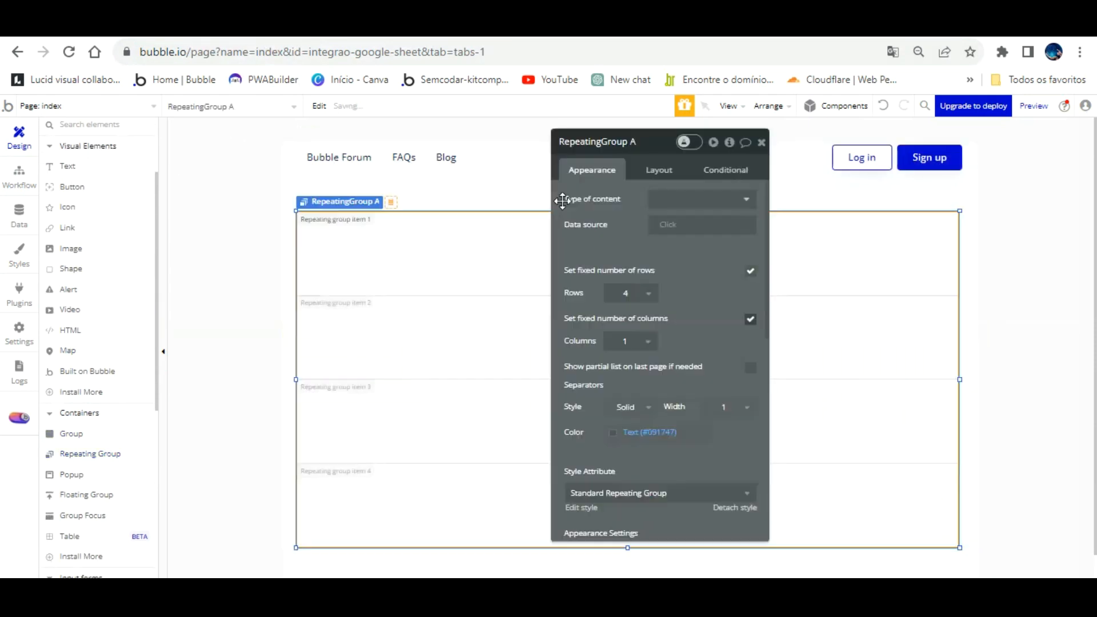
left_click(421, 214)
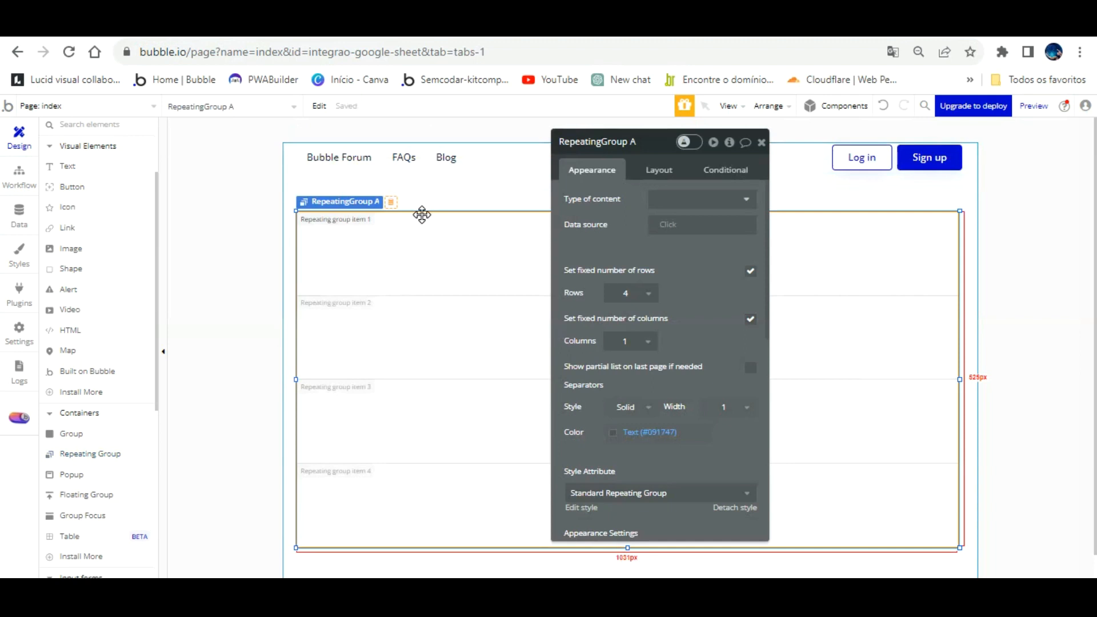
key("ctrl+v")
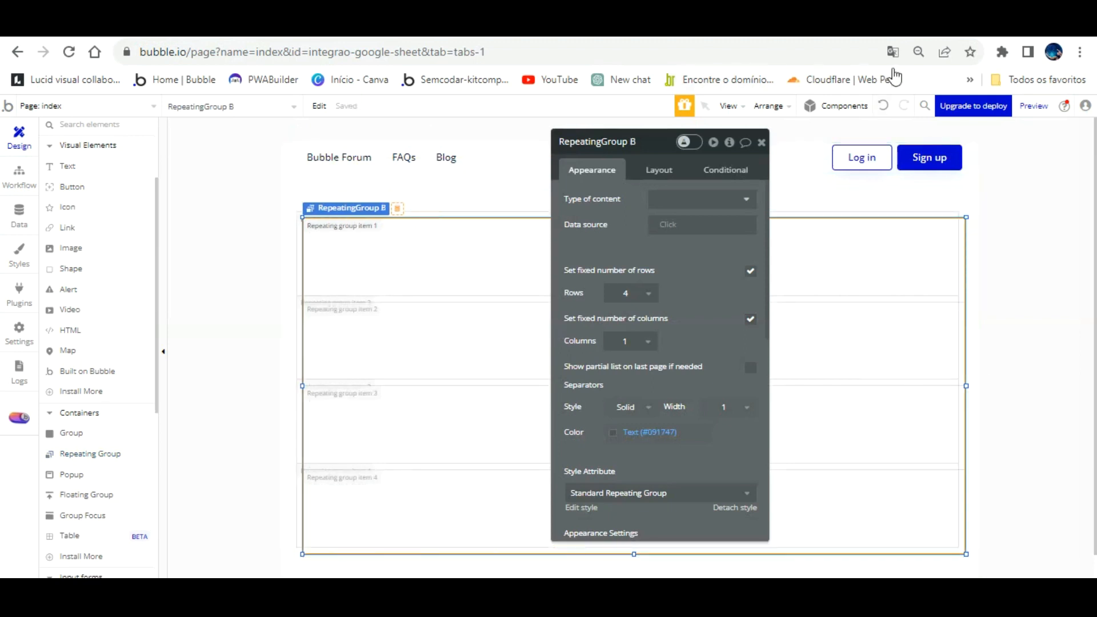
left_click(883, 106)
left_click(454, 262)
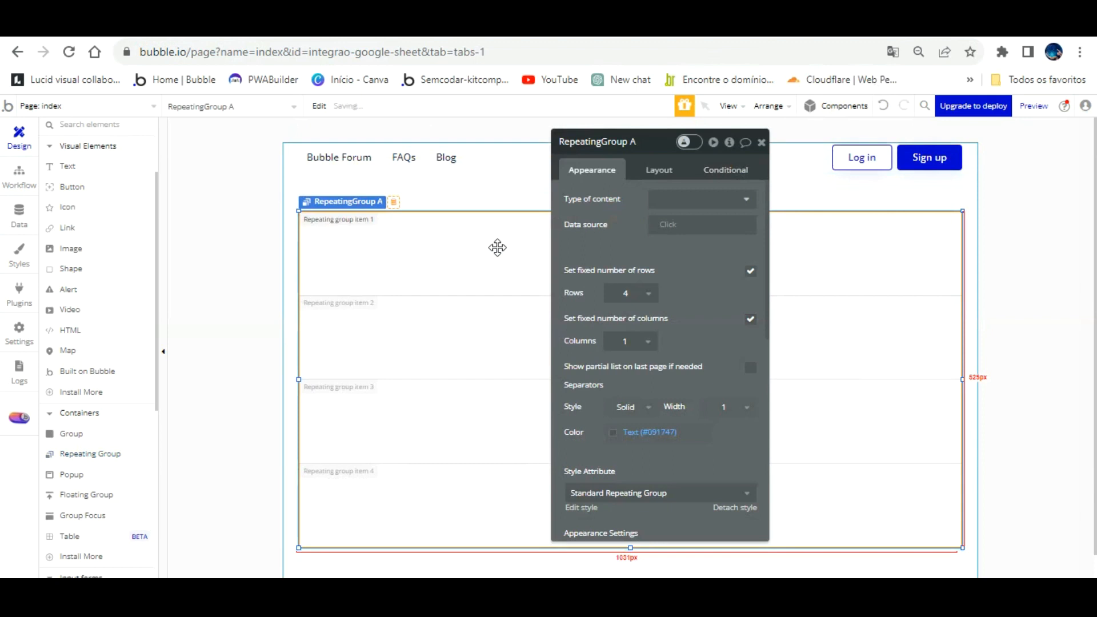
- Make the repeating group's rows flexible with a 30-pixel minimum height
left_click(651, 291)
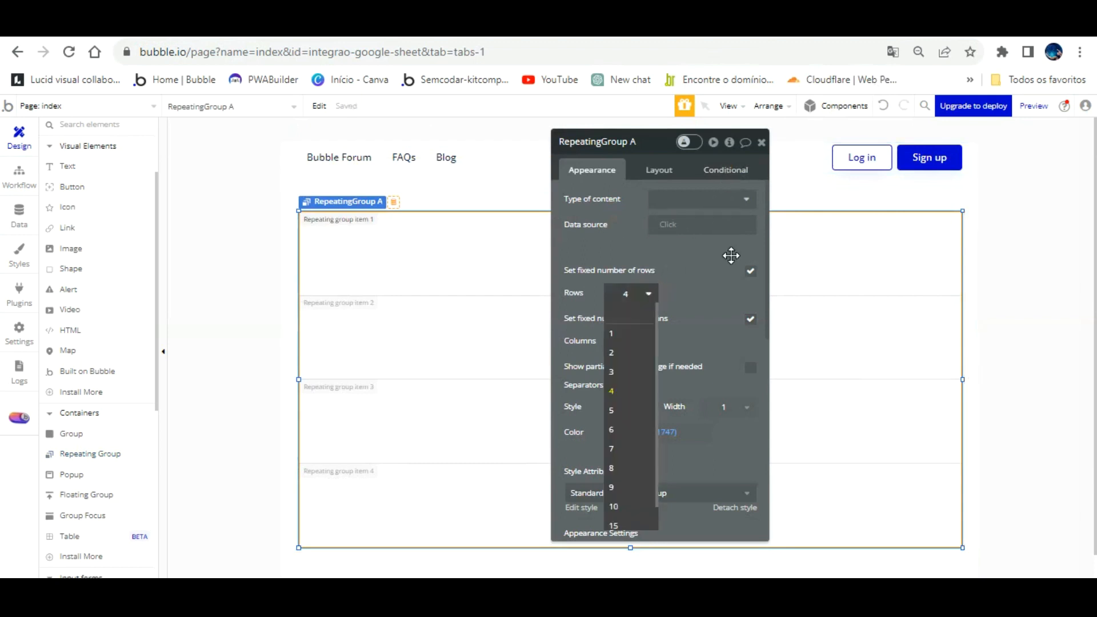
left_click(751, 271)
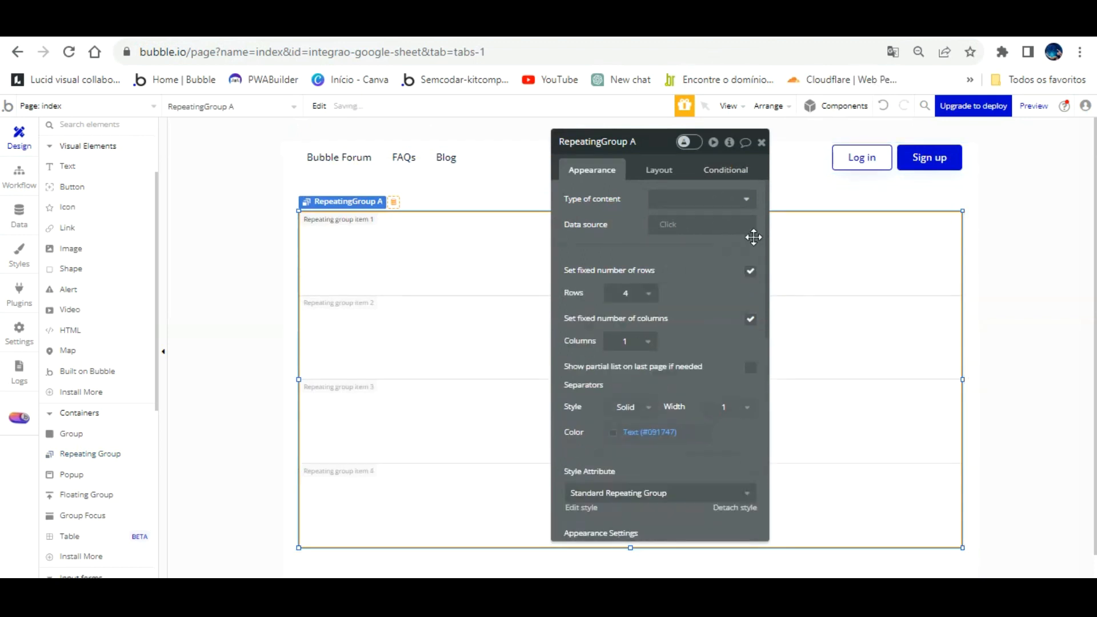
left_click_drag(673, 264, 633, 264)
type("30")
left_click(707, 295)
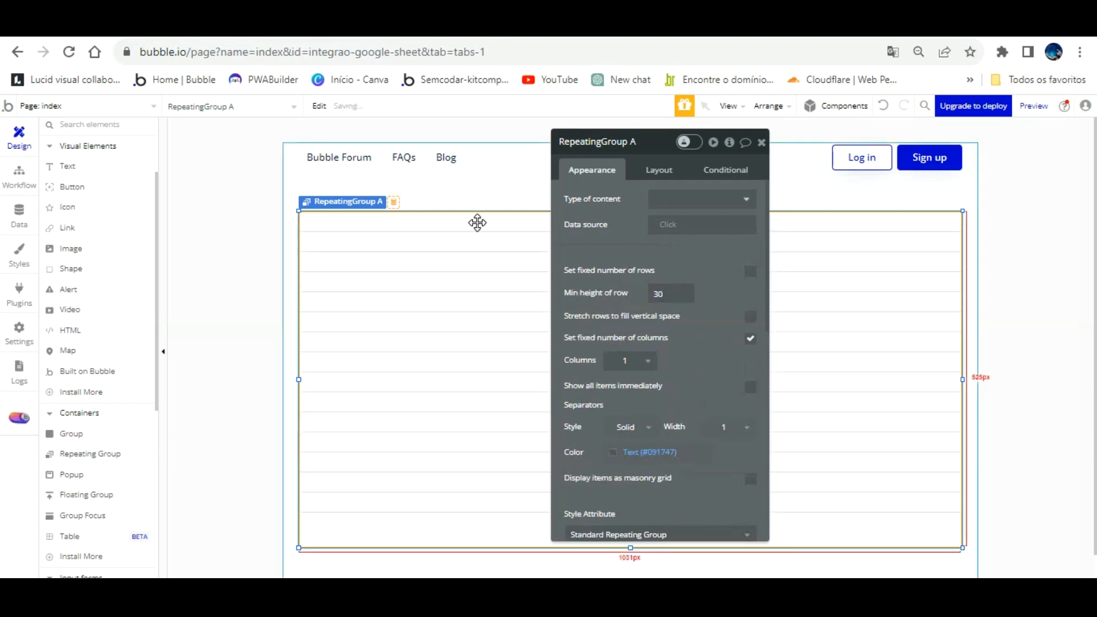
- Set its content type to the Visualizar dados google sheet data, sourced from an external API
left_click(699, 193)
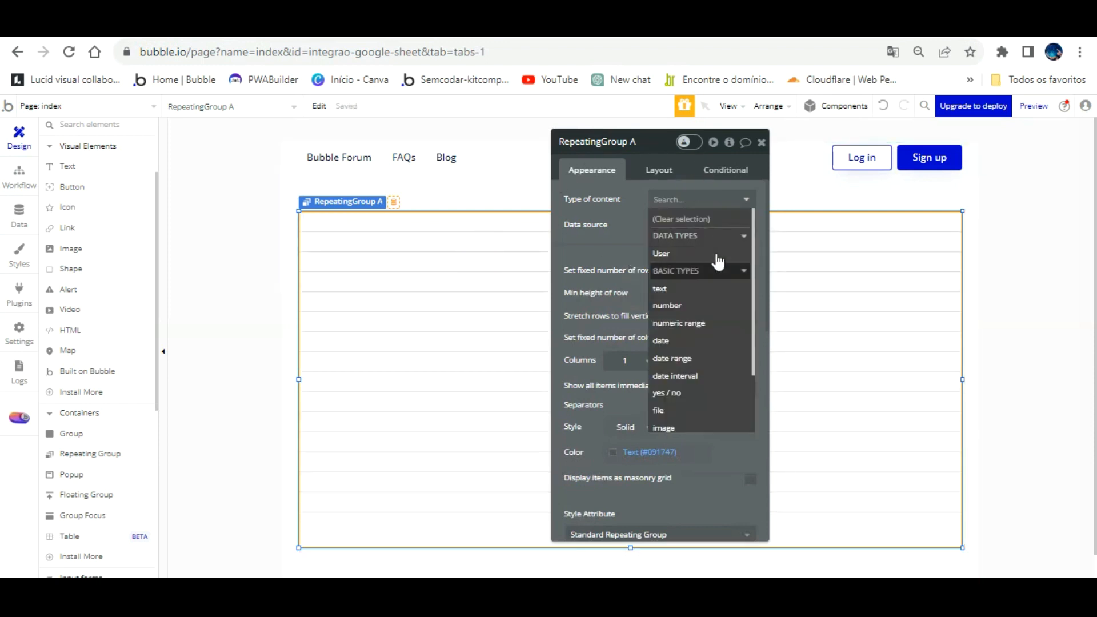
scroll(723, 311, "down", 2)
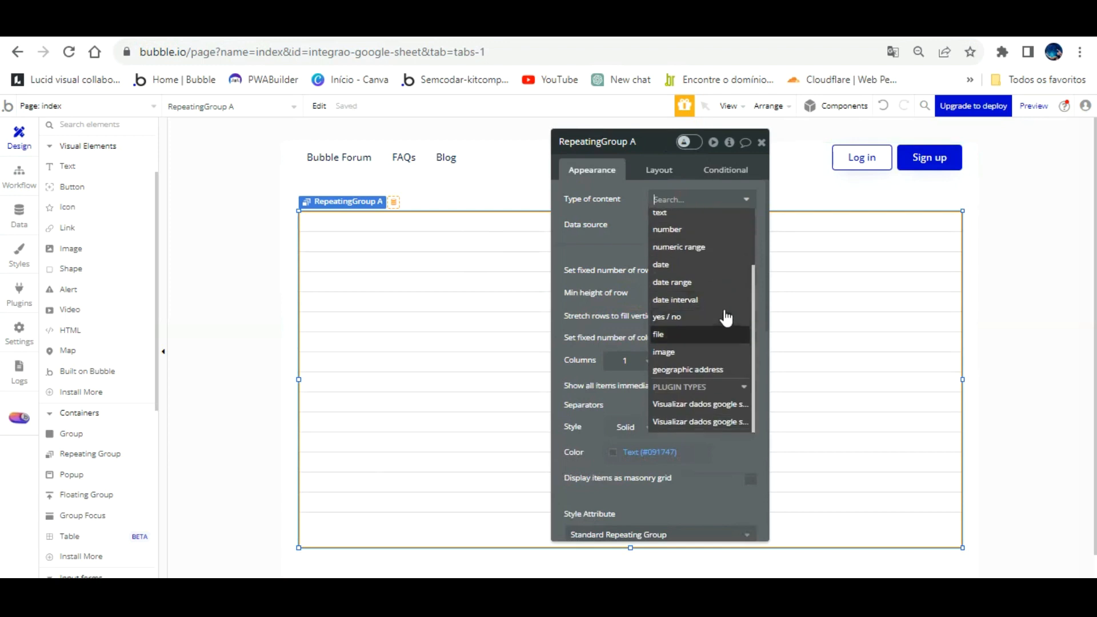
left_click(722, 404)
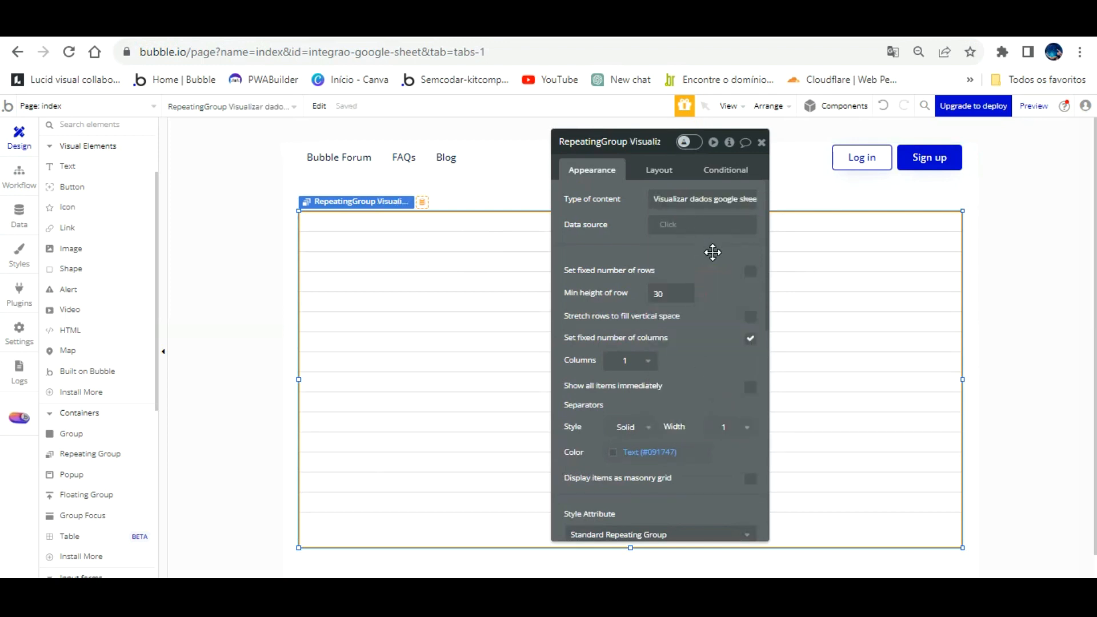
left_click(693, 221)
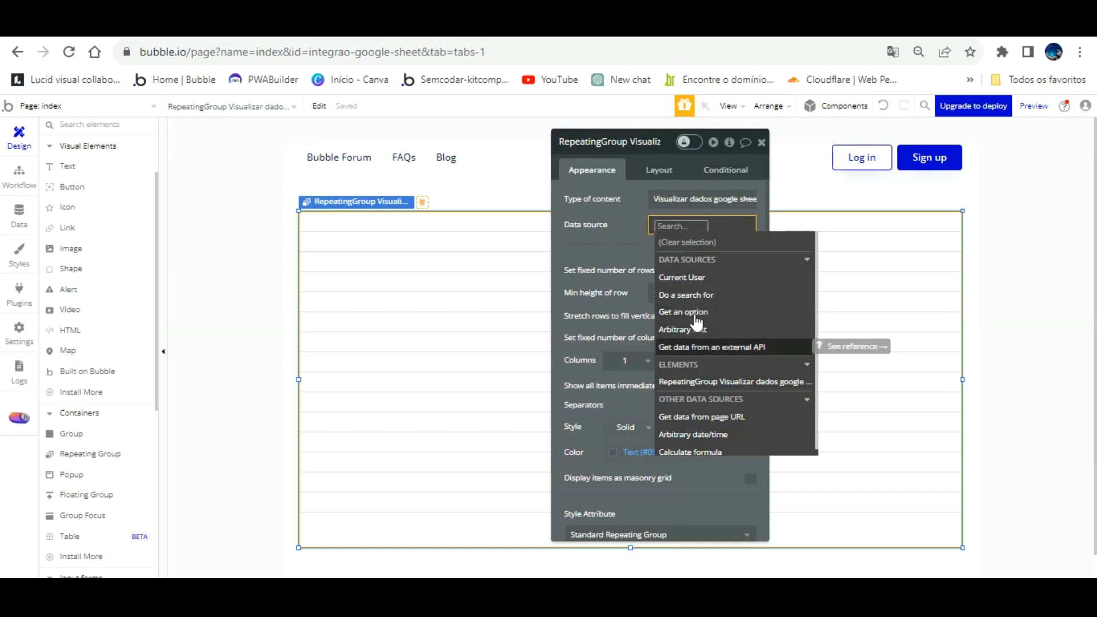
left_click(700, 347)
- Set the data source to Integração Google Sheet - Visualizar dados google sheet aula's values
left_click(517, 170)
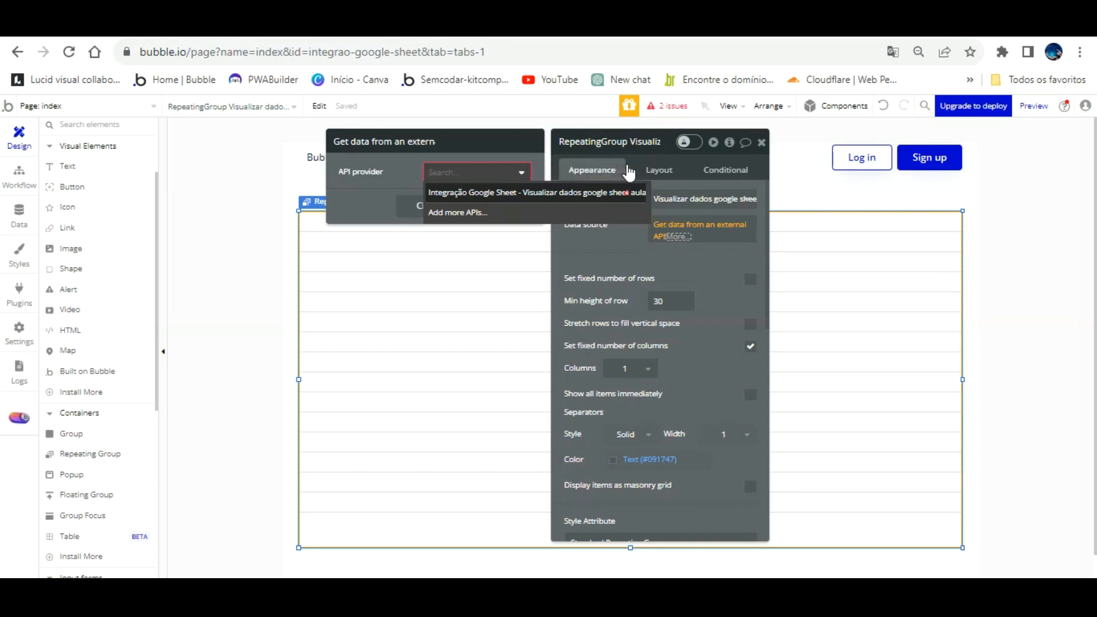
left_click(629, 192)
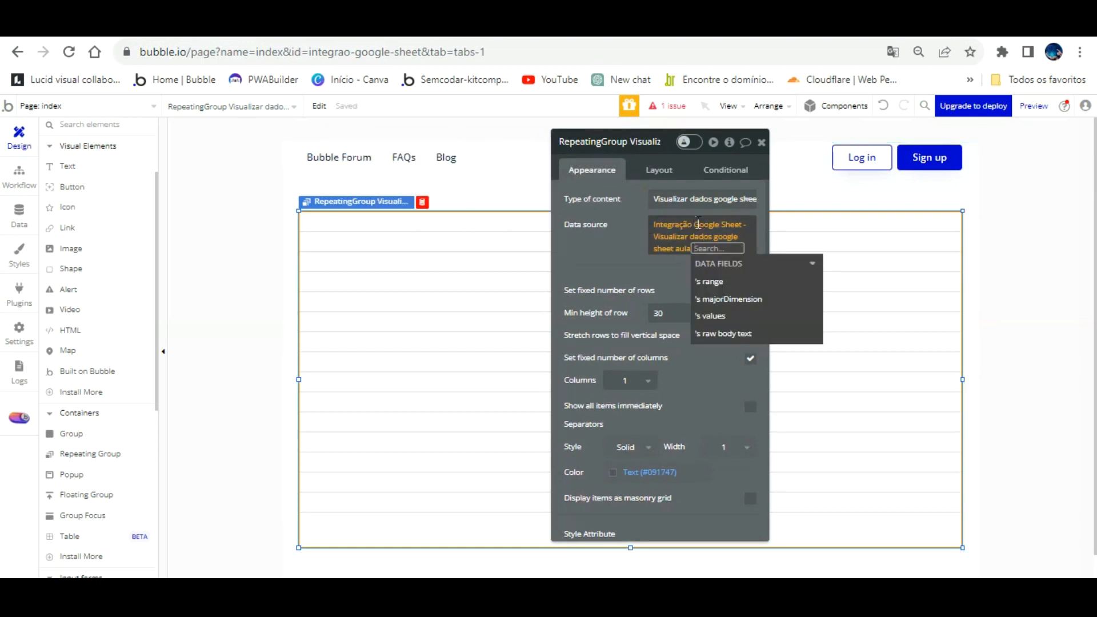
left_click(711, 316)
left_click(621, 228)
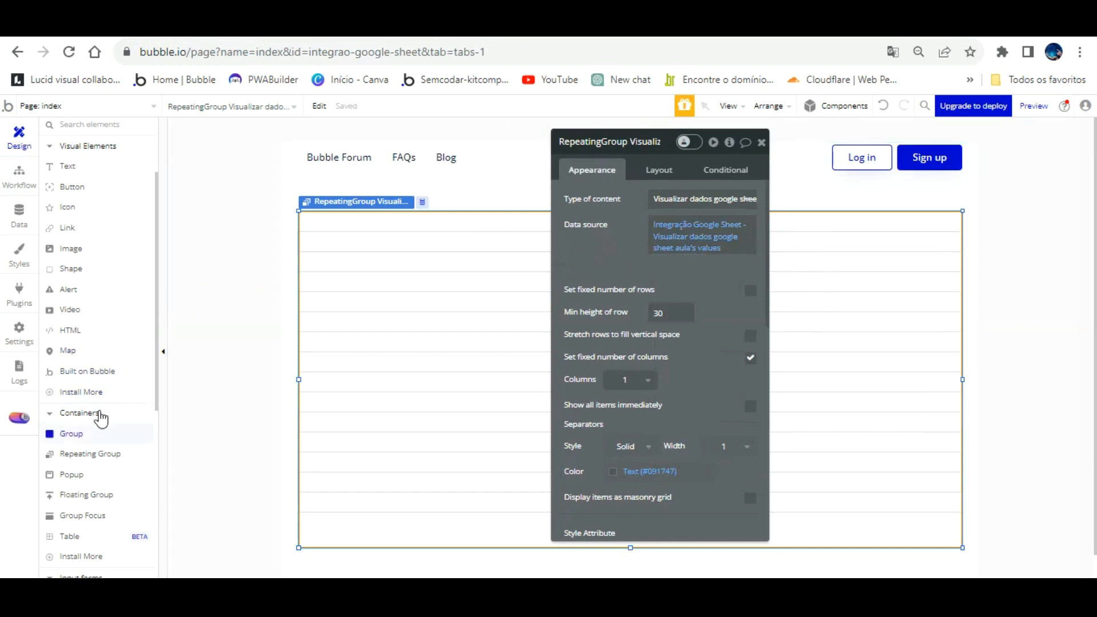
- Draw a text element in the first row and set its height to 30
left_click(146, 223)
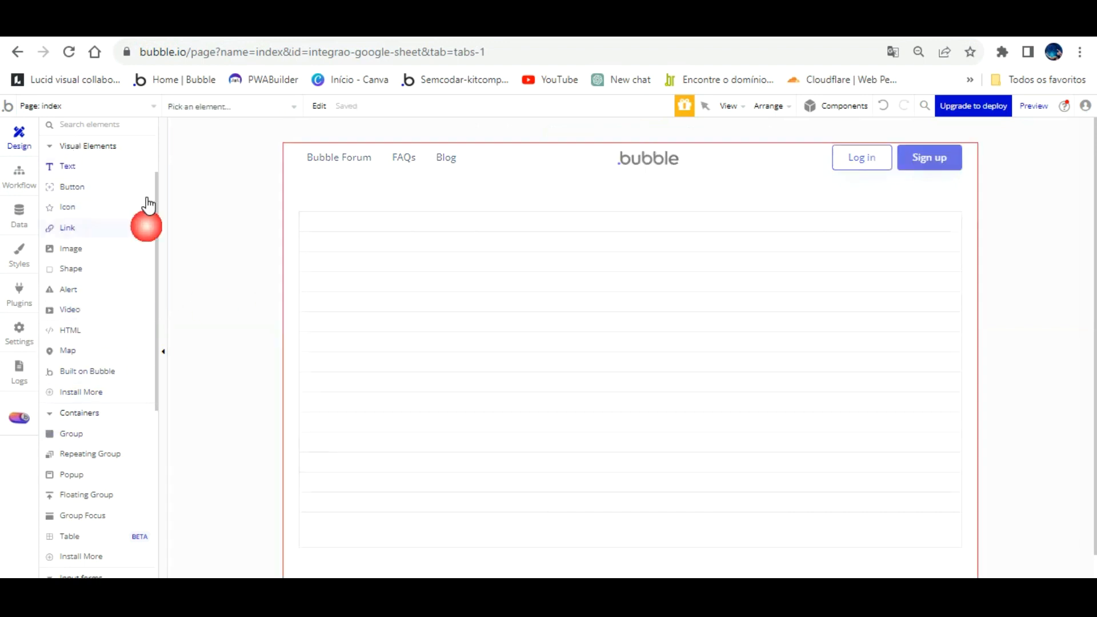
left_click_drag(322, 197, 387, 199)
left_click(658, 170)
left_click(645, 261)
type("30")
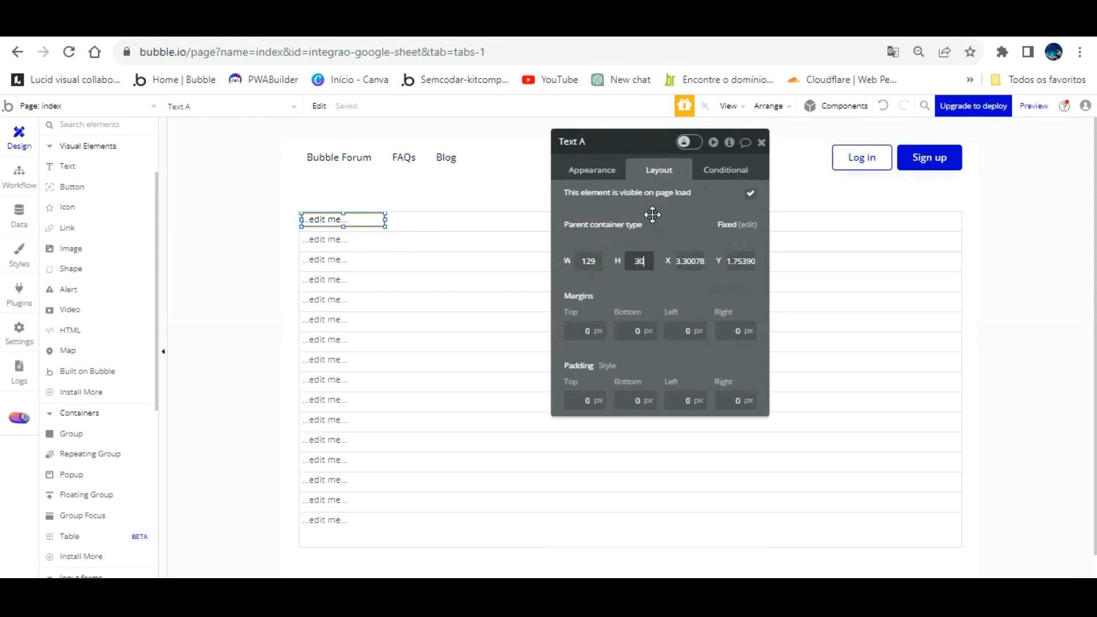
- Detach the text from its style and centre it horizontally and vertically
left_click(599, 171)
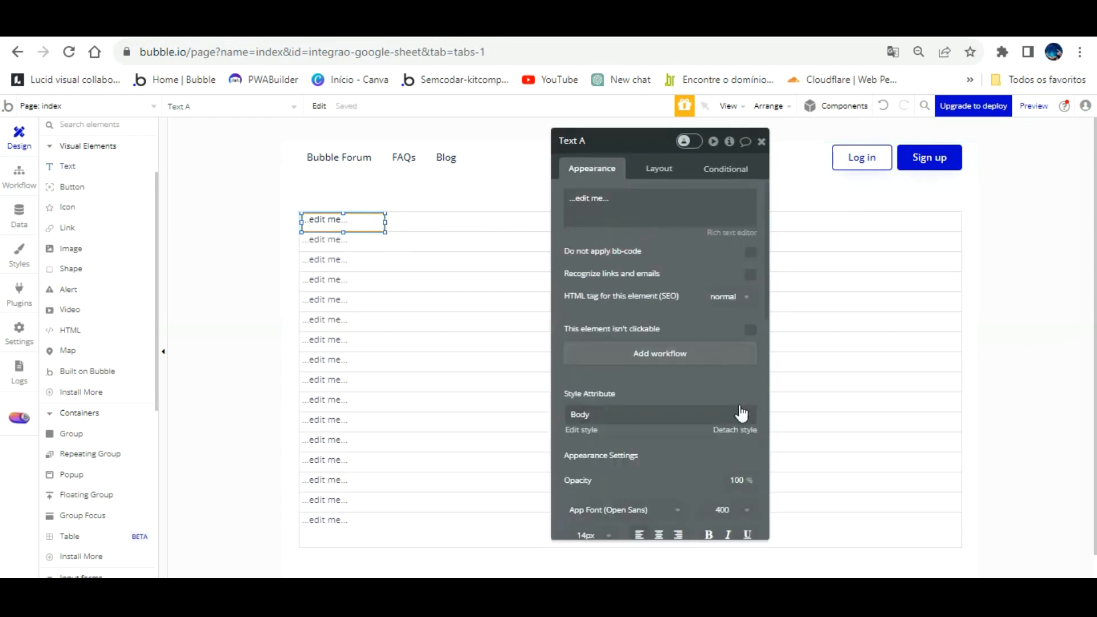
left_click(737, 428)
scroll(715, 407, "down", 3)
left_click(659, 357)
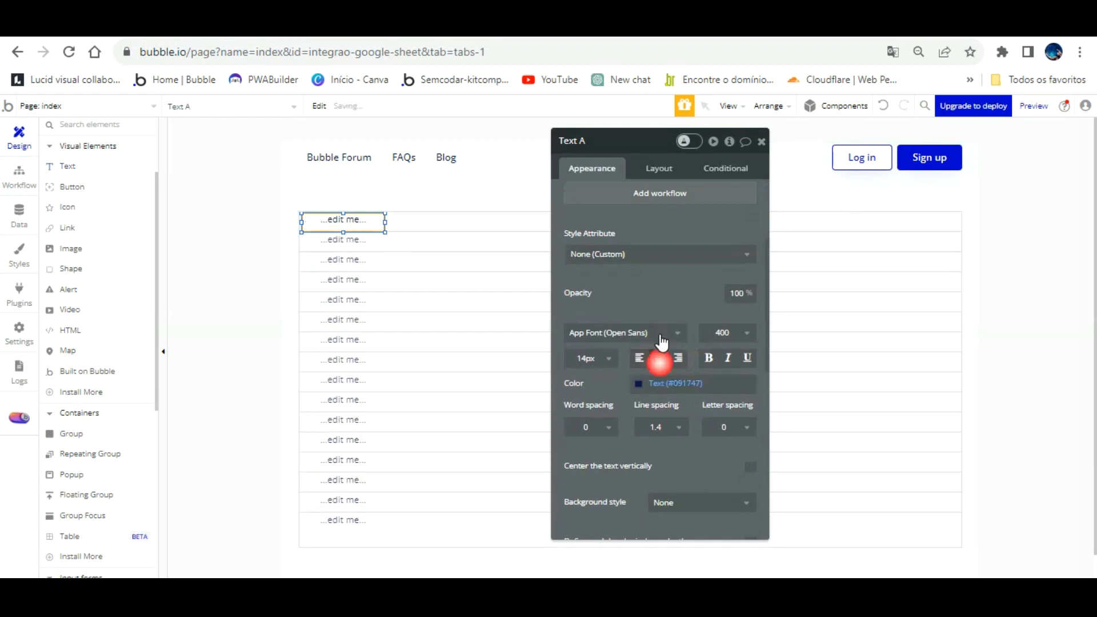
left_click(751, 466)
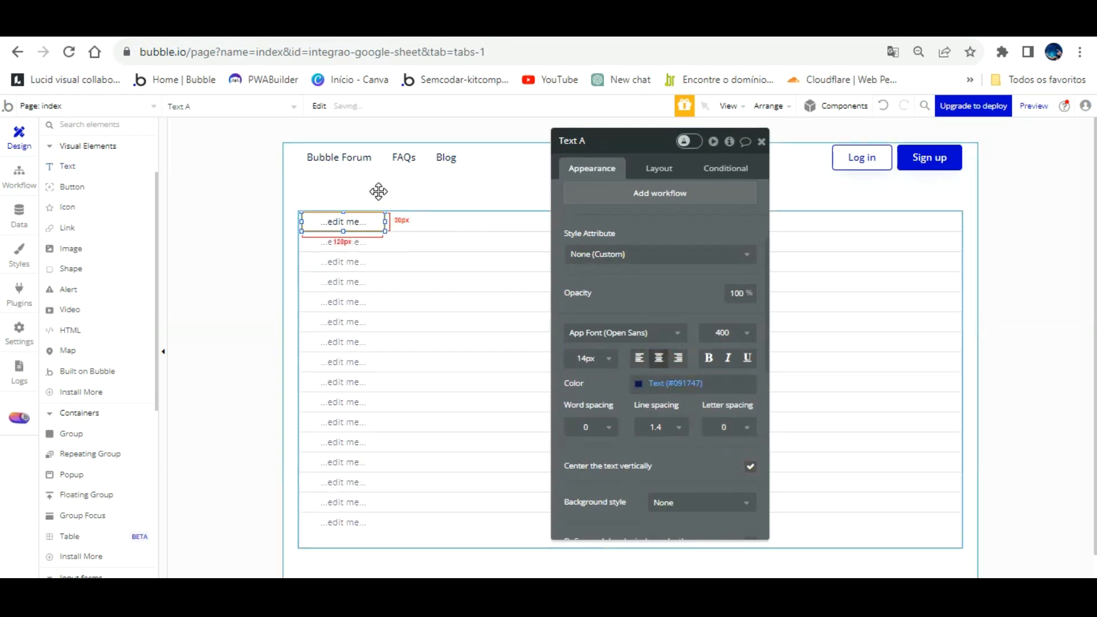
- Replace the placeholder with Current cell's Visualizar dados google sheet aula's values item 1, then preview
key("Left")
key("Left")
key("Left")
left_click_drag(621, 204, 622, 203)
scroll(622, 206, "up", 3)
triple_click(612, 193)
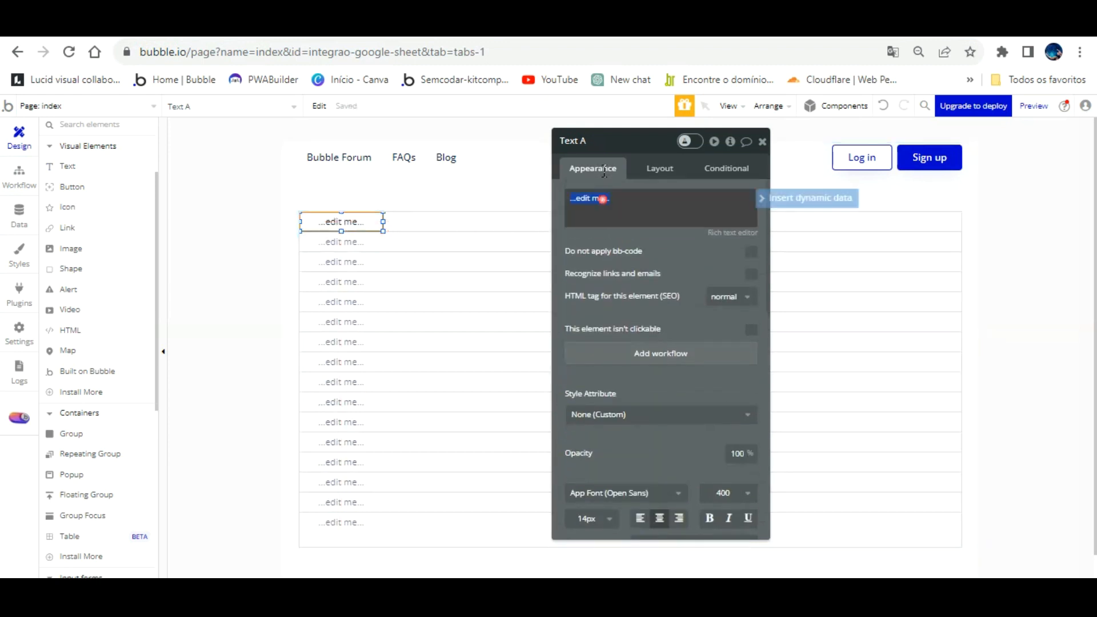
left_click(806, 199)
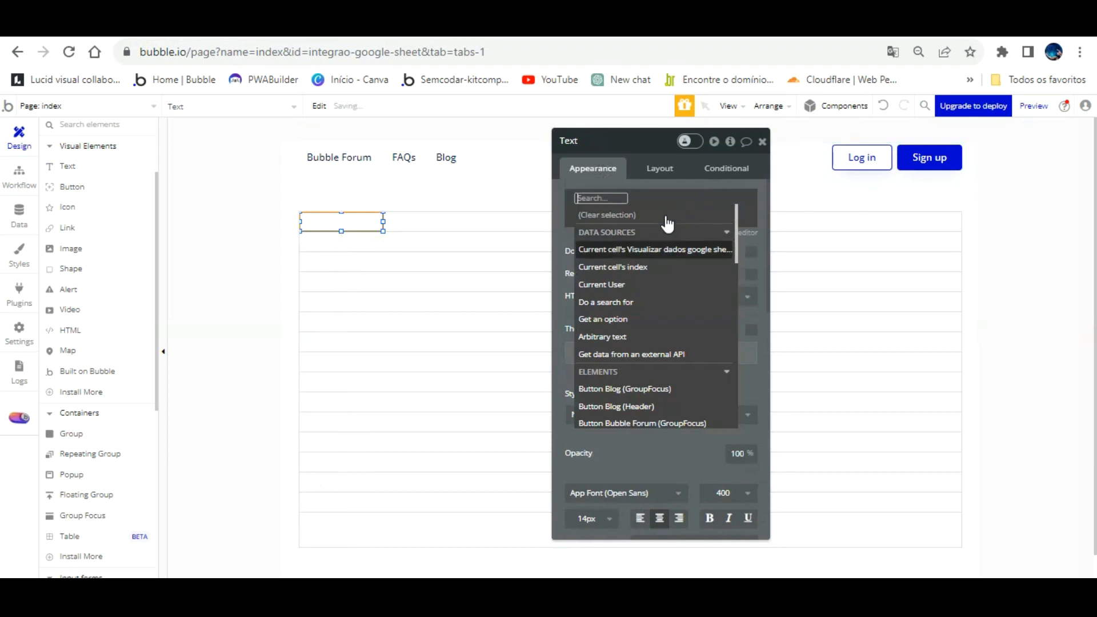
left_click(656, 249)
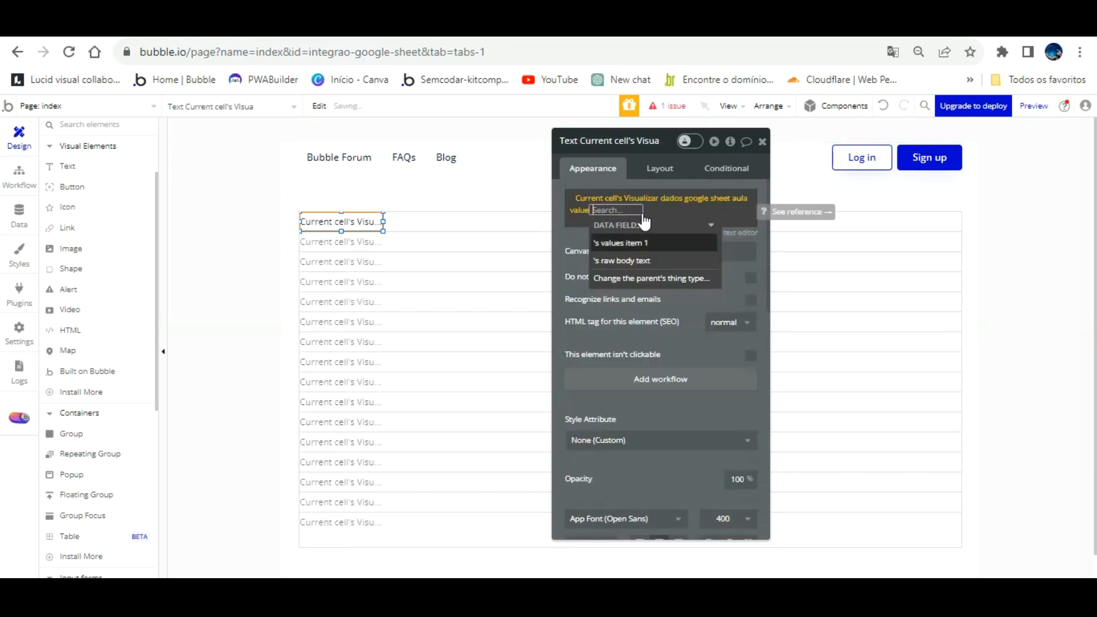
left_click(620, 243)
left_click(575, 236)
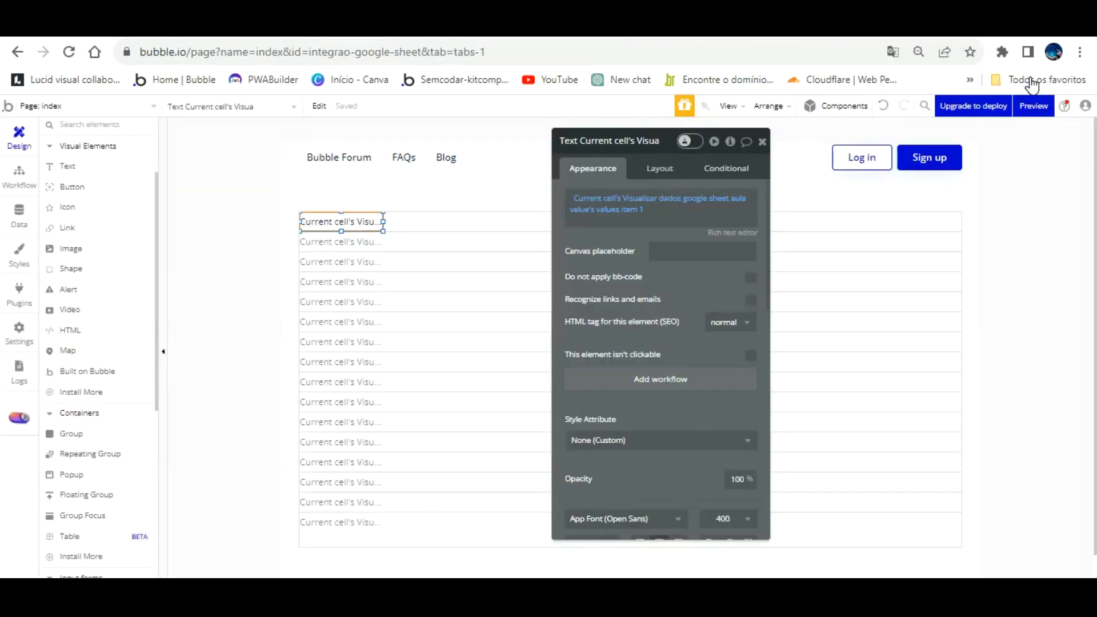
left_click(1034, 102)
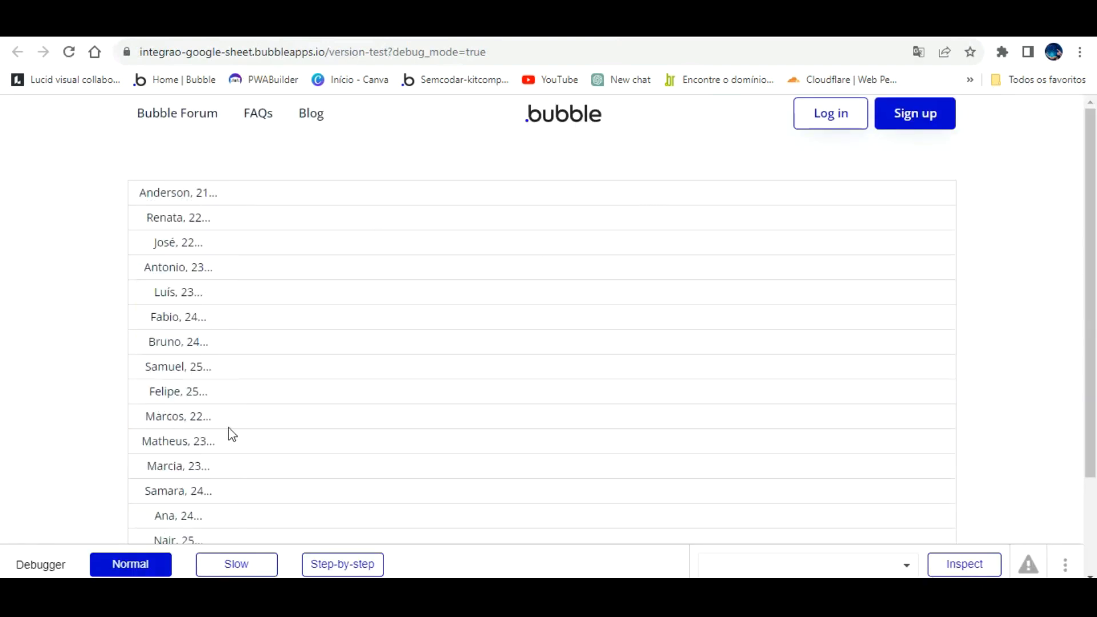
- Widen the row text across the full row and reload the preview
left_click(284, 26)
left_click_drag(384, 191, 865, 192)
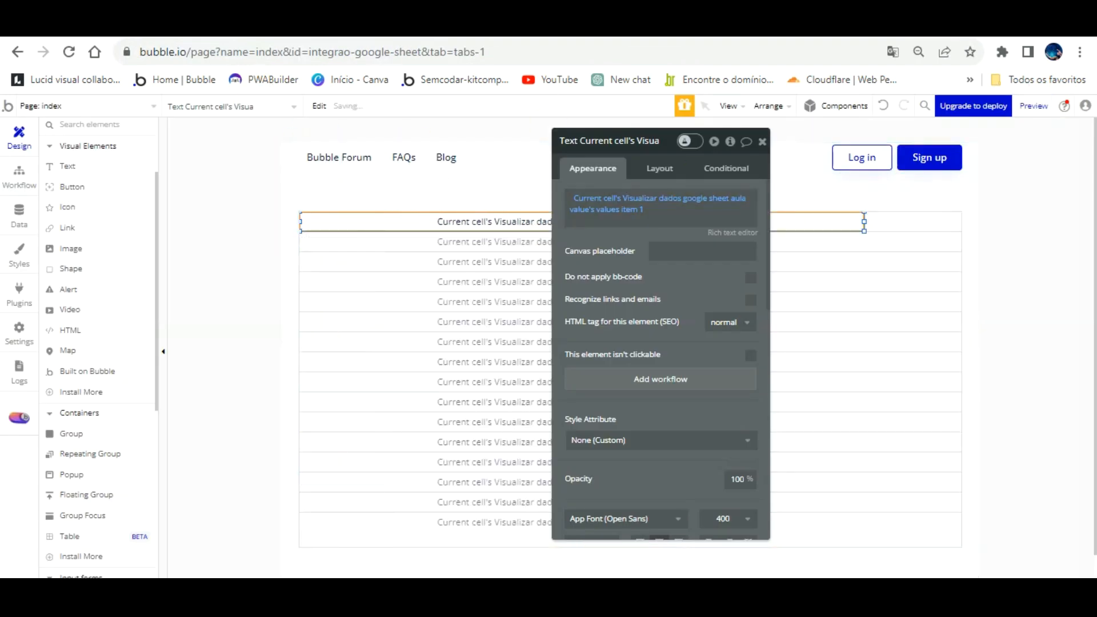
left_click(230, 26)
left_click(364, 111)
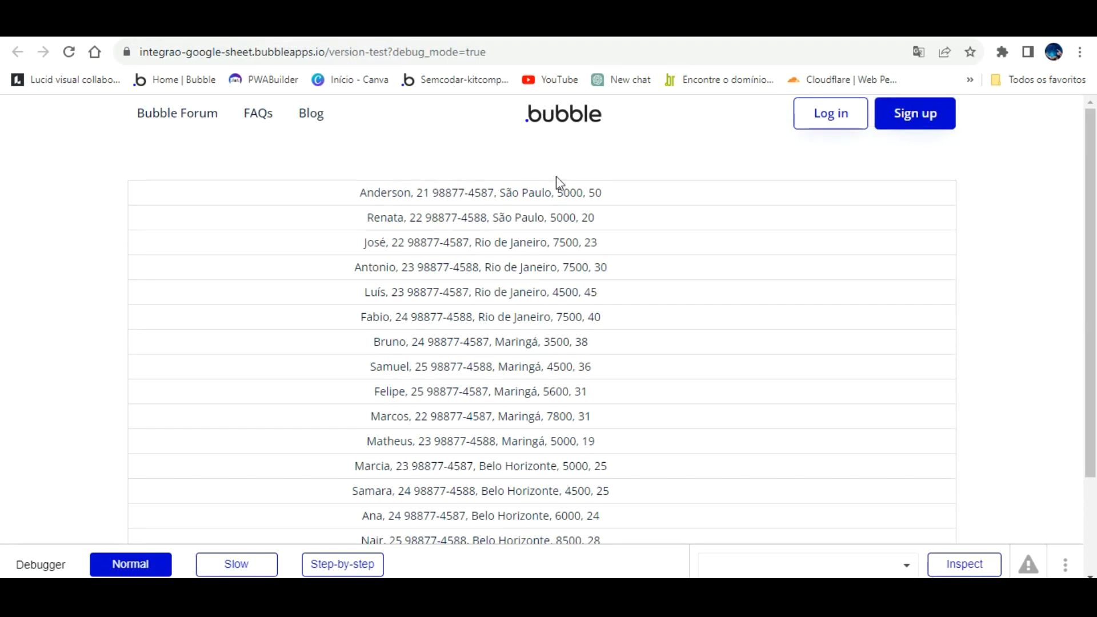
- Change debug_mode=true to false in the preview URL
left_click(506, 52)
left_click(523, 52)
key("BackSpace")
key("BackSpace")
key("BackSpace")
key("BackSpace")
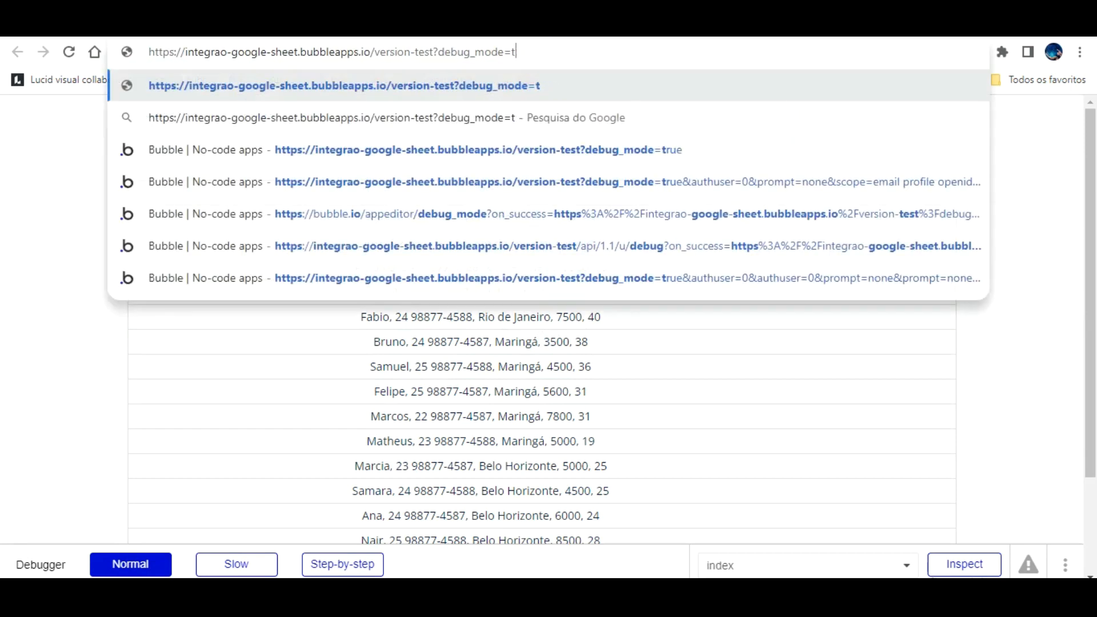
type("false")
key("Return")
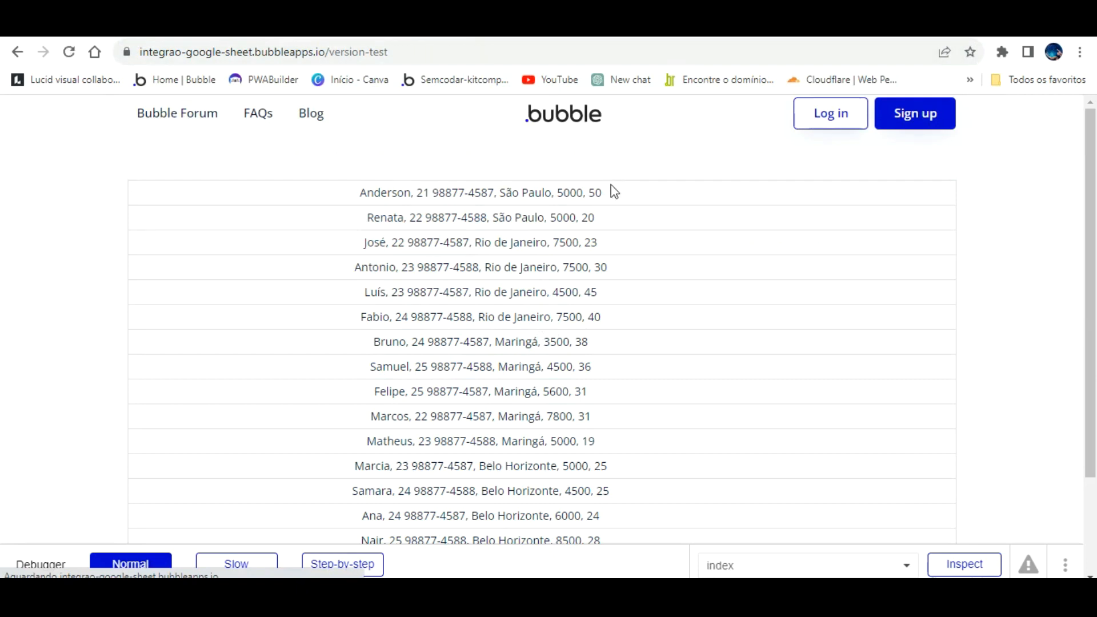
left_click(150, 28)
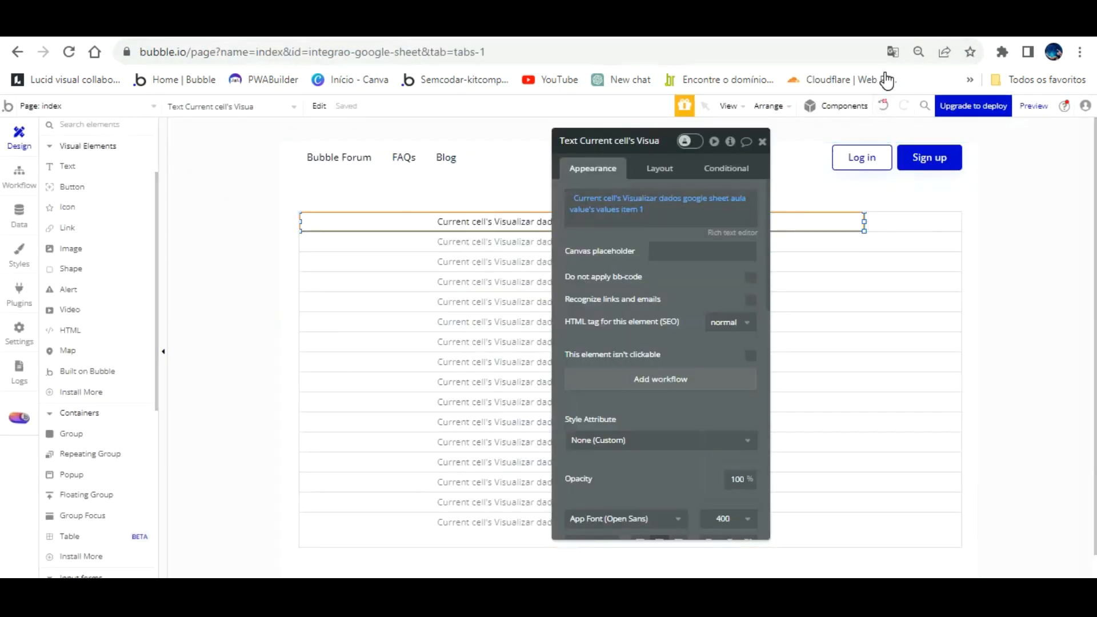
- Append :item # 1 to the values item 1 expression so rows show the seller name
left_click(631, 210)
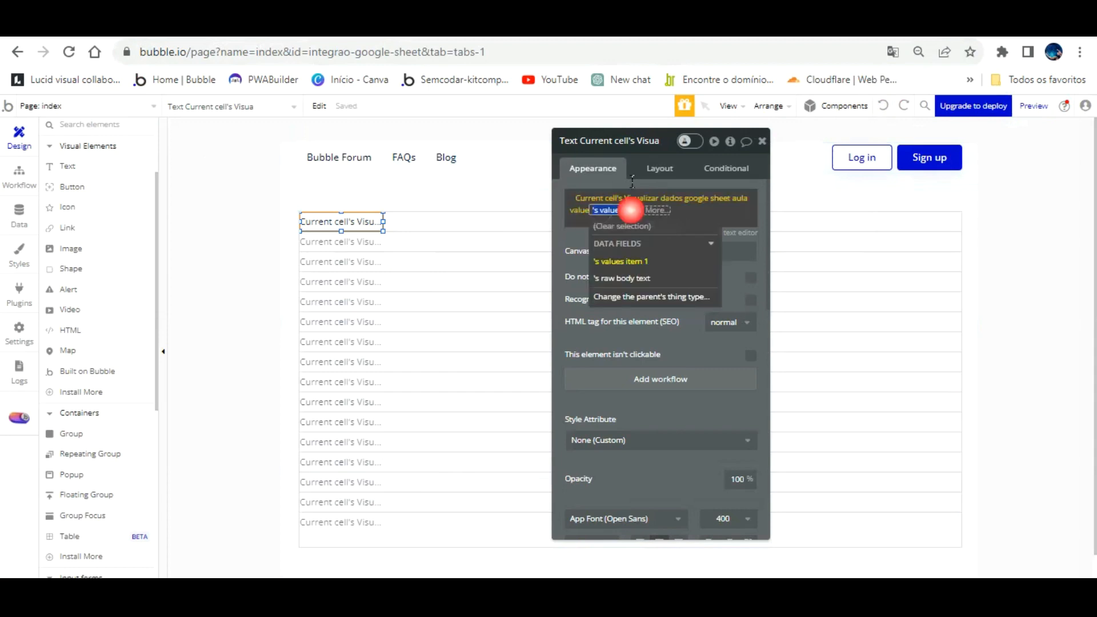
left_click(623, 262)
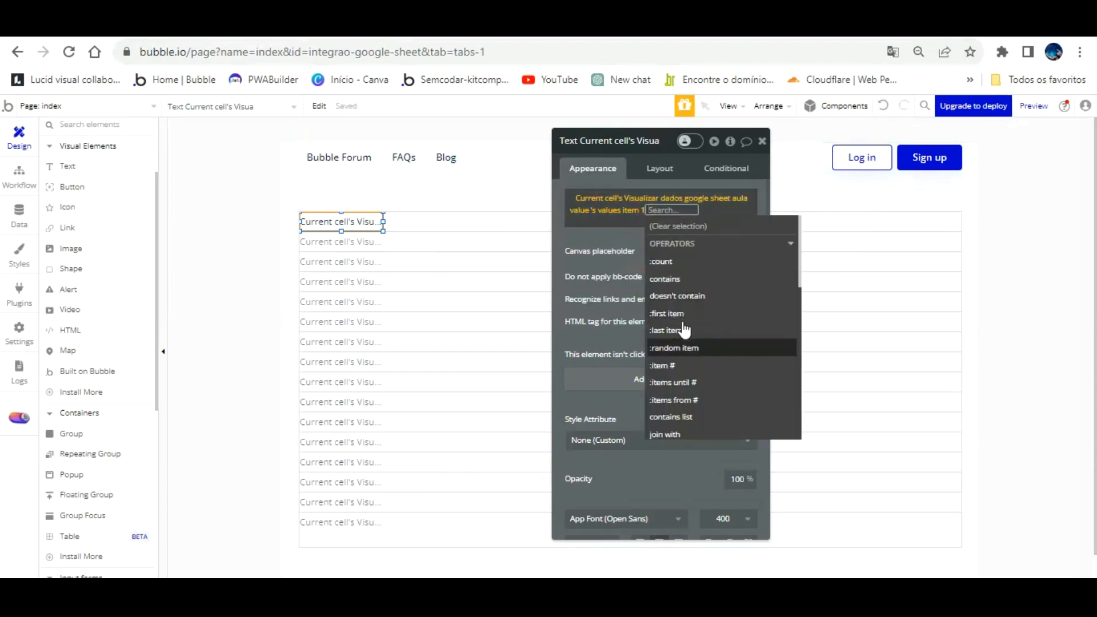
left_click(684, 366)
left_click(686, 332)
type("1")
left_click(640, 209)
left_click(639, 210)
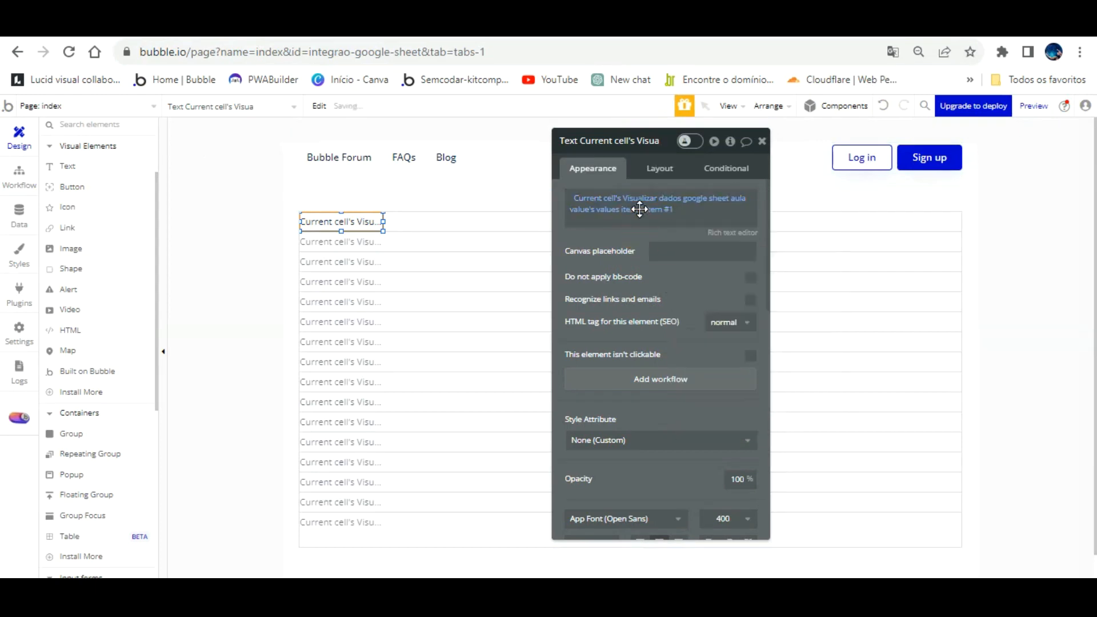
- Reload the preview and compare it with the Teste aula bubble spreadsheet
left_click(242, 28)
left_click(259, 103)
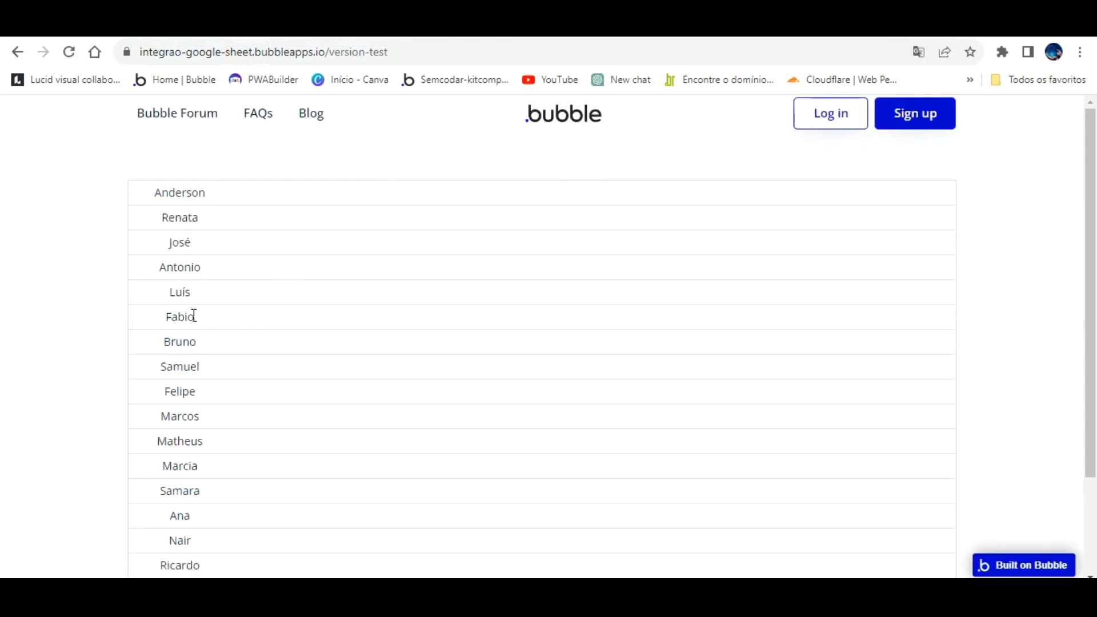
left_click(354, 27)
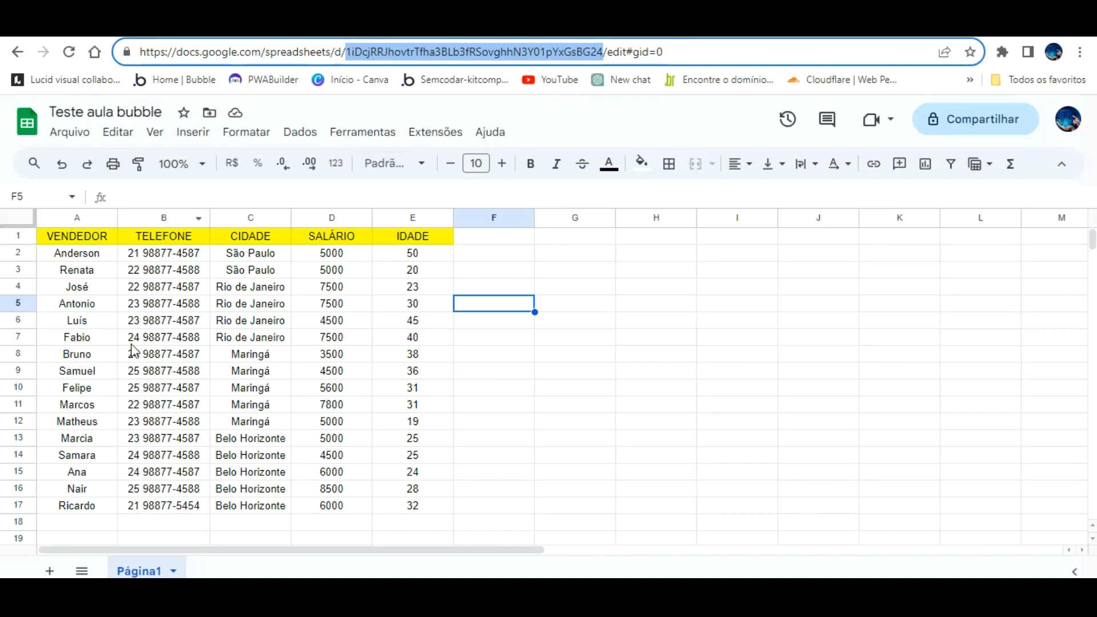
- Paste a copy of the name text beside it and change its item # to 2 for the phone
left_click(123, 27)
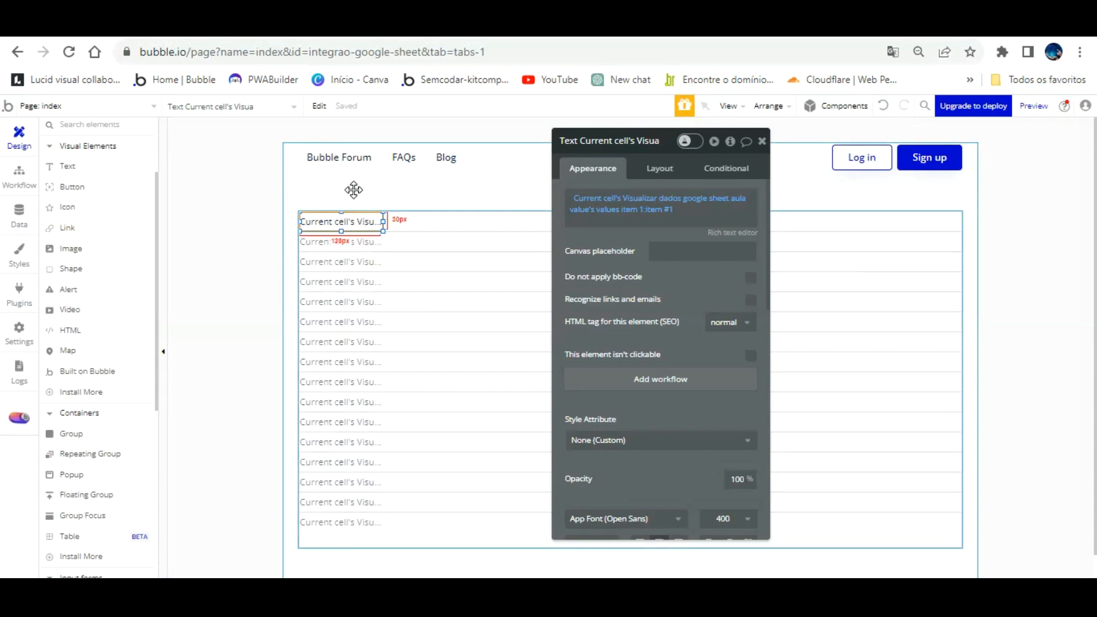
key("ctrl+v")
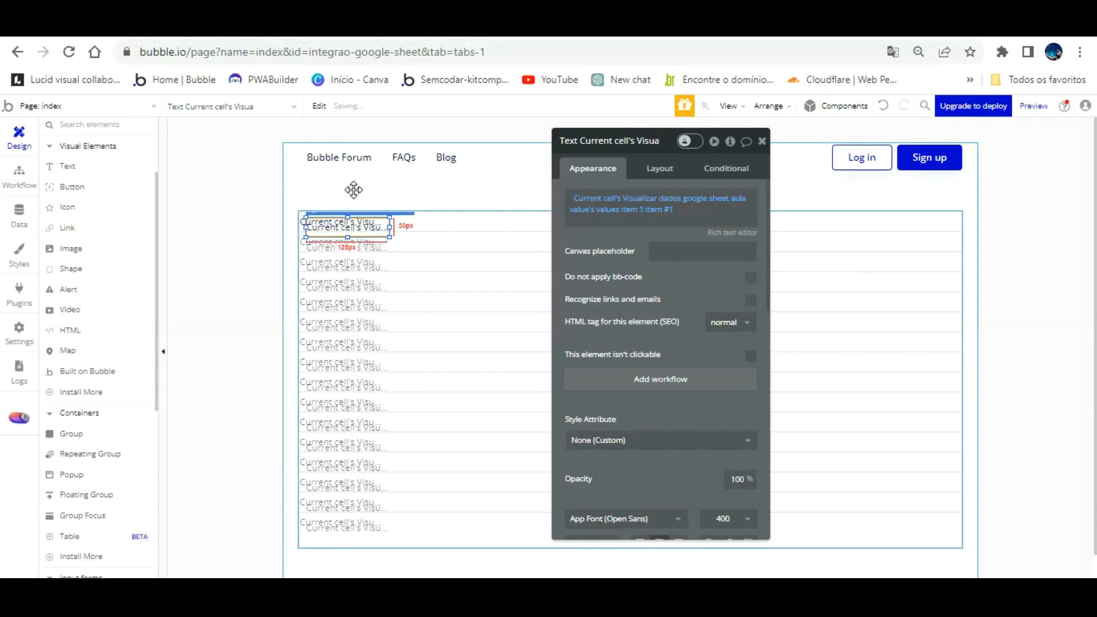
left_click_drag(353, 189, 463, 262)
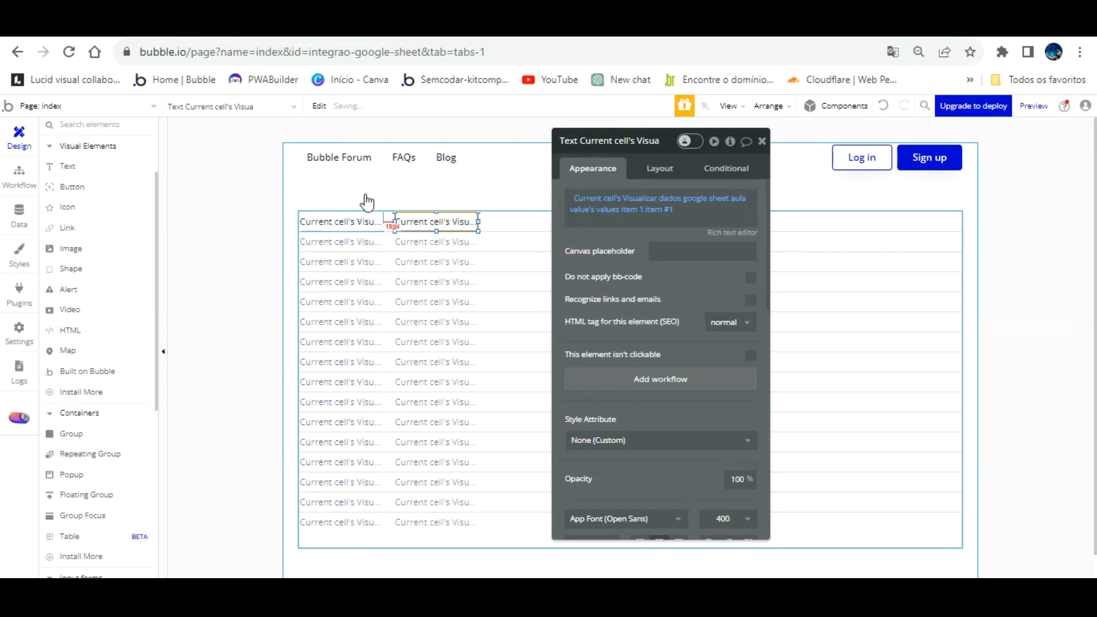
key("Left")
key("Left")
key("Left")
key("Left")
key("Left")
key("Left")
key("Left")
key("Left")
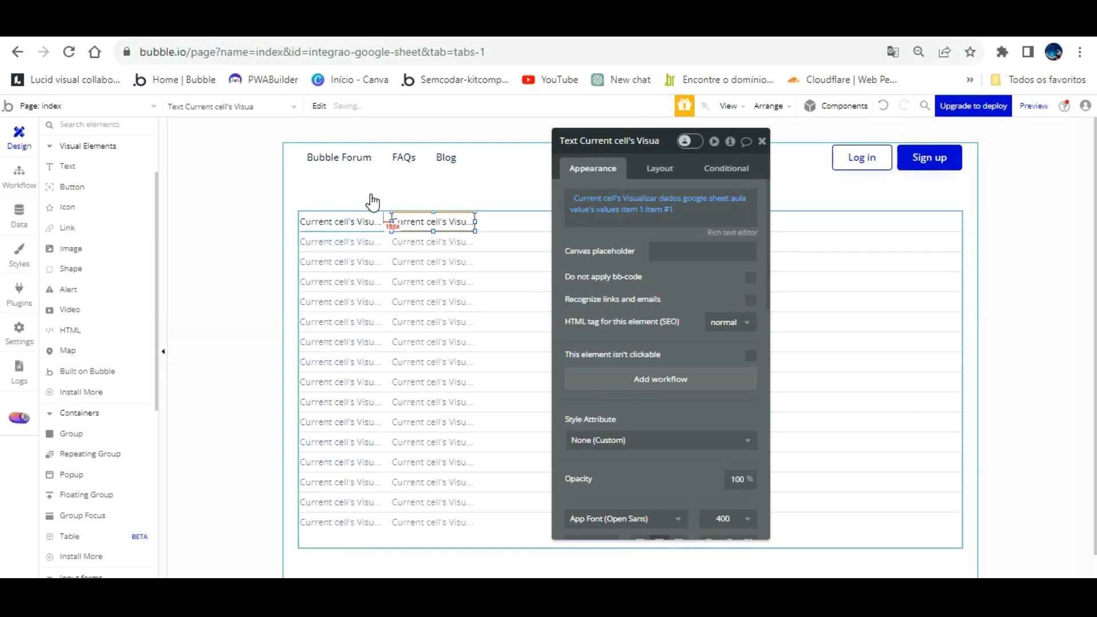
left_click(676, 209)
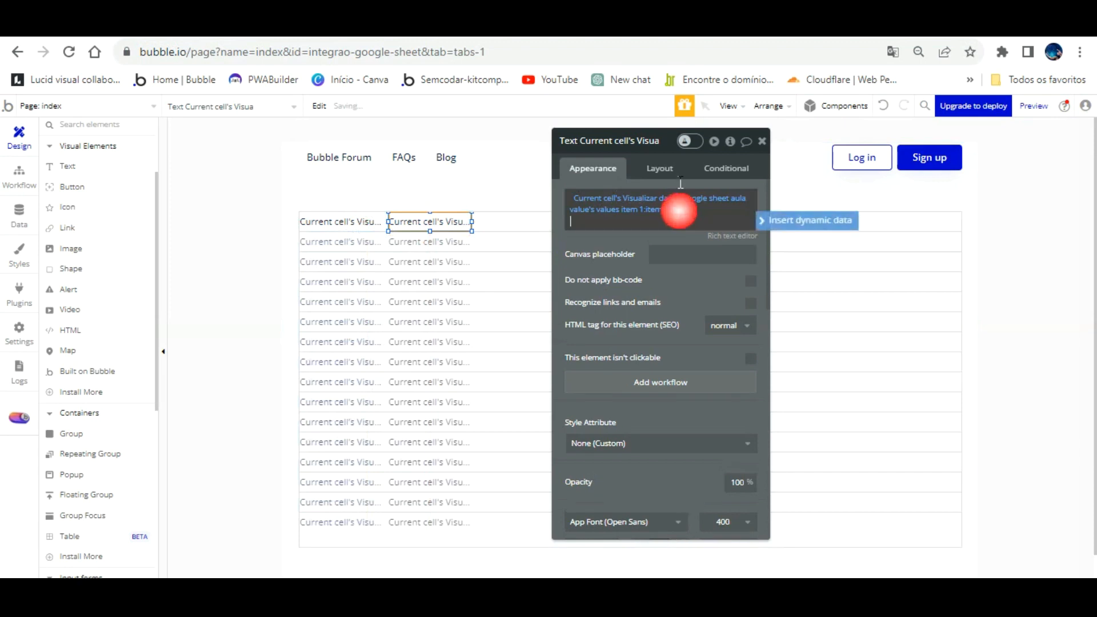
left_click(676, 210)
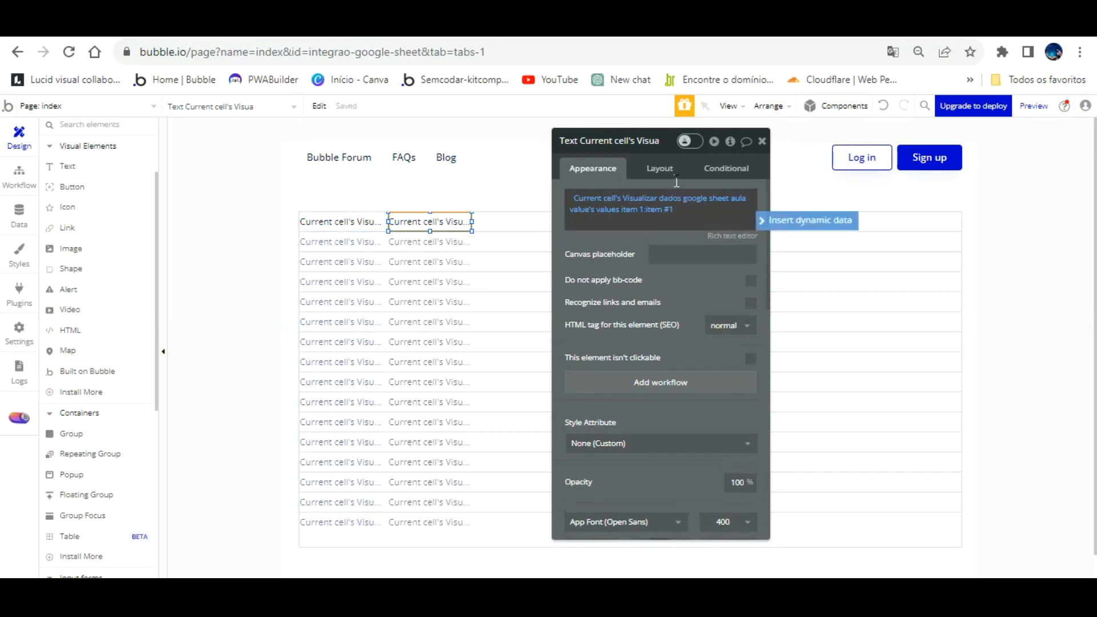
left_click(672, 209)
type("2")
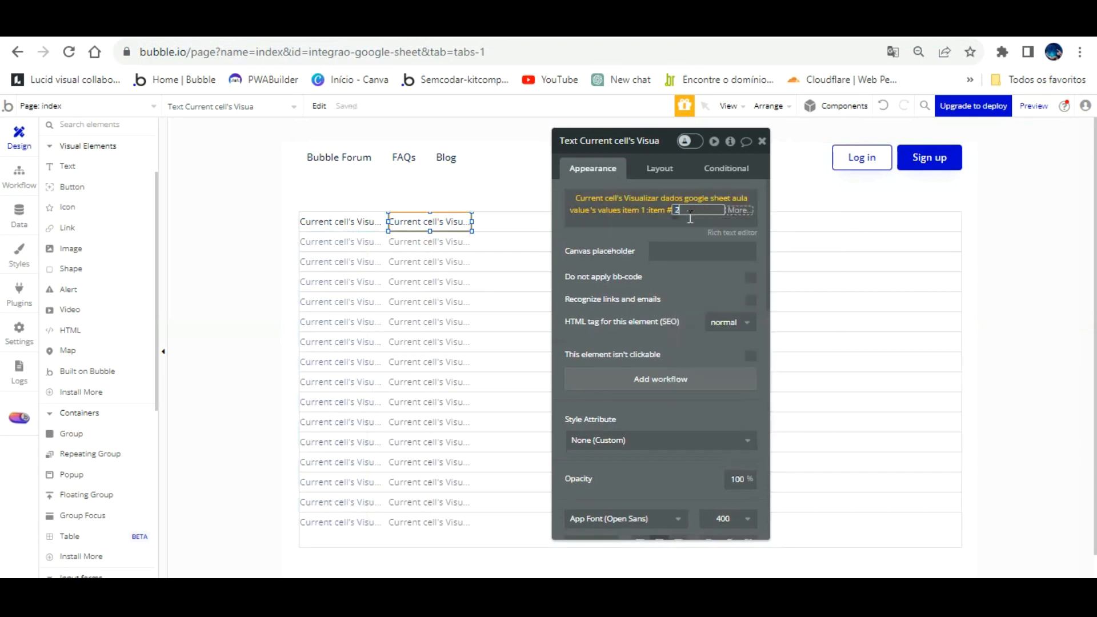
left_click(661, 259)
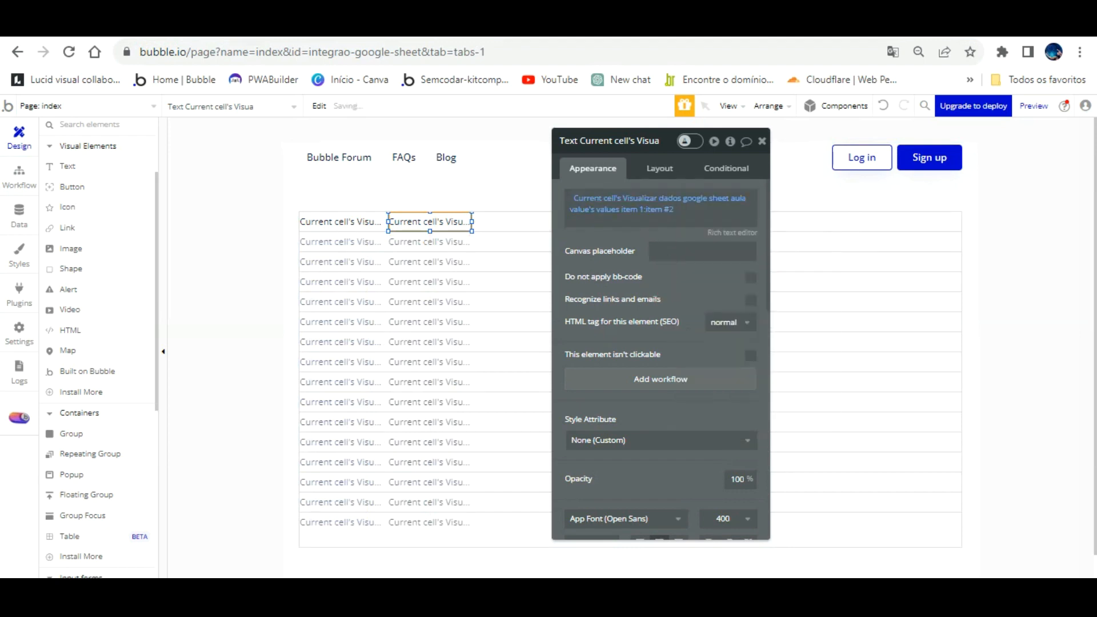
- Reload the preview, check it against the spreadsheet, and duplicate the phone number text
key("ctrl+Tab")
key("F5")
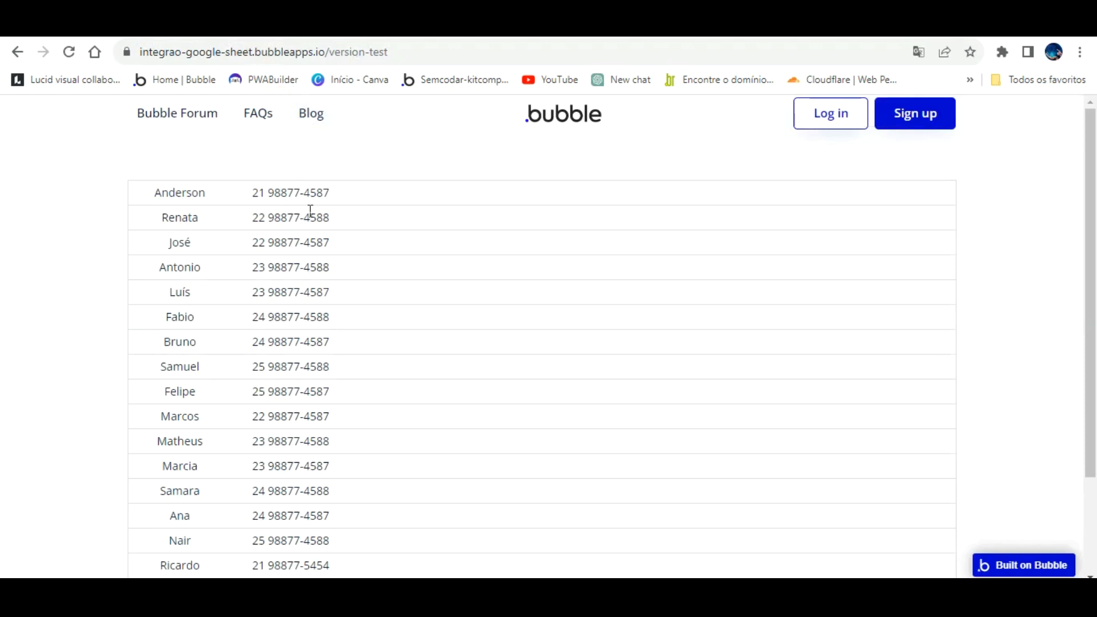
key("ctrl+Tab")
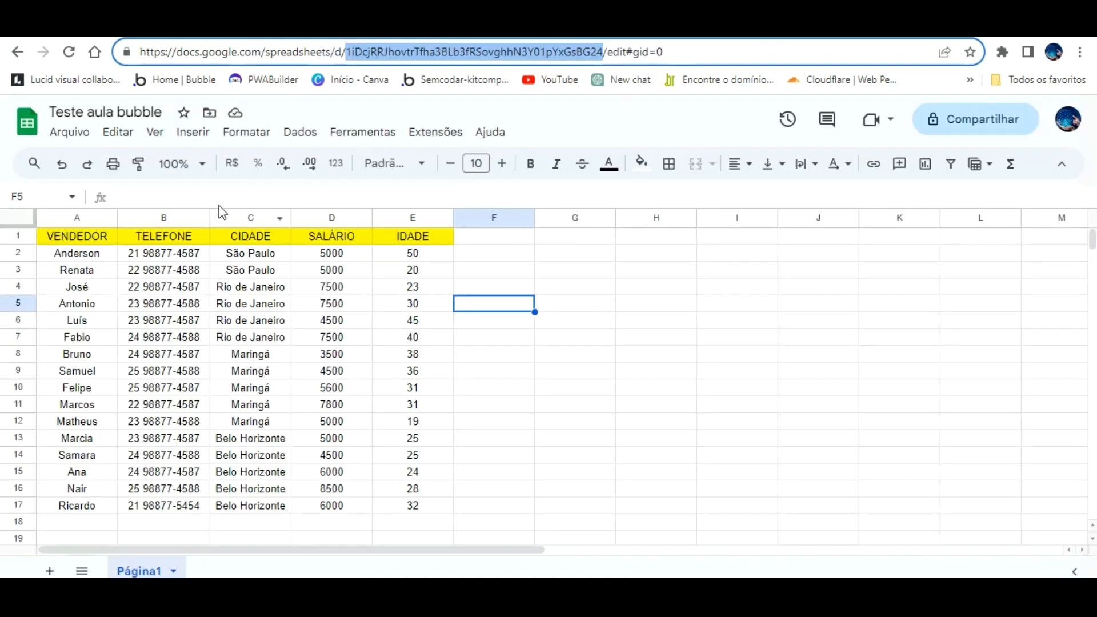
left_click(200, 24)
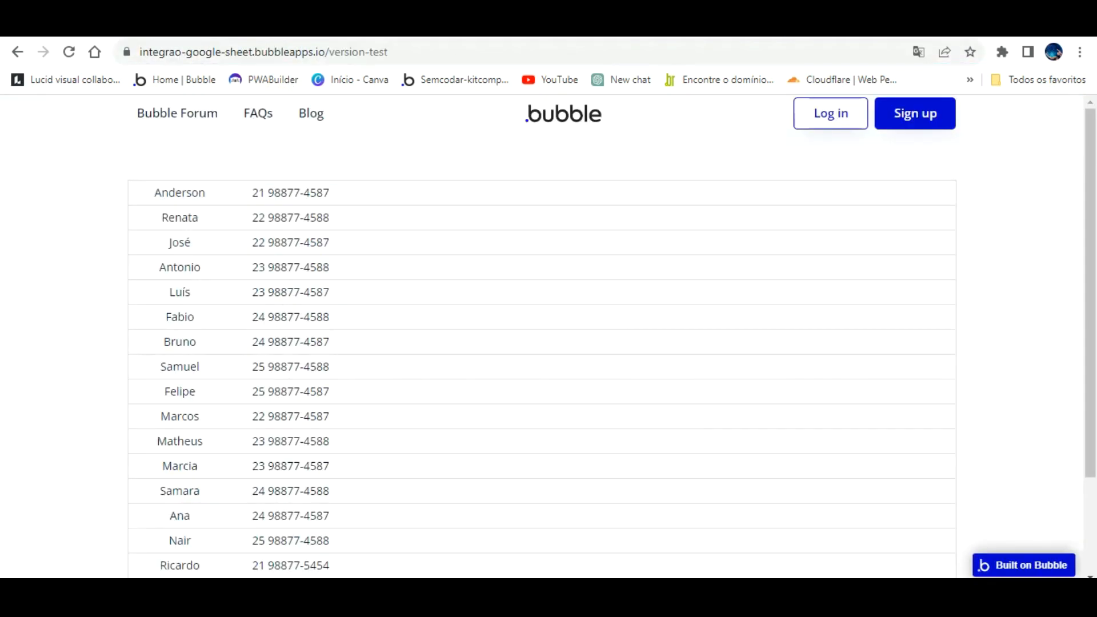
left_click(85, 24)
left_click(457, 222)
key("ctrl+d")
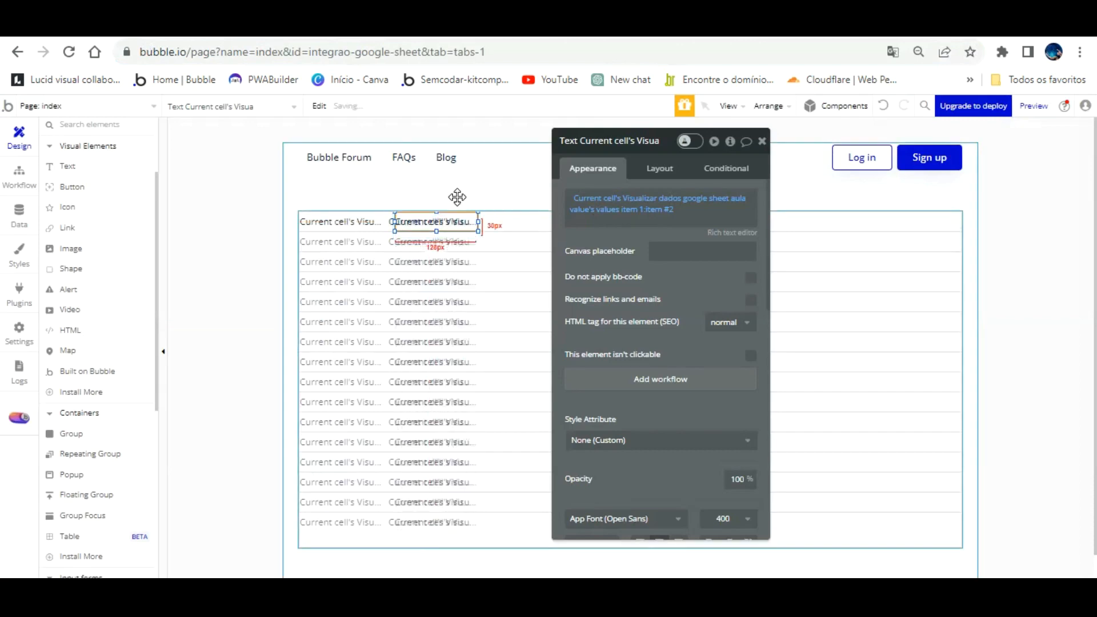
- Position the third text copy in its column and set its item # to 3
key("Right")
key("Right")
key("Right")
key("Right")
key("Right")
key("Right")
key("Right")
key("Right")
key("Right")
key("Right")
left_click(762, 141)
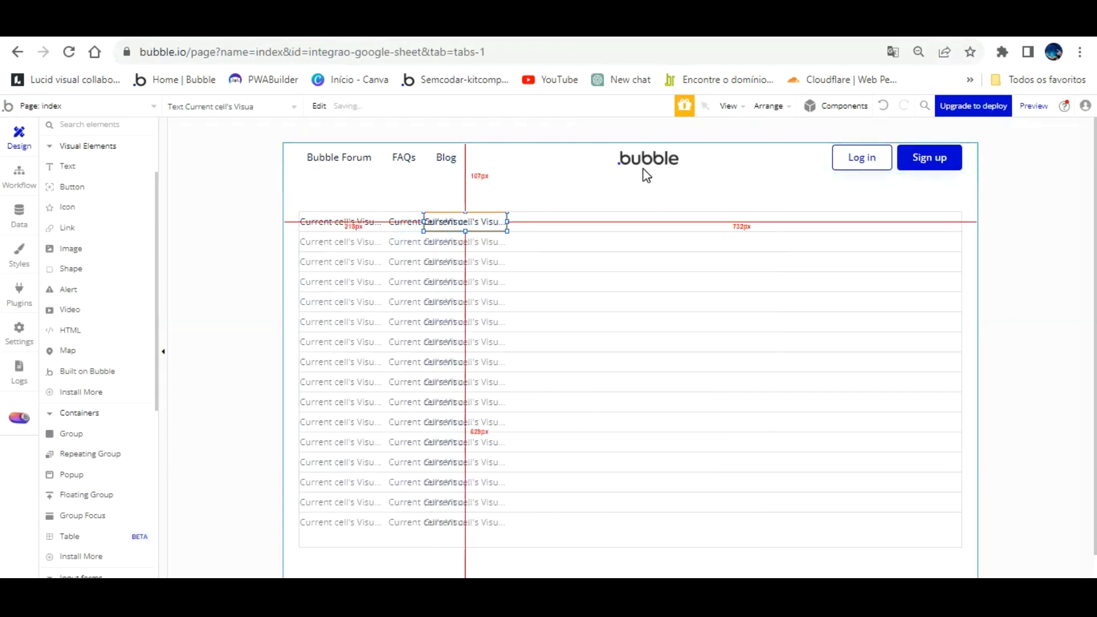
key("Right")
key("Right")
key("Right")
key("Right")
key("Right")
key("Right")
key("Right")
key("Right")
key("Right")
key("Right")
key("Right")
key("Right")
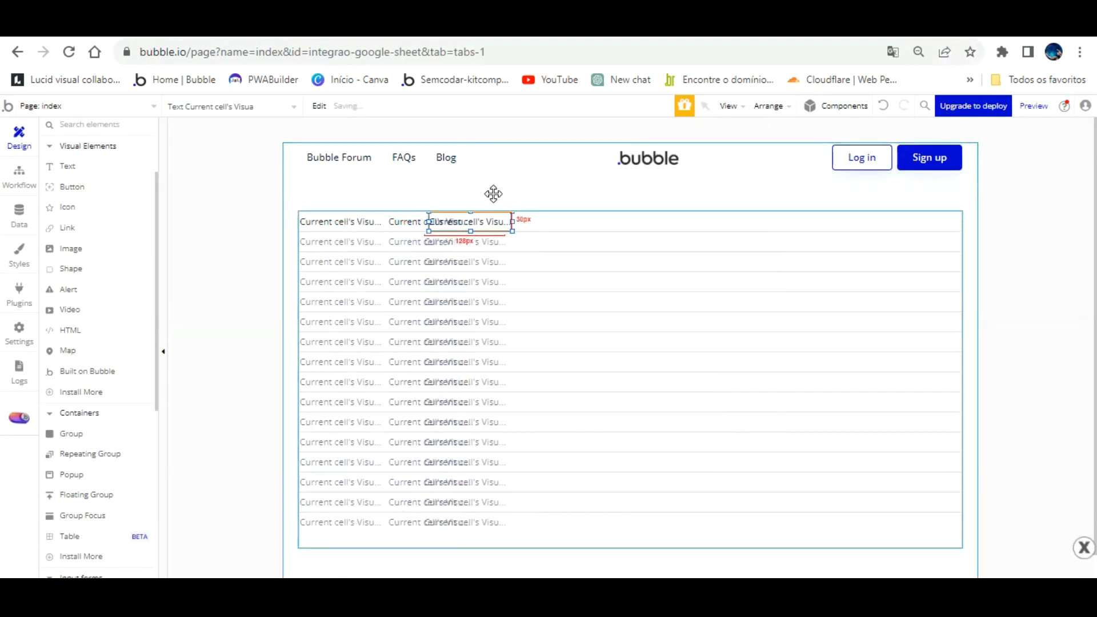
key("Right")
key("Right")
key("Right")
key("Right")
key("Right")
key("Right")
key("Right")
key("Right")
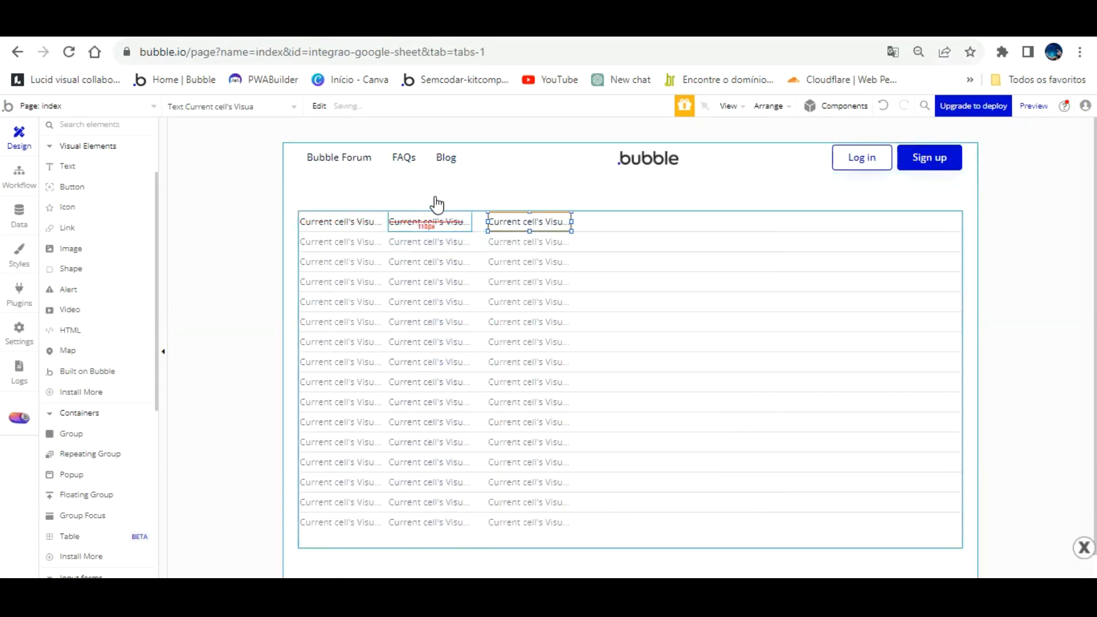
key("Left")
key("Left")
key("Left")
key("Left")
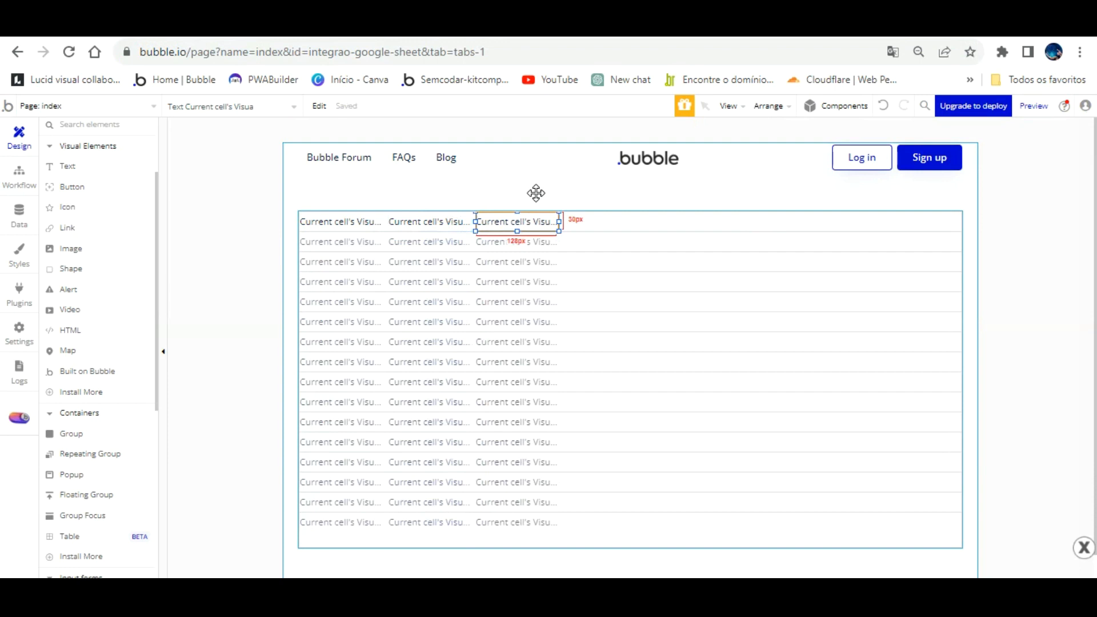
double_click(536, 222)
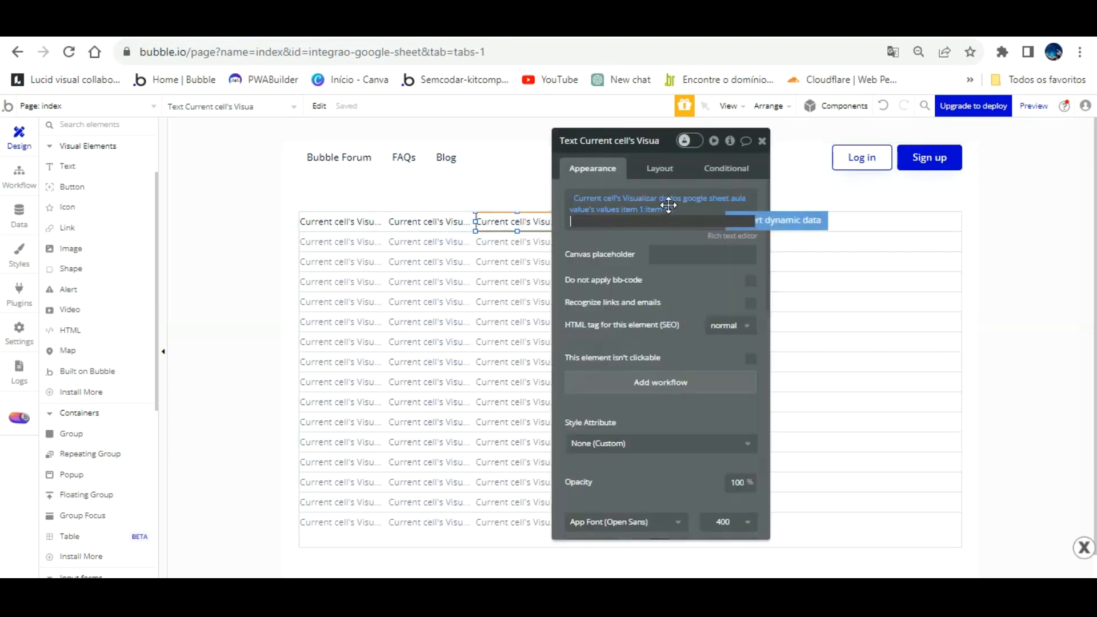
left_click(617, 197)
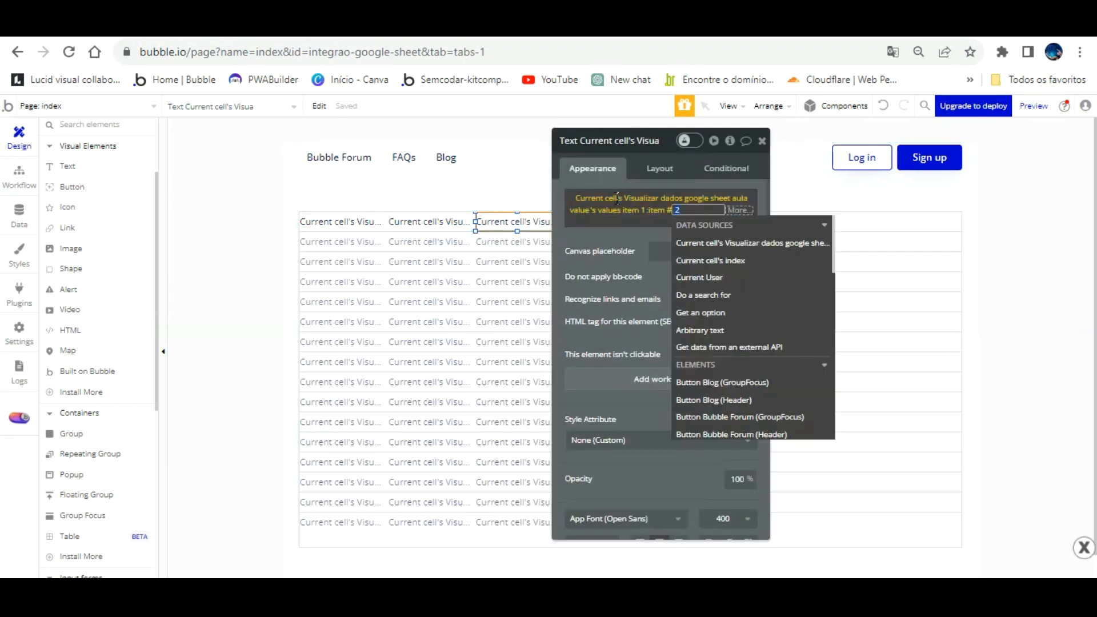
type("3")
left_click(625, 237)
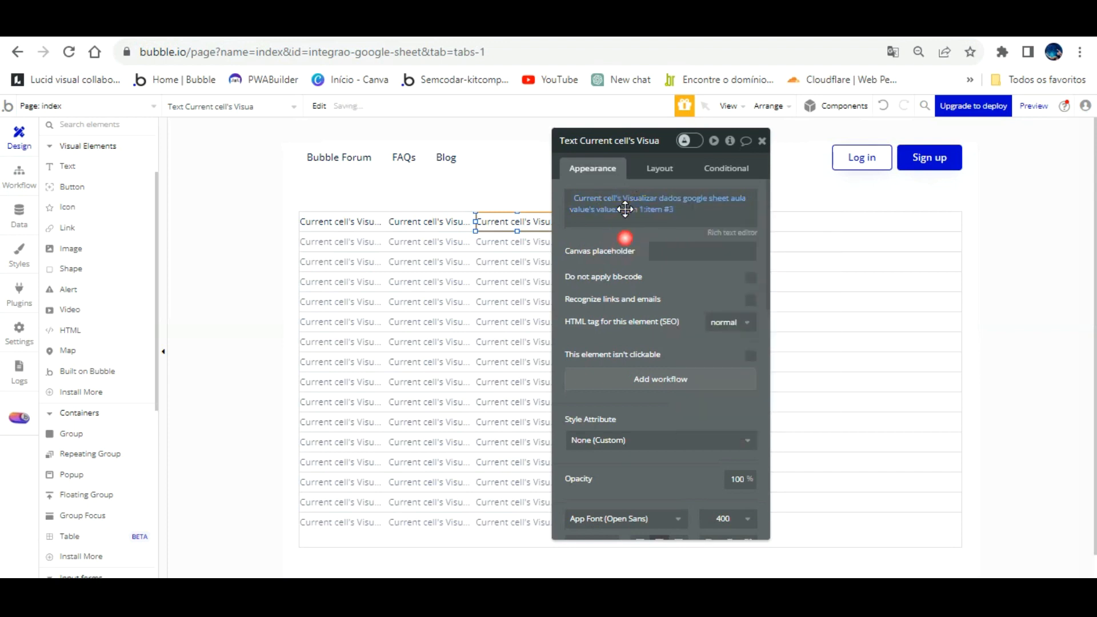
left_click_drag(614, 148, 250, 159)
- Paste a fourth text copy into the next column with item # 4
key("ctrl+v")
key("Up")
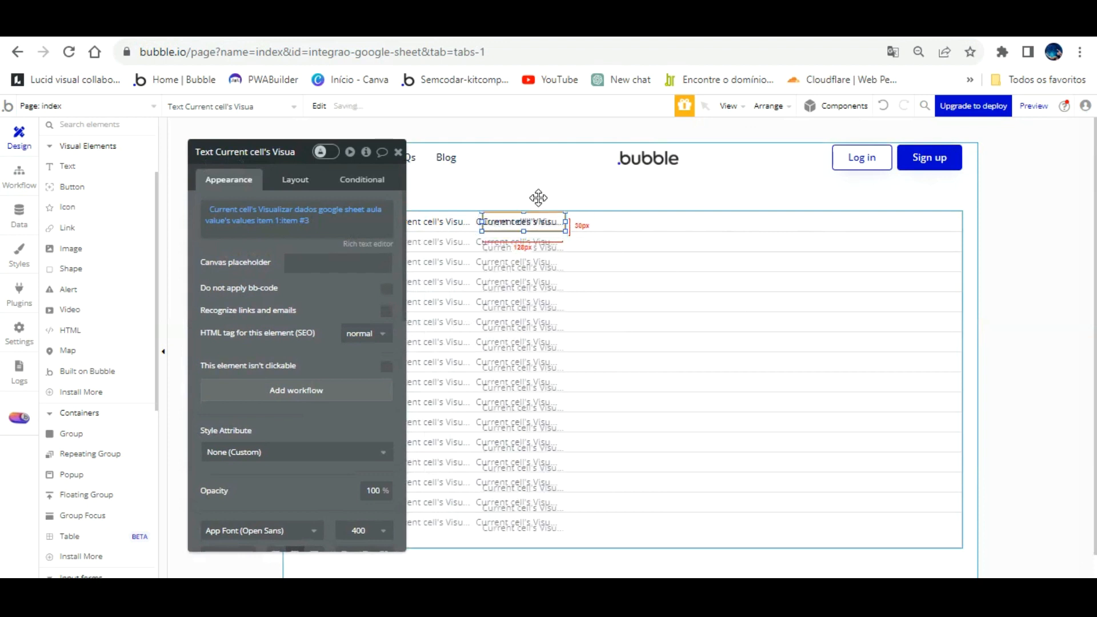
key("Right")
key("Right")
key("Right")
key("Right")
key("Right")
key("Right")
key("Right")
key("Right")
key("Right")
key("Right")
key("Right")
key("Right")
key("Right")
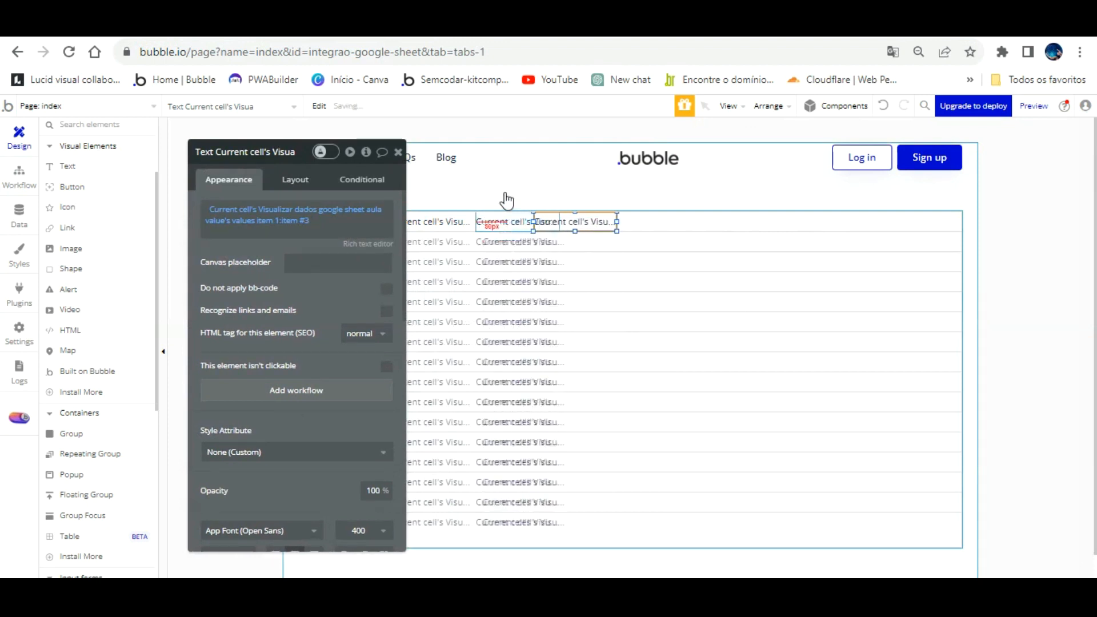
left_click(302, 229)
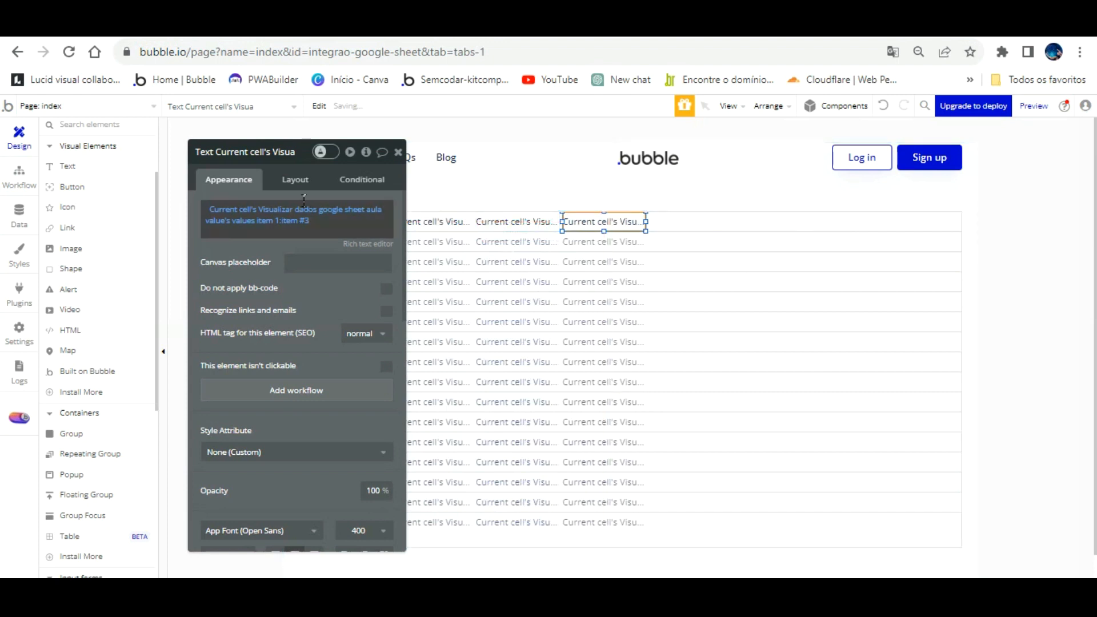
left_click(304, 208)
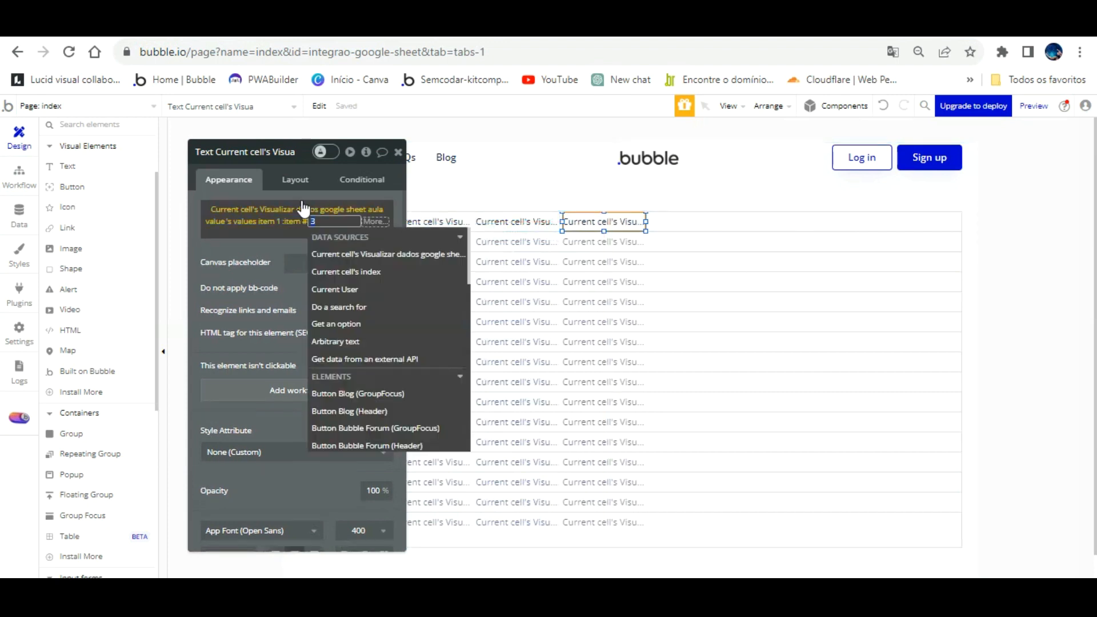
type("4")
key("Return")
left_click(303, 294)
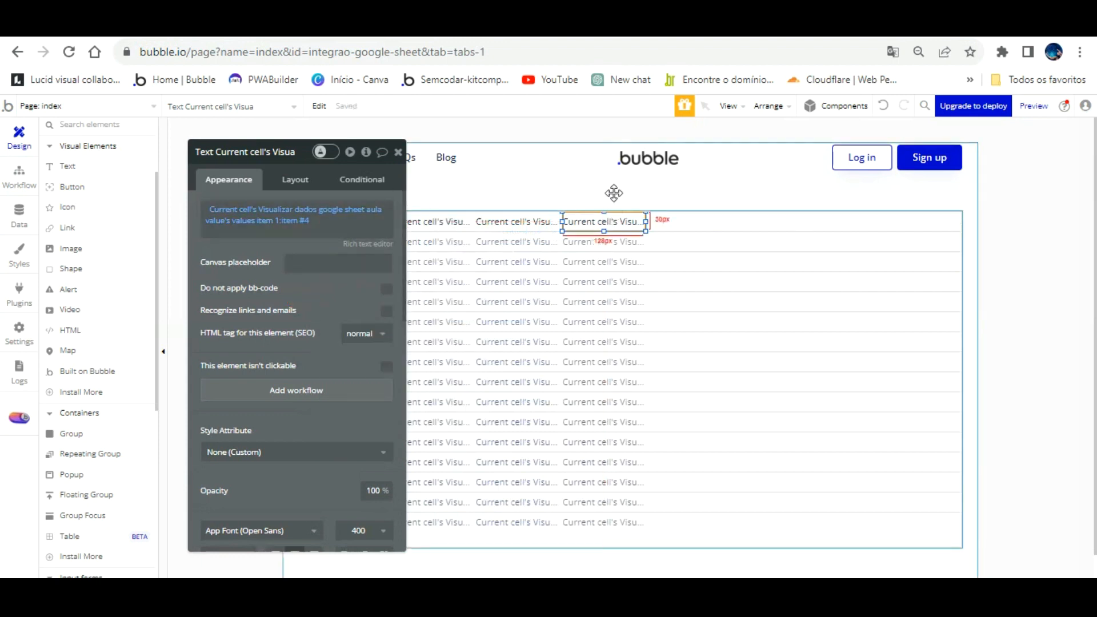
- Paste a fifth text copy with item # 5 and return to the spreadsheet
left_click(641, 235)
left_click(626, 222)
key("ctrl+v")
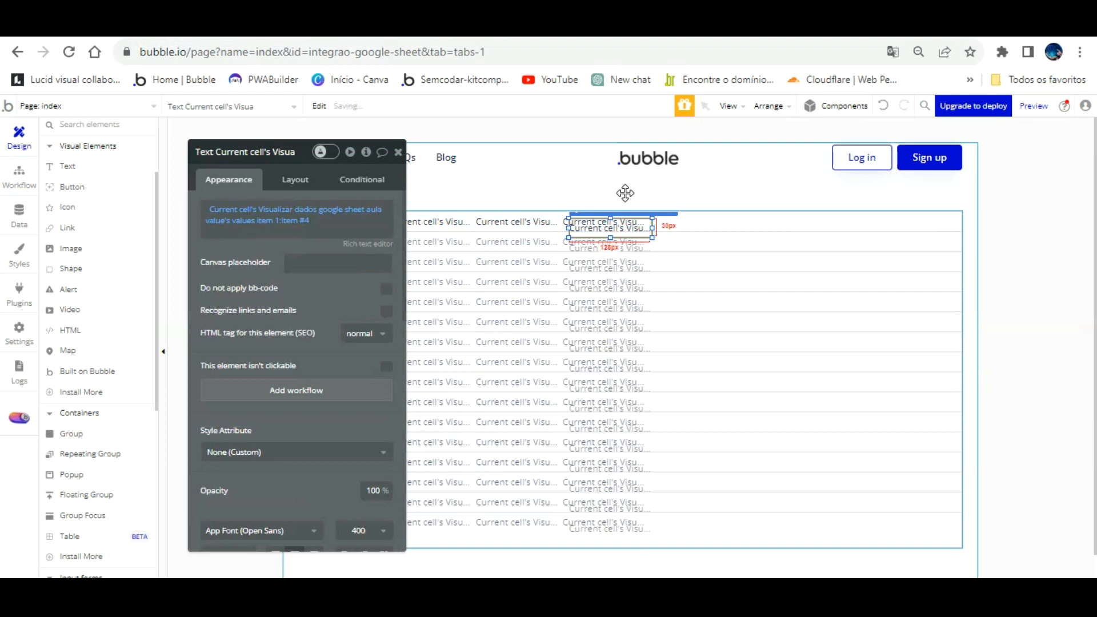
key("Up")
key("Up")
key("Up")
key("Up")
key("Up")
key("Up")
key("Up")
key("Right")
key("Right")
key("Right")
key("Right")
key("Right")
key("Right")
key("Right")
key("Right")
key("Right")
key("Right")
key("Right")
key("Right")
key("Right")
key("Right")
key("Right")
key("Right")
key("Right")
key("Right")
key("Right")
key("Right")
key("Right")
key("Right")
key("Right")
key("Right")
key("Right")
key("Right")
key("Right")
key("Right")
key("Right")
key("Right")
key("Right")
key("Right")
key("Right")
key("Right")
key("Right")
key("Right")
key("Right")
key("Right")
key("Right")
key("Right")
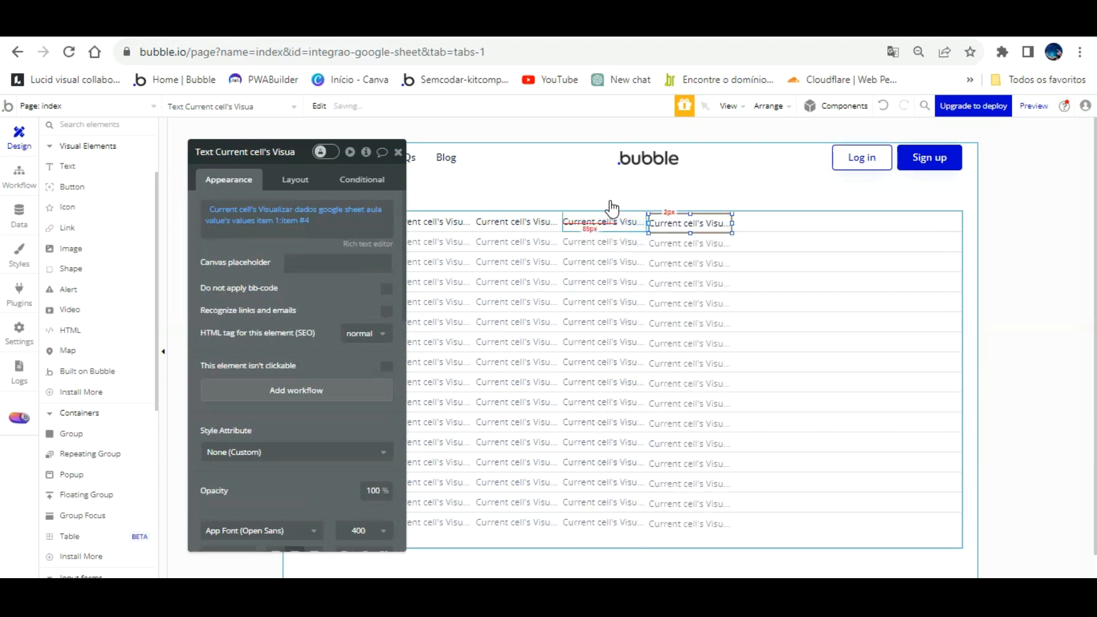
left_click(309, 207)
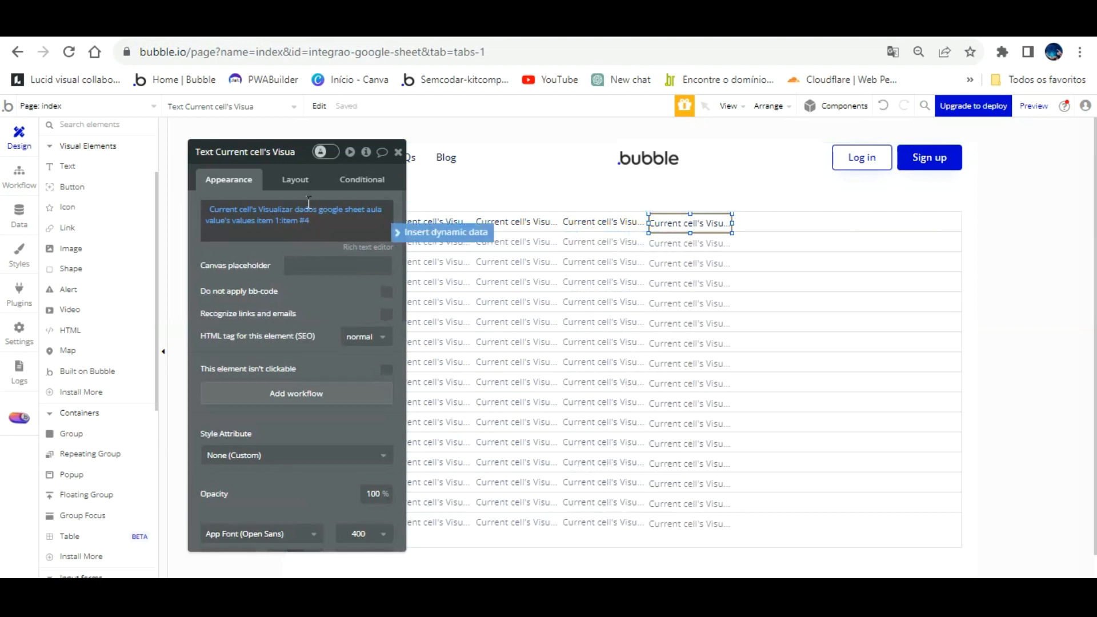
left_click(309, 211)
type("5")
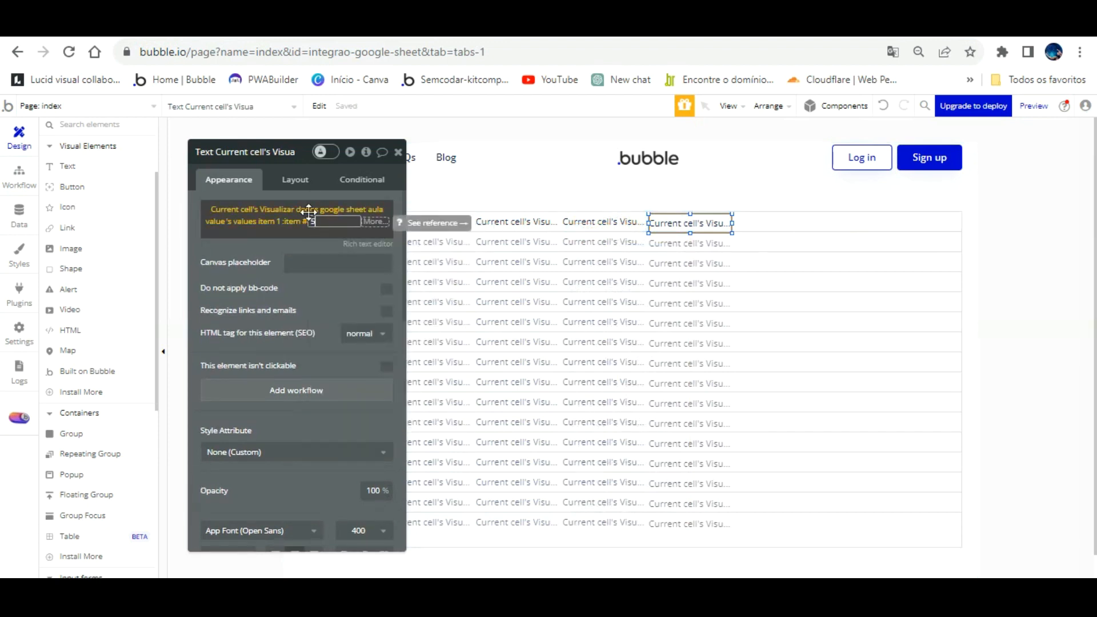
left_click(303, 264)
left_click(303, 265)
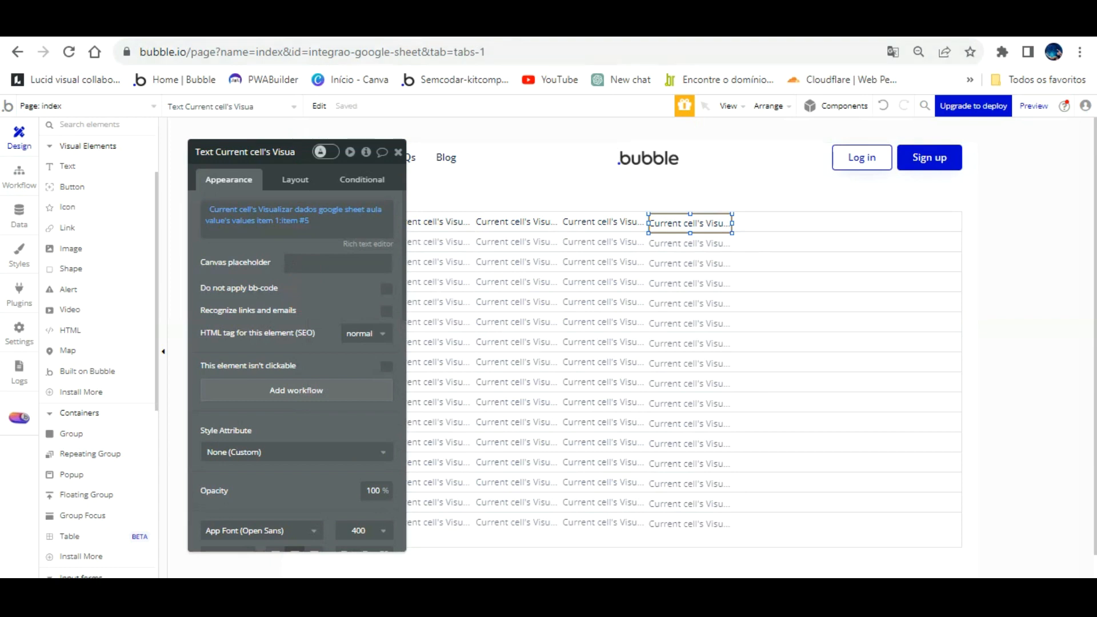
left_click(680, 28)
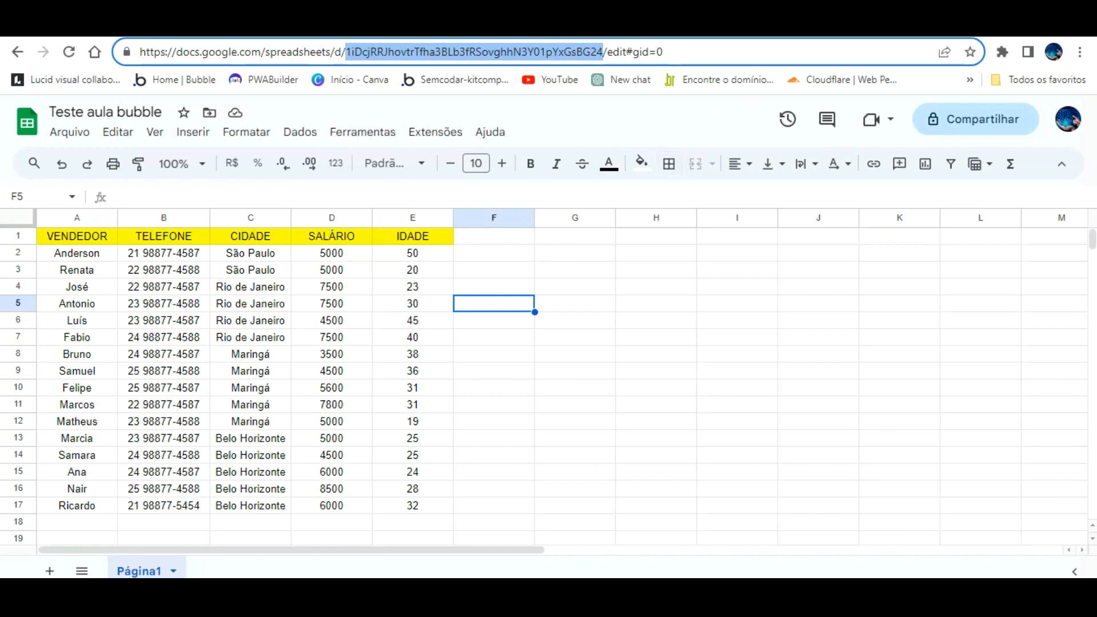
- Reload the app preview and inspect the salary values in the new columns
left_click(279, 28)
left_click(328, 112)
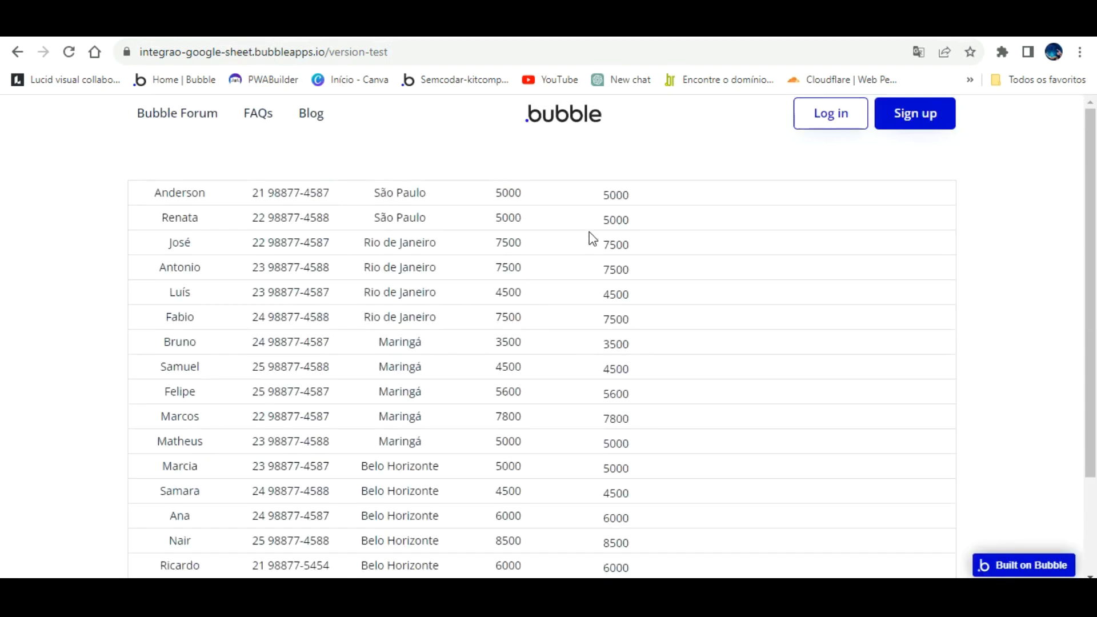
left_click_drag(490, 173, 535, 172)
left_click_drag(515, 217, 520, 479)
left_click(525, 492)
left_click(556, 126)
- Format SALÁRIO cells D2:D17 as R$ Real brasileiro custom currency
key("ctrl+Tab")
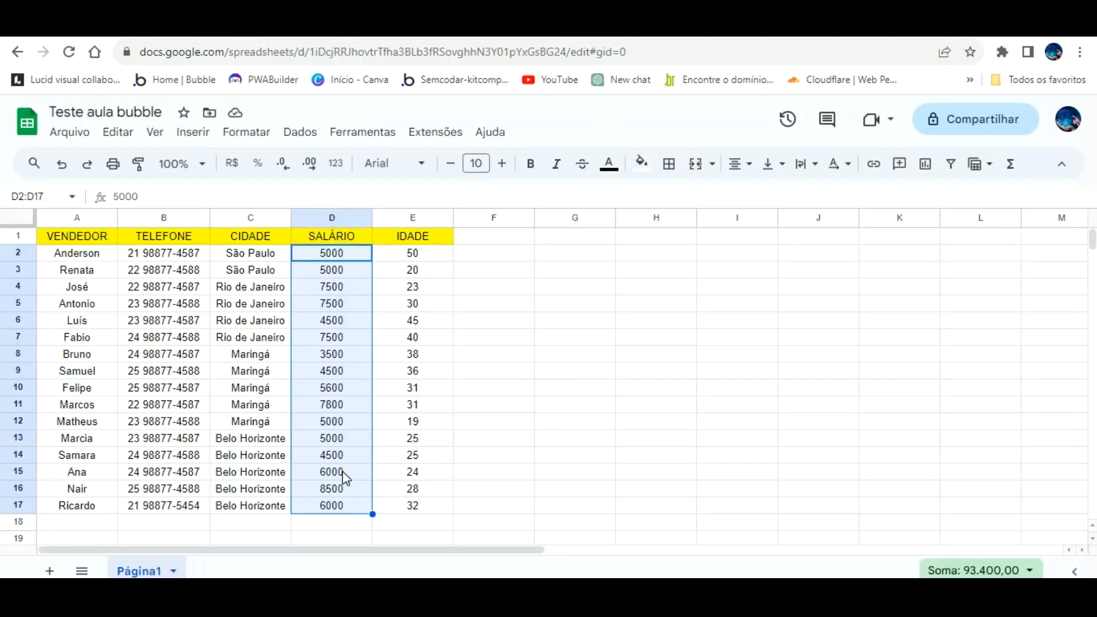
left_click(341, 520)
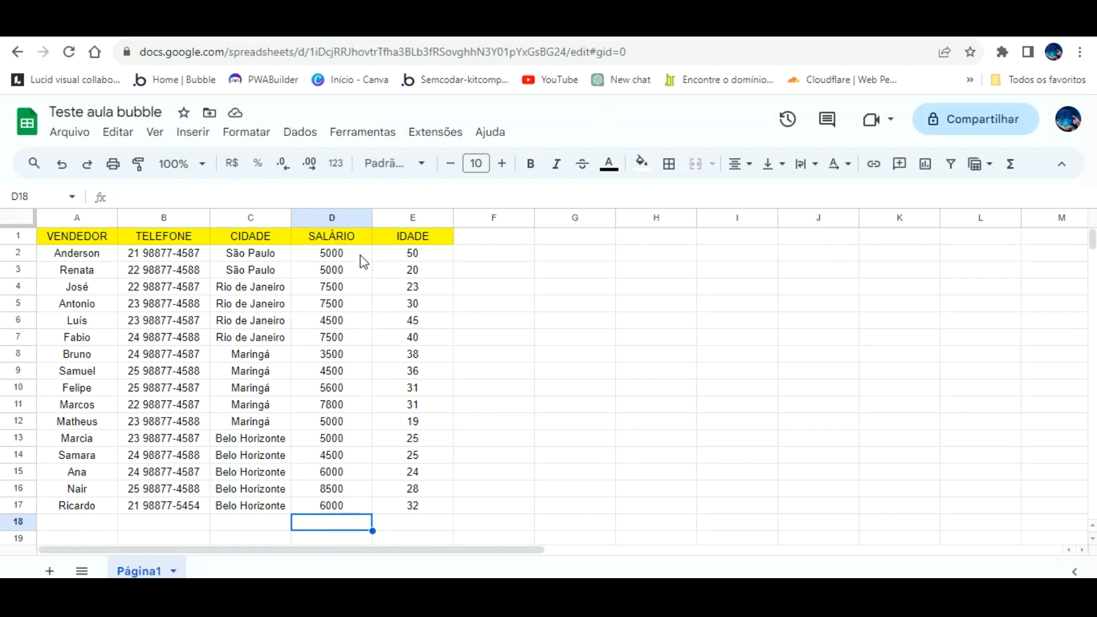
left_click_drag(358, 252, 358, 500)
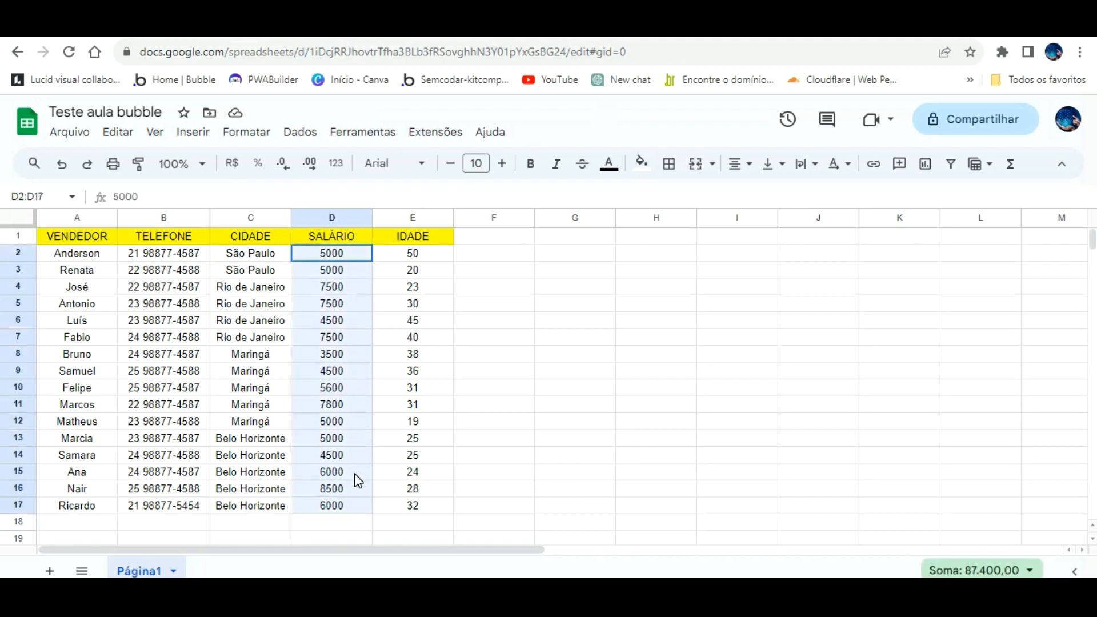
left_click(259, 130)
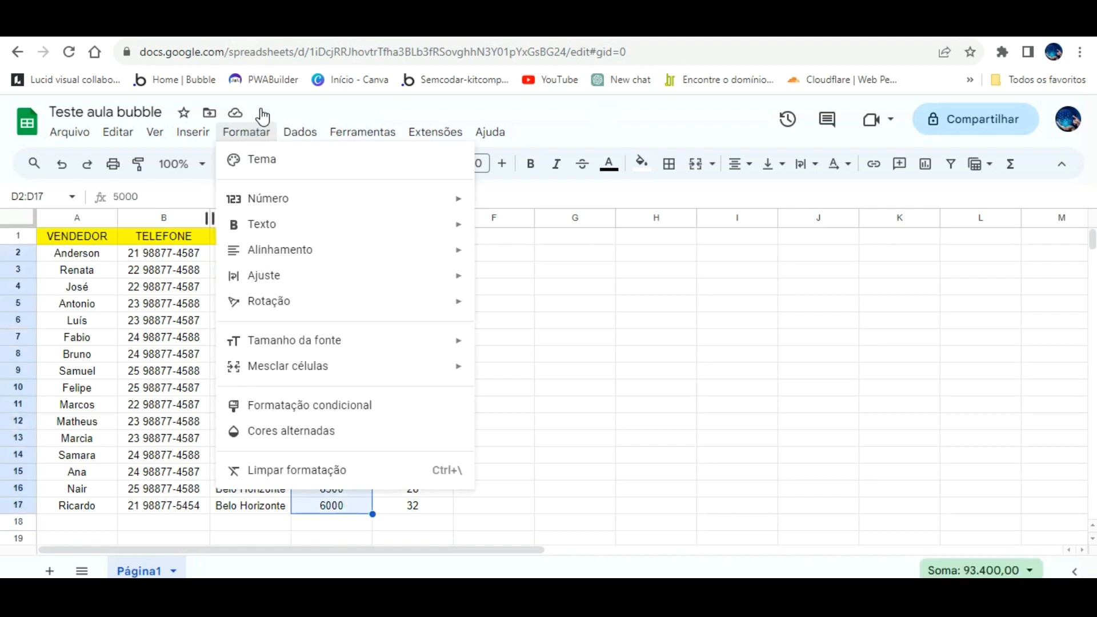
mouse_move(343, 198)
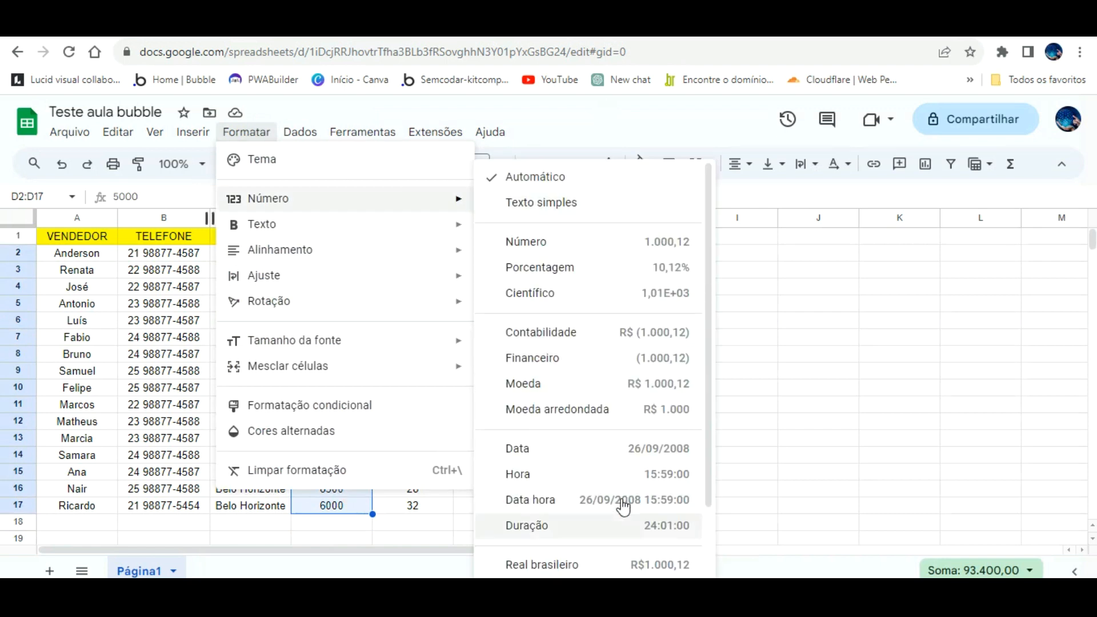
scroll(600, 513, "down", 2)
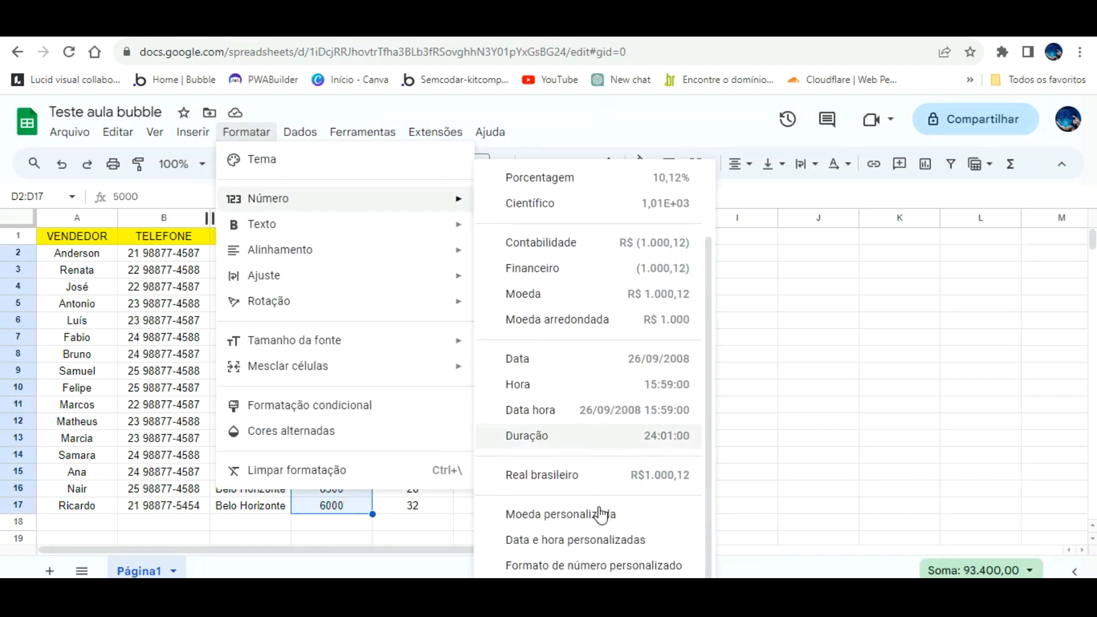
left_click(589, 511)
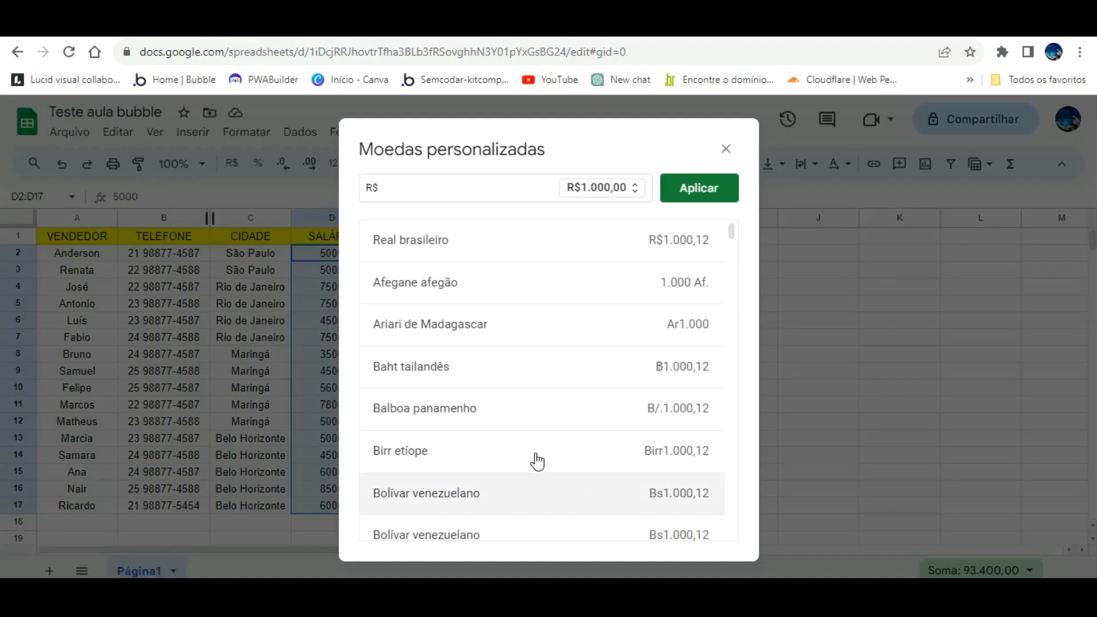
scroll(503, 289, "down", 10)
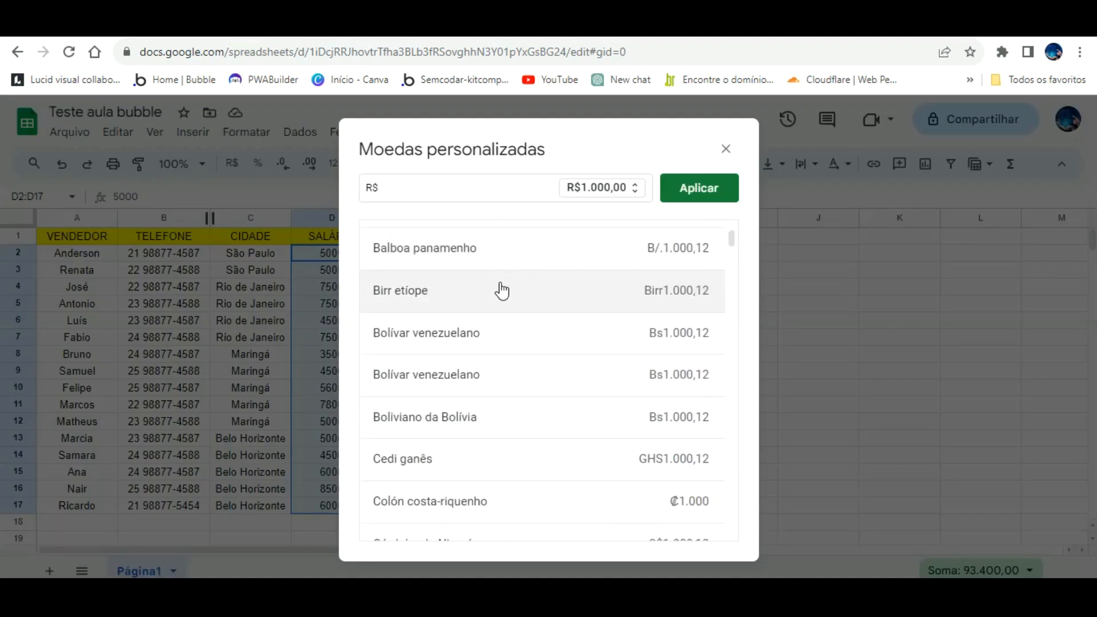
scroll(509, 343, "up", 5)
scroll(509, 343, "up", 5)
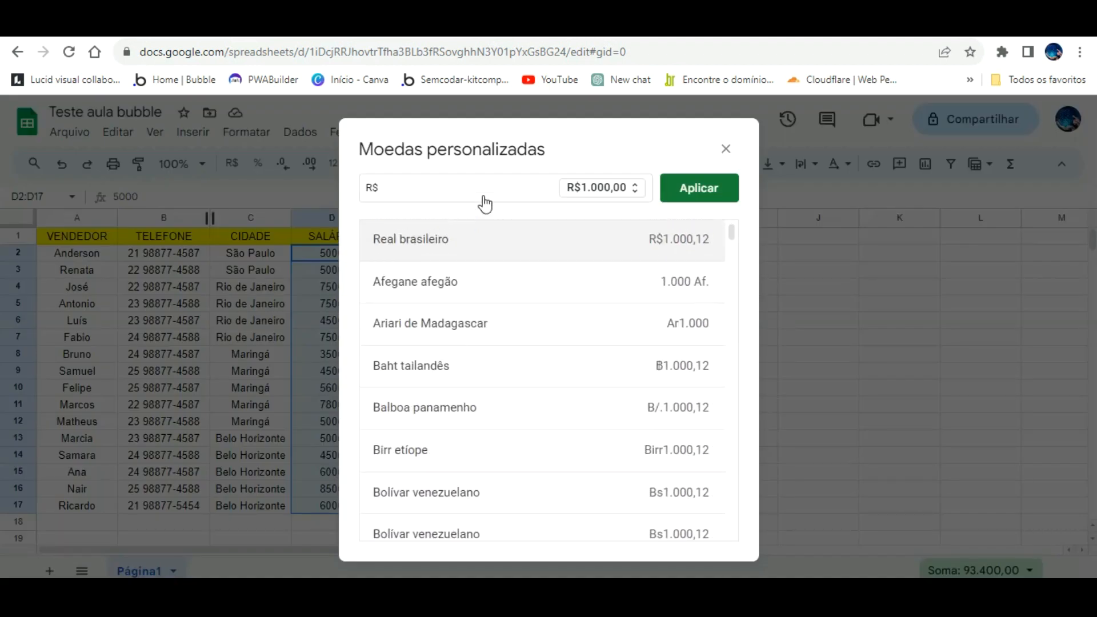
left_click(699, 188)
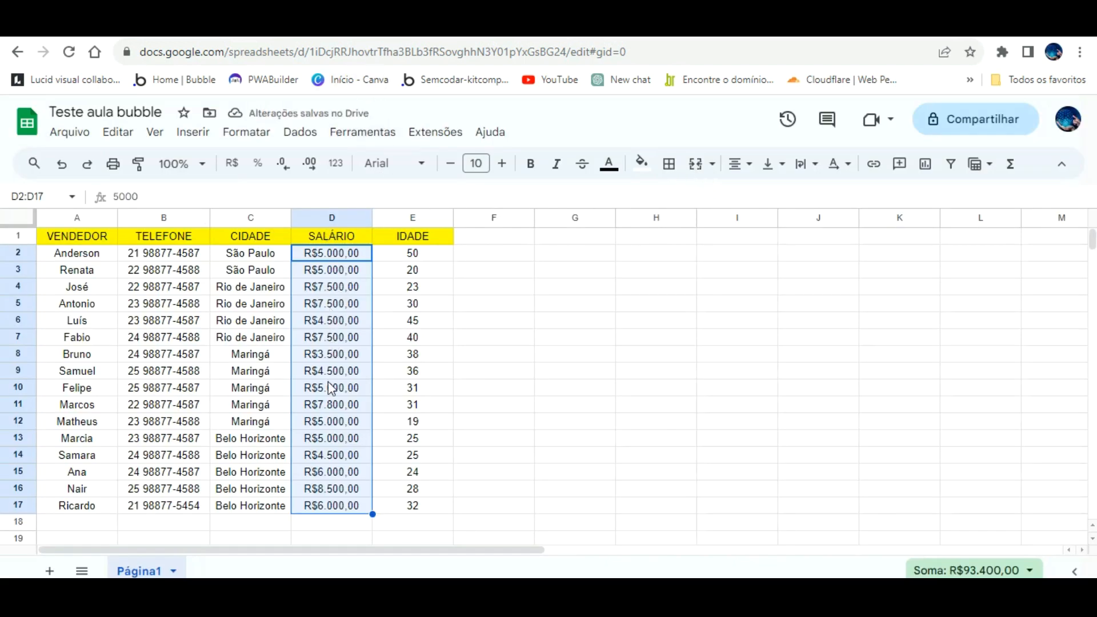
- Reload the app preview to see salaries in R$ format, then return to the Teste aula bubble spreadsheet
left_click(274, 26)
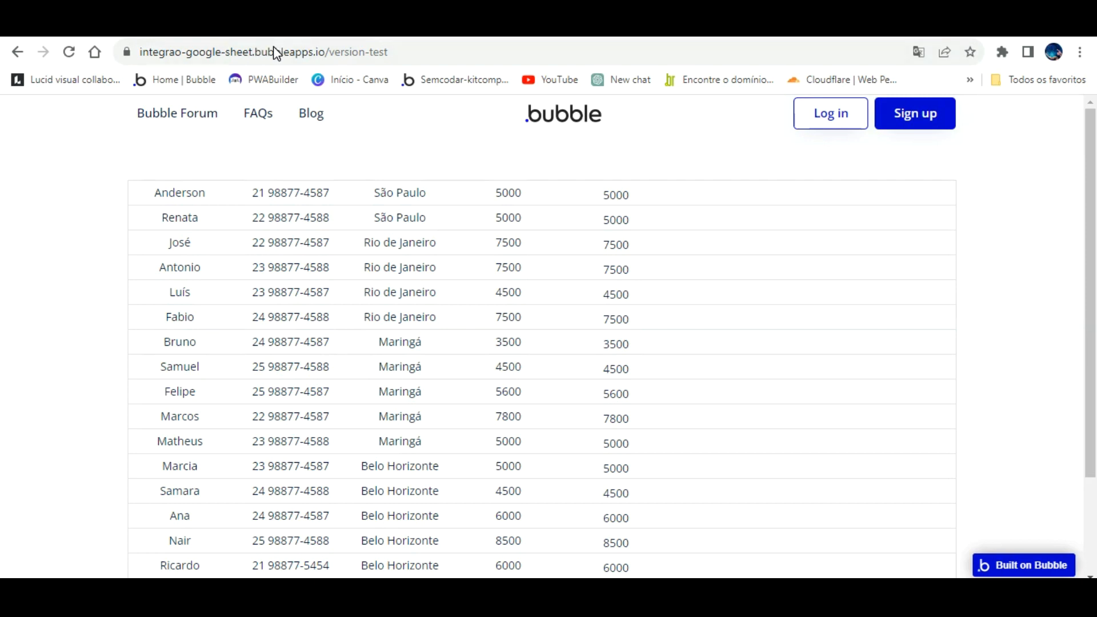
left_click(69, 52)
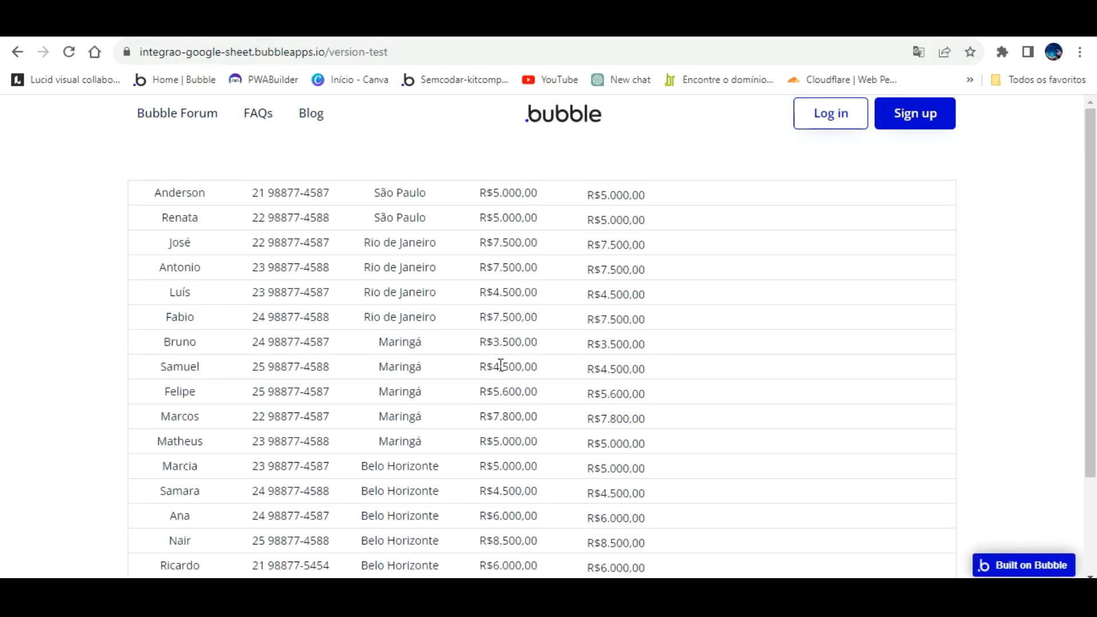
scroll(501, 364, "down", 3)
scroll(502, 379, "up", 3)
key("ctrl+Tab")
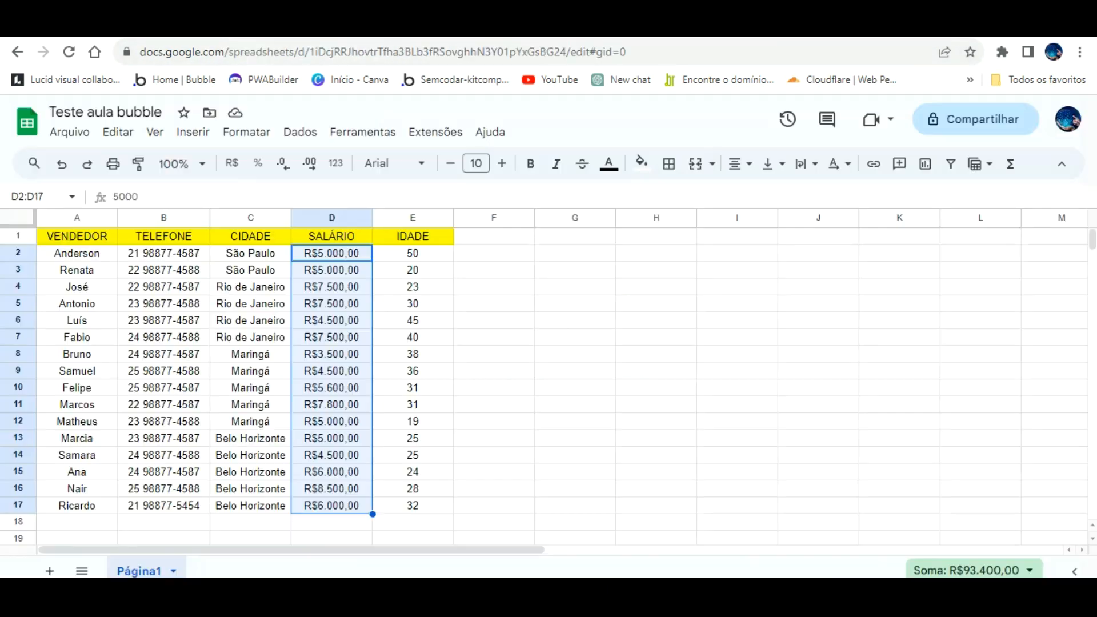
left_click(548, 251)
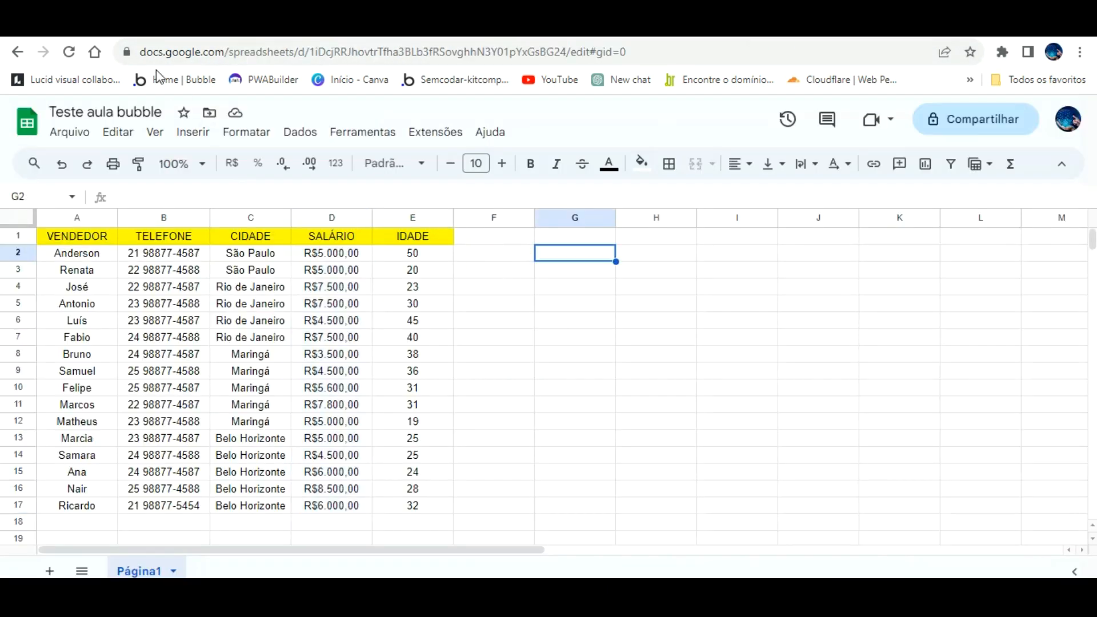
- Change the last column's text expression from item #4 to item #5 and reload the preview
left_click(200, 26)
left_click(695, 220)
left_click(316, 221)
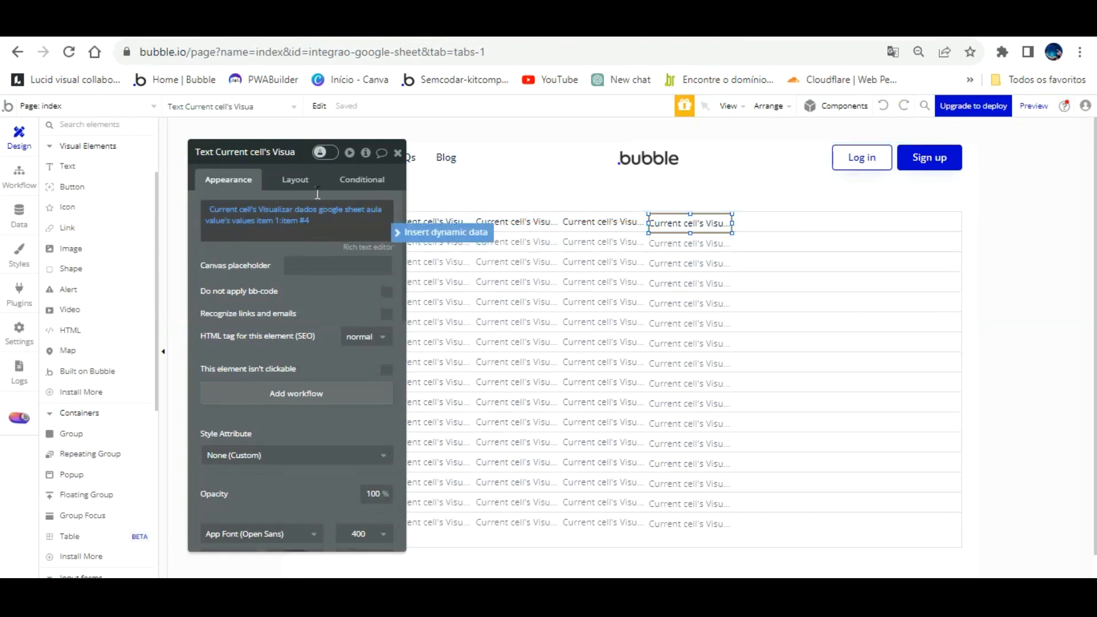
left_click(342, 219)
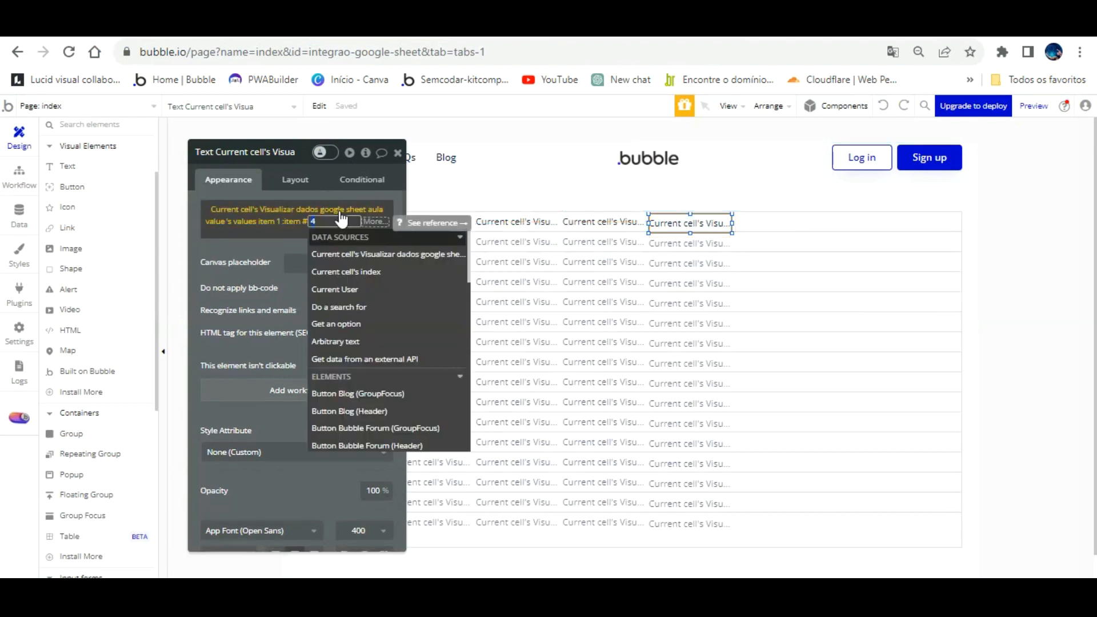
type("5")
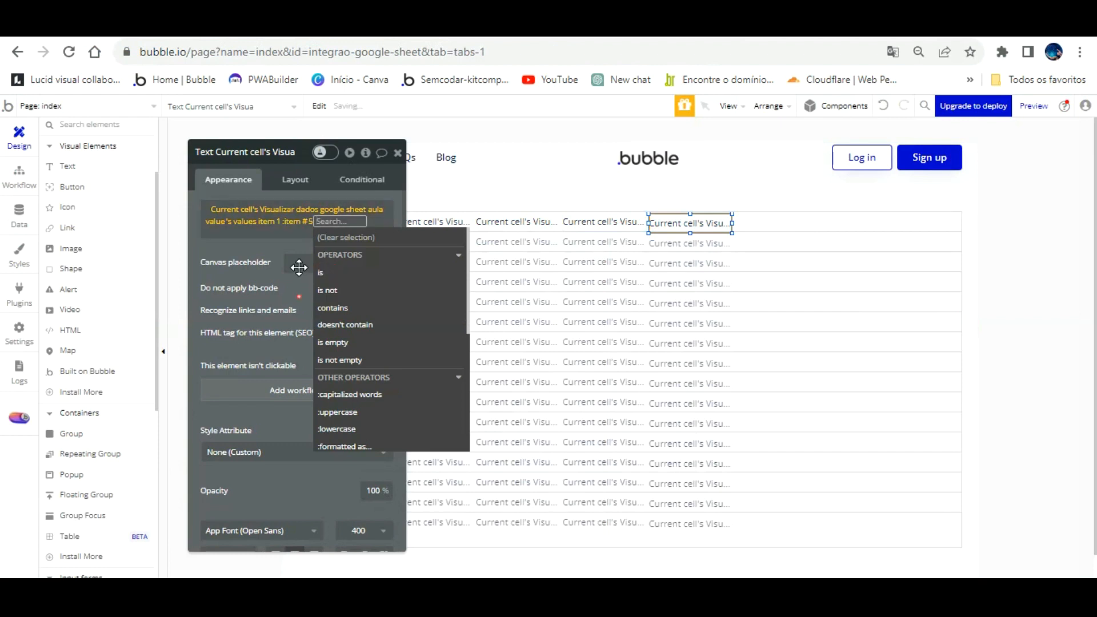
left_click(297, 263)
left_click(240, 40)
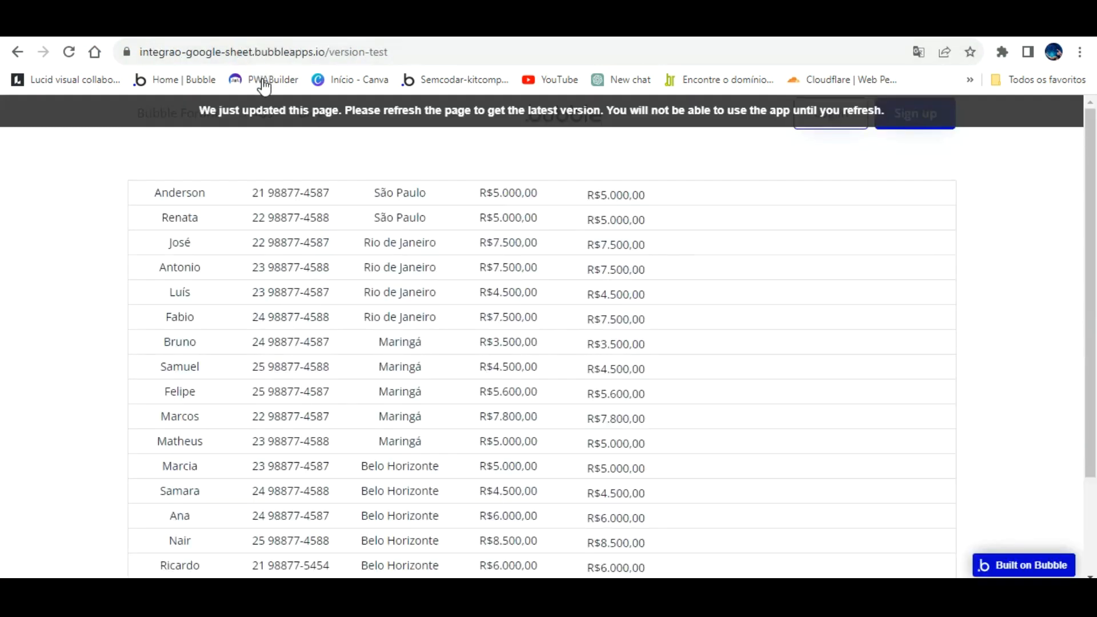
left_click(256, 108)
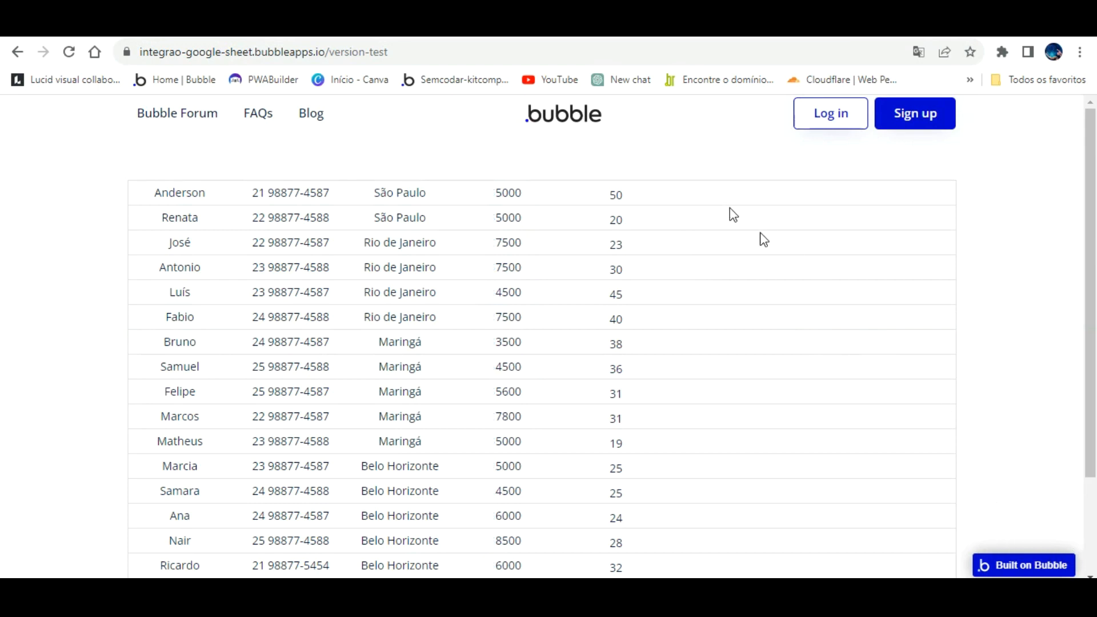
key("ctrl+Tab")
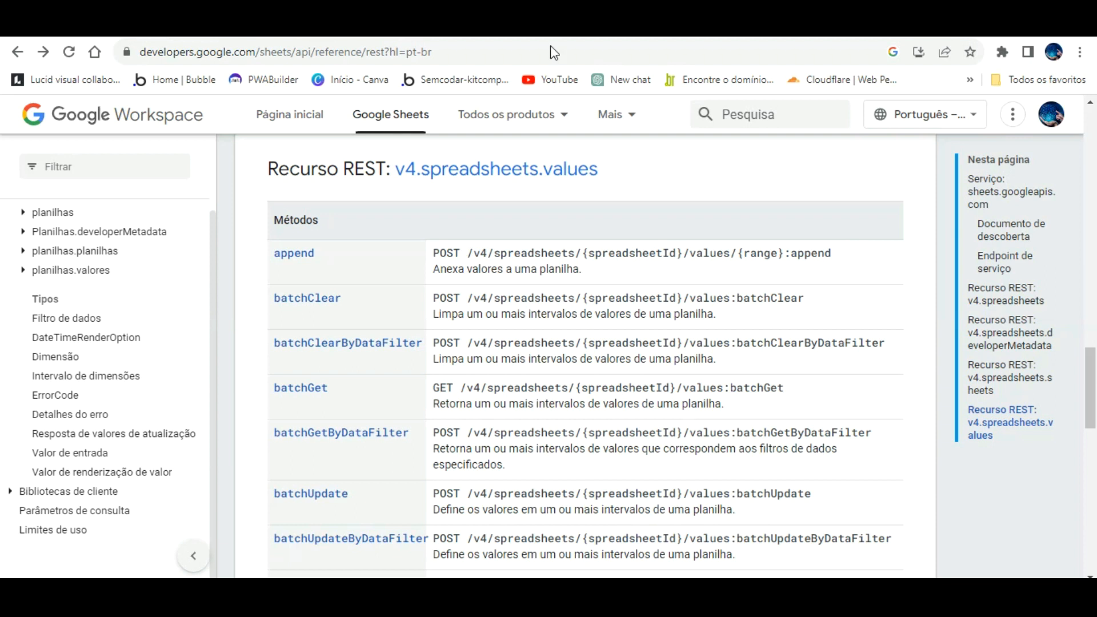
- Open the values.clear reference and paste the spreadsheet's ID into the spreadsheetId test field
scroll(380, 297, "down", 4)
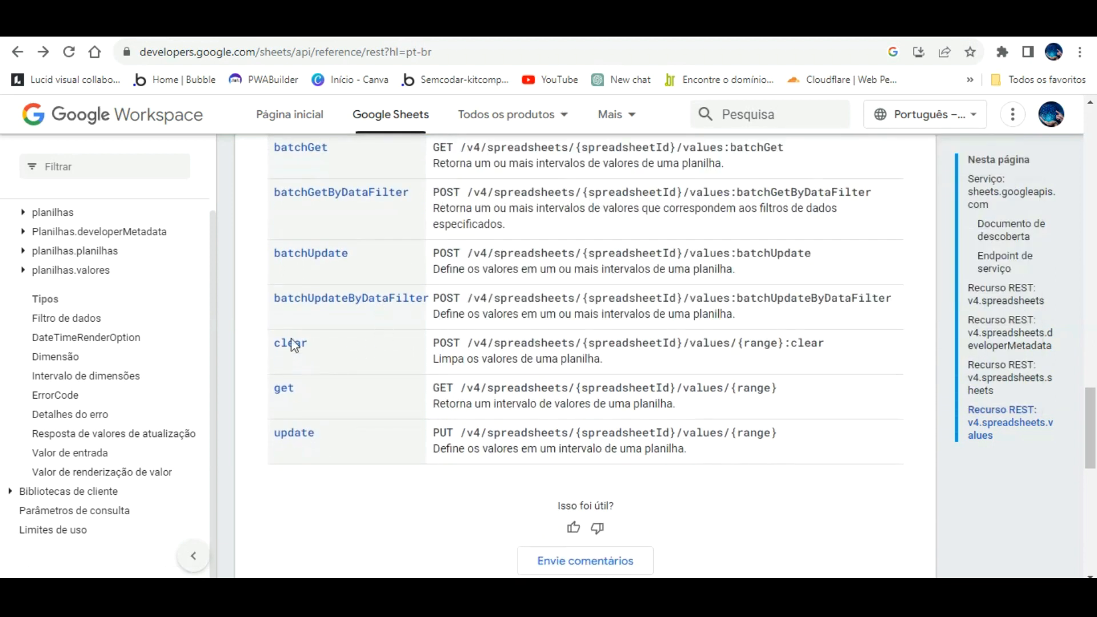
left_click(289, 342)
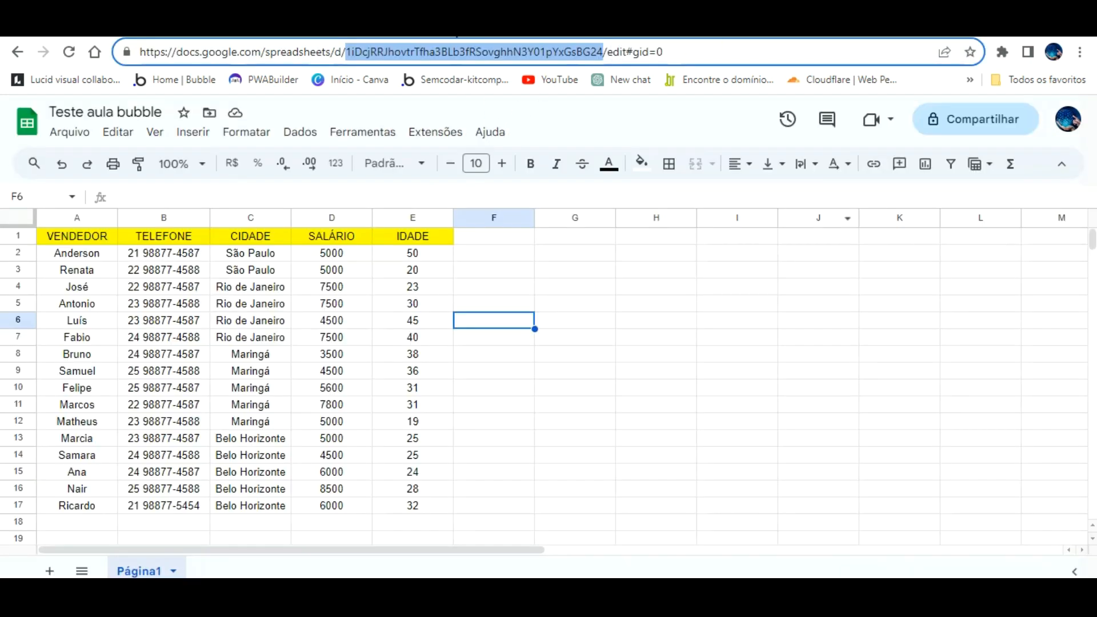
right_click(455, 51)
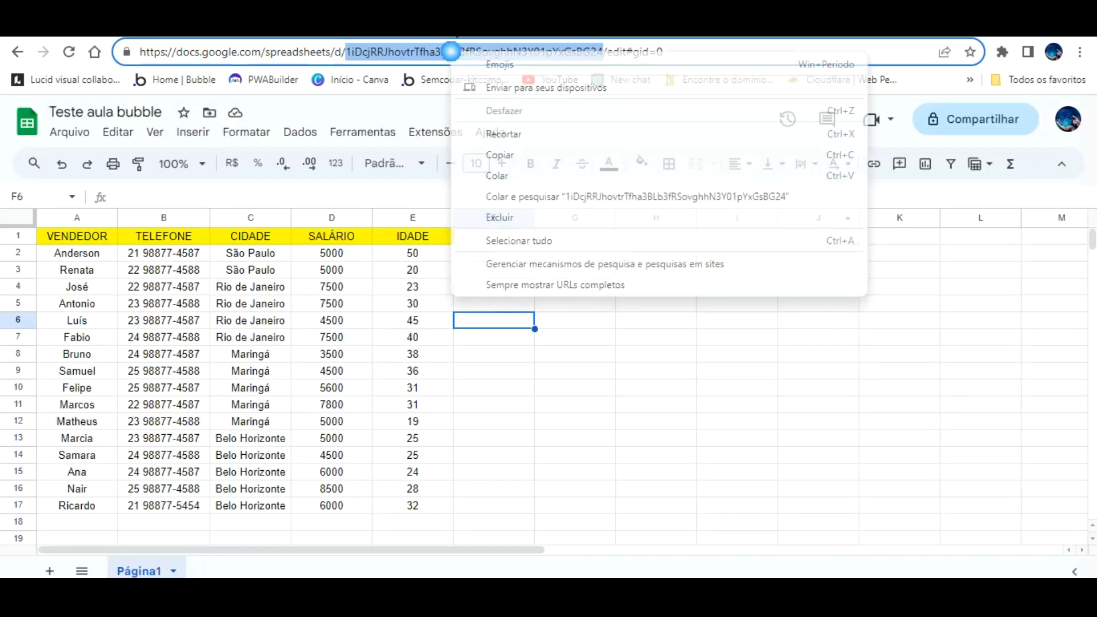
left_click(489, 154)
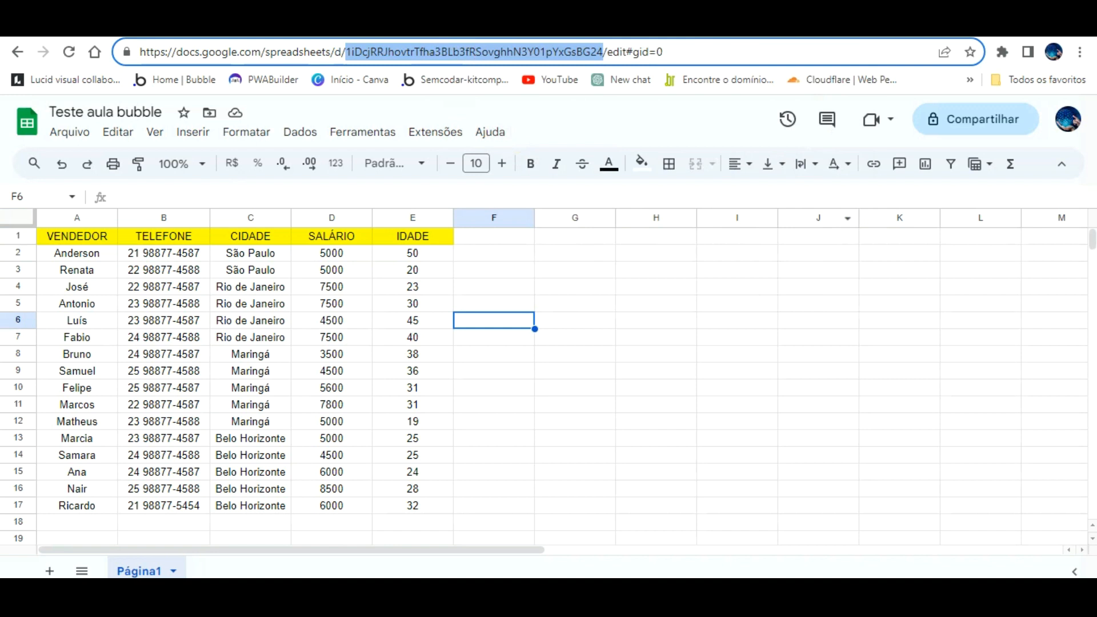
left_click(578, 26)
left_click(863, 381)
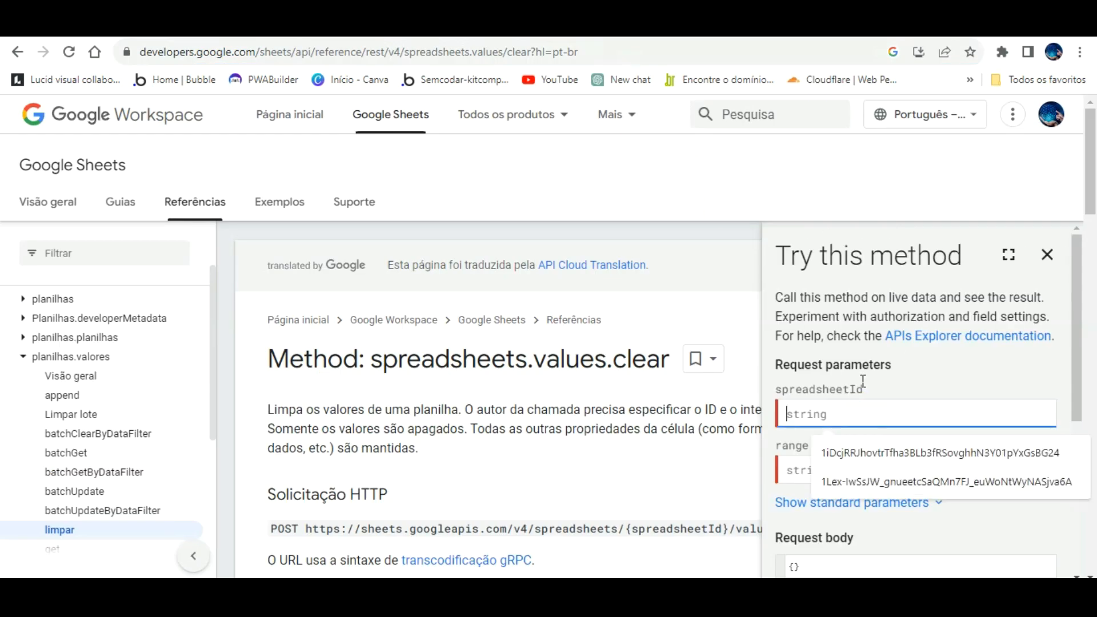
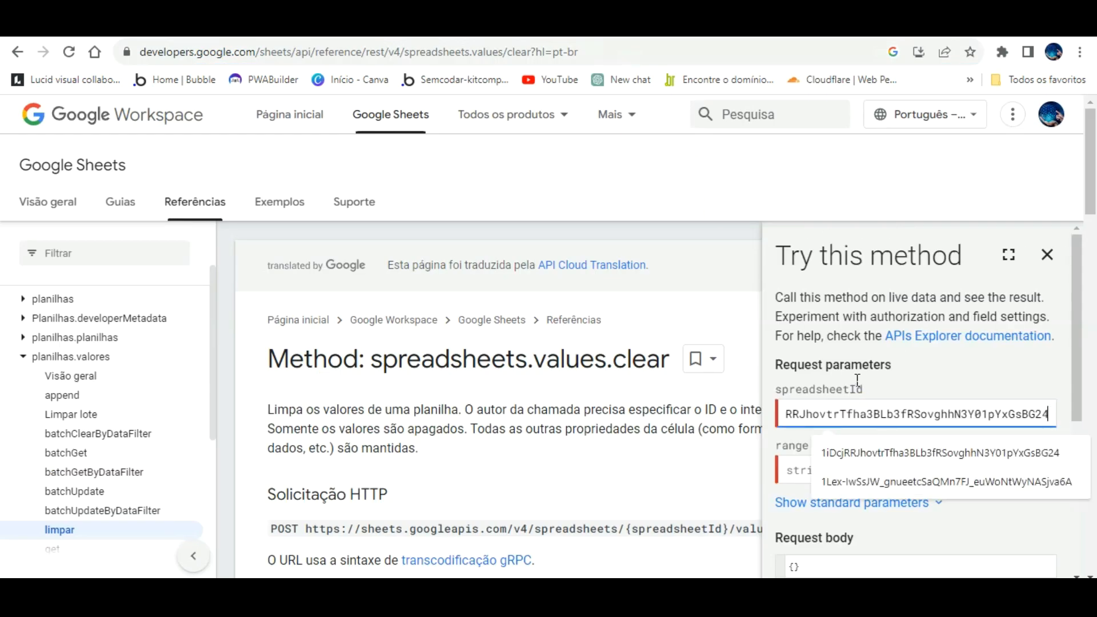
left_click(955, 364)
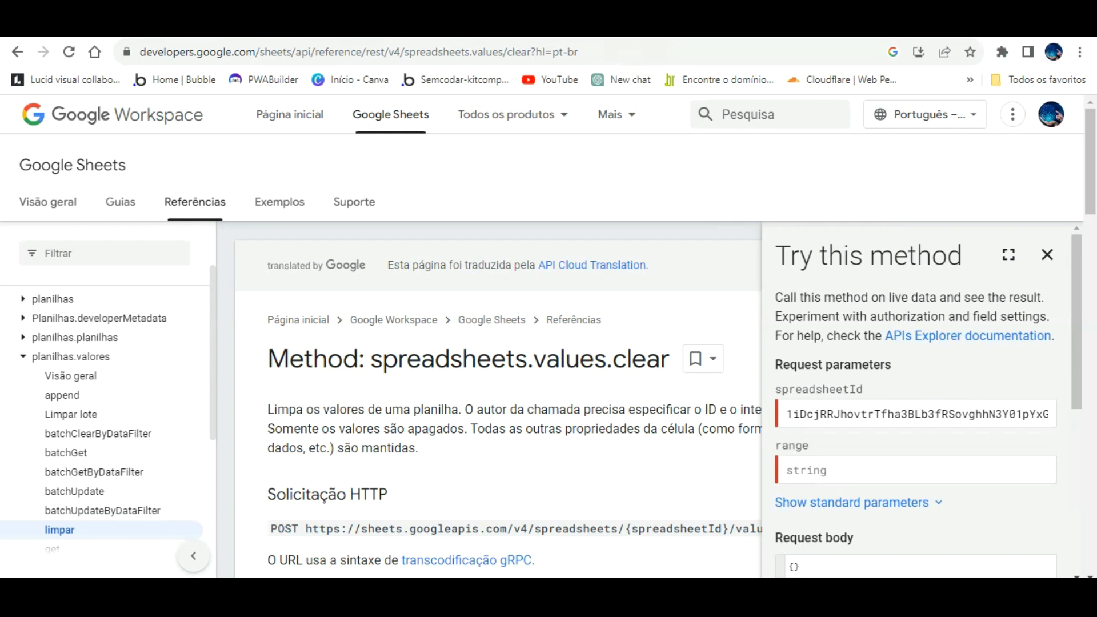
left_click(758, 26)
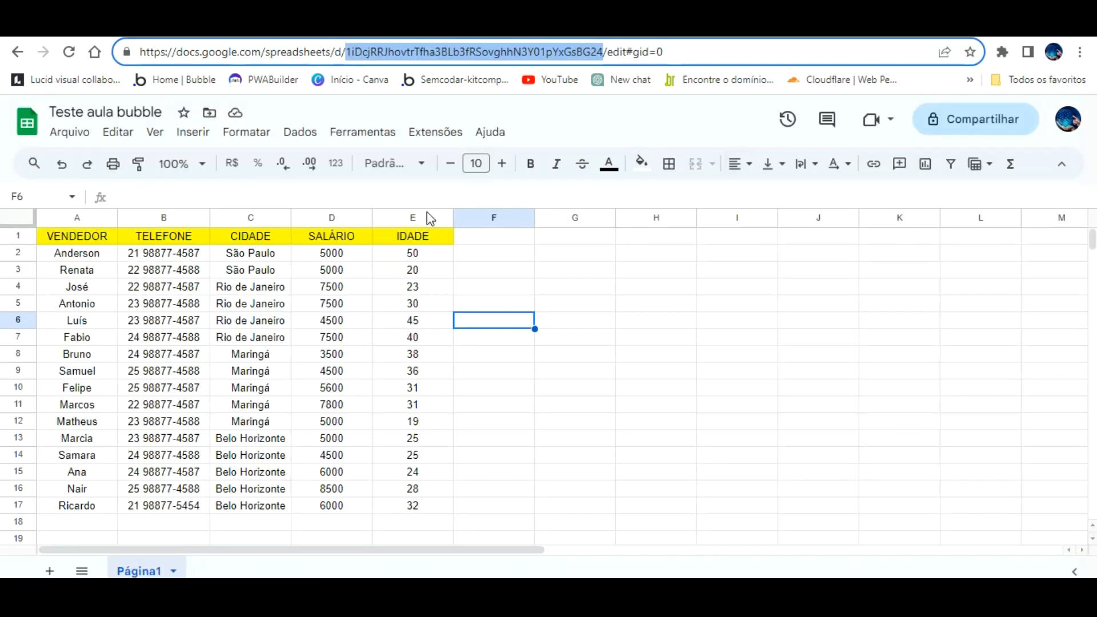
- Copy the IDADE cells E1:E17 and paste them into G1:G17 as test data
left_click_drag(430, 235, 436, 501)
key("ctrl+c")
left_click(588, 239)
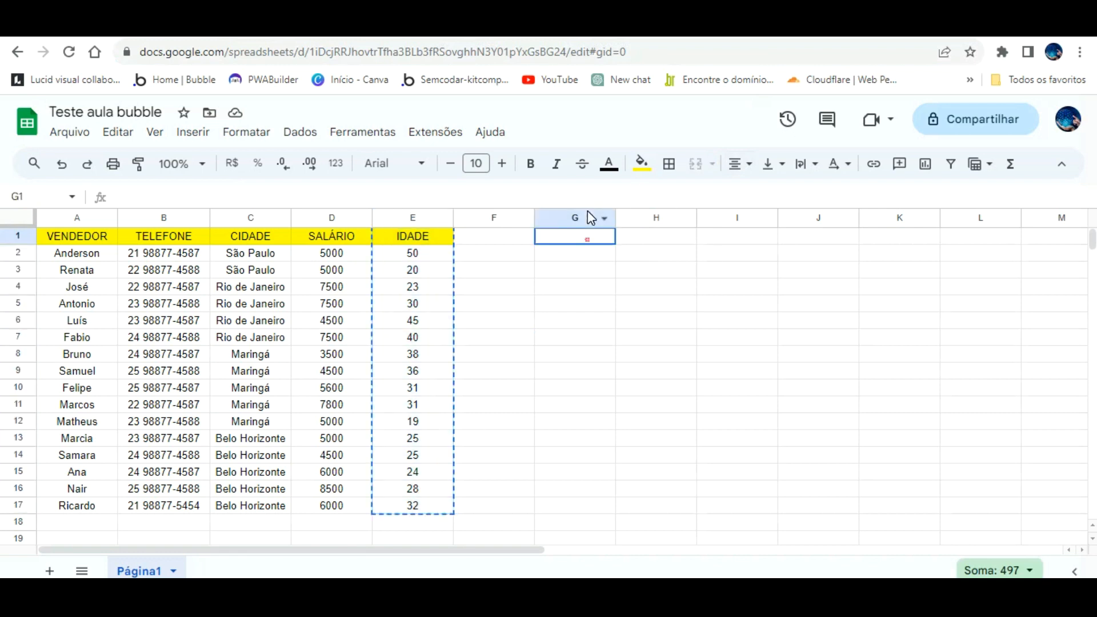
key("ctrl+v")
left_click(657, 354)
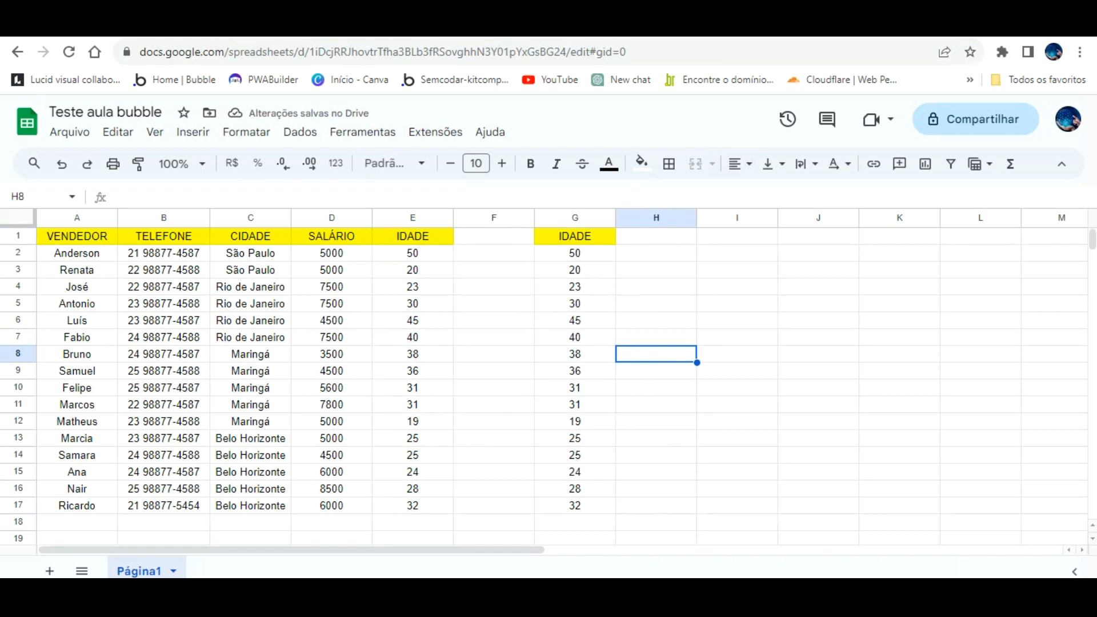
key("ctrl+Tab")
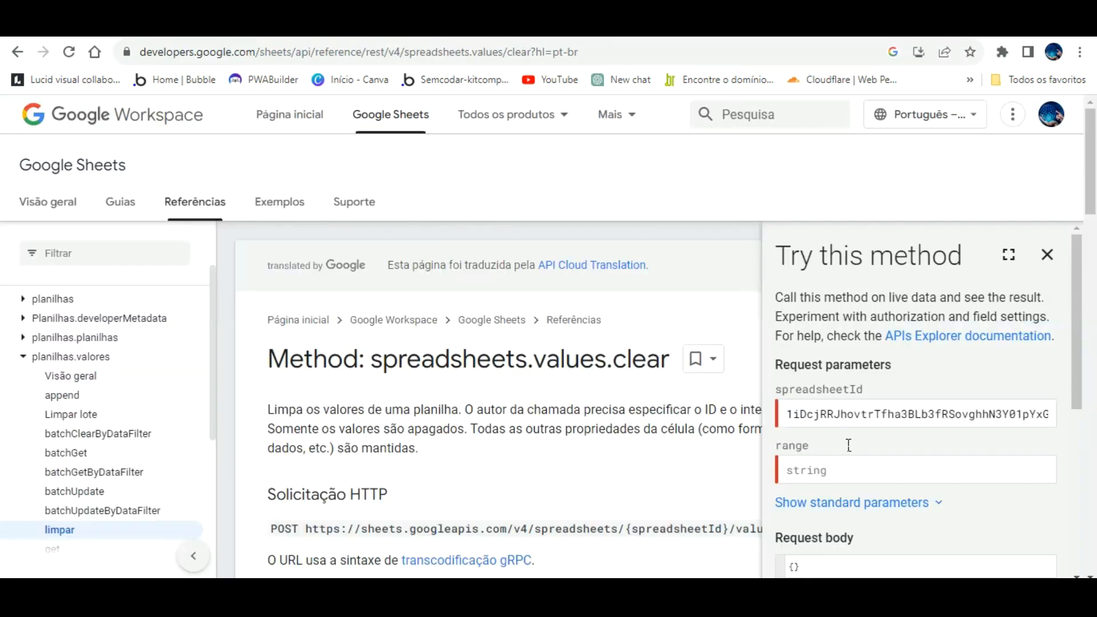
- Execute values.clear with range g;17 using the Google account, getting a 400 'Unable to parse range' error
left_click(846, 470)
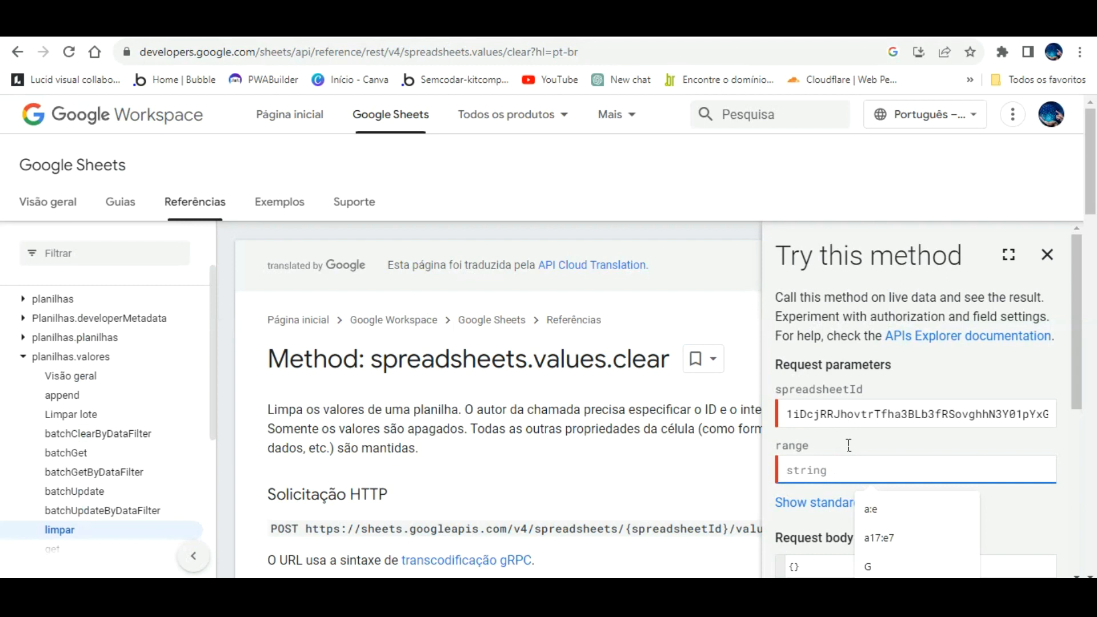
type("g")
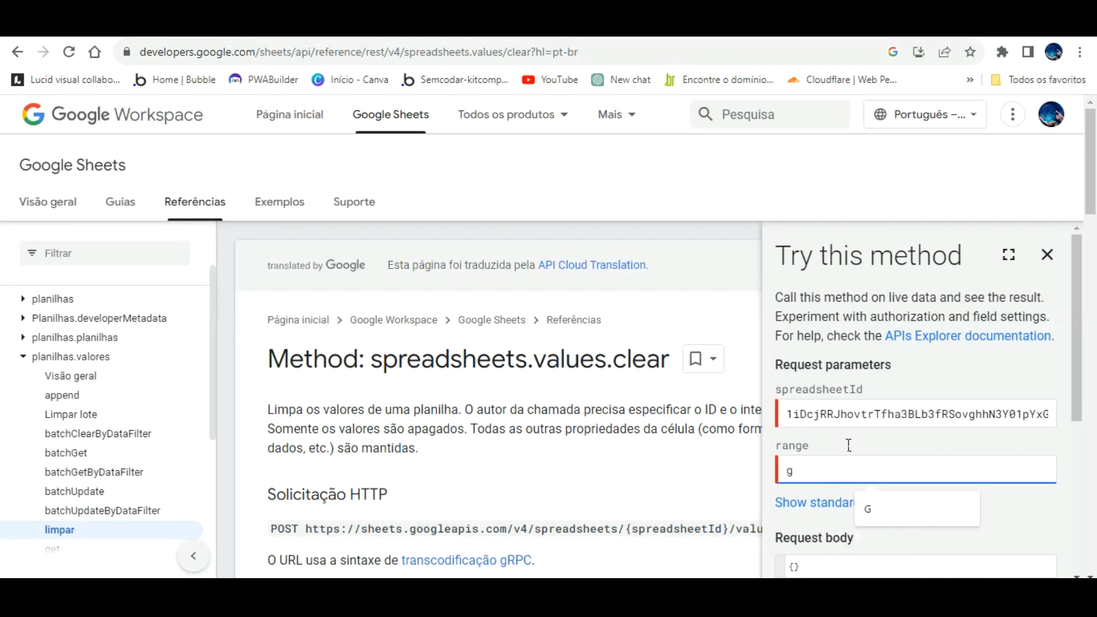
type(";17")
left_click(979, 515)
scroll(852, 436, "down", 3)
left_click(694, 26)
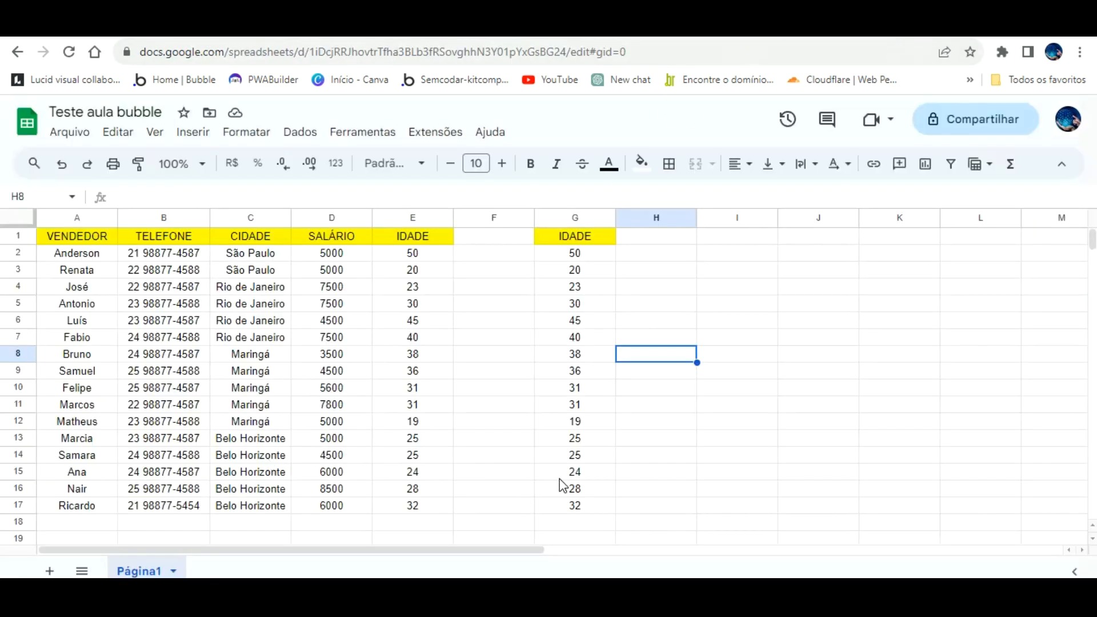
left_click(692, 25)
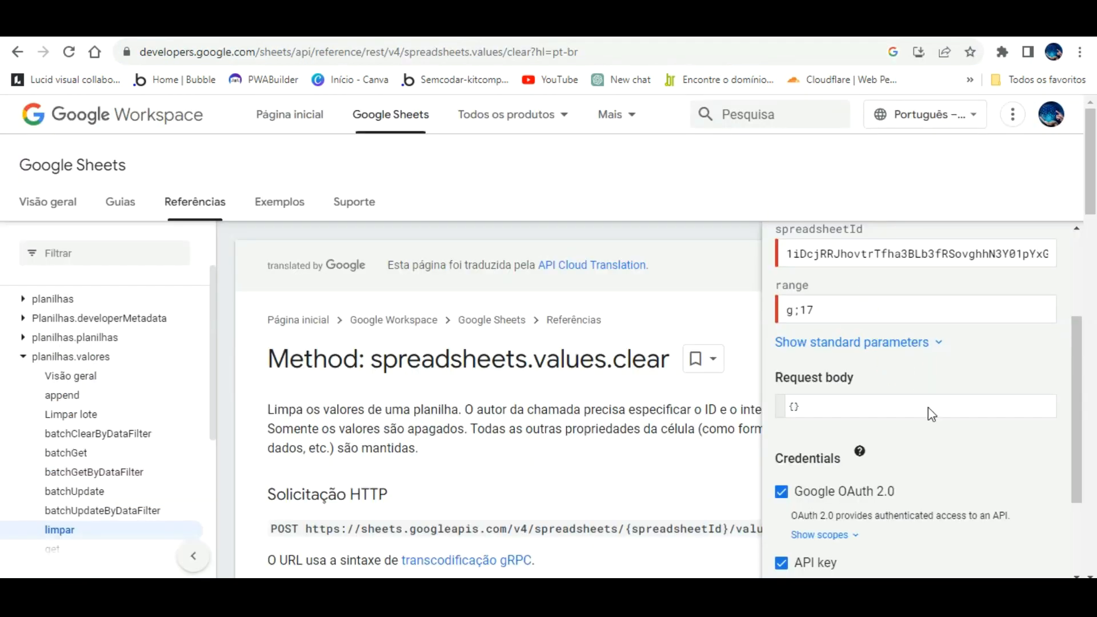
scroll(930, 420, "down", 3)
left_click(823, 495)
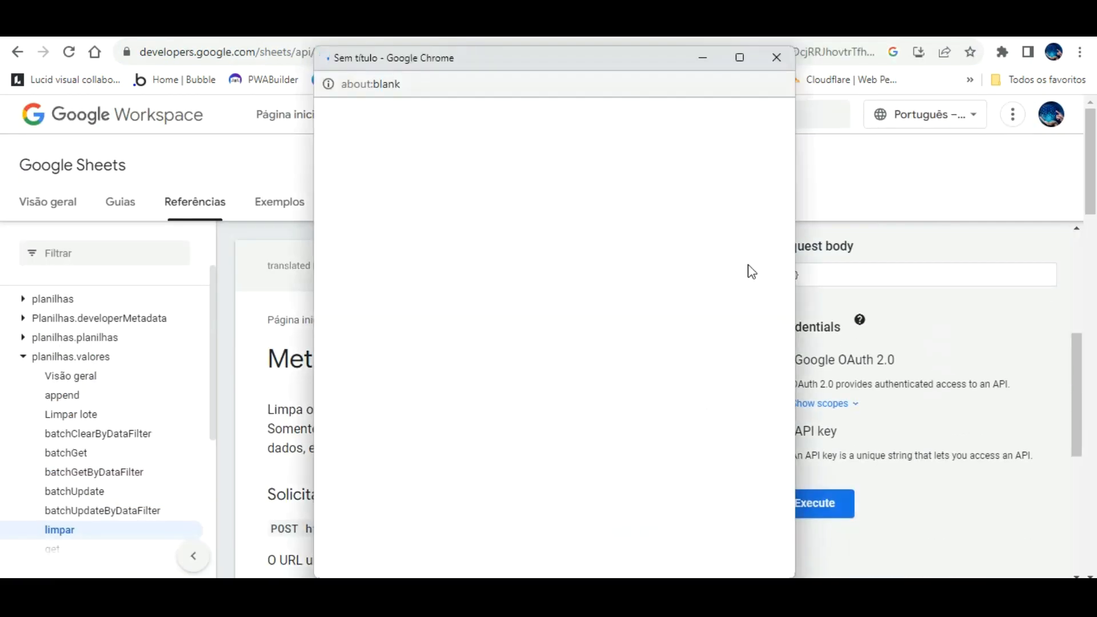
left_click(436, 234)
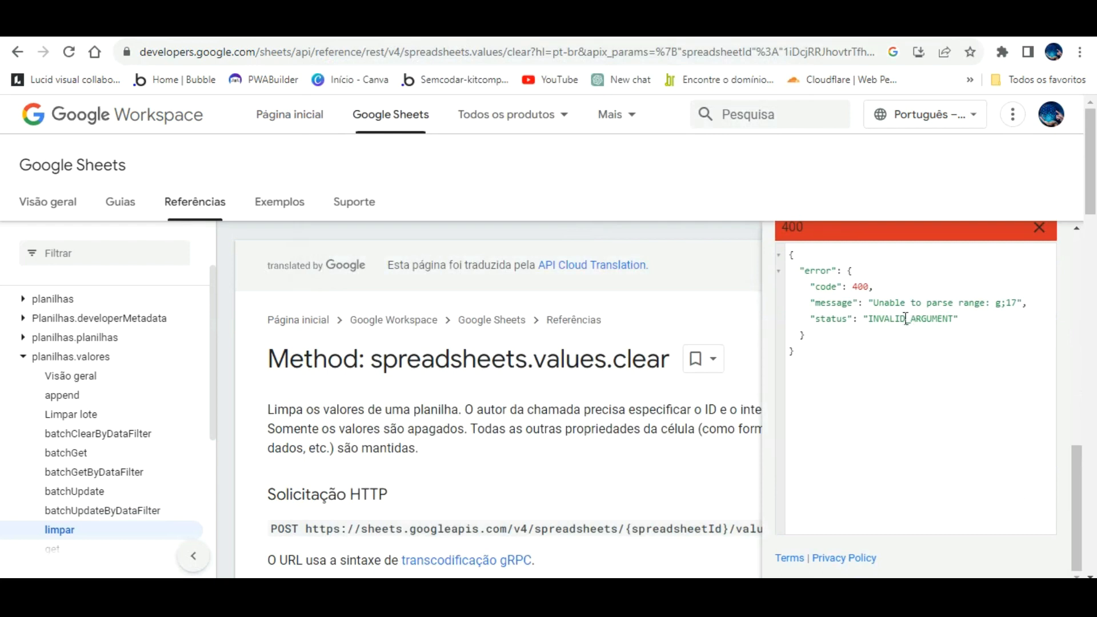
scroll(892, 343, "up", 10)
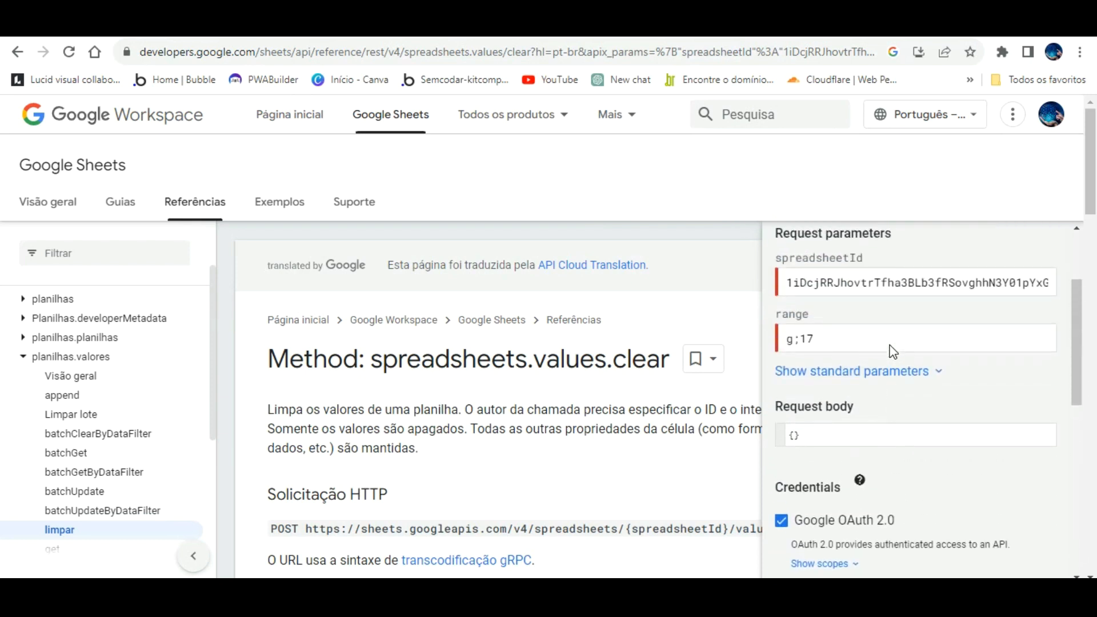
- Re-run the clear request with the edited range and check the spreadsheet's column G
left_click(794, 338)
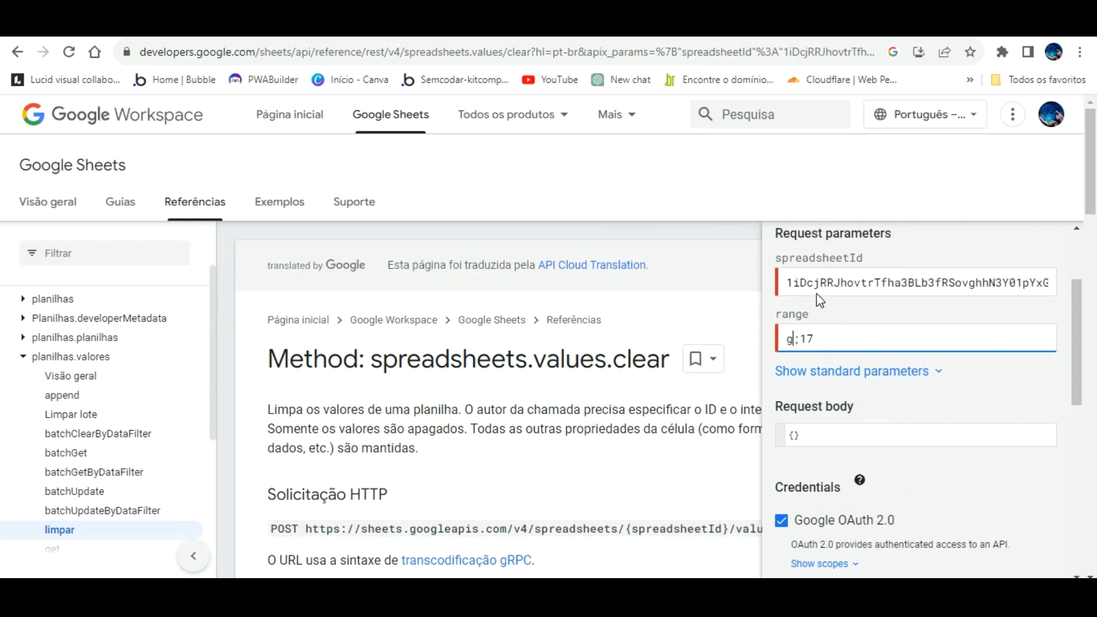
left_click(956, 366)
scroll(955, 366, "down", 3)
scroll(878, 477, "down", 3)
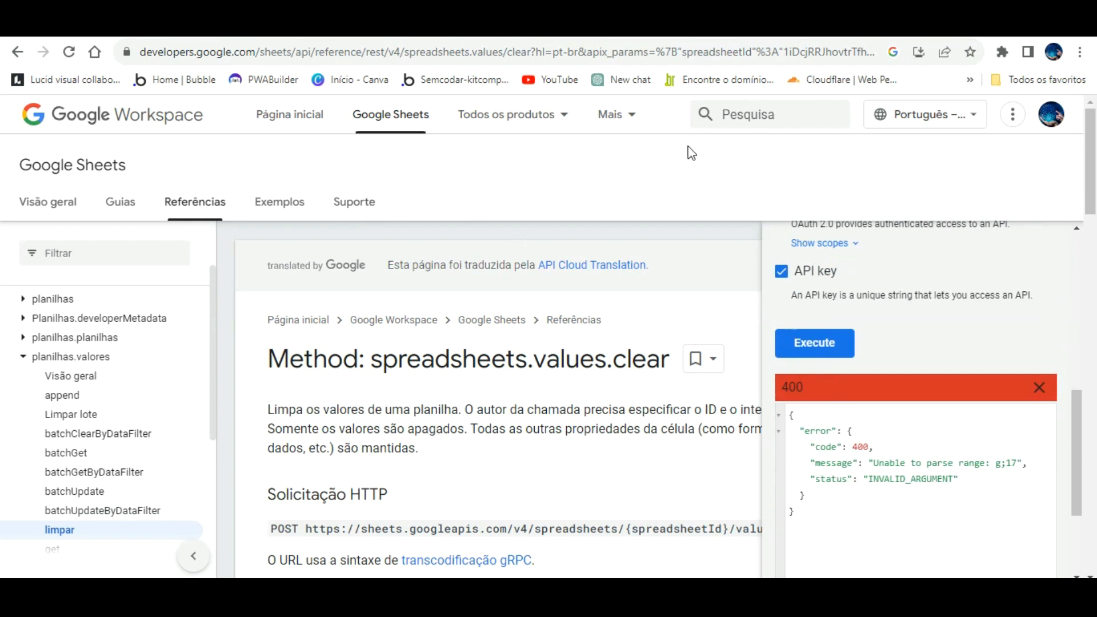
left_click(824, 337)
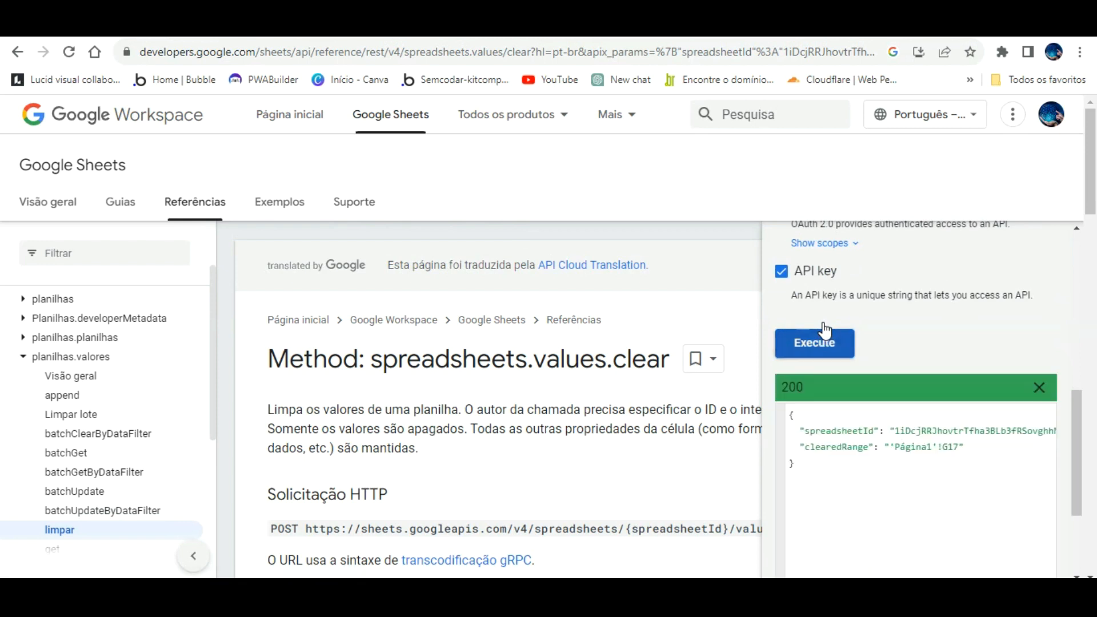
key("ctrl+Tab")
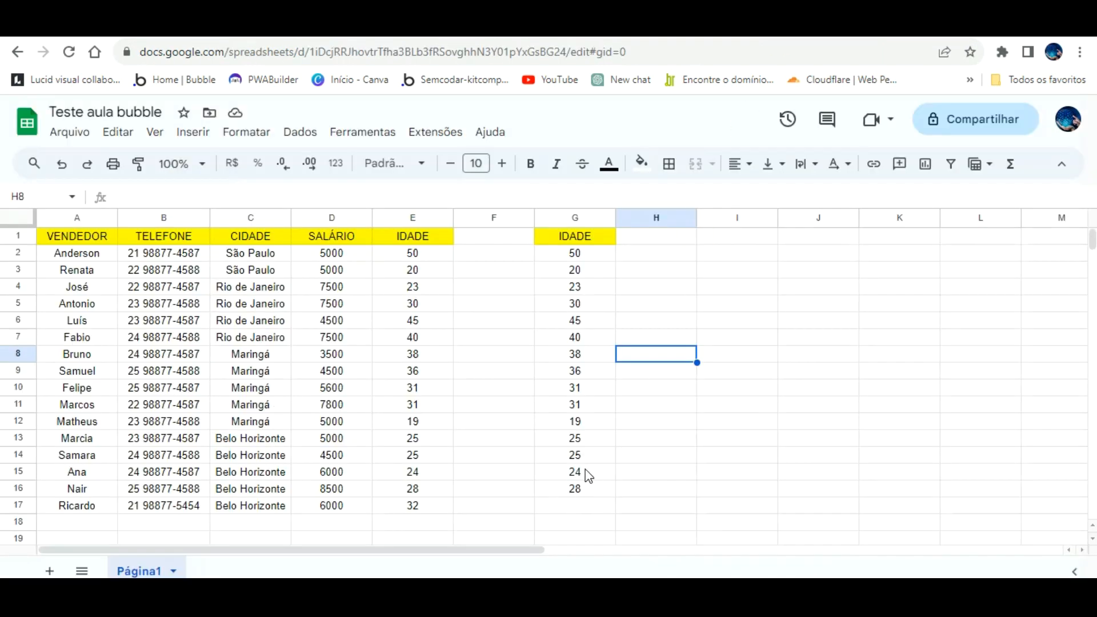
key("ctrl+shift+Tab")
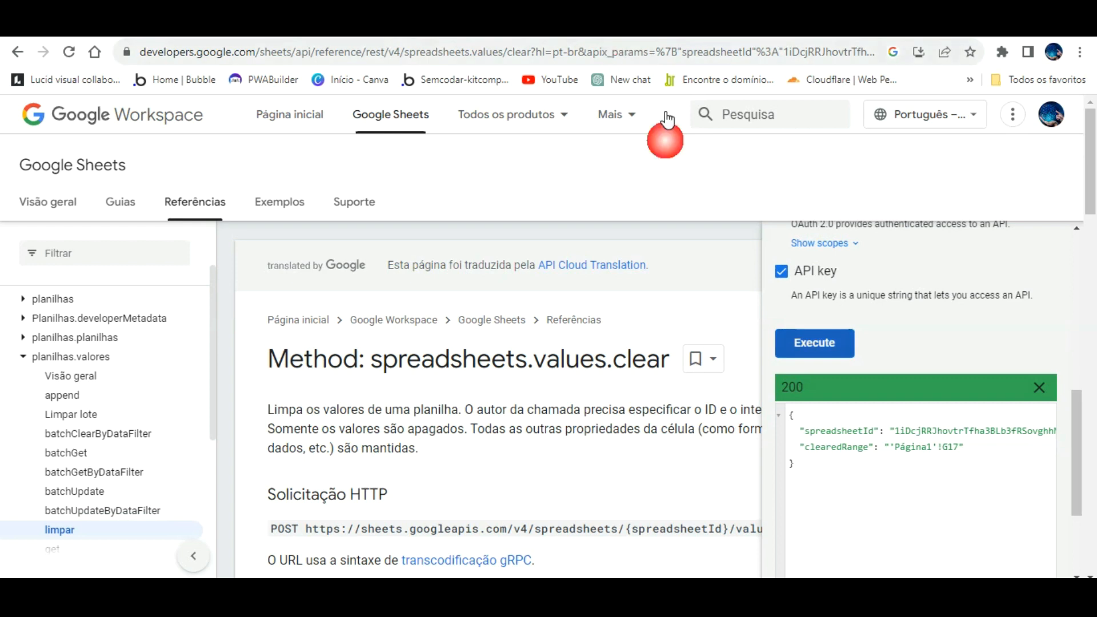
scroll(840, 309, "up", 4)
- Change the range to G:G and execute, clearing 'Página1'!G1:G1000 with a 200 response
left_click(827, 228)
key("BackSpace")
key("BackSpace")
type(":g")
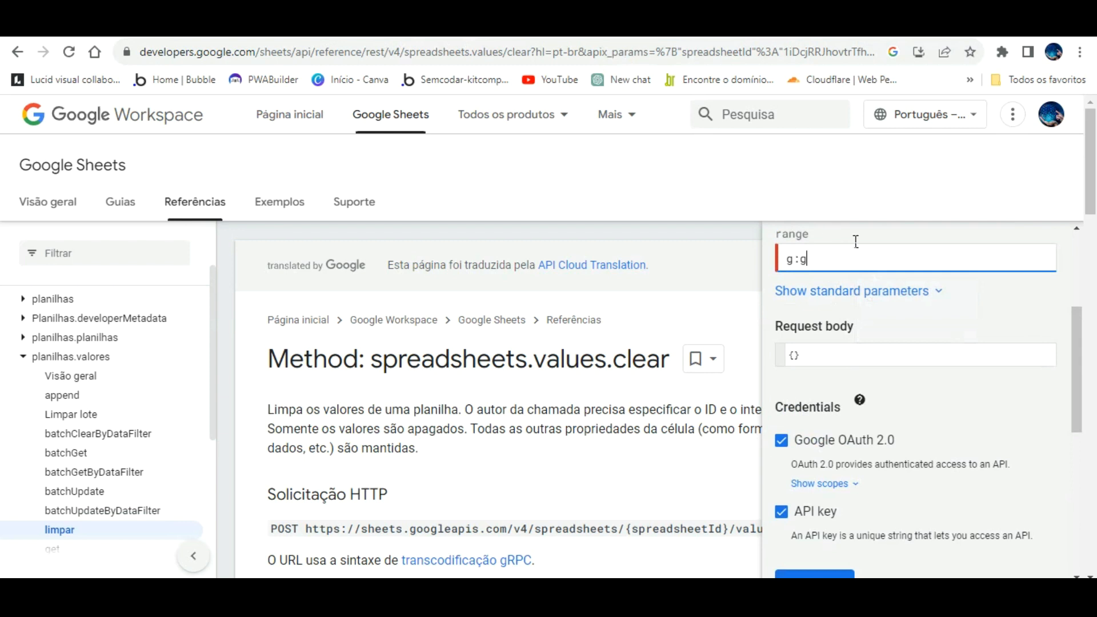
left_click(977, 299)
scroll(972, 324, "down", 3)
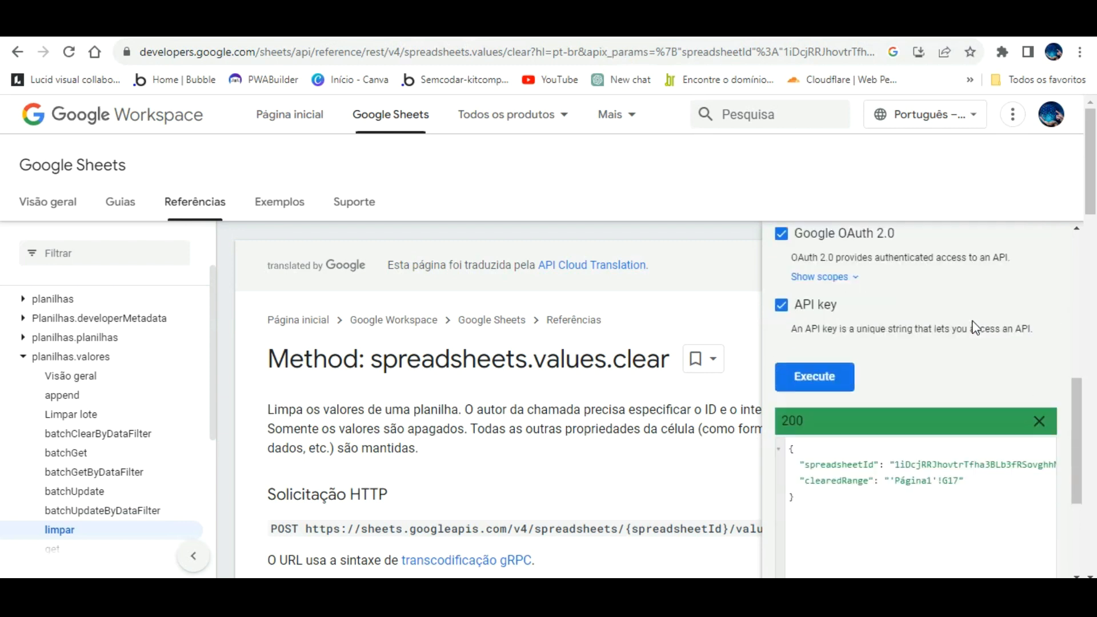
left_click(826, 344)
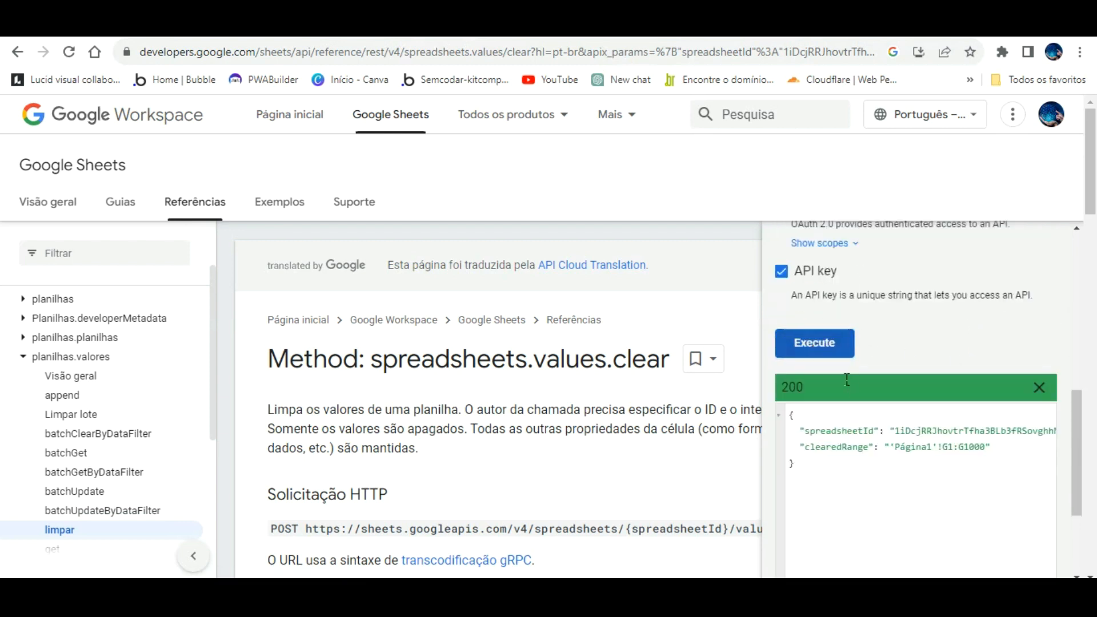
left_click(728, 24)
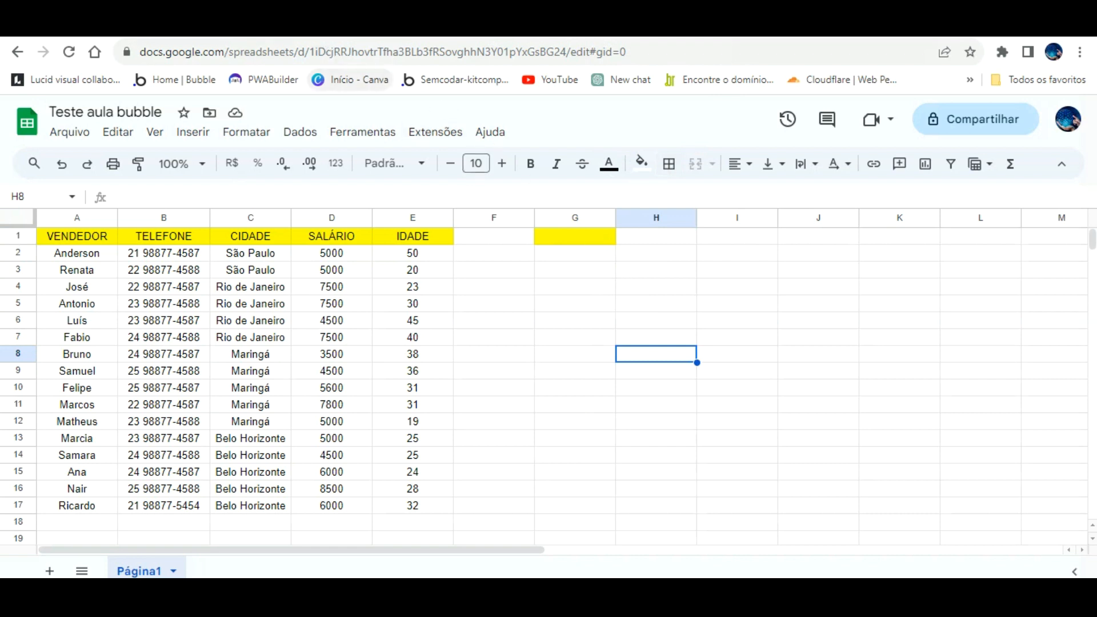
left_click(309, 26)
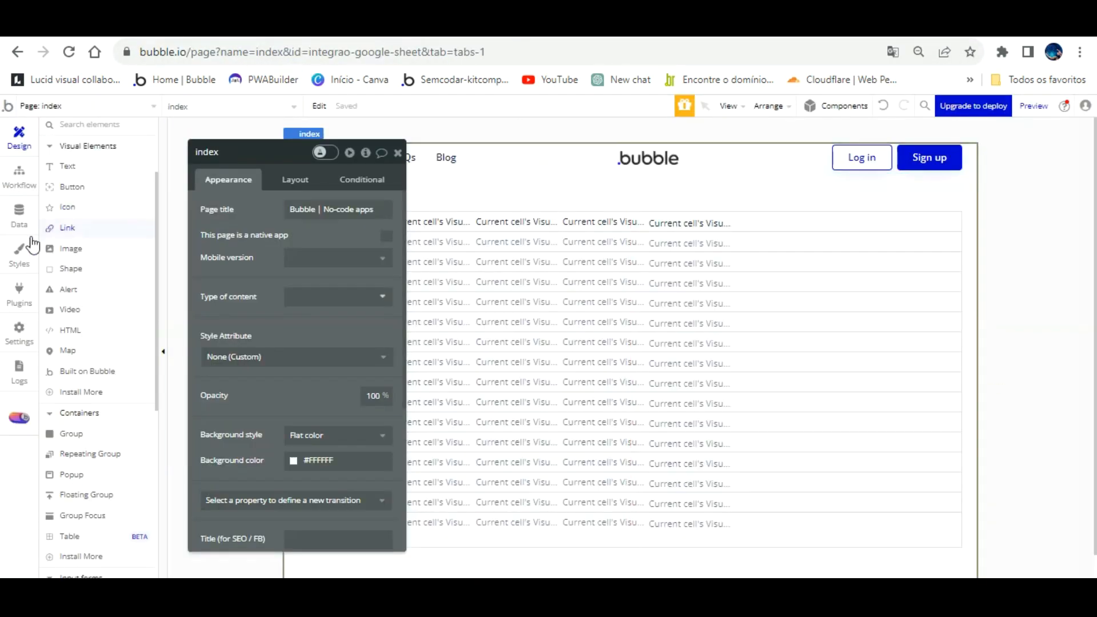
- Place an icon at the right of the repeating-group row and colour it red (Destructive)
left_click(117, 209)
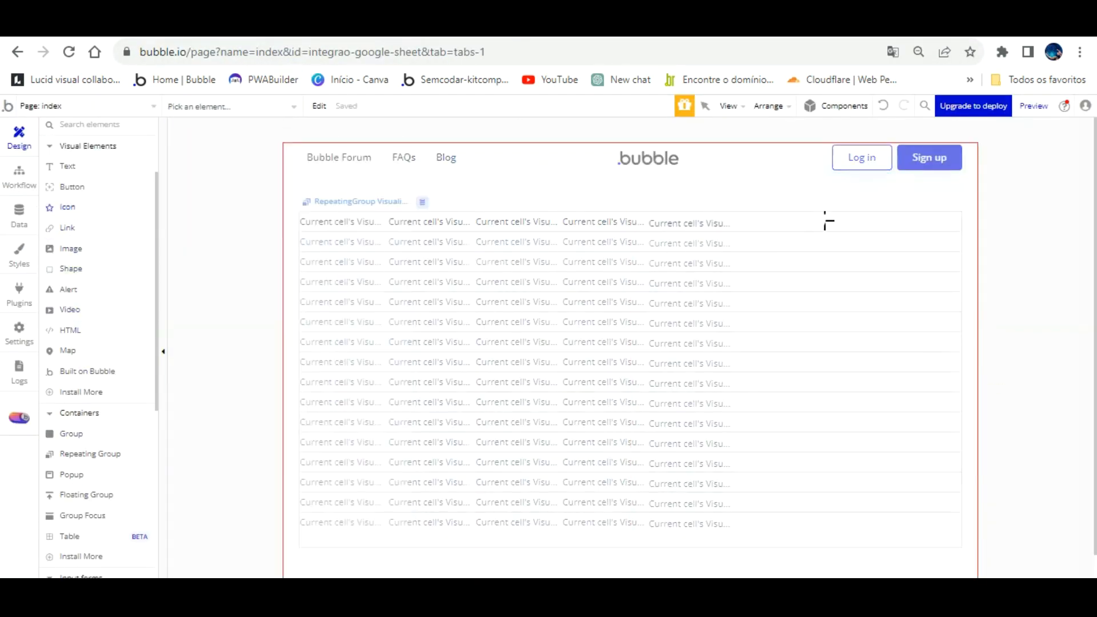
left_click(921, 221)
left_click(331, 209)
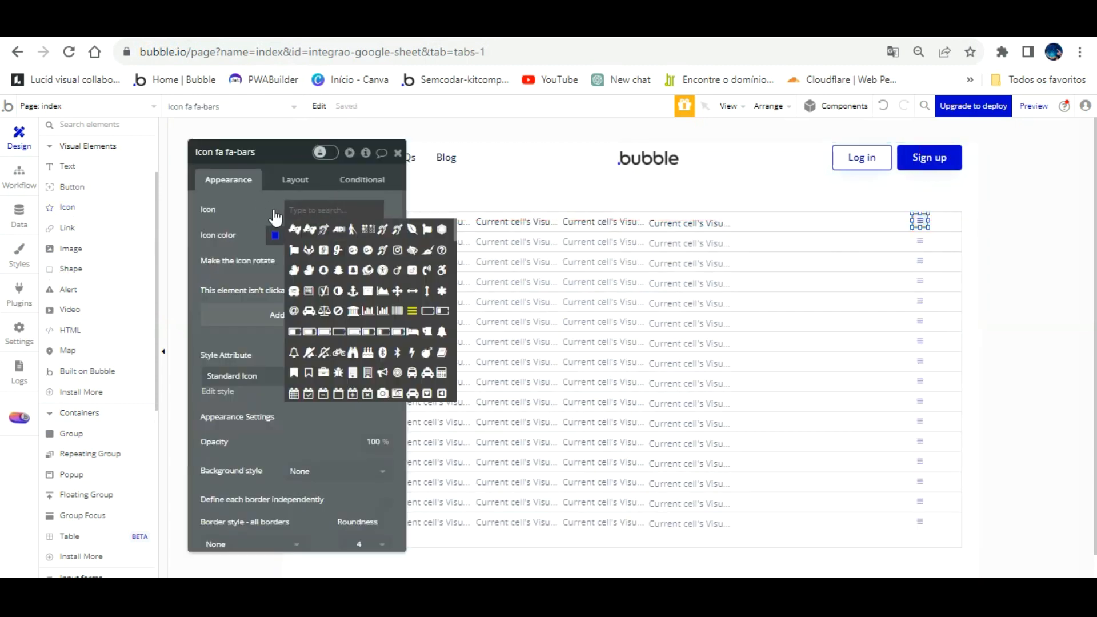
left_click(286, 235)
left_click(353, 407)
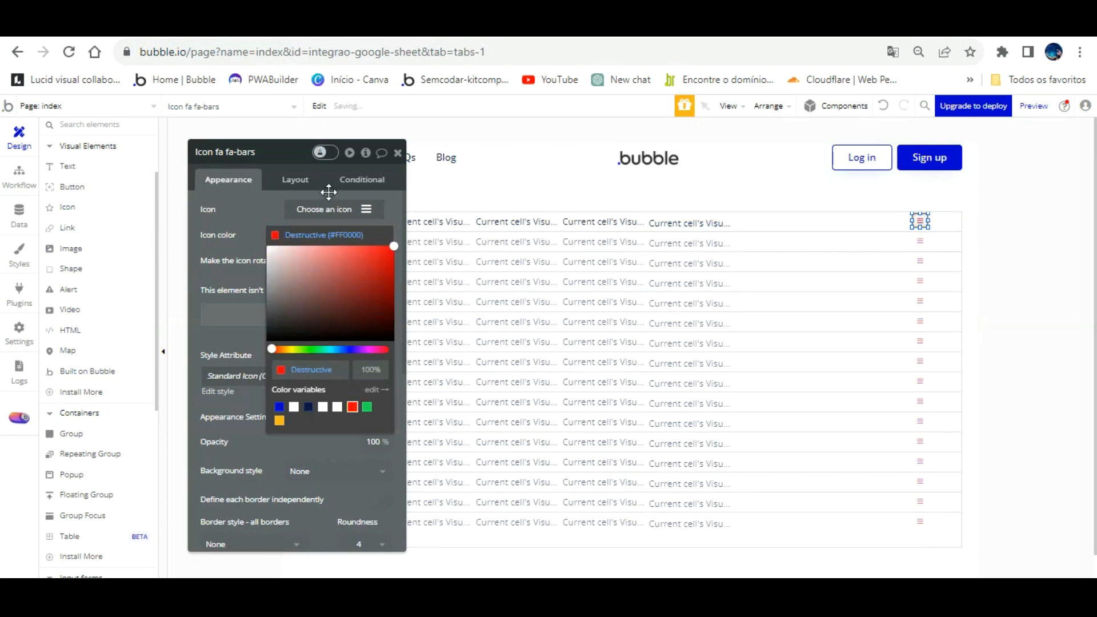
left_click(290, 222)
- Search the icon list for 'tra' and choose the fa-trash-o icon
left_click(306, 207)
type("t")
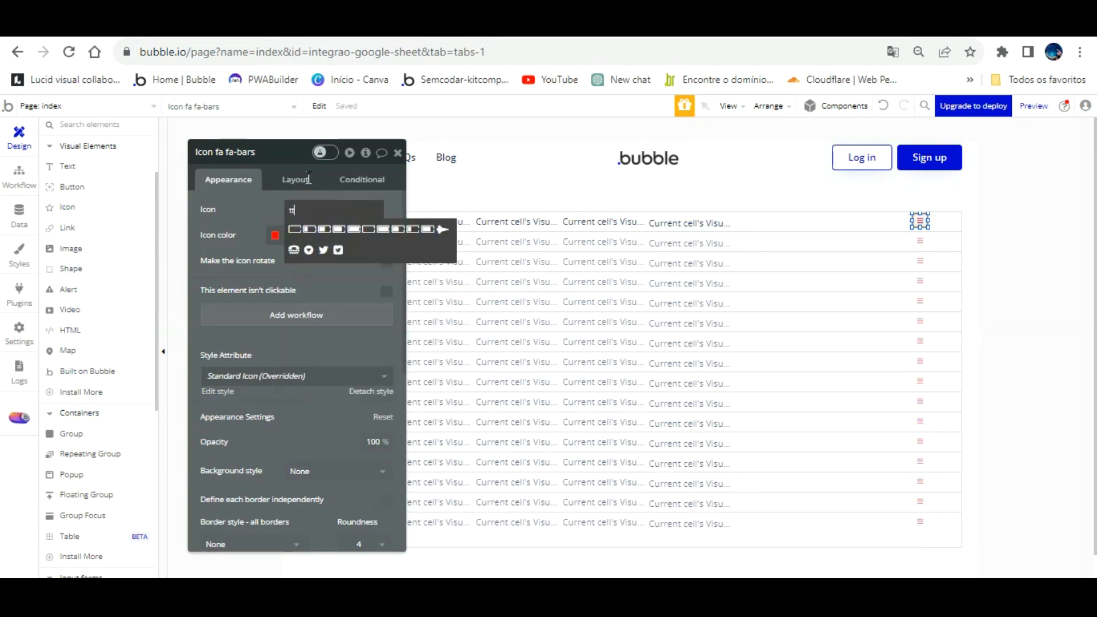
type("tr")
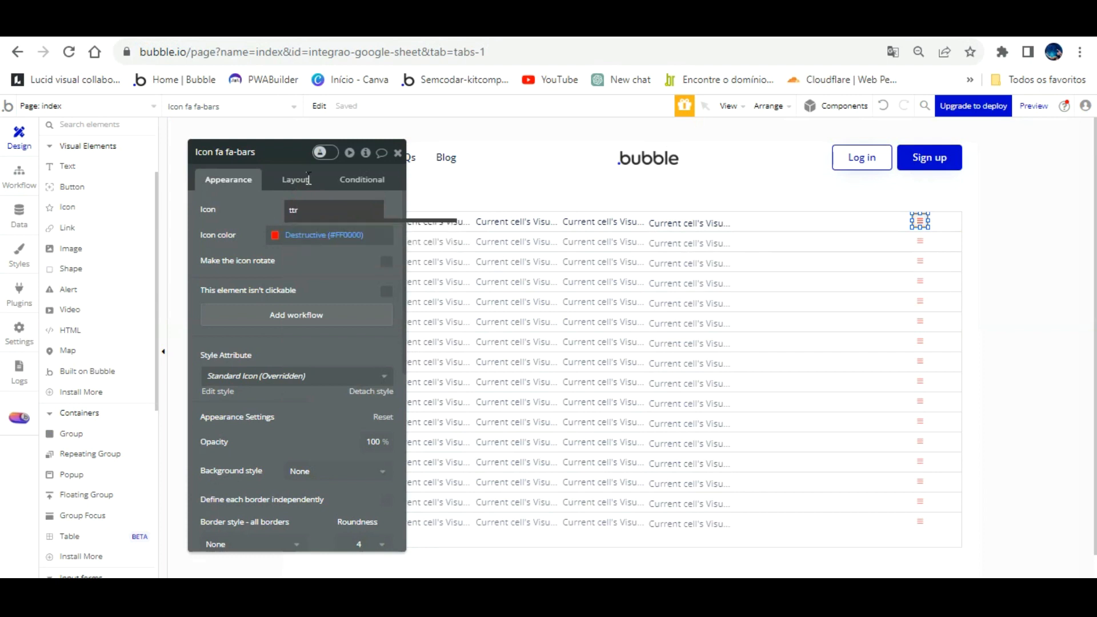
key("BackSpace")
key("BackSpace")
type("ra")
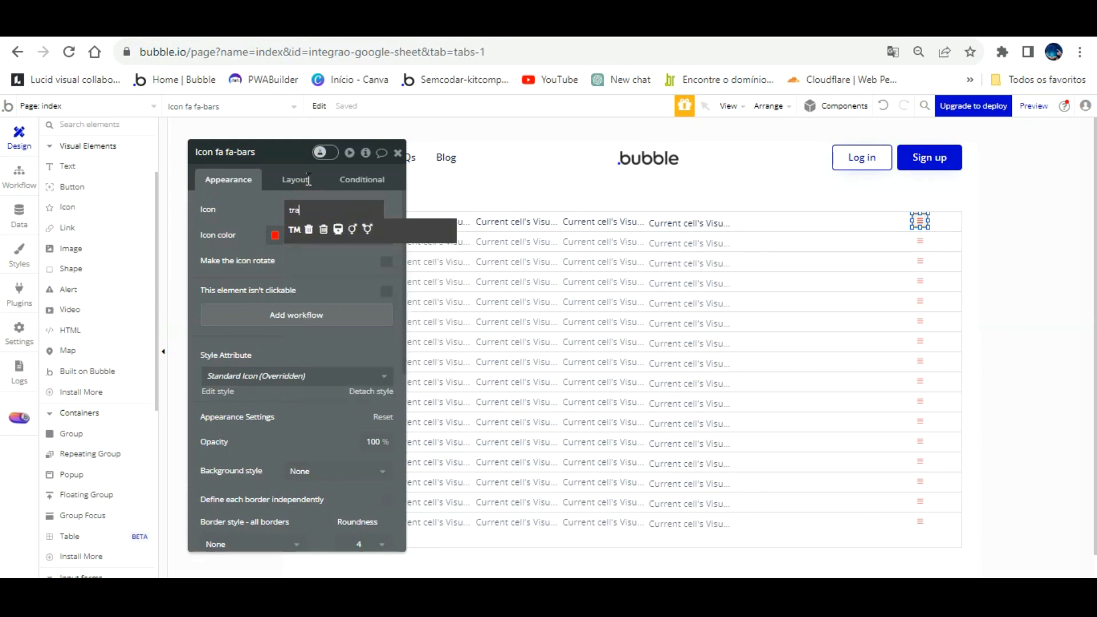
left_click(324, 229)
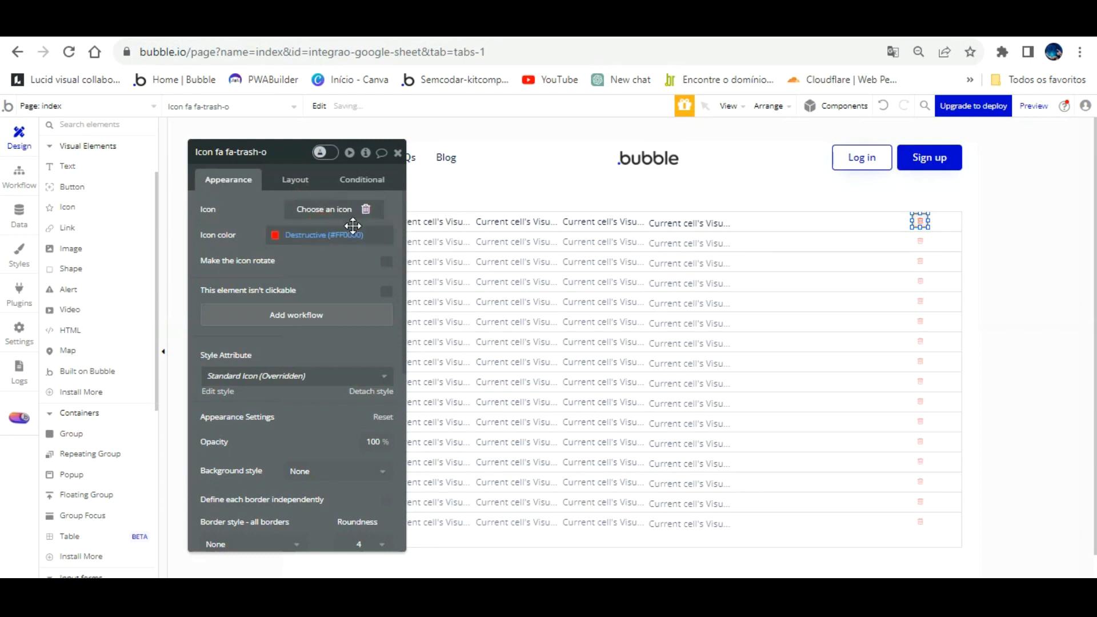
- Set all the icon's padding values to 0 and add its click workflow
left_click_drag(310, 163, 309, 162)
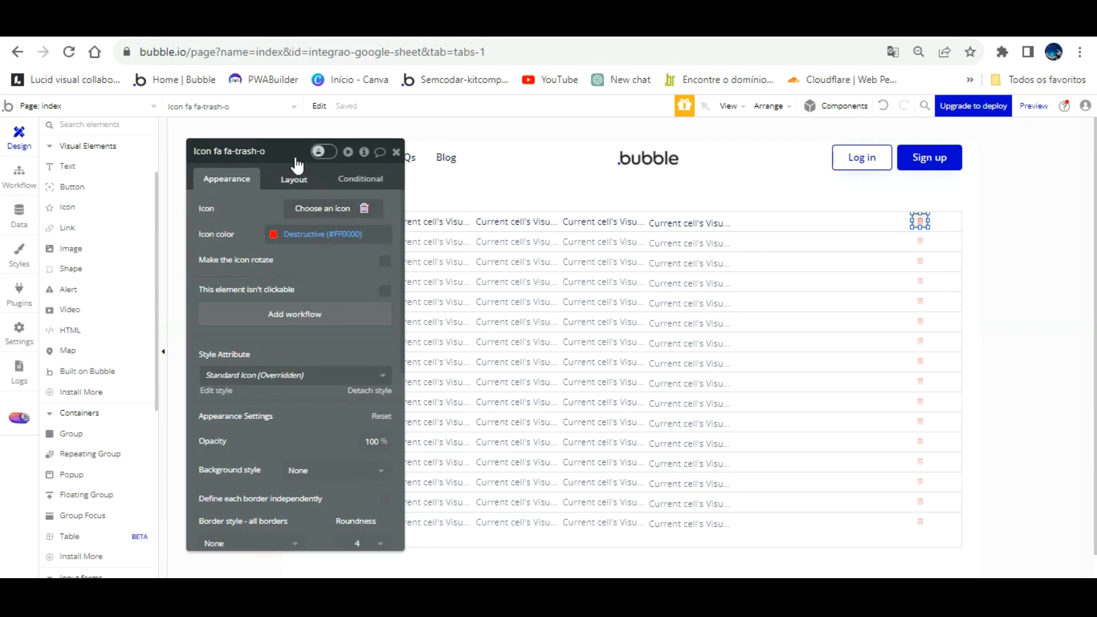
left_click(291, 179)
left_click(240, 407)
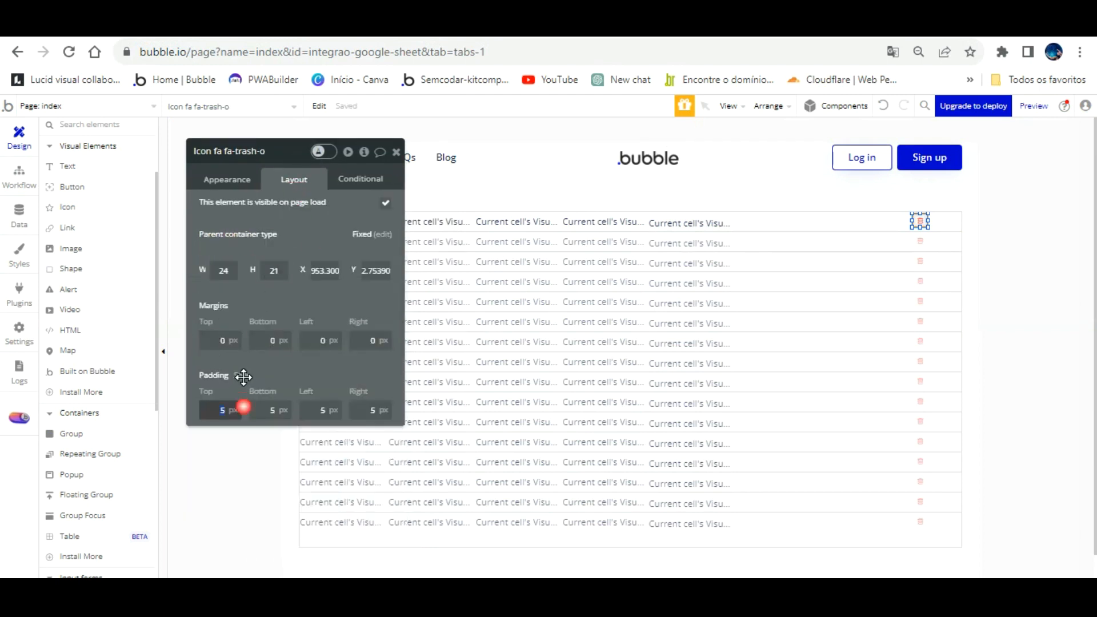
type("0")
key("Tab")
type("0")
key("Tab")
type("0")
key("Tab")
type("0")
key("Tab")
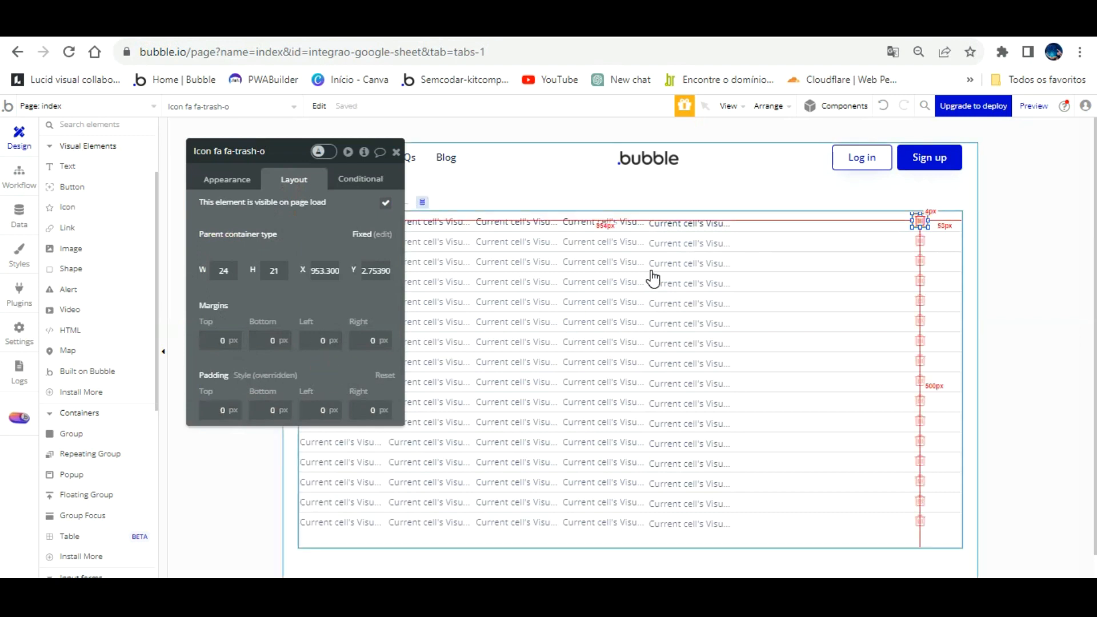
left_click(239, 182)
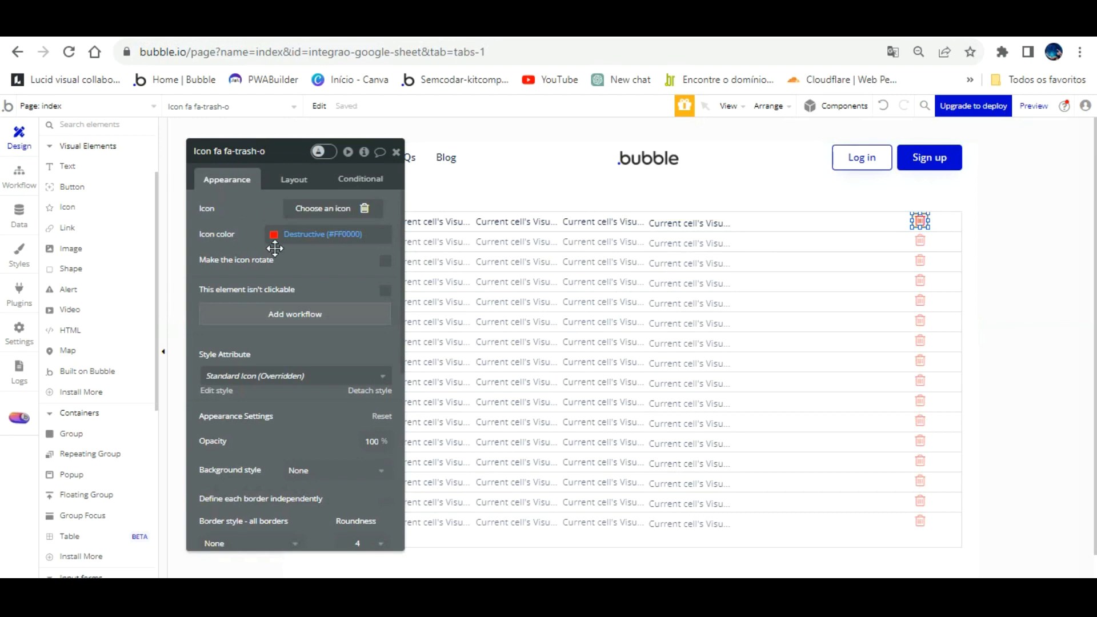
left_click(292, 312)
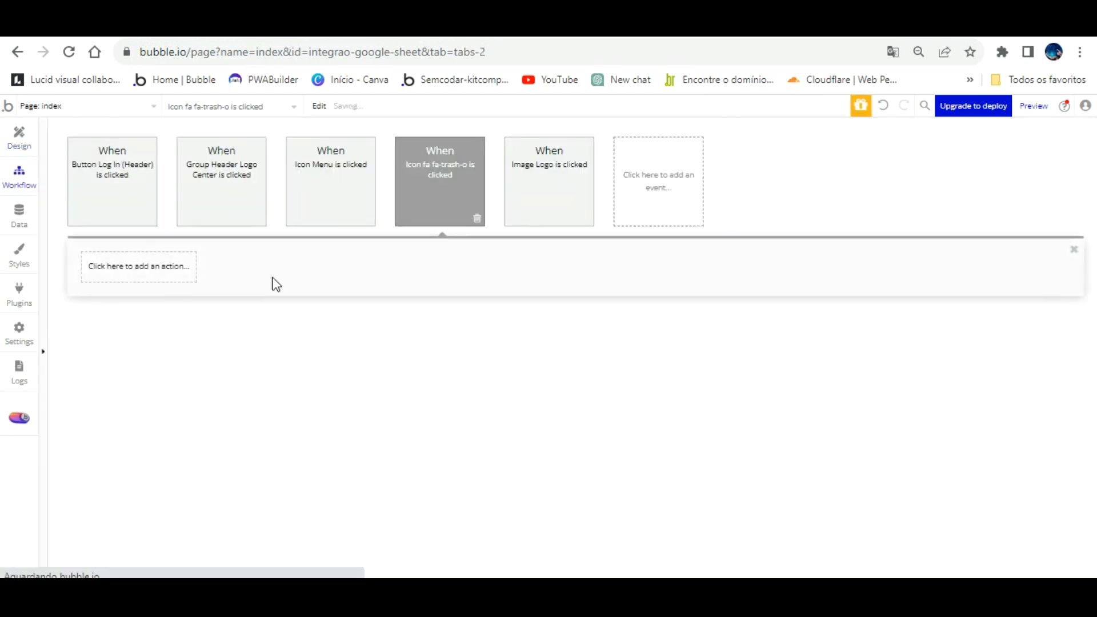
- Leave the trash-icon workflow and open the API Connector in the plugins settings
left_click(149, 247)
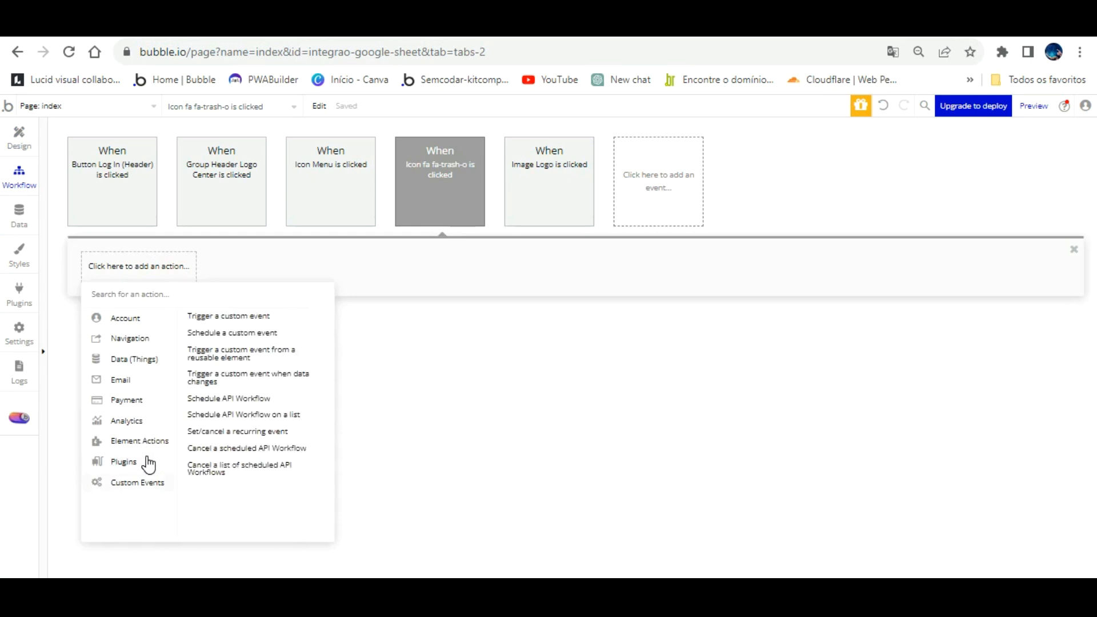
left_click(431, 338)
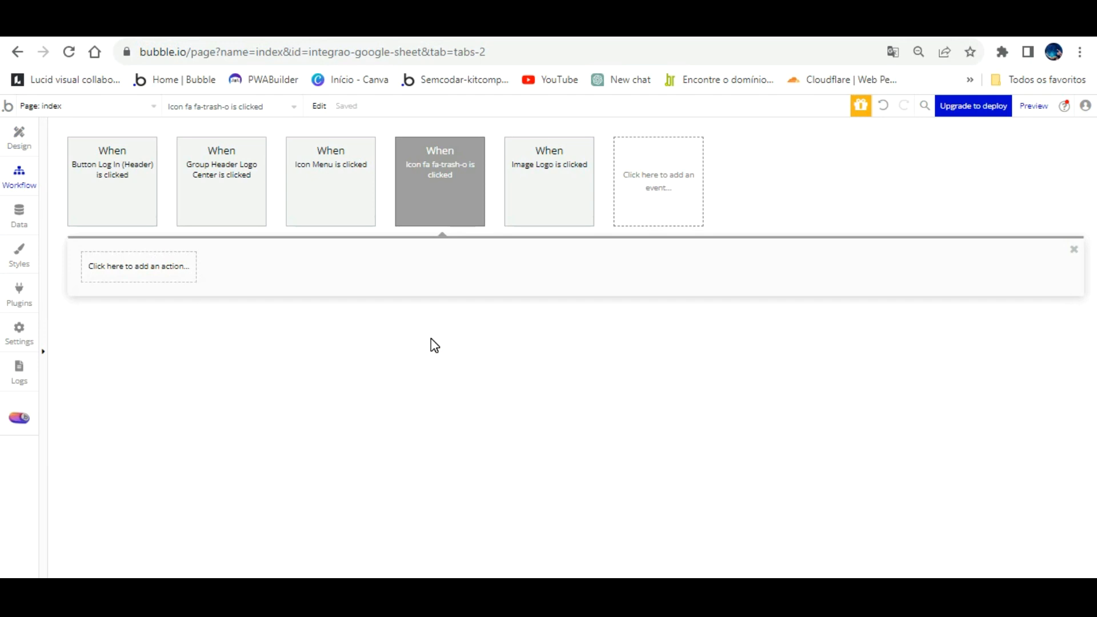
left_click(23, 207)
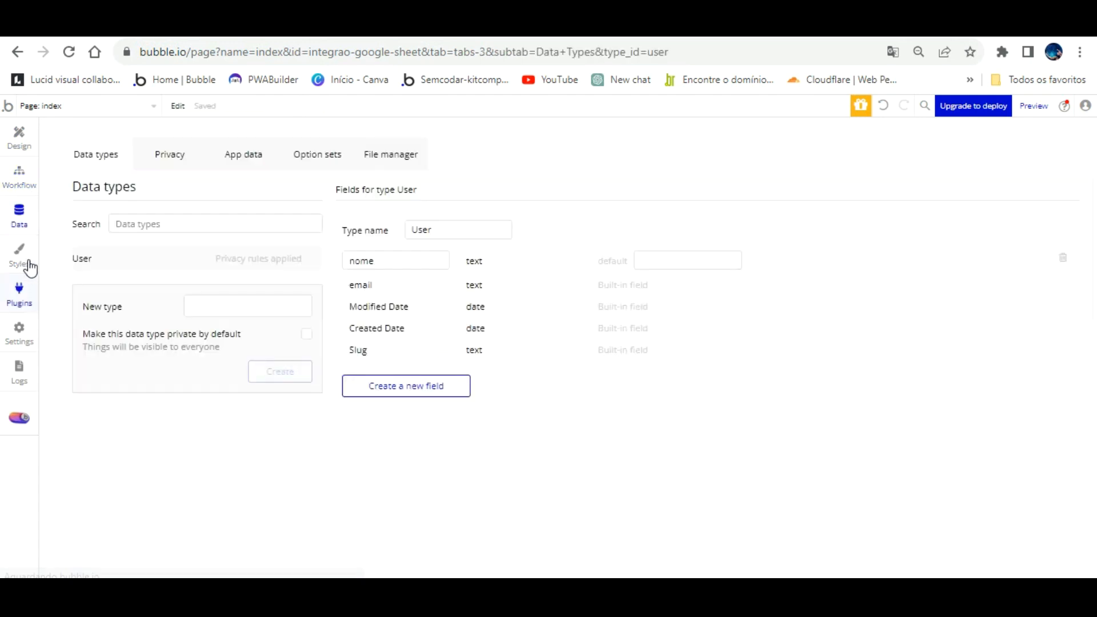
left_click(20, 288)
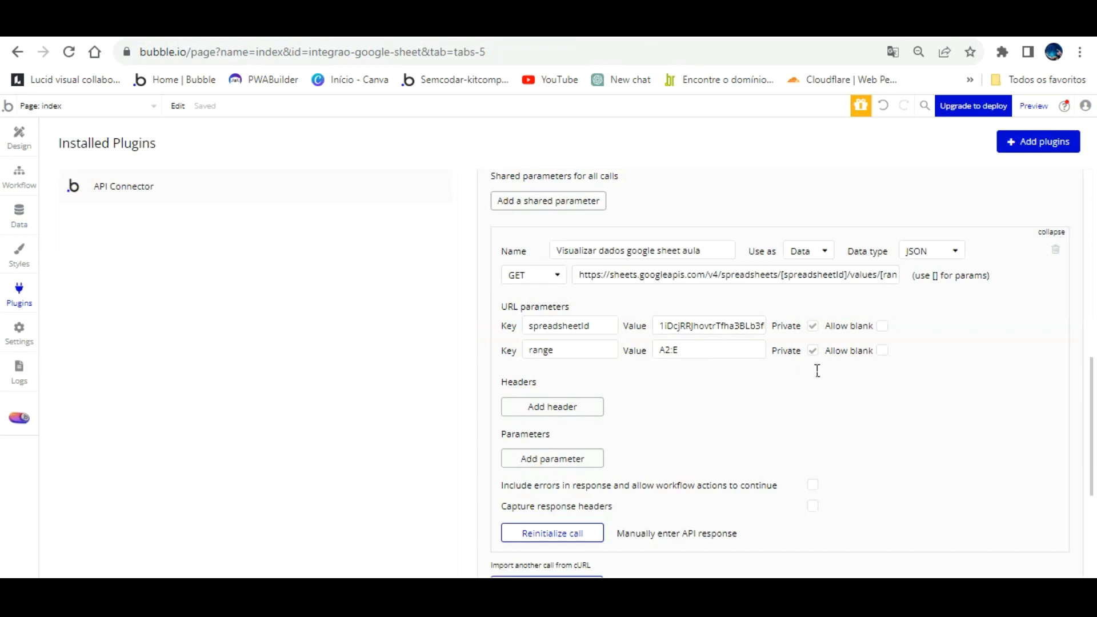
scroll(818, 371, "down", 3)
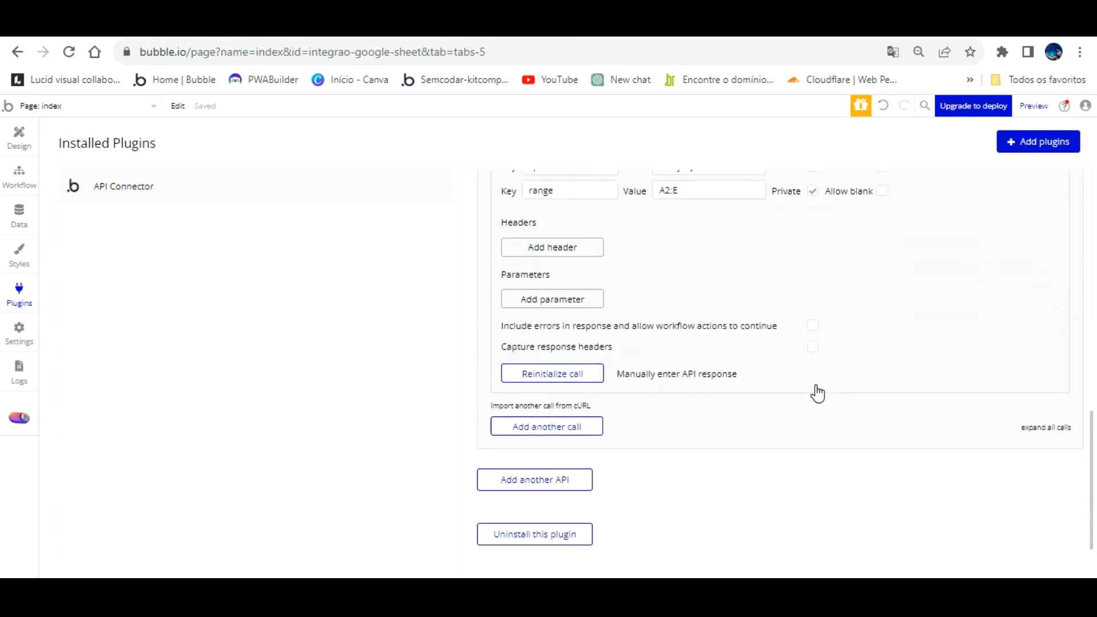
- Add a new call named Deletar dados, used as Action with the POST method
left_click(547, 425)
scroll(855, 341, "down", 2)
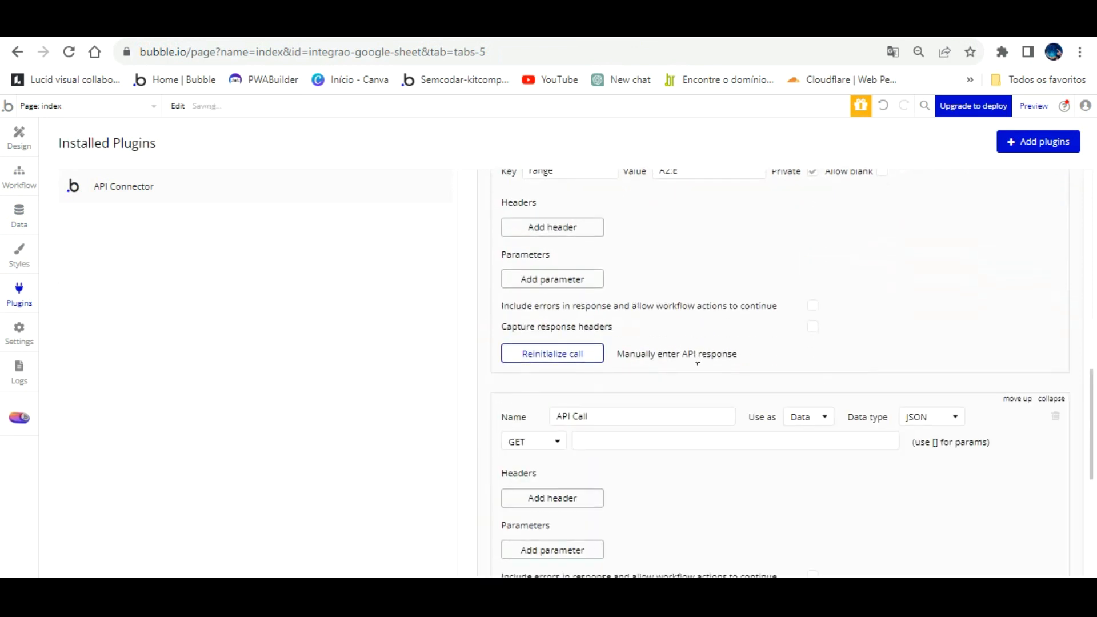
left_click(809, 355)
left_click(803, 394)
left_click(688, 357)
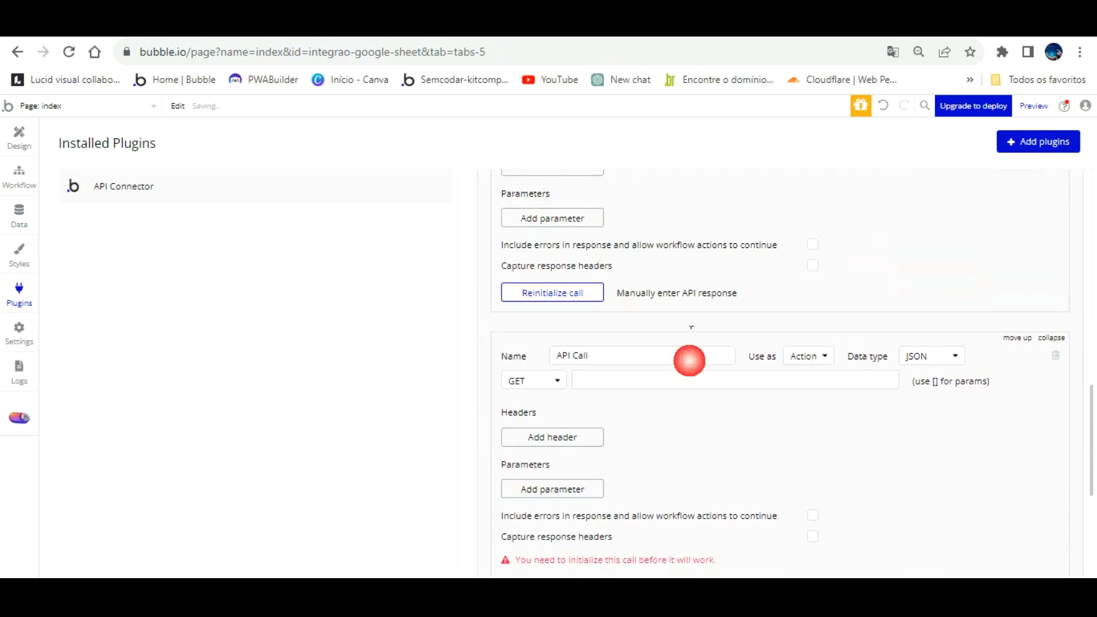
key("BackSpace")
key("BackSpace")
key("BackSpace")
key("BackSpace")
key("BackSpace")
key("BackSpace")
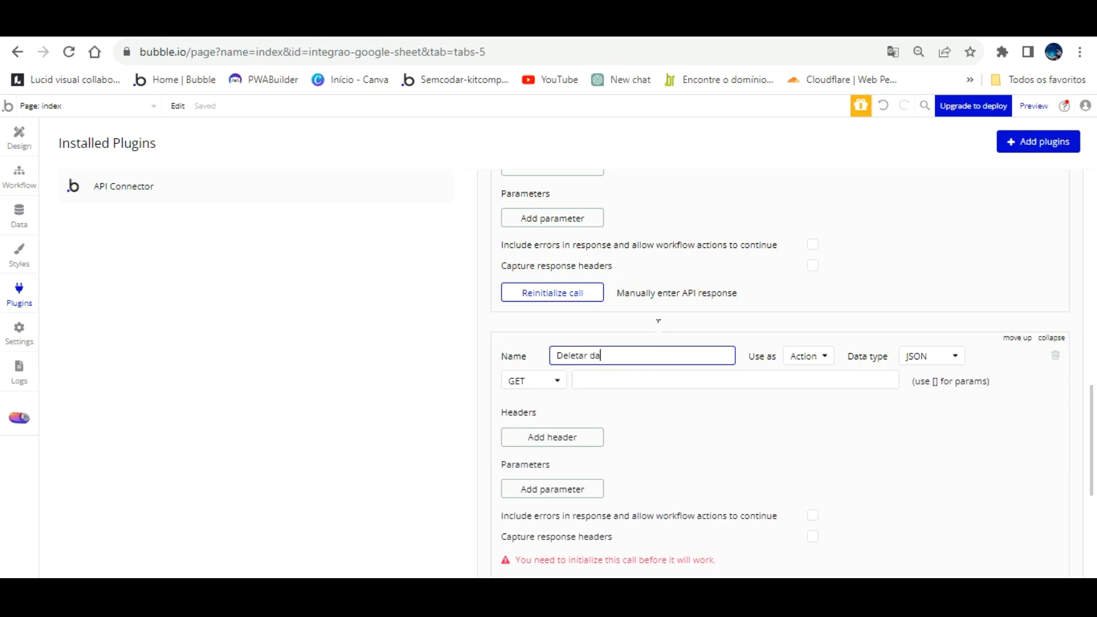
left_click(535, 381)
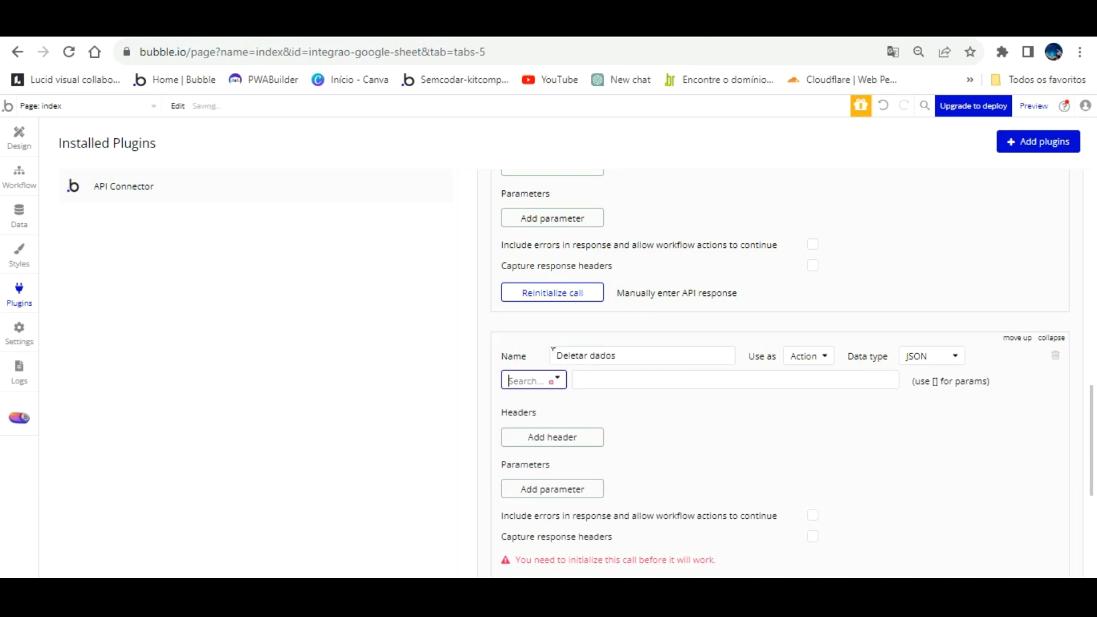
left_click(535, 418)
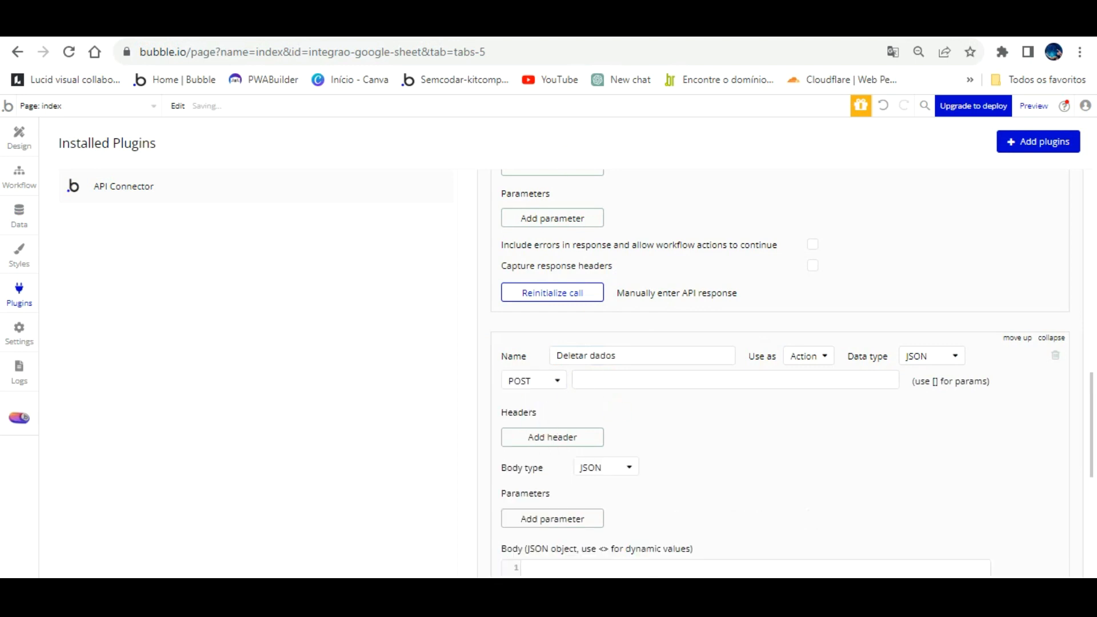
left_click(575, 24)
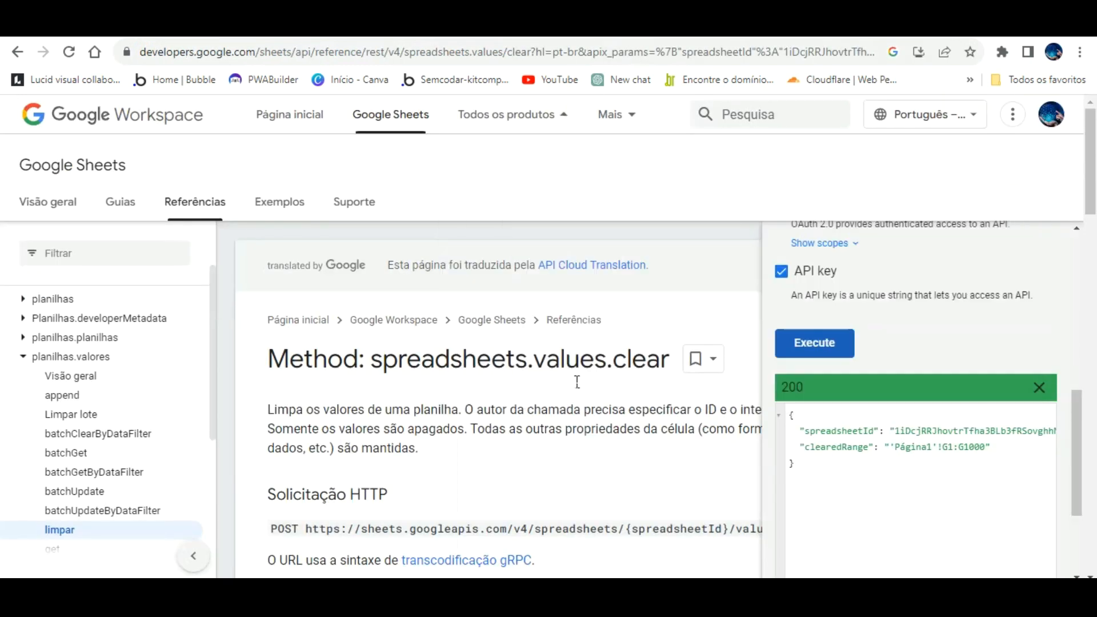
- Close the Try this method panel and select the values.clear POST request URL for copying
scroll(526, 397, "down", 2)
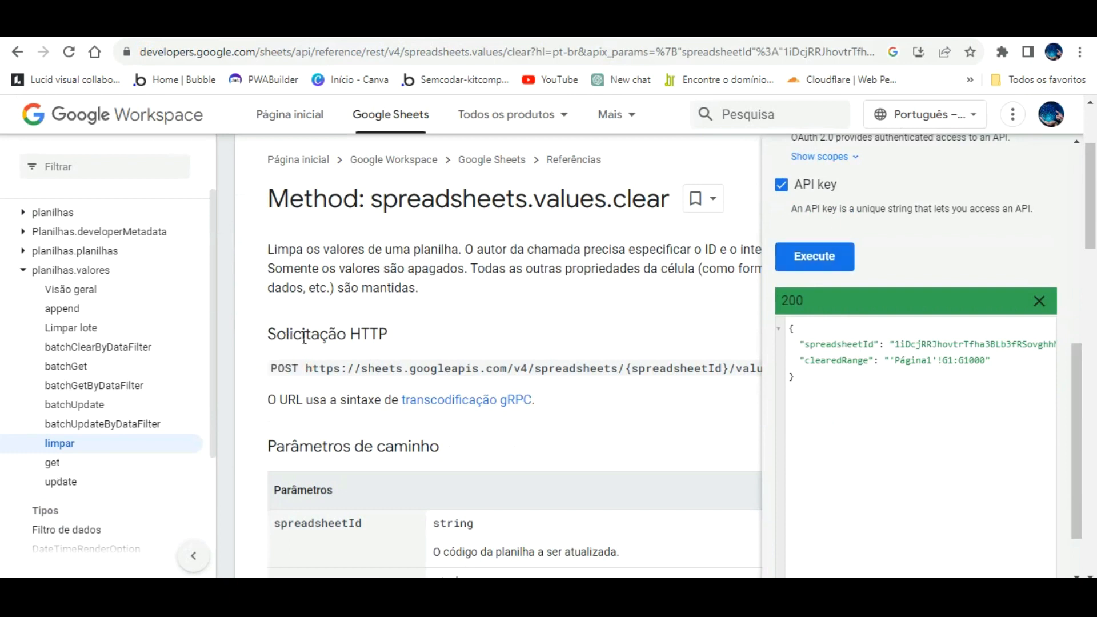
left_click_drag(305, 367, 810, 347)
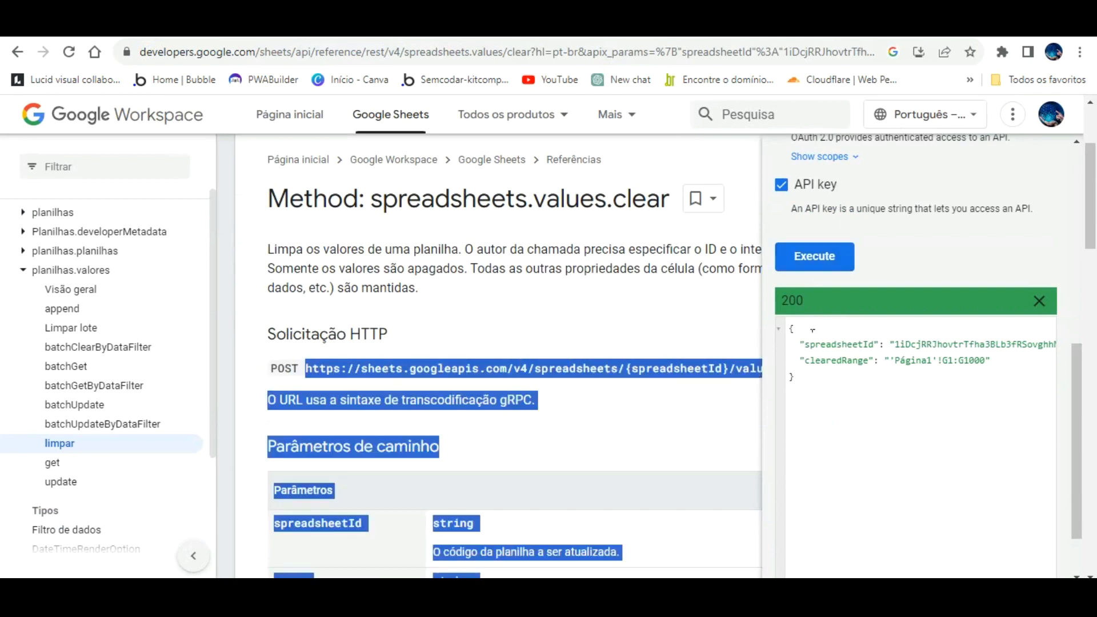
scroll(1024, 180, "up", 8)
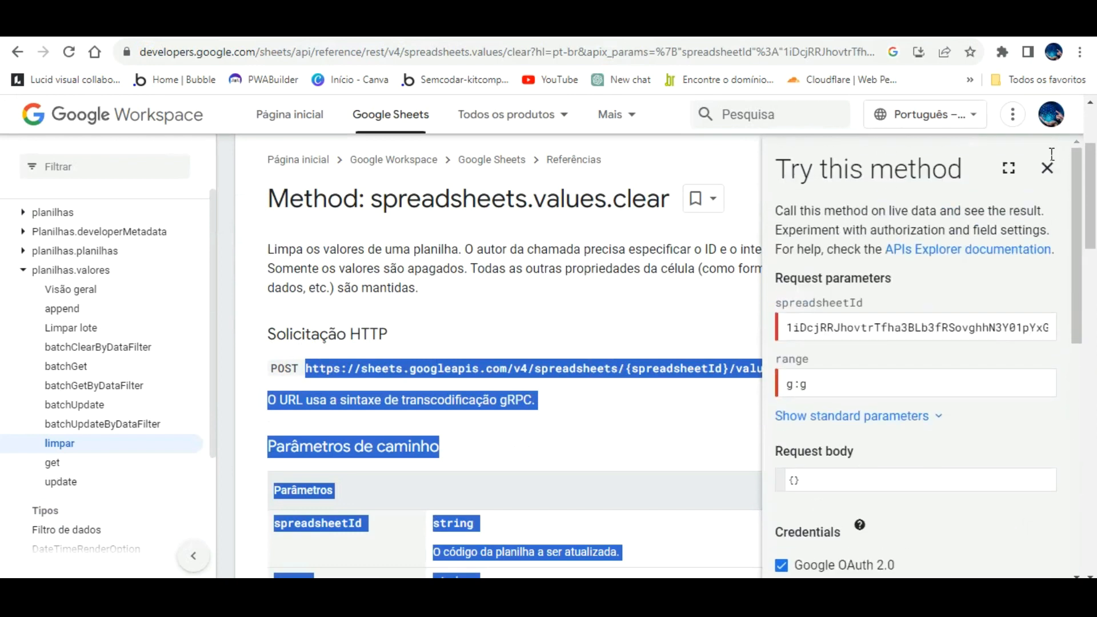
left_click(1047, 167)
left_click(704, 385)
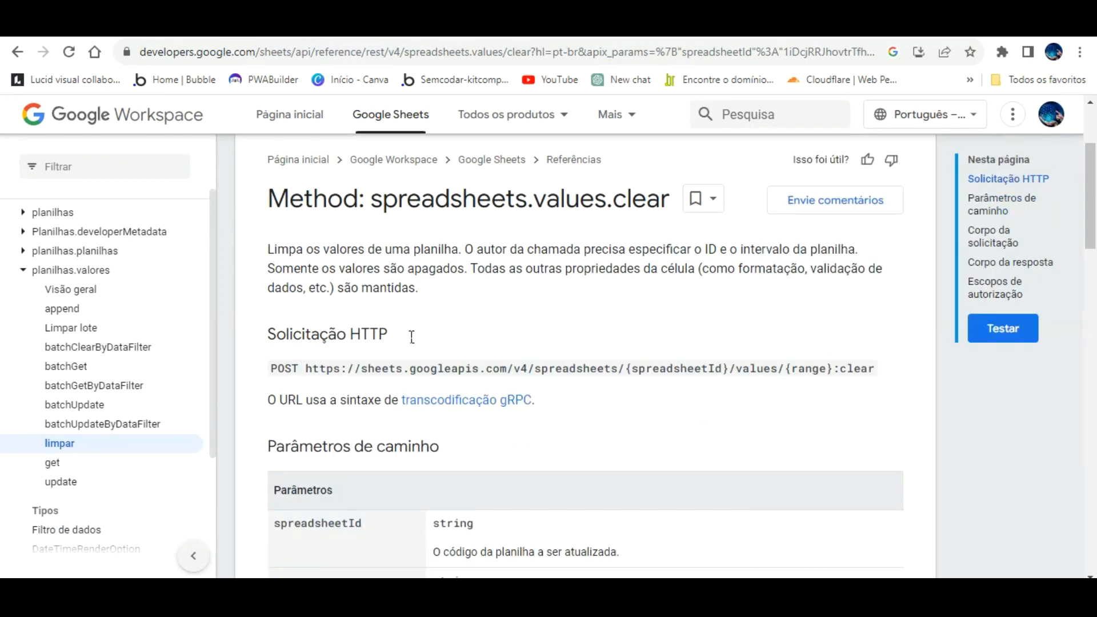
left_click_drag(305, 336, 883, 332)
key("ctrl+c")
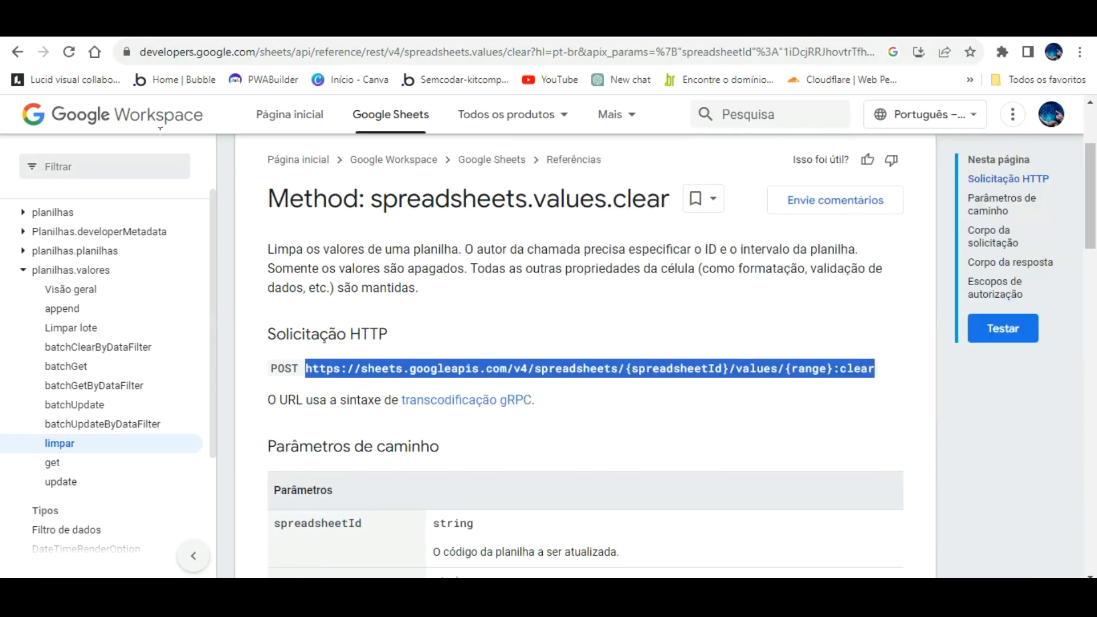
left_click(157, 26)
- Paste the values.clear endpoint into the POST URL field, bracketing it as [spreadsheetId]
left_click(644, 379)
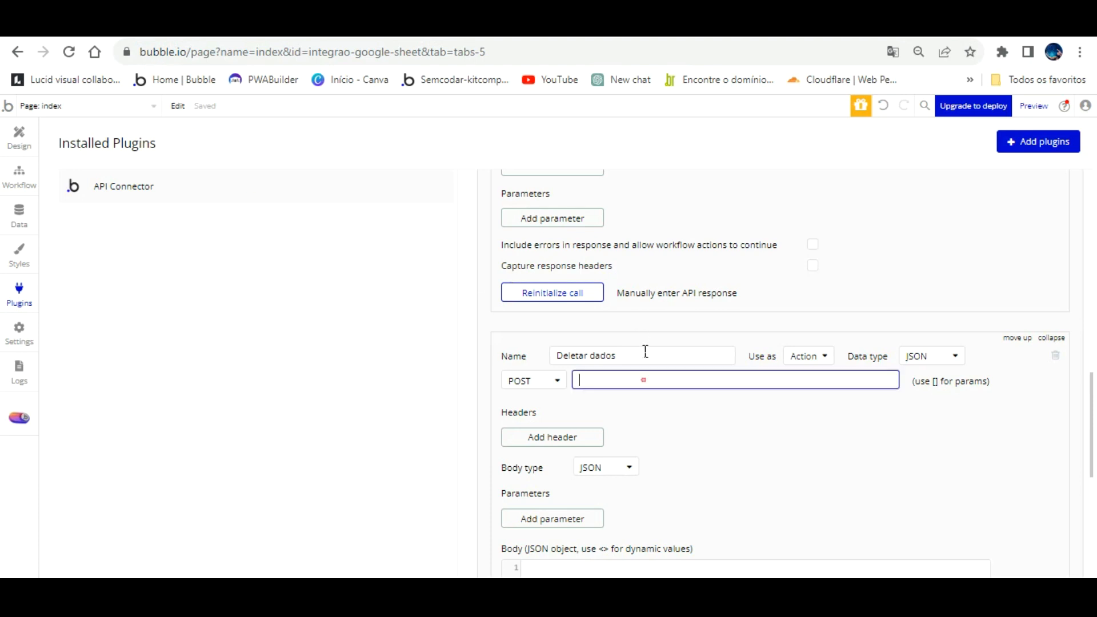
key("ctrl+v")
left_click(768, 378)
key("BackSpace")
type("[")
left_click(816, 382)
key("BackSpace")
type("]")
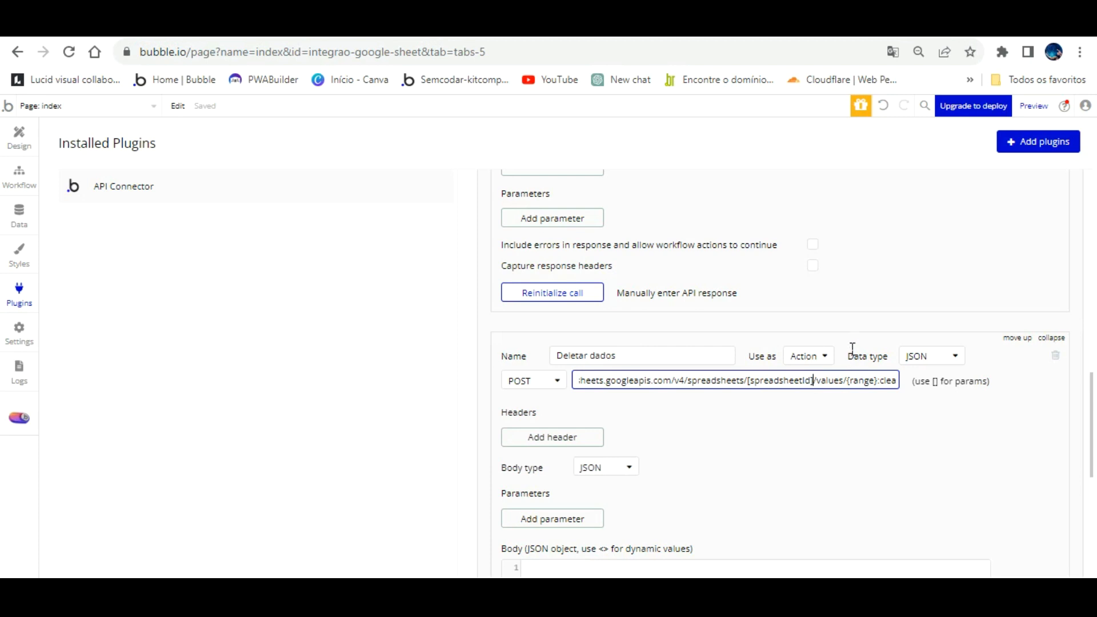
- Change the range placeholder to [range], creating the spreadsheetId and range parameter keys
left_click(881, 383)
key("BackSpace")
type("]")
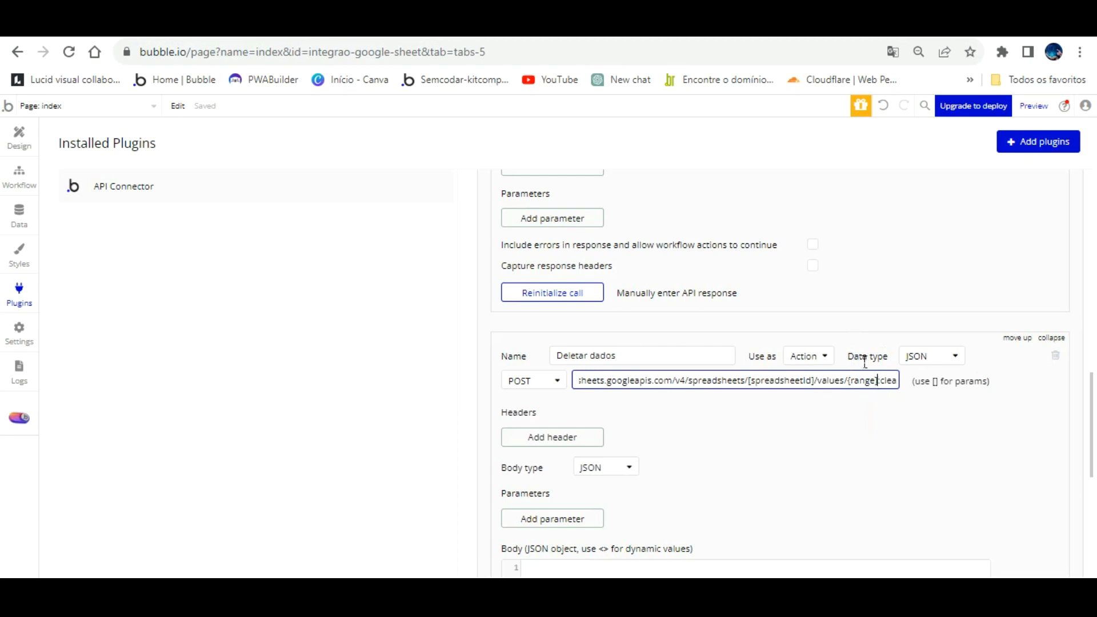
key("BackSpace")
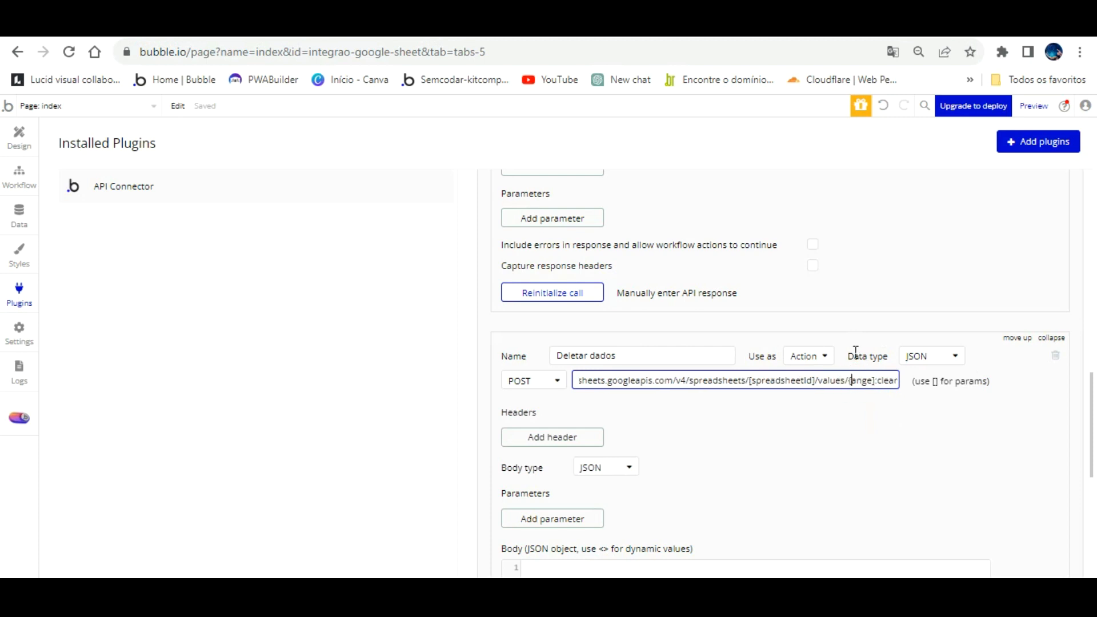
type("[")
key("BackSpace")
left_click(861, 379)
type("r")
left_click(850, 395)
- Paste the copied text as the spreadsheetId value and move to the range value field
left_click(684, 404)
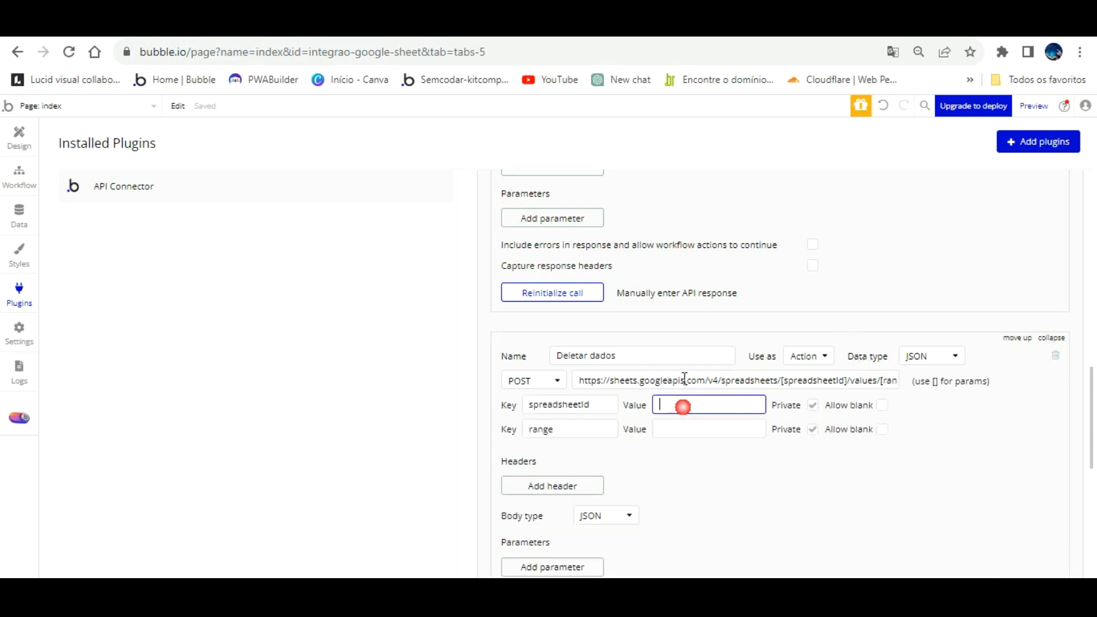
key("ctrl+v")
left_click(692, 428)
left_click(681, 26)
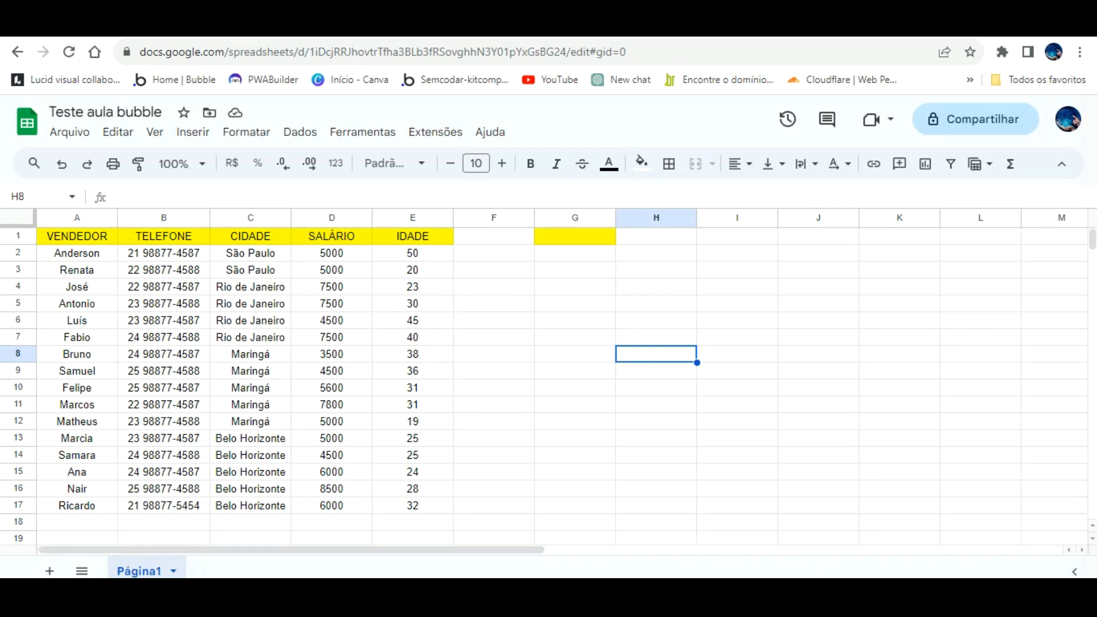
- Give the Deletar dados call's range parameter the value c17
key("ctrl+Tab")
left_click(451, 257)
left_click(745, 429)
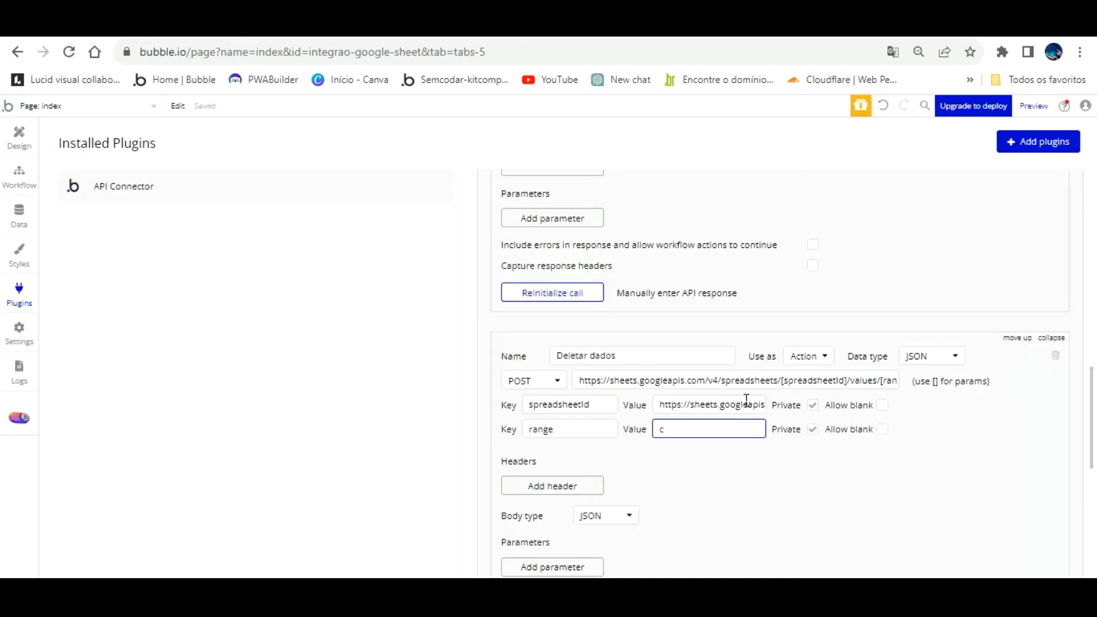
left_click(708, 467)
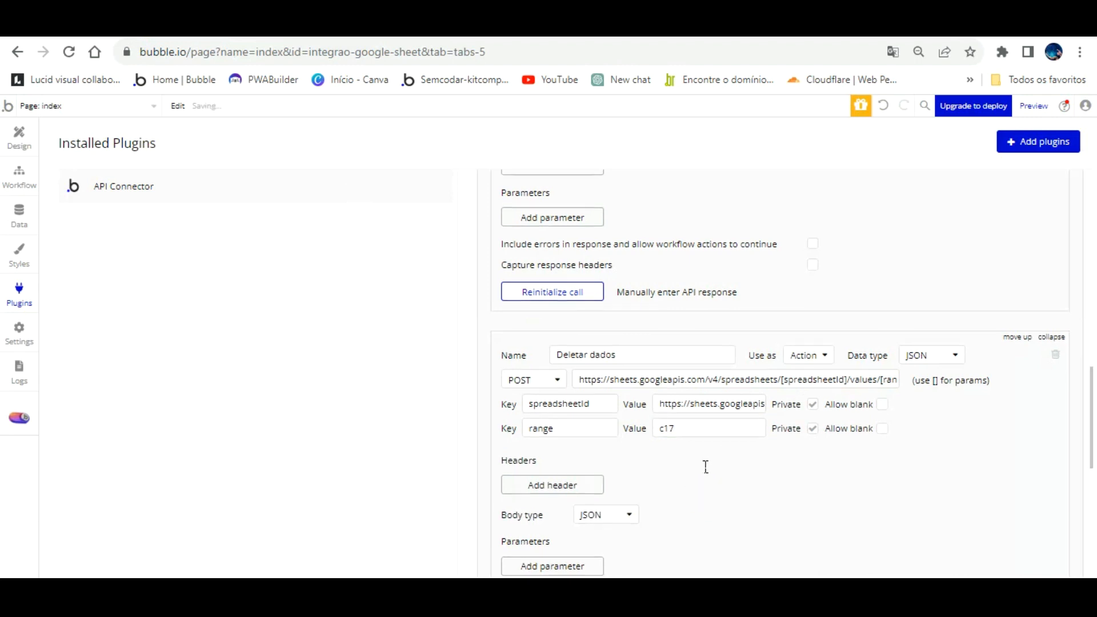
- Test the Deletar dados call, dismiss its 404 error, and select cell C17 in the sheet
scroll(586, 466, "down", 2)
scroll(571, 466, "down", 4)
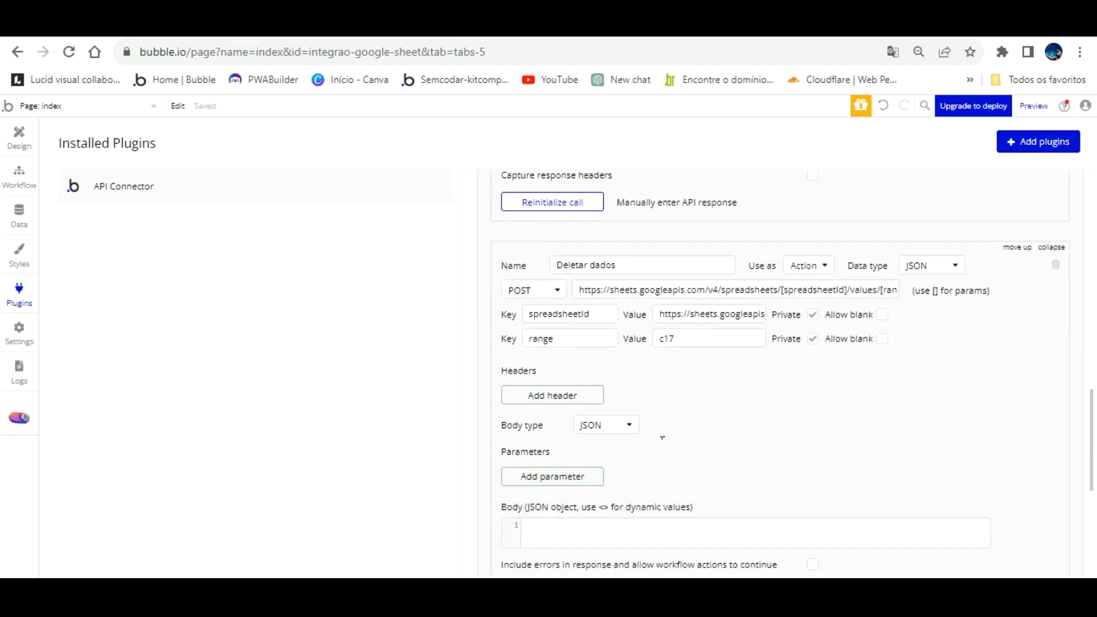
left_click(579, 487)
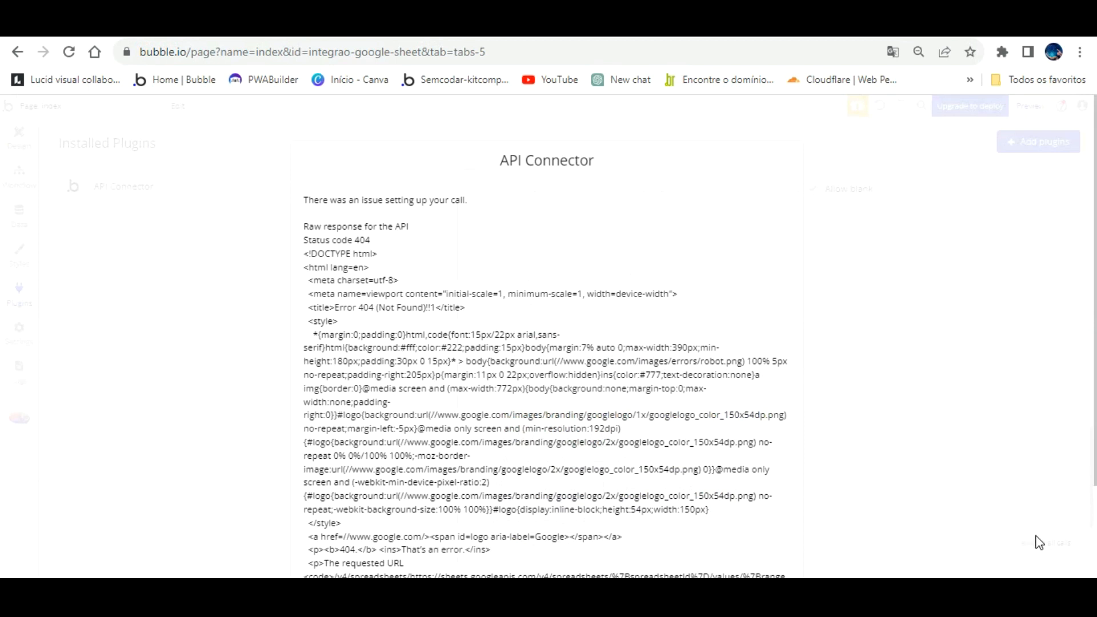
left_click(1077, 543)
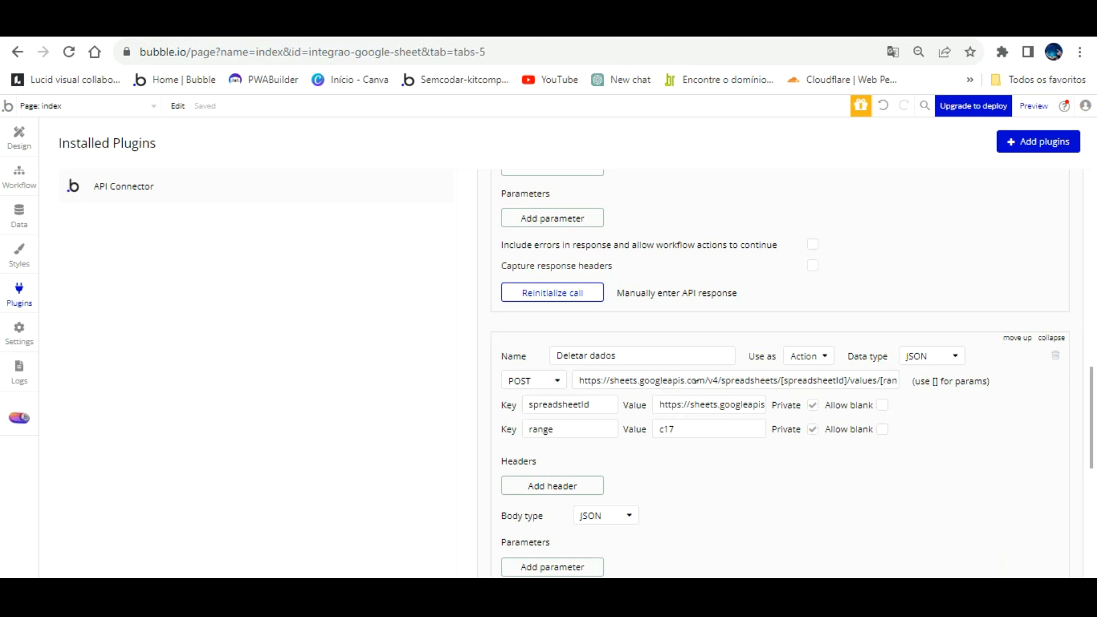
left_click(606, 27)
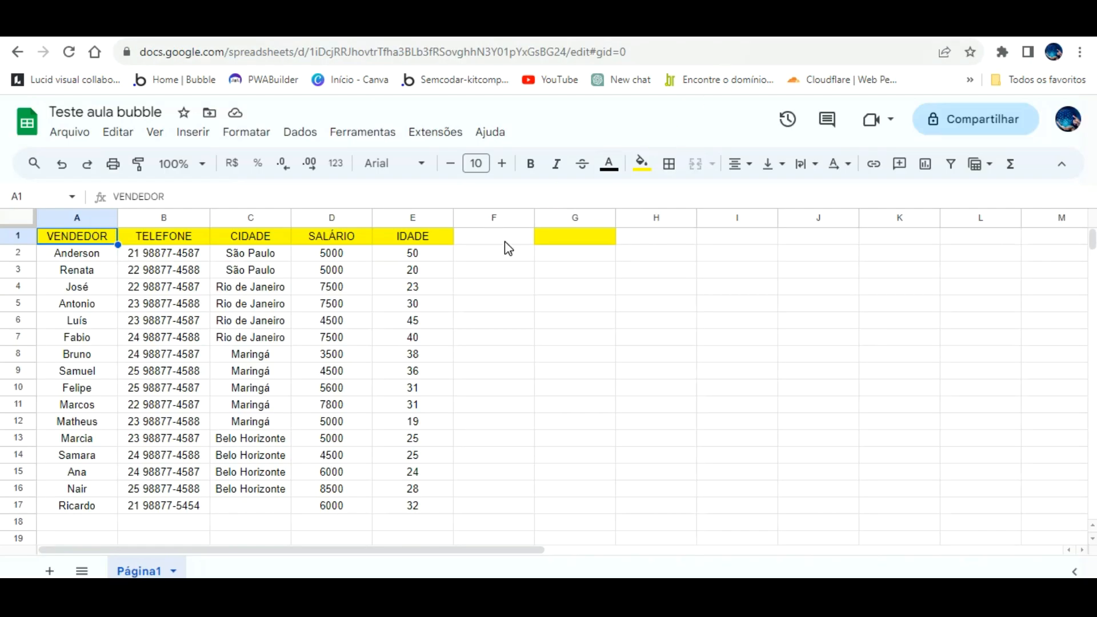
left_click(265, 503)
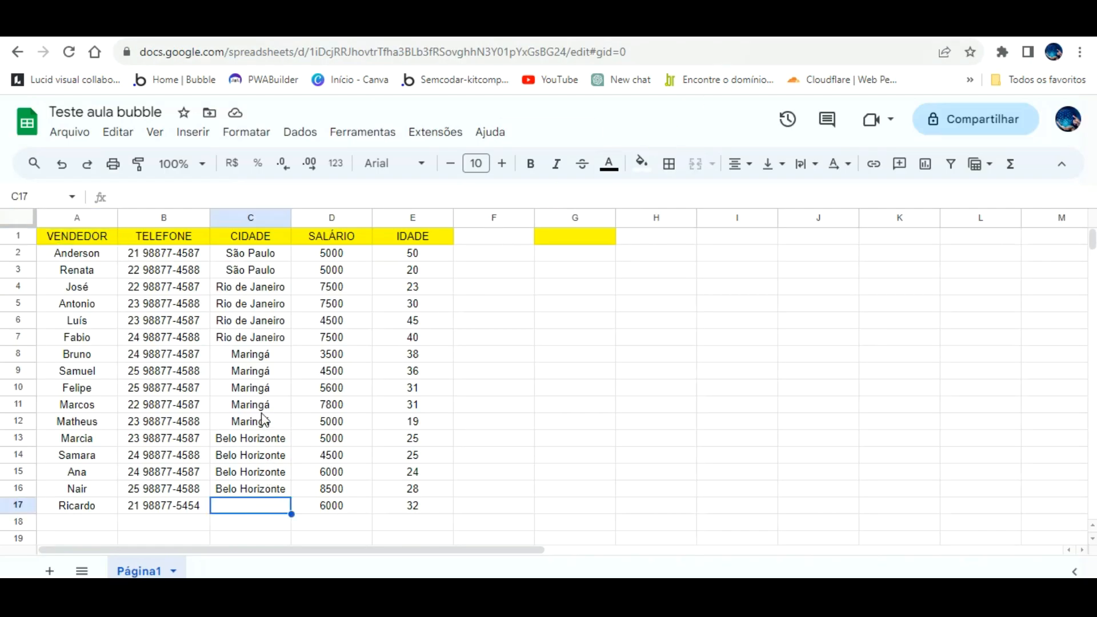
- Restore Maringá in C17 and clear the full URL from the spreadsheetId value
type("m")
key("Return")
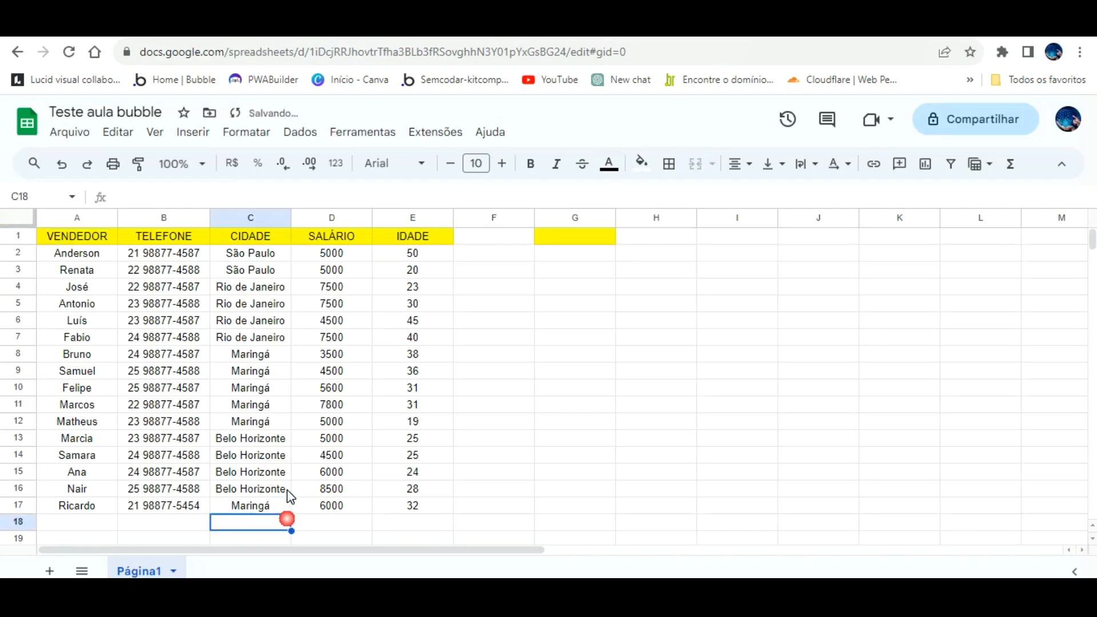
left_click(195, 27)
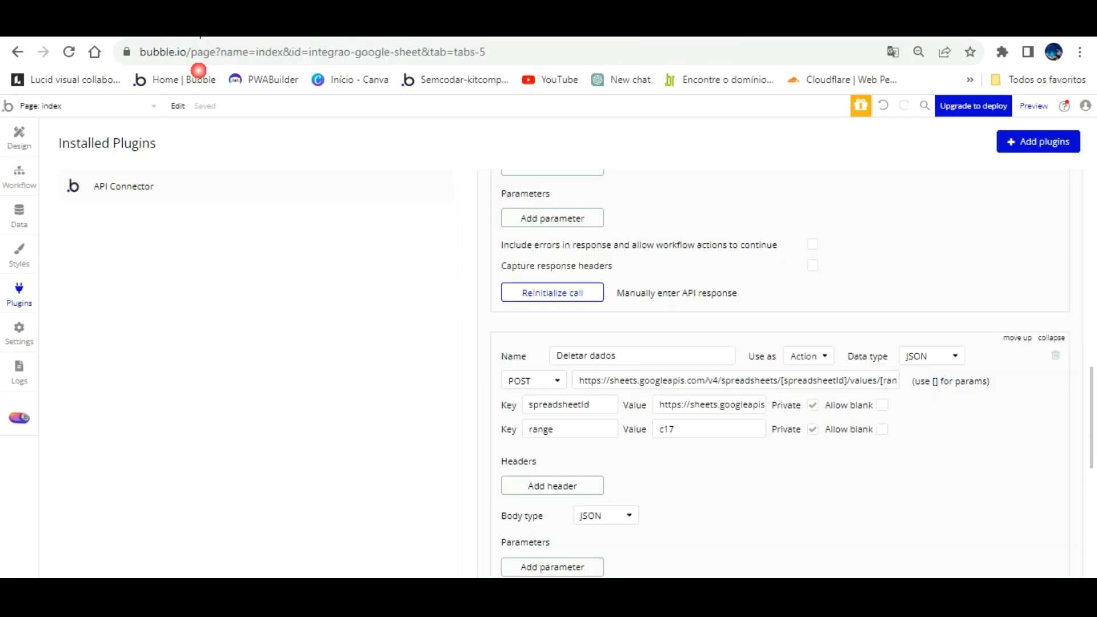
left_click_drag(661, 405, 857, 404)
key("BackSpace")
left_click(778, 465)
- Paste the spreadsheet ID from the Sheets web address into the spreadsheetId value
left_click(400, 28)
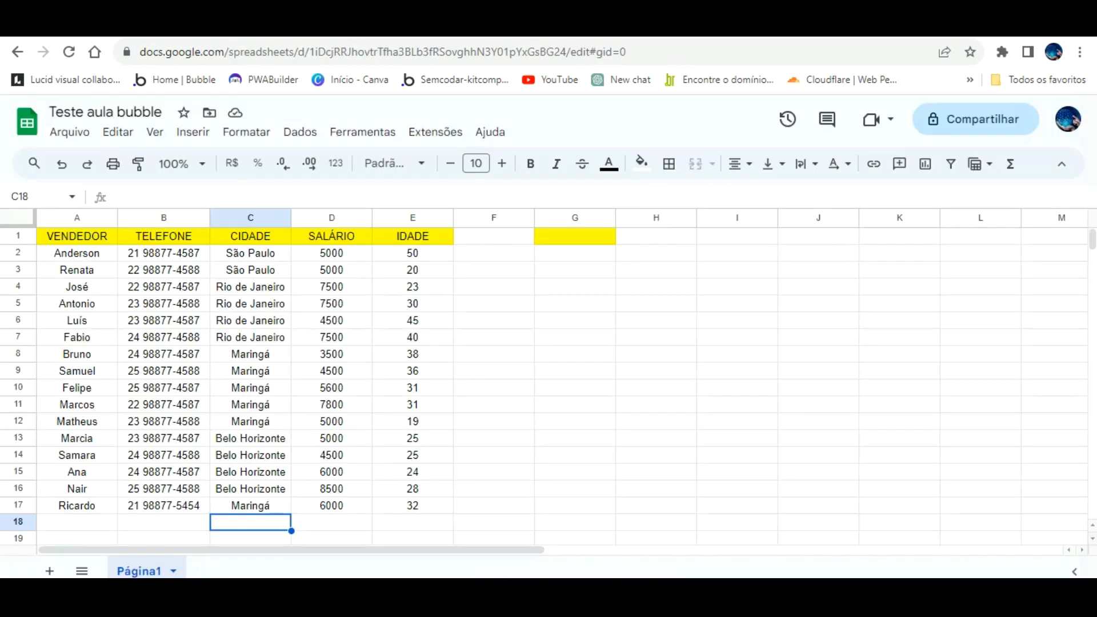
left_click_drag(309, 52, 566, 52)
right_click(556, 53)
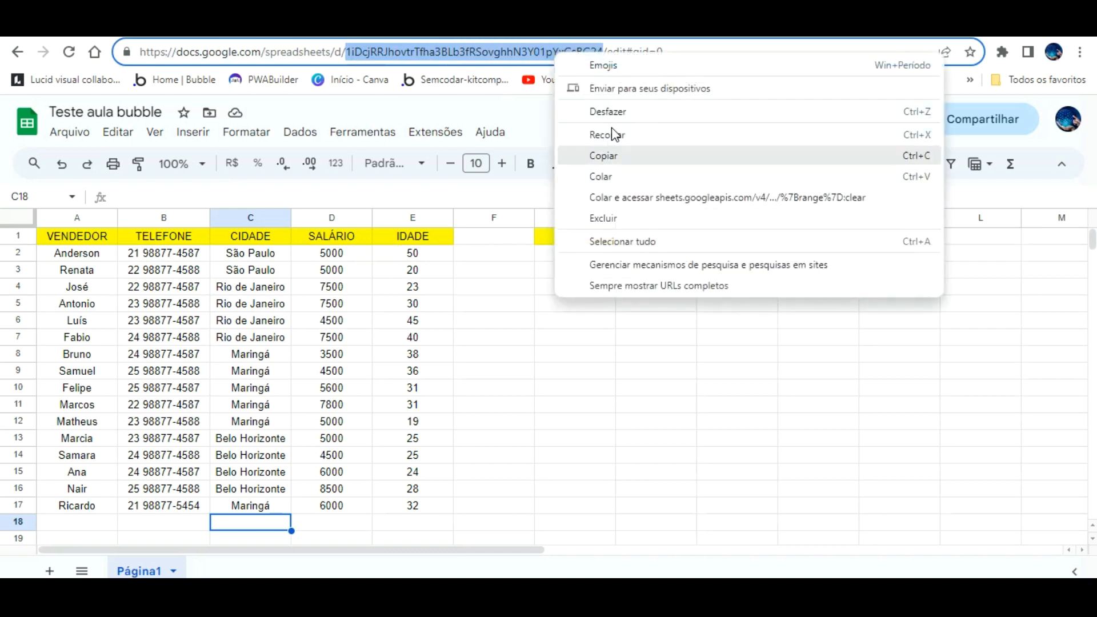
left_click(612, 156)
left_click(257, 24)
left_click(701, 403)
key("ctrl+v")
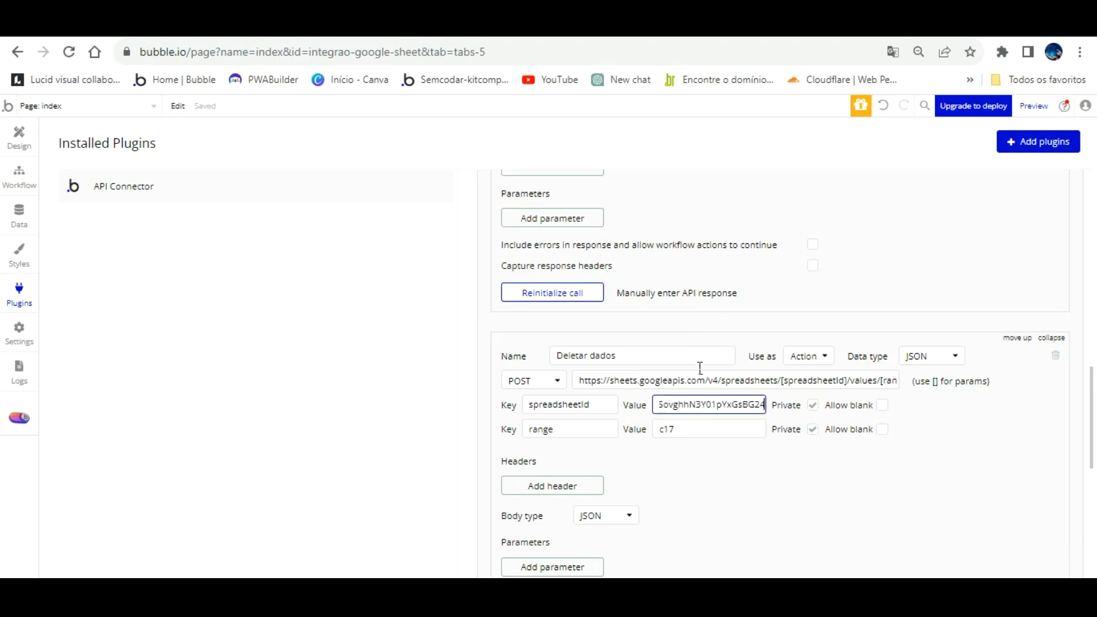
- Confirm the spreadsheetId value and check that C17 still holds Maringá
left_click(731, 458)
scroll(731, 452, "down", 3)
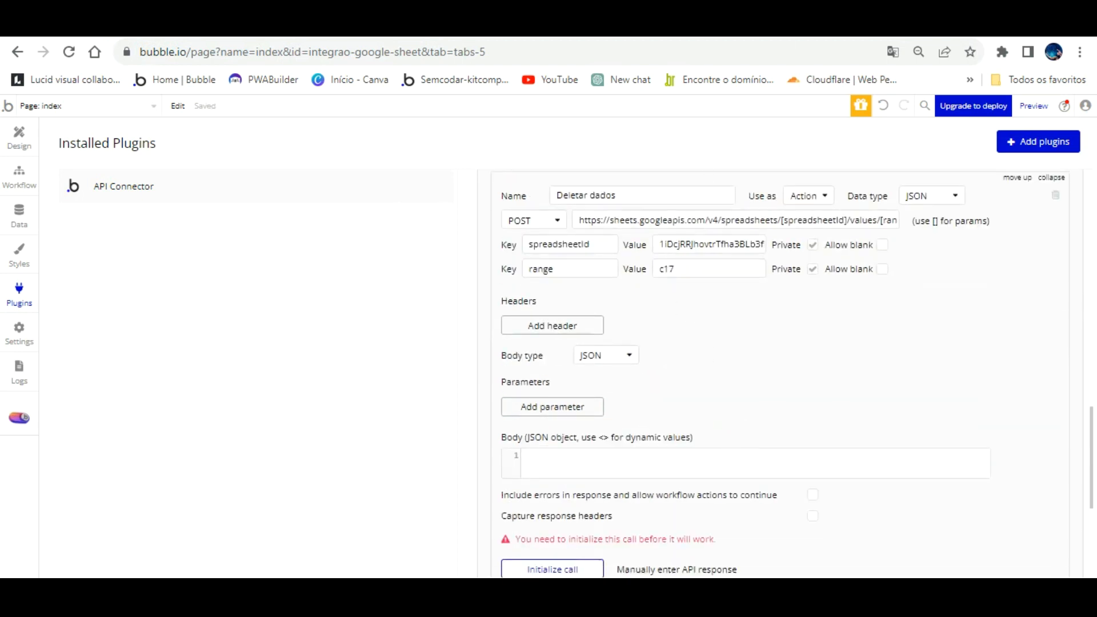
left_click(320, 24)
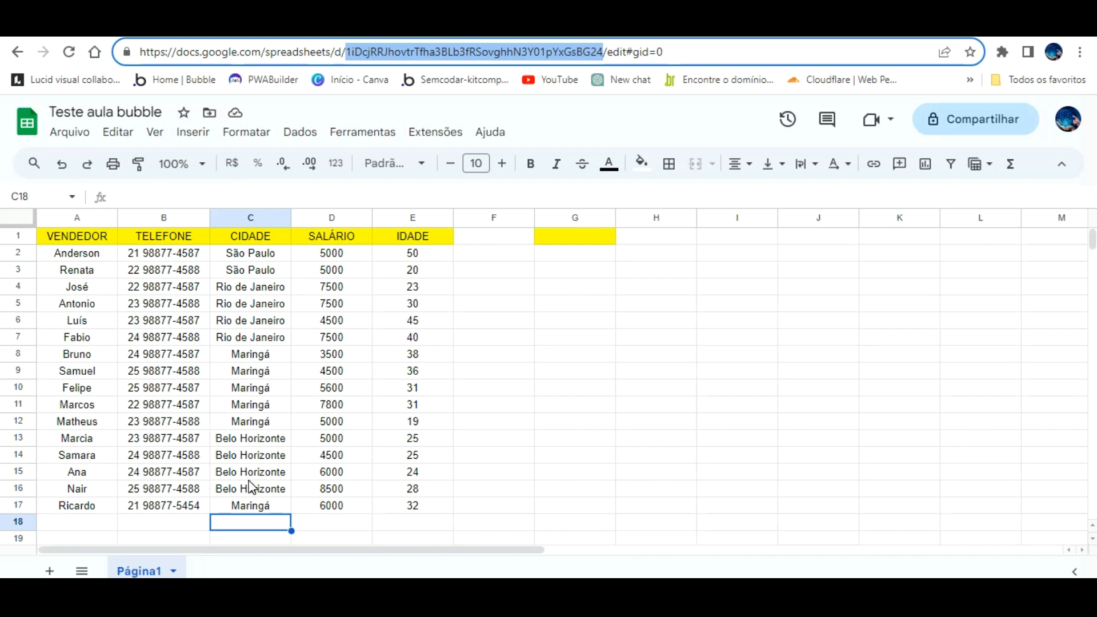
left_click(247, 506)
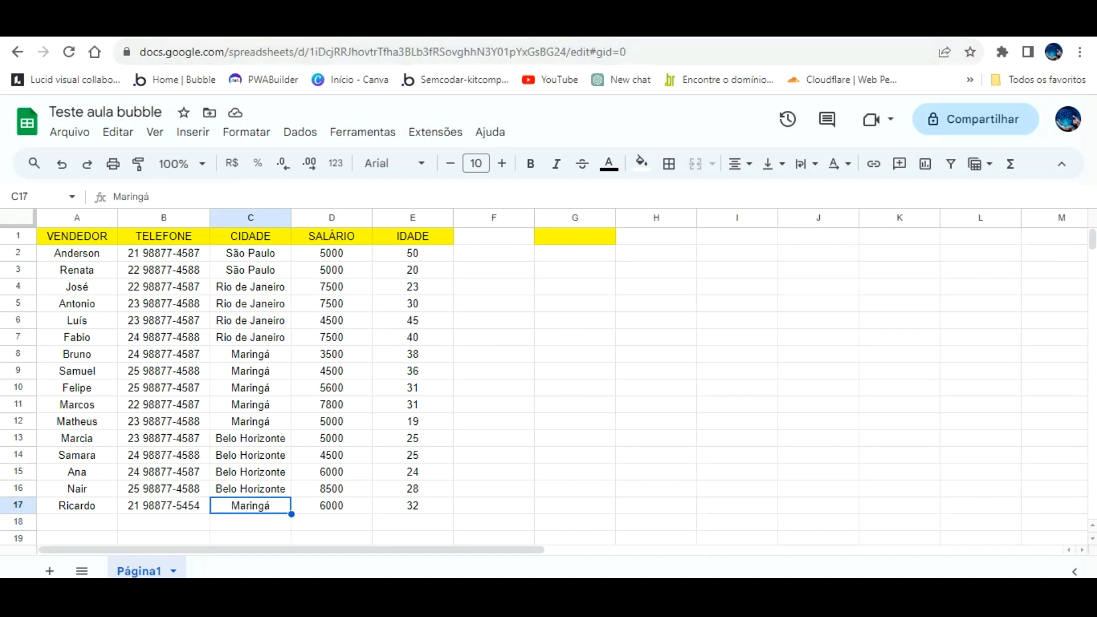
left_click(147, 24)
- Initialize the Deletar dados call successfully and view its raw JSON response
scroll(748, 360, "down", 1)
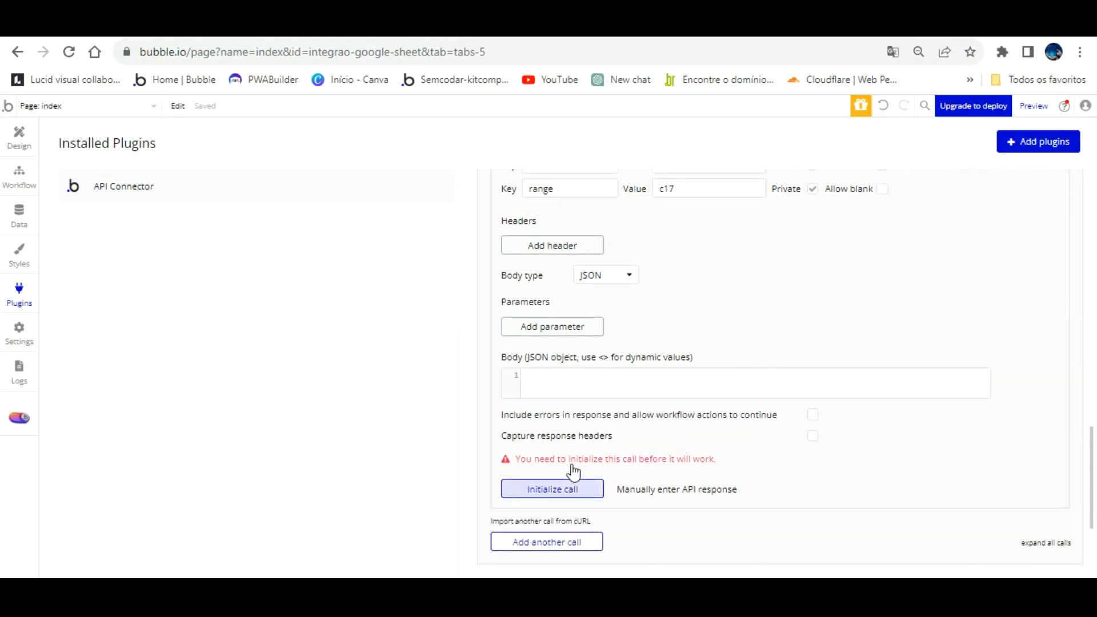
left_click(561, 489)
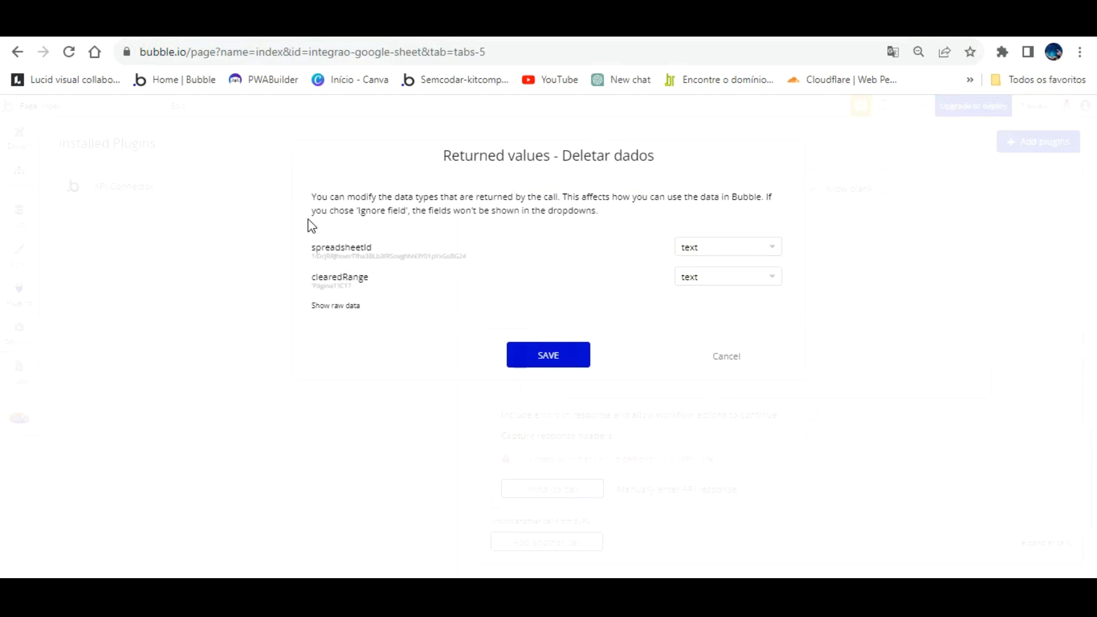
left_click_drag(330, 229, 501, 234)
left_click(336, 305)
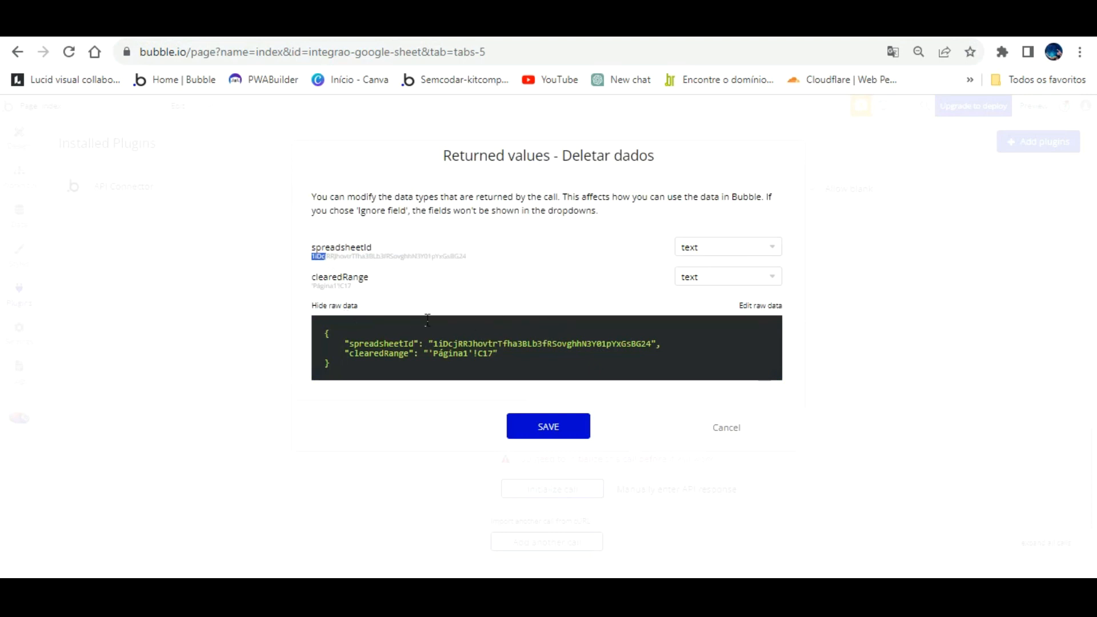
- Verify C17 was cleared, restore Maringá there, and save the returned value types
left_click(434, 28)
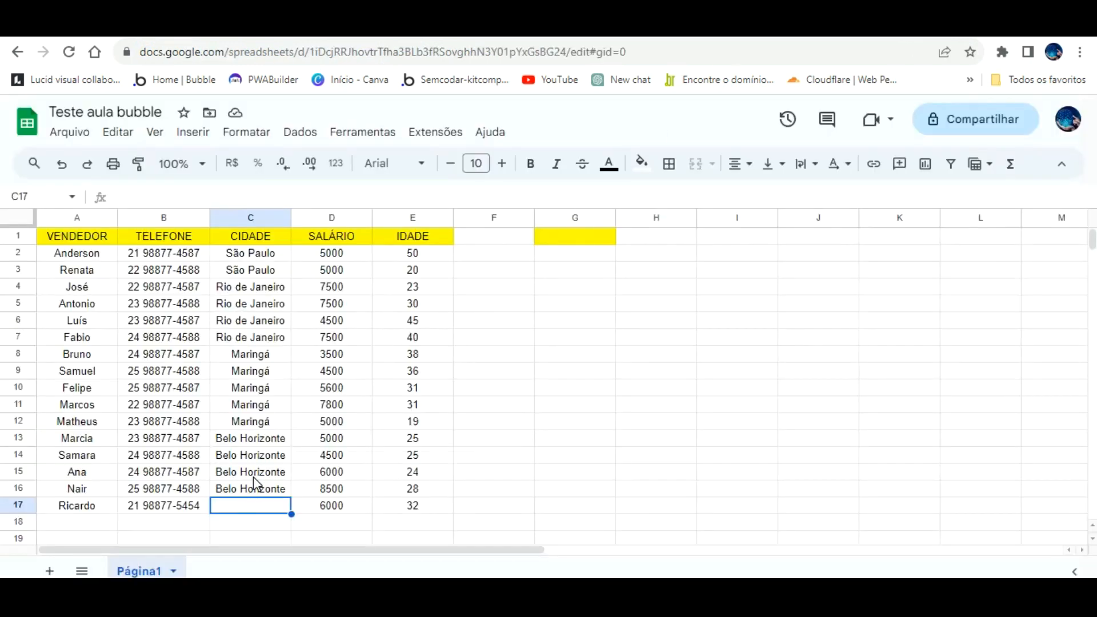
type("m")
left_click(494, 505)
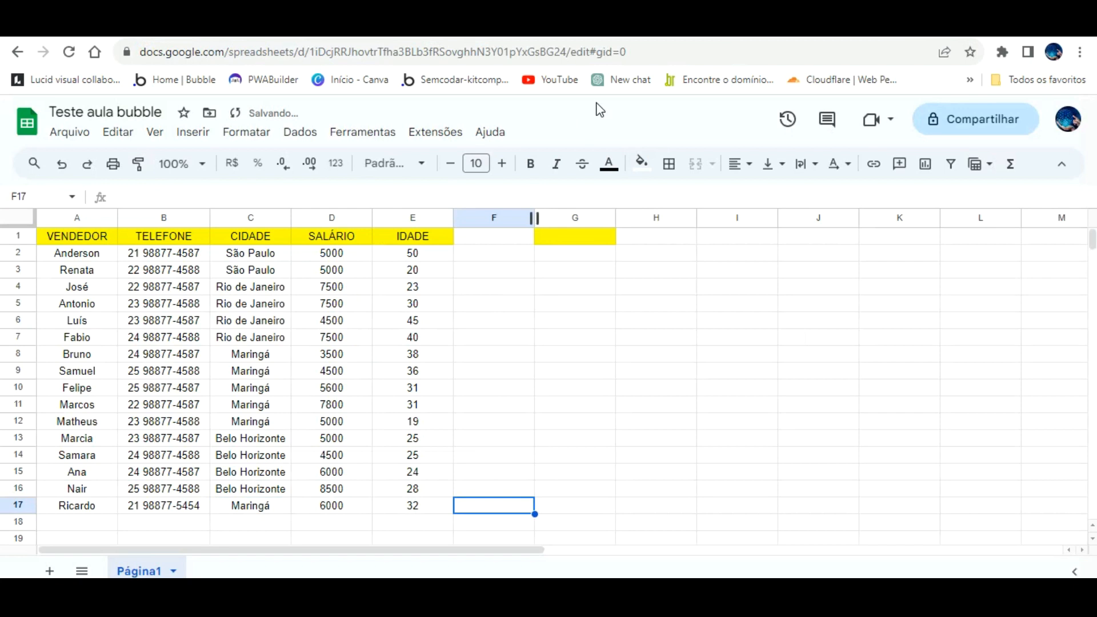
left_click(331, 28)
left_click(554, 423)
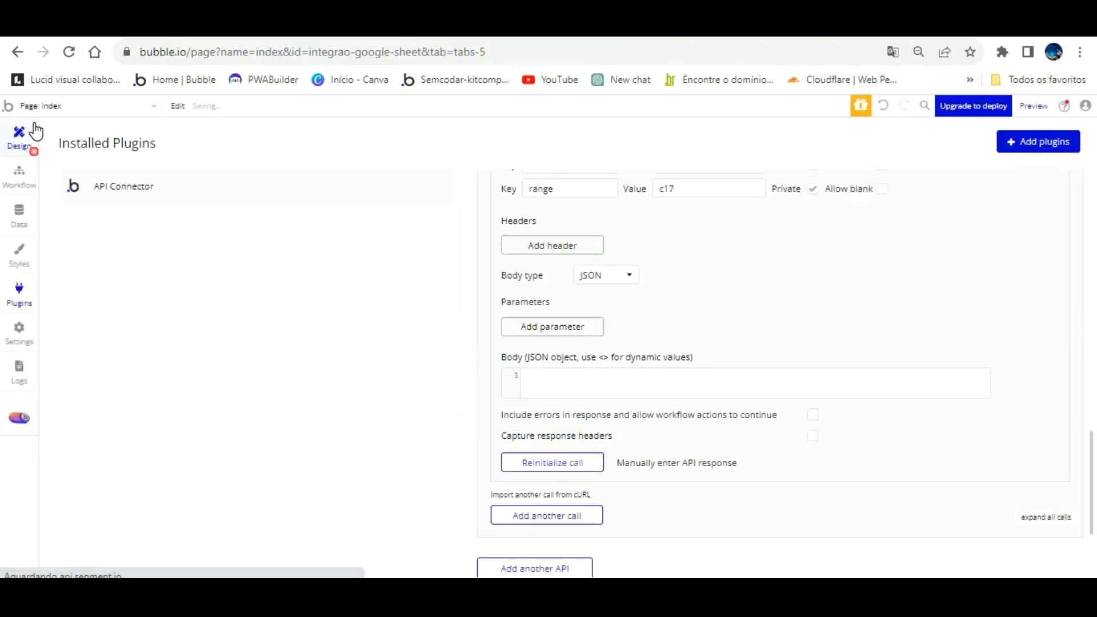
- Add the Google Sheet Deletar dados action to the trash icon's click workflow
left_click(26, 136)
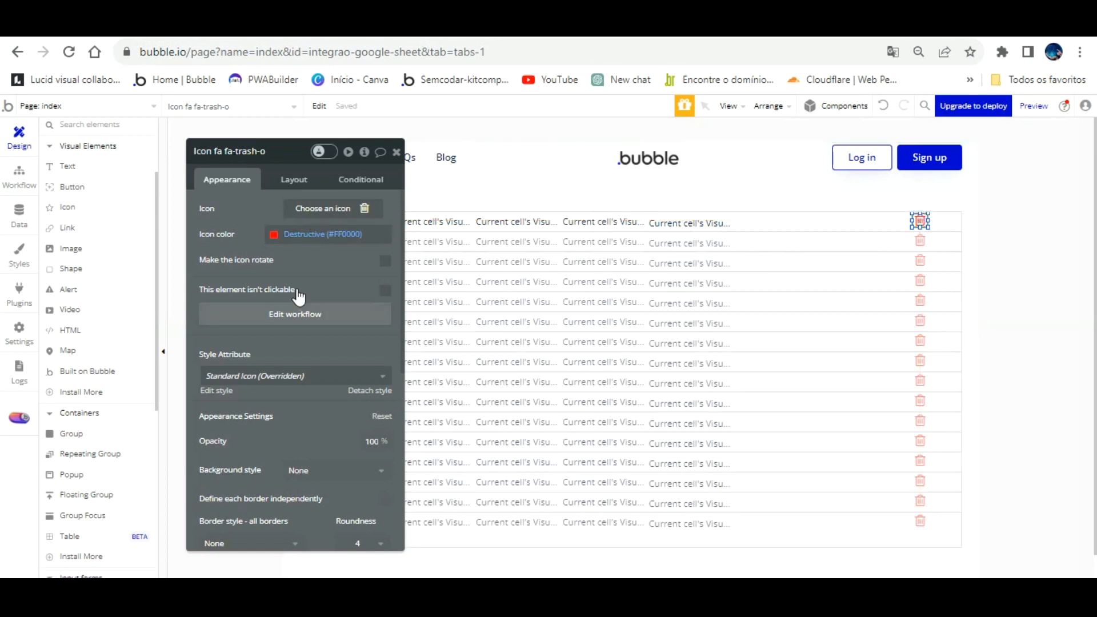
left_click(297, 314)
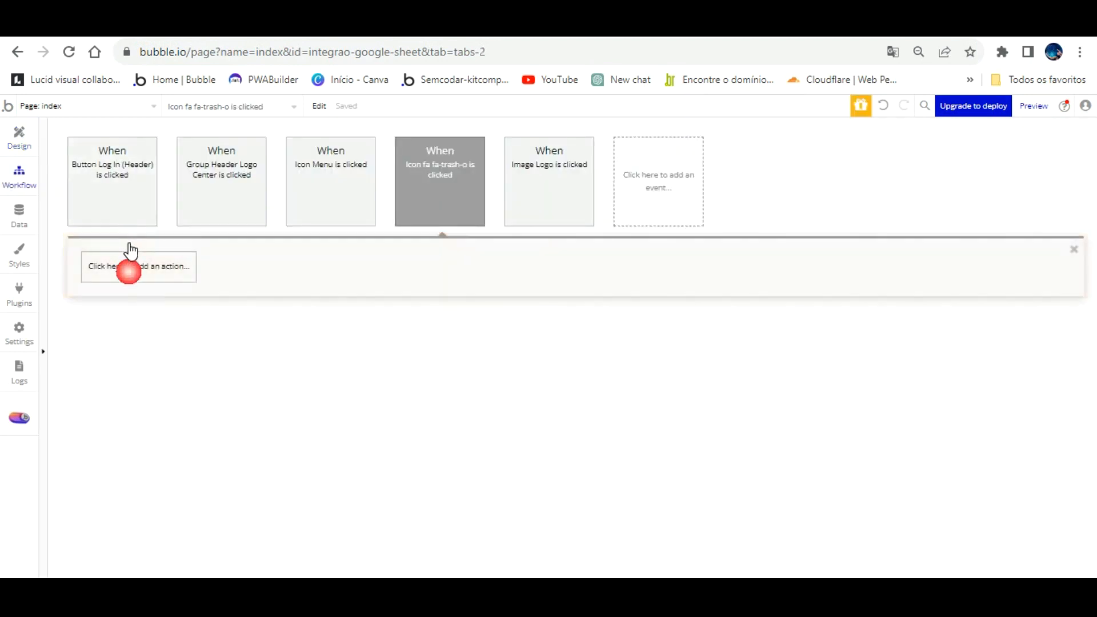
left_click(131, 250)
mouse_move(124, 462)
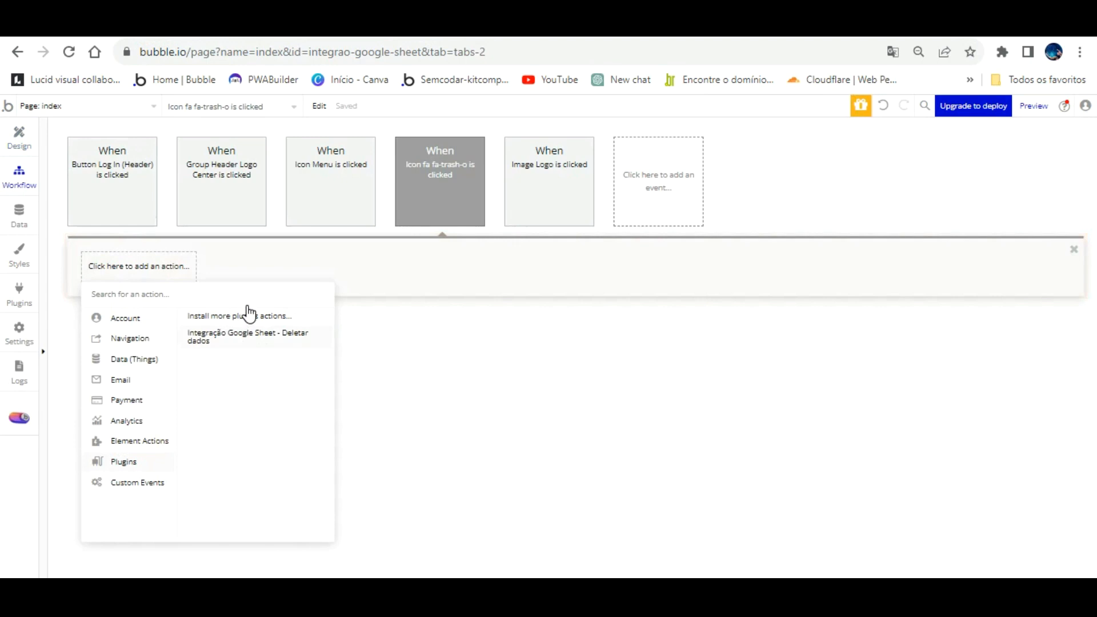
left_click(247, 336)
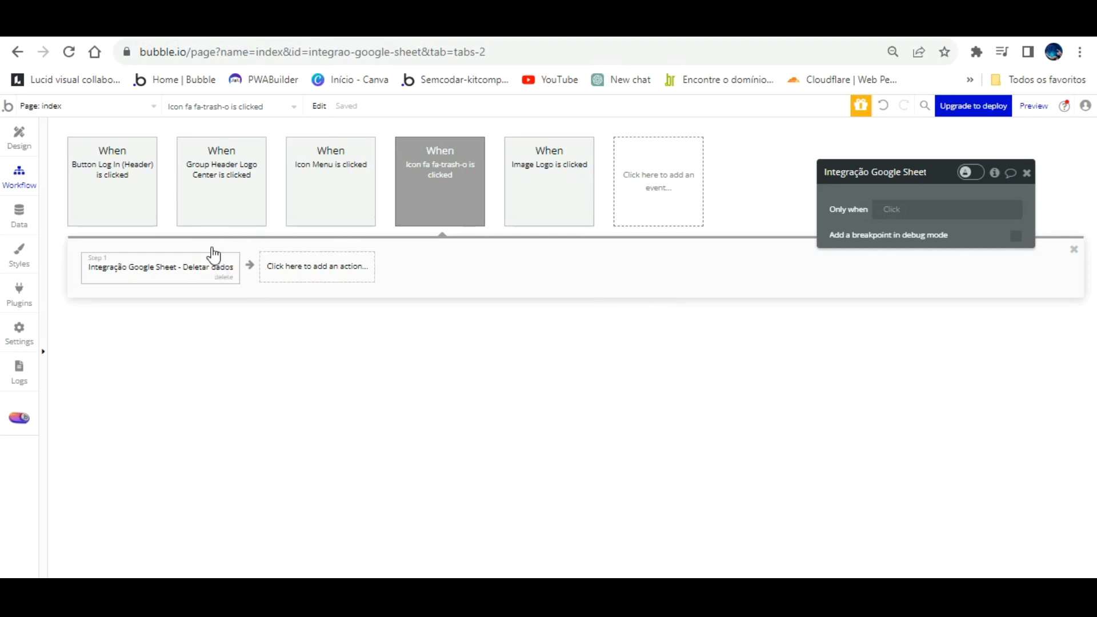
- Make the range parameter non-private and reset the step's range to b17
left_click(22, 288)
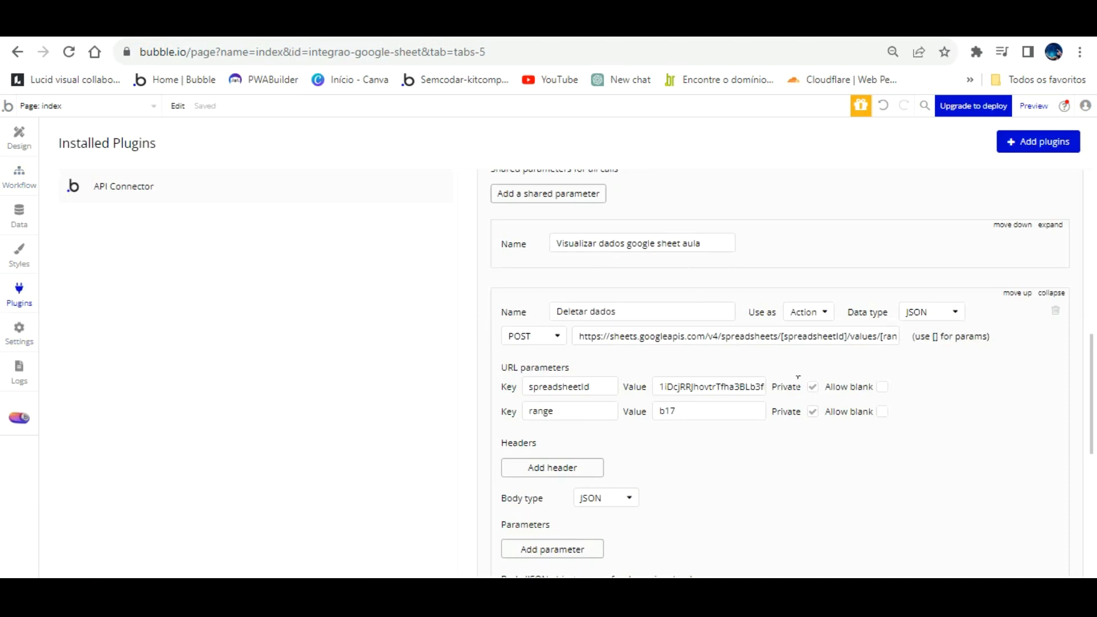
left_click(813, 412)
left_click(19, 172)
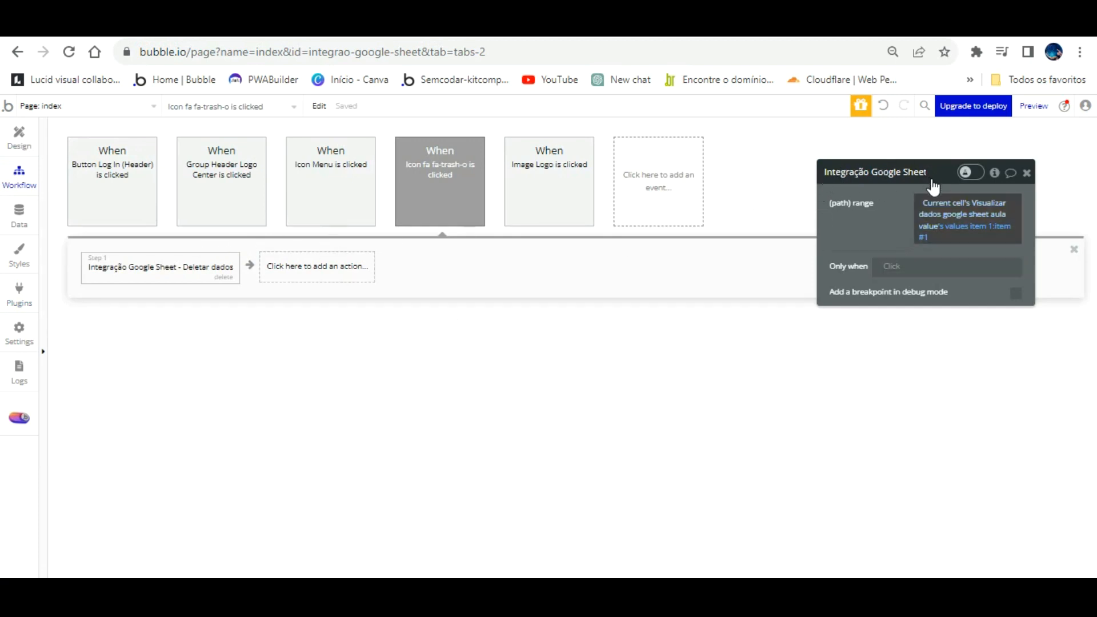
right_click(931, 204)
left_click(1006, 208)
left_click(952, 199)
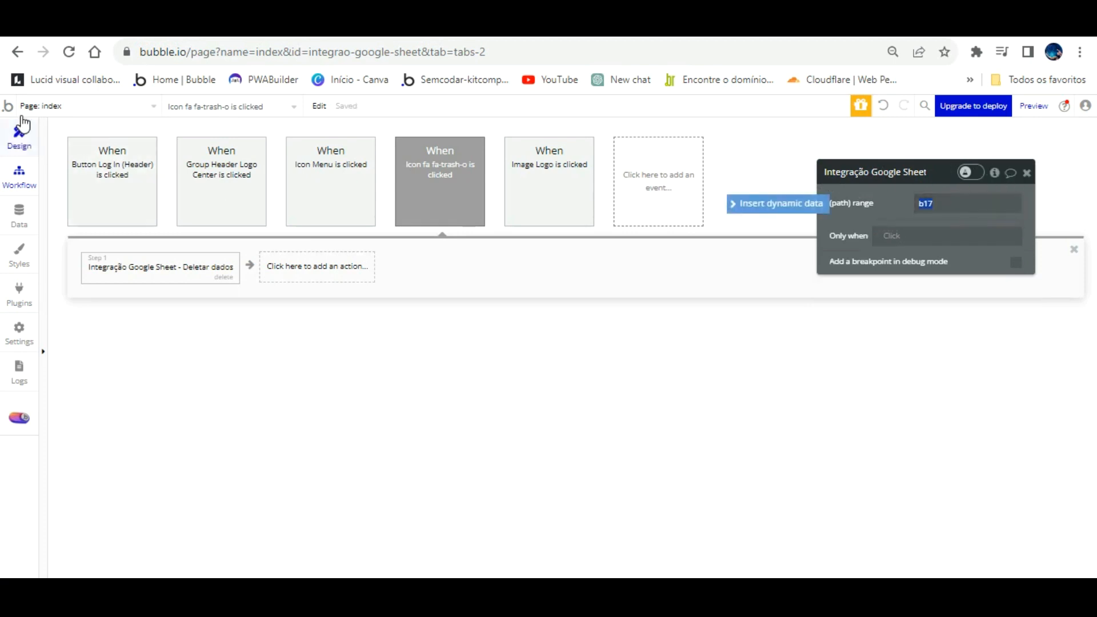
left_click(23, 144)
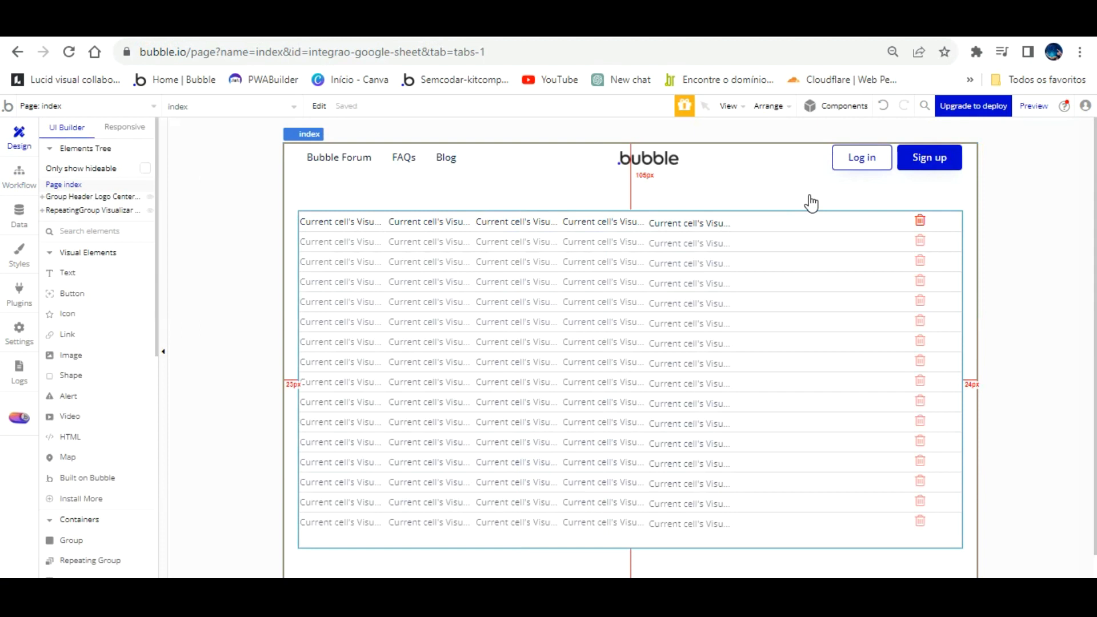
- Check the spreadsheet, then delete the Deletar dados step from the first-row trash icon's workflow
left_click(920, 221)
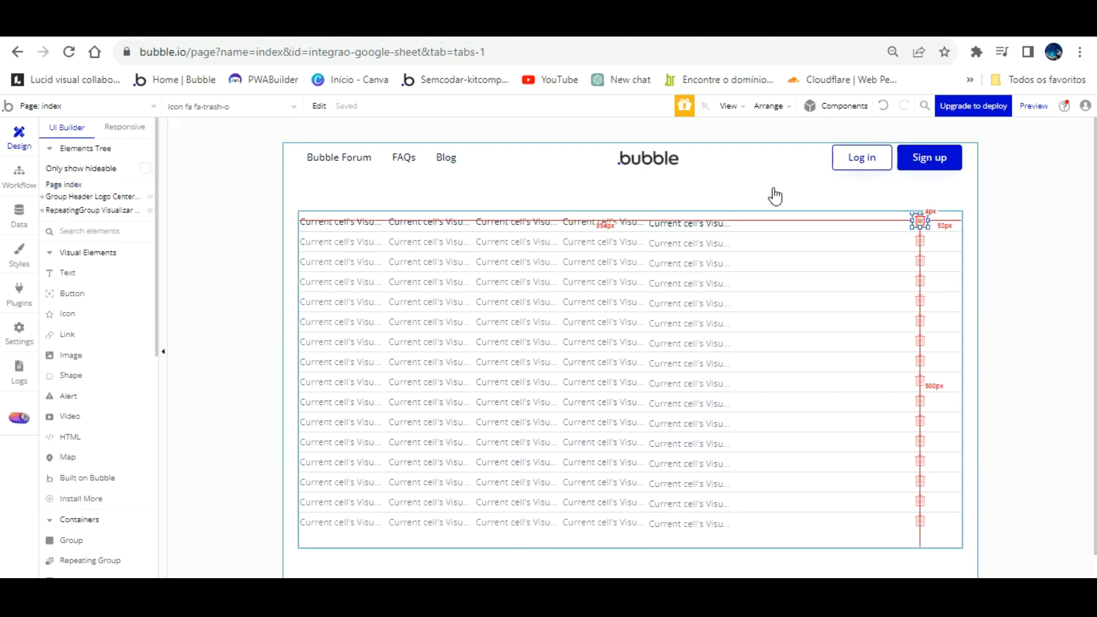
key("ctrl+Tab")
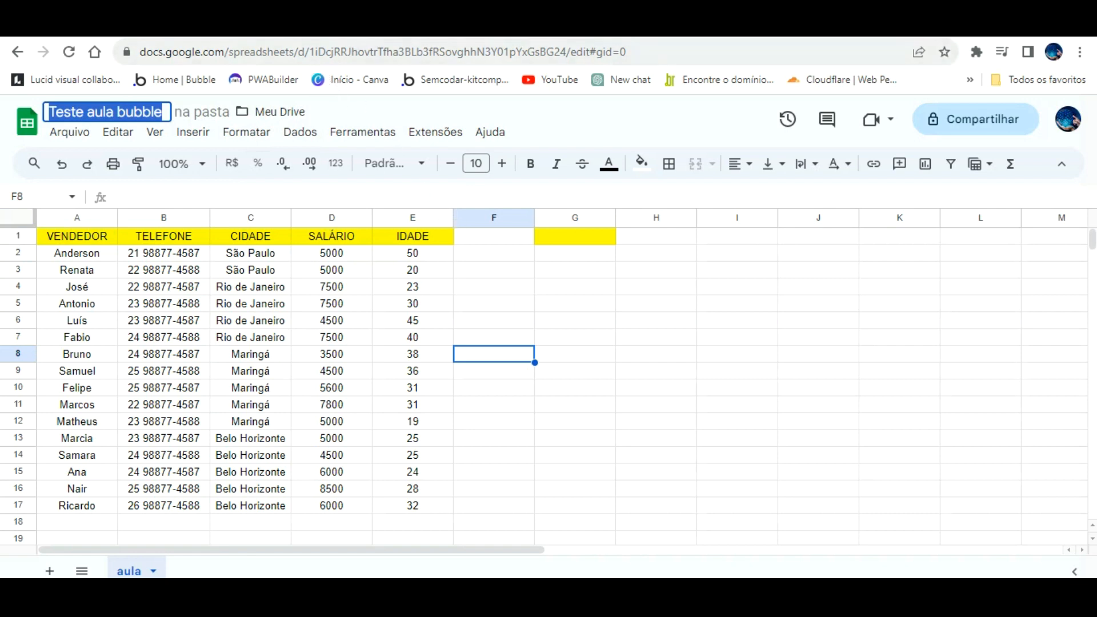
left_click(92, 24)
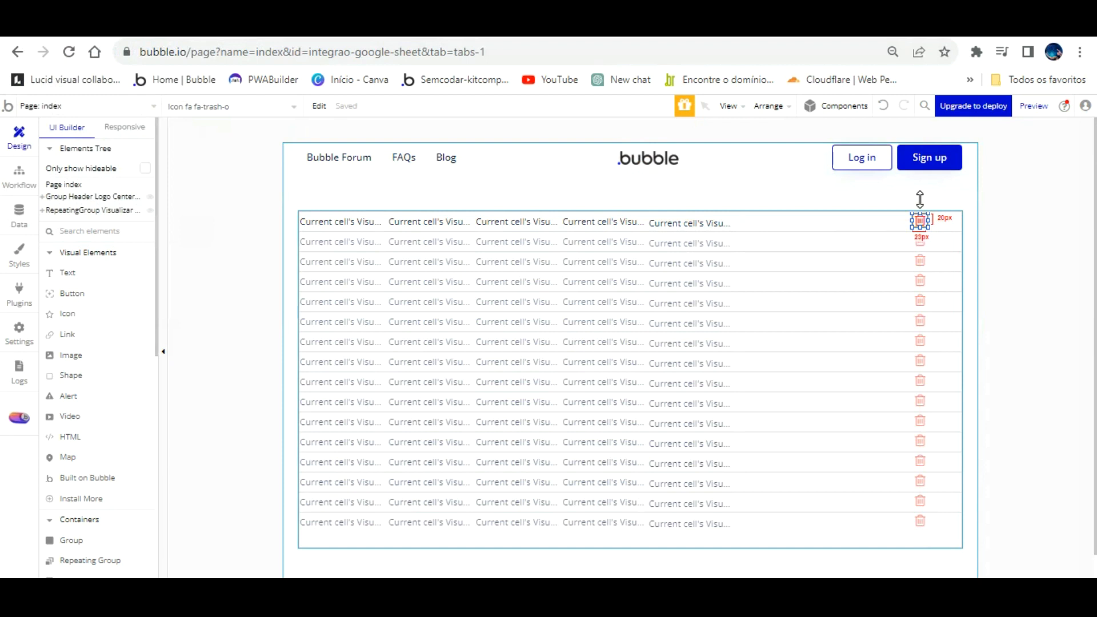
left_click(920, 220)
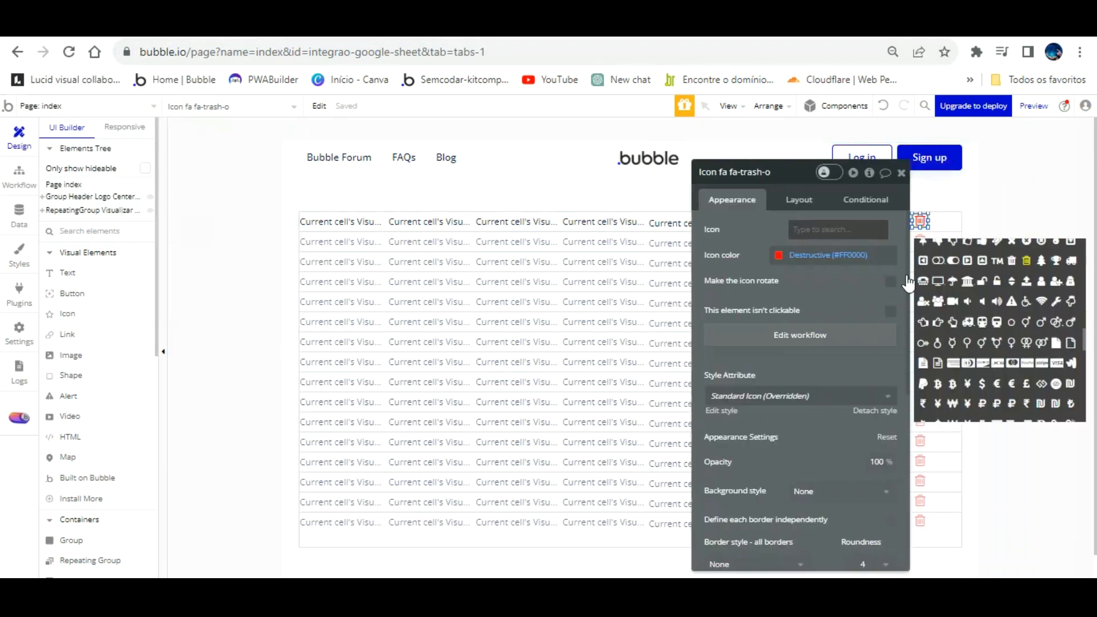
left_click(800, 334)
left_click(172, 263)
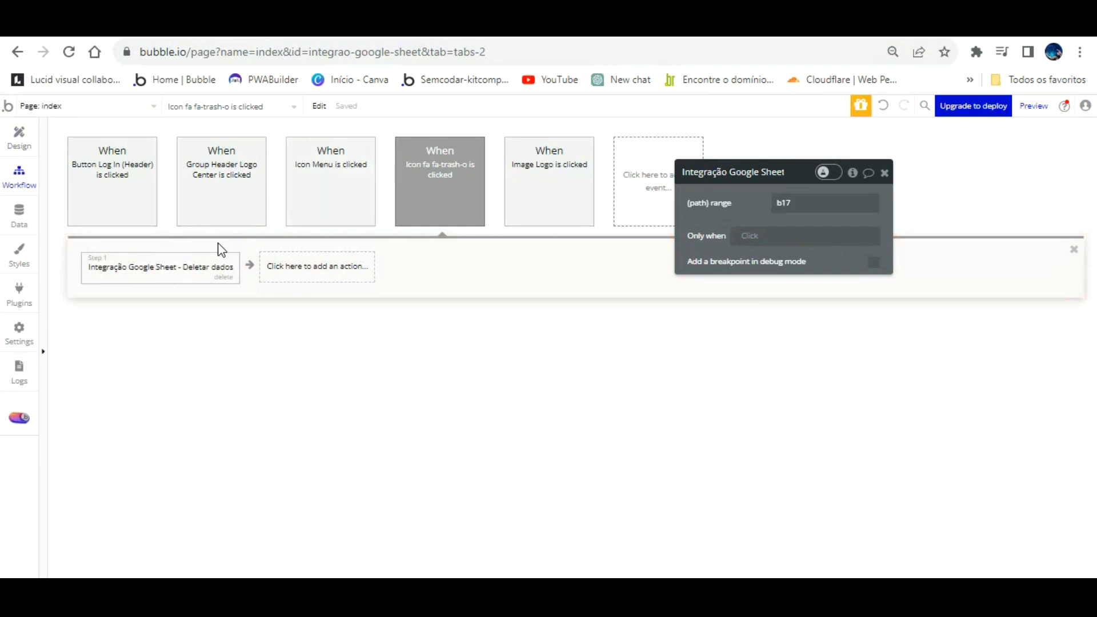
left_click(224, 277)
- Reinitialize the Deletar dados API call and save its returned values
left_click(154, 260)
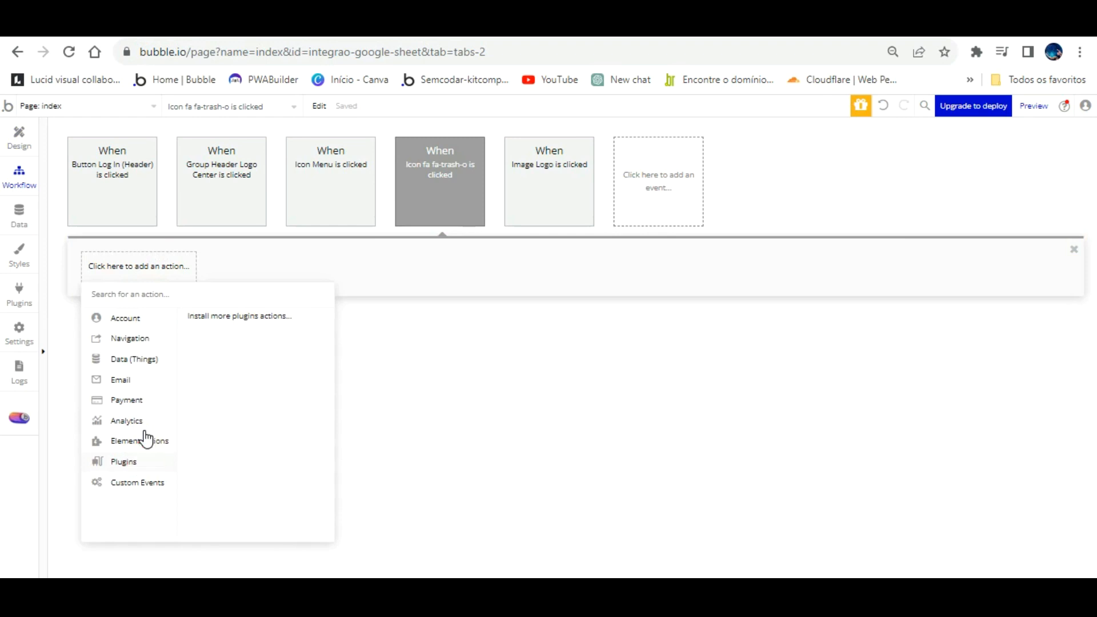
left_click(20, 289)
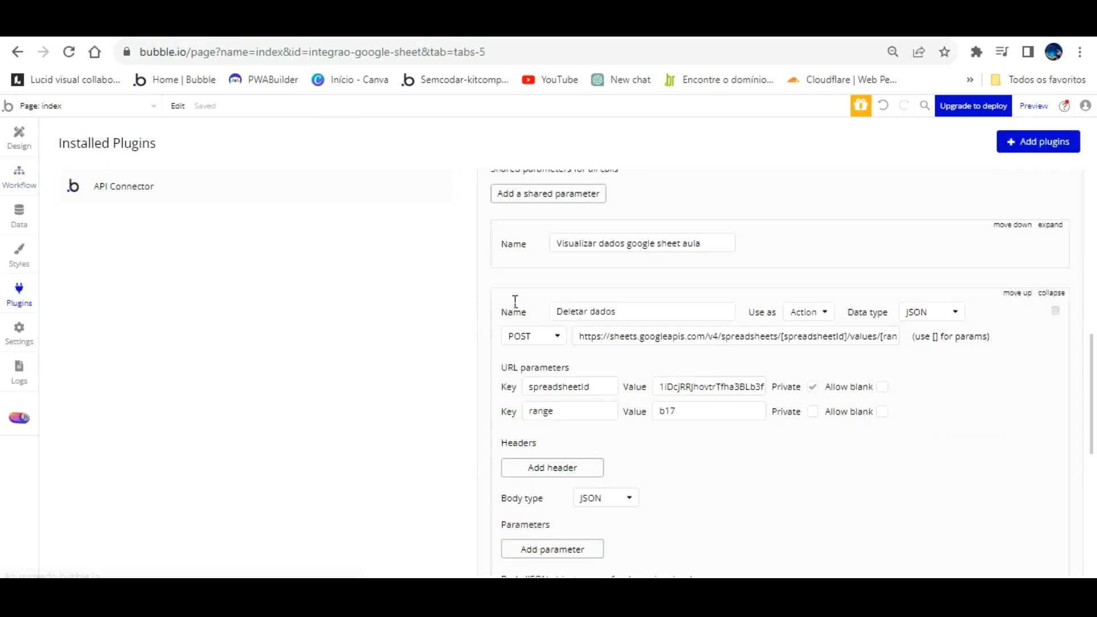
scroll(659, 427, "down", 3)
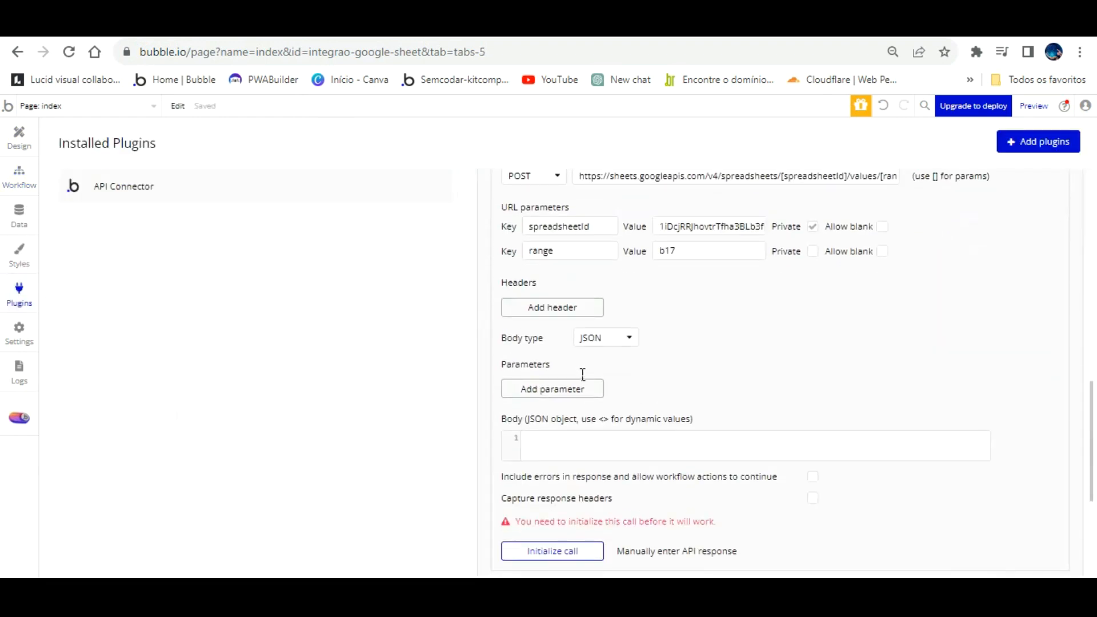
left_click(563, 549)
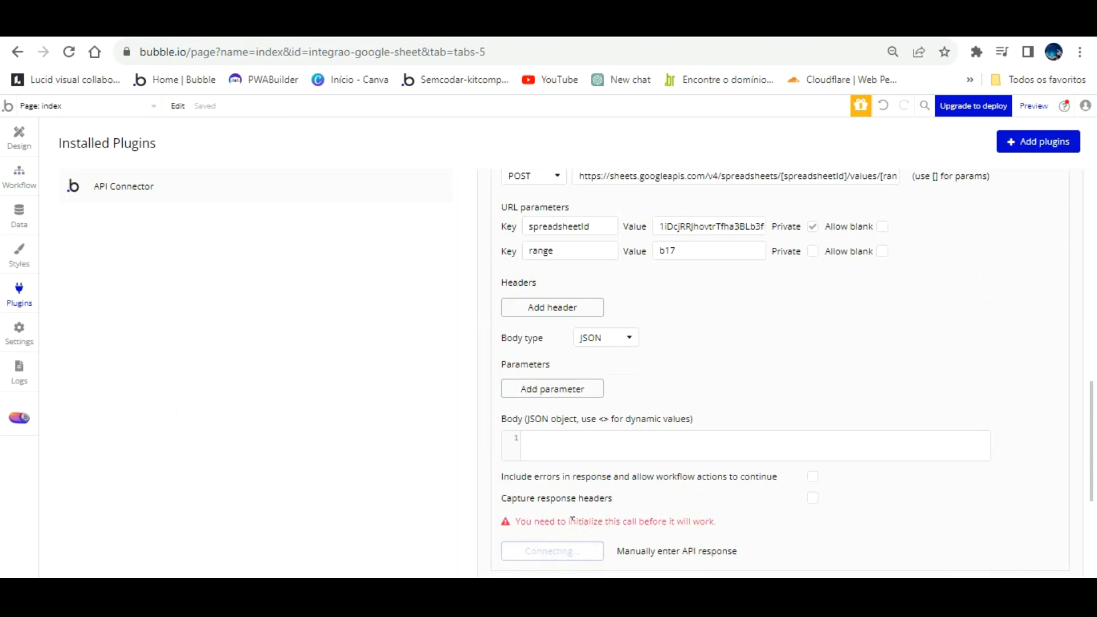
left_click(565, 349)
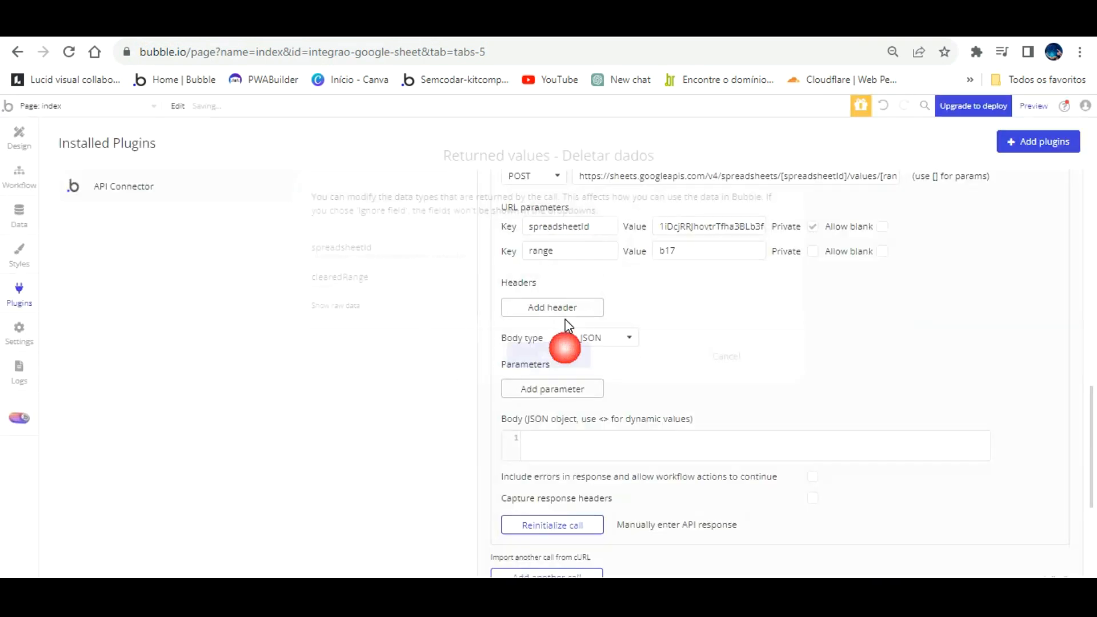
left_click(19, 174)
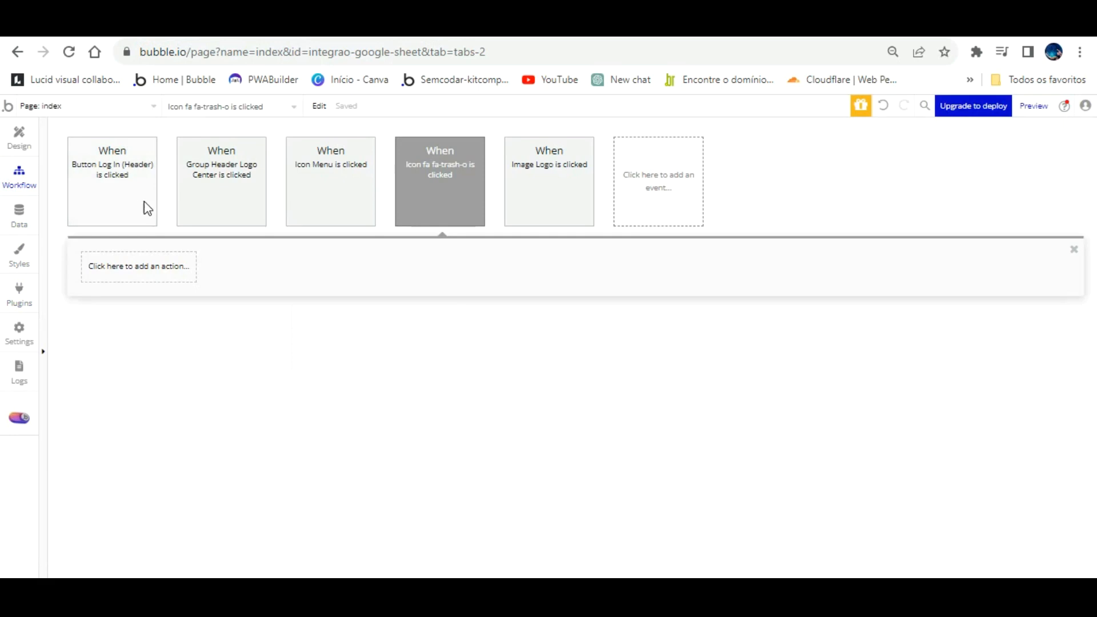
- Add the Deletar dados action back to the workflow with range A2:E2
left_click(152, 264)
left_click(132, 461)
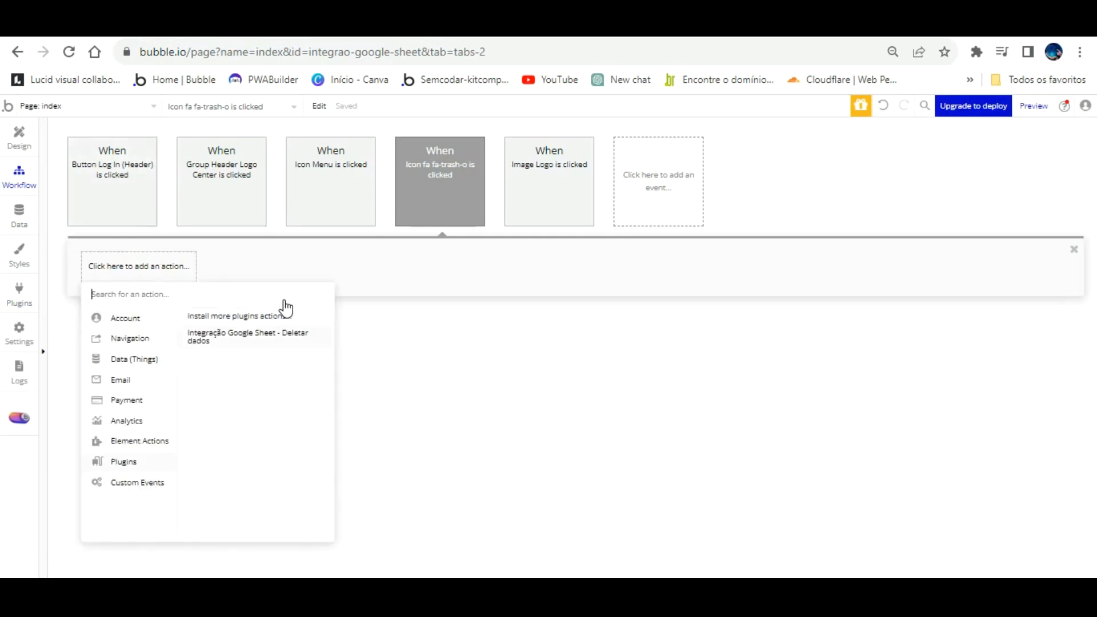
left_click(245, 336)
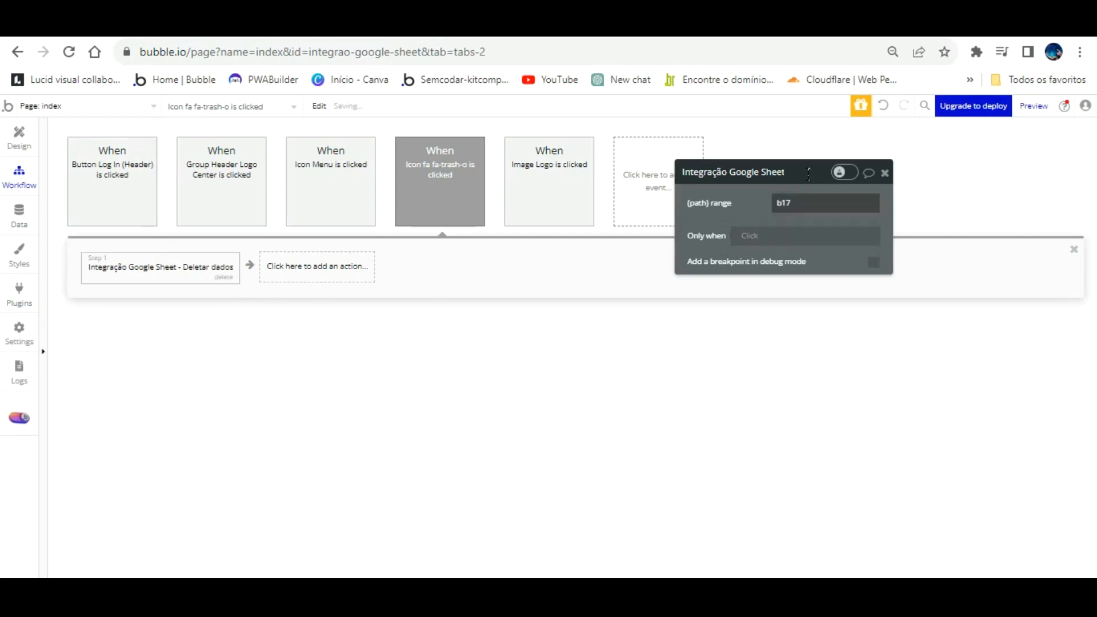
double_click(781, 201)
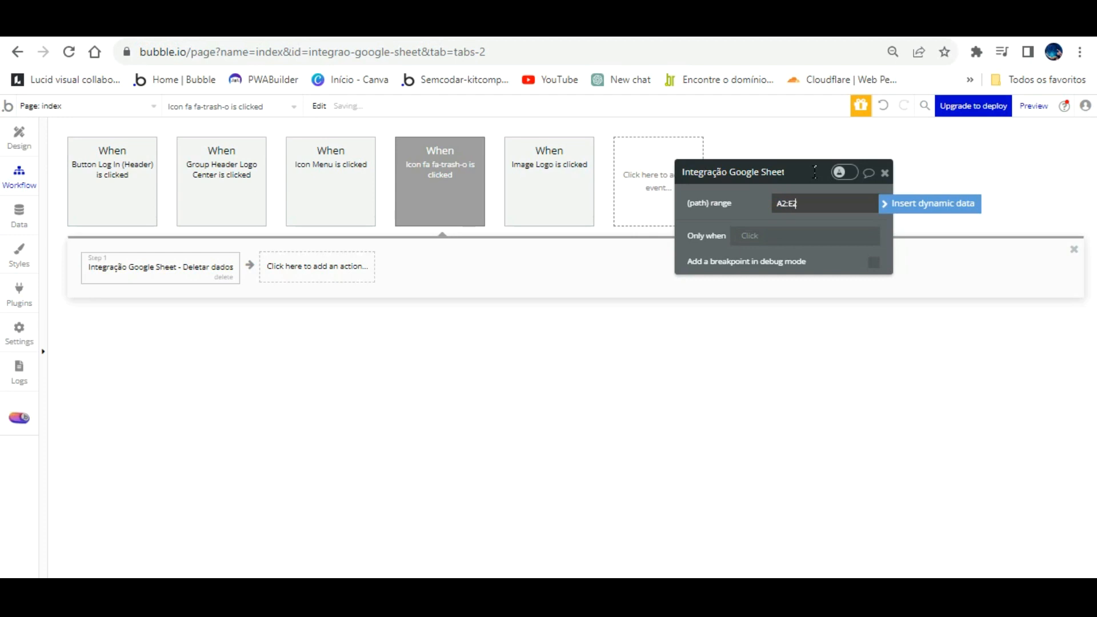
left_click(375, 286)
left_click(27, 133)
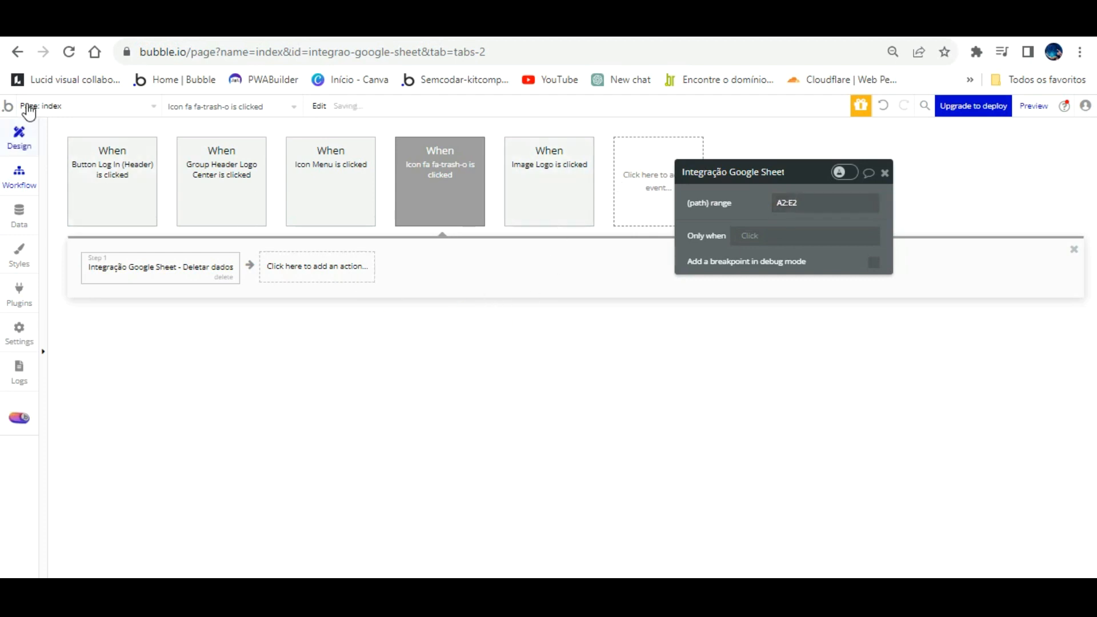
- Reload the preview, clear the first row with its trash icon, and confirm sheet row 2 is empty
left_click(243, 25)
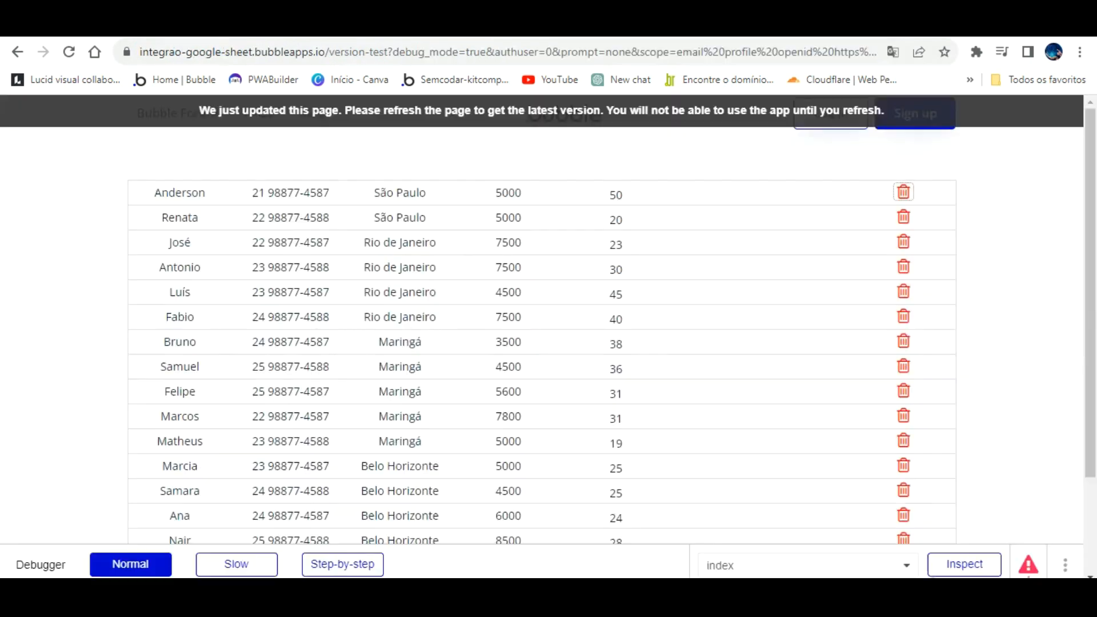
left_click(293, 112)
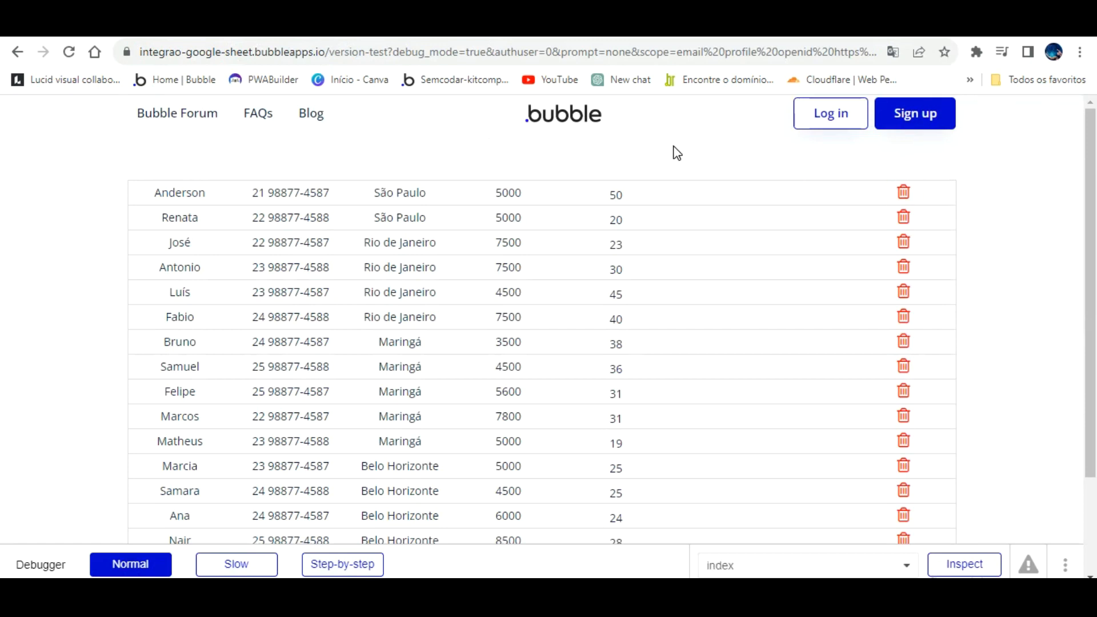
left_click(68, 52)
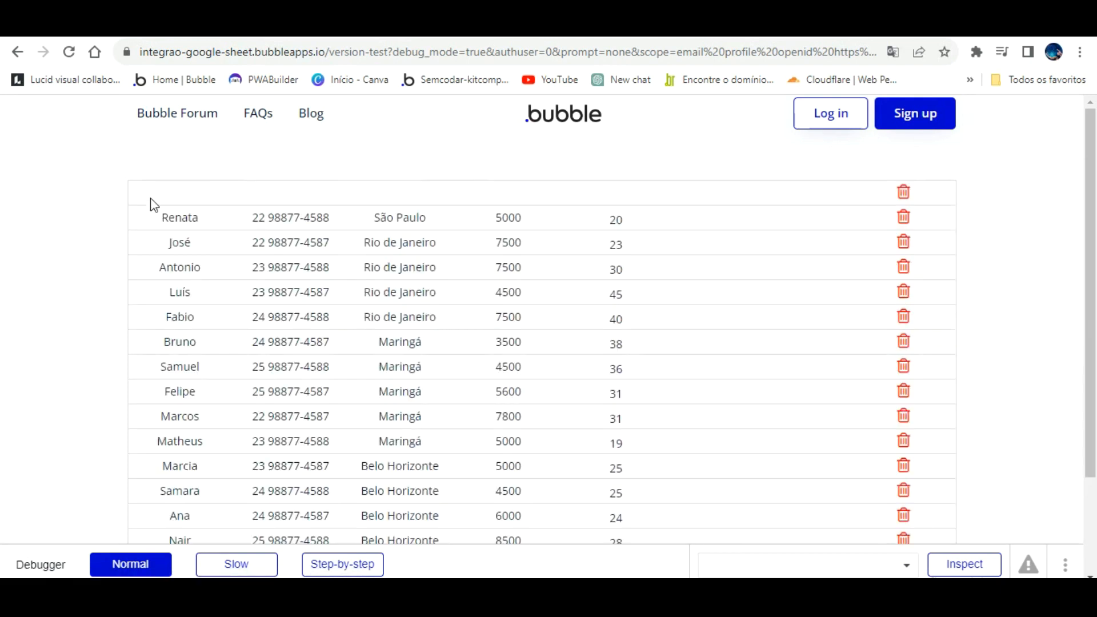
left_click(286, 28)
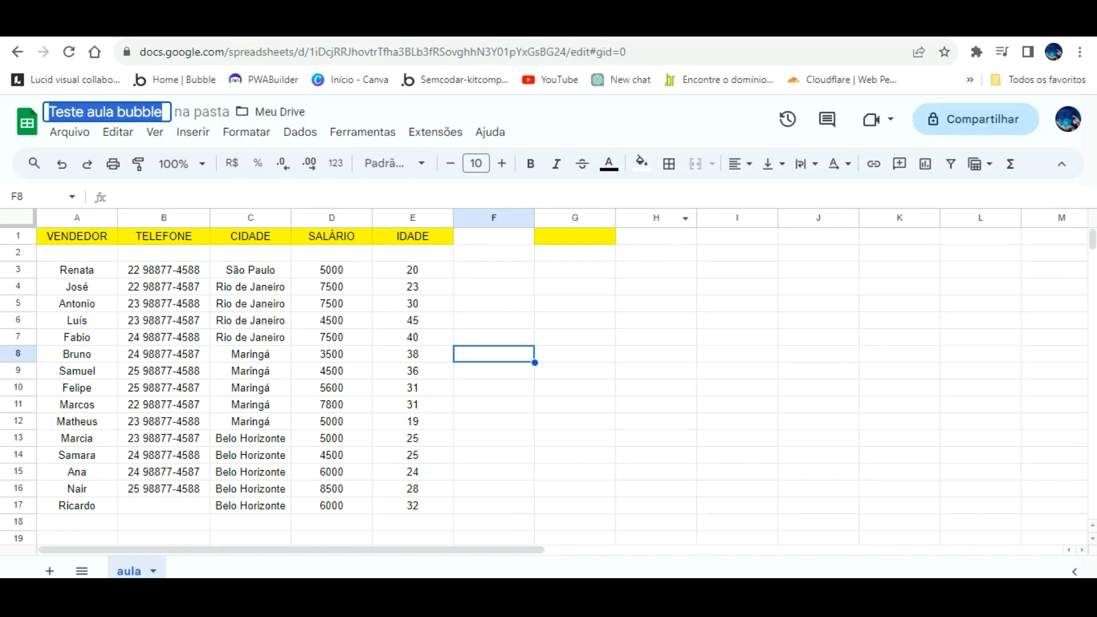
left_click(240, 27)
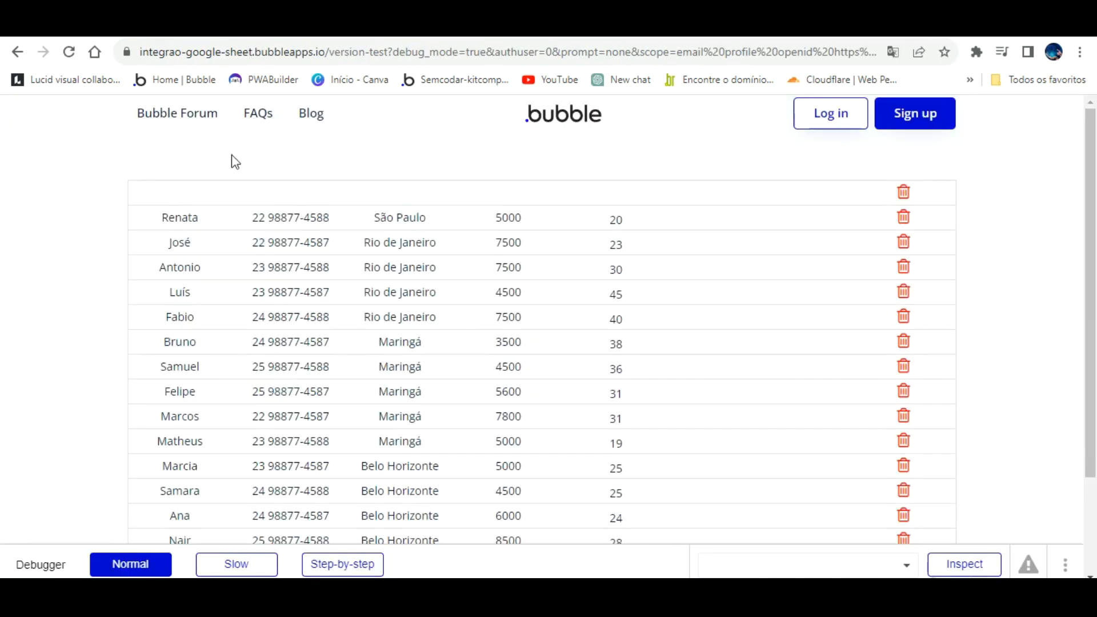
left_click(778, 174)
left_click(400, 27)
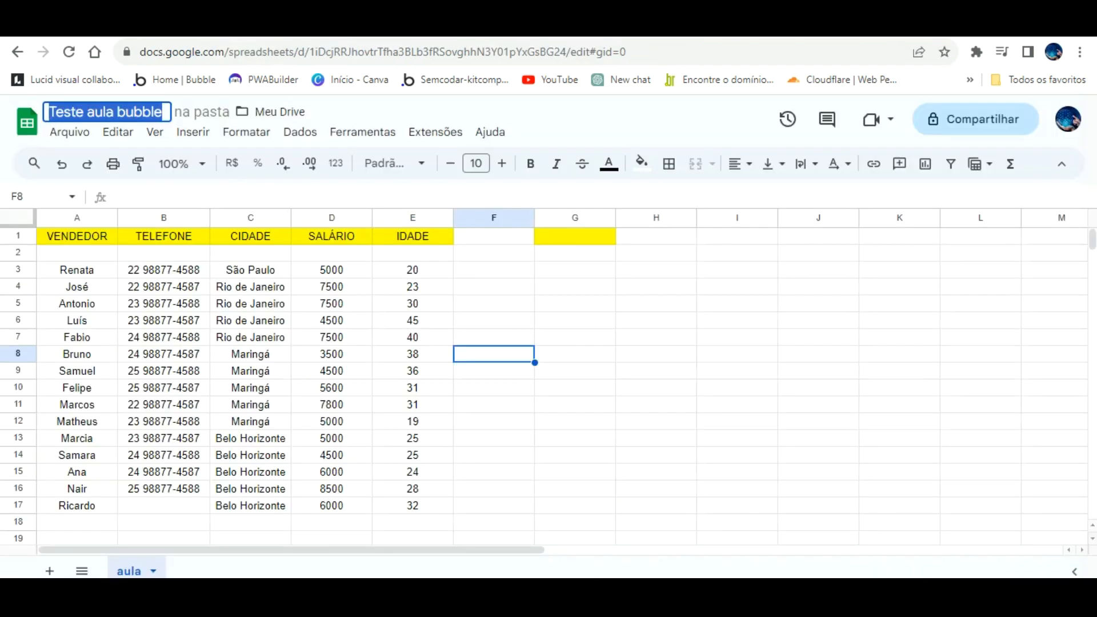
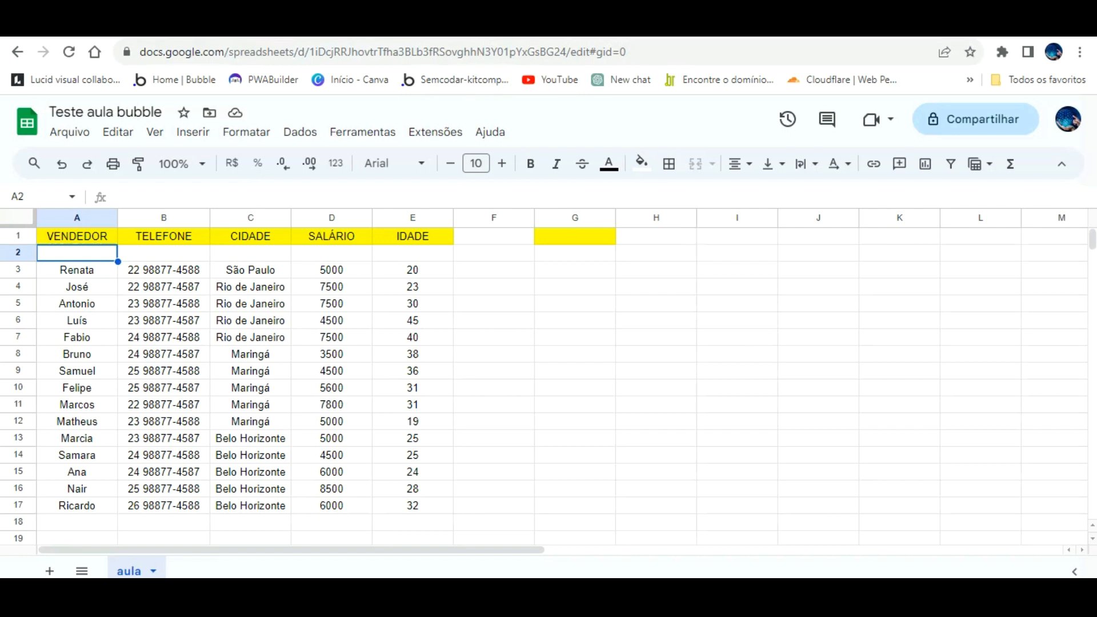
- Open the spreadsheets.values append reference in the Google Sheets API documentation
left_click(503, 24)
scroll(457, 343, "down", 2)
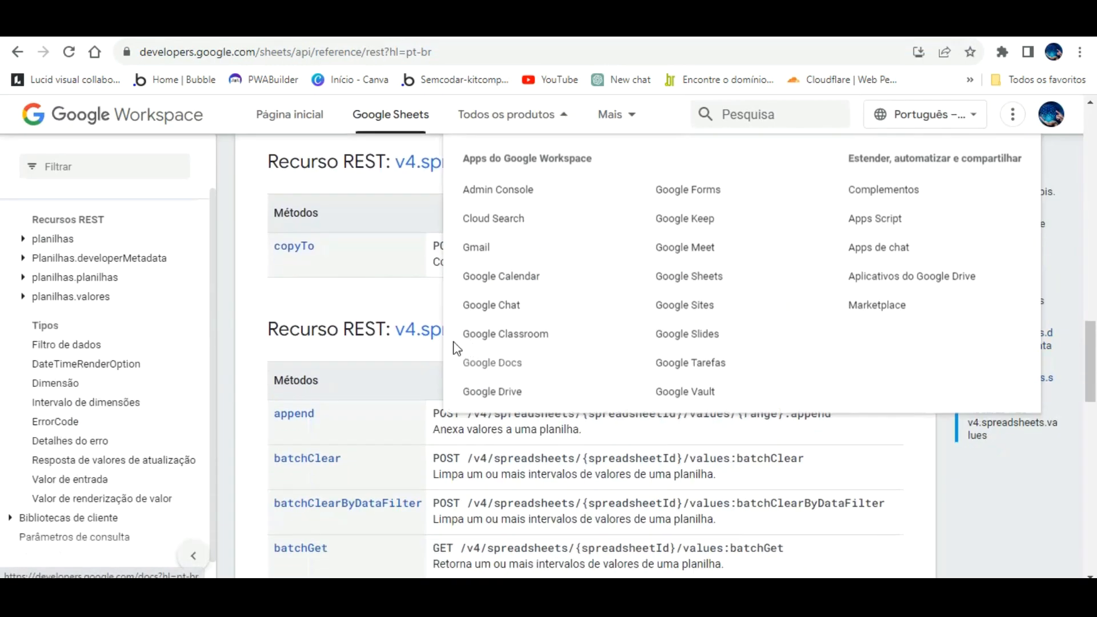
scroll(366, 387, "down", 3)
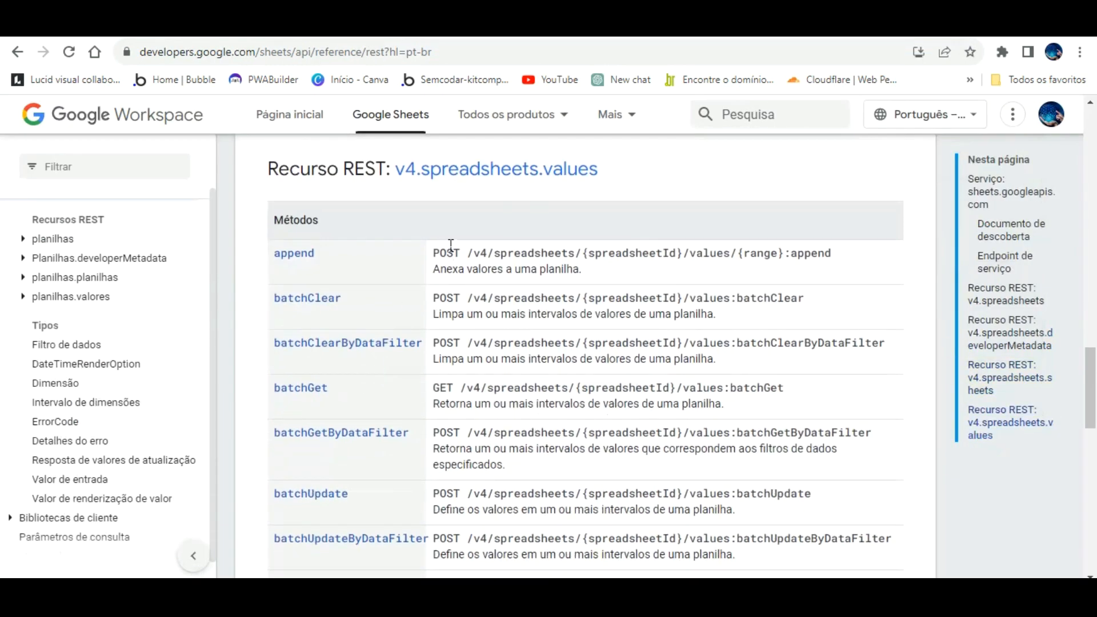
left_click(294, 253)
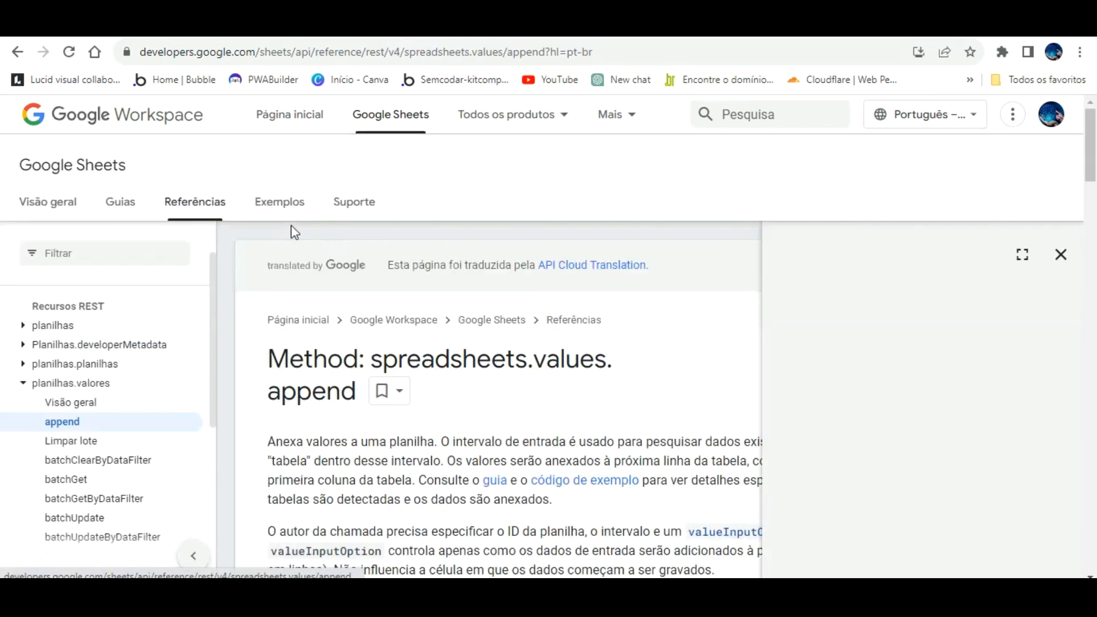
scroll(649, 321, "down", 4)
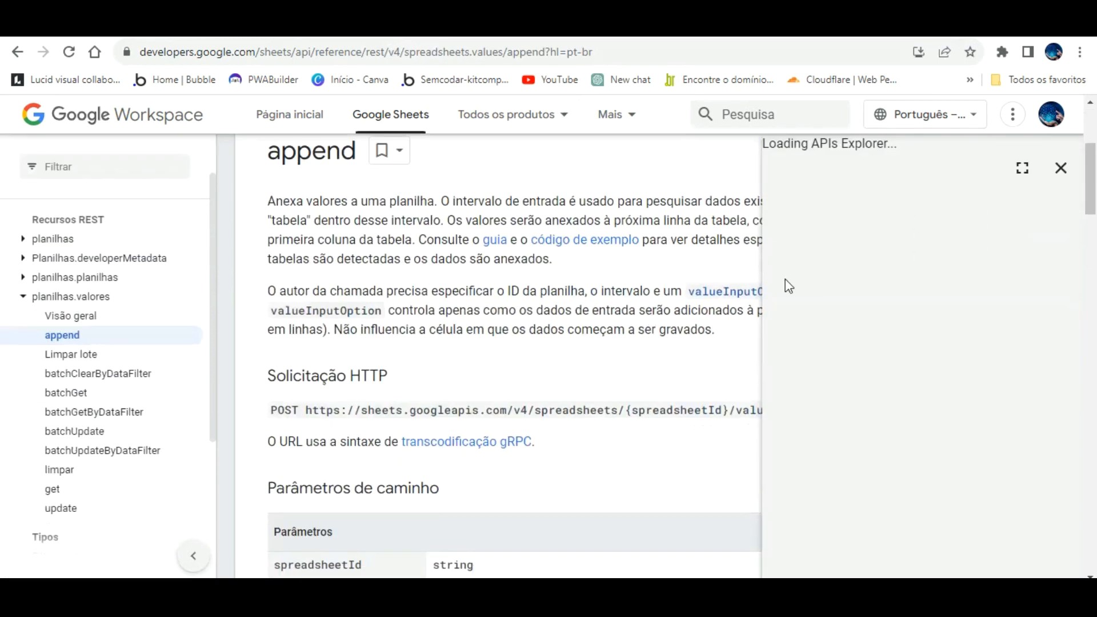
- Copy the append POST request URL and return to Bubble's Plugins page
left_click(1047, 168)
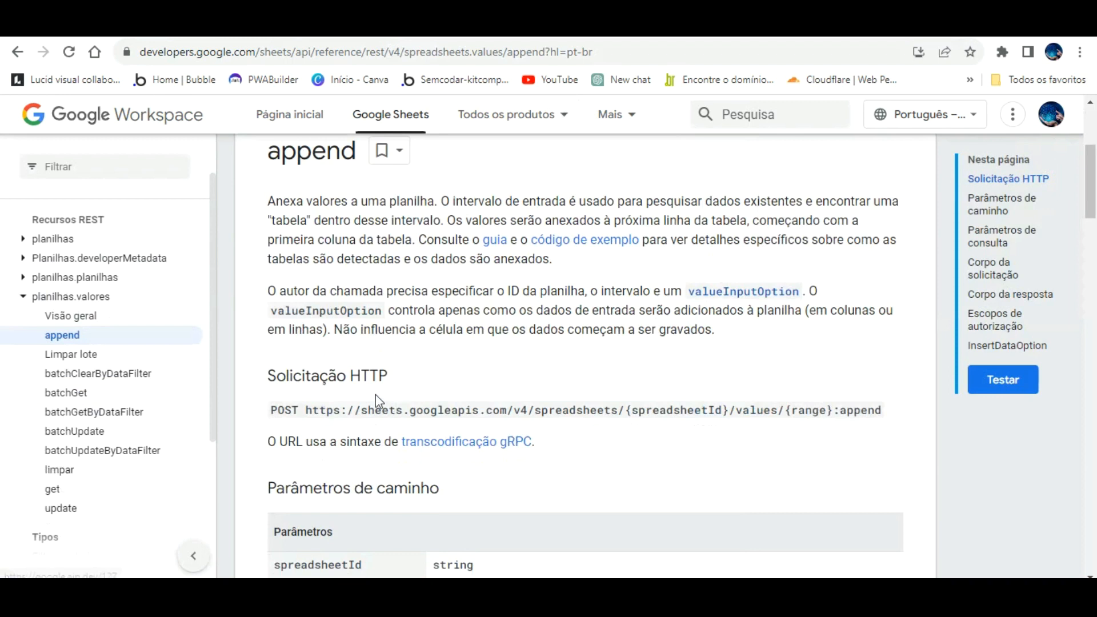
left_click_drag(312, 380, 885, 386)
key("ctrl+c")
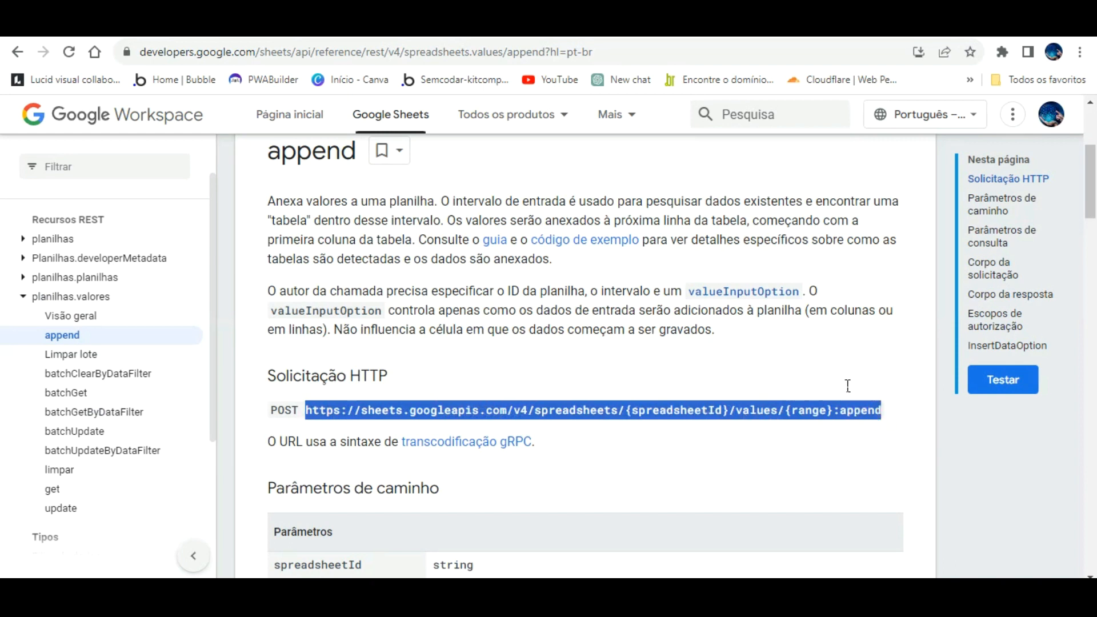
right_click(846, 415)
left_click(579, 276)
left_click(114, 24)
left_click(21, 293)
- Add a new POST call named 'Inserir dados google sheet', used as an Action
scroll(640, 409, "down", 5)
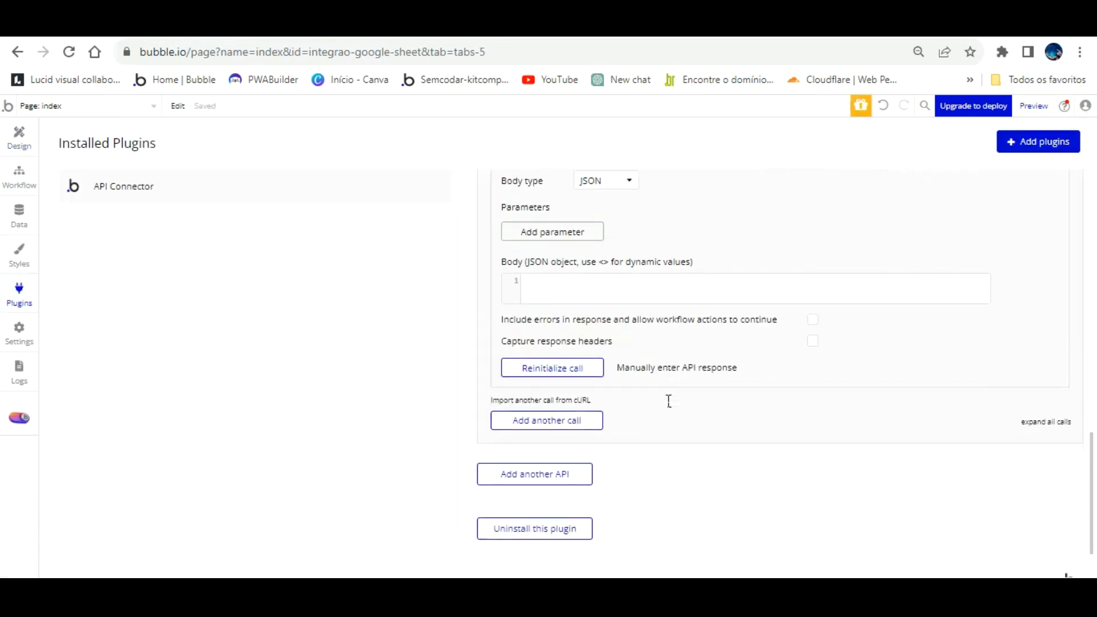
left_click(572, 344)
left_click(546, 380)
left_click(529, 420)
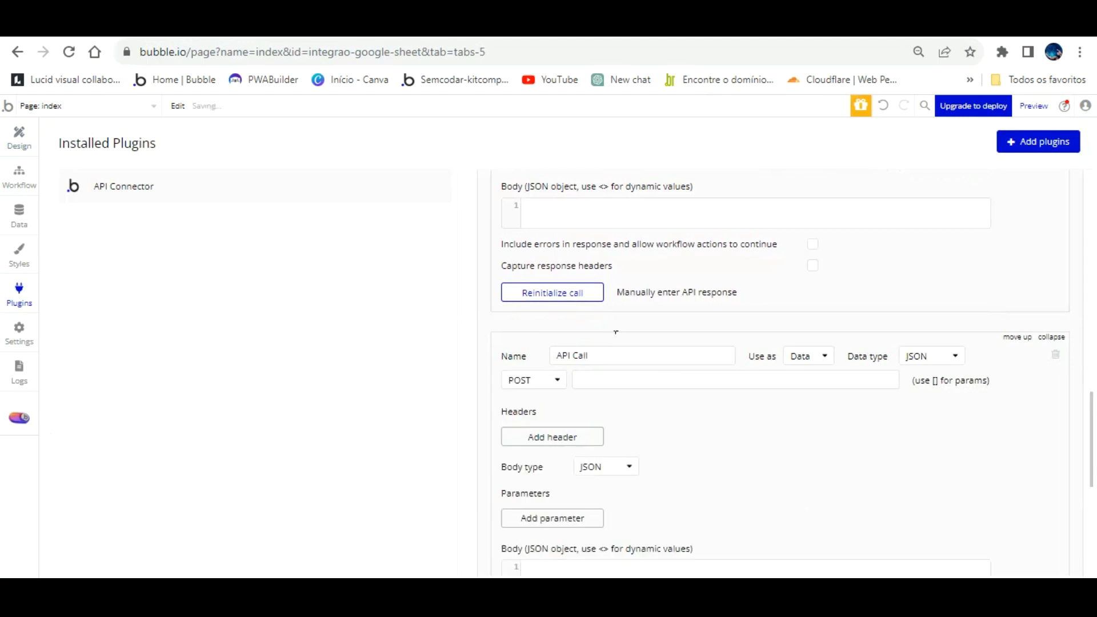
left_click_drag(614, 358, 515, 351)
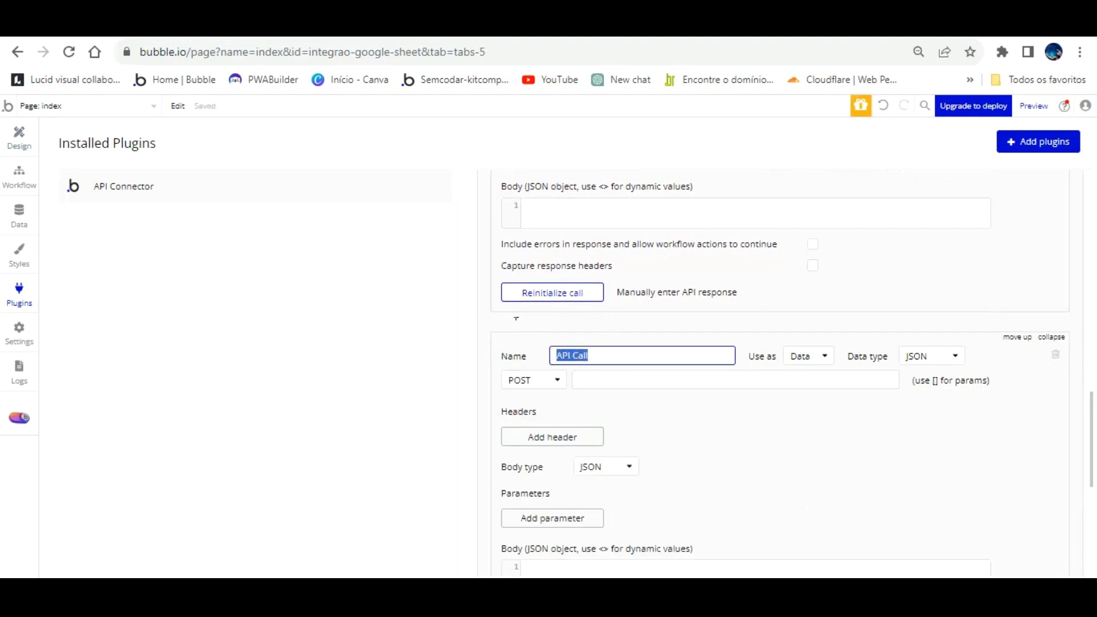
type("Inserir dado")
type("s google sheet")
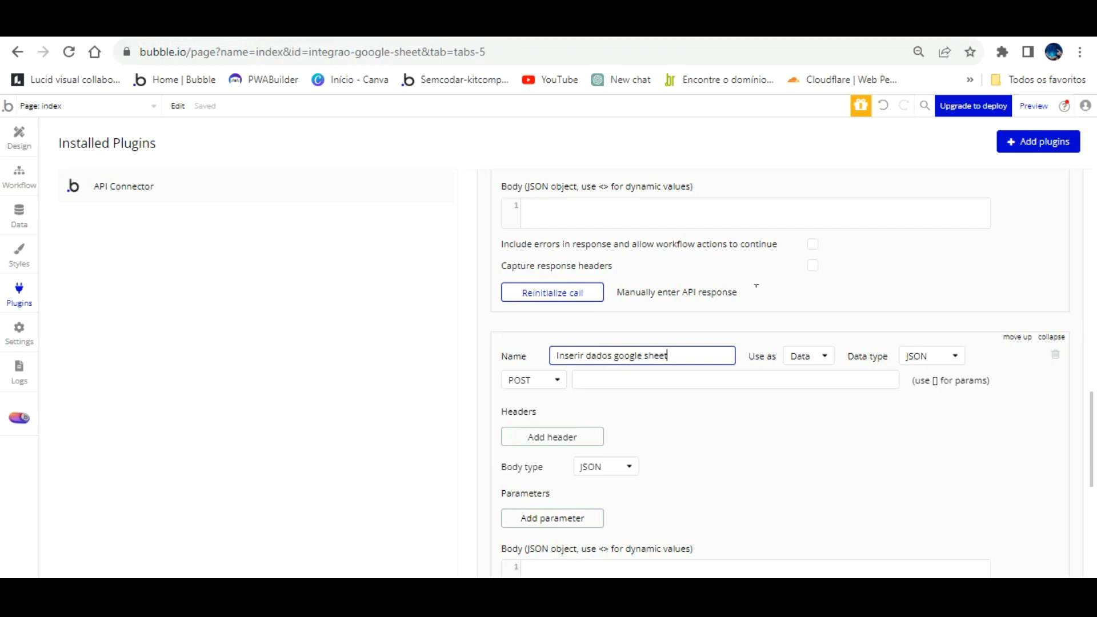
left_click(817, 355)
left_click(809, 392)
- Paste the append URL and wrap spreadsheetId and range in square brackets instead of braces
left_click(761, 386)
key("ctrl+v")
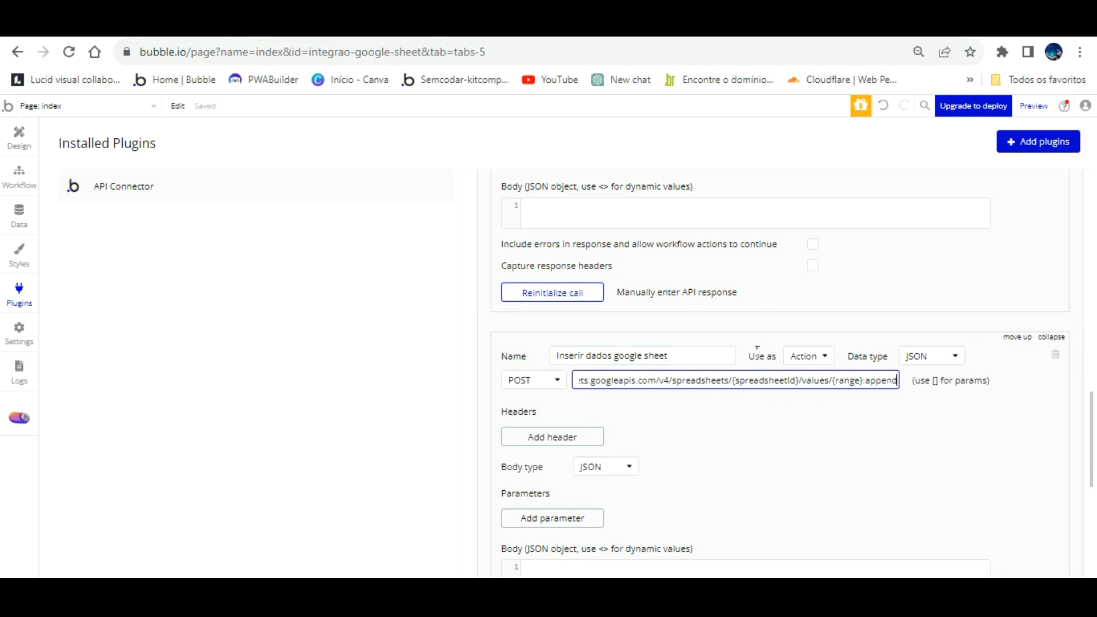
key("BackSpace")
type("[")
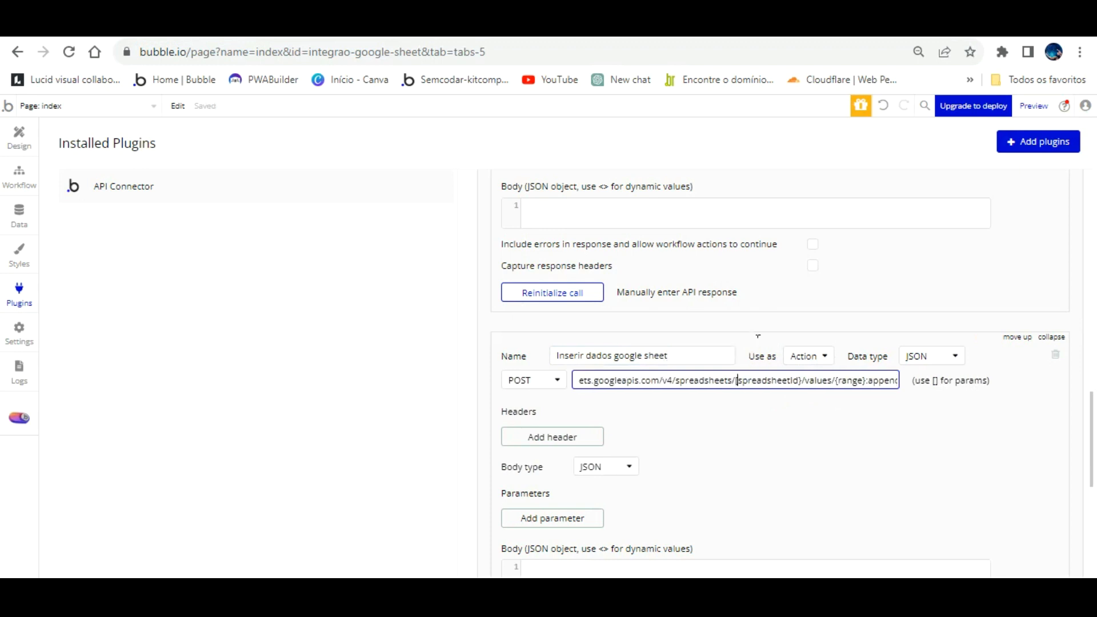
left_click(803, 380)
type("]")
key("BackSpace")
key("BackSpace")
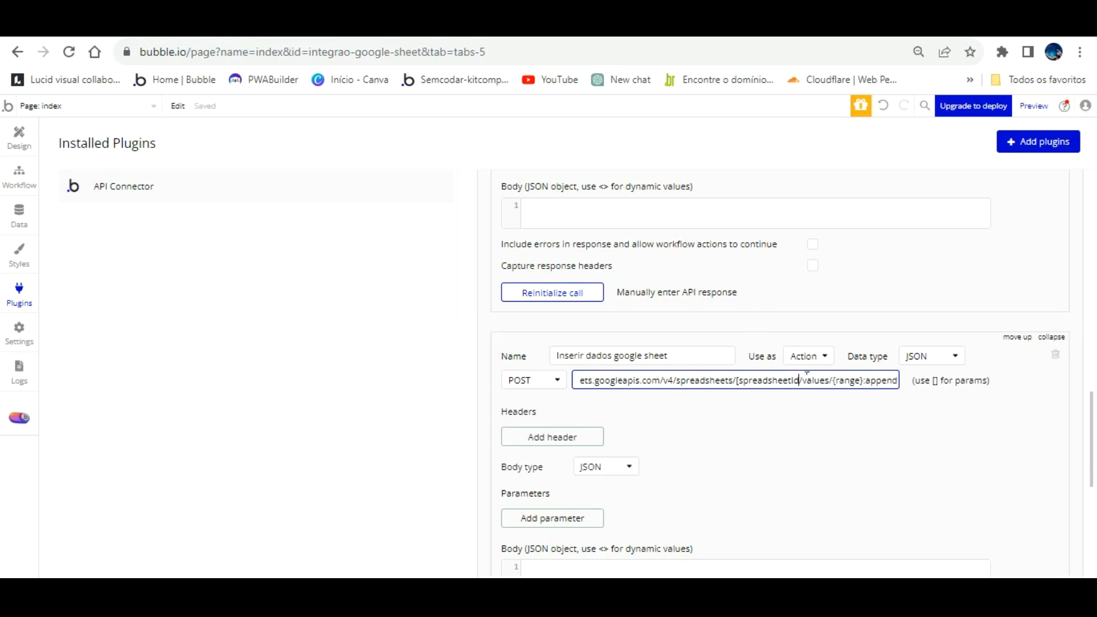
type("]")
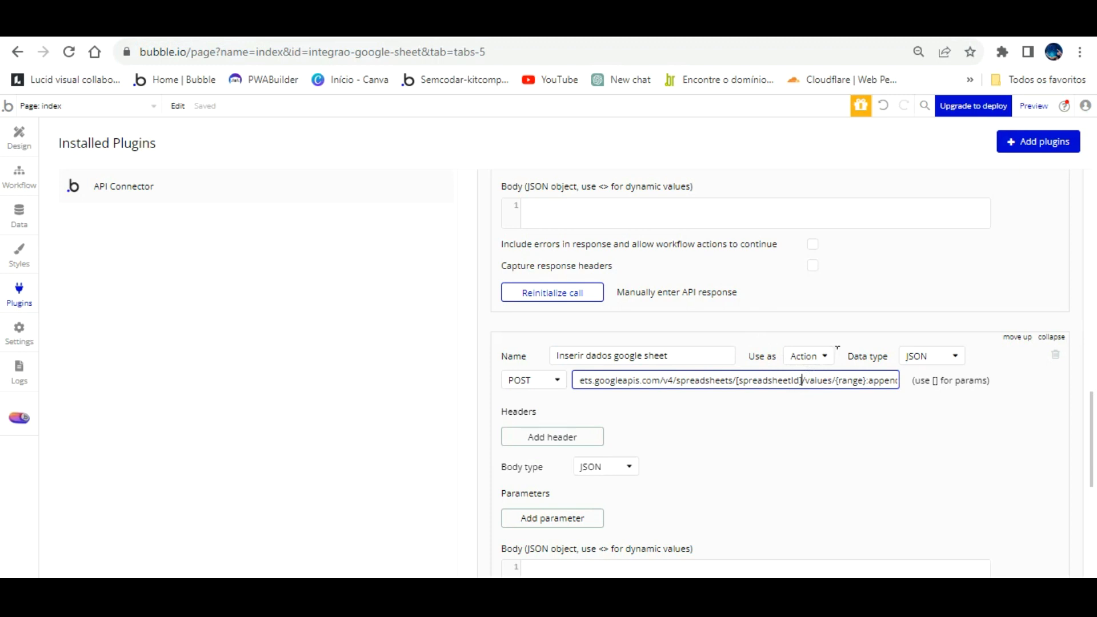
left_click(846, 386)
key("BackSpace")
type("[")
key("Delete")
type("]")
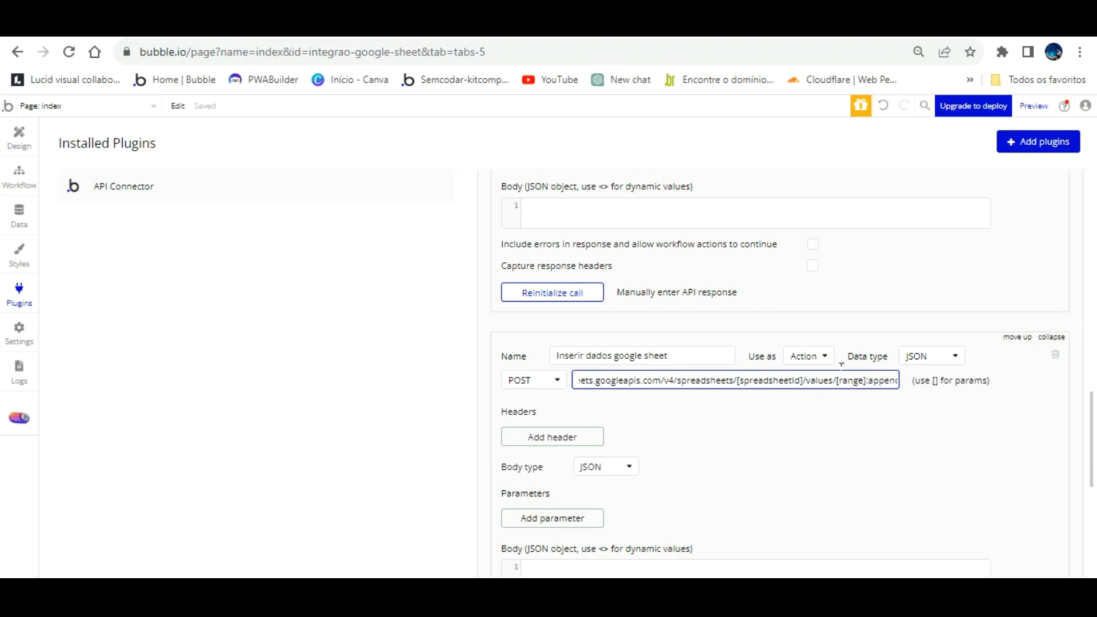
left_click(840, 393)
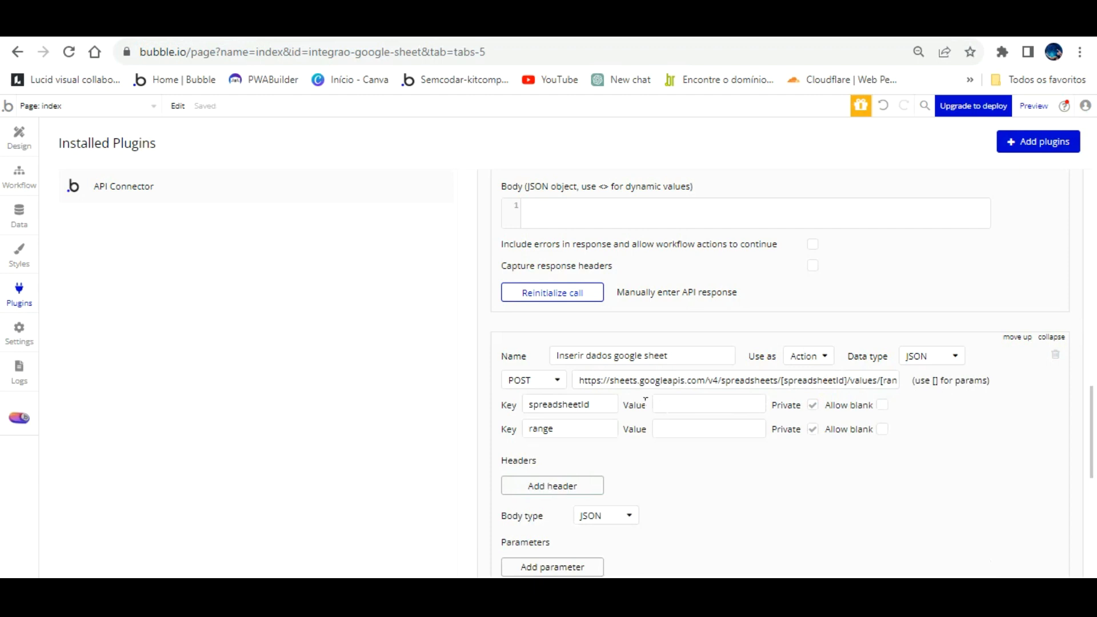
- Set the range parameter's value to A:E
left_click(705, 429)
left_click(401, 24)
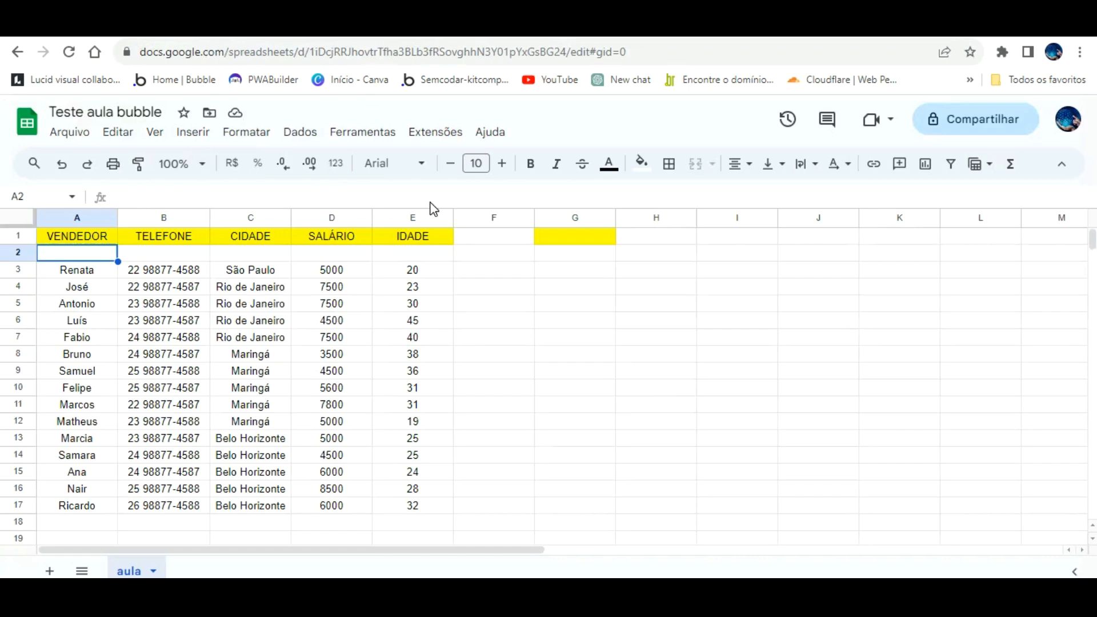
left_click(274, 24)
left_click(711, 429)
type("a")
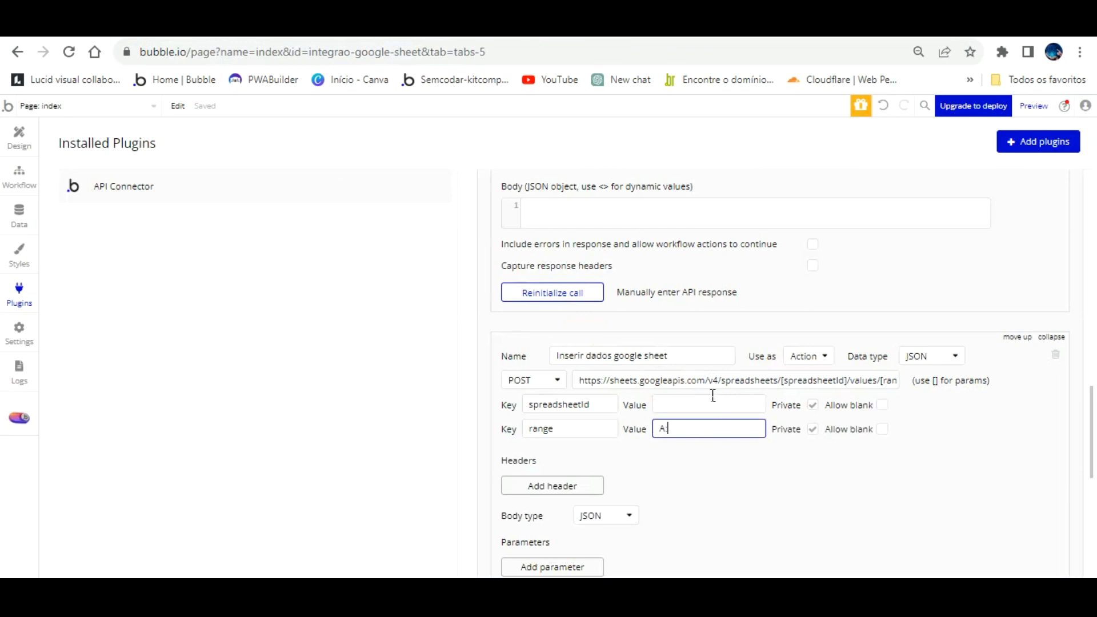
left_click(714, 454)
- Copy the spreadsheet ID from the sheet's web address into the spreadsheetId value
left_click(567, 24)
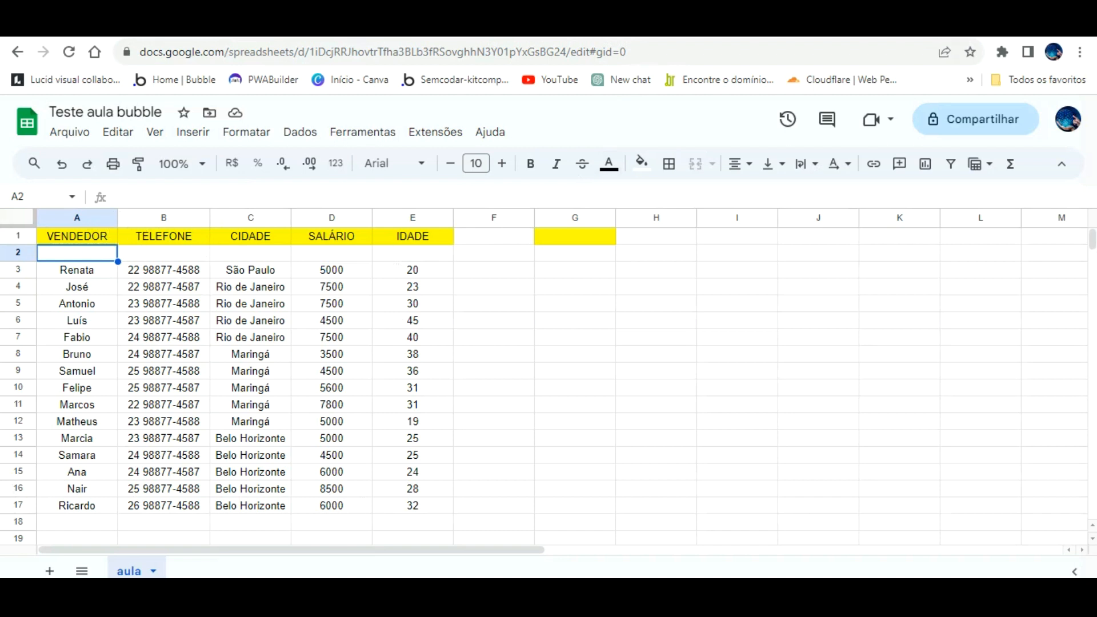
left_click(400, 24)
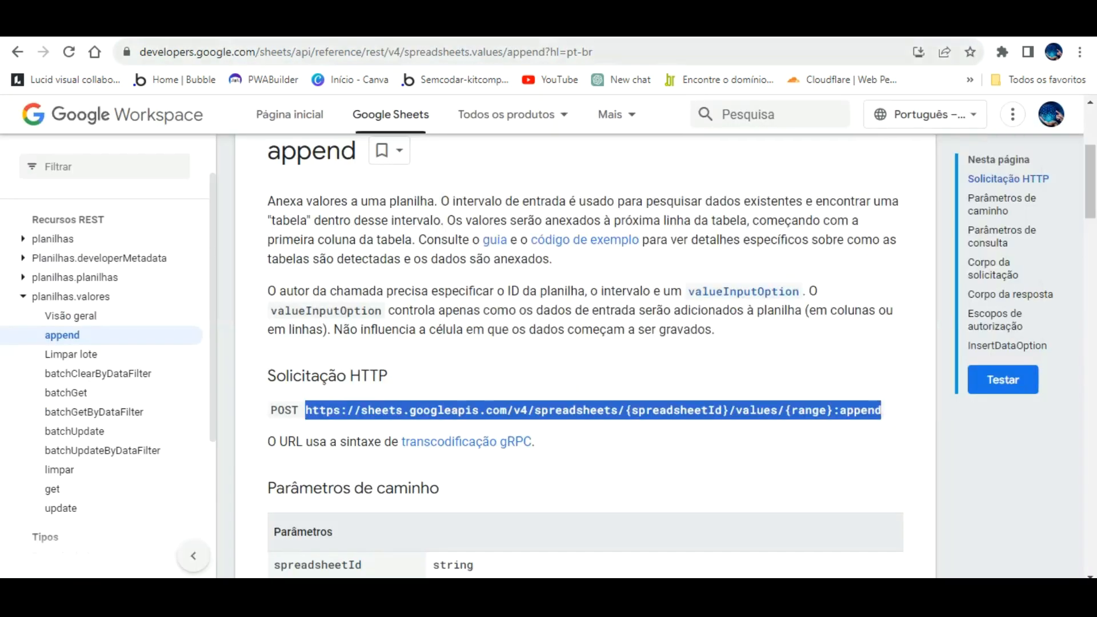
left_click(395, 26)
left_click_drag(309, 52, 563, 52)
right_click(563, 52)
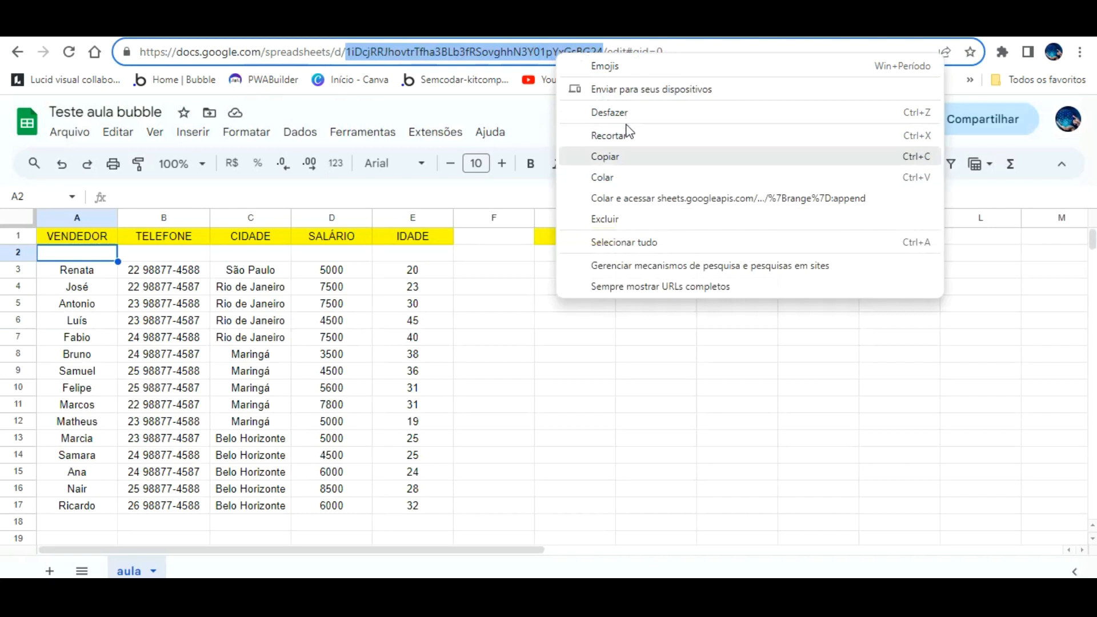
left_click(618, 153)
left_click(258, 26)
left_click(715, 404)
key("ctrl+v")
- Initialize the call, which fails with a 400 error, and dismiss the message
scroll(722, 431, "down", 3)
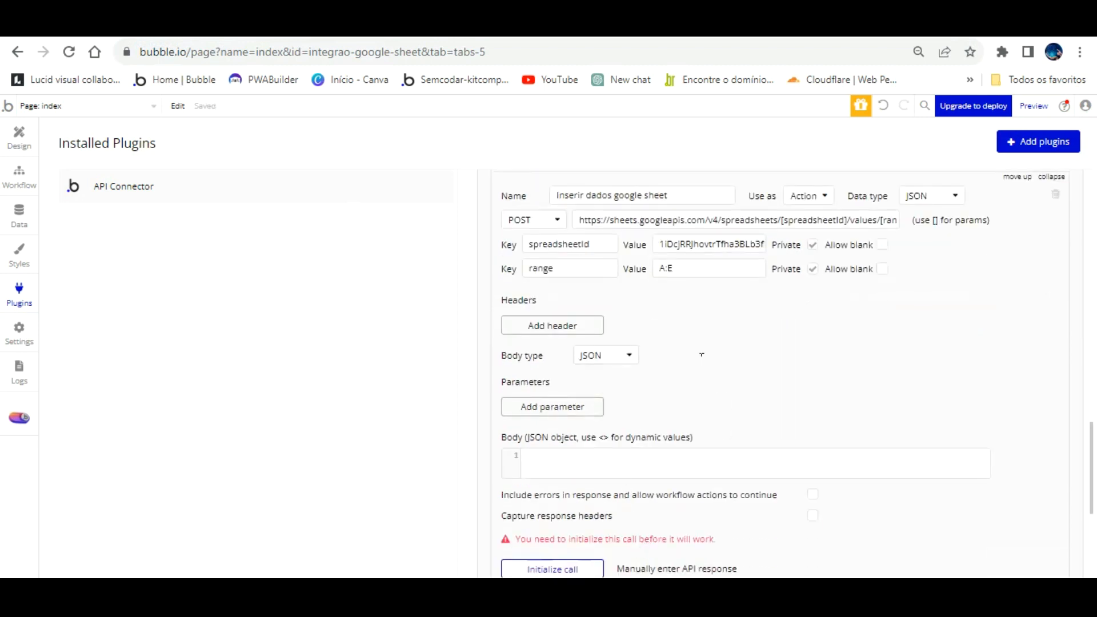
scroll(701, 355, "down", 1)
scroll(712, 381, "up", 2)
left_click(718, 446)
scroll(681, 427, "down", 2)
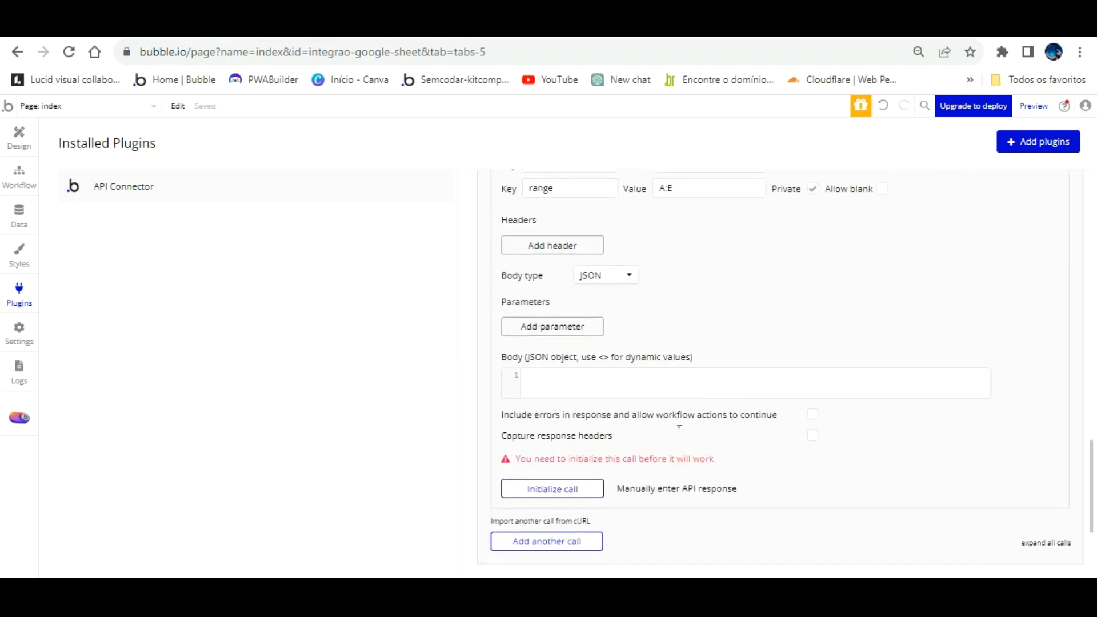
left_click(566, 489)
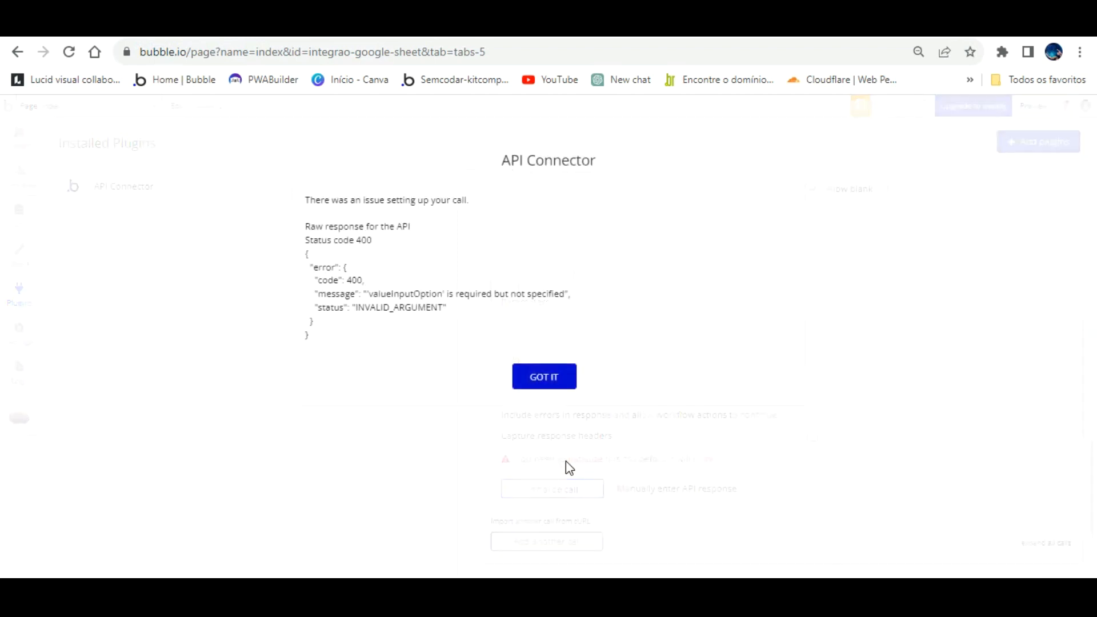
left_click(544, 375)
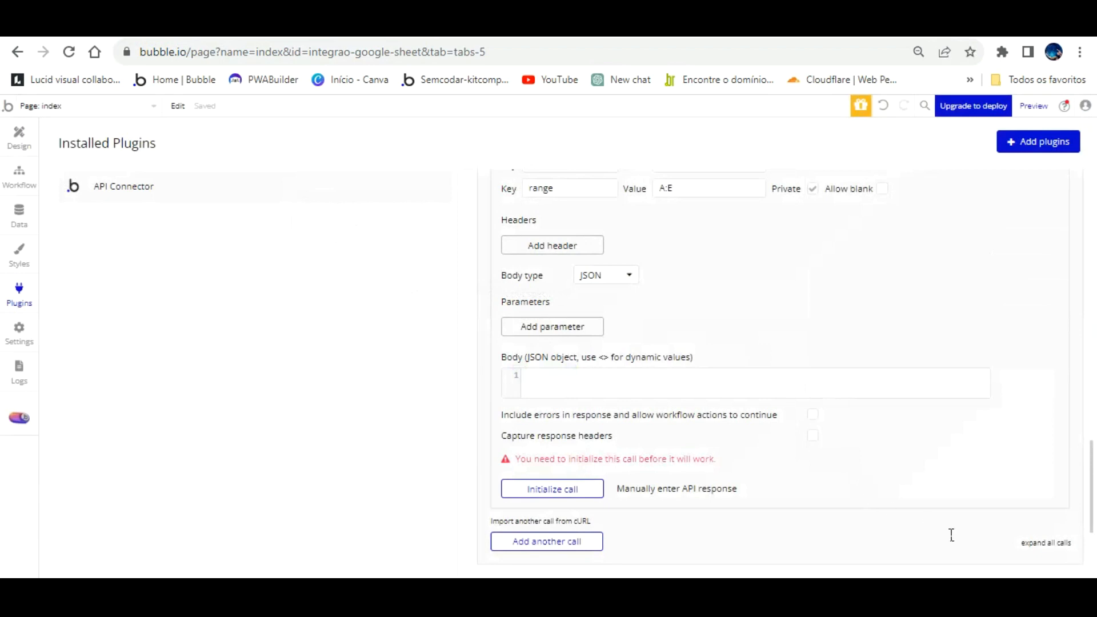
scroll(1040, 543, "up", 1)
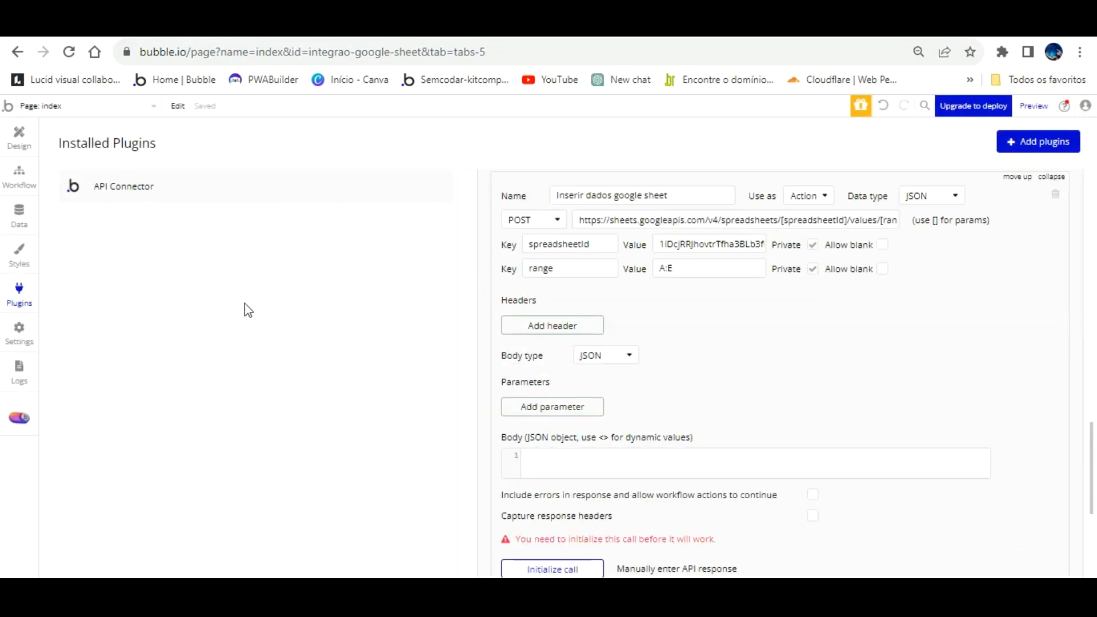
- Open the append method tester and paste the spreadsheet ID into spreadsheetId
left_click(460, 29)
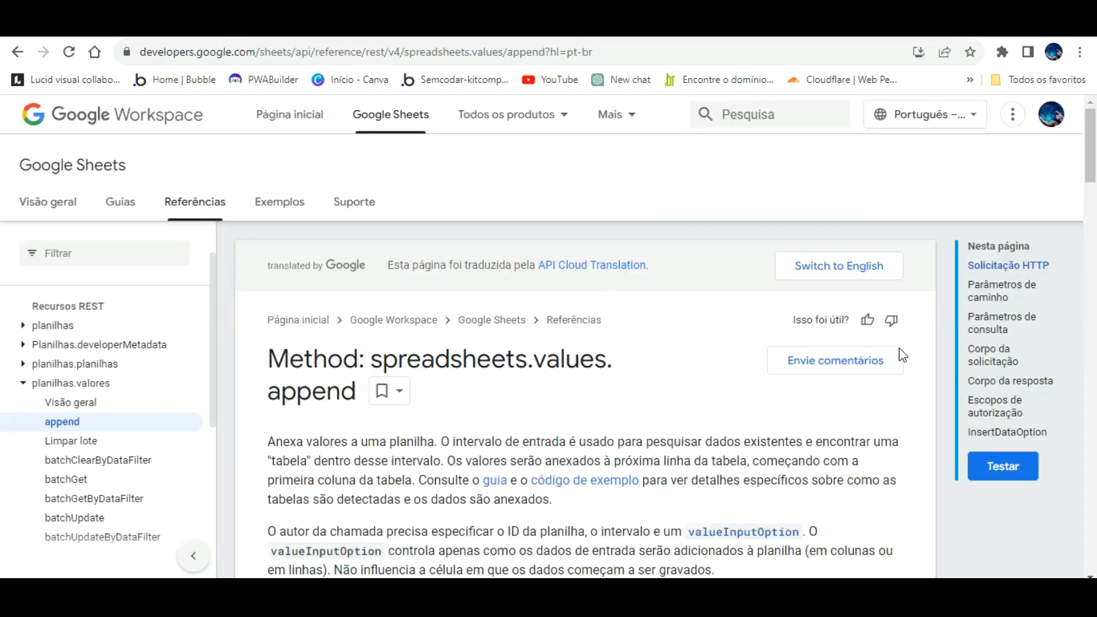
left_click(1001, 466)
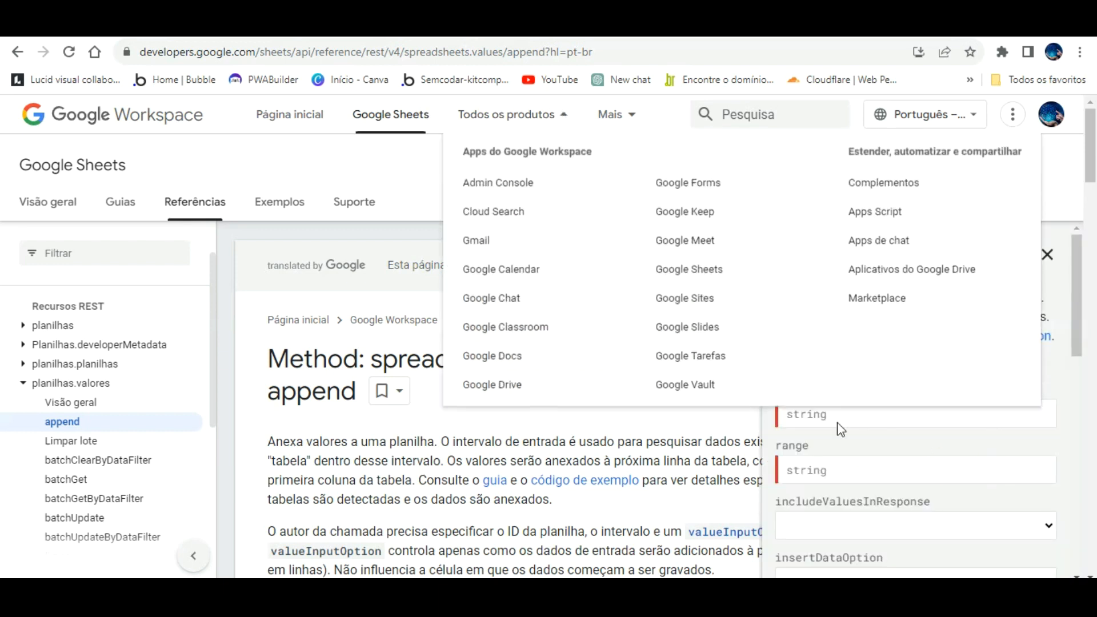
left_click(831, 414)
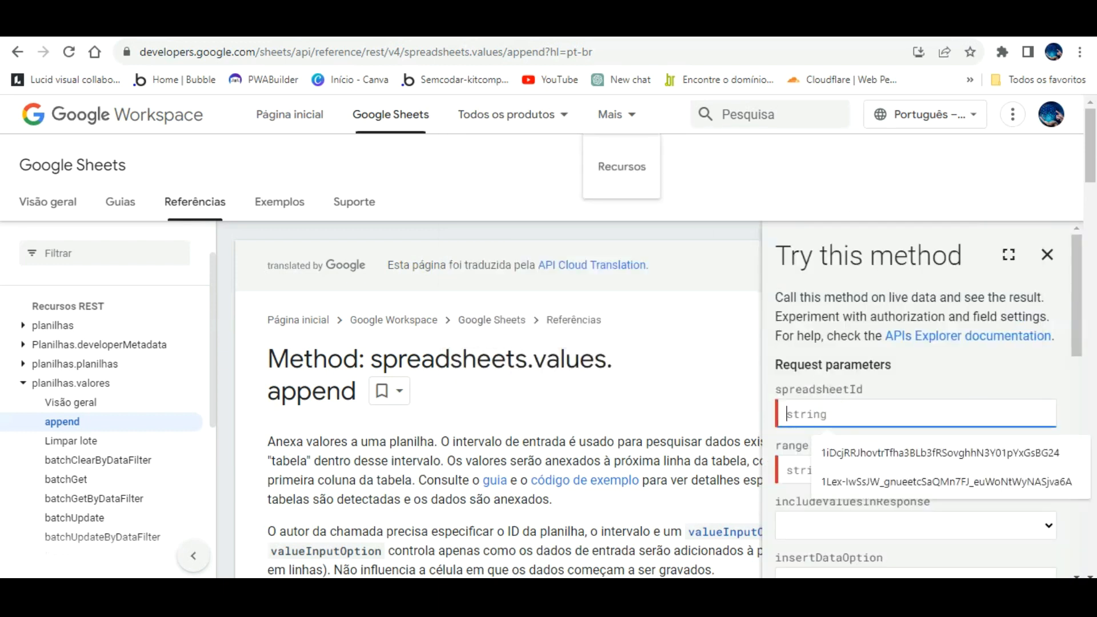
left_click(572, 29)
right_click(560, 49)
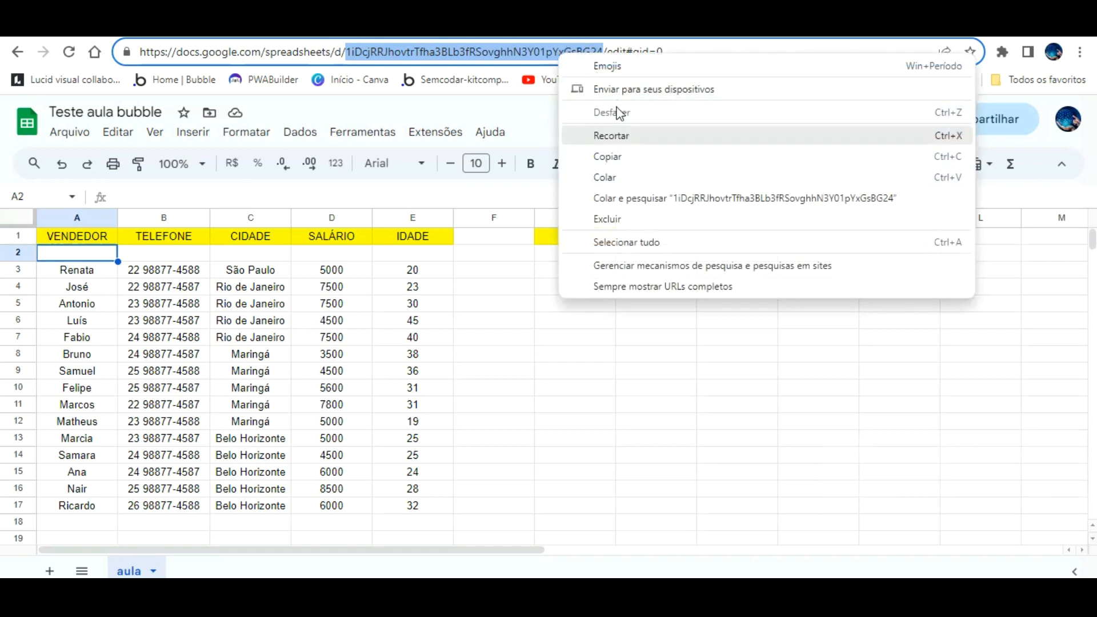
left_click(620, 156)
left_click(617, 29)
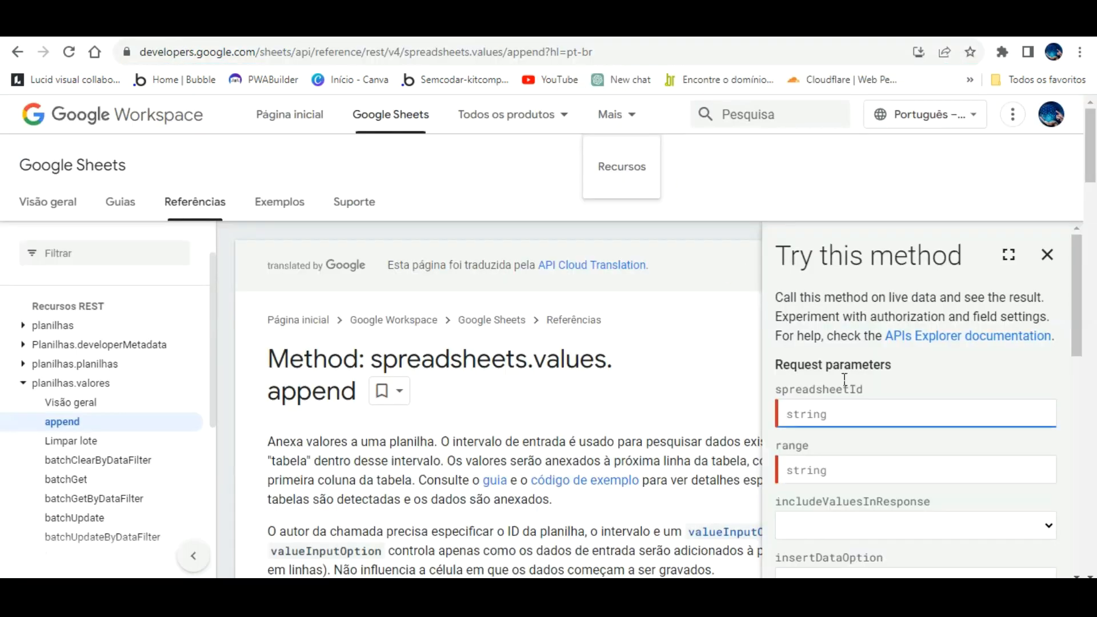
left_click(844, 412)
key("ctrl+v")
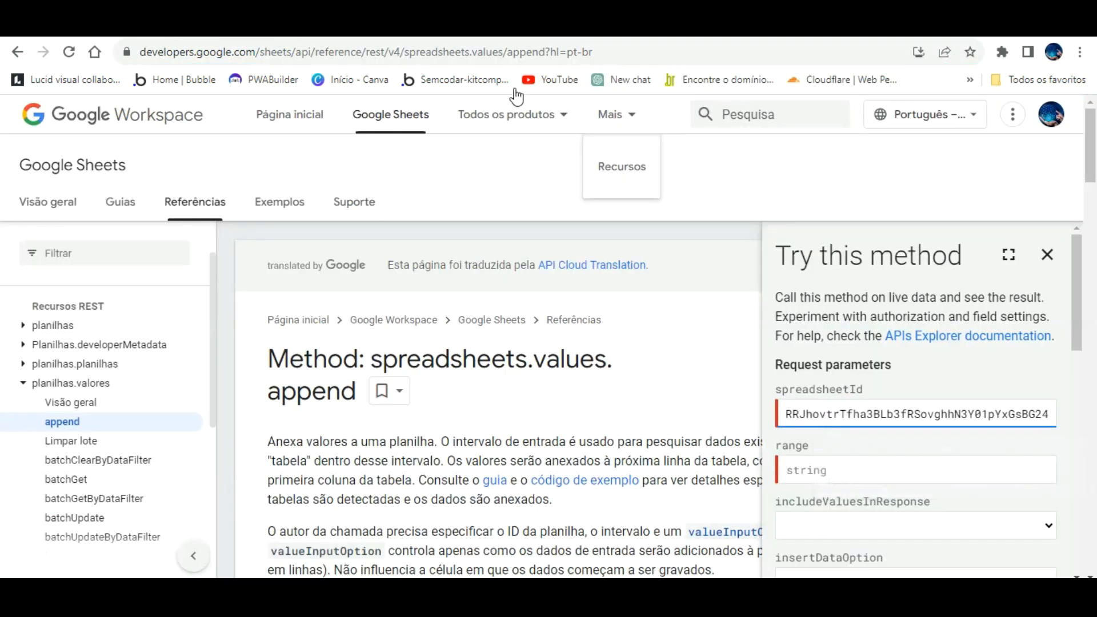
- Copy A:E from Bubble's range value into the tester's range field
mouse_move(517, 97)
left_click(497, 28)
left_click_drag(679, 269, 625, 265)
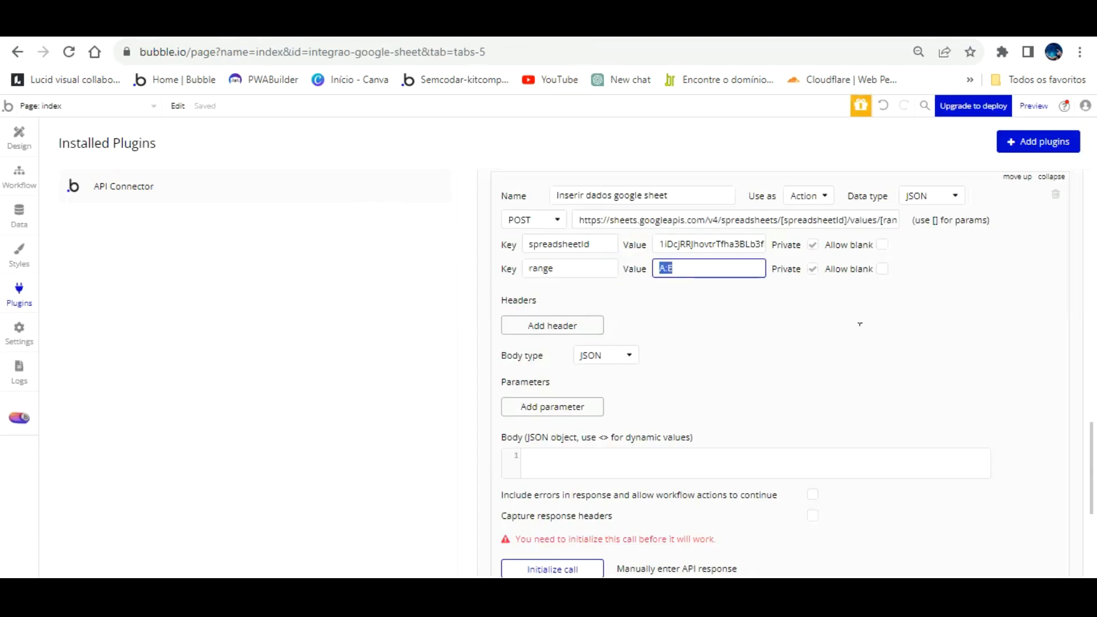
left_click(429, 27)
left_click(847, 435)
key("ctrl+v")
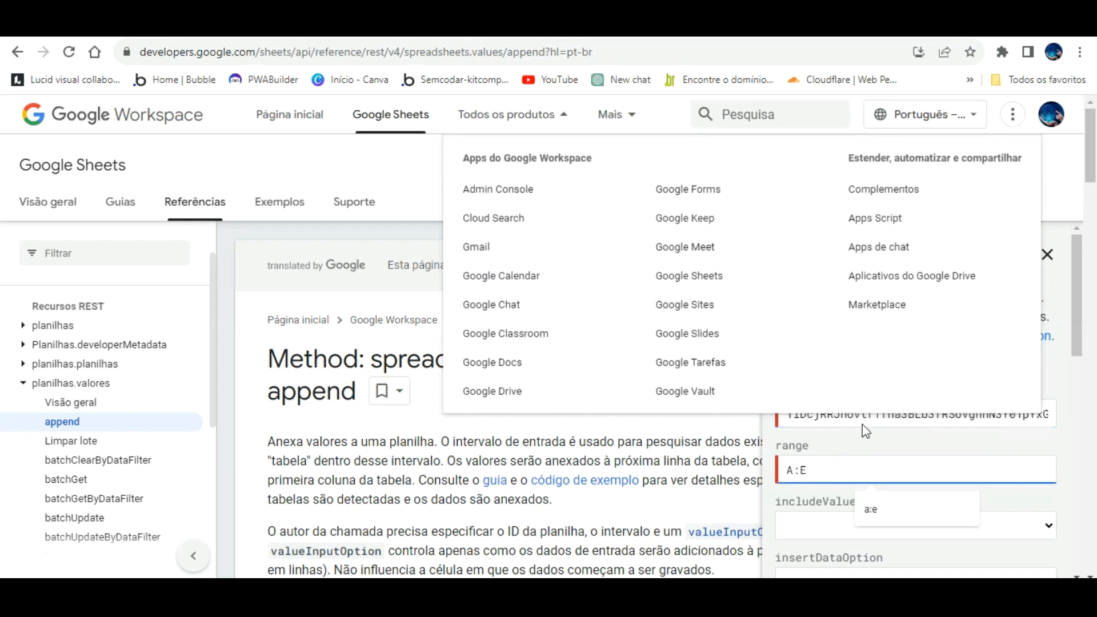
- Execute the test with the Google account, getting the 400 valueInputOption error
scroll(867, 417, "down", 3)
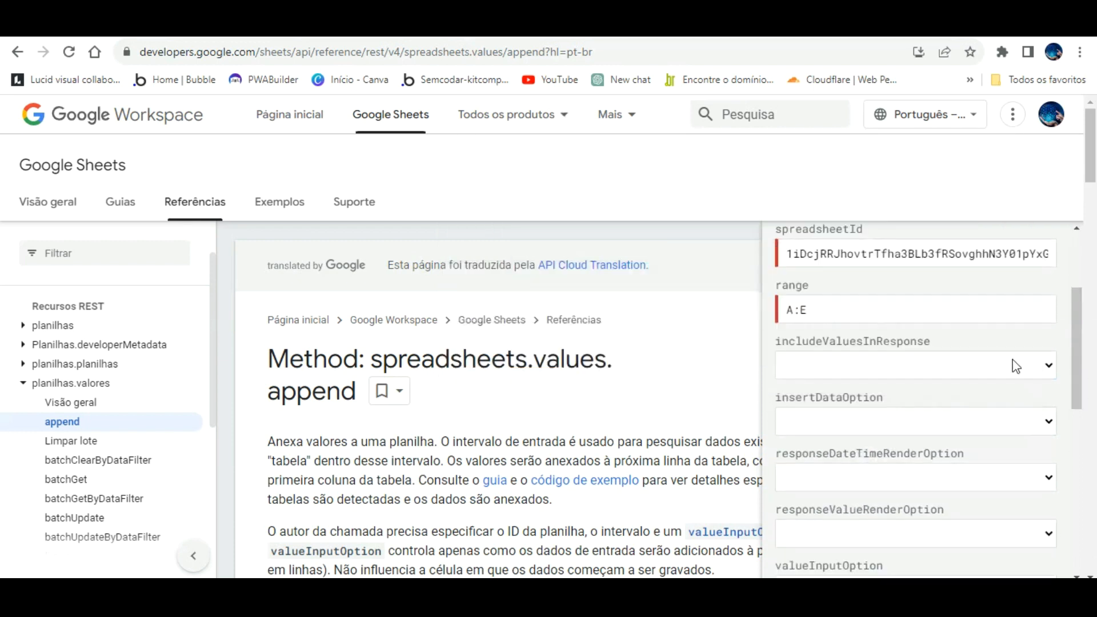
scroll(953, 444, "down", 5)
left_click(816, 502)
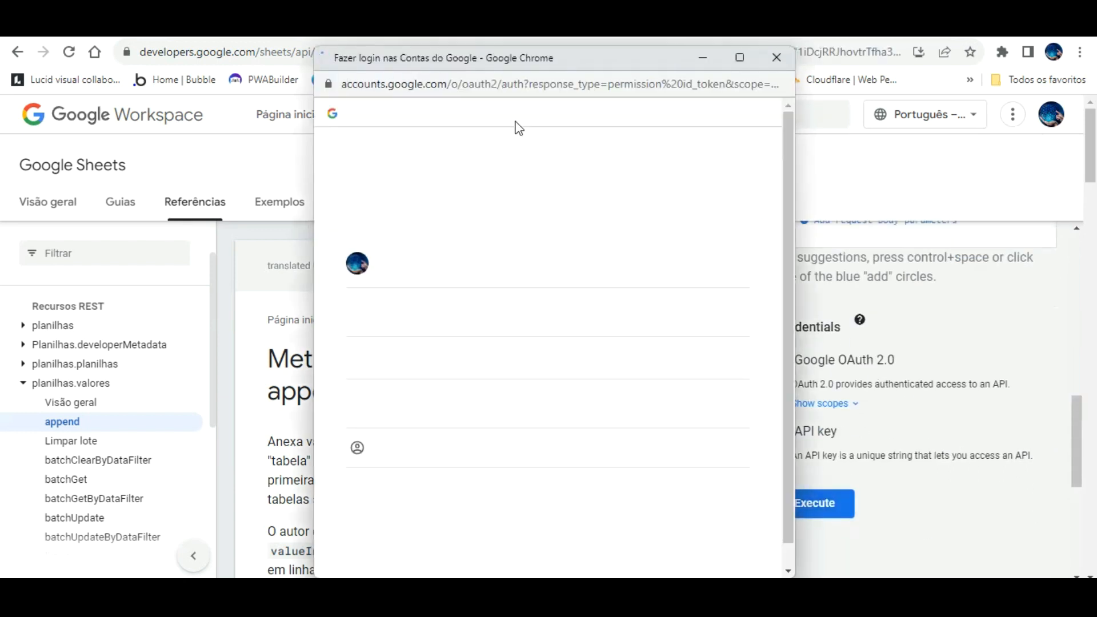
left_click(485, 245)
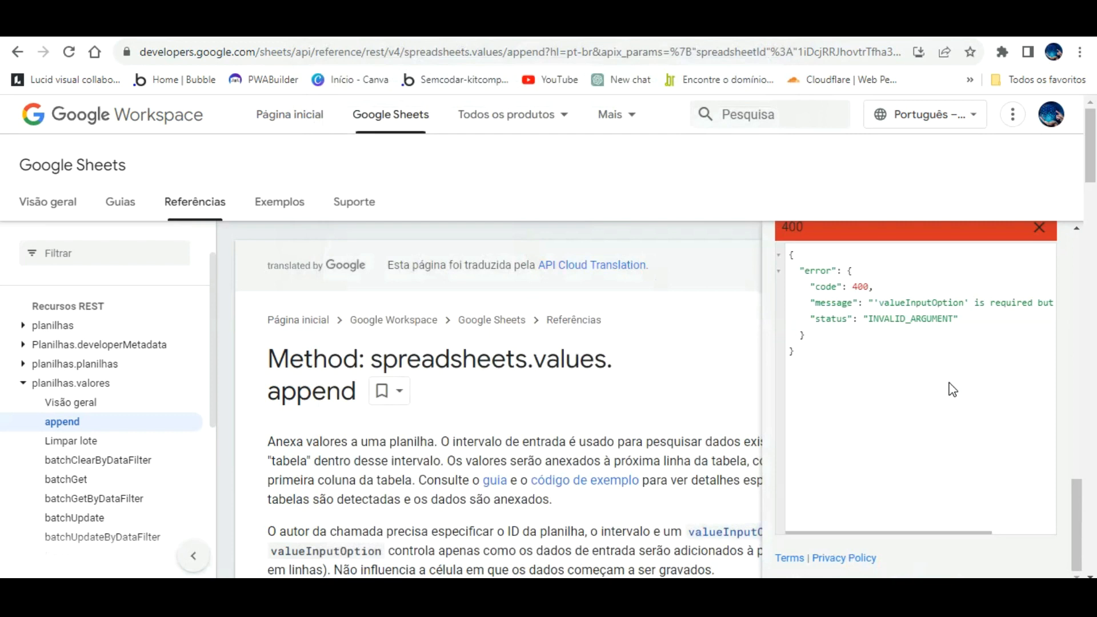
scroll(951, 387, "up", 8)
- Set valueInputOption to RAW and rerun the append test for a 200 response
scroll(951, 380, "down", 8)
scroll(940, 364, "up", 10)
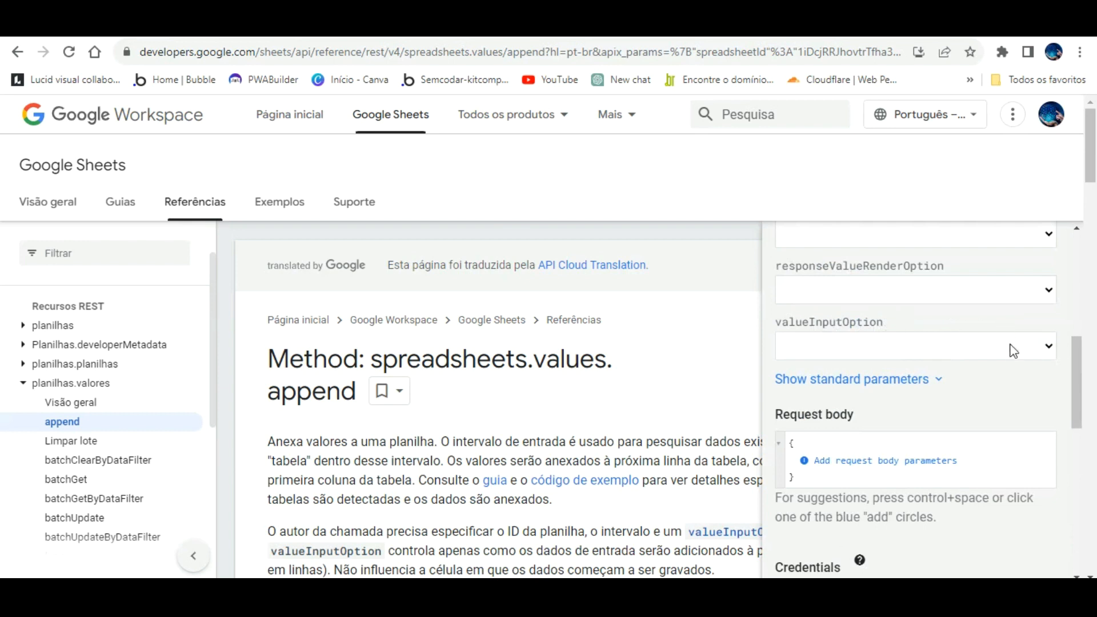
scroll(1010, 349, "up", 3)
scroll(1000, 366, "down", 8)
scroll(969, 408, "up", 4)
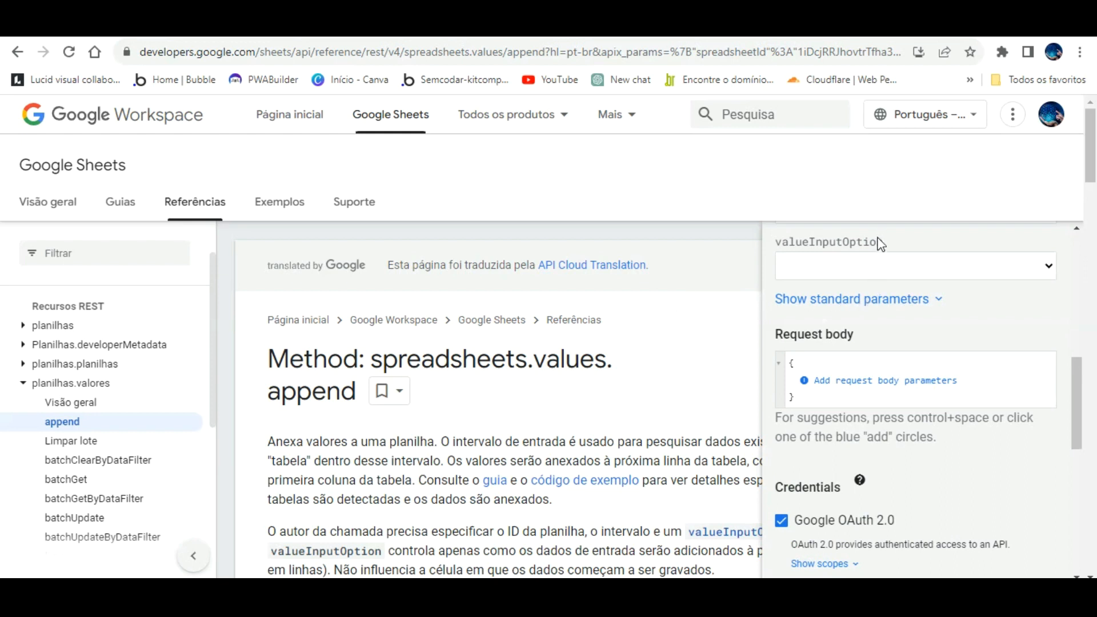
left_click(878, 260)
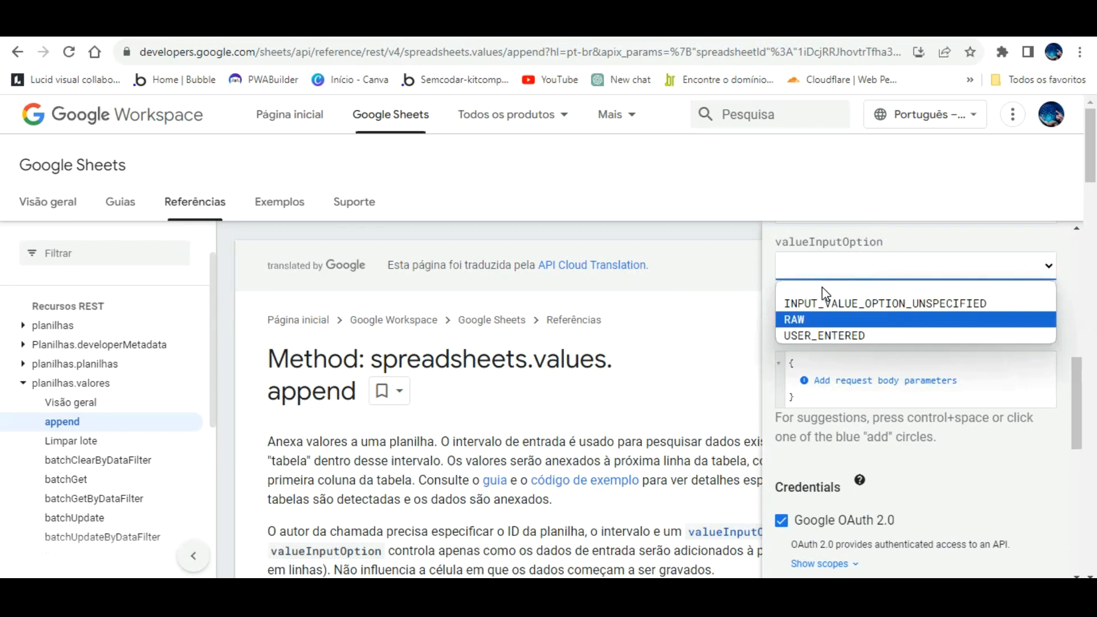
left_click(823, 321)
scroll(967, 306, "down", 4)
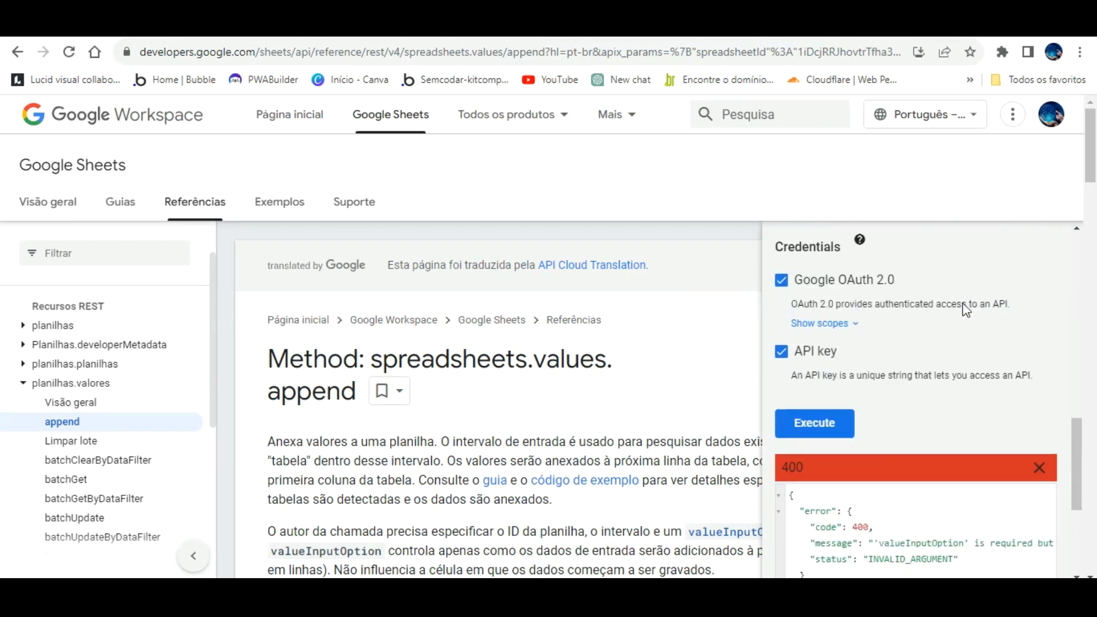
left_click(841, 423)
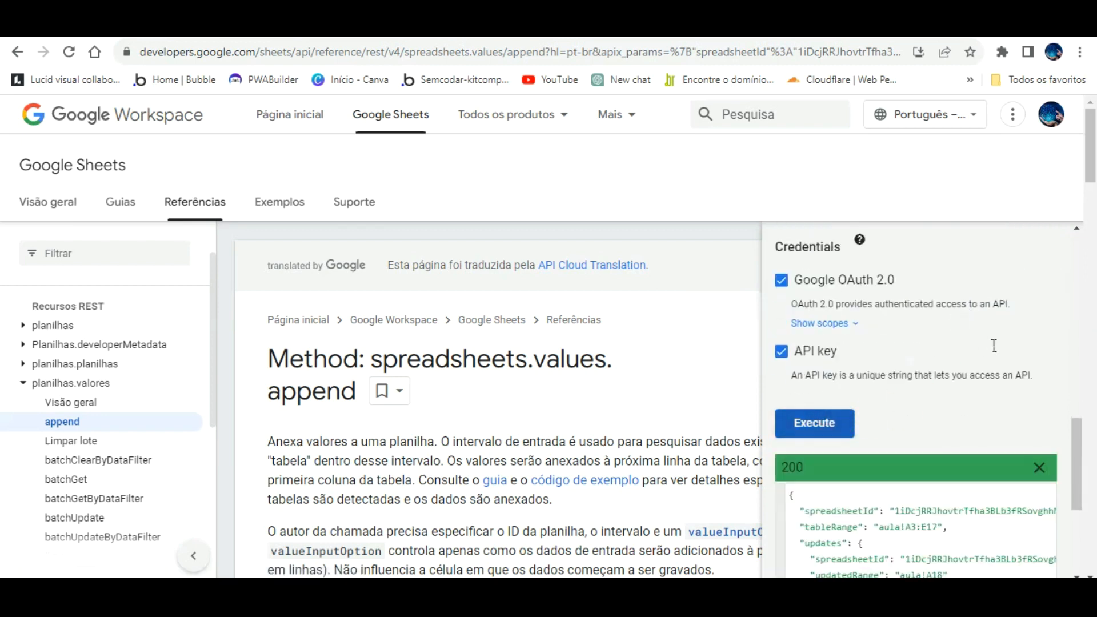
scroll(986, 406, "down", 4)
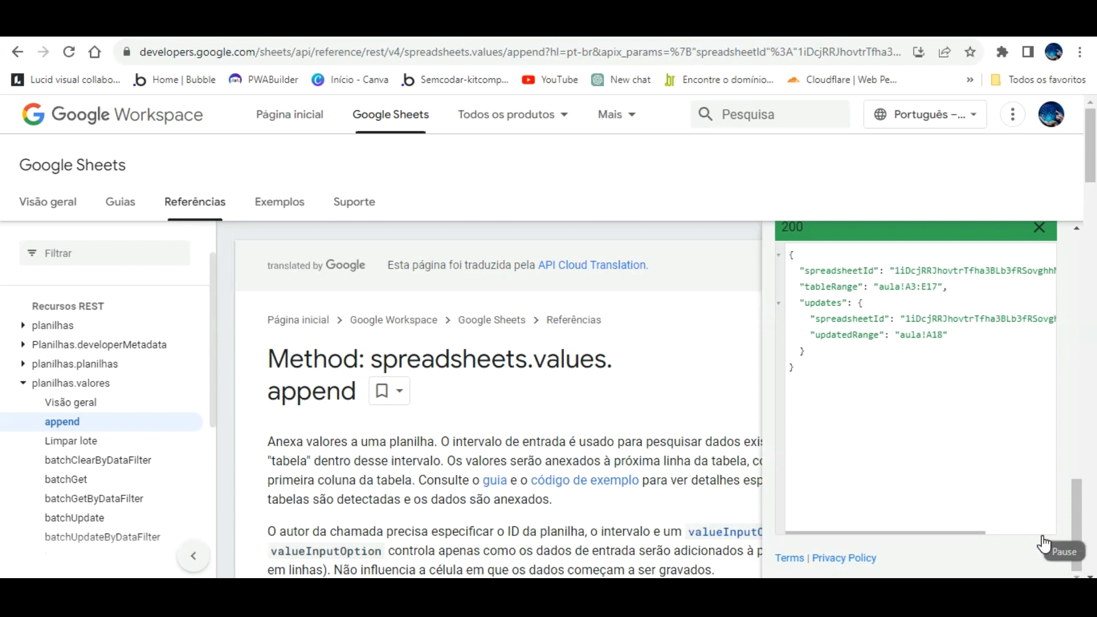
- Look over the append call's settings in Bubble, then switch to the Word JSON template
left_click(97, 24)
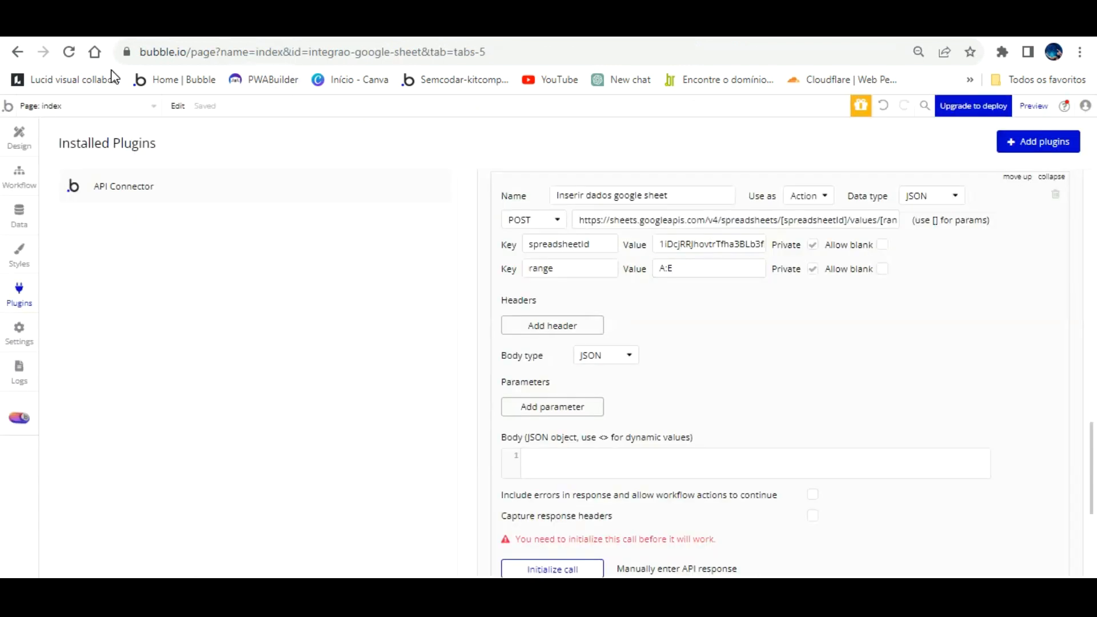
scroll(803, 318, "up", 1)
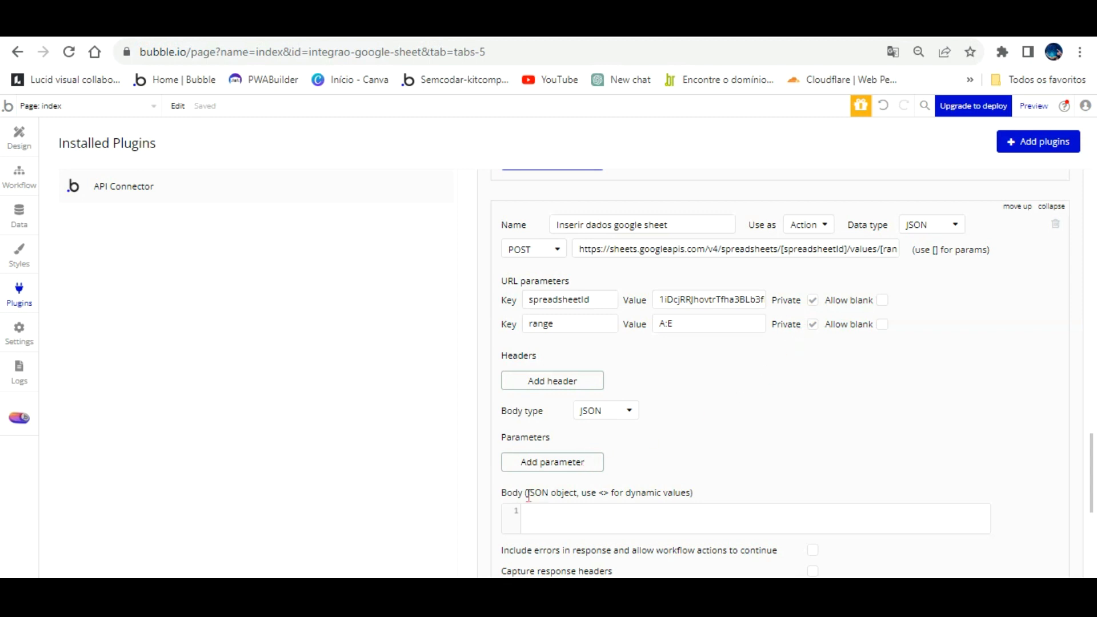
scroll(760, 407, "down", 1)
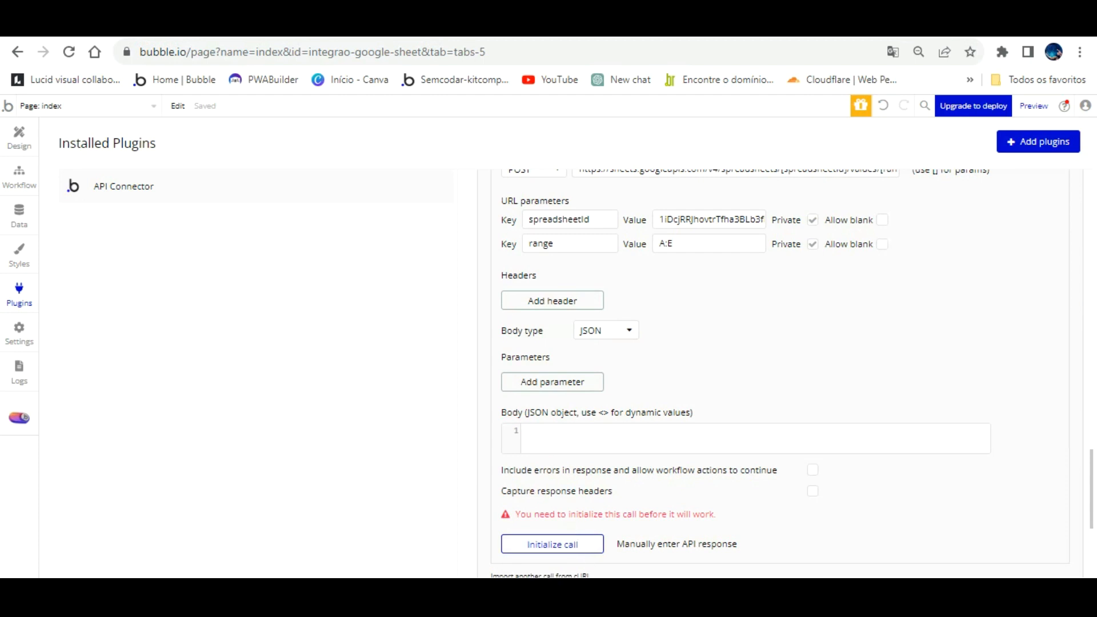
left_click(597, 592)
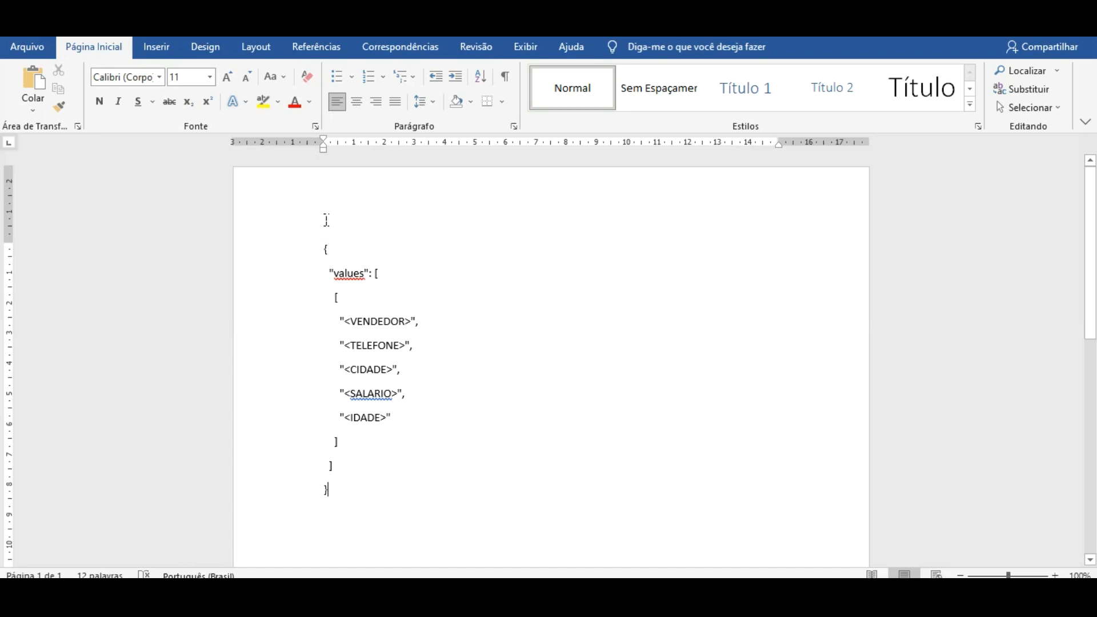
- Copy the JSON values block from Word and place the cursor in Bubble's empty Body editor
left_click_drag(327, 223, 404, 497)
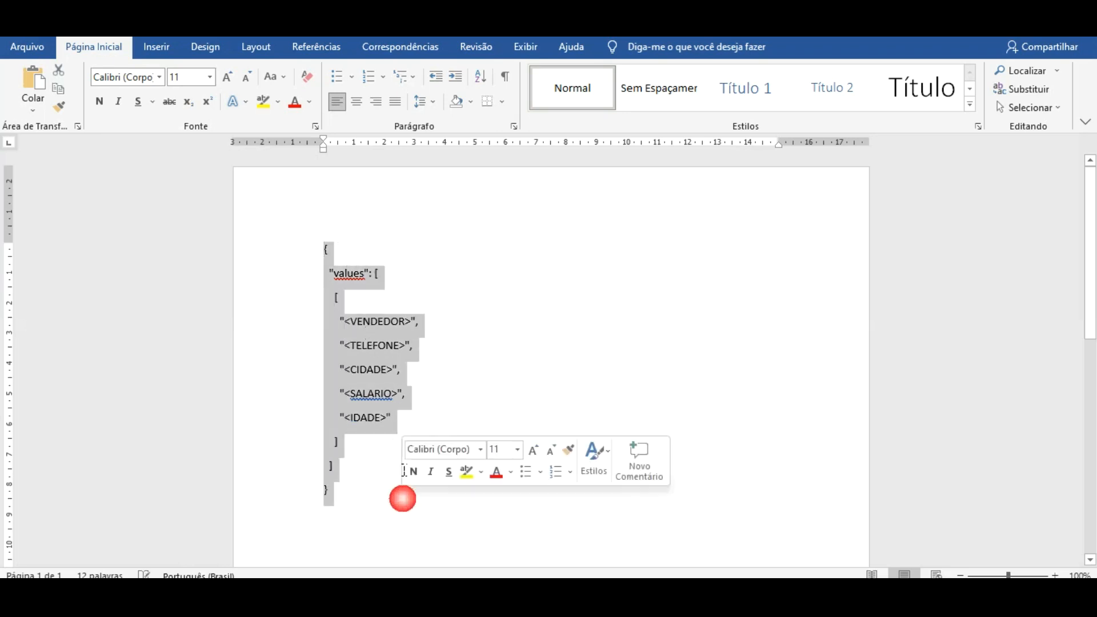
right_click(352, 301)
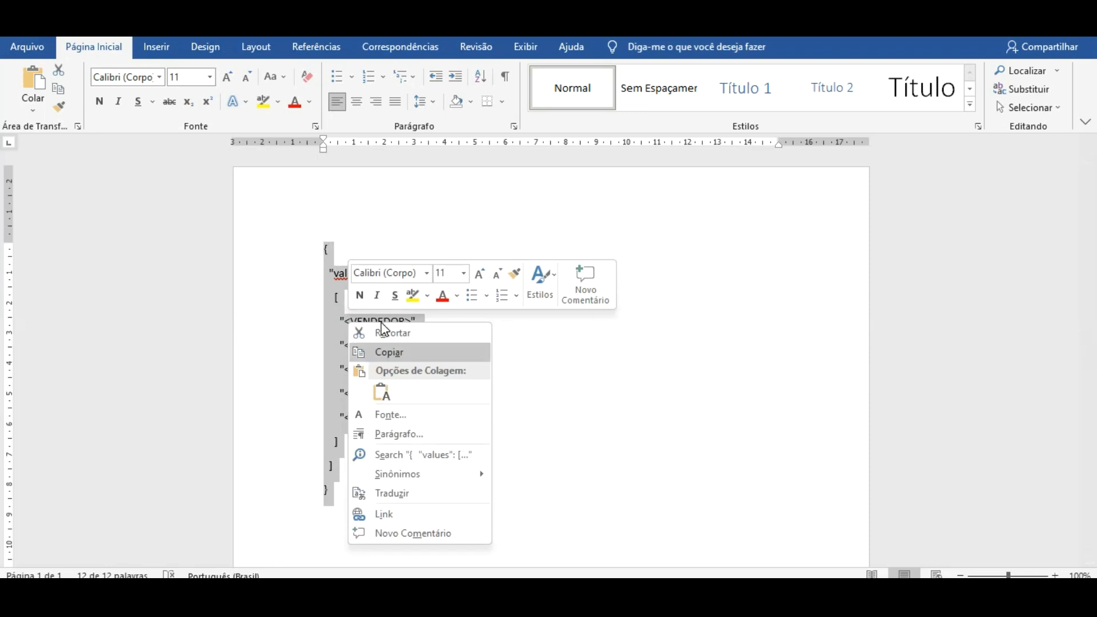
left_click(377, 353)
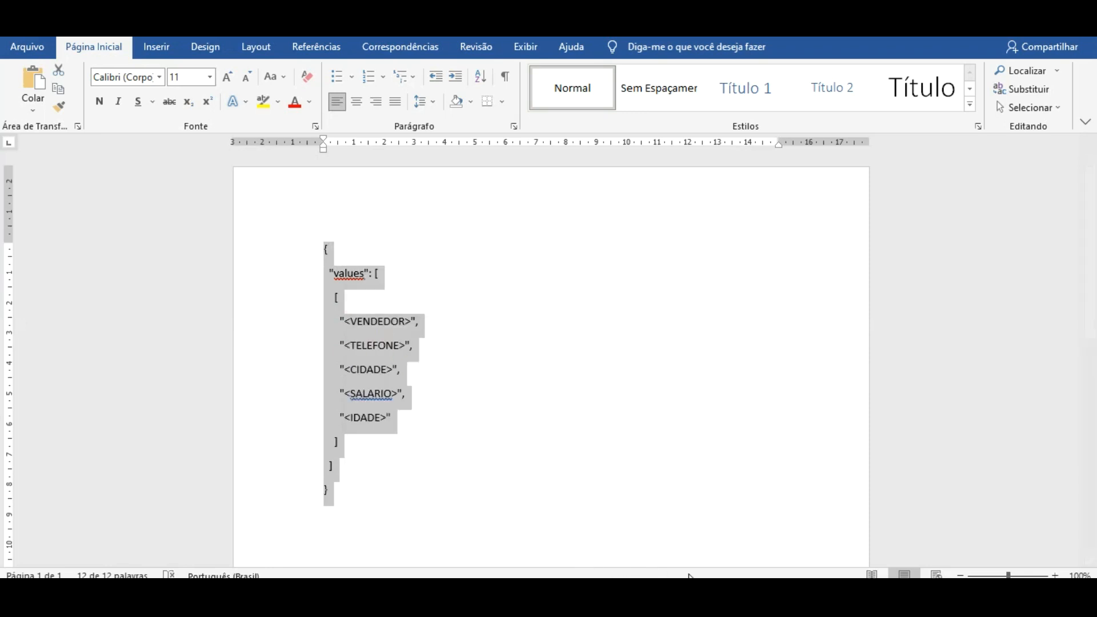
left_click(703, 591)
left_click(558, 438)
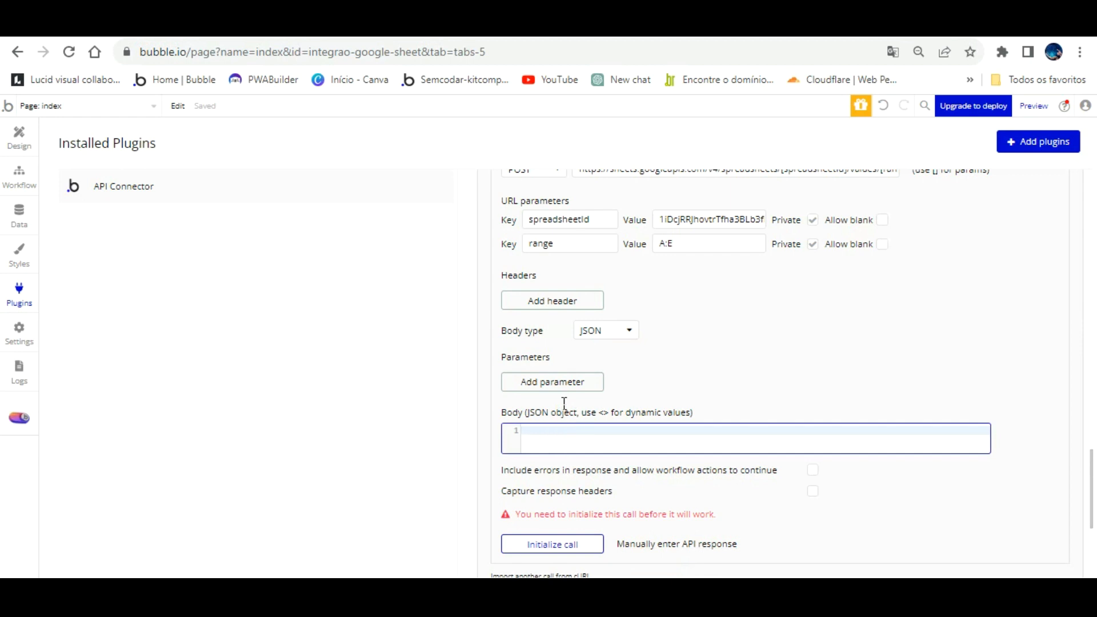
- Paste the <VENDEDOR>…<IDADE> JSON body and copy the valueInputOption name from the docs
key("ctrl+v")
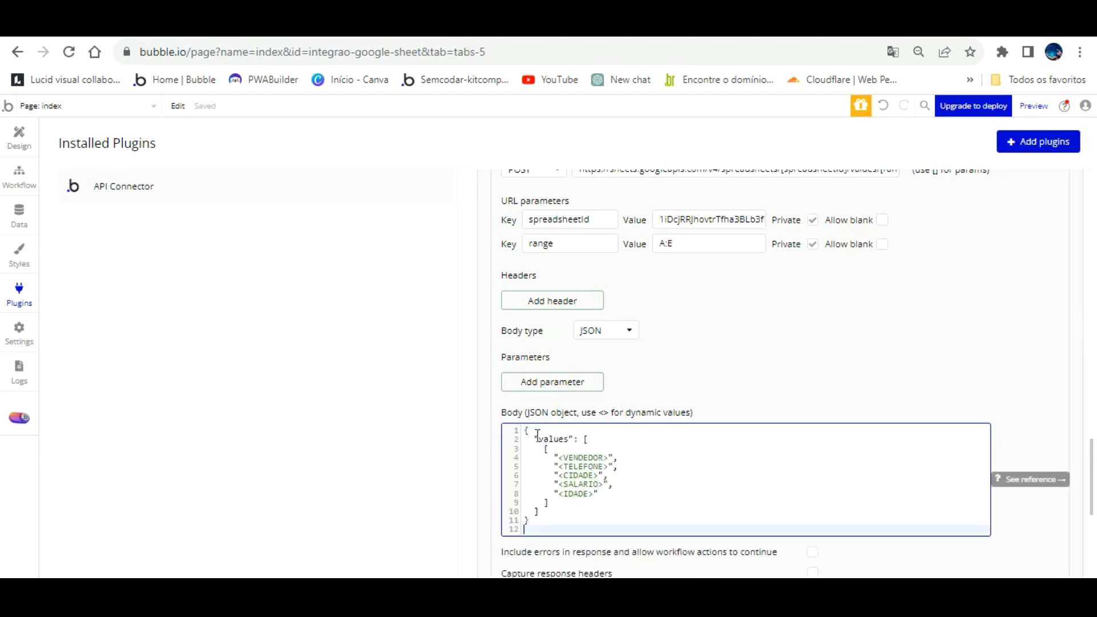
left_click(692, 357)
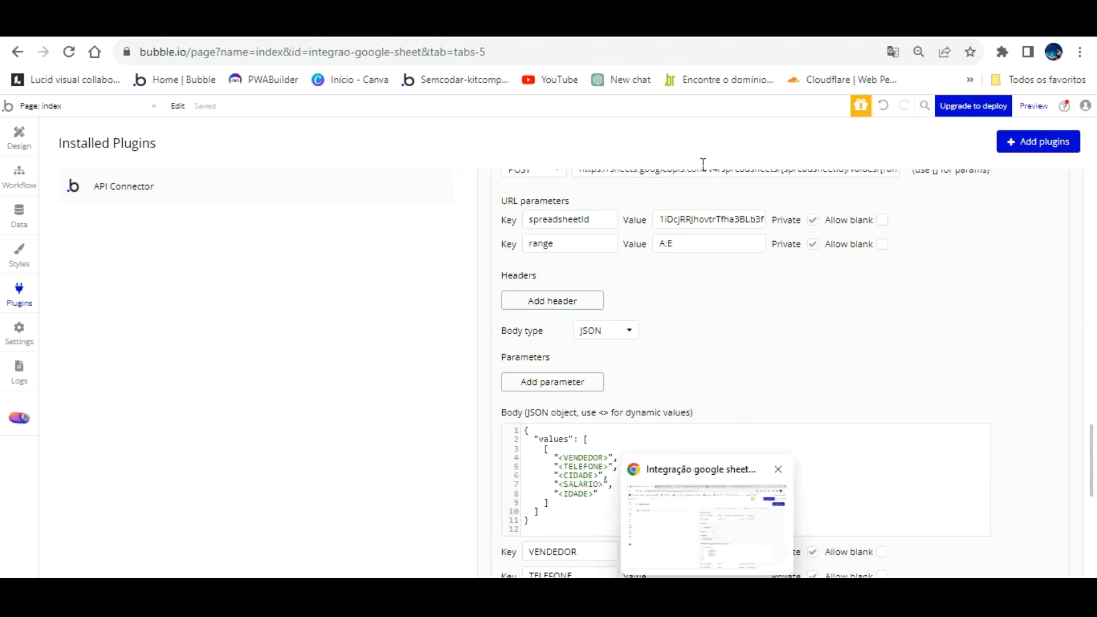
left_click(467, 31)
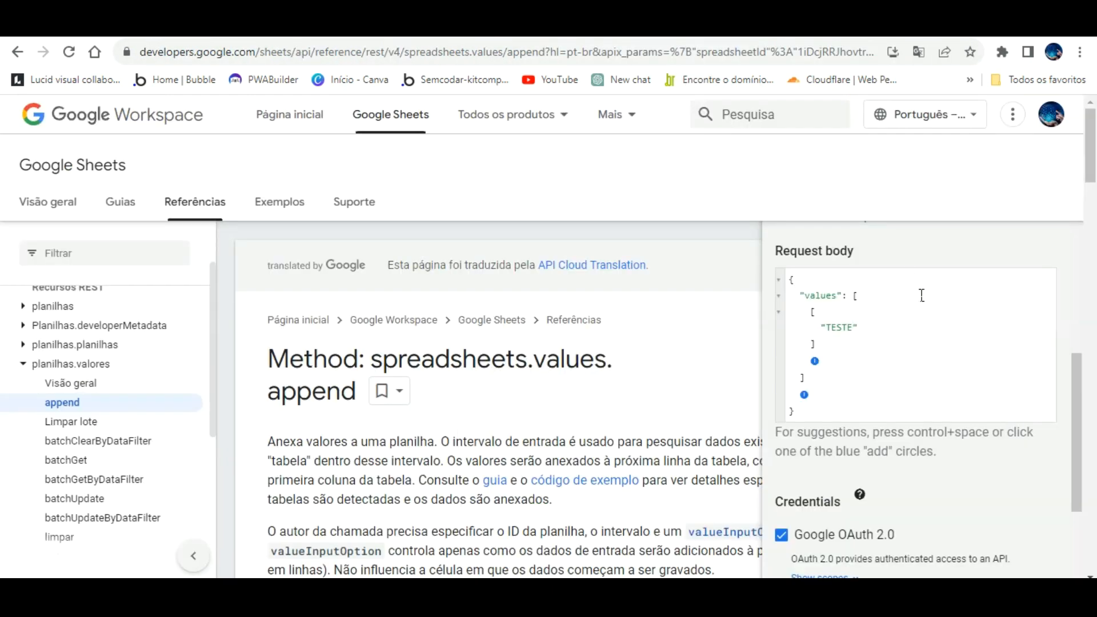
scroll(922, 297, "up", 2)
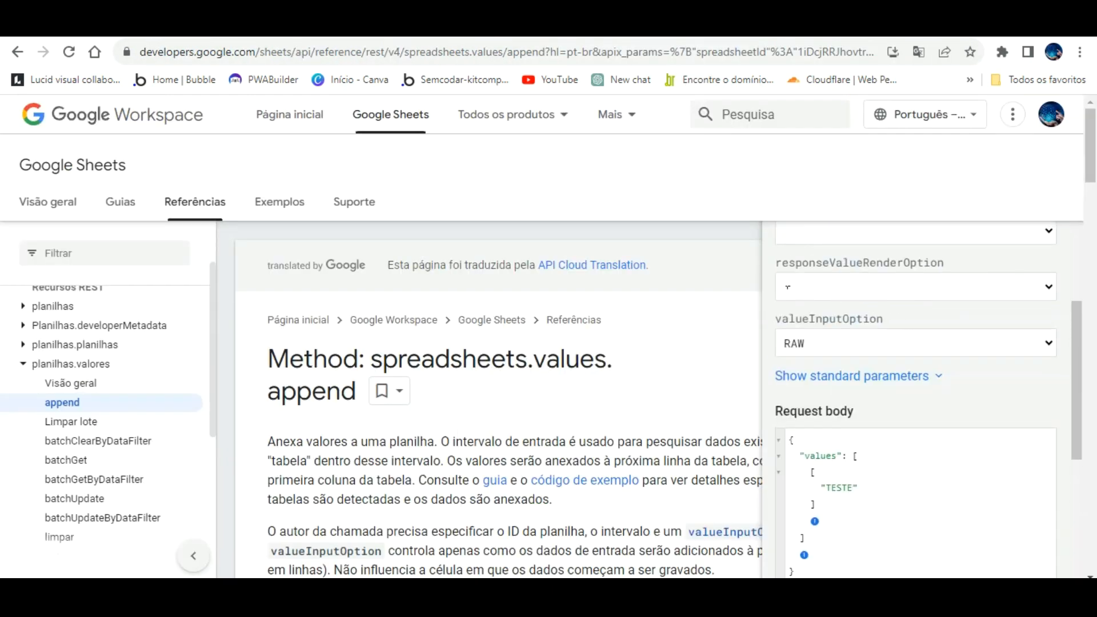
left_click_drag(776, 319, 908, 291)
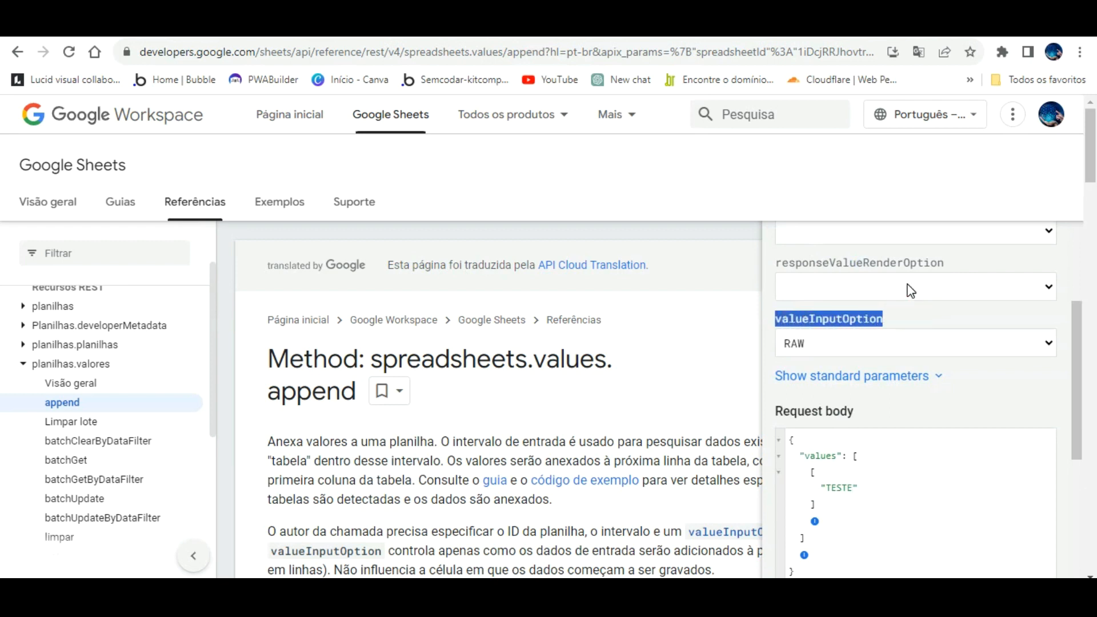
left_click(195, 31)
- Add a valueInputOption parameter with value RAW, sent as a query string
left_click(566, 380)
key("ctrl+v")
left_click(679, 375)
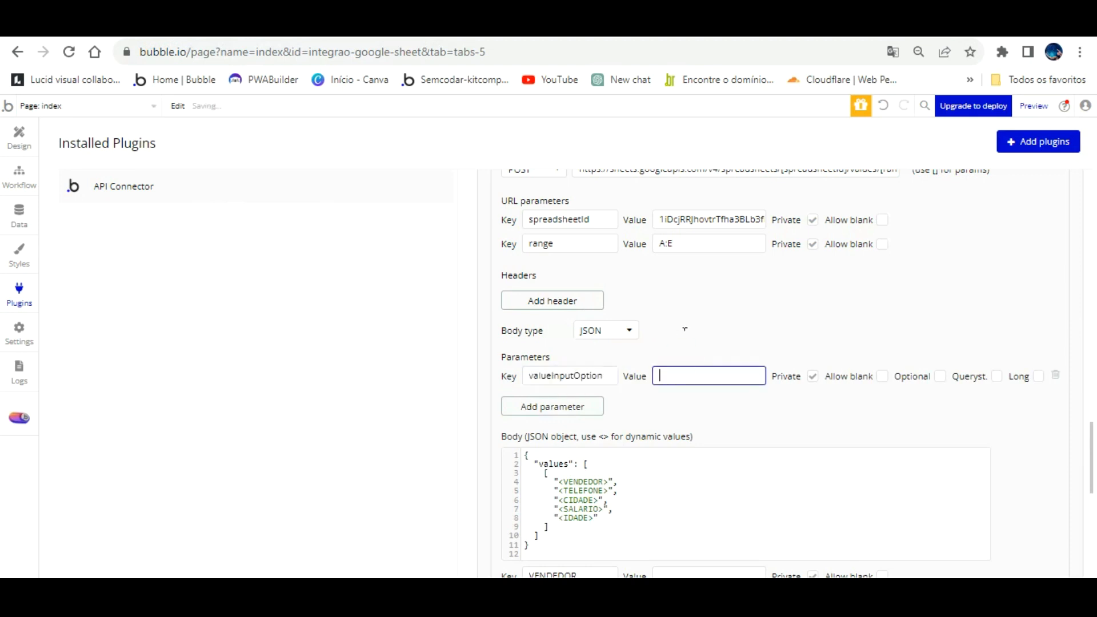
type("RAW")
left_click(740, 312)
left_click(412, 26)
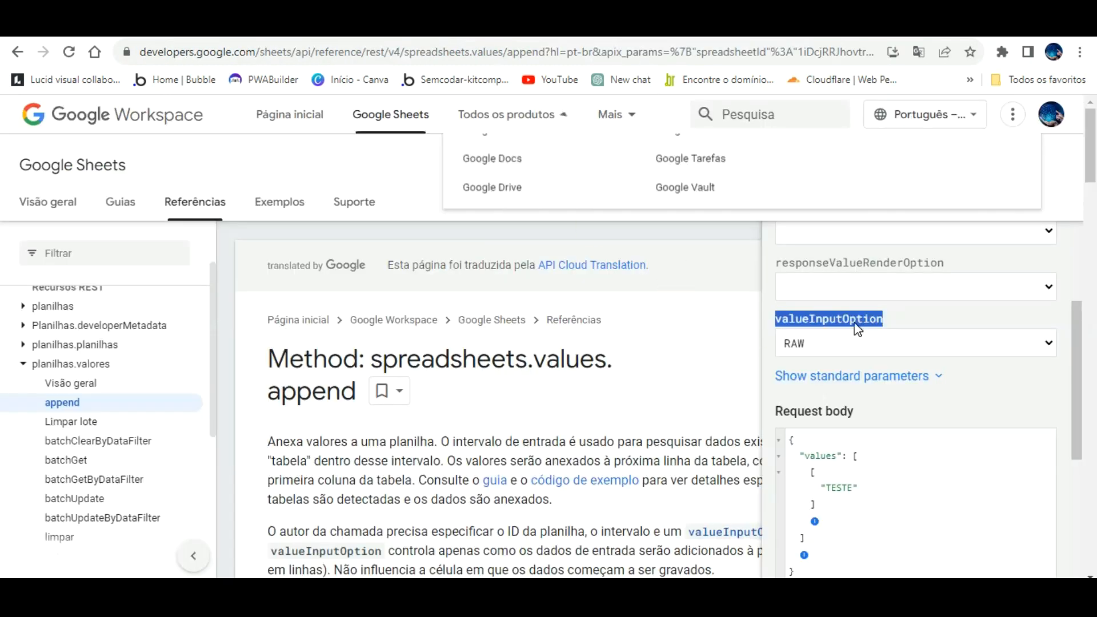
left_click(219, 26)
left_click(997, 375)
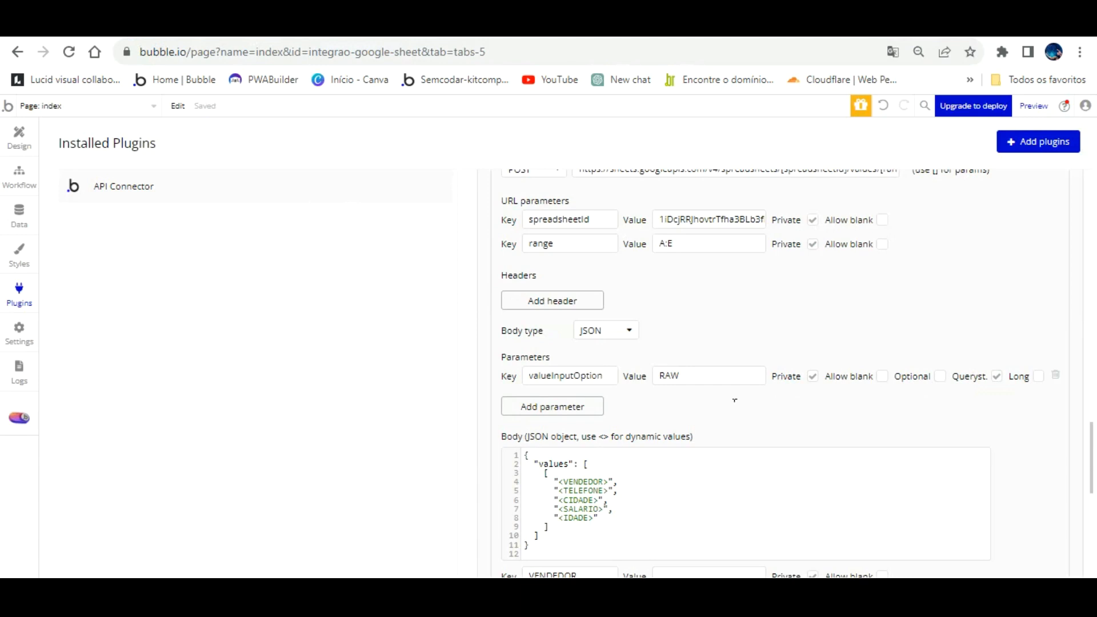
scroll(735, 400, "down", 3)
scroll(651, 444, "down", 2)
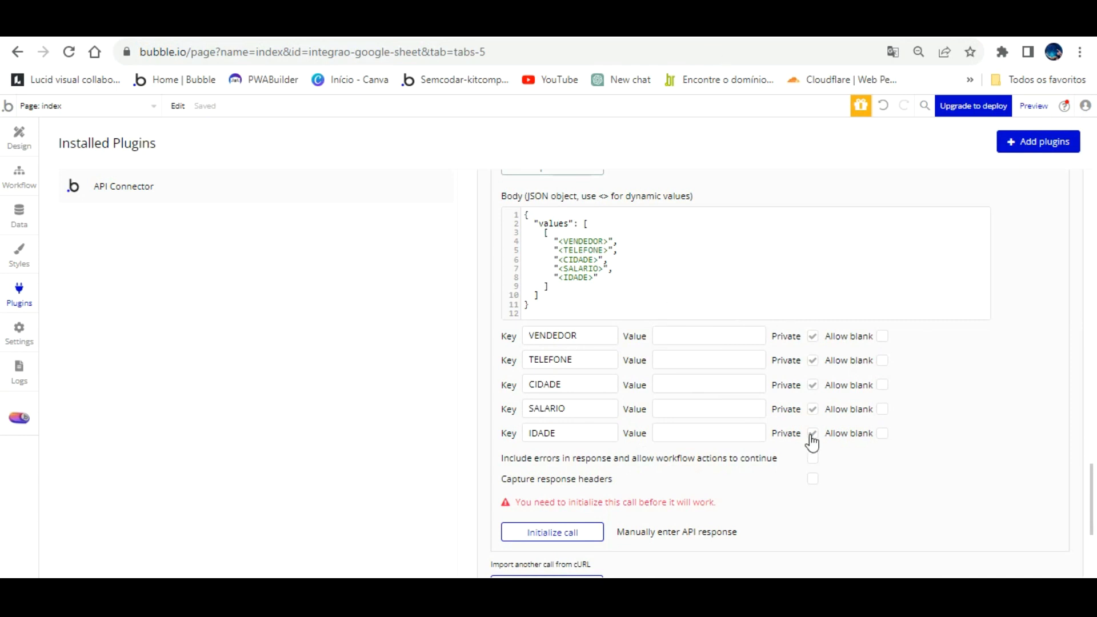
- Untick Private on the IDADE, CIDADE, TELEFONE and VENDEDOR keys, initialize, and save the returned values
left_click_drag(810, 434, 813, 409)
left_click(813, 385)
left_click(813, 360)
left_click(813, 336)
left_click(813, 335)
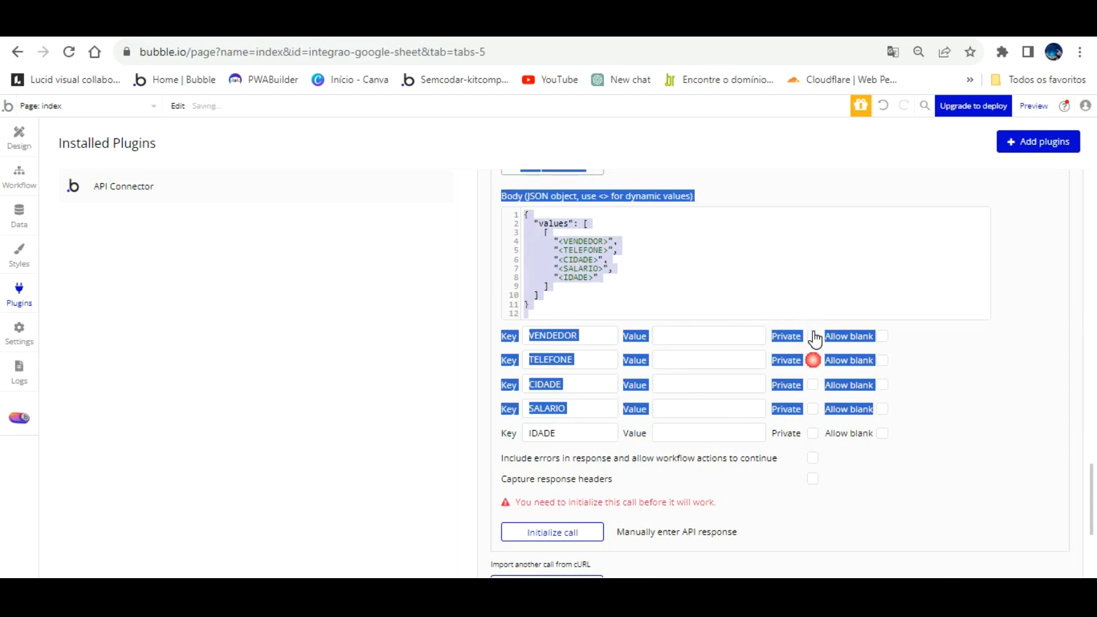
left_click(950, 376)
left_click(550, 530)
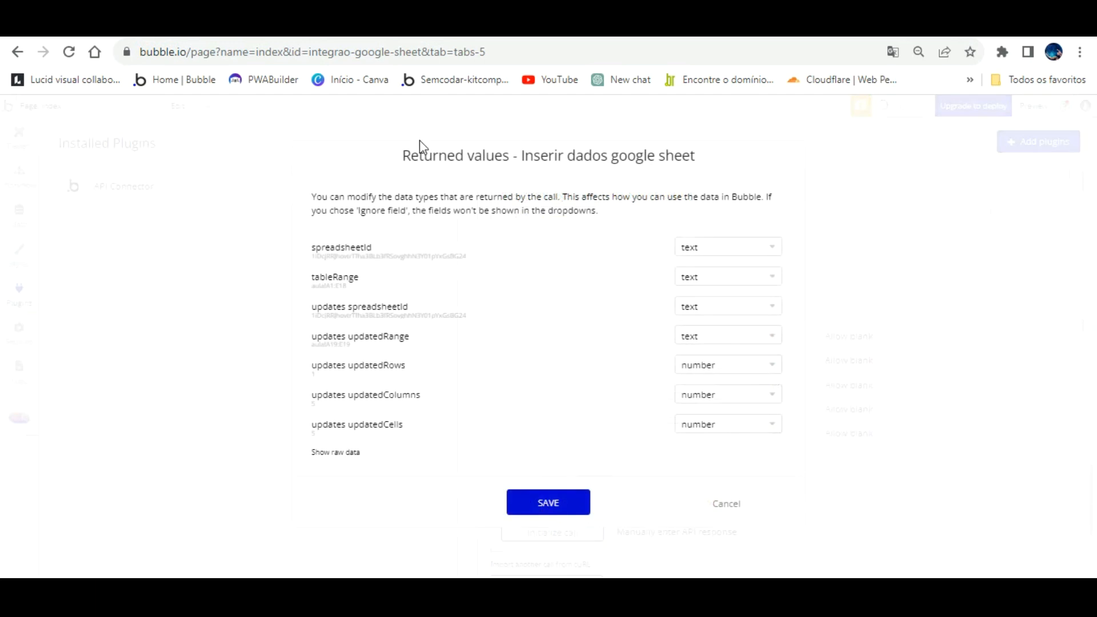
left_click(537, 496)
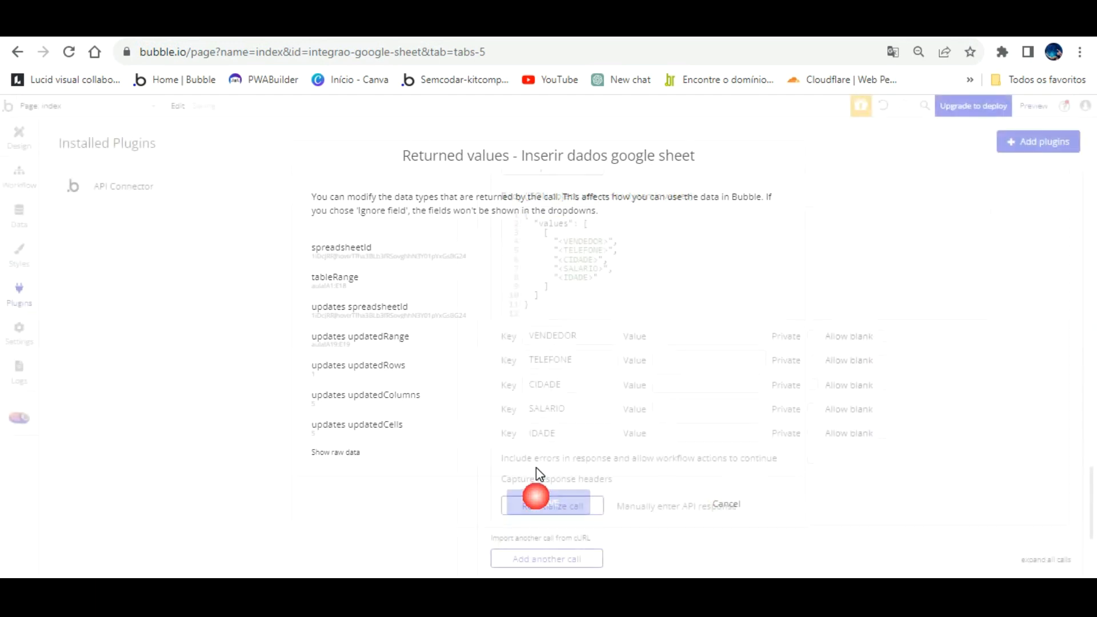
- Delete the null test entries in A18:E19 of the aula sheet, then return to Bubble
left_click(280, 24)
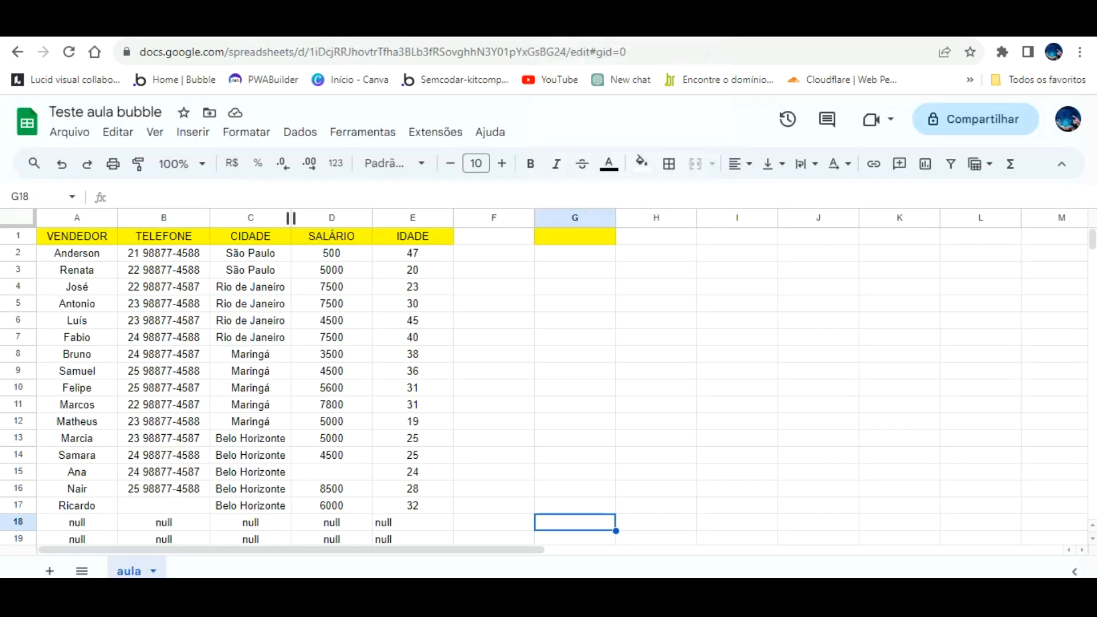
scroll(419, 378, "down", 1)
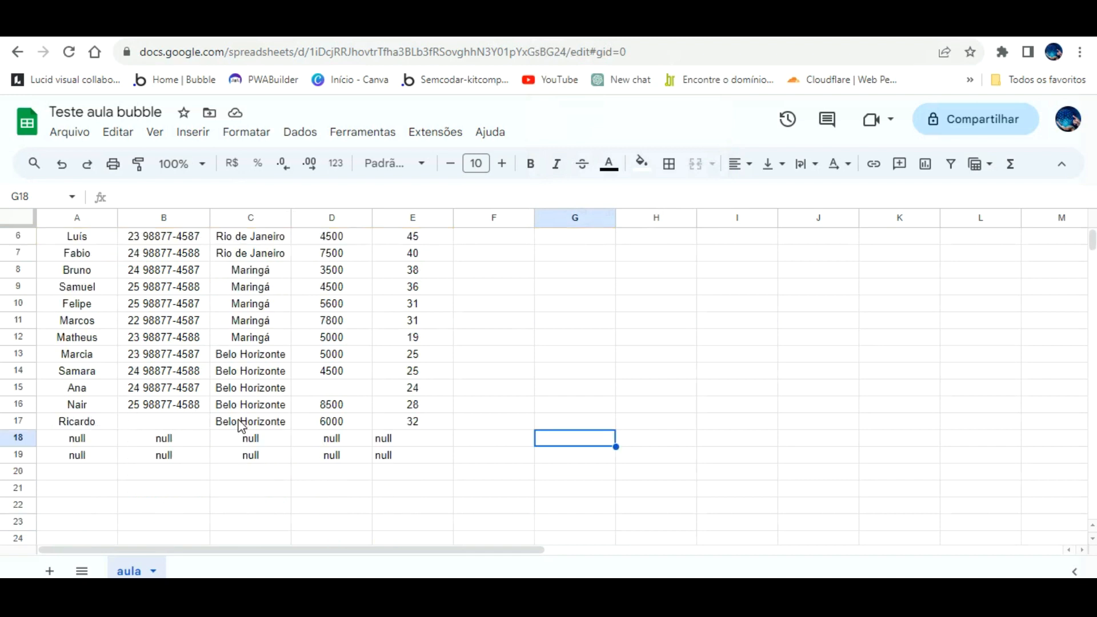
left_click_drag(88, 438, 399, 426)
key("Delete")
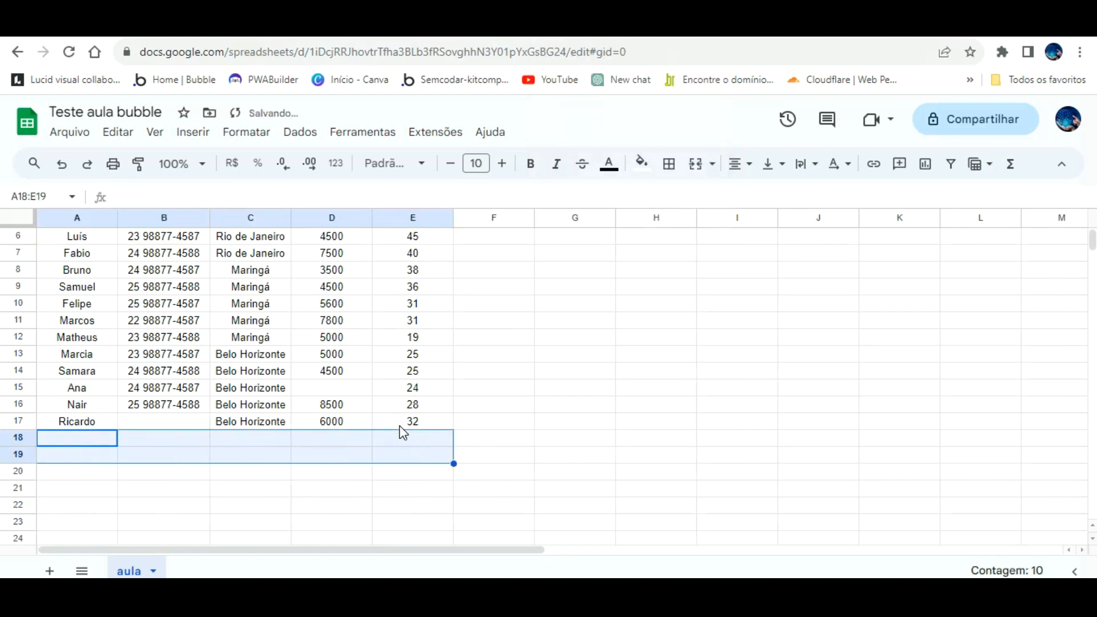
key("ctrl+Tab")
- Enter test values TESTE, a phone number, BELO HORIZONTE, 2000 and 18, then reinitialize and save returned types
left_click(683, 335)
type("TESTE")
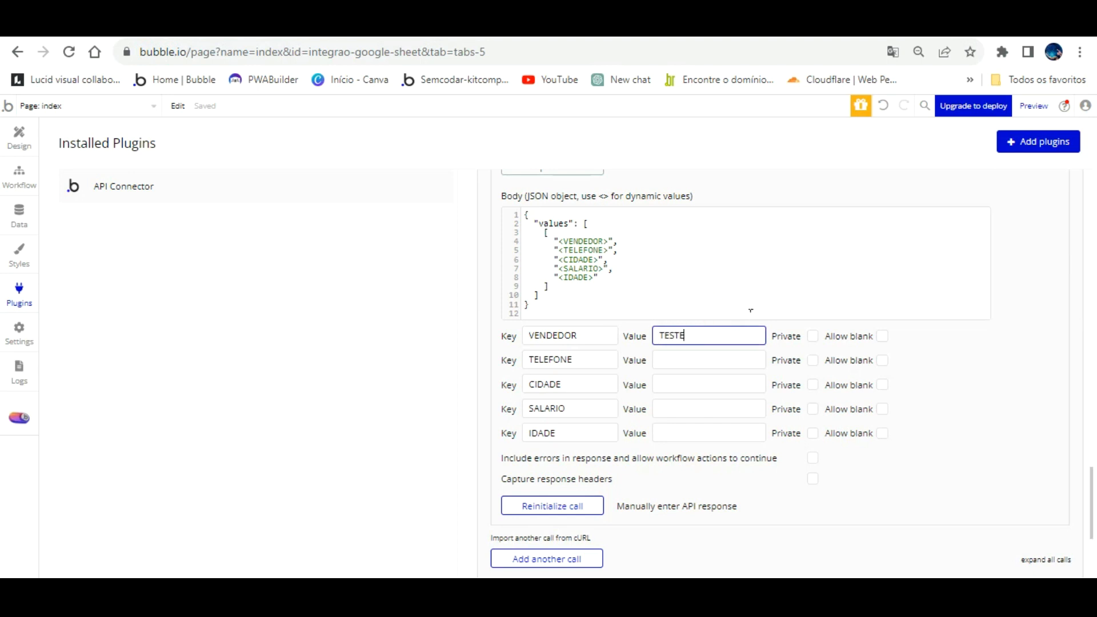
left_click(739, 354)
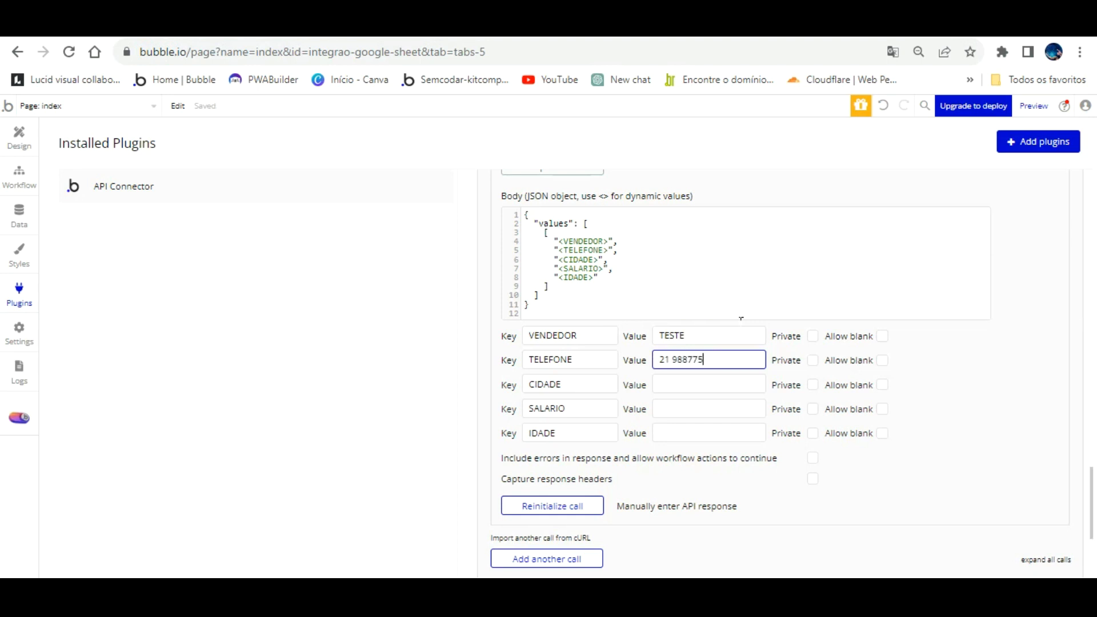
key("Tab")
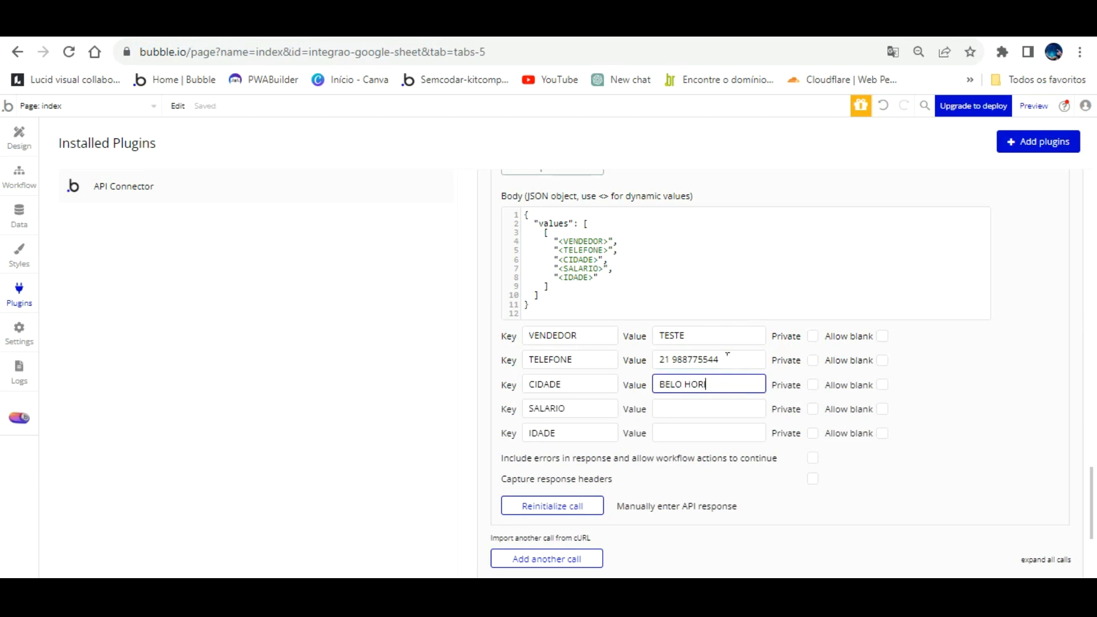
left_click(715, 407)
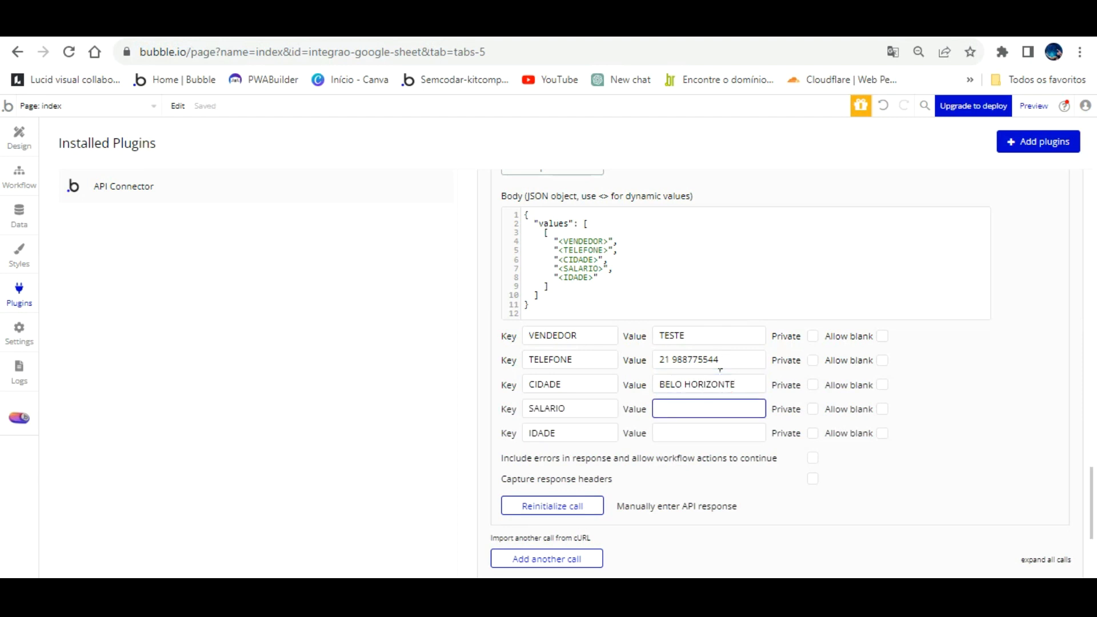
key("Tab")
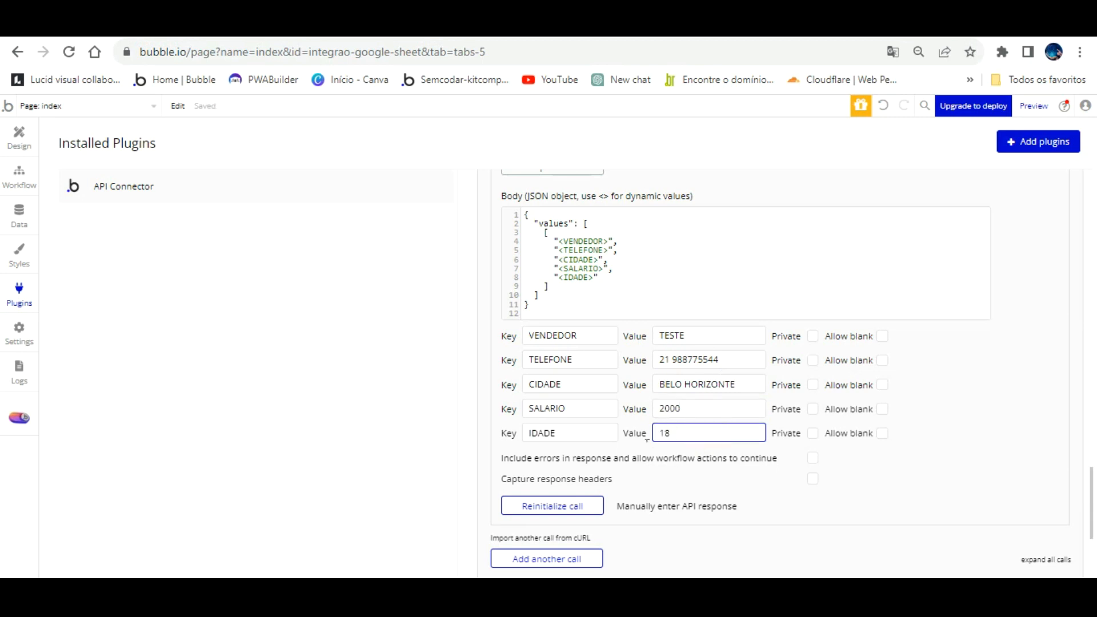
left_click(576, 498)
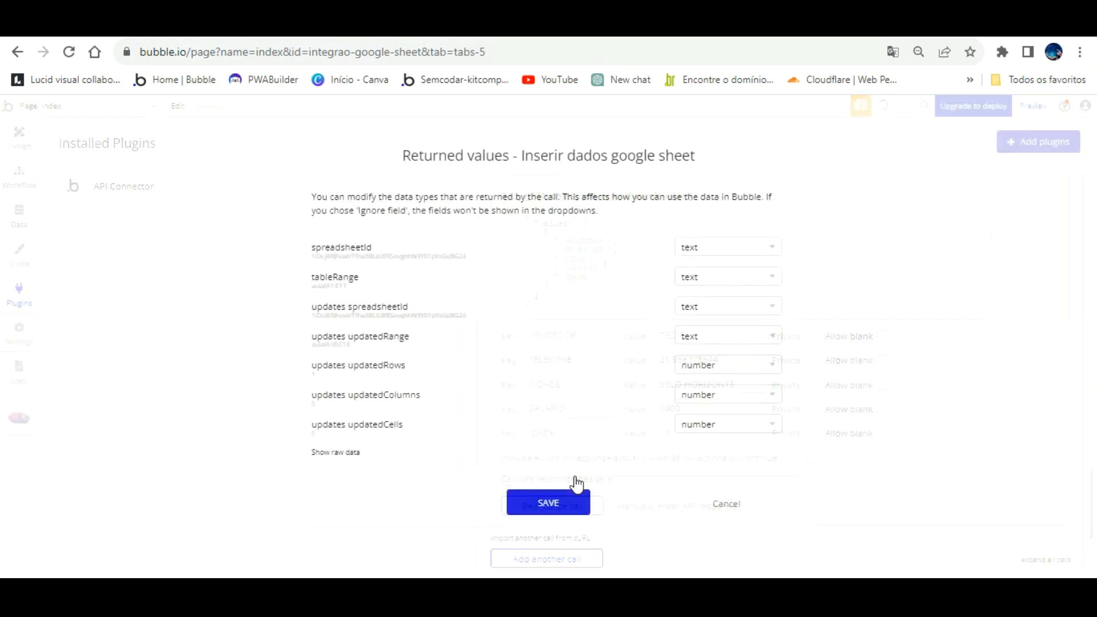
left_click(554, 498)
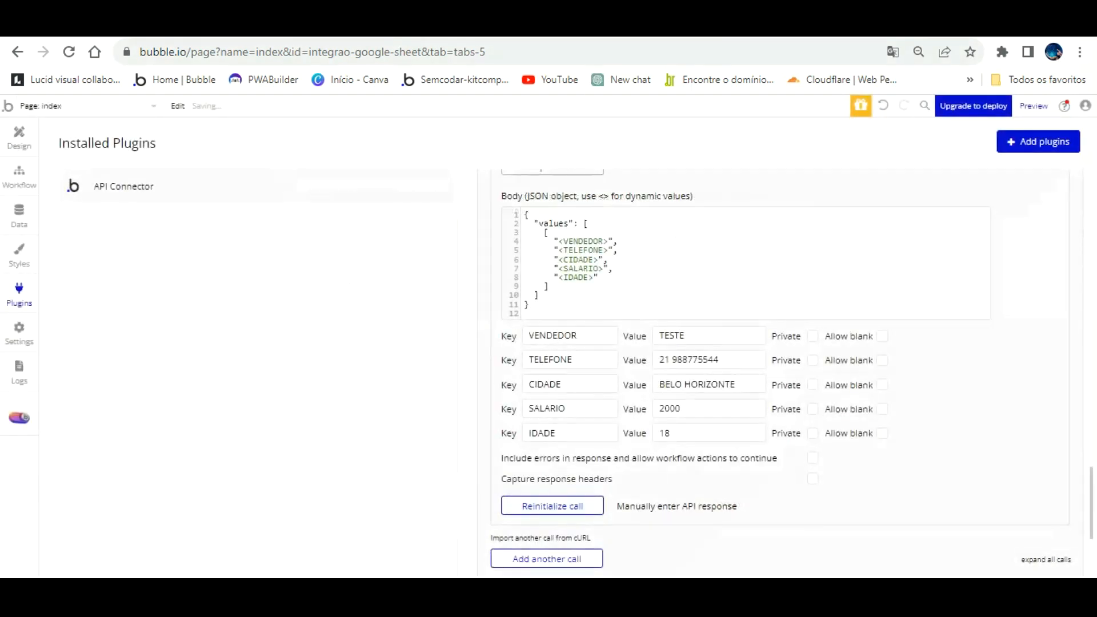
left_click(594, 28)
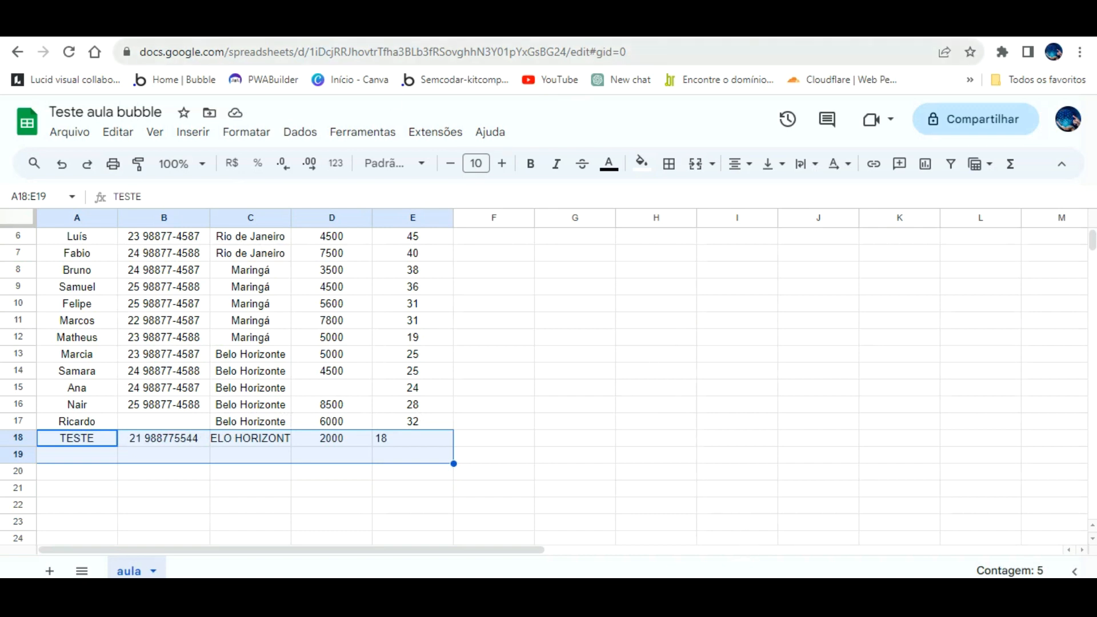
left_click(206, 27)
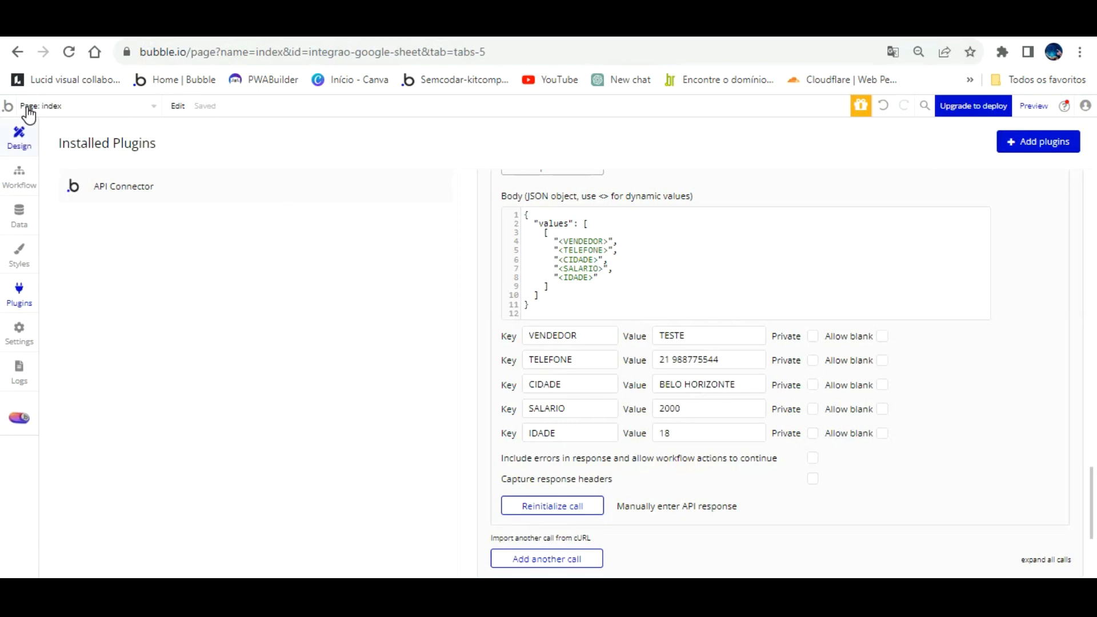
- Set the index page's layout height to 1500
left_click(18, 137)
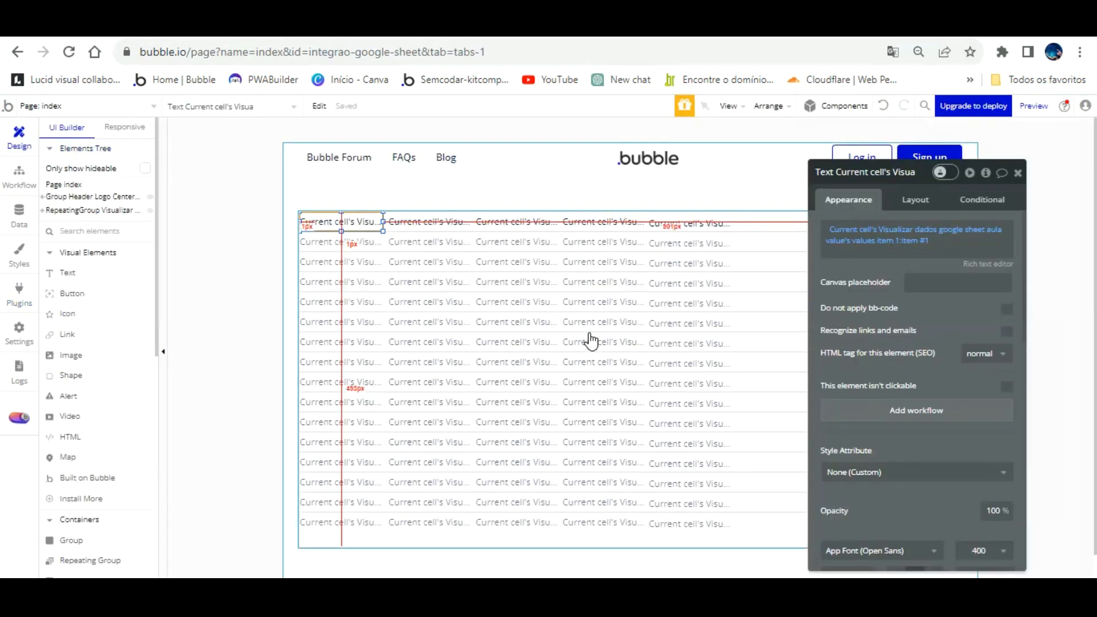
scroll(592, 341, "down", 1)
left_click(686, 484)
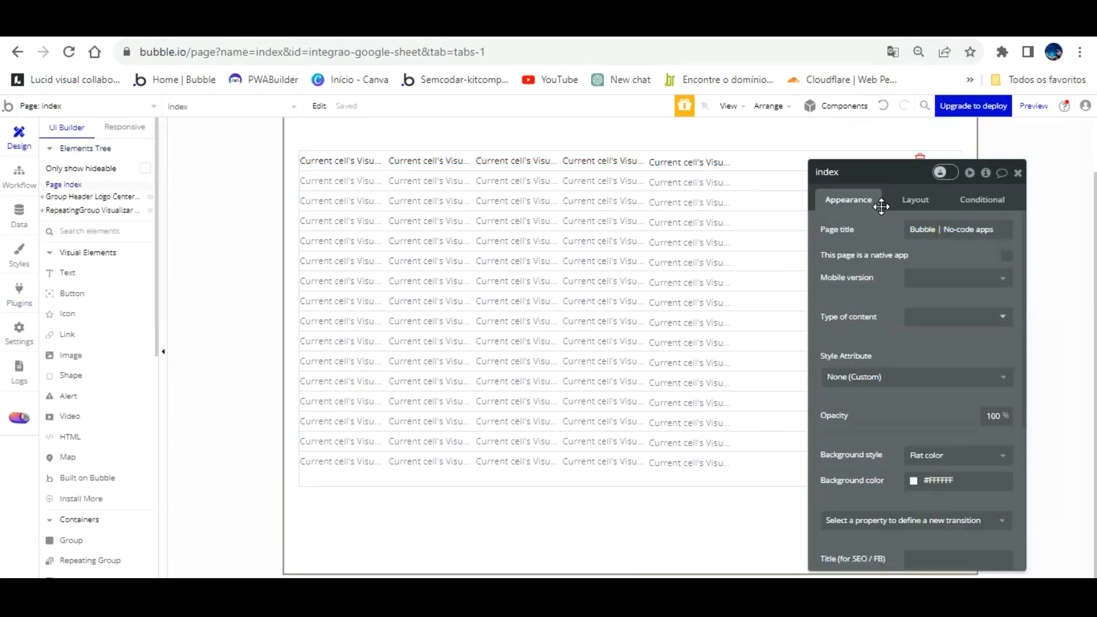
left_click(916, 199)
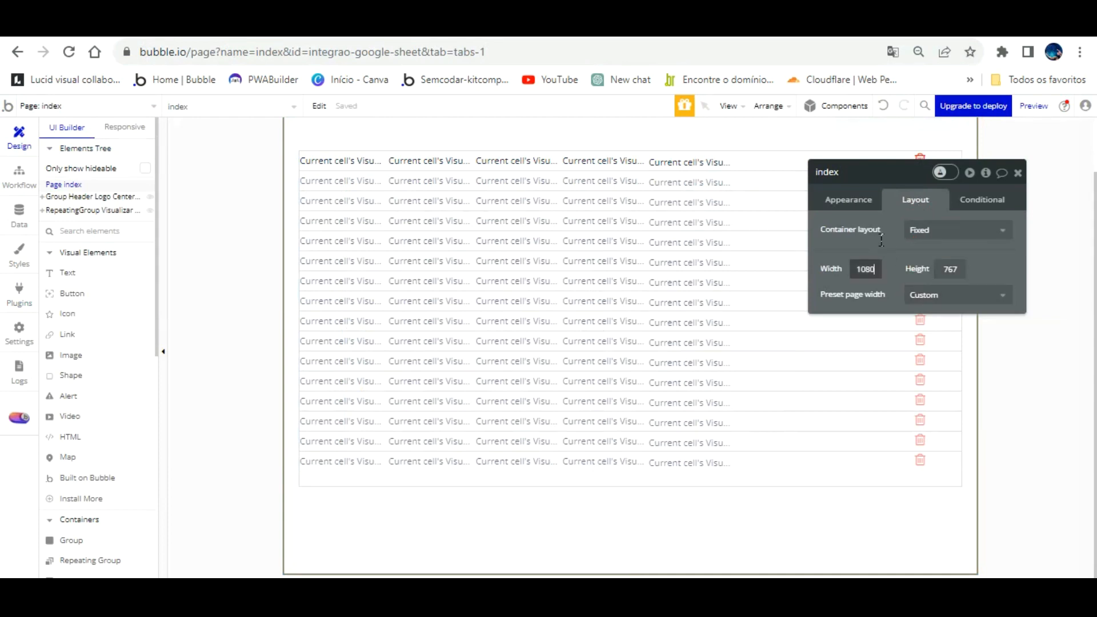
key("Tab")
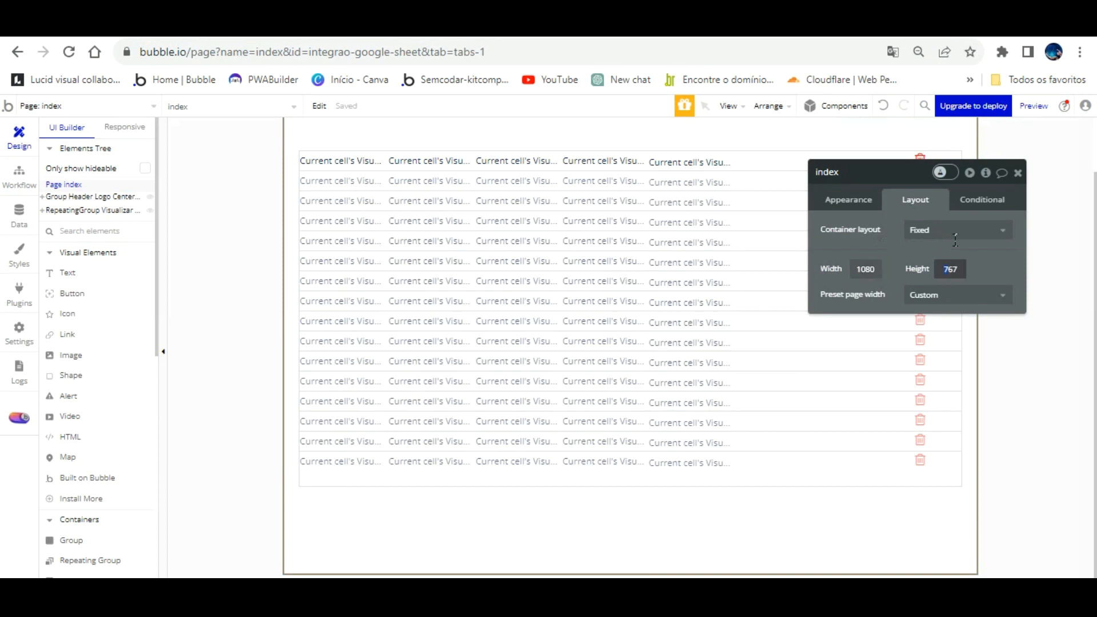
type("1500")
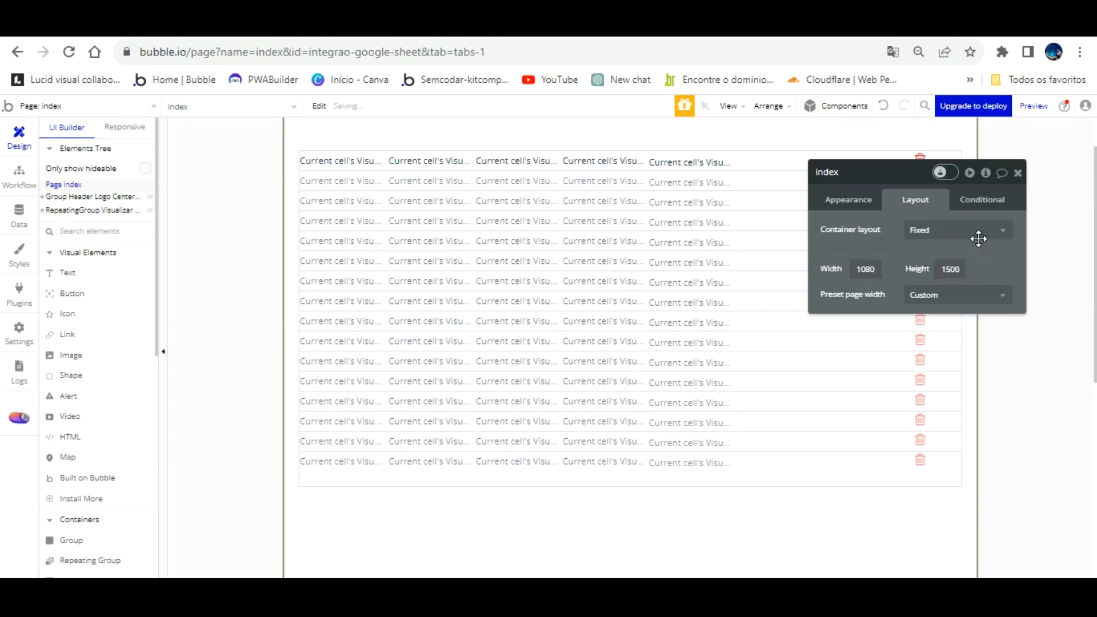
- Drag the repeating group further down the page, to around Y 300
scroll(682, 309, "down", 2)
scroll(682, 309, "up", 5)
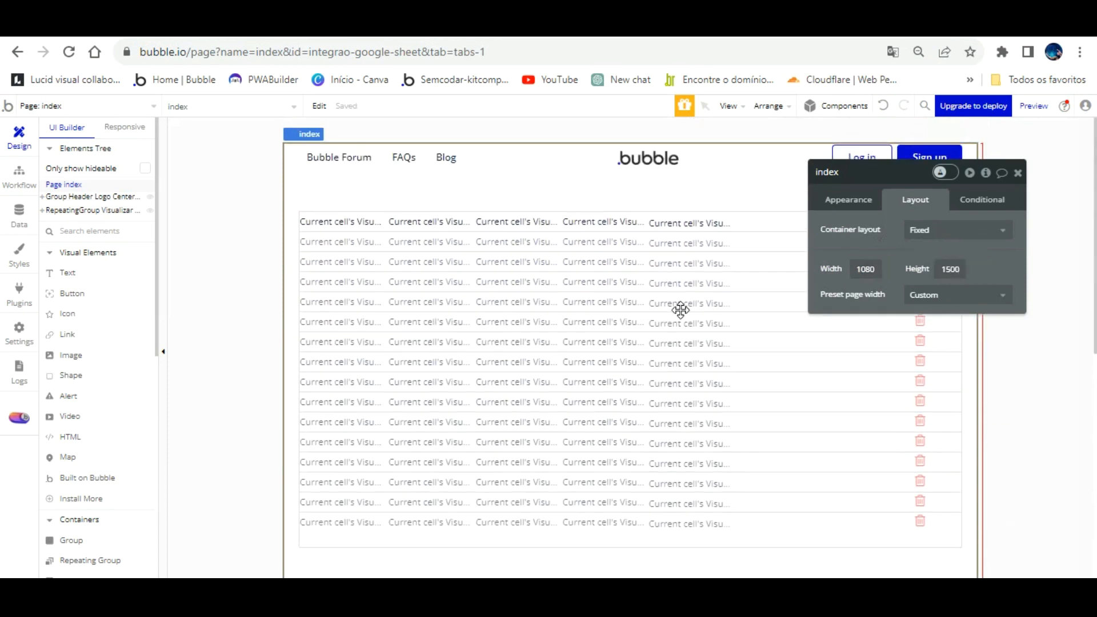
left_click_drag(680, 309, 643, 442)
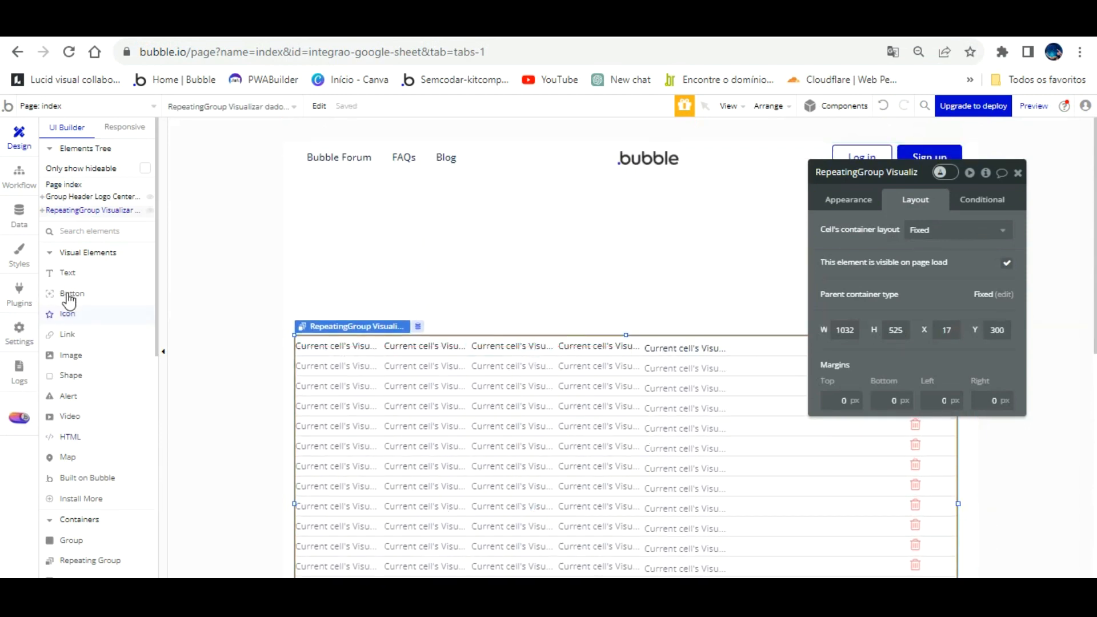
scroll(95, 401, "down", 3)
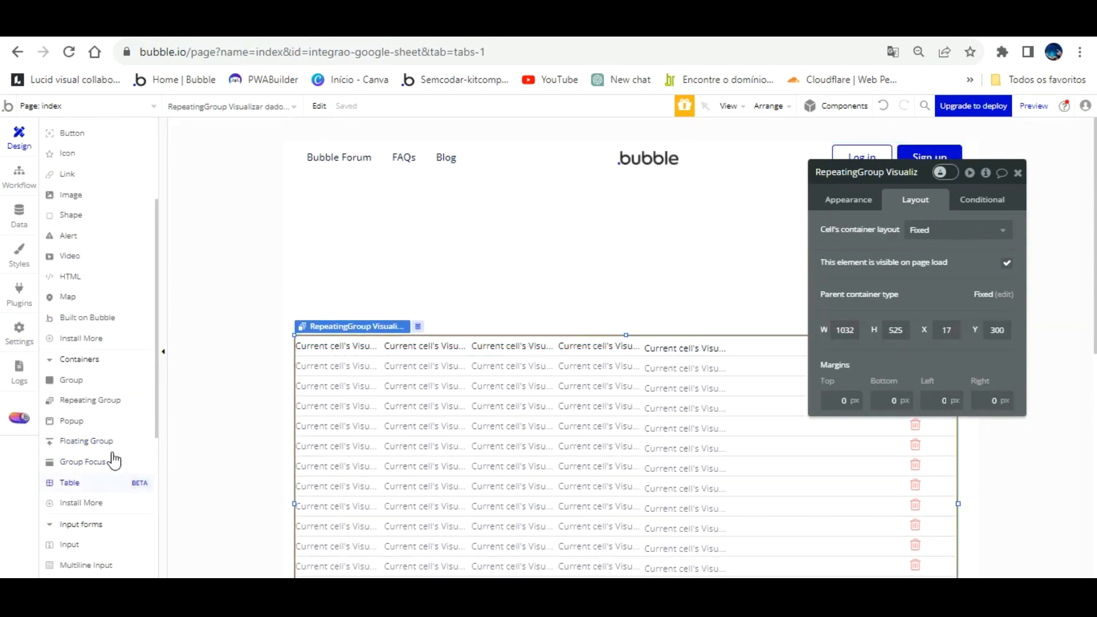
scroll(122, 465, "down", 2)
- Draw a text input near the page top and name it Input nome
left_click(69, 464)
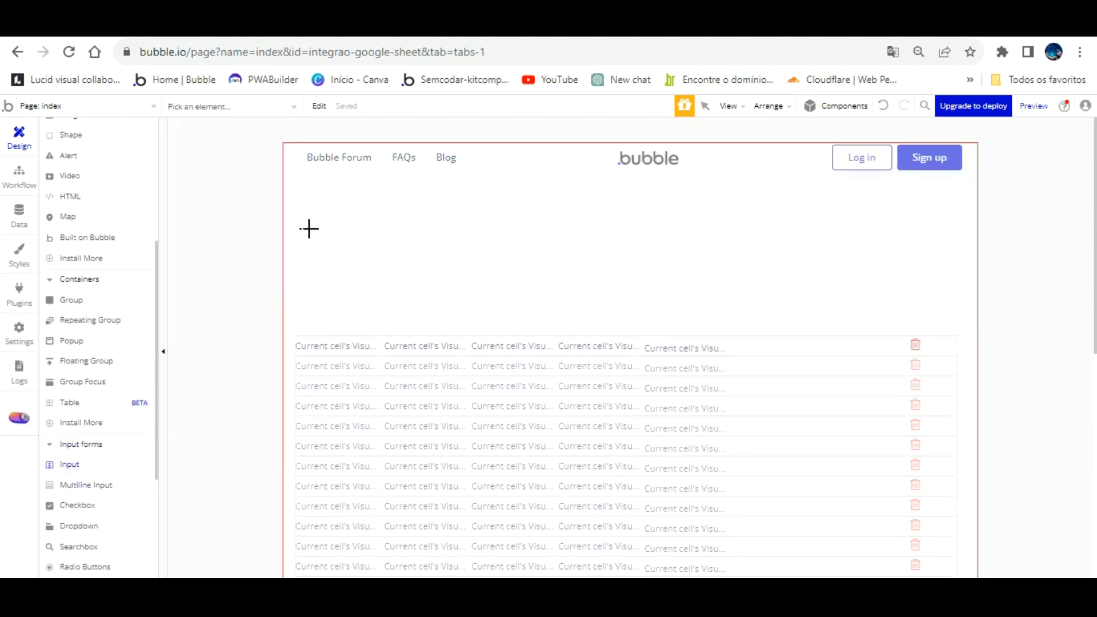
left_click_drag(310, 201, 423, 198)
key("ctrl+d")
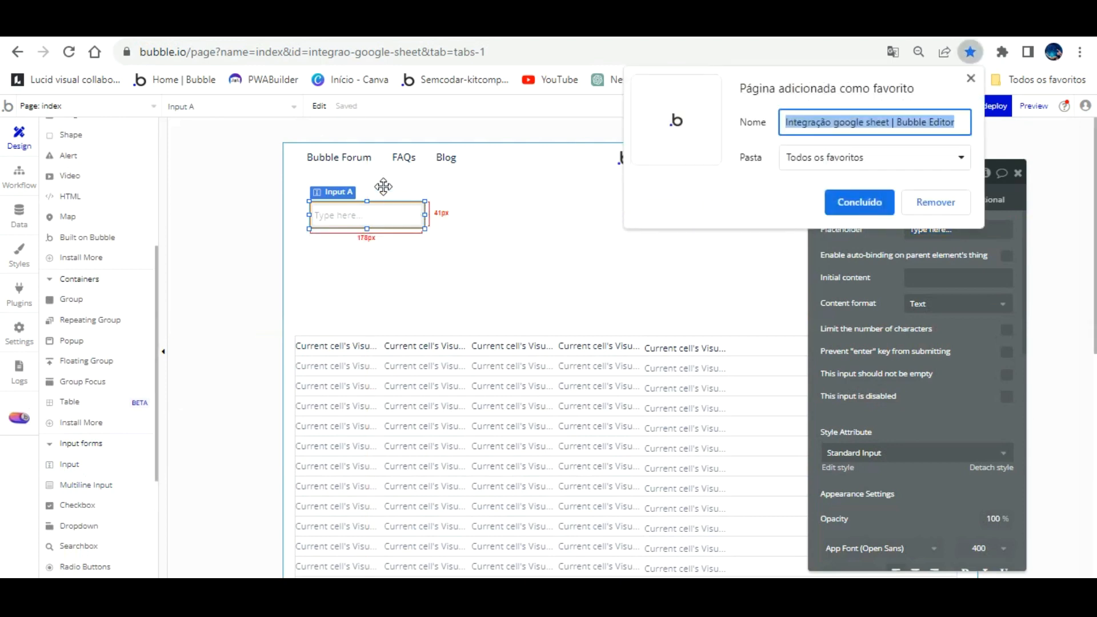
left_click(909, 199)
left_click(429, 220)
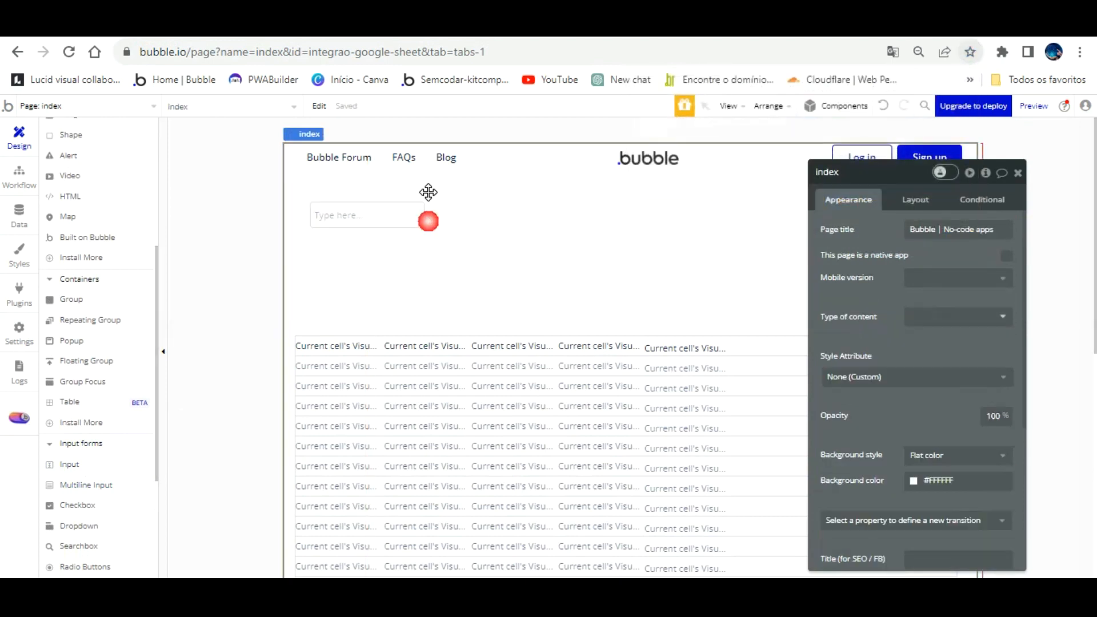
left_click(402, 216)
double_click(841, 173)
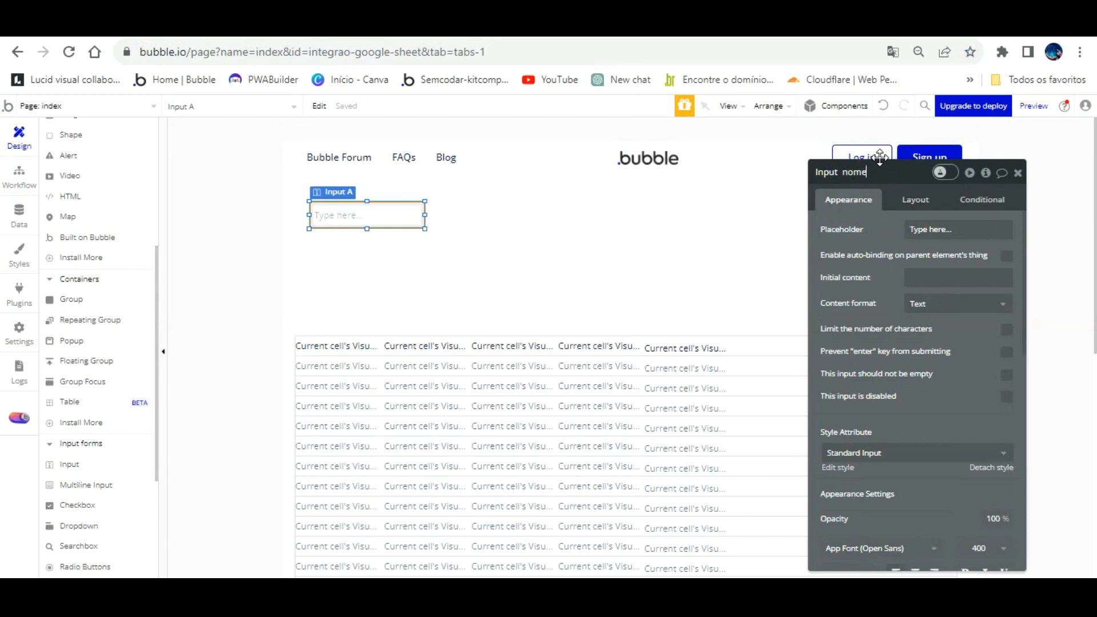
left_click(578, 219)
- Place a copy of Input nome beside it and rename it Input telefone, matching the sheet's TELEFONE column
left_click(419, 206)
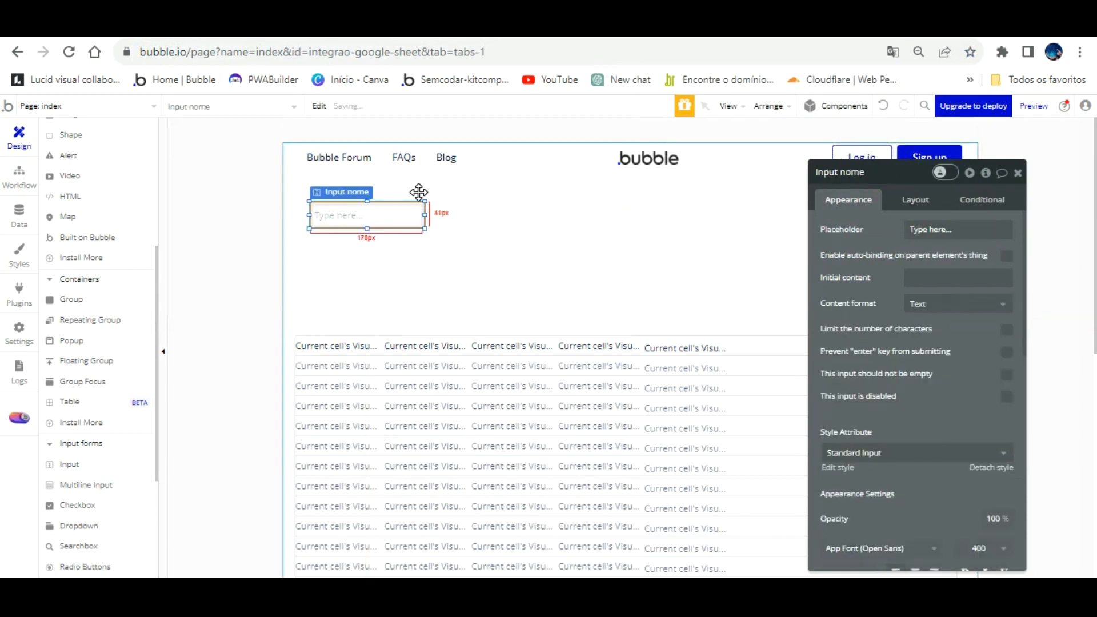
key("ctrl+c")
key("ctrl+v")
left_click_drag(416, 191, 542, 190)
left_click(890, 172)
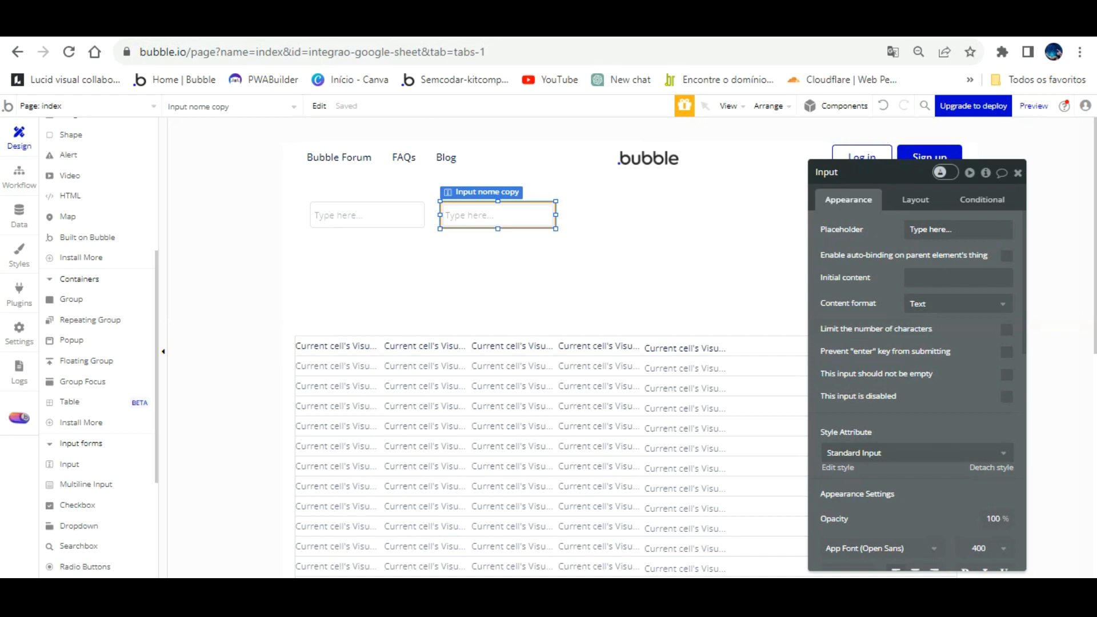
left_click(436, 26)
scroll(207, 254, "up", 2)
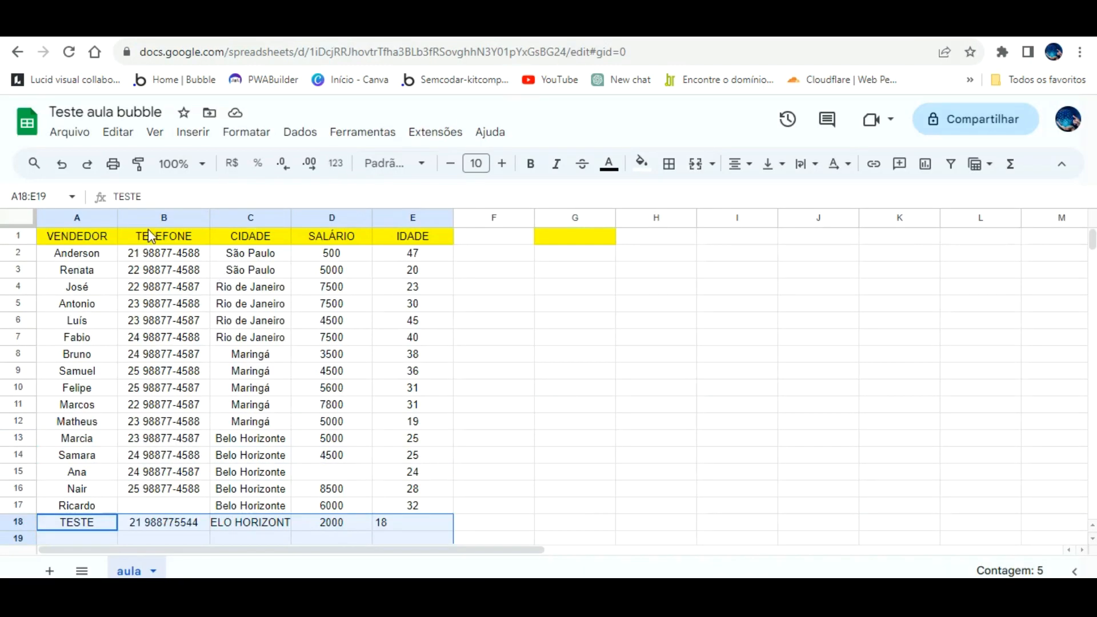
left_click(153, 26)
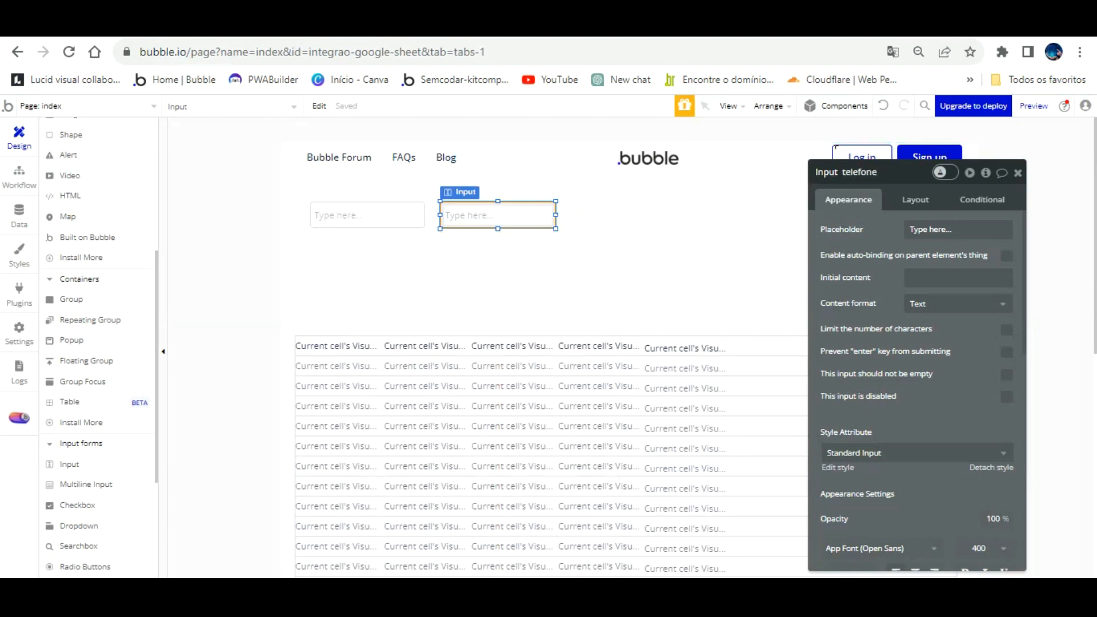
- Add a copy to the right of Input telefone named Input cidade
left_click(585, 229)
left_click(525, 206)
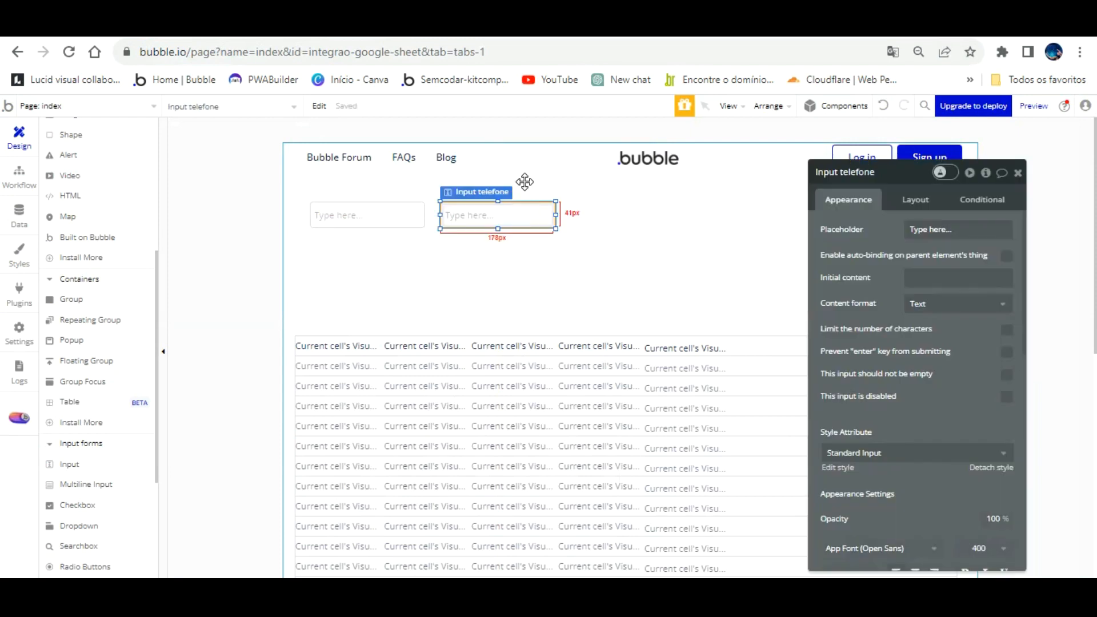
key("ctrl+d")
left_click_drag(523, 183, 647, 178)
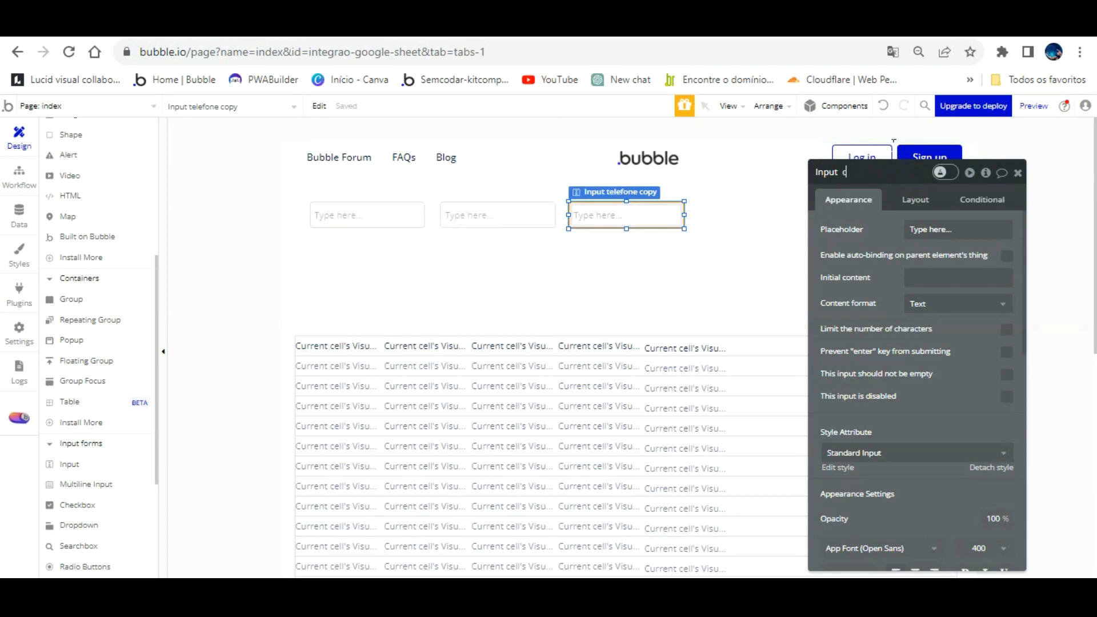
left_click(642, 242)
- Duplicate Input cidade to the right and rename the copy Input salario
left_click(642, 220)
key("ctrl+d")
left_click_drag(642, 195, 766, 189)
left_click(858, 172)
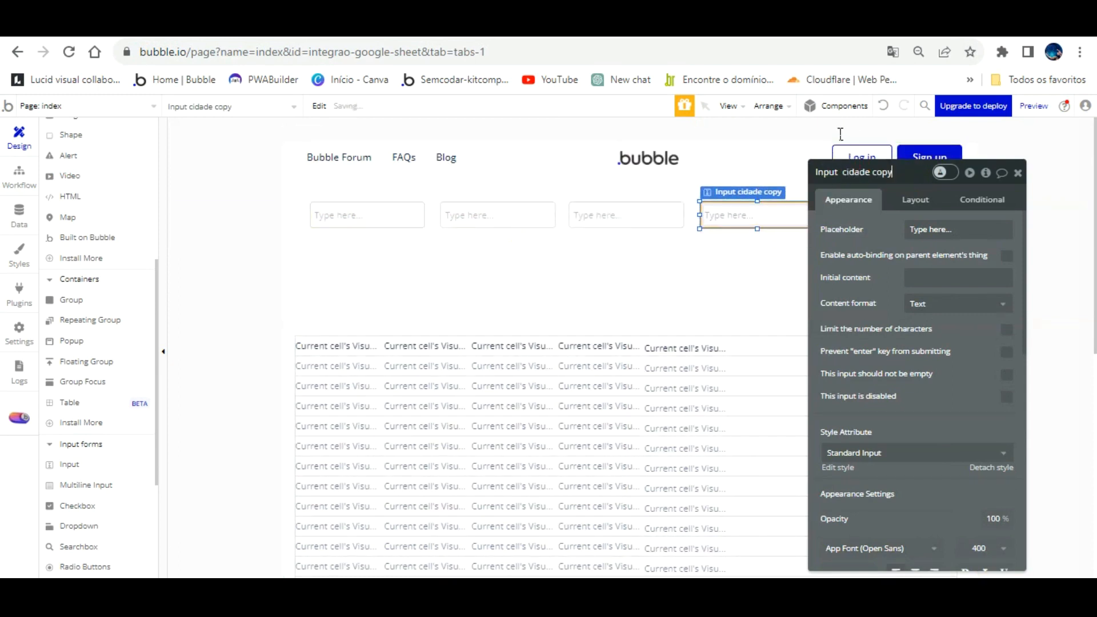
key("BackSpace")
key("BackSpace")
key("BackSpace")
key("BackSpace")
key("BackSpace")
key("BackSpace")
key("BackSpace")
key("BackSpace")
key("BackSpace")
left_click_drag(888, 223, 642, 301)
left_click(864, 245)
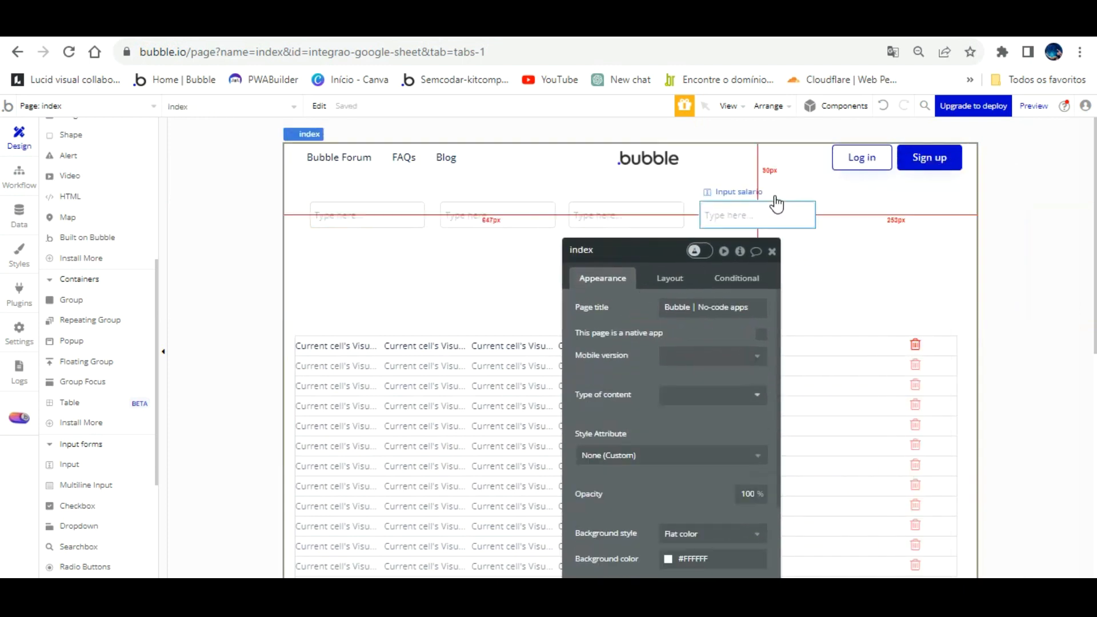
- Copy Input salario to the end of the row as Input idade
left_click(775, 206)
key("ctrl+c")
key("ctrl+v")
left_click_drag(775, 203, 895, 190)
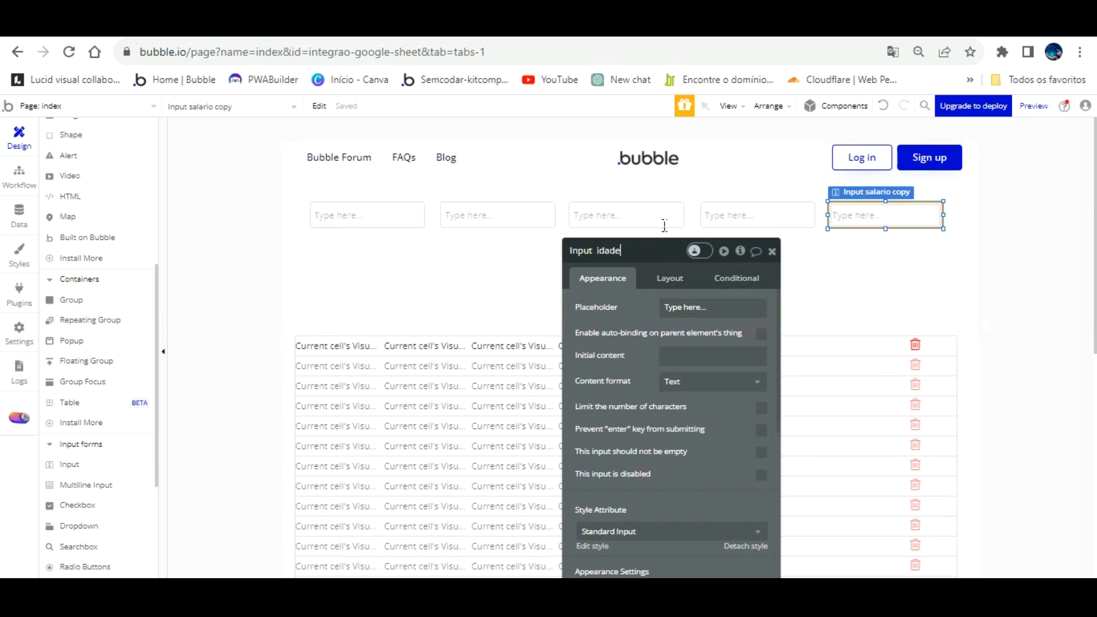
left_click(815, 255)
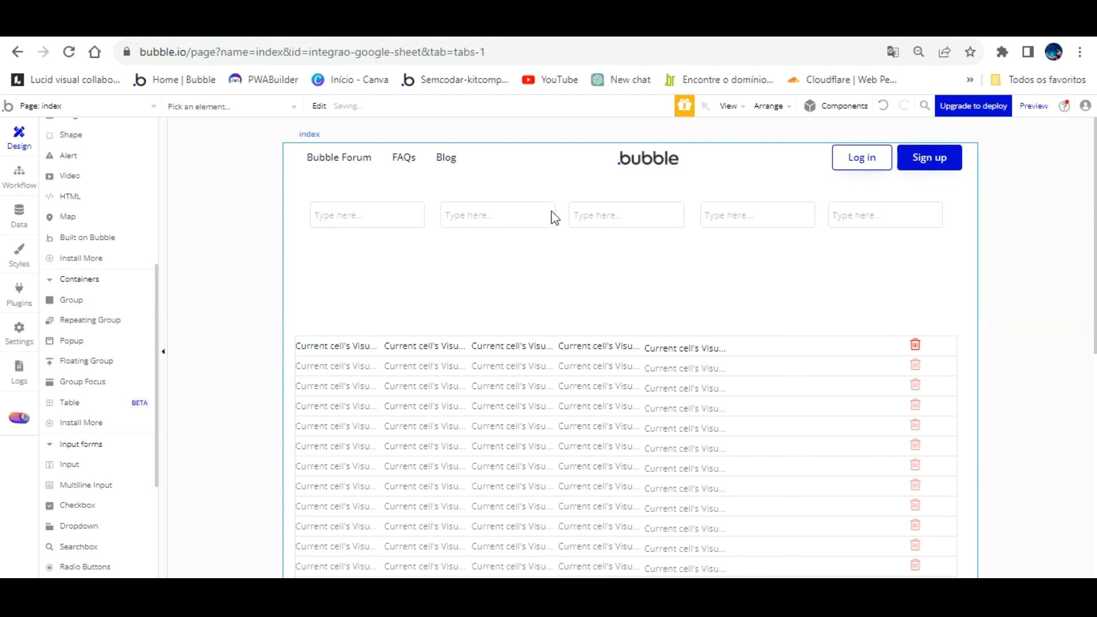
- Clear the Type here... placeholder from Input nome and Input telefone, restoring the accidentally deleted Input cidade
left_click(403, 214)
left_click(726, 310)
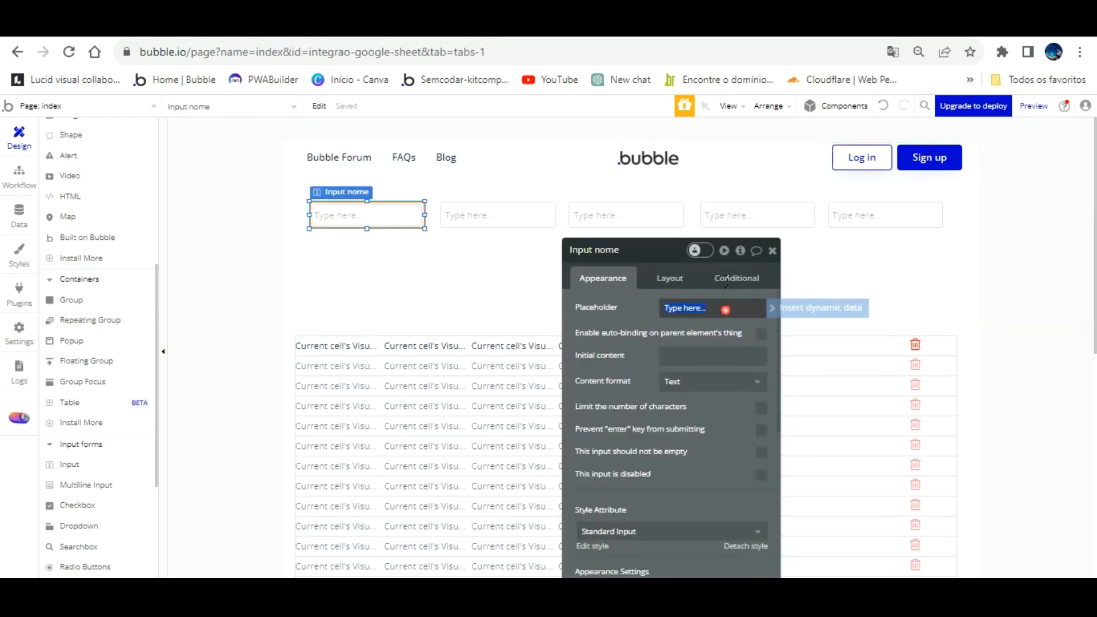
key("BackSpace")
left_click(497, 216)
left_click(709, 307)
key("BackSpace")
left_click(640, 213)
key("BackSpace")
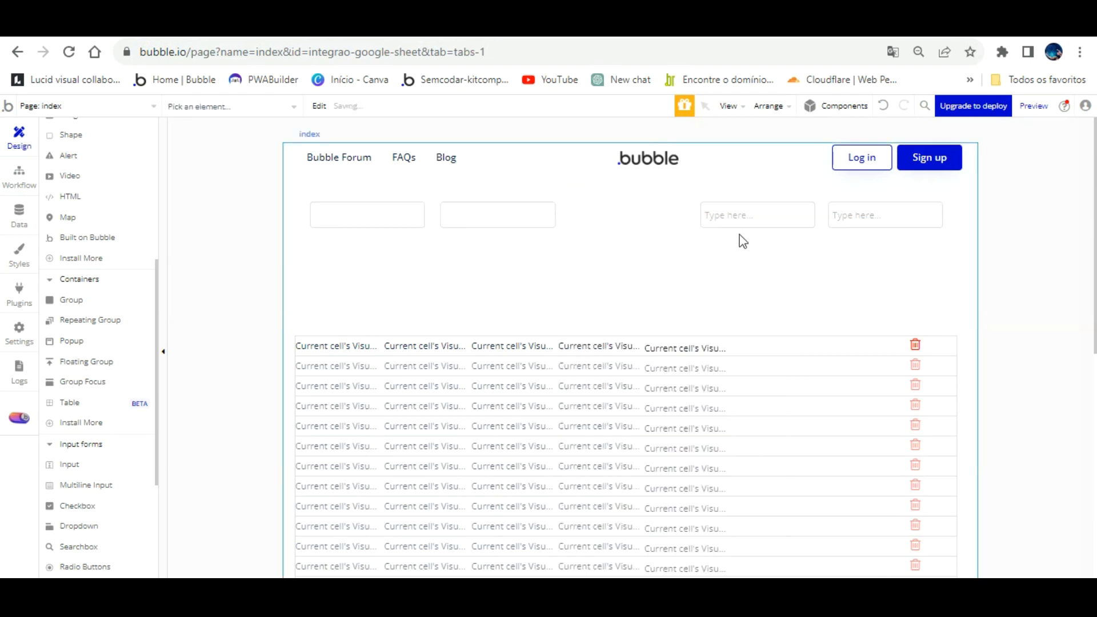
left_click(884, 106)
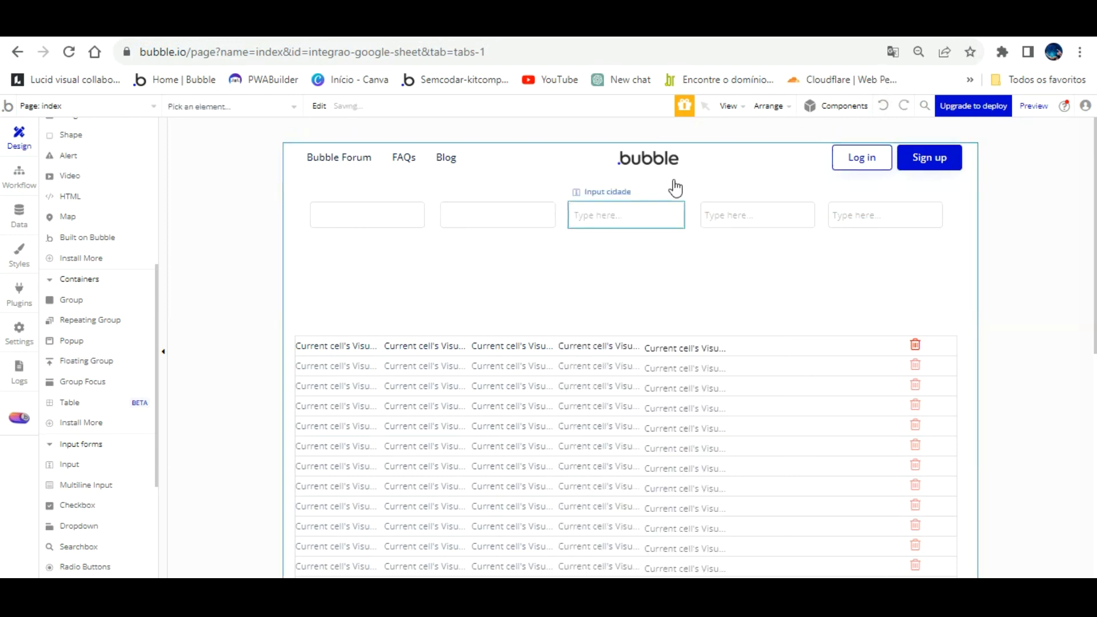
- Clear the placeholders of Input cidade, Input salario and Input idade
left_click(674, 211)
left_click(715, 308)
key("BackSpace")
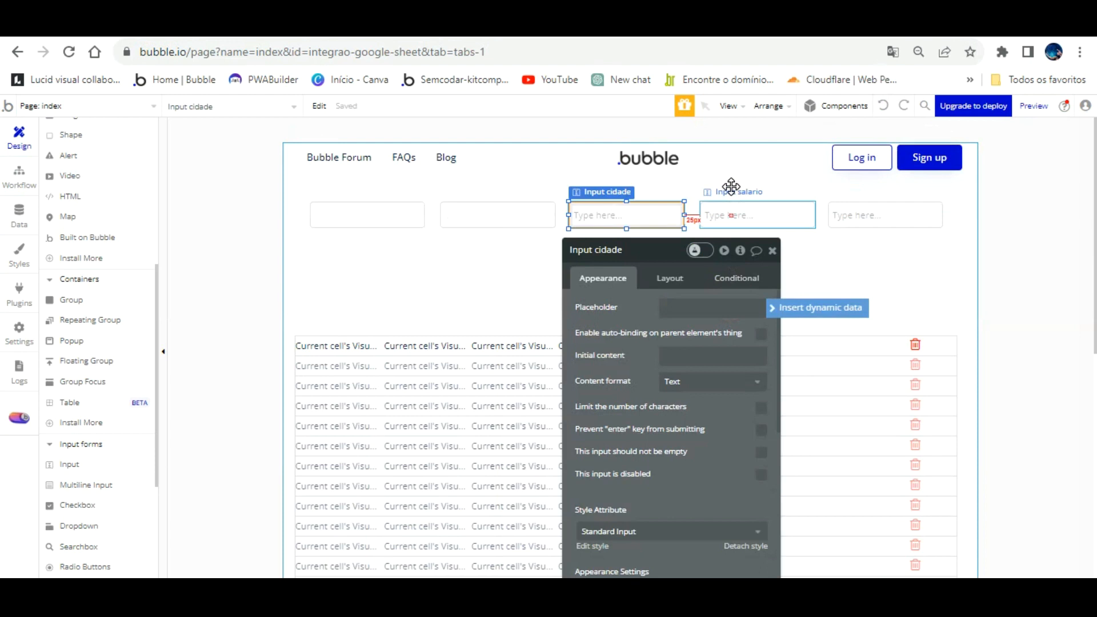
left_click(738, 213)
left_click(714, 307)
key("BackSpace")
left_click(885, 215)
left_click(711, 306)
key("BackSpace")
left_click(443, 306)
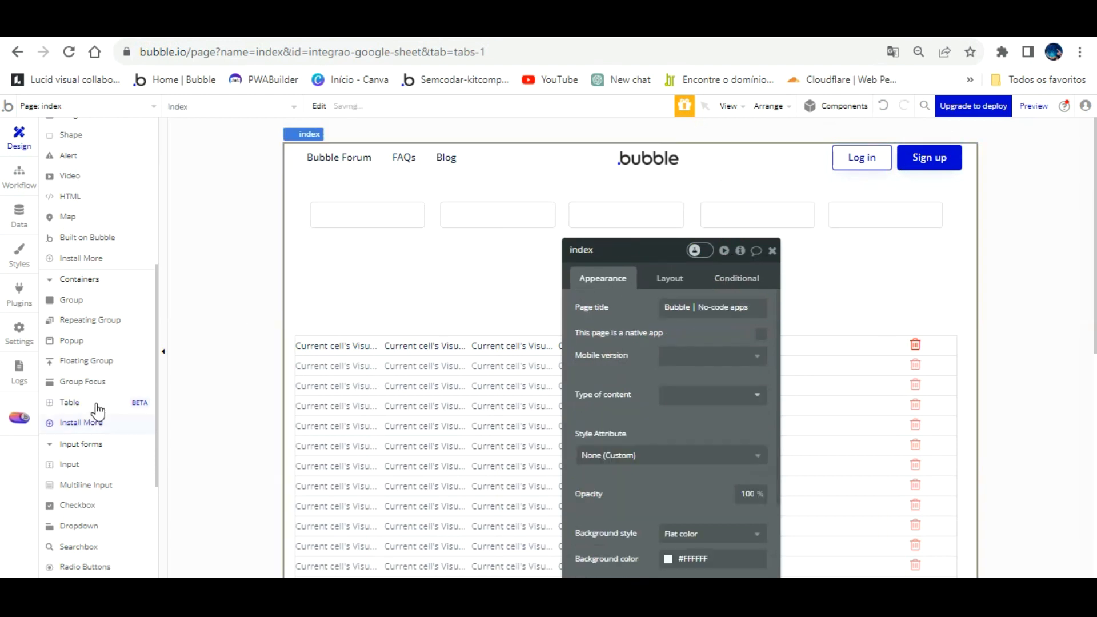
scroll(87, 283, "up", 3)
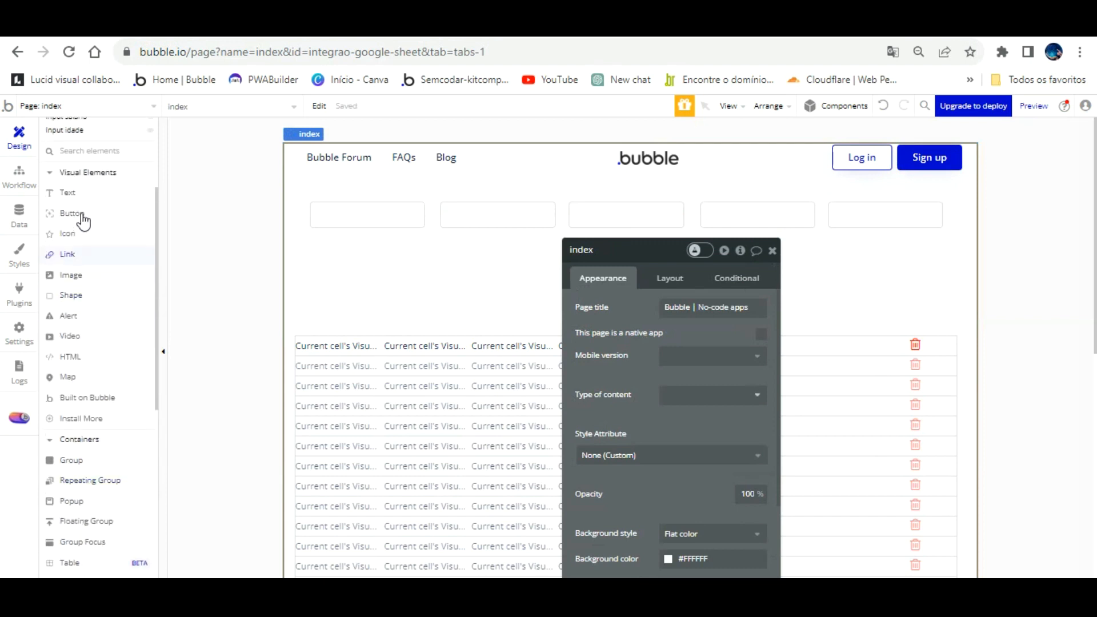
- Add a Vendedor text label above the first input
left_click(68, 193)
left_click_drag(316, 167, 411, 171)
type("vendedor")
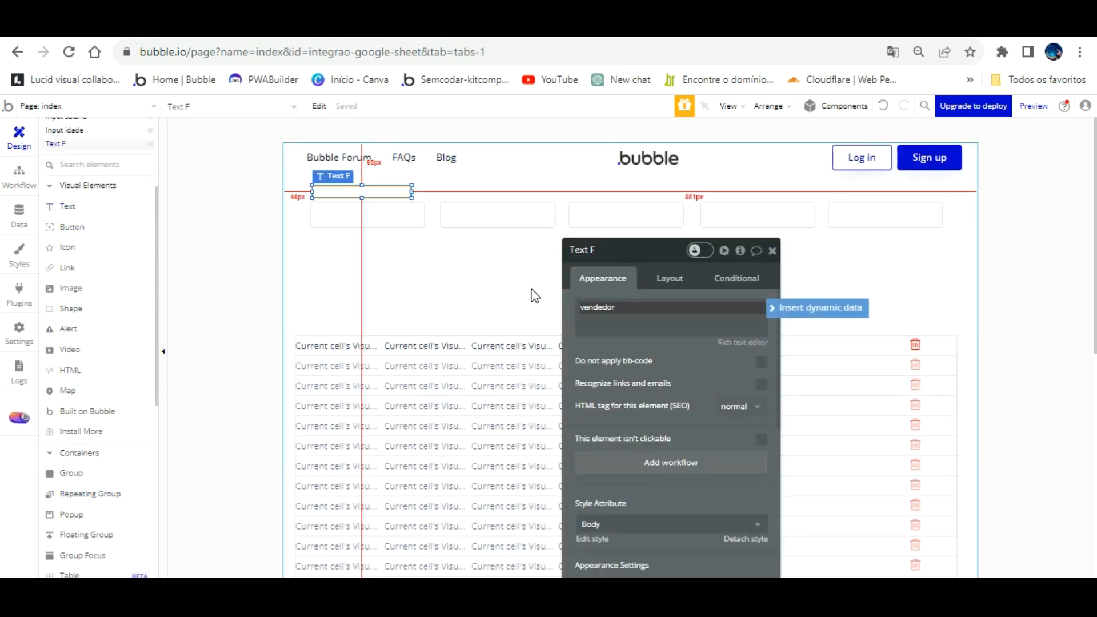
left_click(588, 308)
left_click_drag(623, 310, 533, 316)
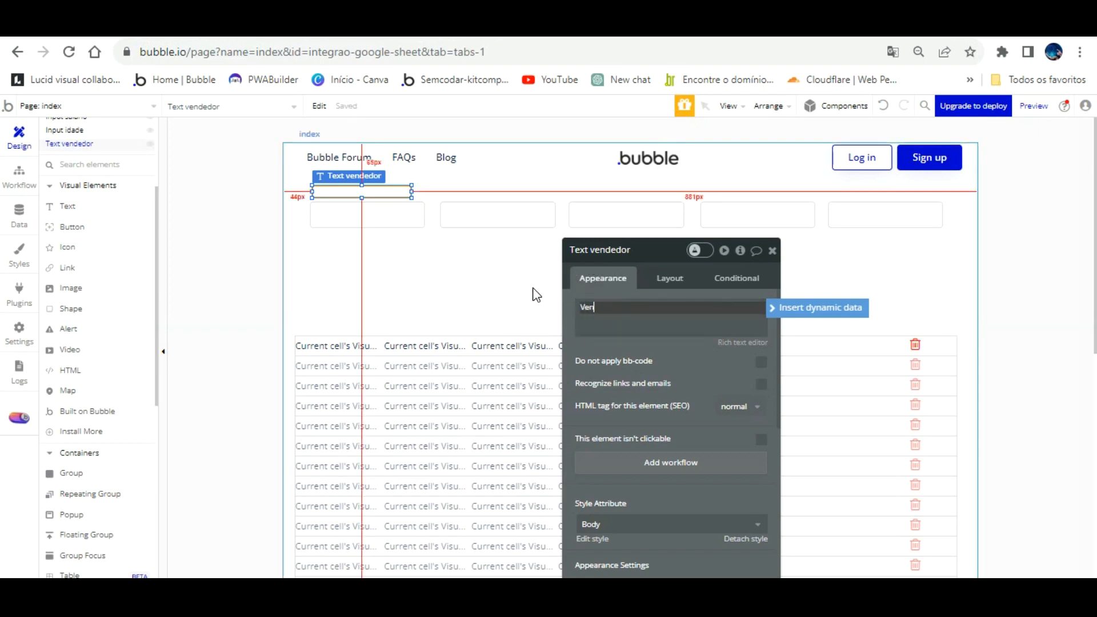
left_click(480, 272)
left_click_drag(371, 170, 363, 159)
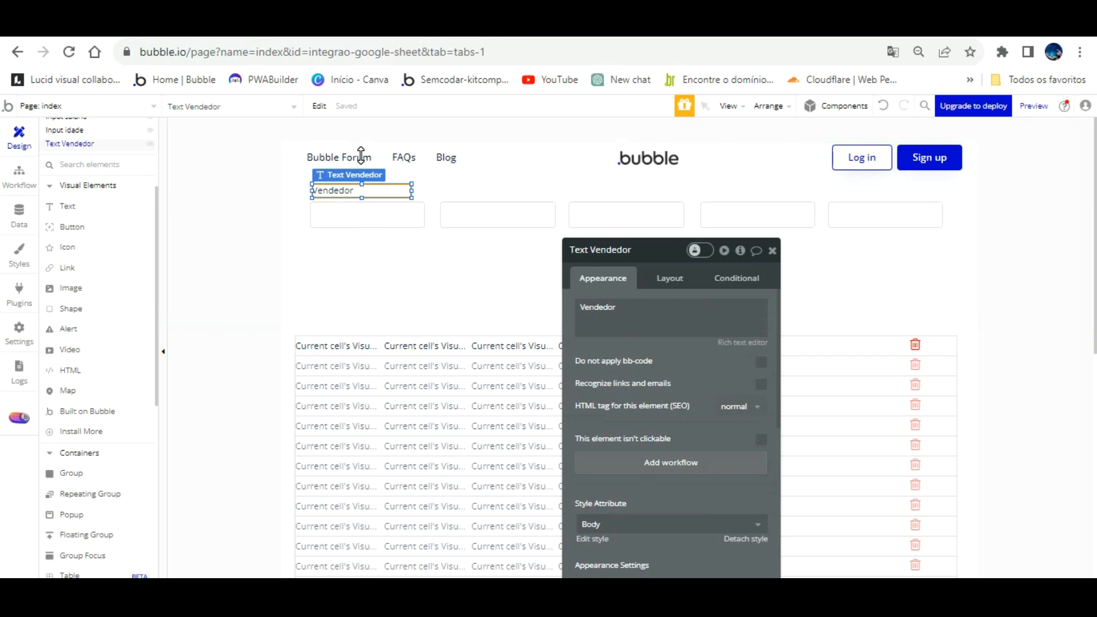
left_click_drag(361, 156, 361, 154)
left_click(361, 161)
- Duplicate the label above the second and third inputs as Telefone and Cidade:
key("ctrl+v")
left_click_drag(366, 163, 488, 156)
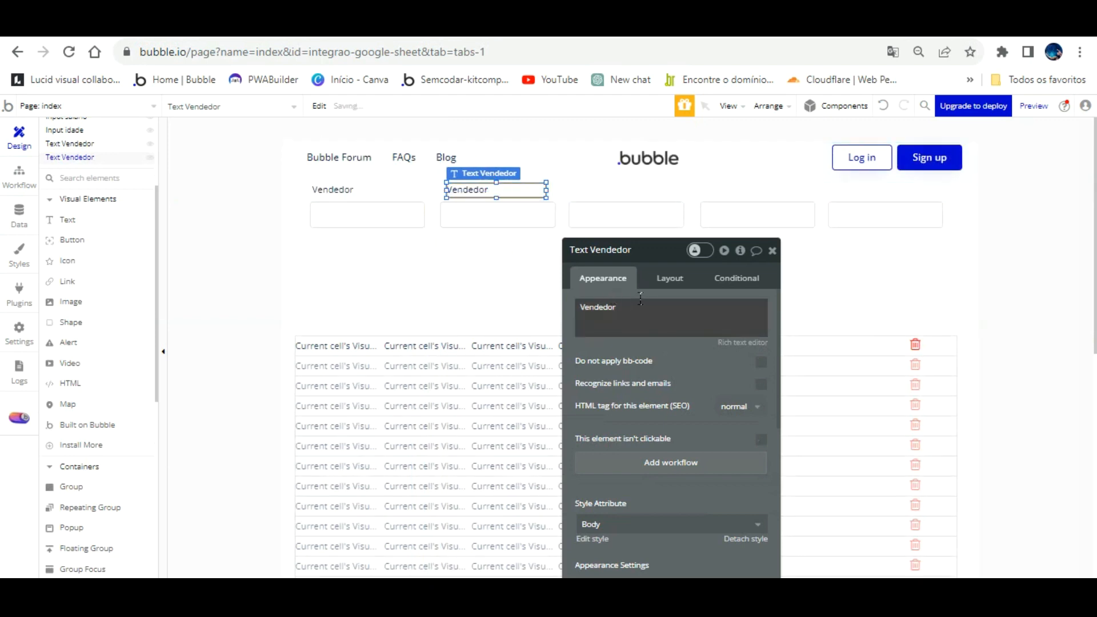
double_click(621, 303)
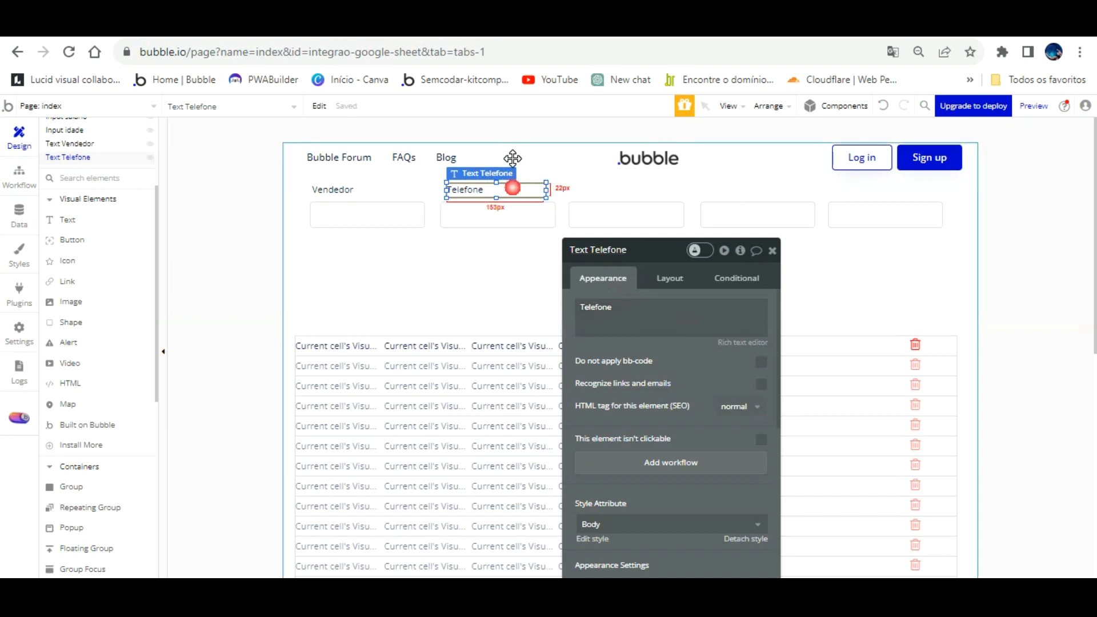
key("ctrl+c")
key("ctrl+v")
left_click_drag(513, 158, 647, 157)
double_click(645, 312)
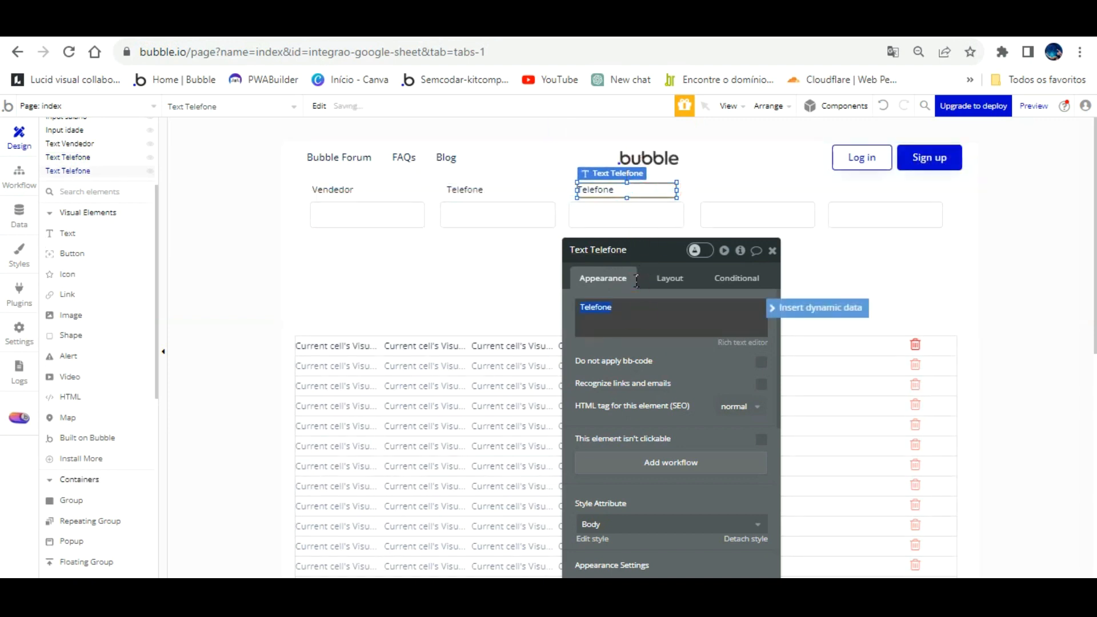
type("Cidade:")
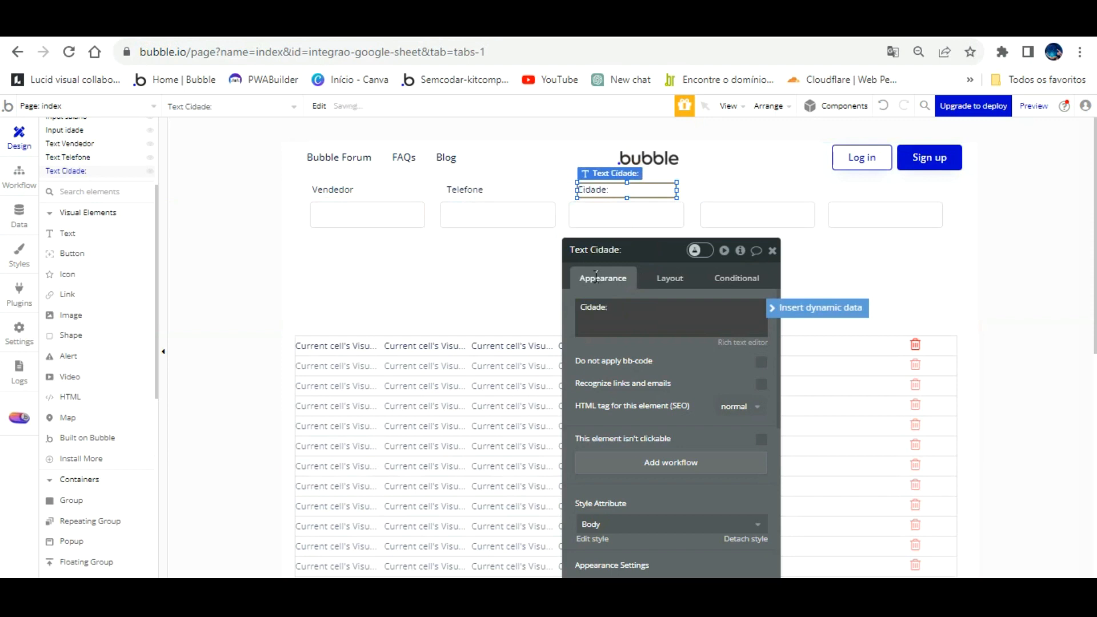
left_click(708, 347)
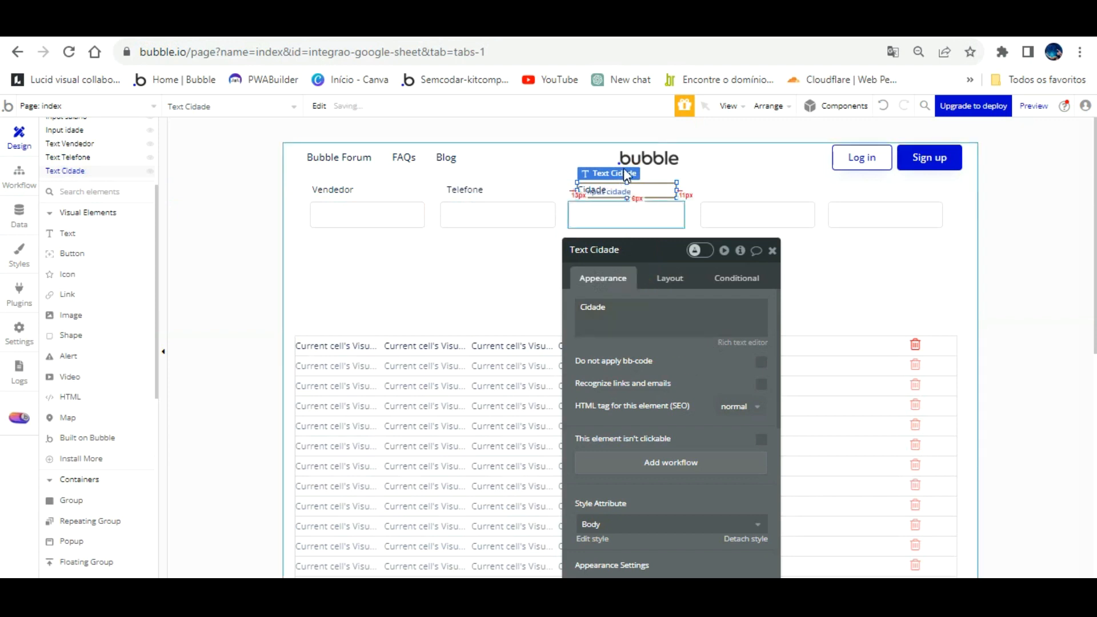
- Place label copies above the fourth and fifth inputs, the fourth reading Salário
left_click_drag(624, 162, 751, 157)
double_click(658, 312)
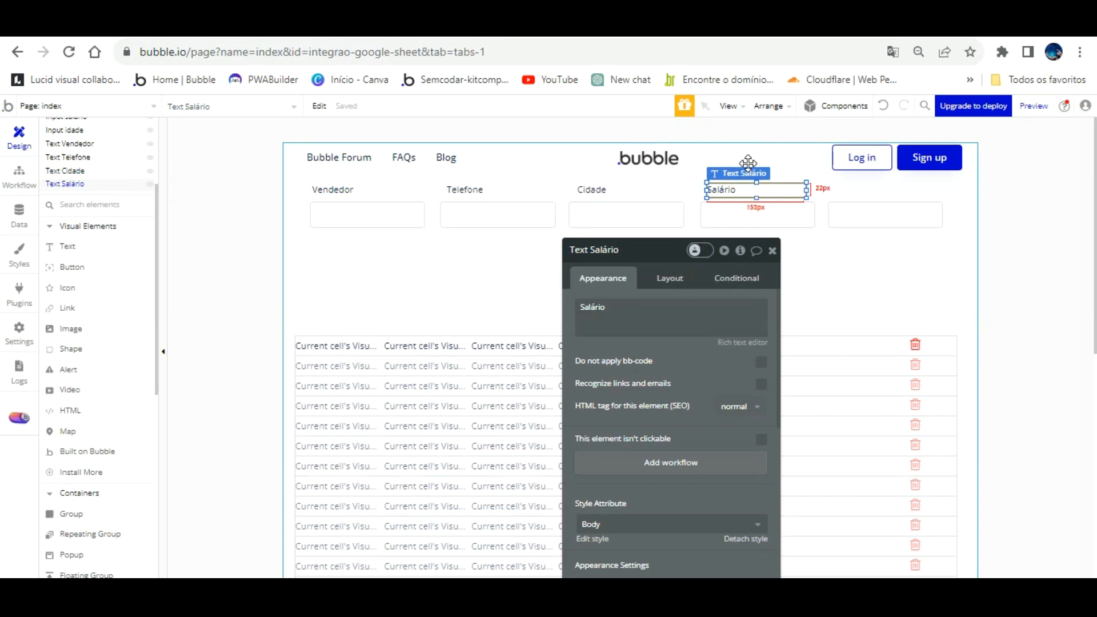
key("ctrl+v")
left_click_drag(747, 162, 866, 158)
left_click_drag(620, 306, 571, 295)
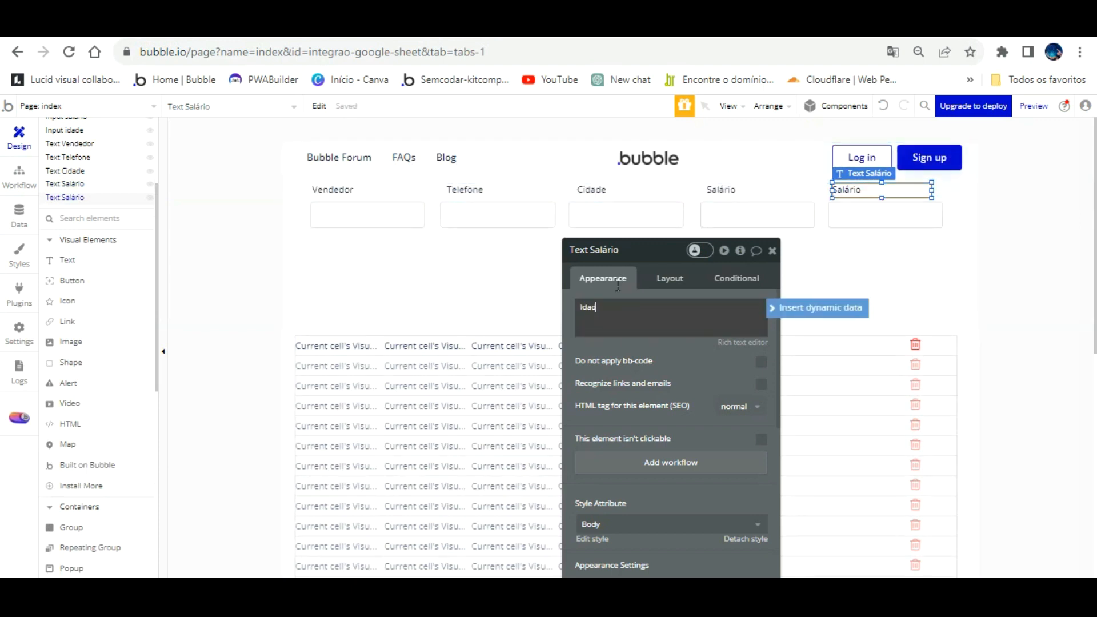
- Finish the last label as Idade: and nudge all five labels down together
type("Idade:")
left_click(462, 308)
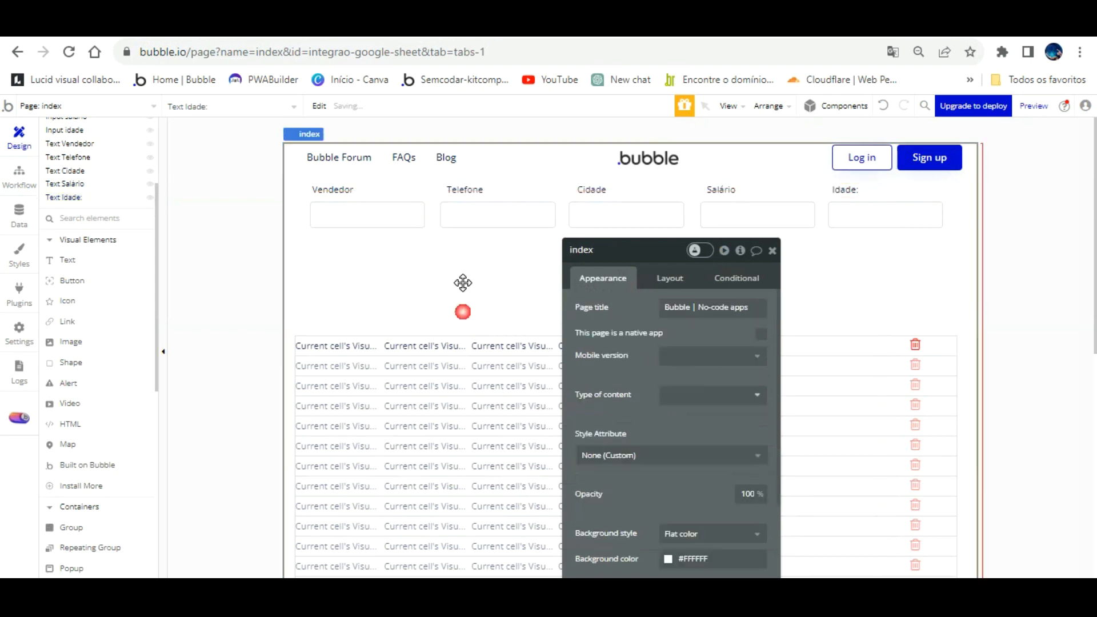
left_click(367, 190)
left_click(466, 189, "shift")
left_click(591, 189, "shift")
left_click(721, 189, "shift")
left_click(845, 190, "shift")
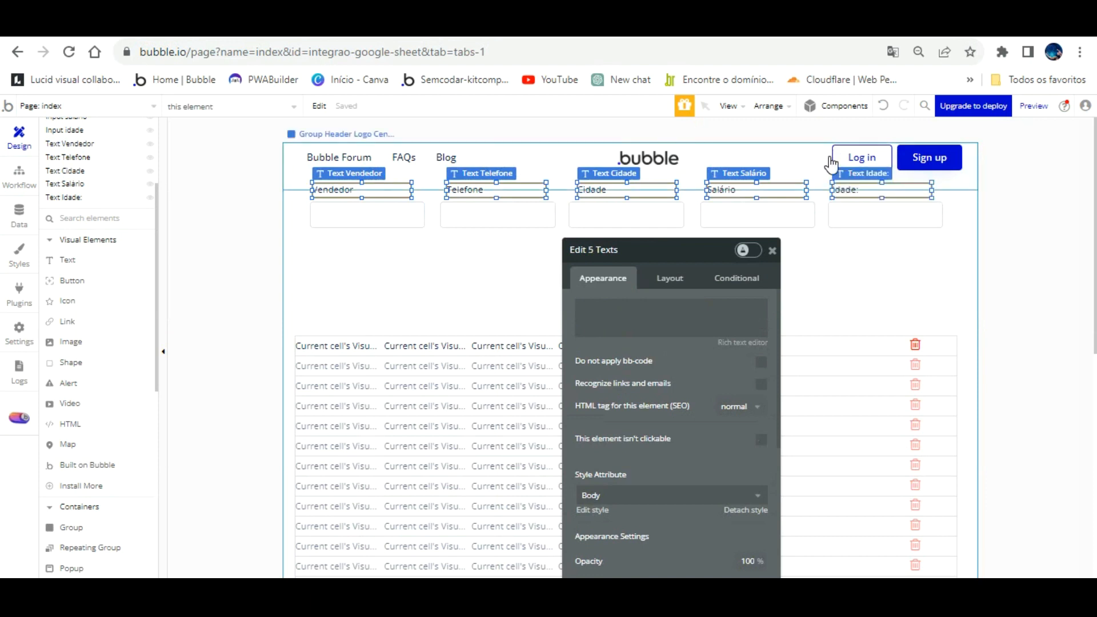
key("Down")
key("Down")
key("Down")
key("Down")
key("Down")
key("Down")
key("Down")
key("Down")
key("Down")
key("Down")
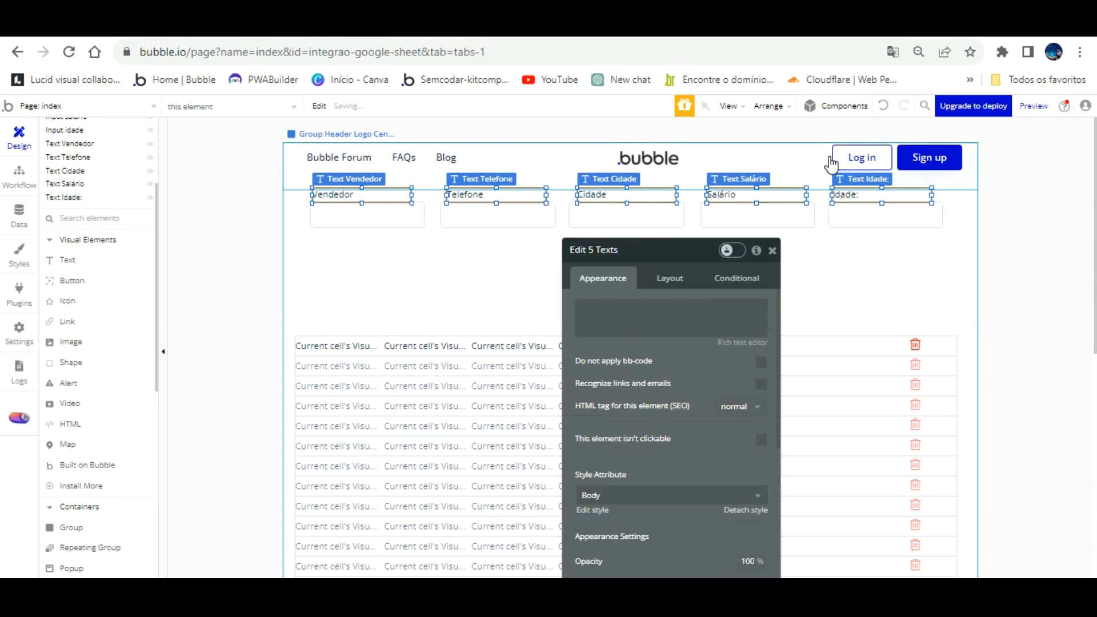
- Reload the app preview to check the labelled form, then return to the editor
left_click(844, 247)
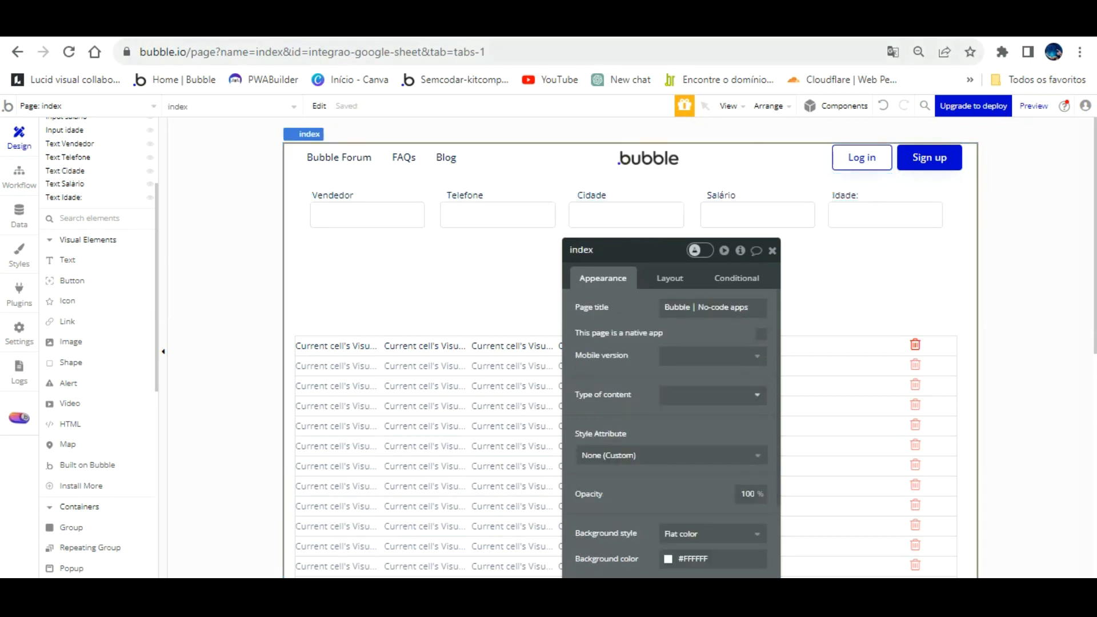
left_click(294, 26)
left_click(306, 105)
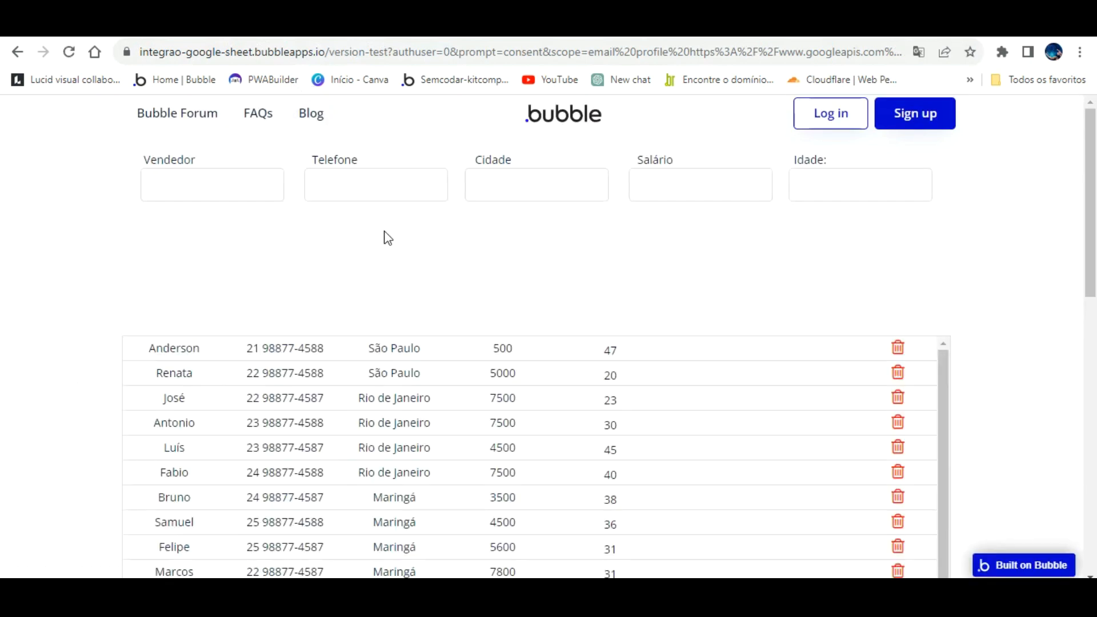
left_click(165, 26)
left_click_drag(630, 301, 589, 454)
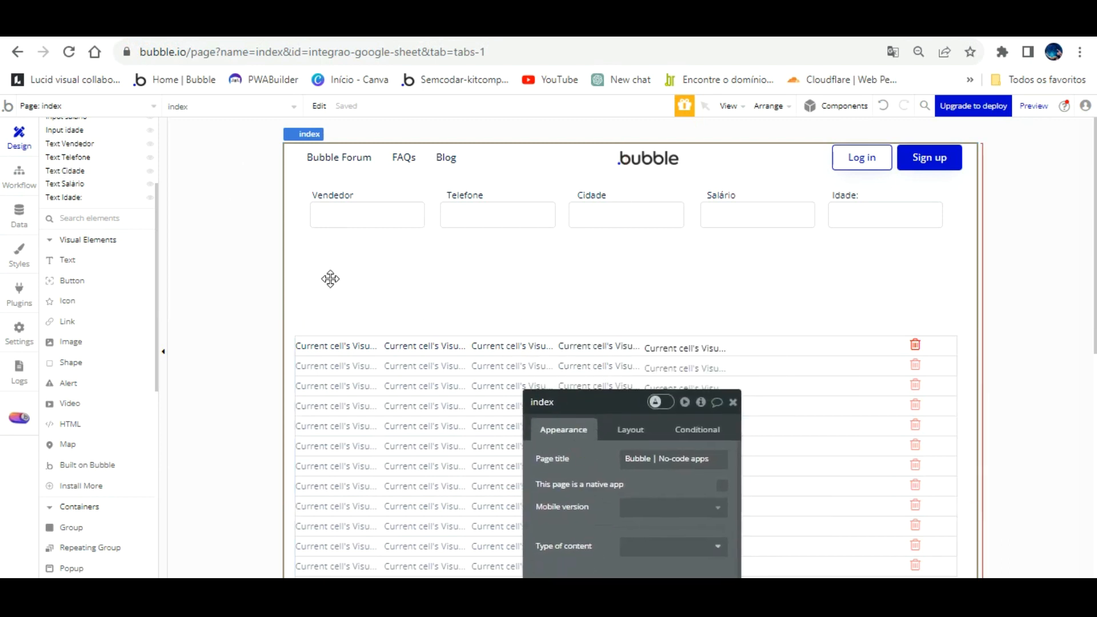
- Draw a NOVO CADASTRO button under Idade with zero padding and font size 14
left_click(67, 281)
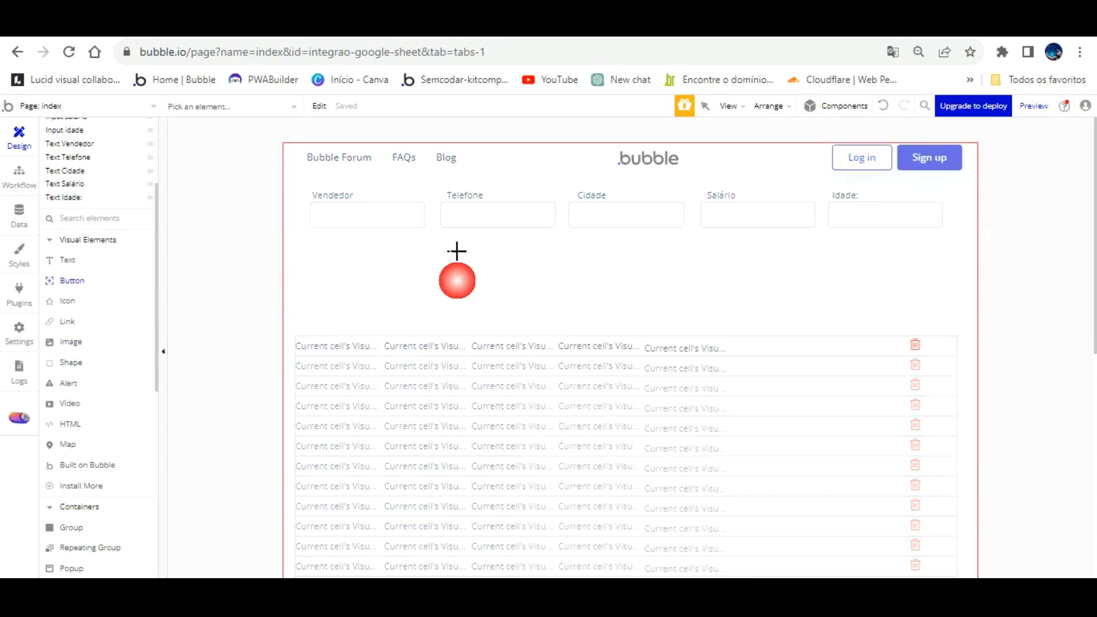
left_click_drag(836, 239, 941, 267)
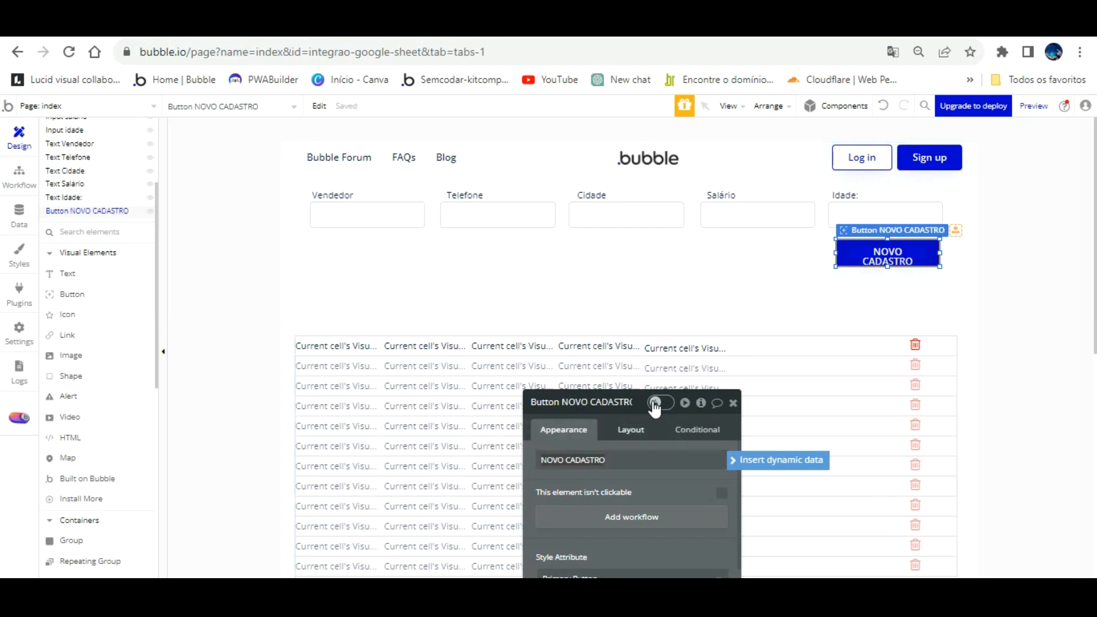
left_click(631, 430)
left_click_drag(613, 415, 509, 171)
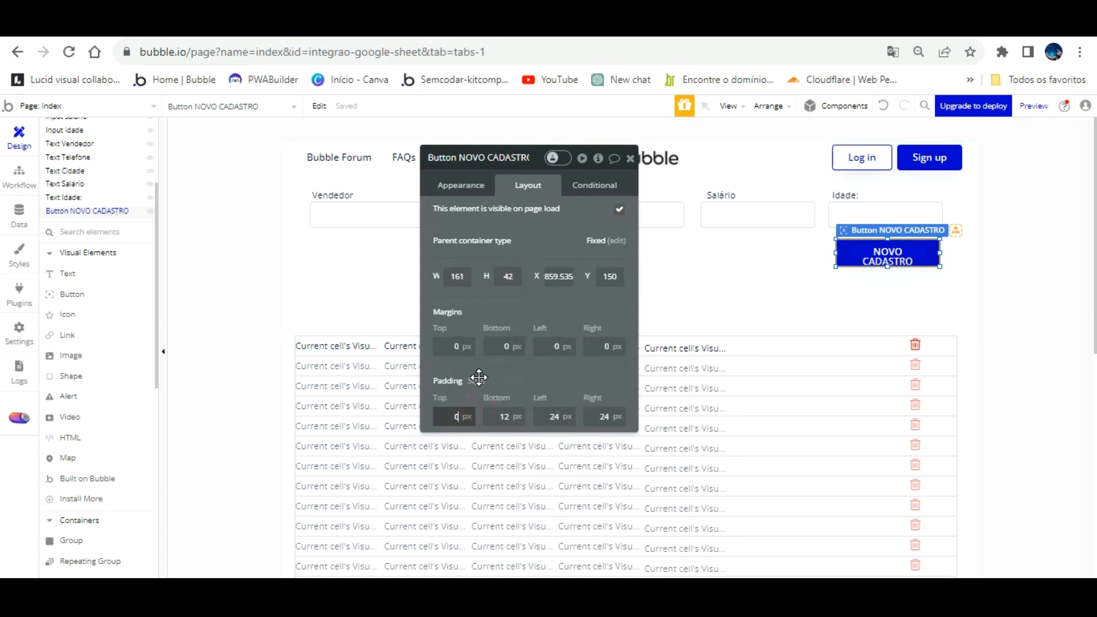
key("Tab")
type("0")
key("Tab")
type("0")
key("Tab")
type("0")
key("Tab")
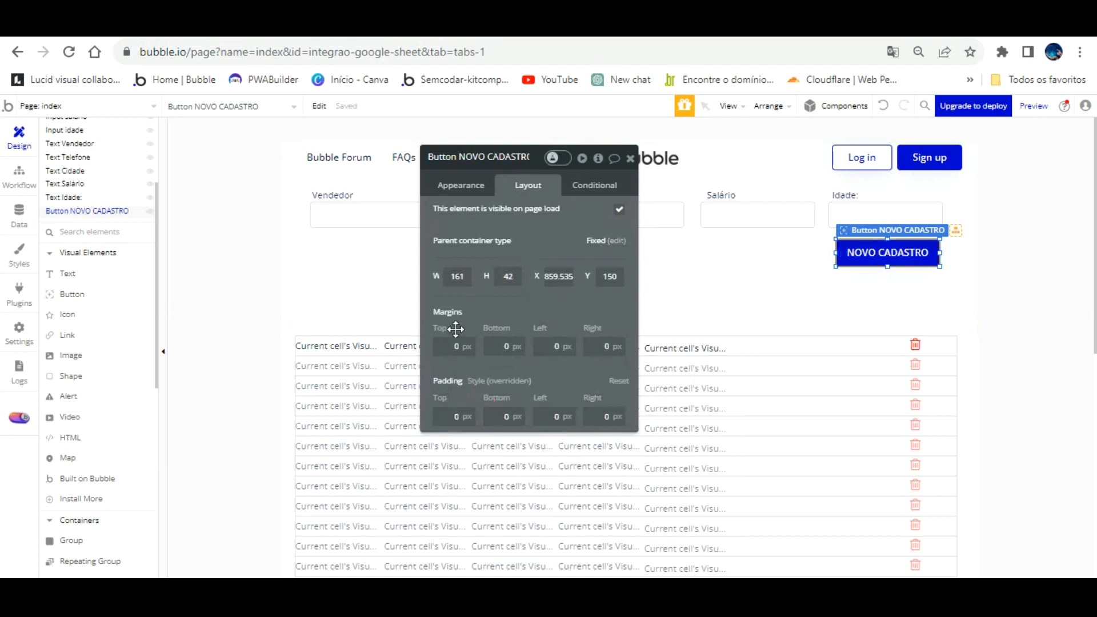
left_click(460, 187)
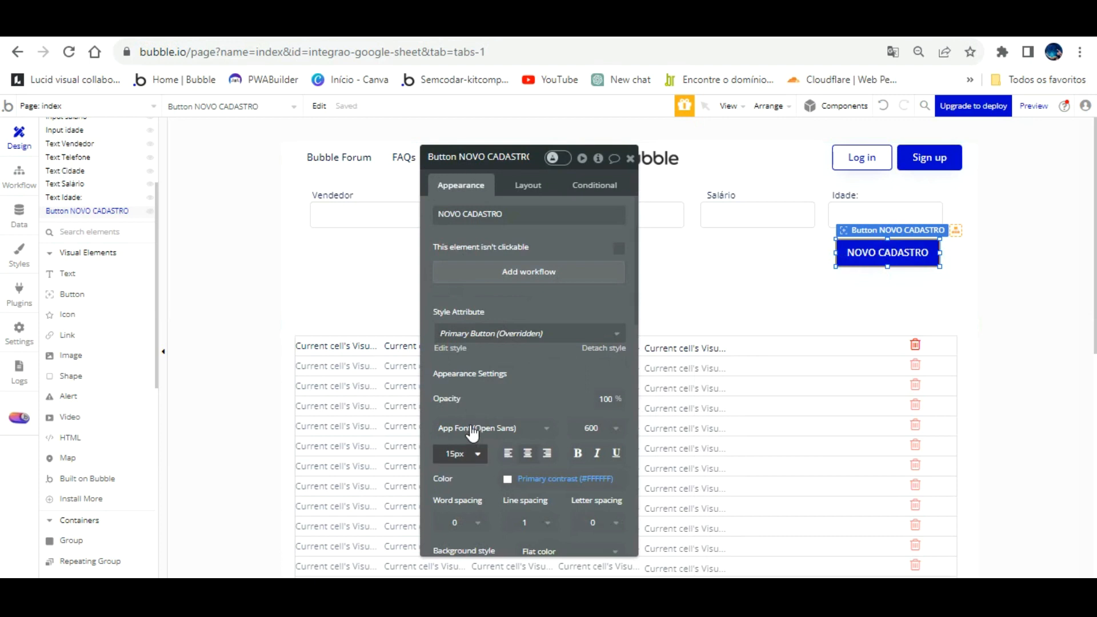
left_click(464, 454)
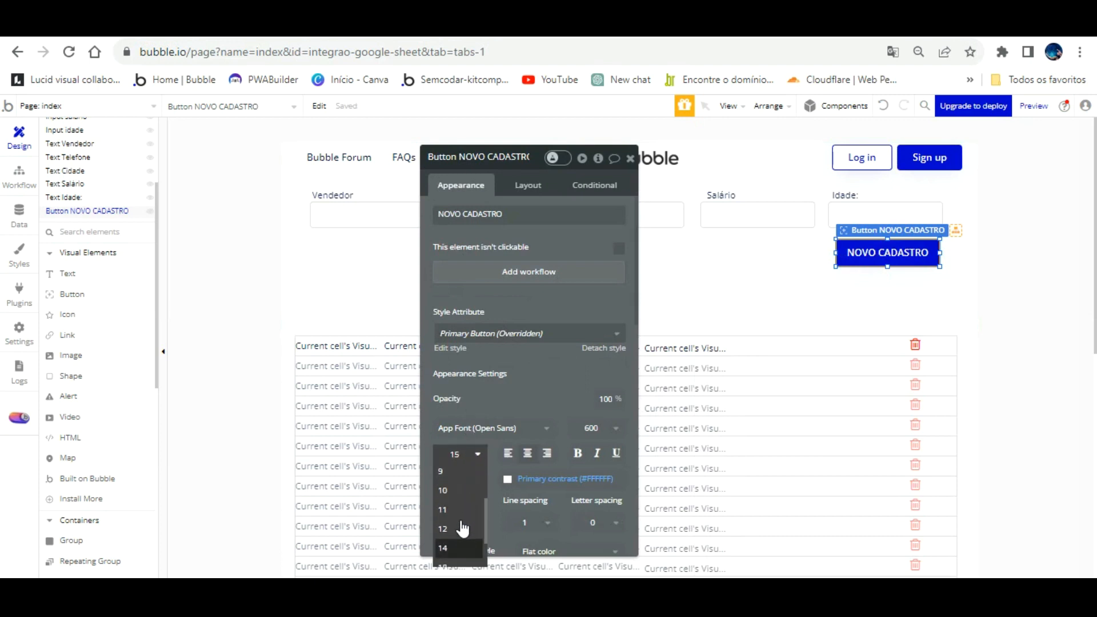
left_click(452, 548)
- Detach the button from its style and give it a grey background
left_click(589, 348)
scroll(577, 321, "down", 5)
left_click(550, 341)
left_click(535, 429)
left_click_drag(535, 401, 529, 366)
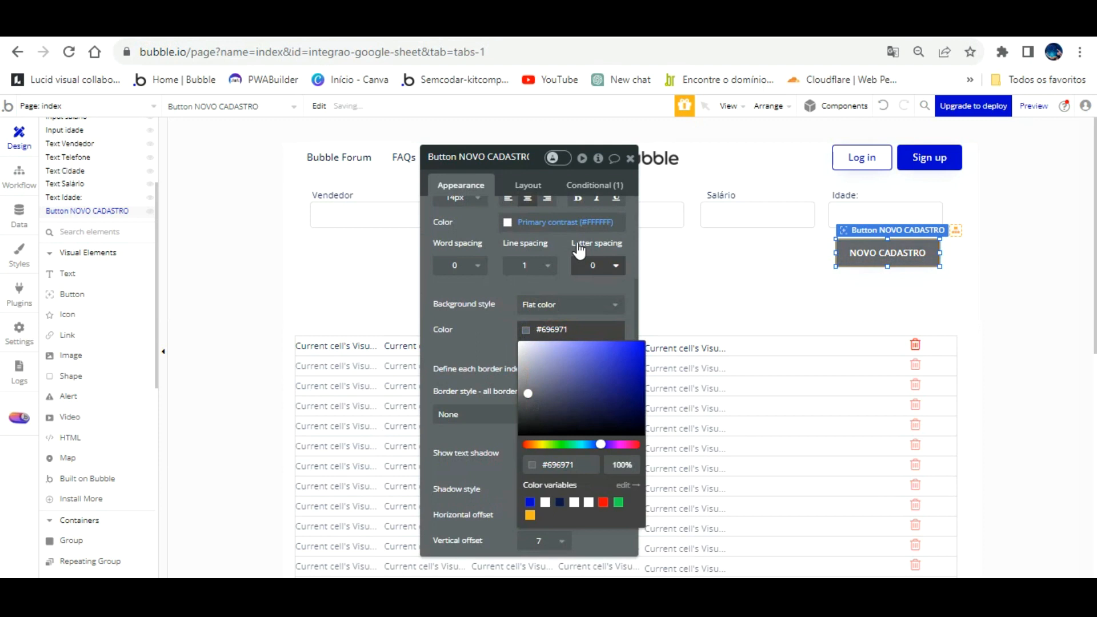
left_click(593, 265)
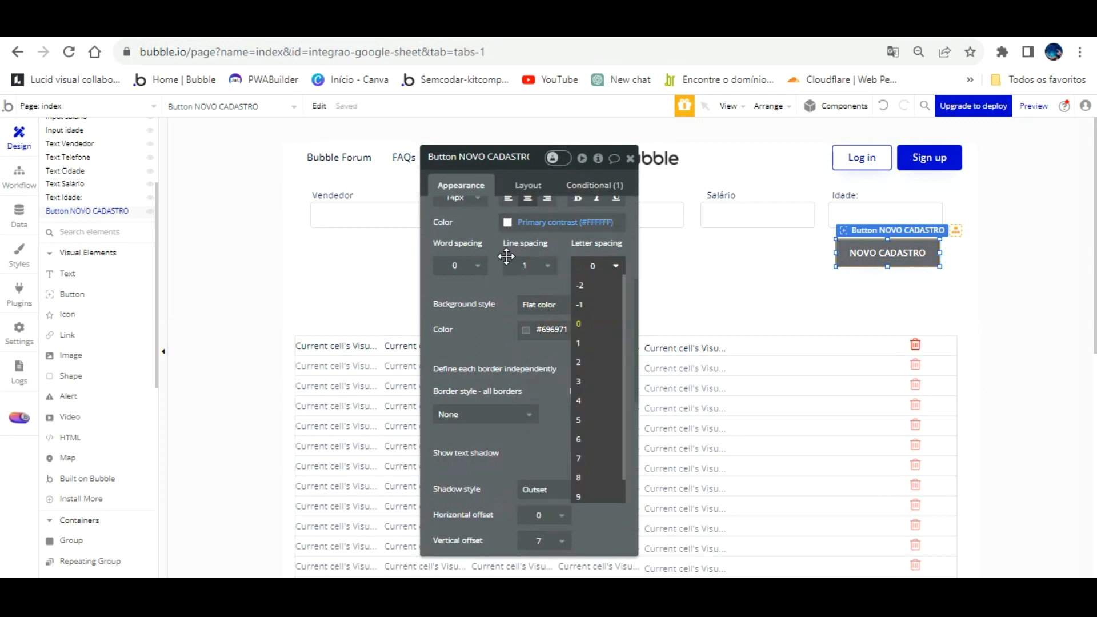
- Move the repeating group up and create a click workflow for the button
left_click(875, 294)
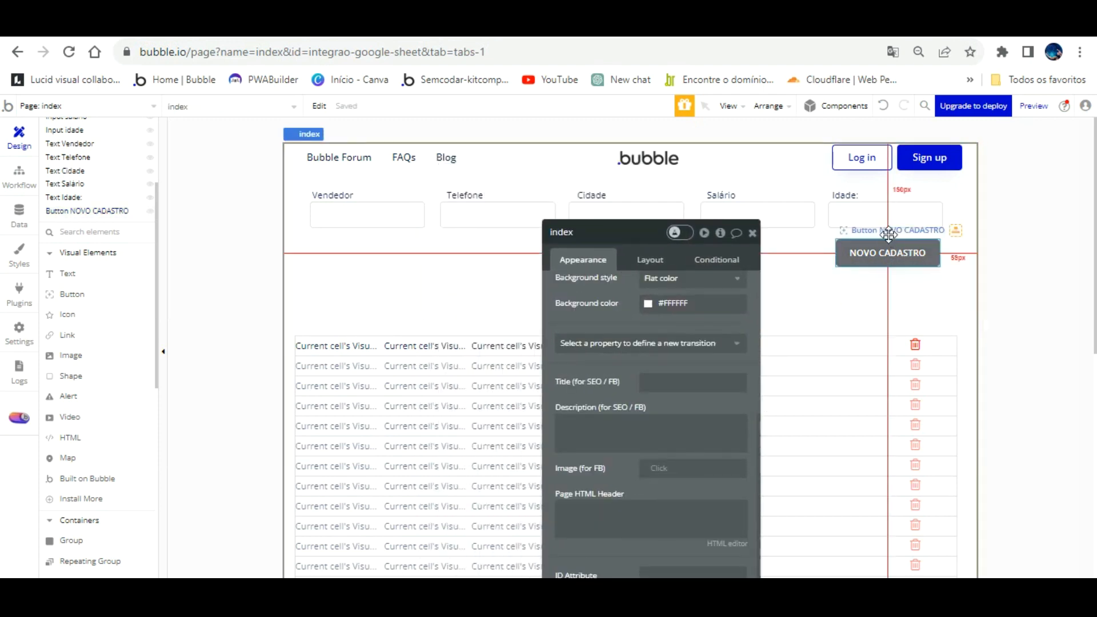
left_click(853, 326)
key("Up")
key("Up")
key("Up")
key("Up")
key("Up")
key("Up")
key("Up")
key("Up")
key("Up")
key("Up")
key("Up")
key("Up")
key("Up")
key("Up")
key("Up")
key("Up")
key("Up")
key("Up")
key("Up")
key("Up")
key("Up")
key("Up")
key("Up")
key("Up")
key("Up")
key("Up")
key("Up")
key("Up")
key("Up")
key("Up")
key("Up")
key("Up")
key("Up")
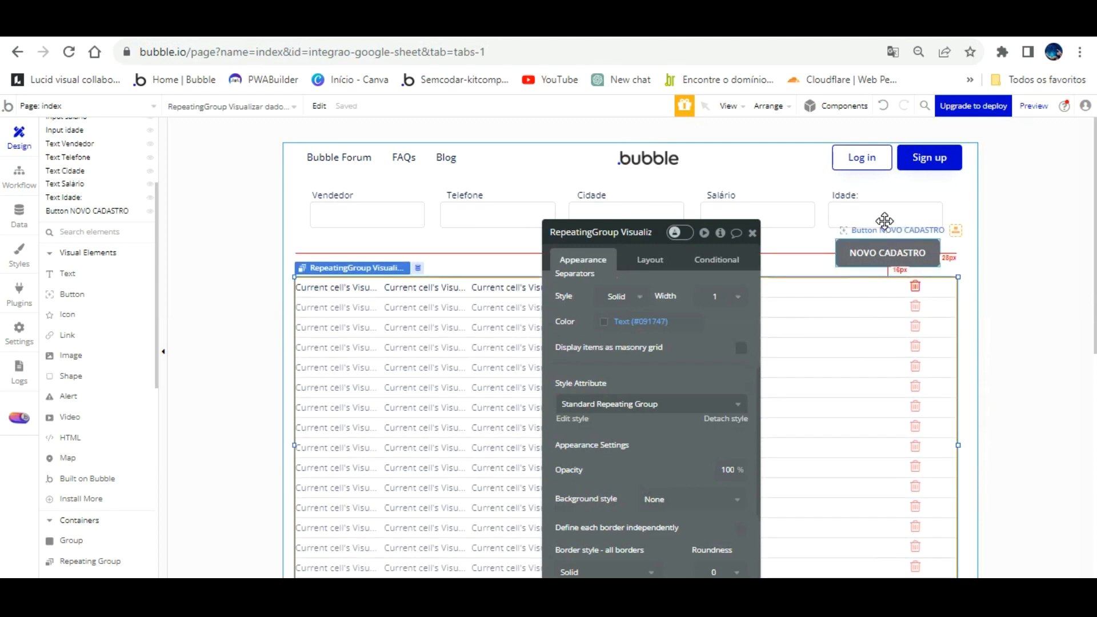
left_click(887, 256)
left_click(651, 347)
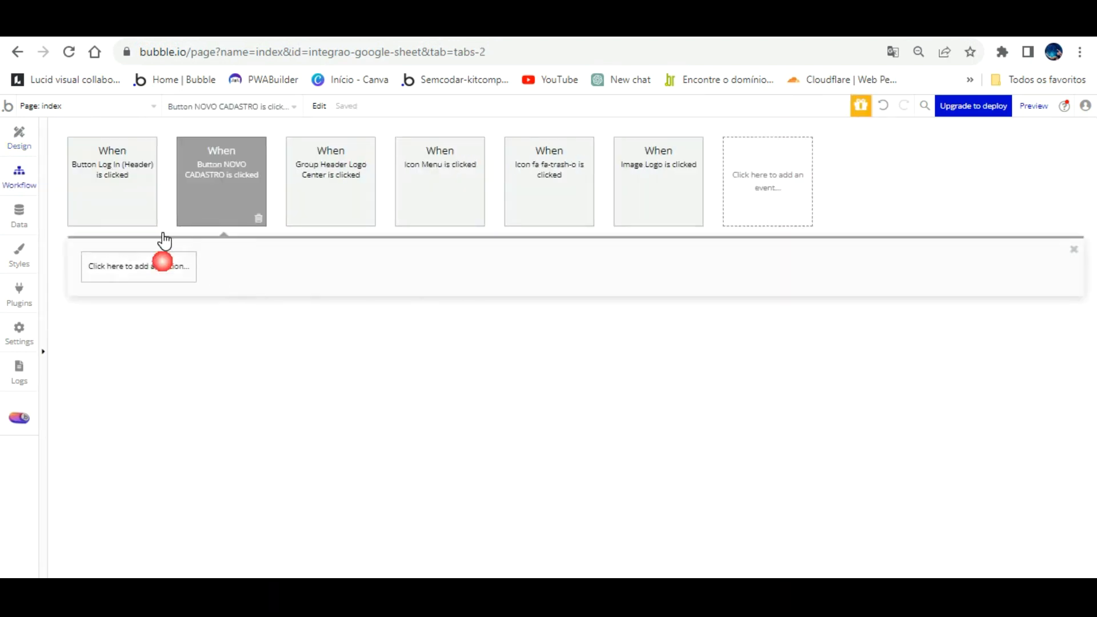
- Add the Integração Google Sheet - Inserir dados action, setting VENDEDOR to Input nome's value
left_click(162, 261)
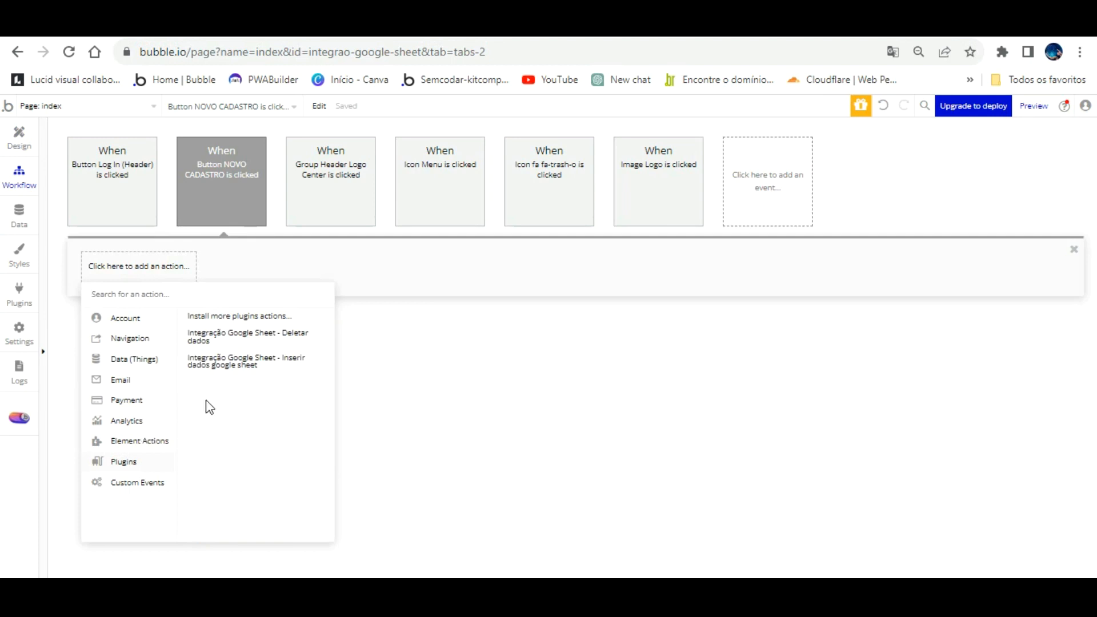
left_click(240, 361)
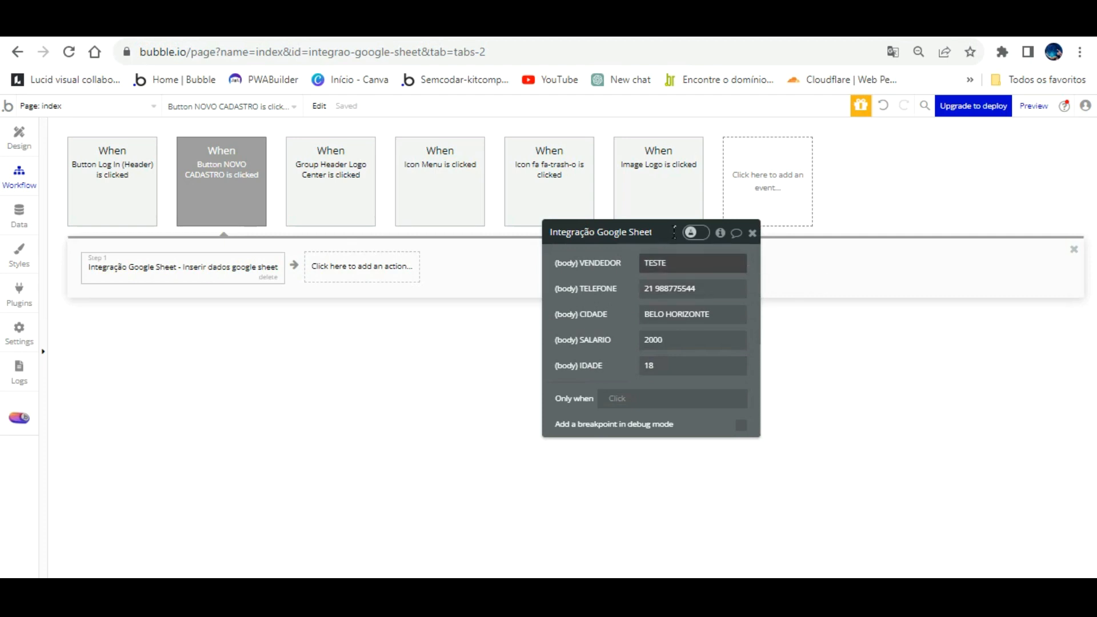
double_click(674, 262)
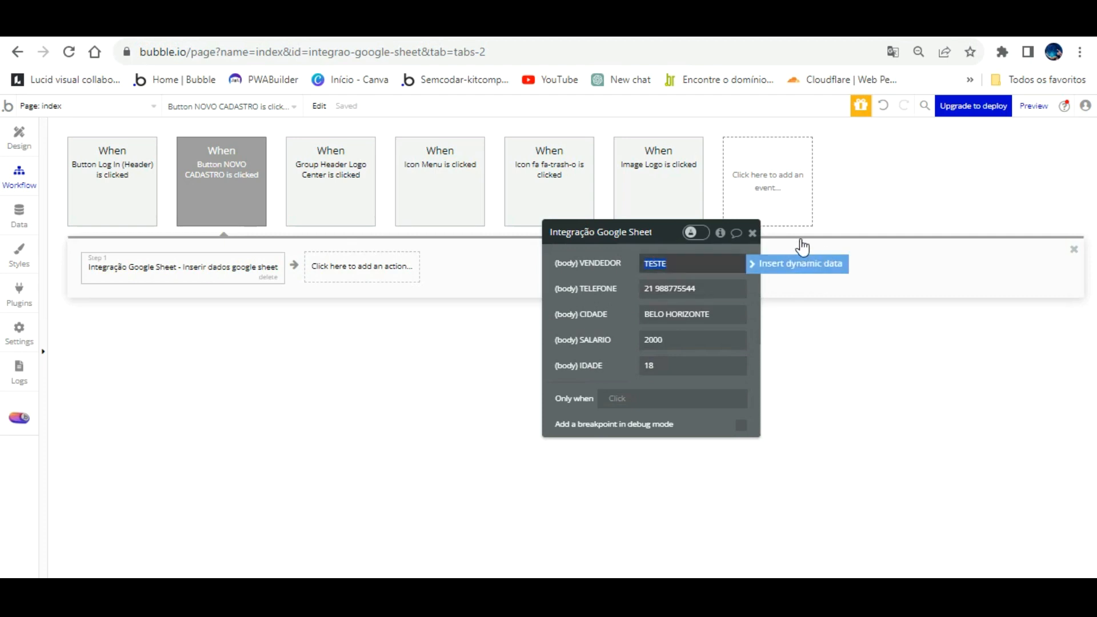
left_click(803, 264)
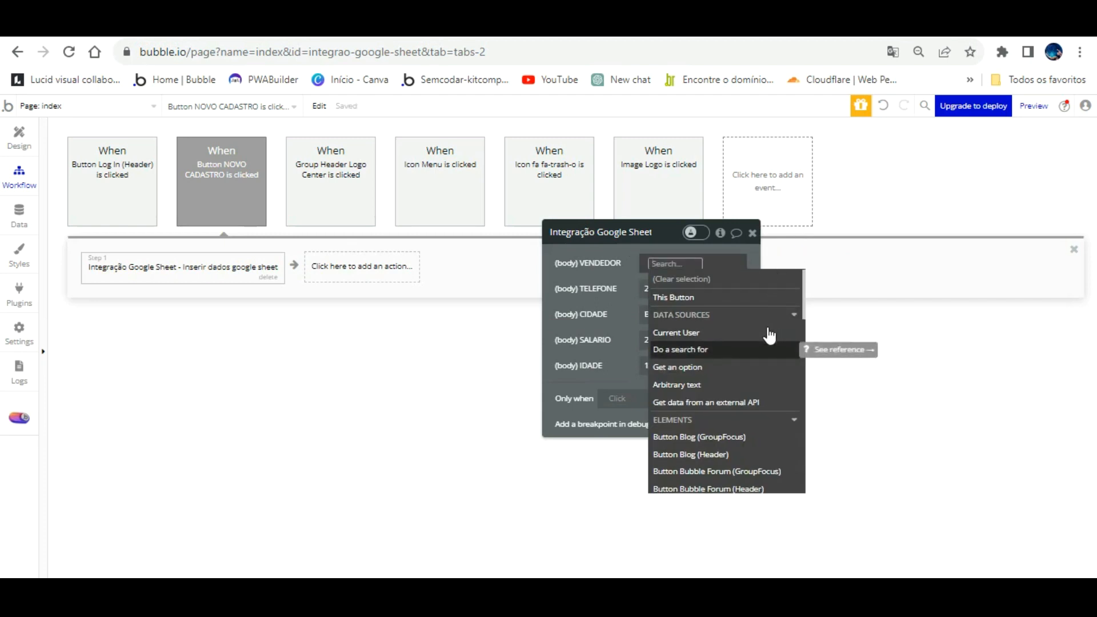
scroll(770, 338, "down", 3)
scroll(770, 337, "down", 5)
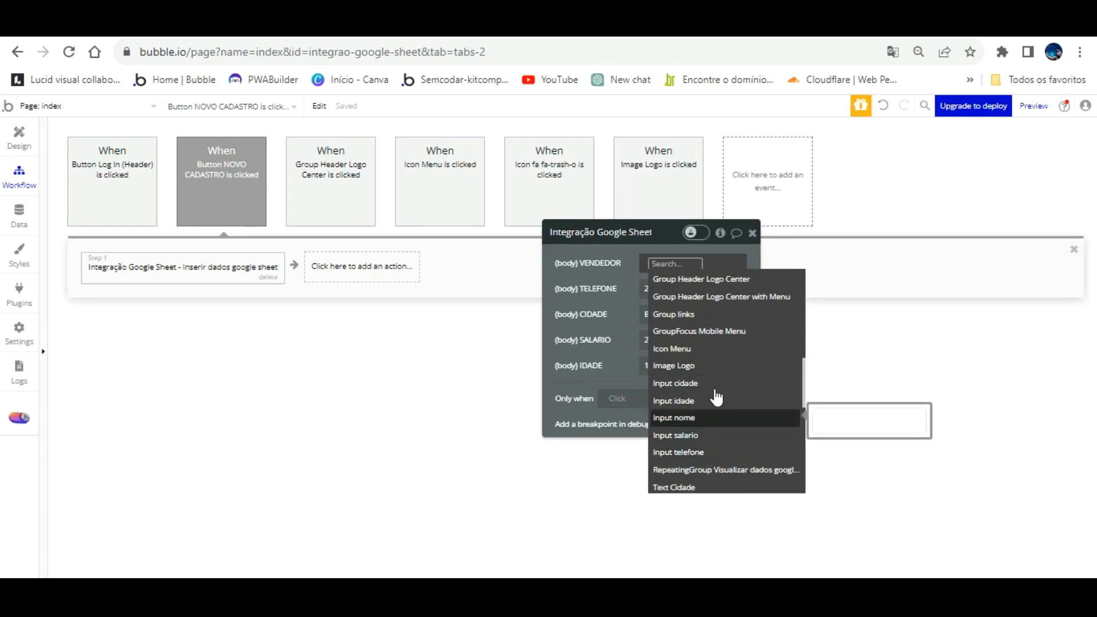
left_click(717, 417)
left_click(642, 288)
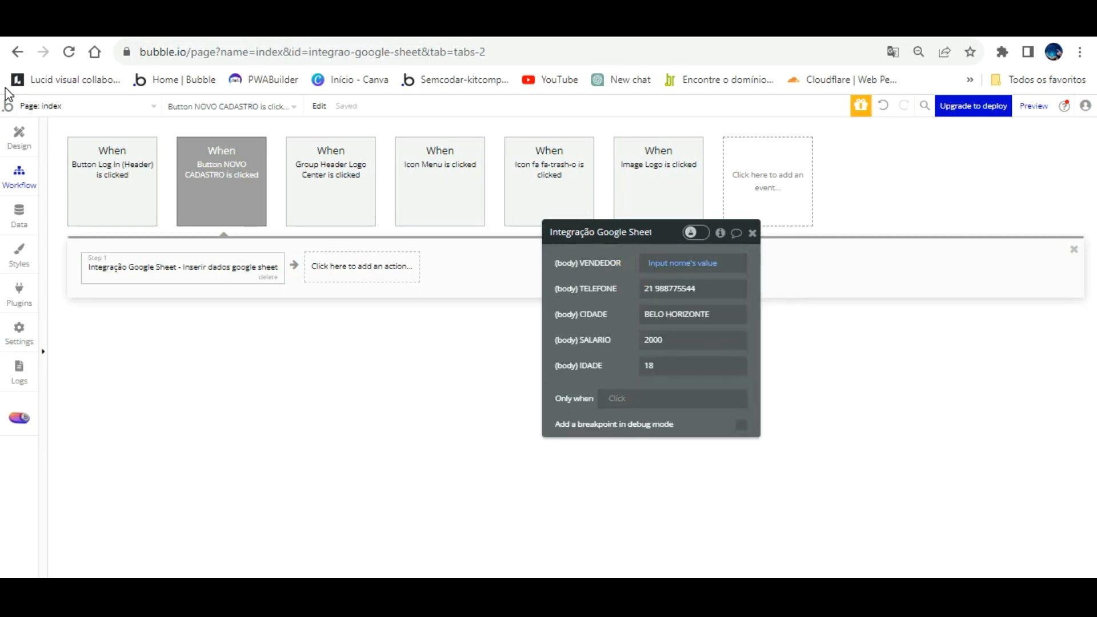
left_click(19, 137)
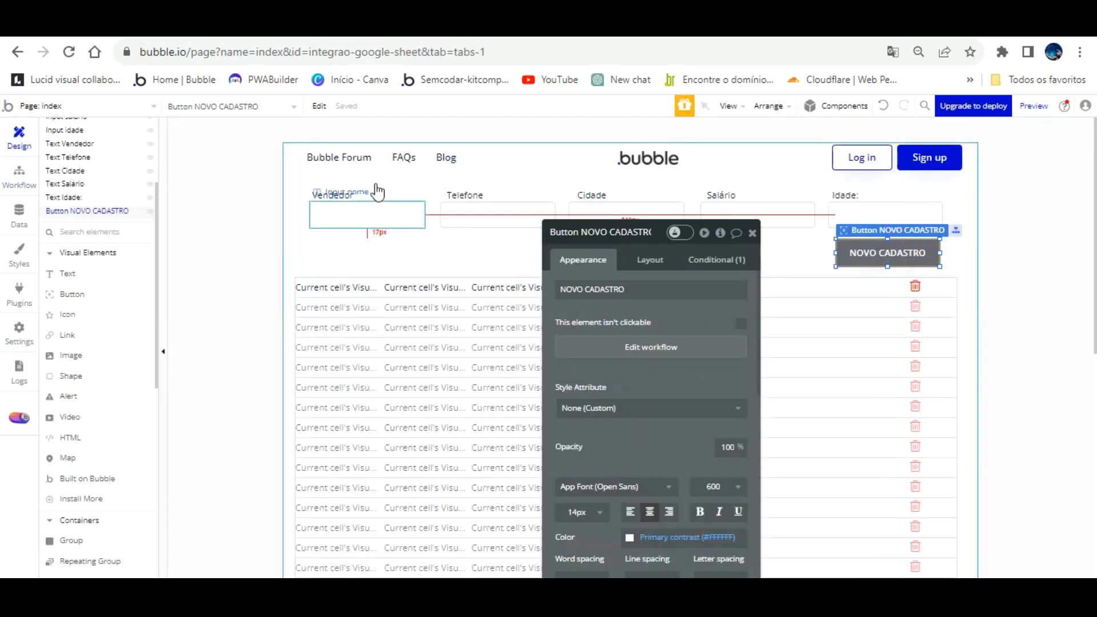
- Rename the Vendedor input element to 'Input vendedor'
left_click(372, 213)
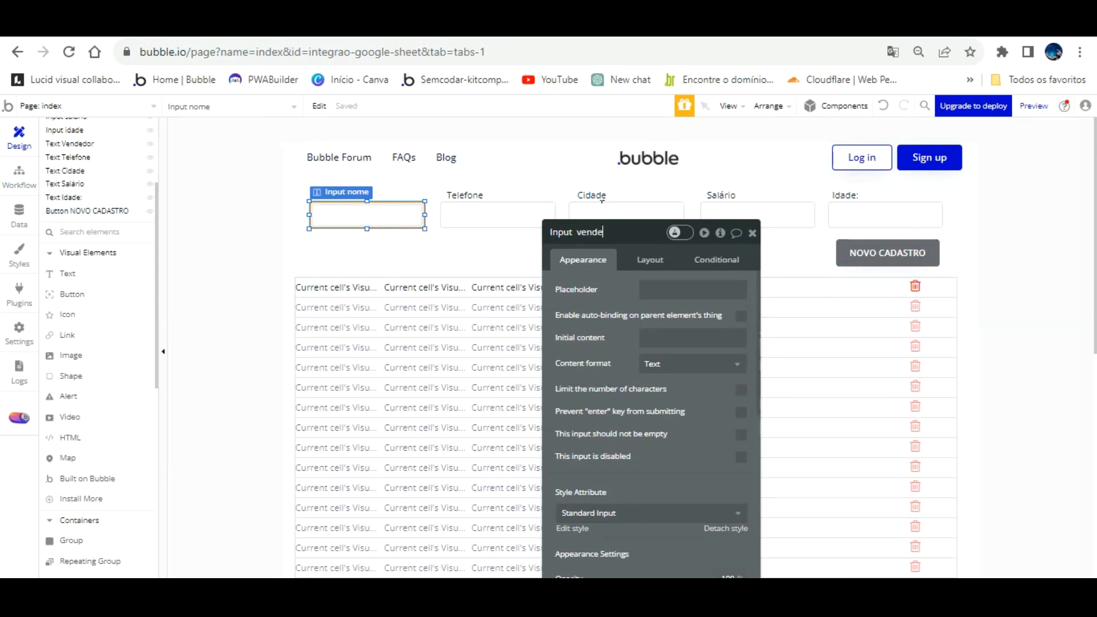
left_click_drag(592, 273, 593, 274)
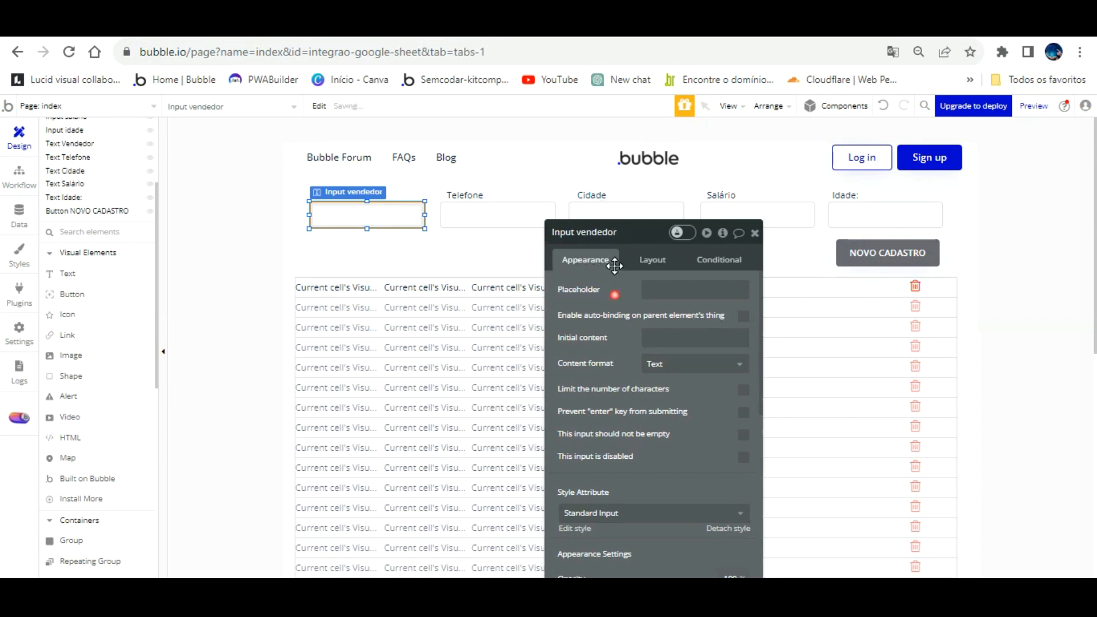
left_click(518, 220)
left_click(18, 176)
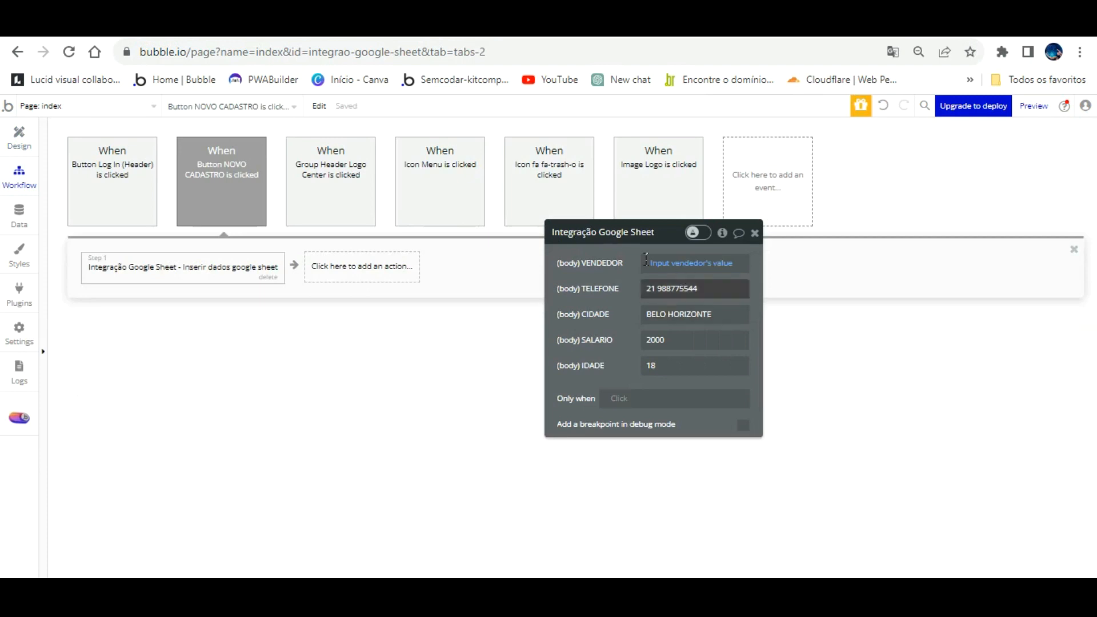
- Bind TELEFONE and CIDADE to Input telefone's and Input cidade's values
left_click(789, 291)
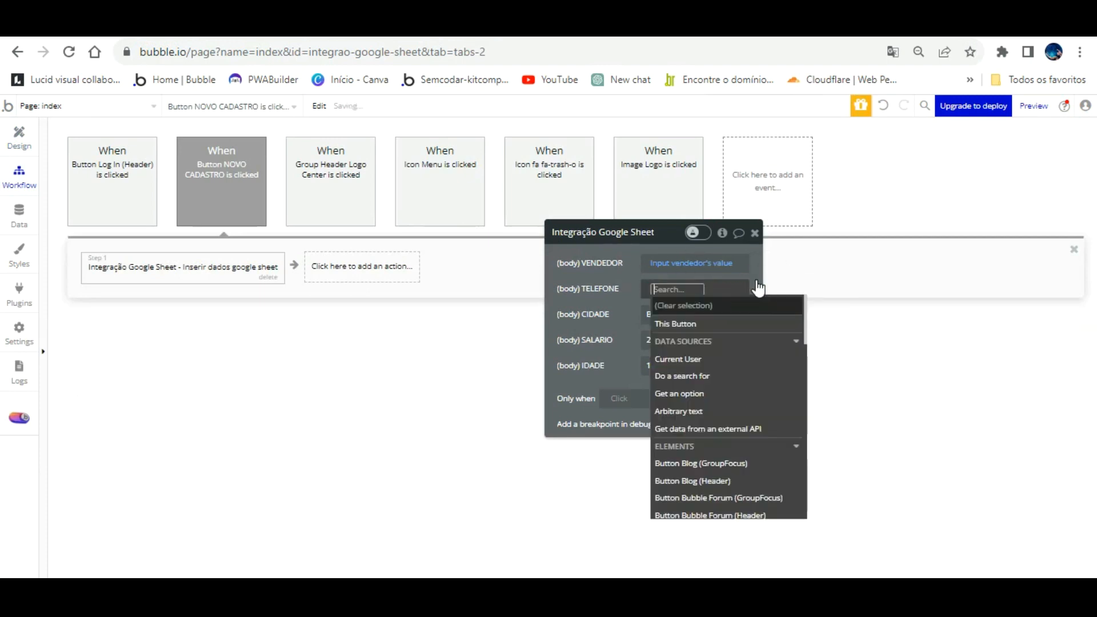
scroll(734, 448, "down", 5)
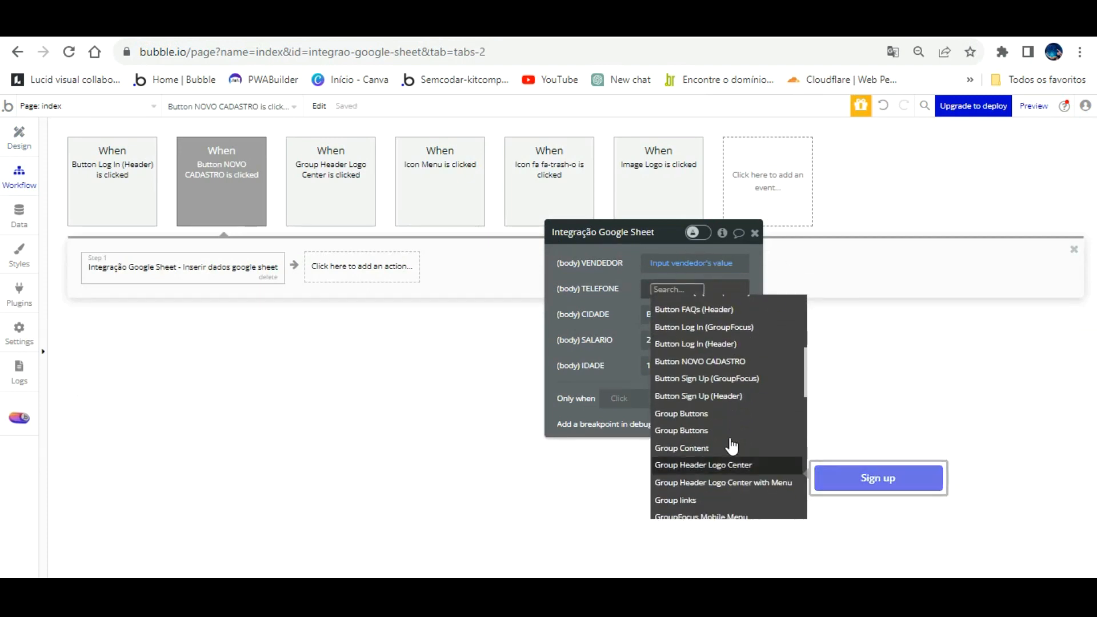
scroll(740, 445, "down", 4)
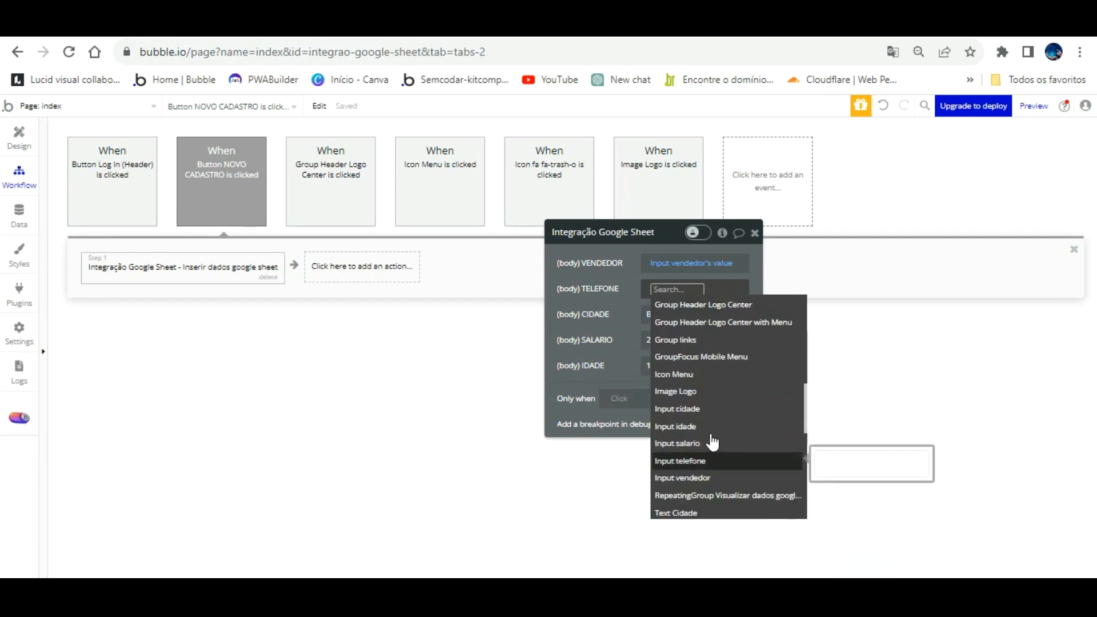
left_click(715, 445)
left_click(666, 332)
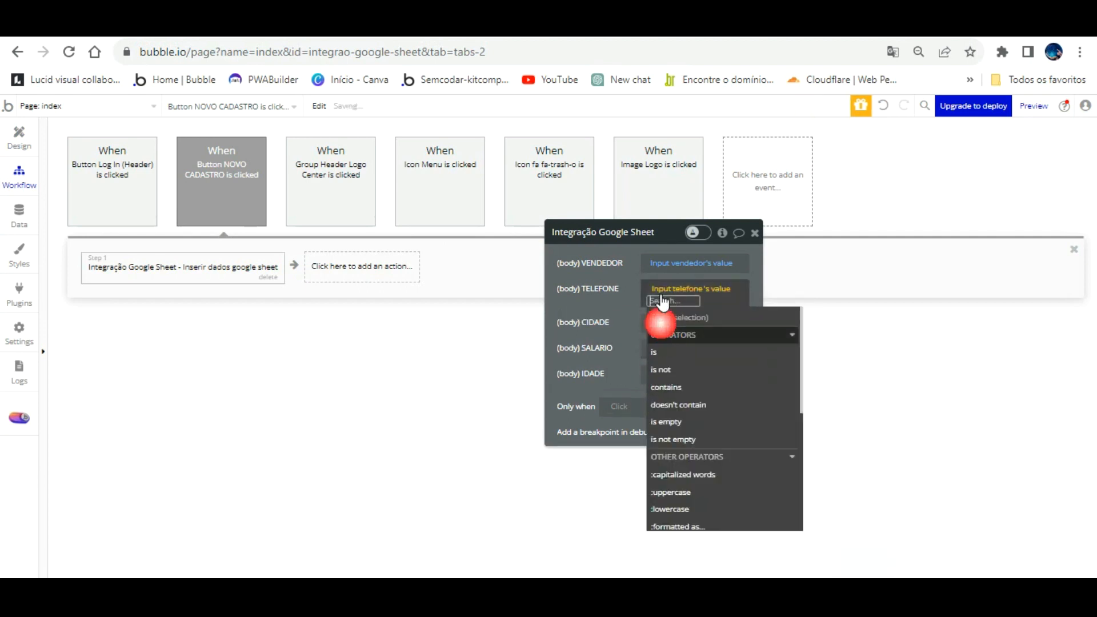
left_click(623, 278)
left_click(776, 314)
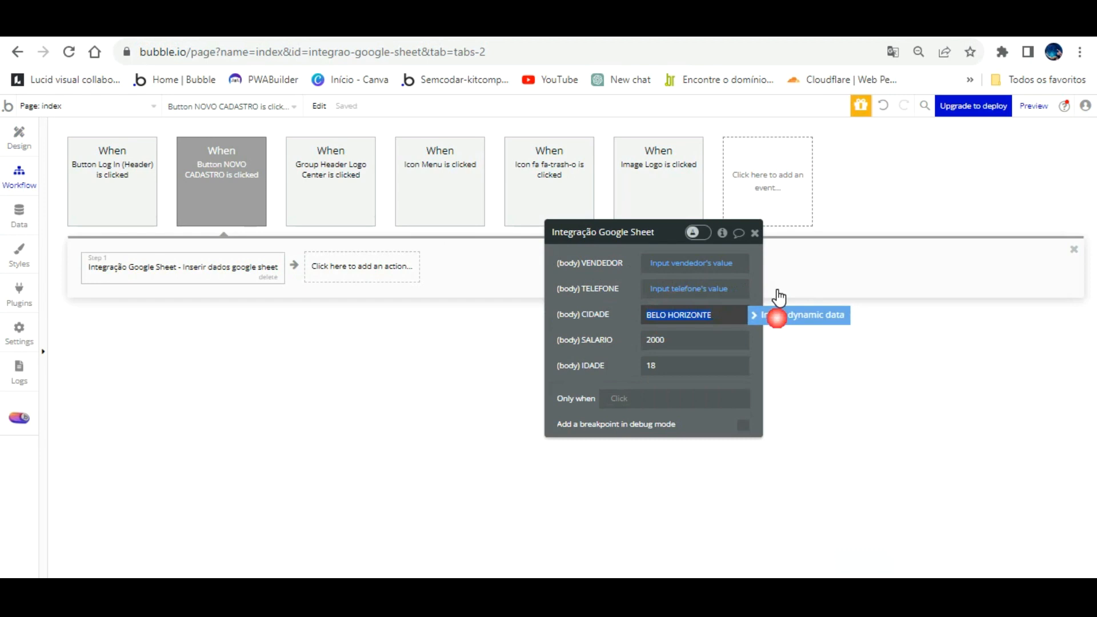
scroll(765, 497, "down", 6)
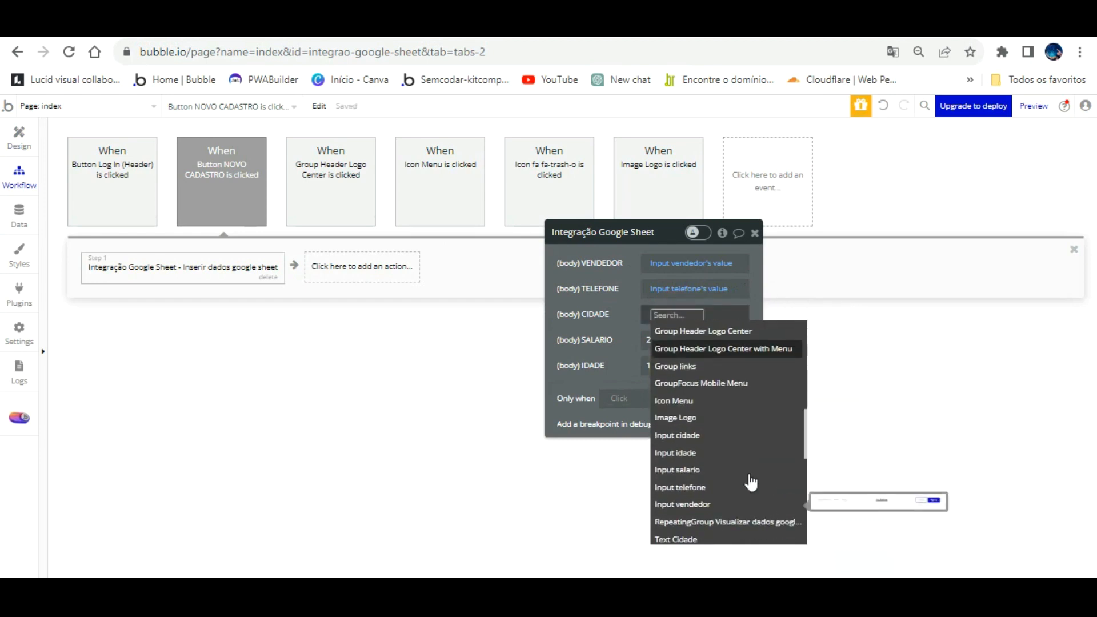
left_click(715, 434)
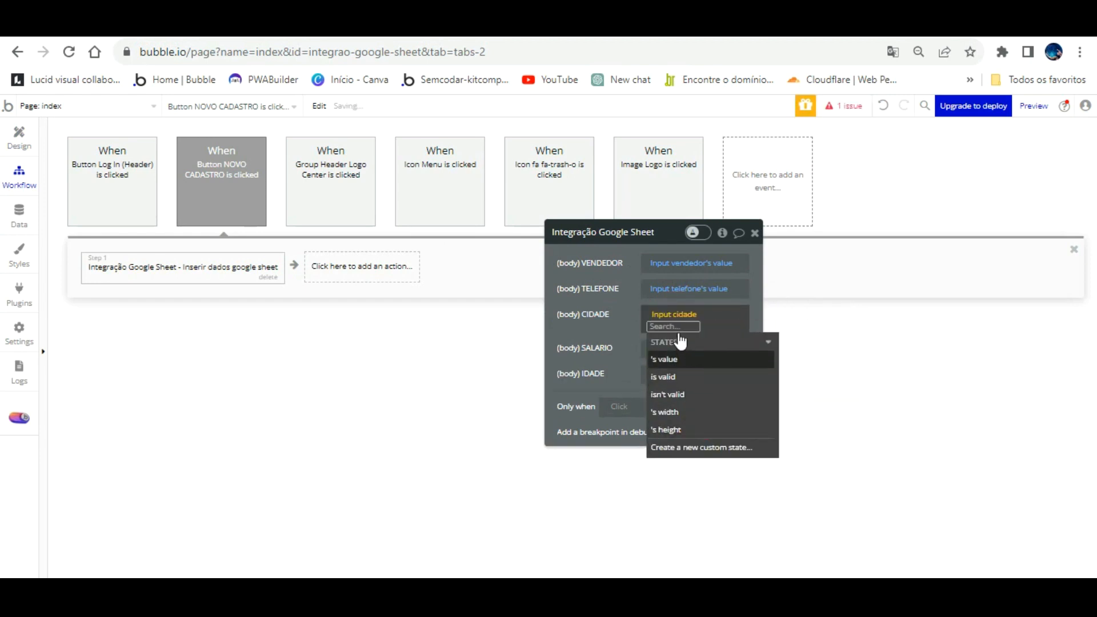
left_click(678, 358)
left_click(636, 309)
- Replace SALARIO's placeholder 2000 with the salary input's value
double_click(654, 342)
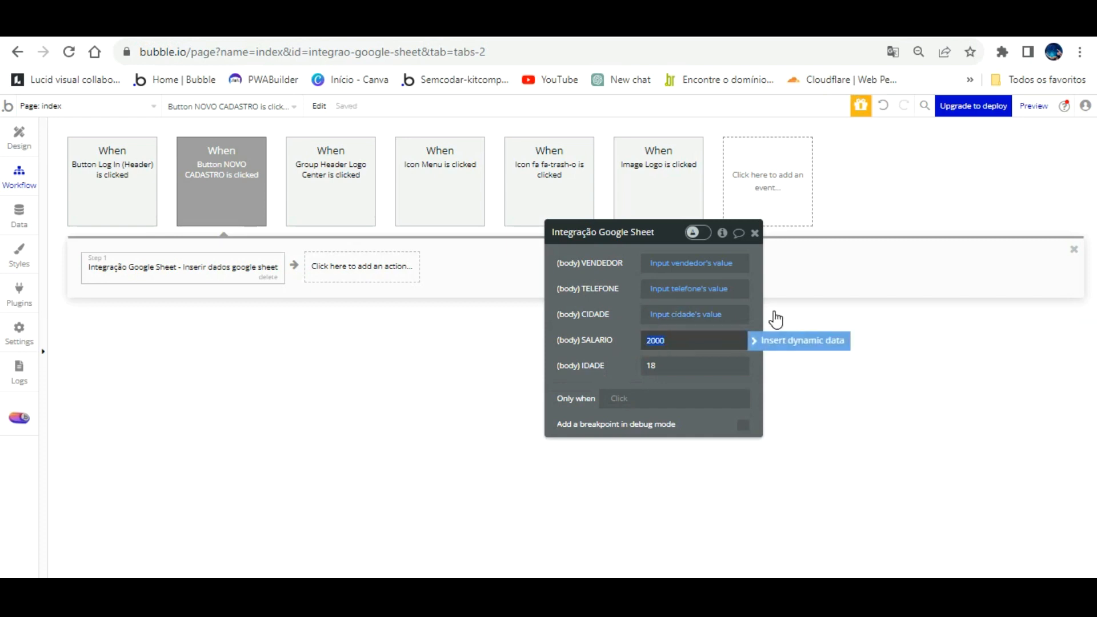
left_click(796, 341)
scroll(726, 423, "down", 4)
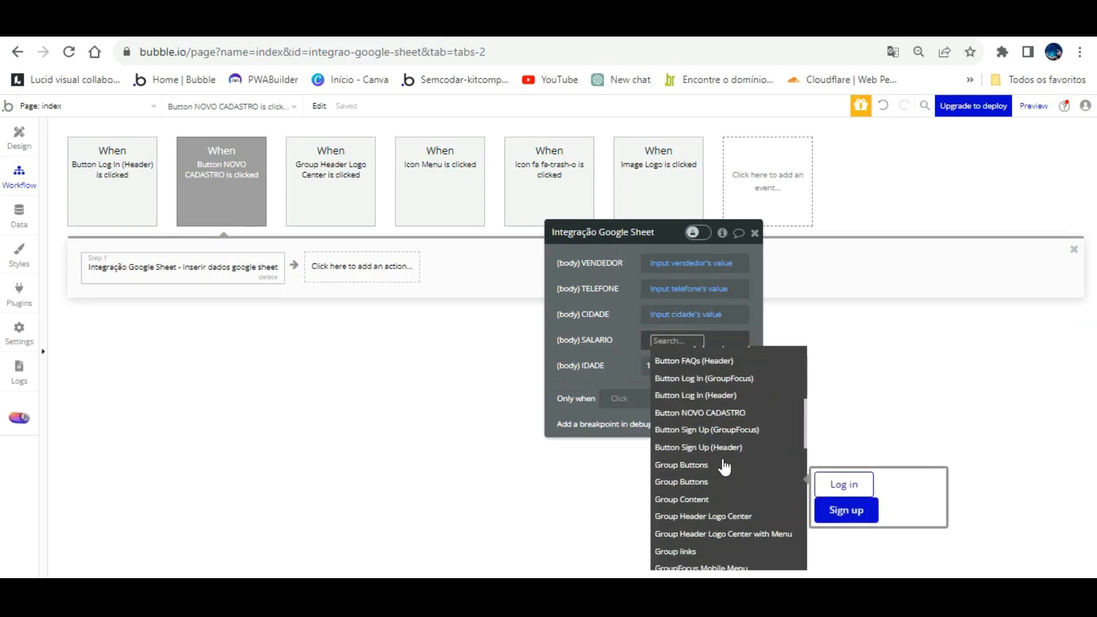
scroll(725, 468, "down", 3)
left_click(703, 494)
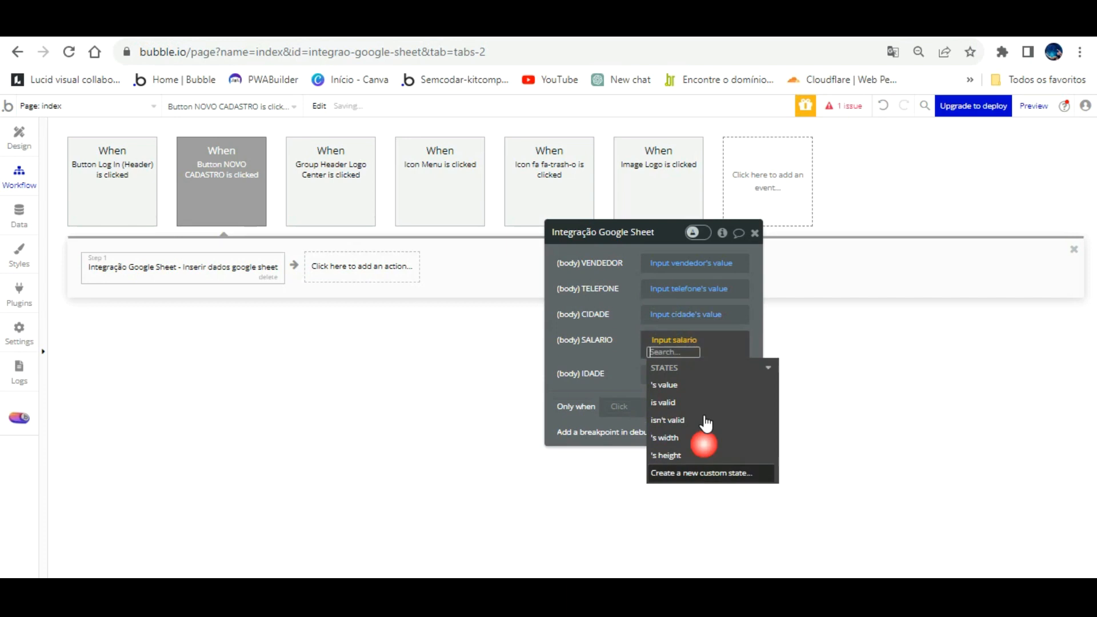
left_click(679, 374)
left_click(626, 336)
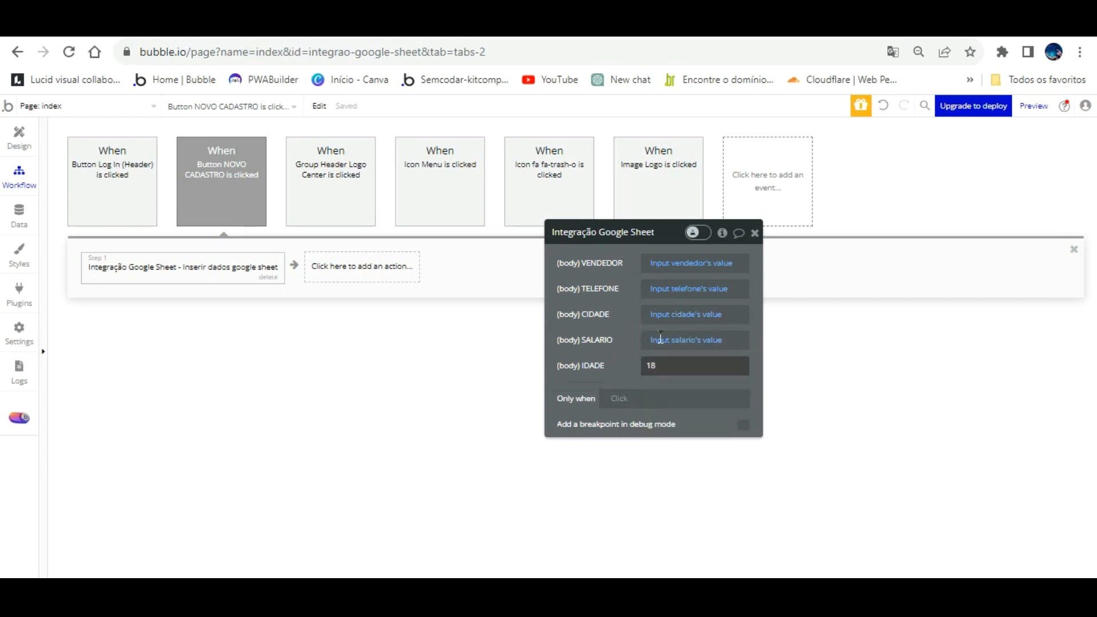
- Set IDADE to the age input's value
left_click(669, 365)
left_click(800, 366)
scroll(752, 451, "down", 3)
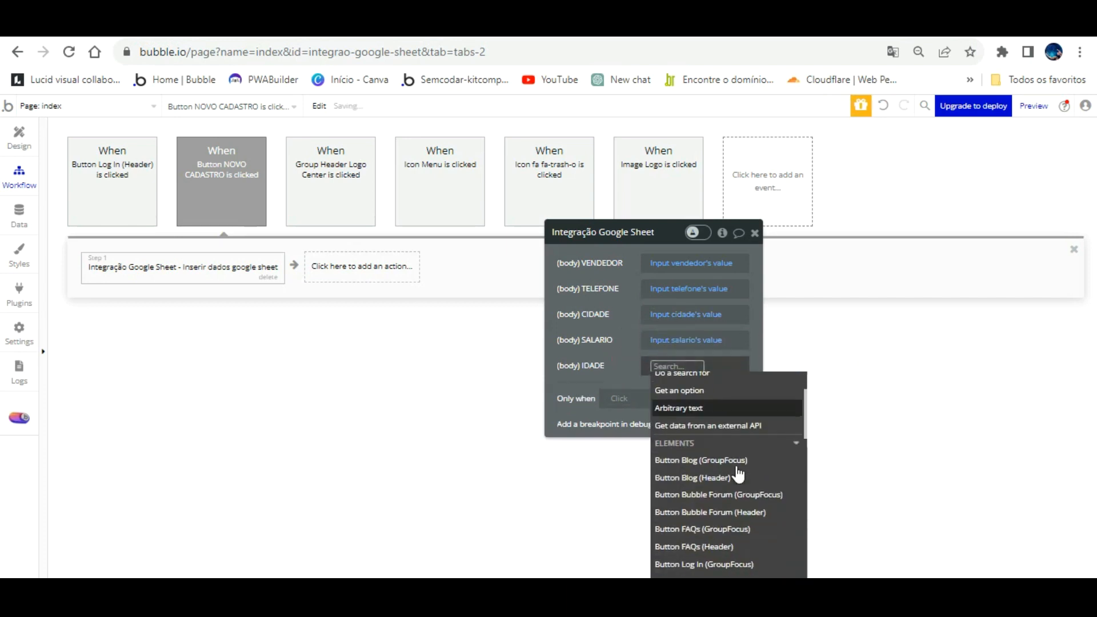
scroll(742, 479, "down", 3)
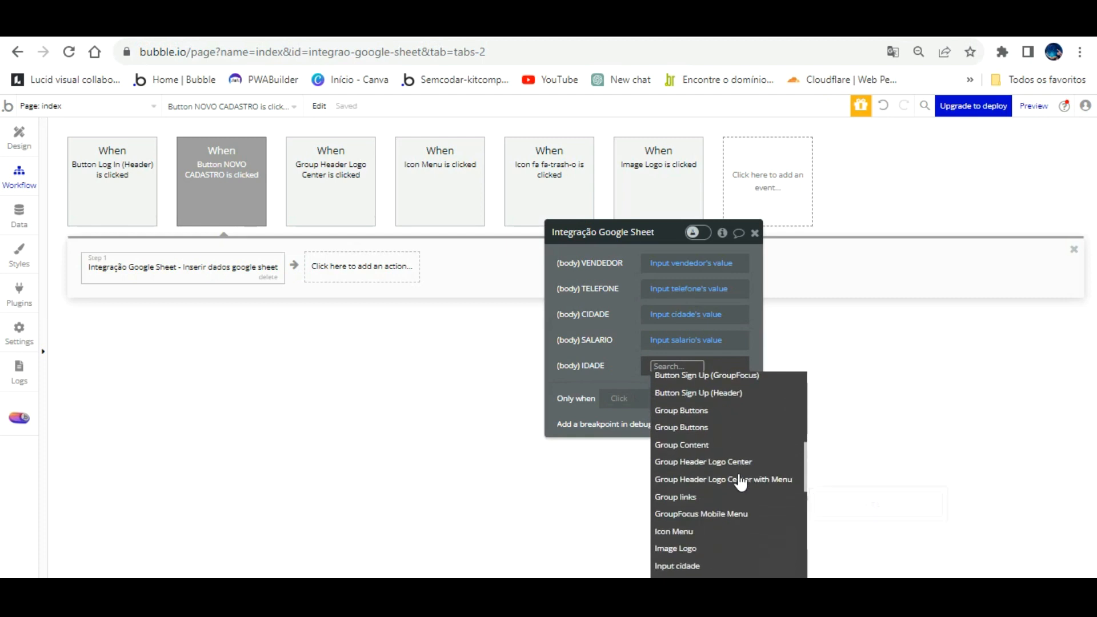
scroll(715, 479, "down", 3)
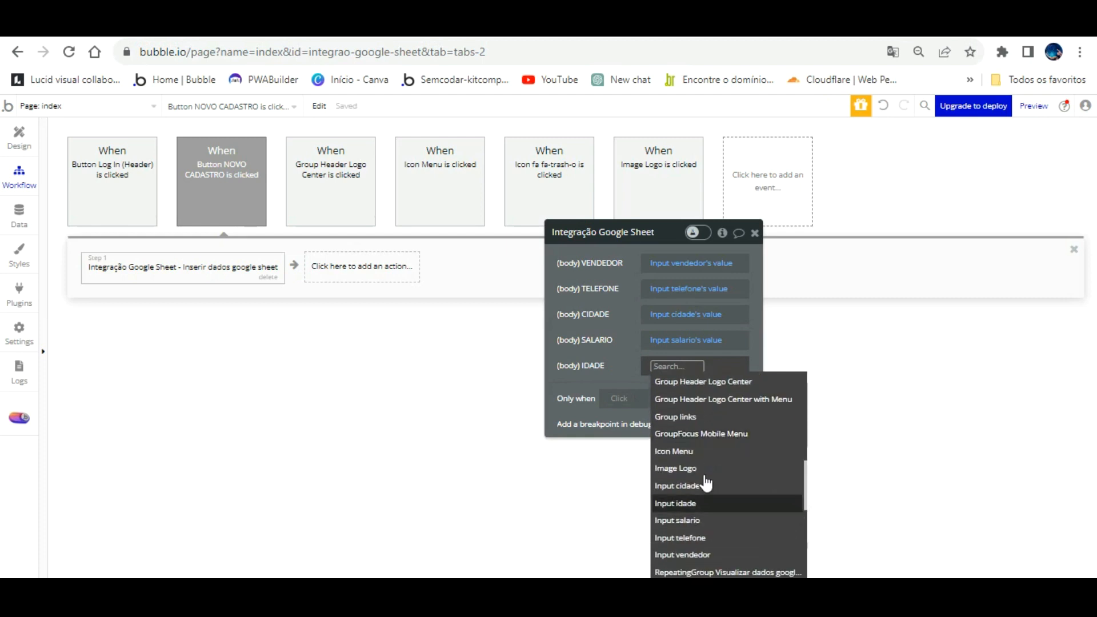
left_click(709, 503)
left_click(625, 368)
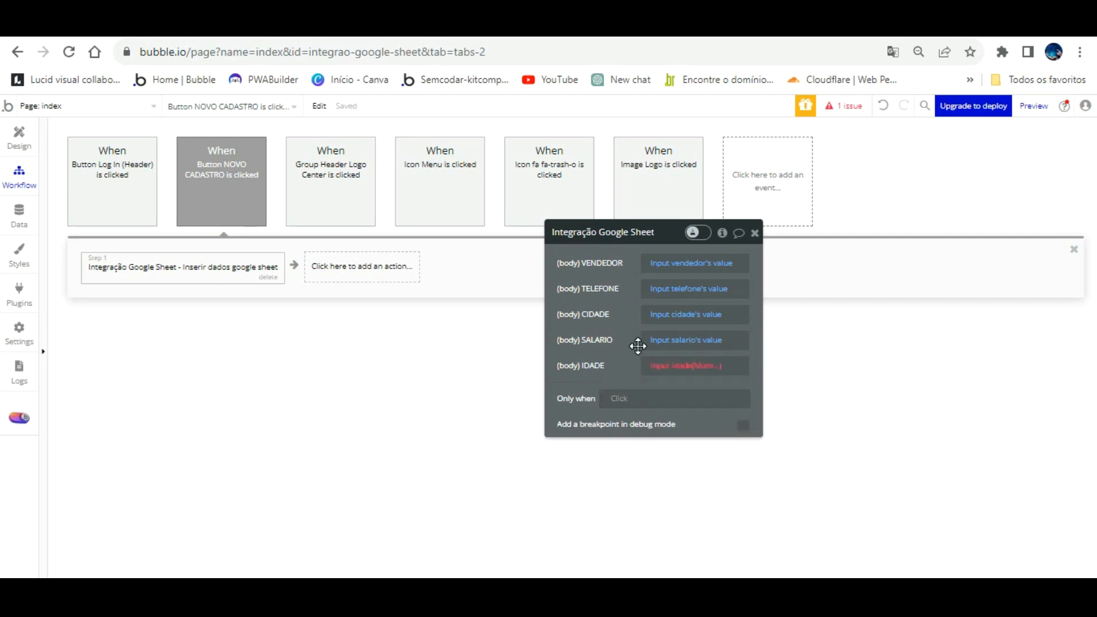
left_click(703, 368)
left_click(673, 410)
left_click(638, 378)
left_click(619, 339)
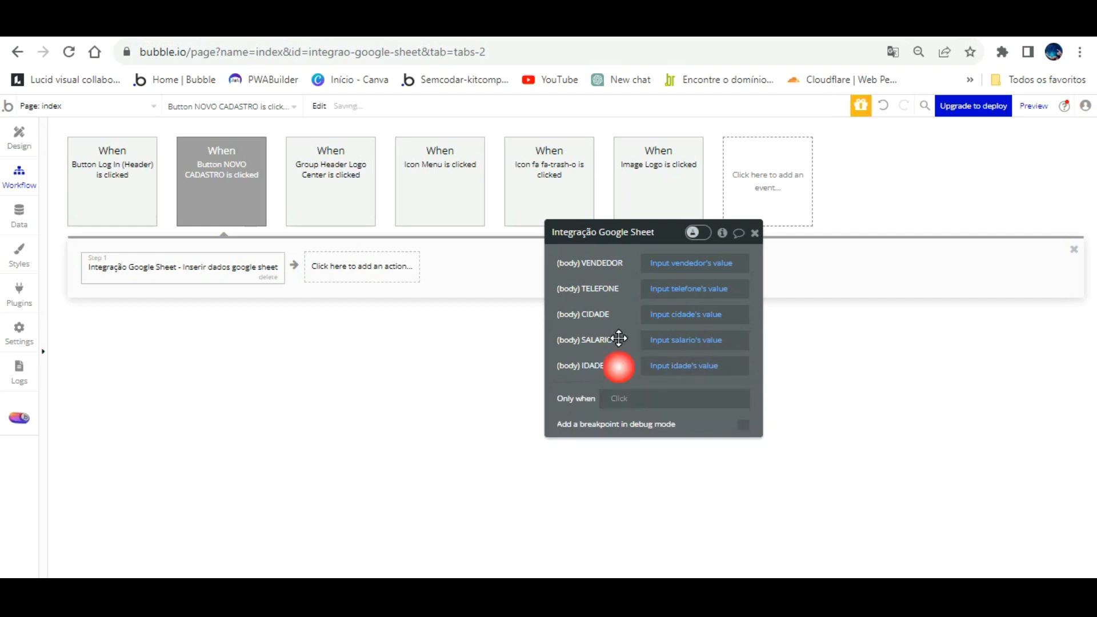
- Add a Reset relevant inputs step after the Google Sheet action
left_click(359, 259)
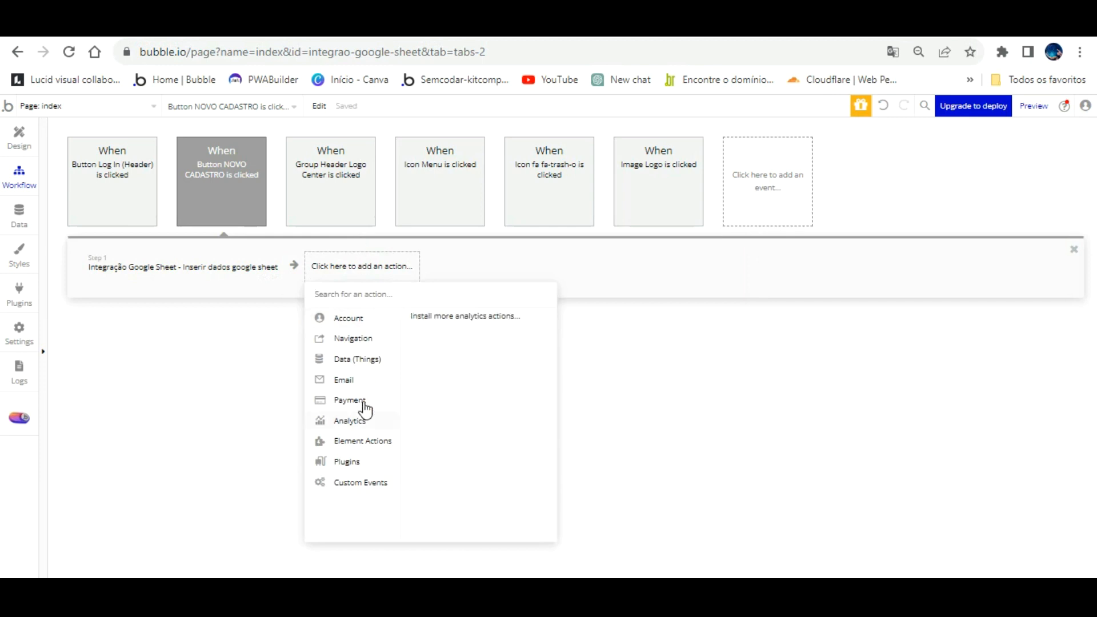
left_click(494, 388)
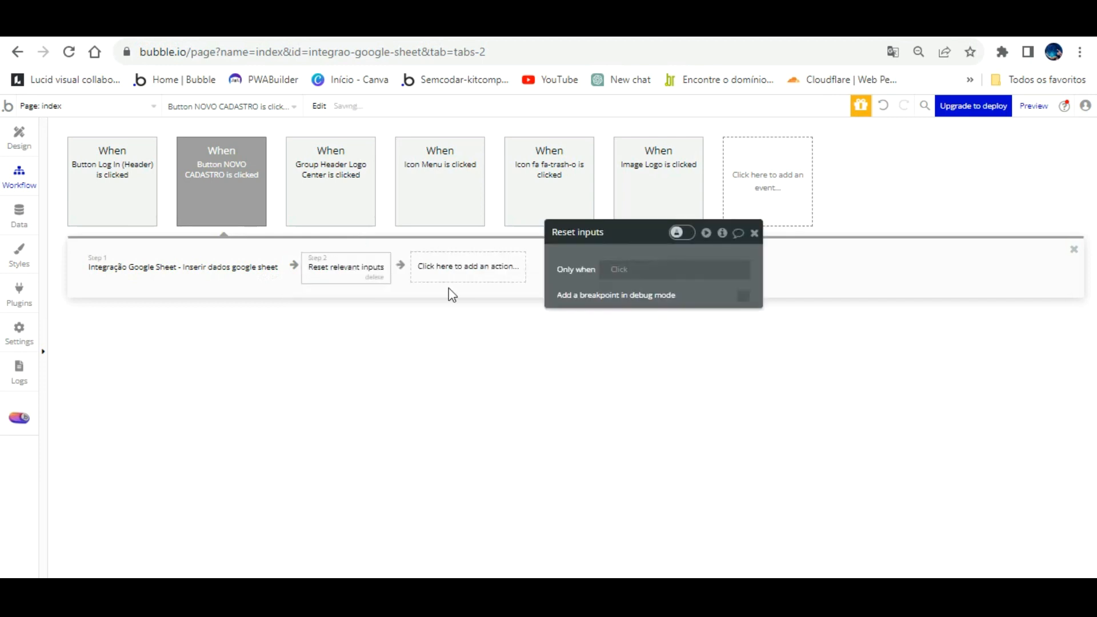
left_click(453, 246)
type("bep")
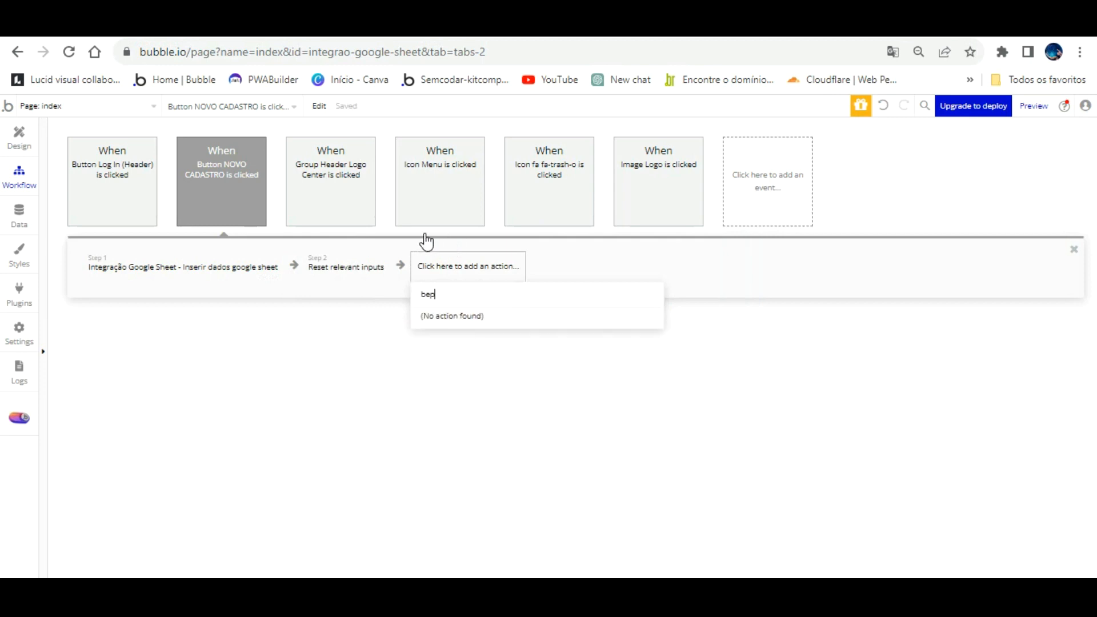
- Install the Alert Toast Message Notify · BEP plugin found by searching 'toast'
left_click(20, 290)
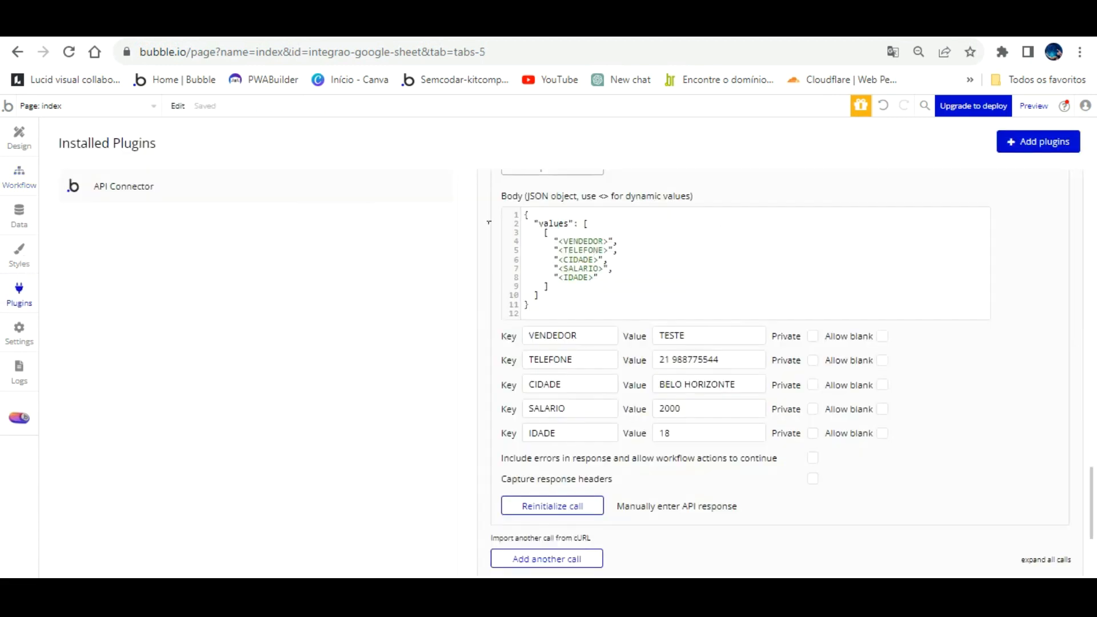
left_click(1039, 142)
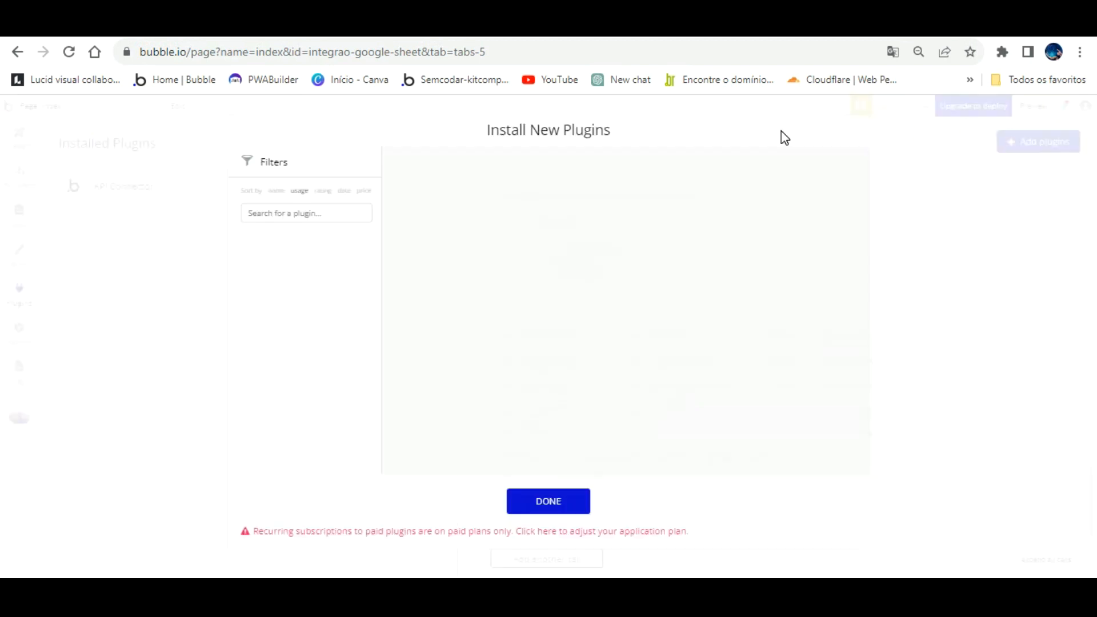
left_click(351, 213)
type("toast")
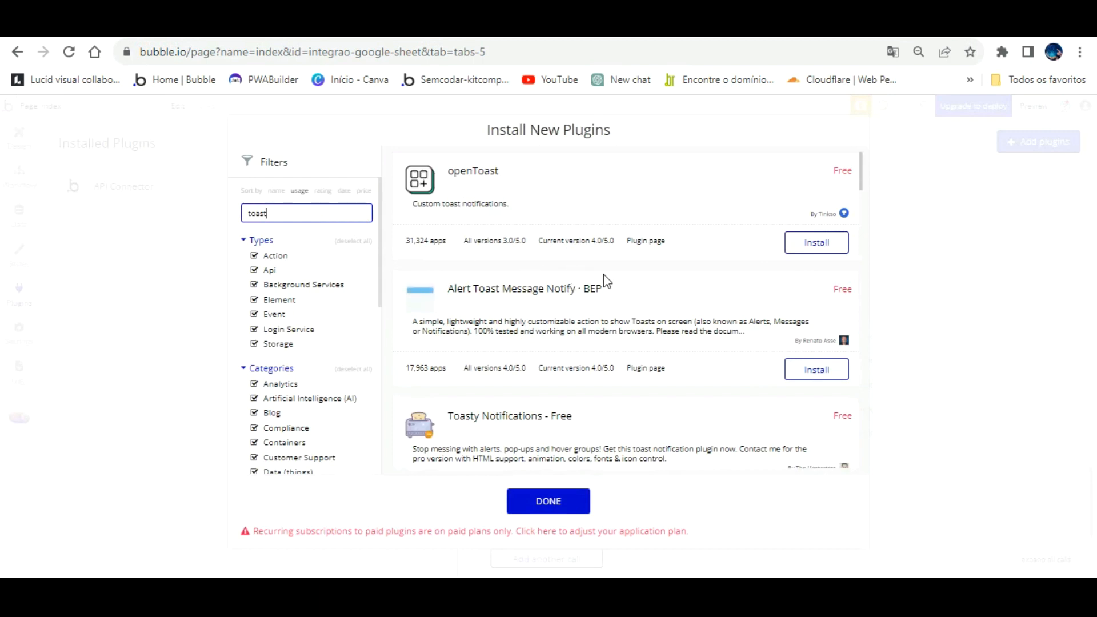
left_click(817, 369)
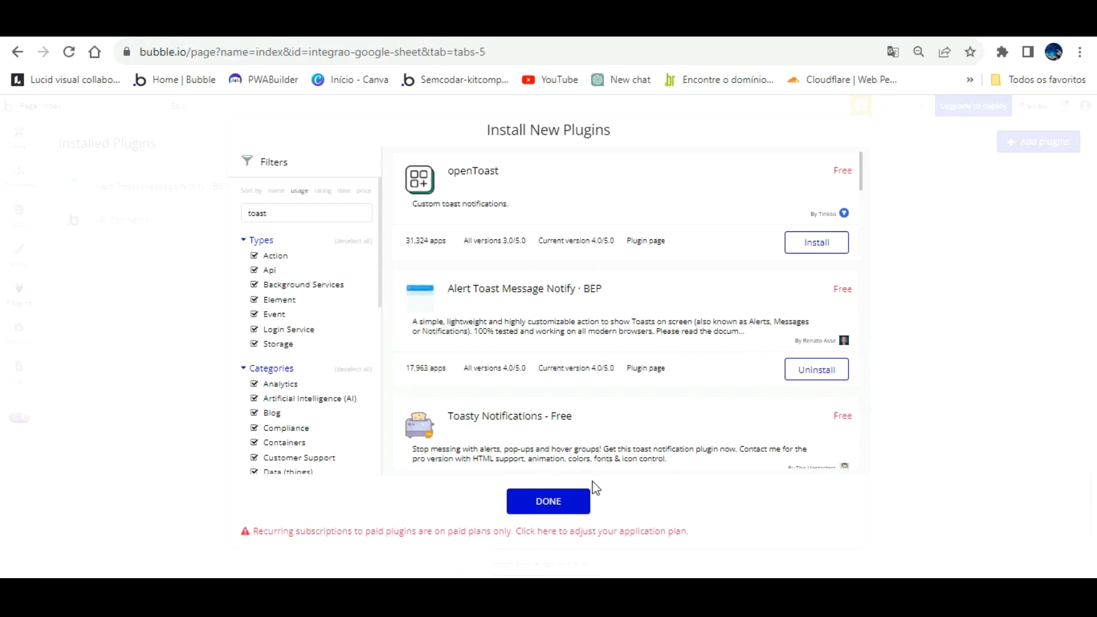
left_click(583, 498)
left_click(74, 181)
- Add a BEP Toast Alert step saying 'Cadastro inserido com sucesso' on the Success background
left_click(19, 172)
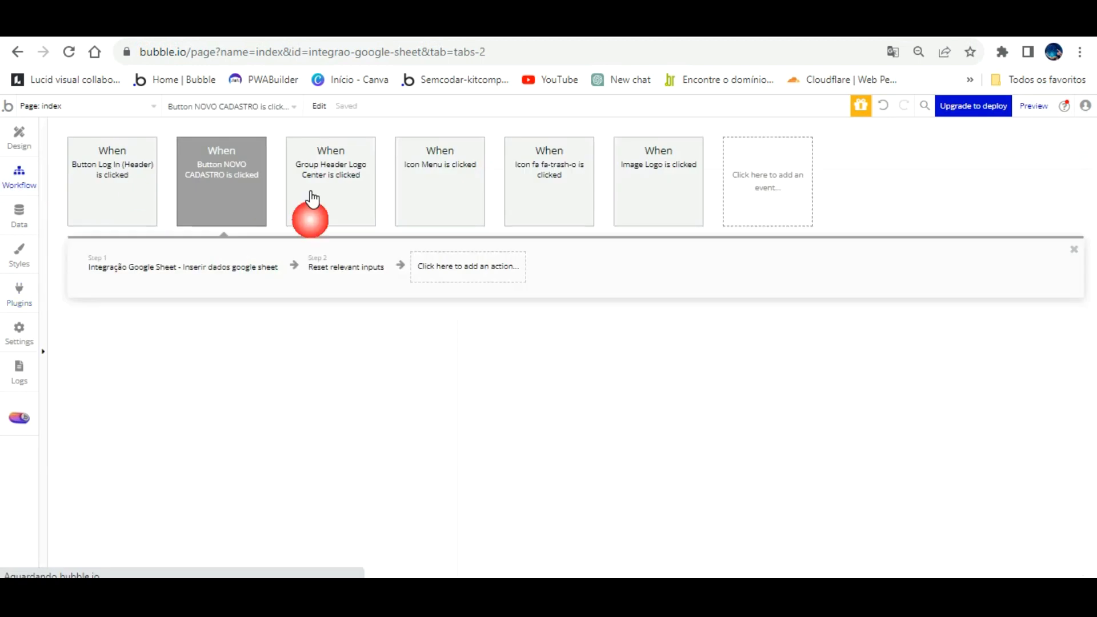
left_click(460, 262)
type("to")
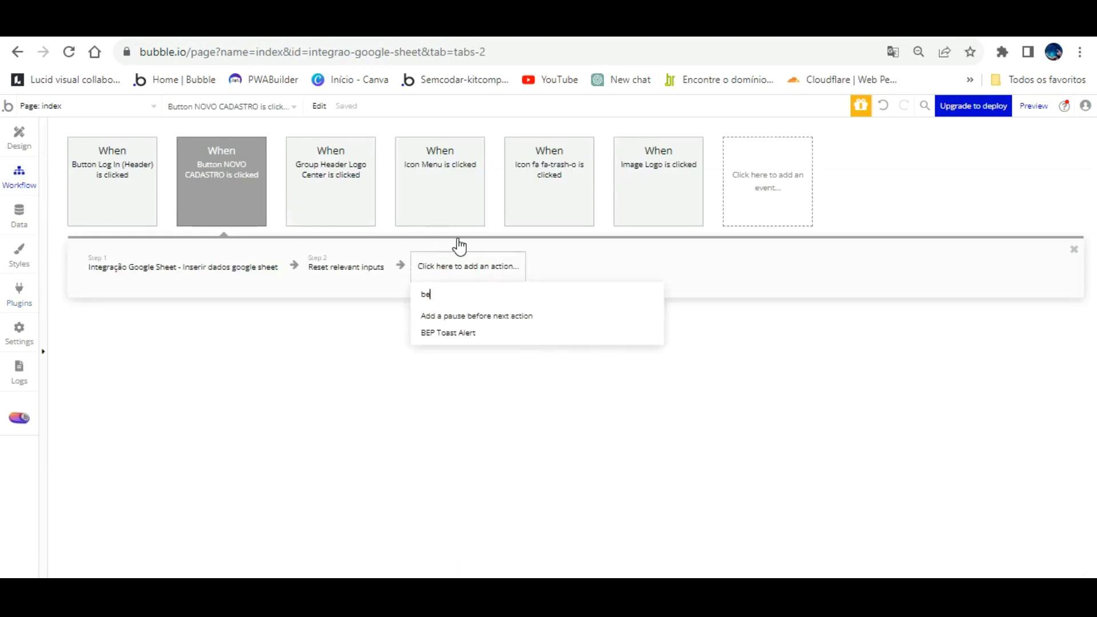
left_click(464, 331)
left_click(647, 319)
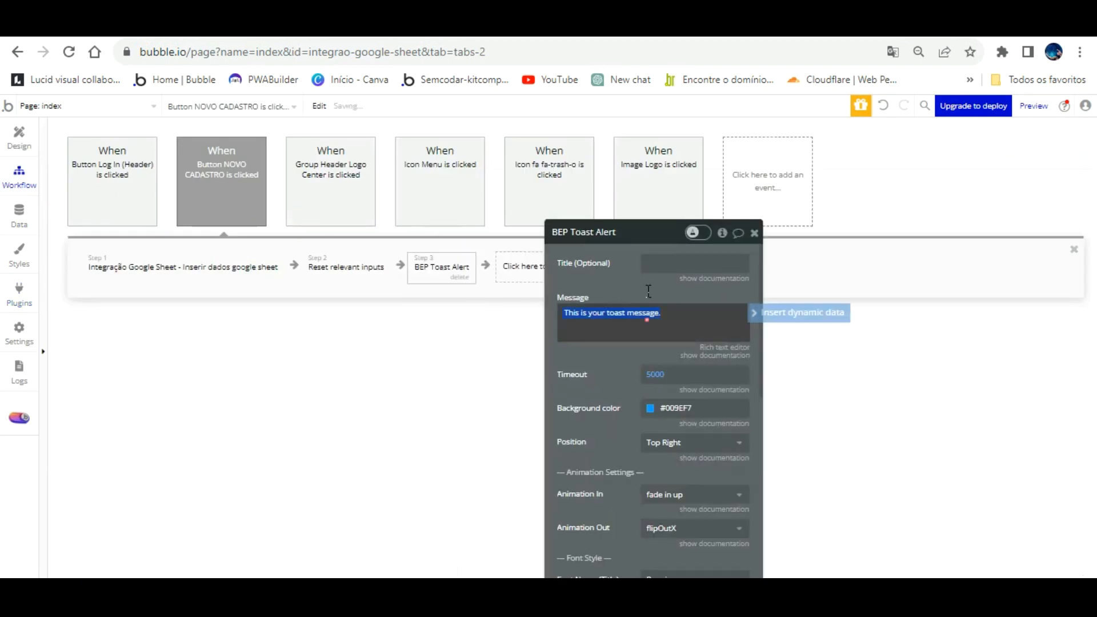
type("C")
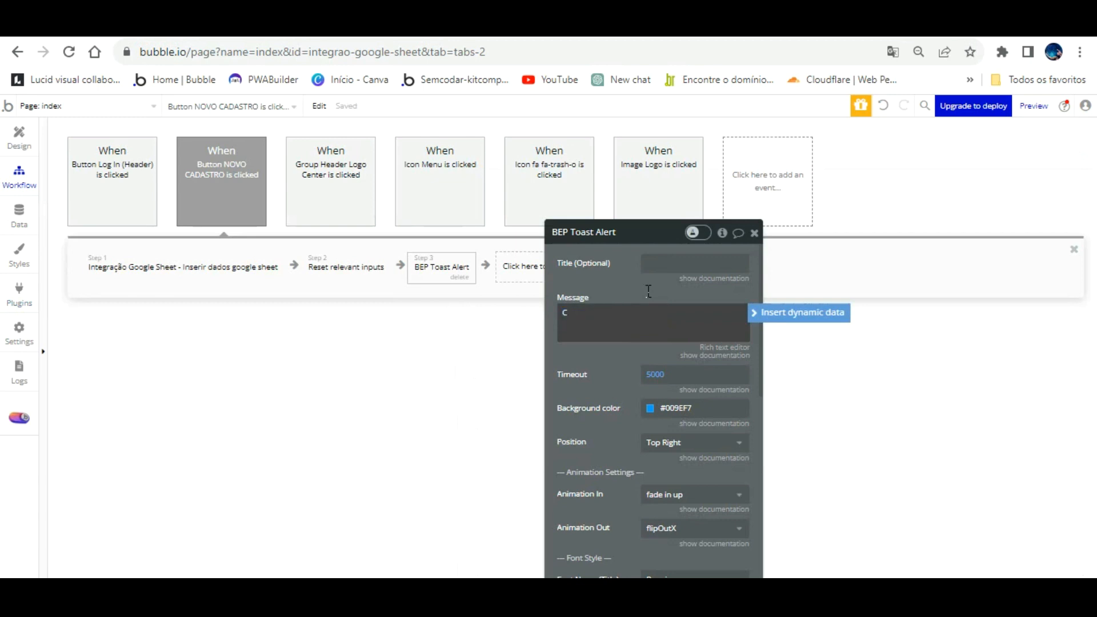
type("adastro inserido com sucesso")
left_click(651, 408)
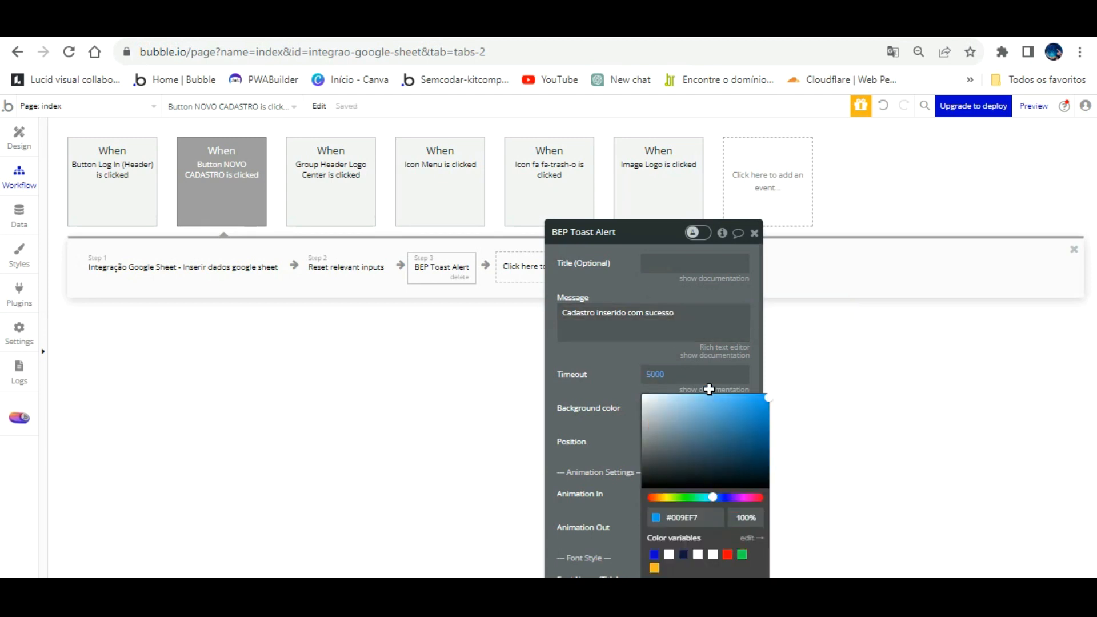
left_click(742, 554)
left_click(677, 374)
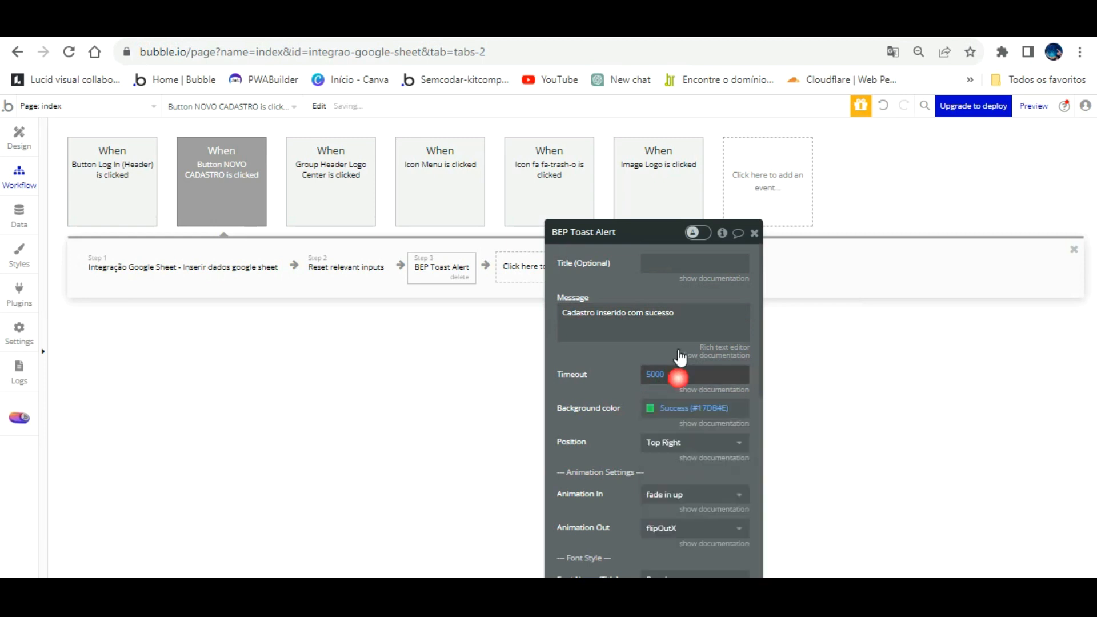
- Set the toast timeout to 3000, position Center, and message font size 24
left_click(660, 373)
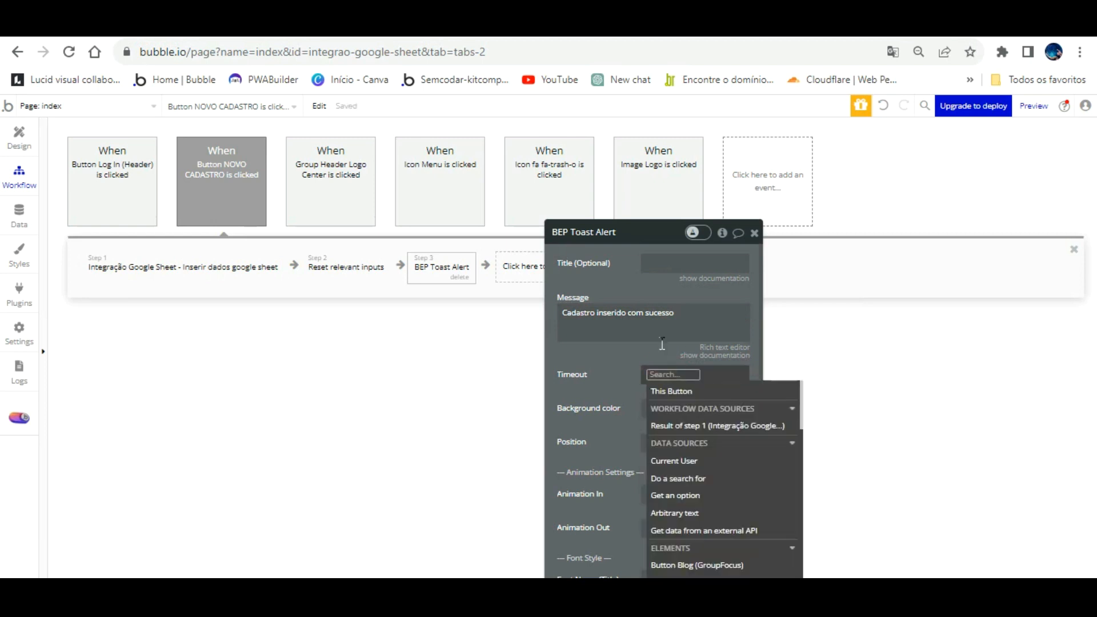
type("3000")
left_click(606, 382)
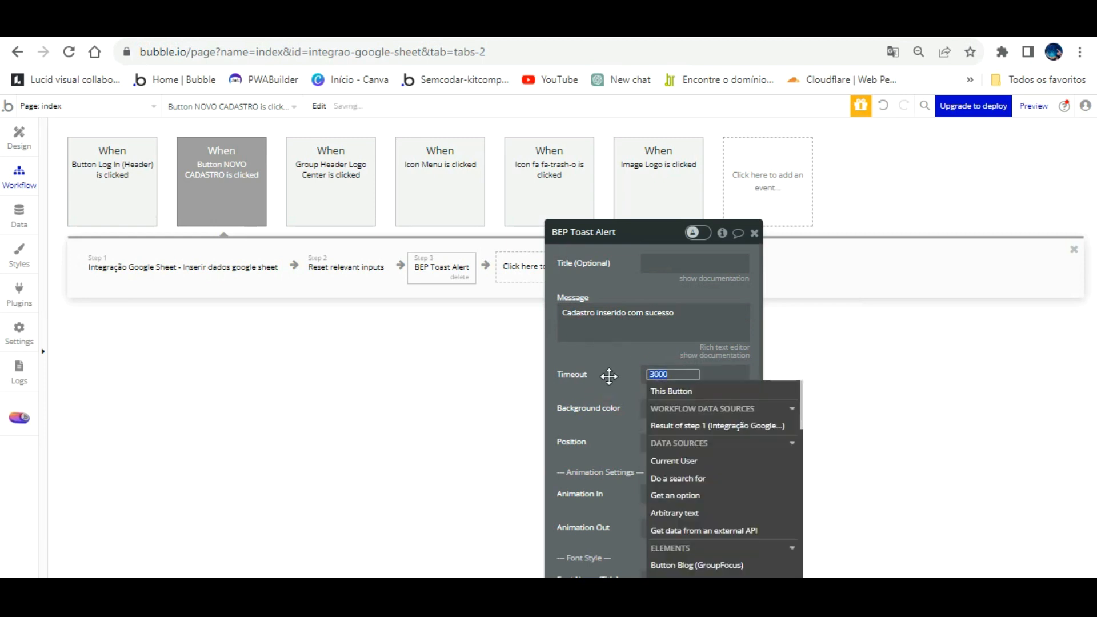
left_click(678, 443)
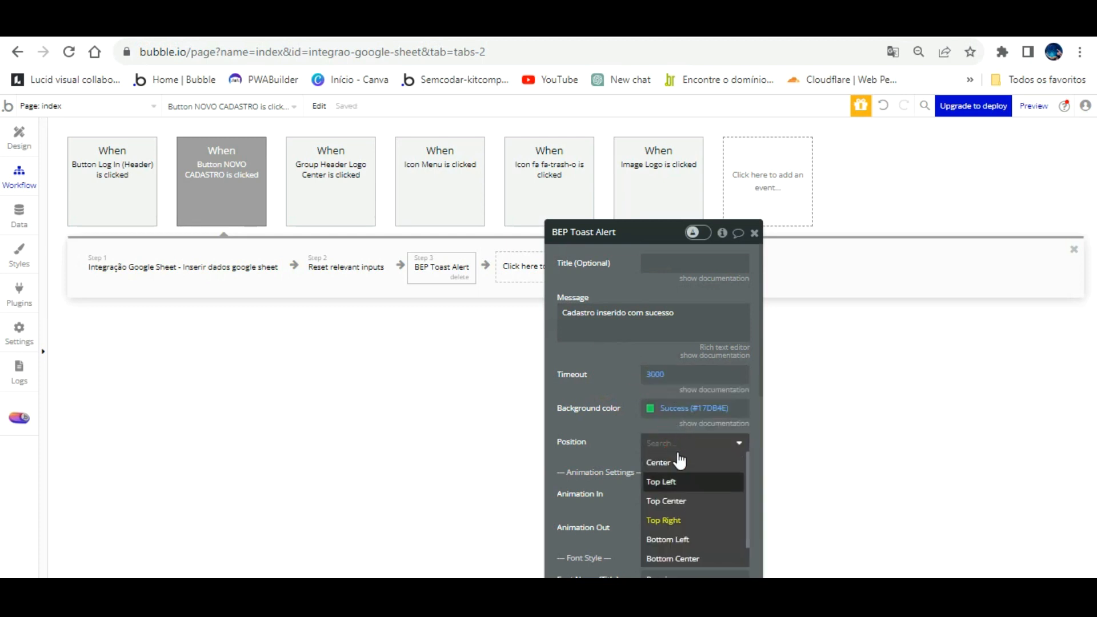
left_click(669, 463)
scroll(629, 440, "down", 5)
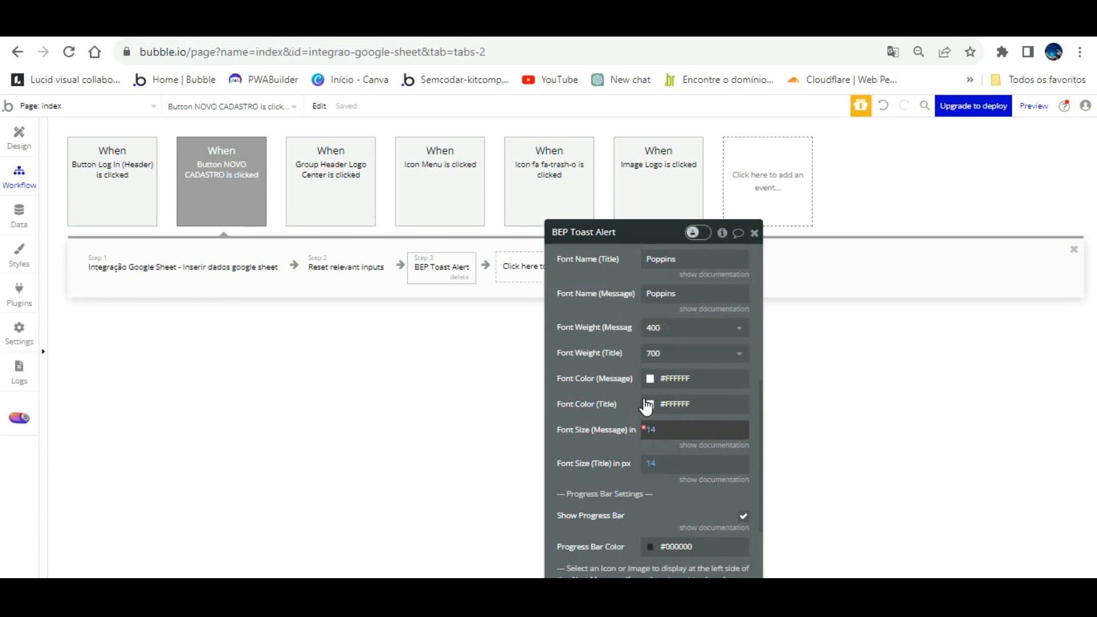
left_click(651, 430)
type("24")
left_click(415, 395)
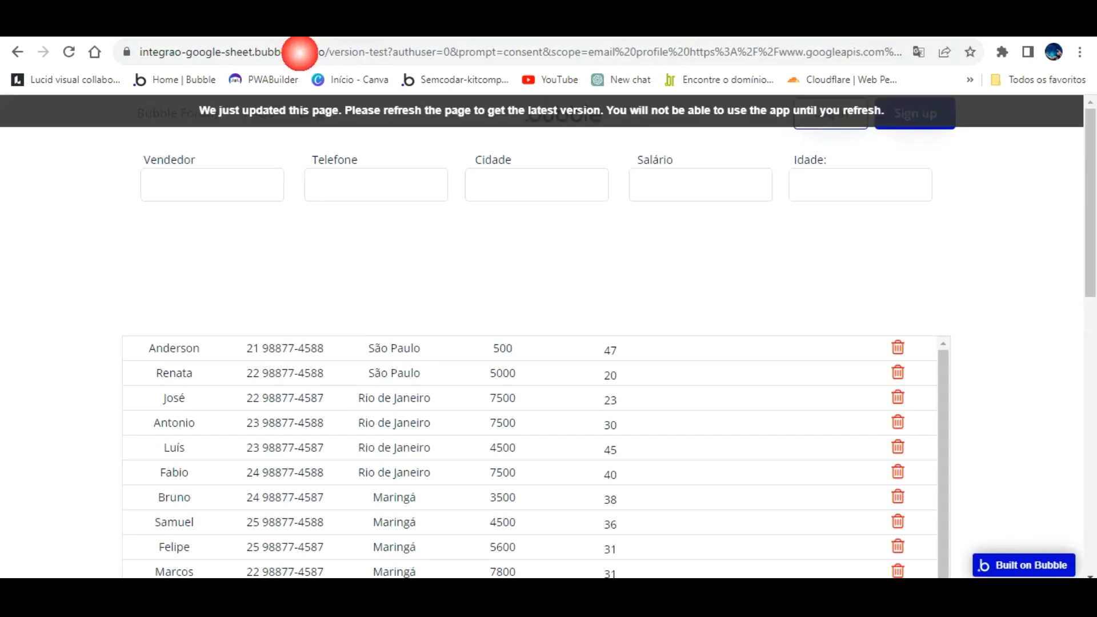
- Reload the running app preview and bring the form back into view
left_click(342, 109)
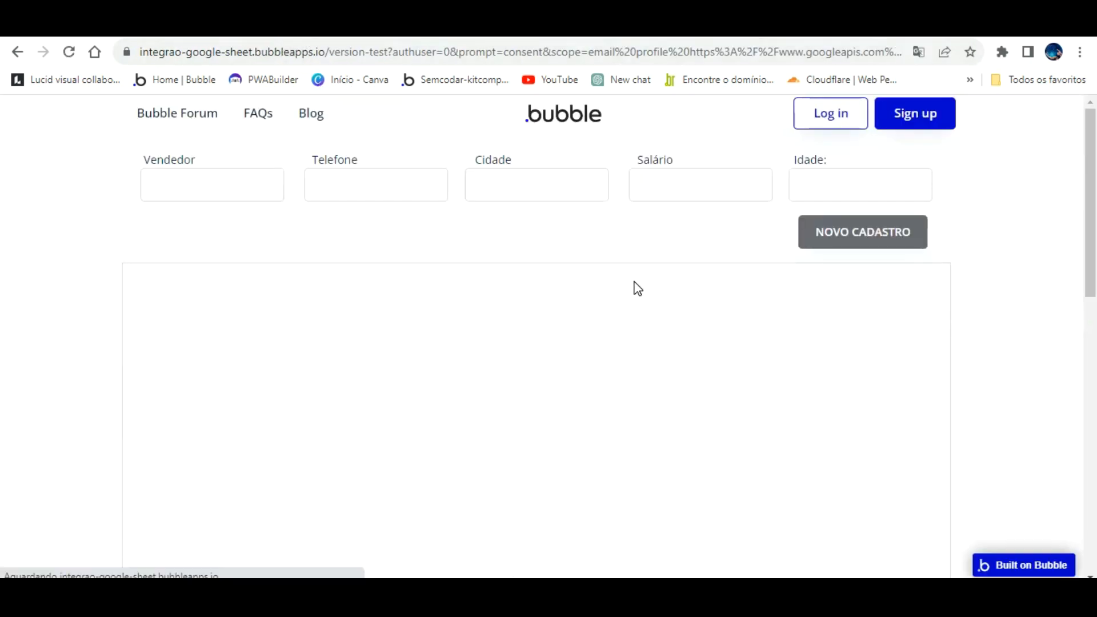
scroll(651, 355, "down", 4)
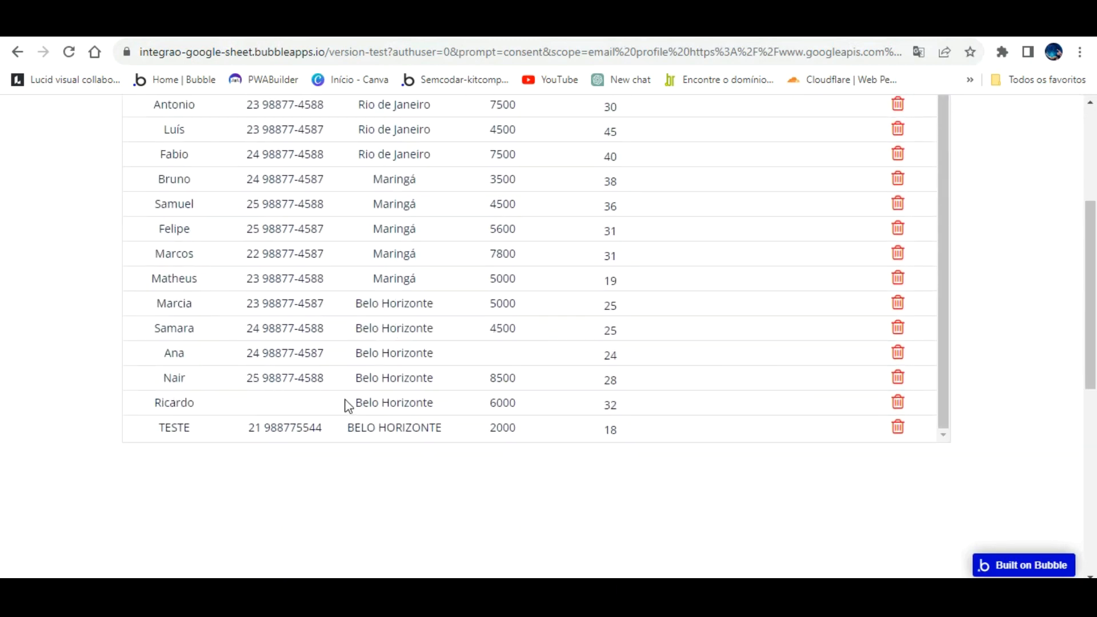
left_click(309, 24)
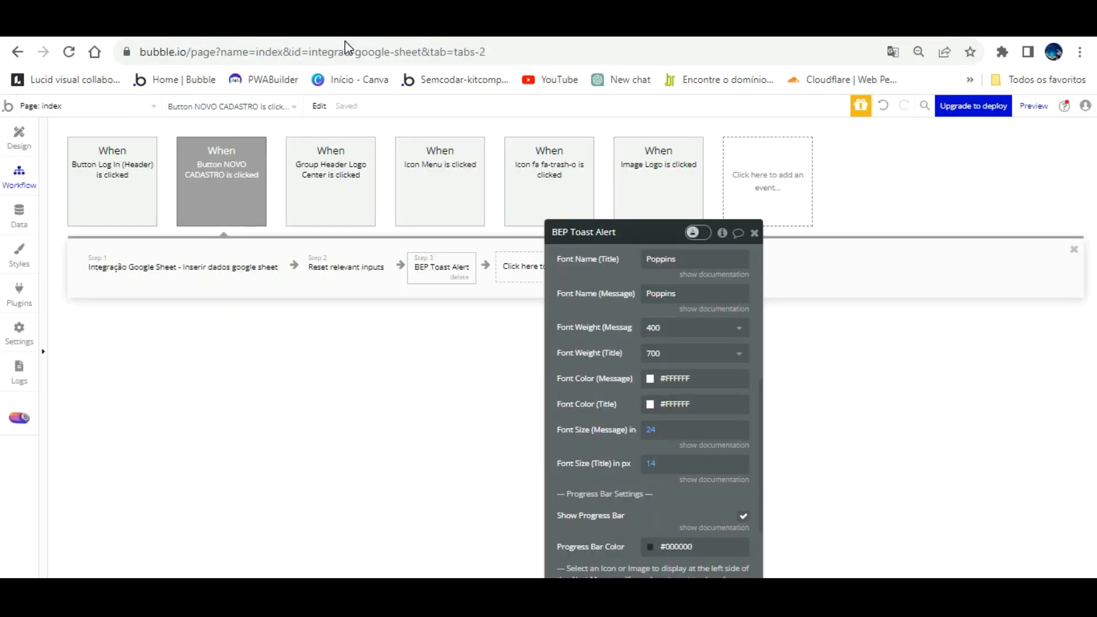
left_click(440, 24)
scroll(585, 277, "up", 4)
- Fill in a salesperson's name, phone, city Mato Grosso, salary 4500, and submit NOVO CADASTRO
left_click(226, 166)
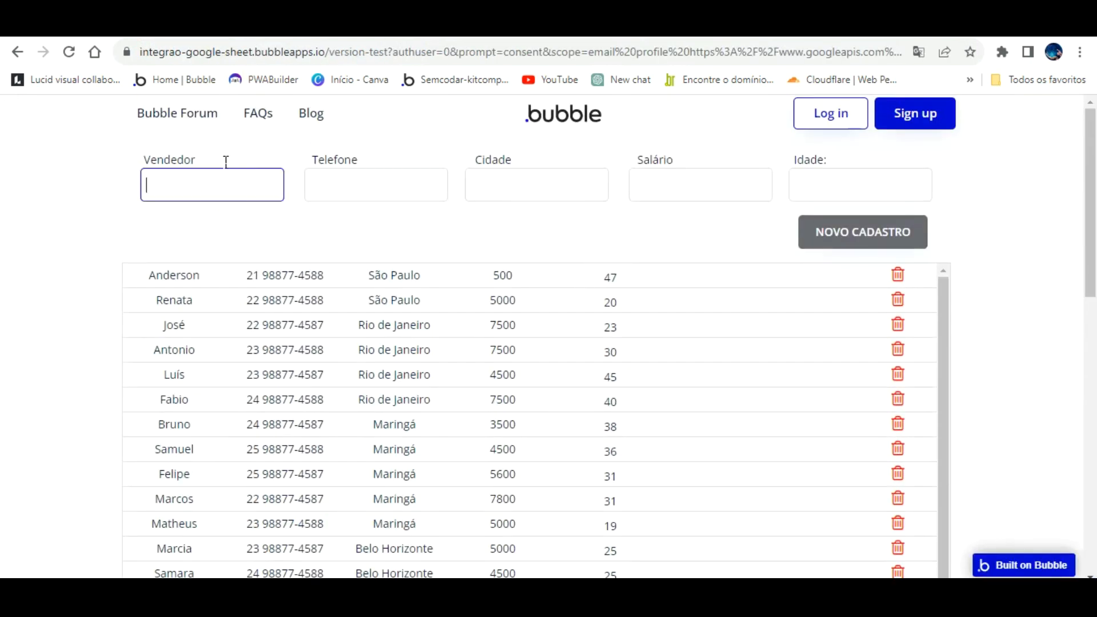
type("João")
key("Tab")
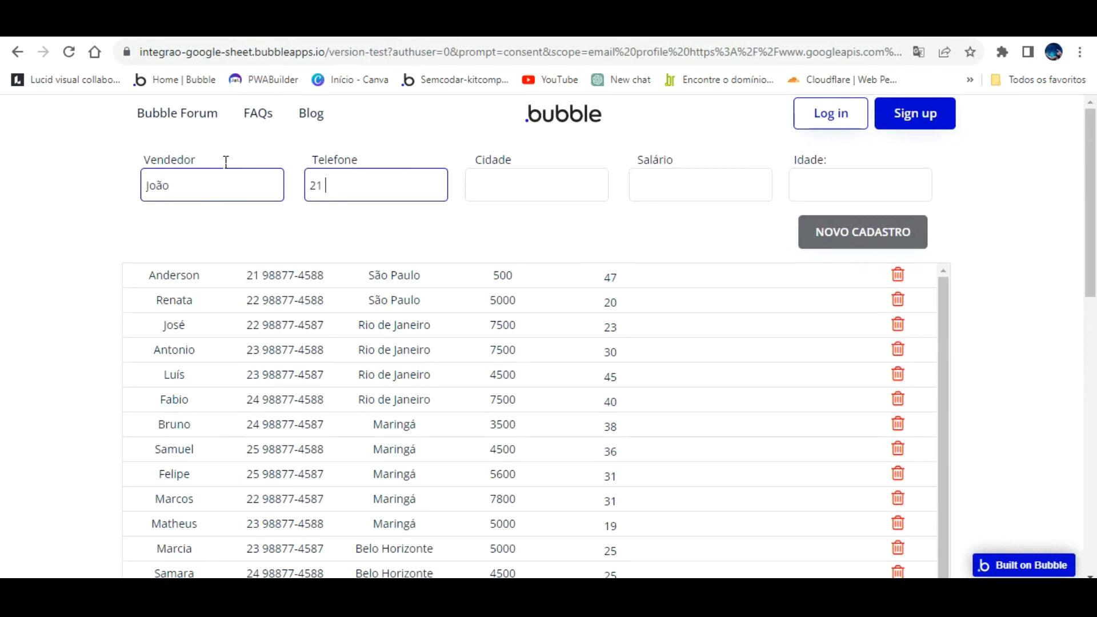
key("Tab")
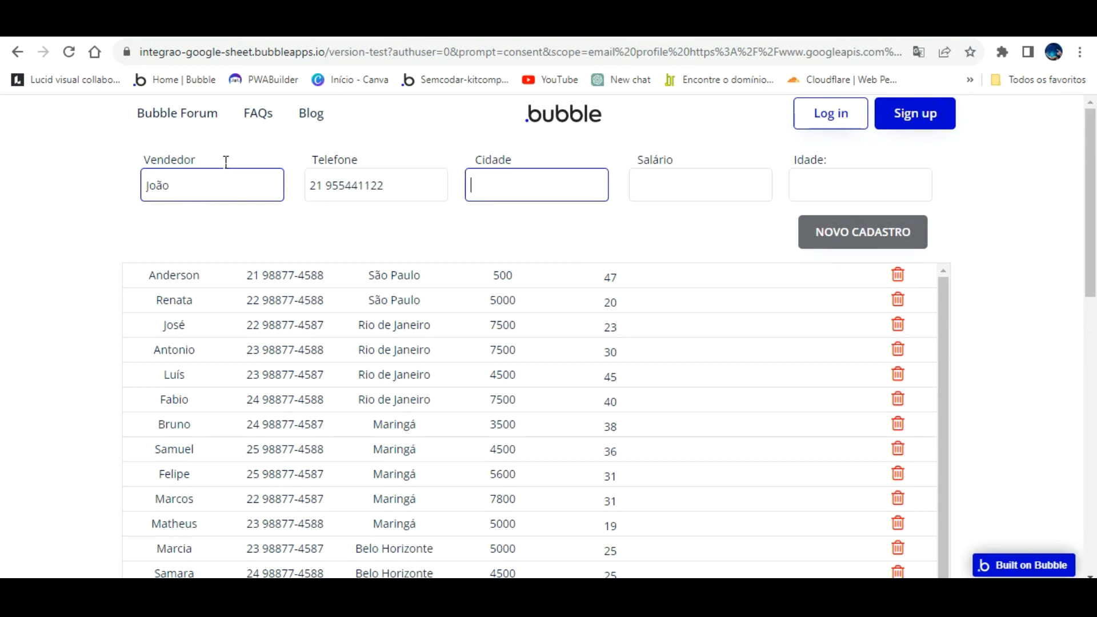
type("Jo")
type("M")
type("ato Grosso")
key("Tab")
type("4500")
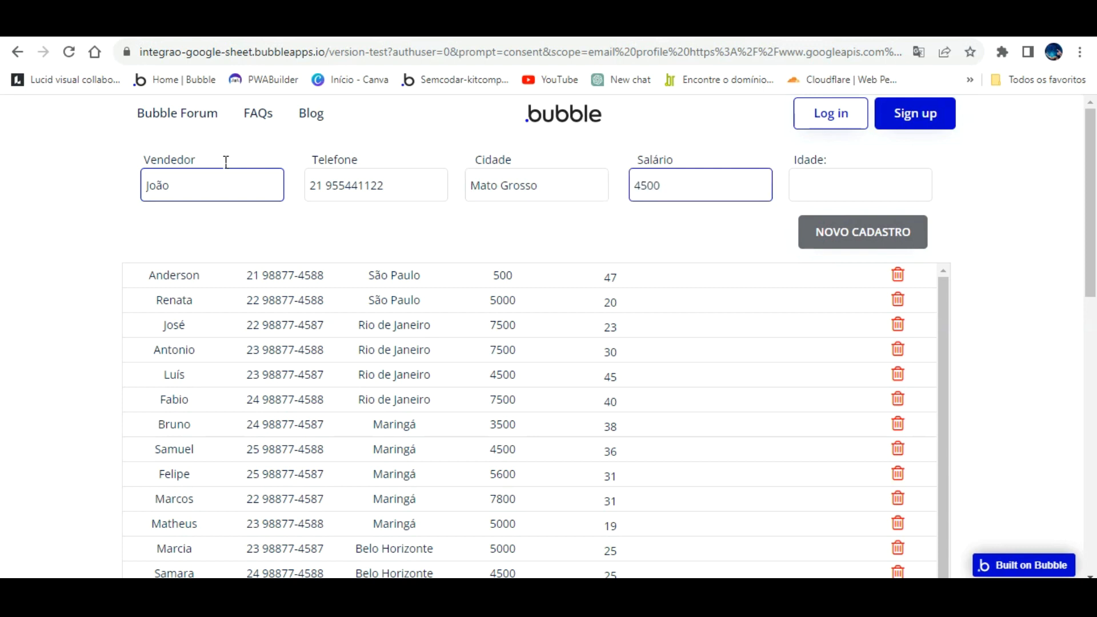
key("Tab")
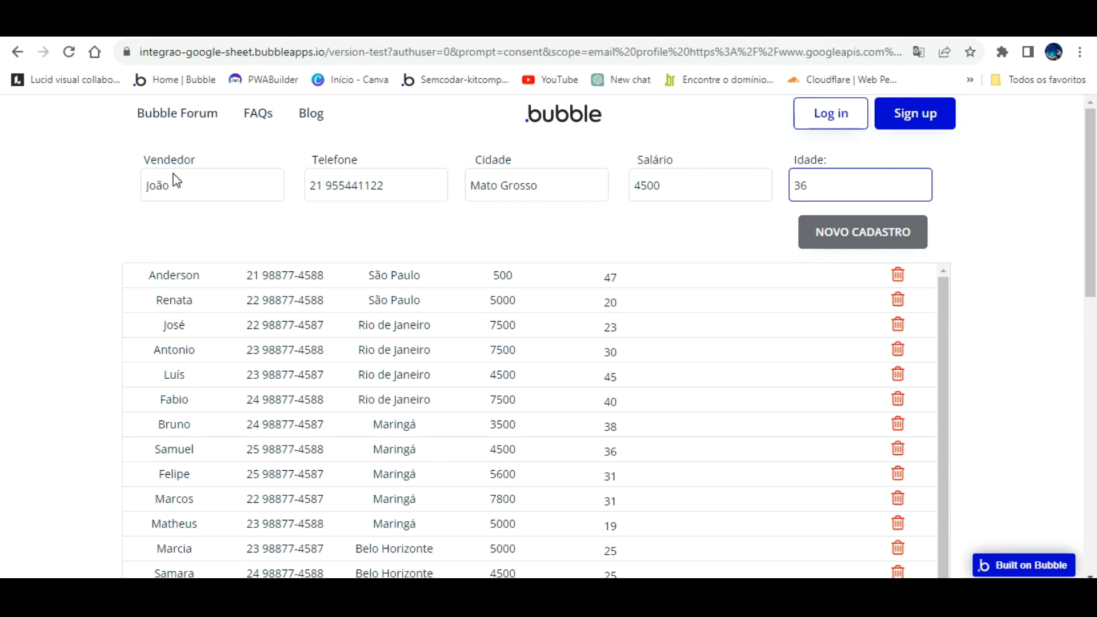
left_click(867, 234)
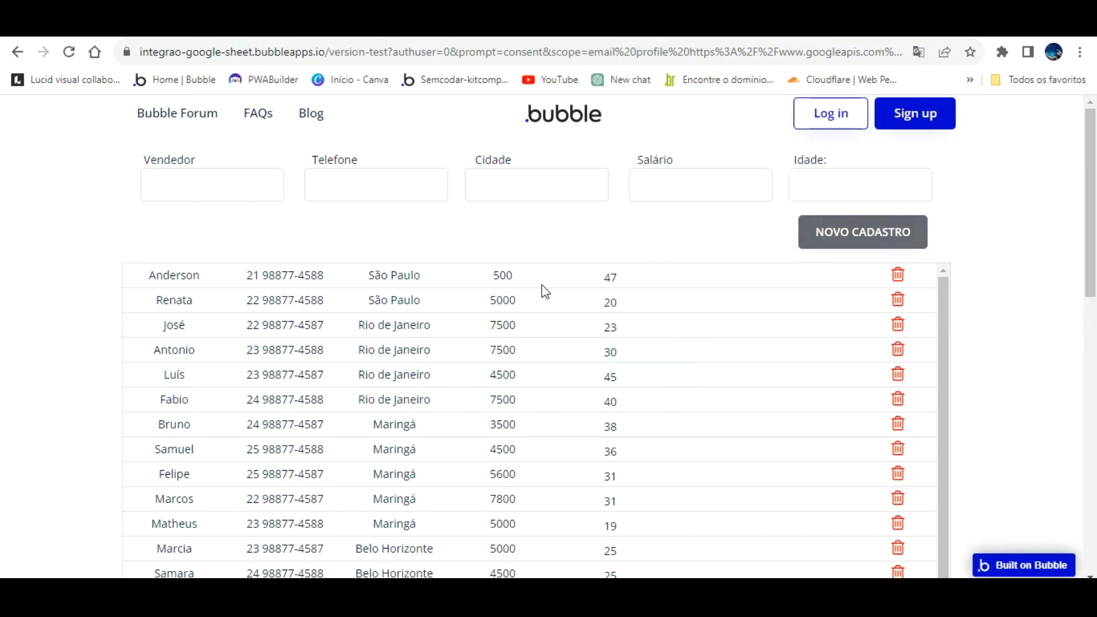
- Confirm the new row 19 appears in the Google Sheet
scroll(473, 375, "down", 6)
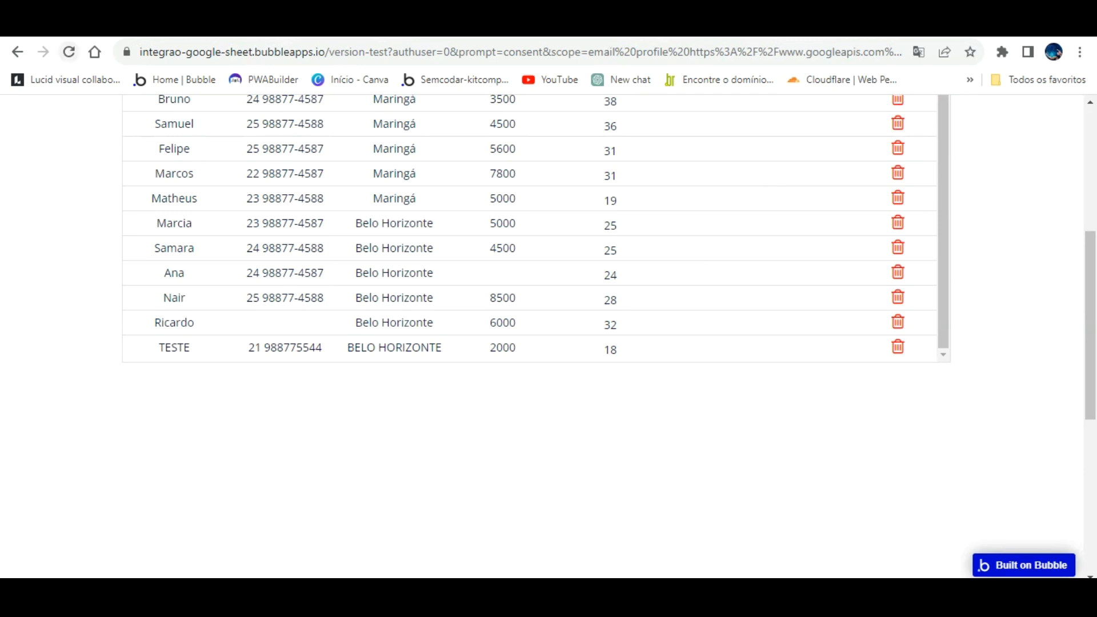
left_click(552, 26)
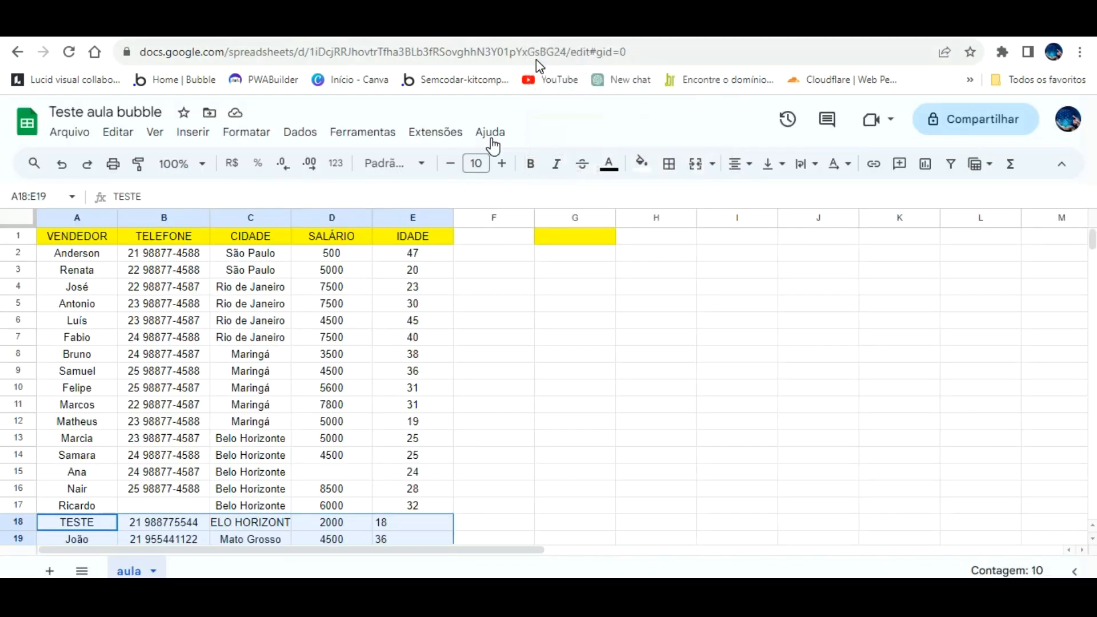
scroll(443, 339, "down", 1)
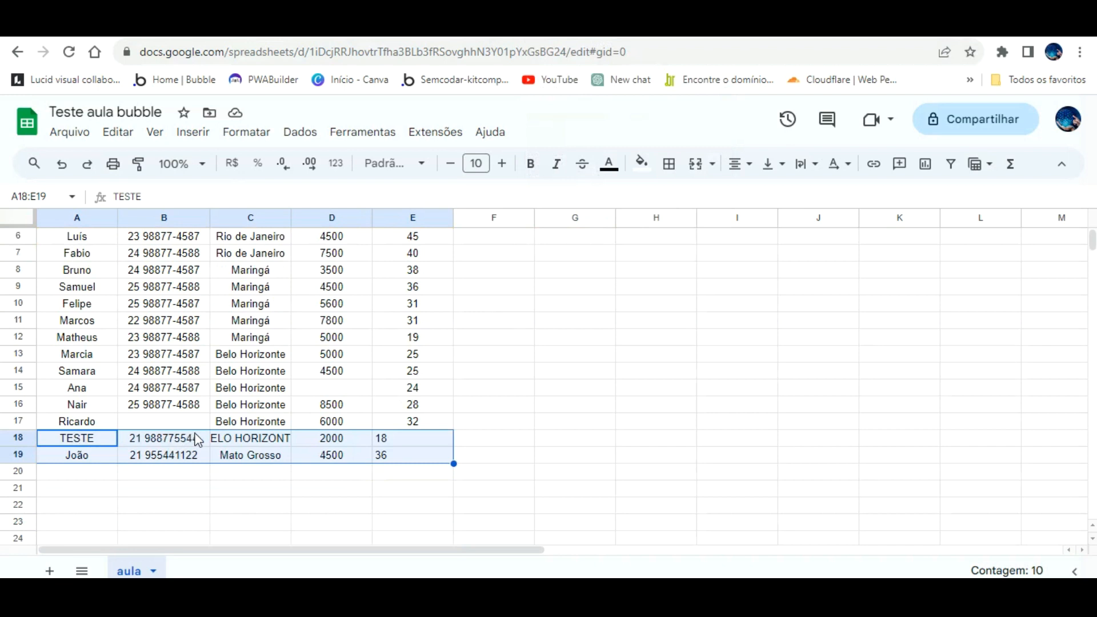
left_click(388, 455)
left_click(338, 470)
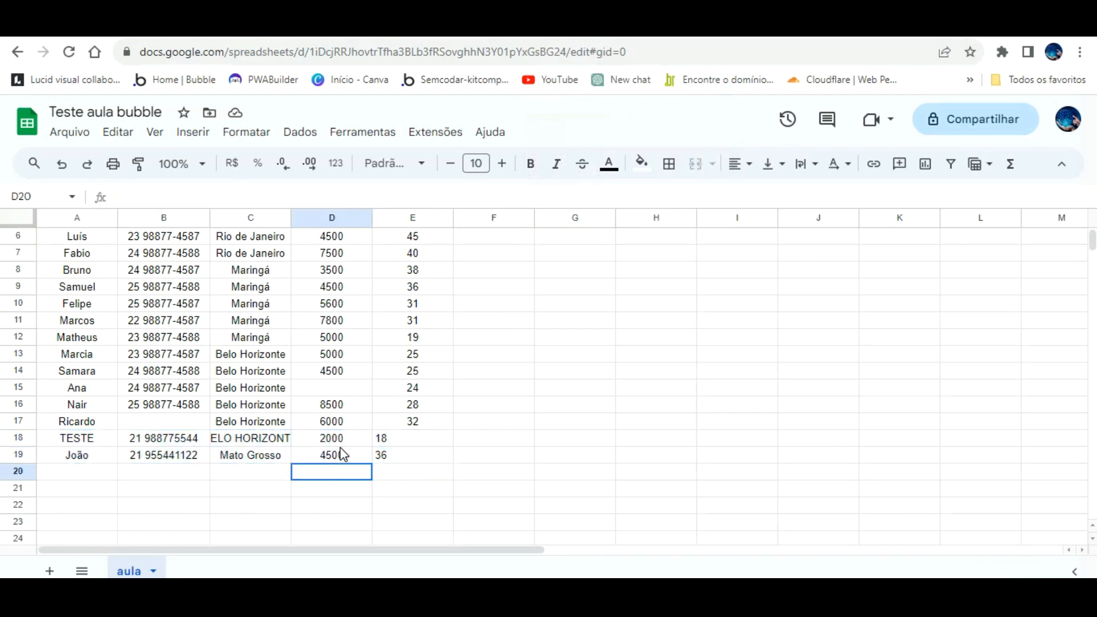
- Reload the Bubble app page to check the current form
left_click(230, 25)
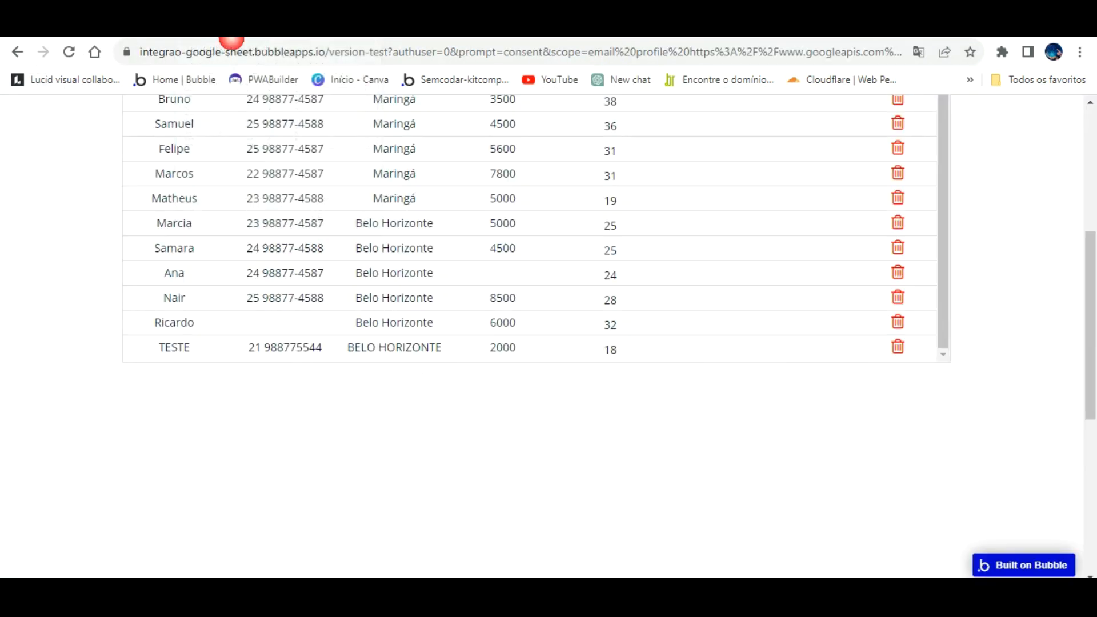
left_click(69, 52)
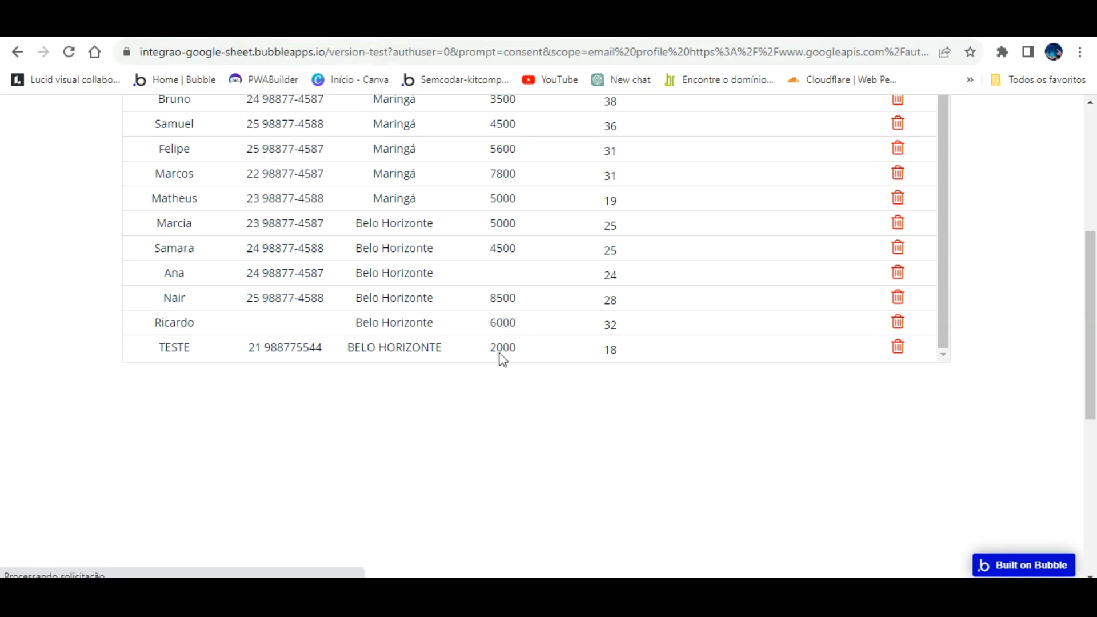
scroll(461, 451, "down", 5)
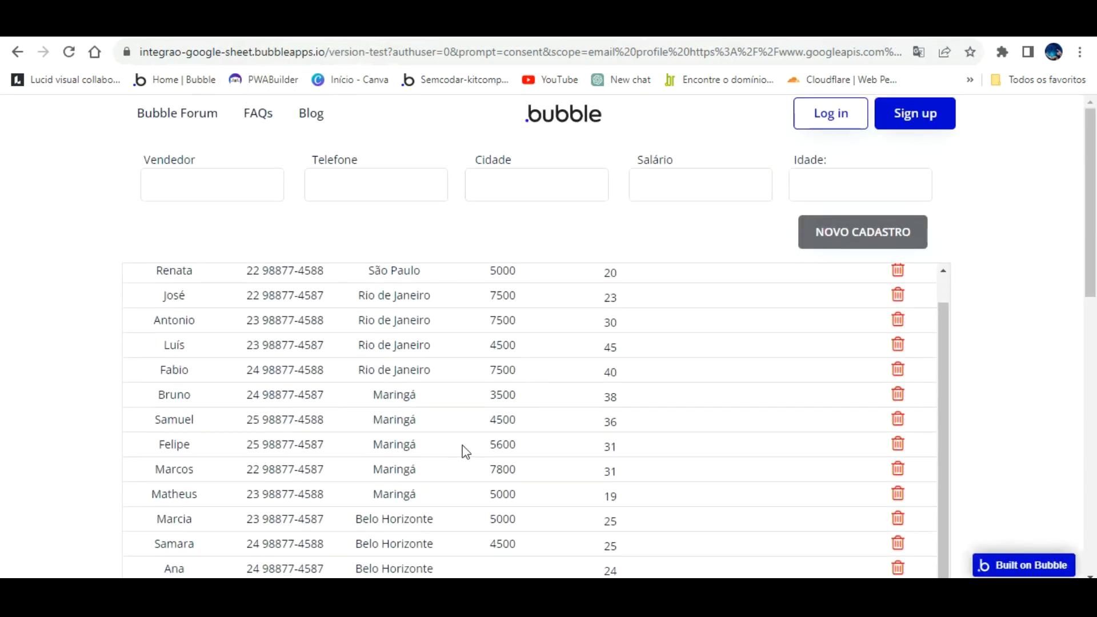
scroll(524, 326, "up", 5)
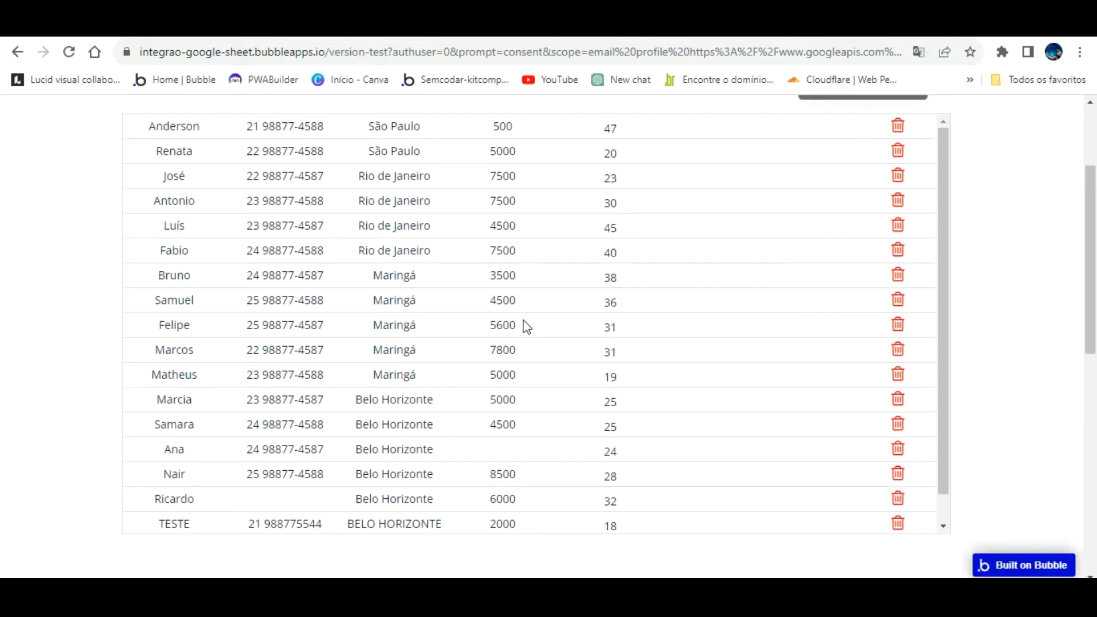
- Add Navigation > Refresh the page as step 4 after the toast alert
left_click(109, 26)
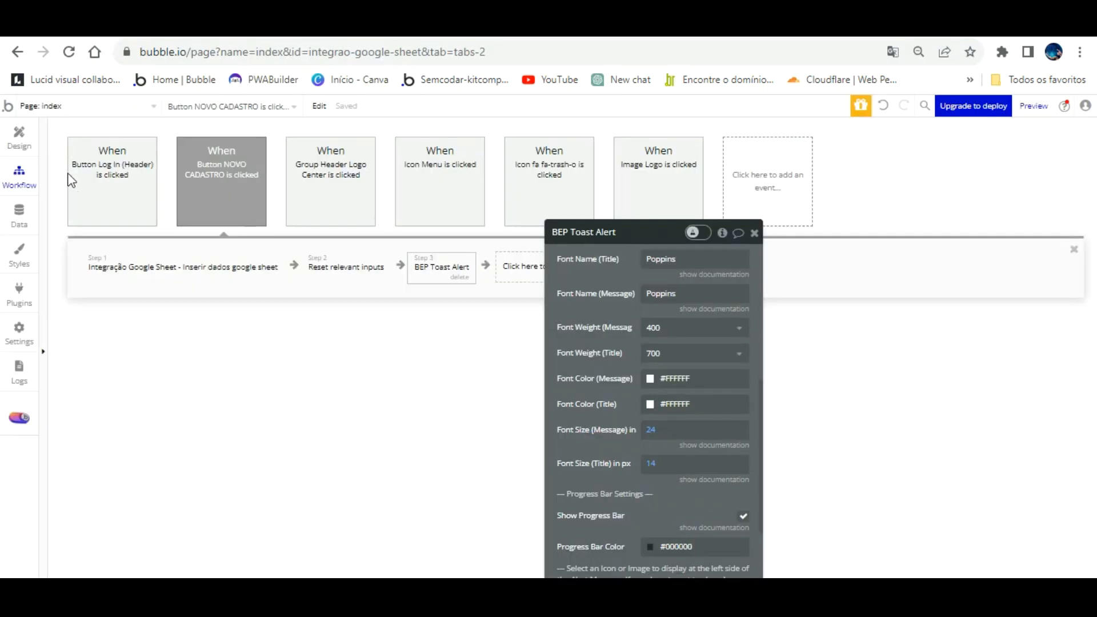
left_click_drag(637, 222, 779, 229)
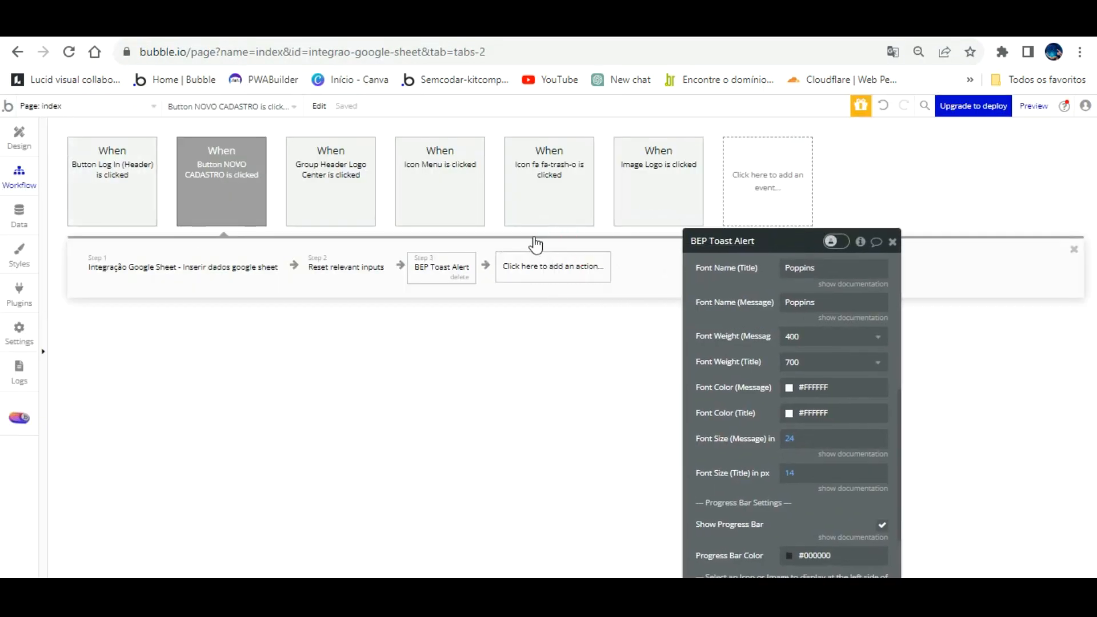
left_click(538, 260)
mouse_move(558, 336)
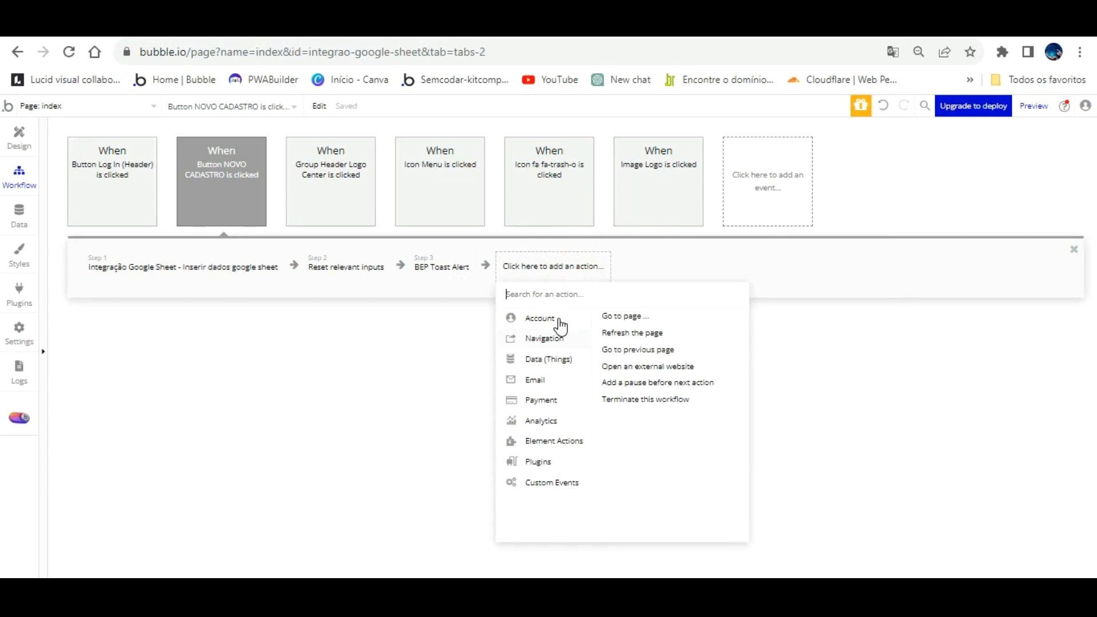
left_click(656, 332)
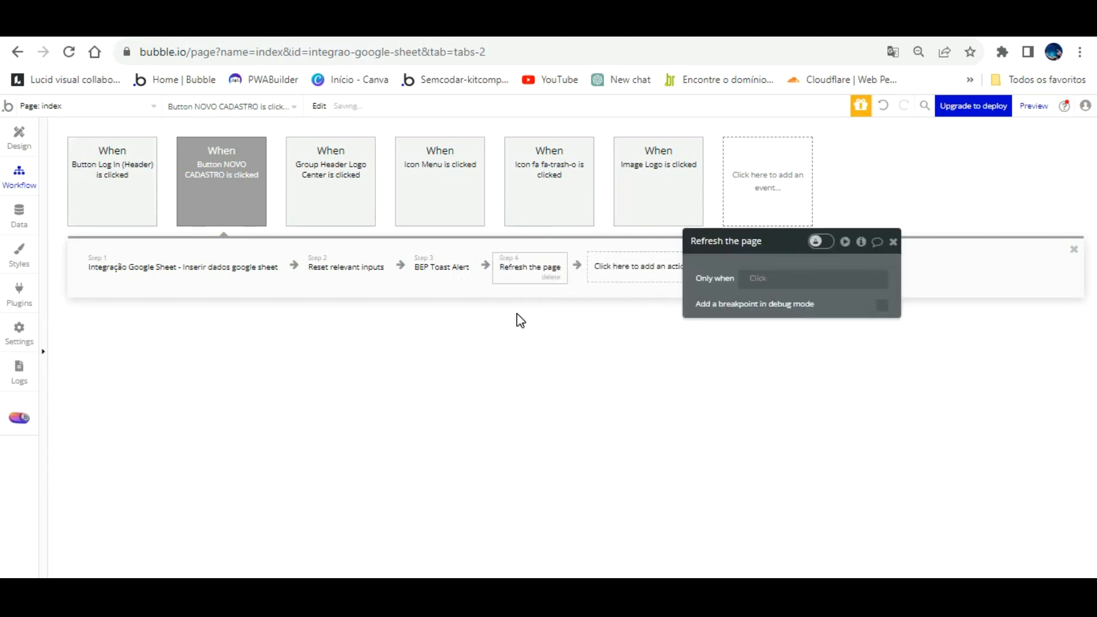
left_click(270, 33)
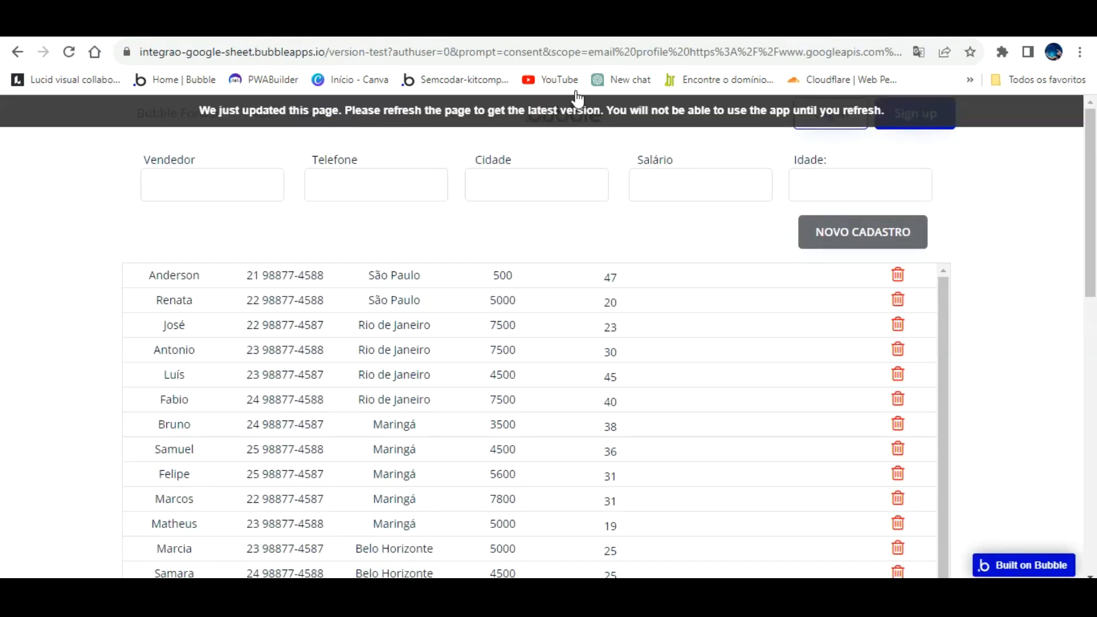
- Submit a new record: salesperson name, phone, city Magé, salary 3500, age 25
key("F5")
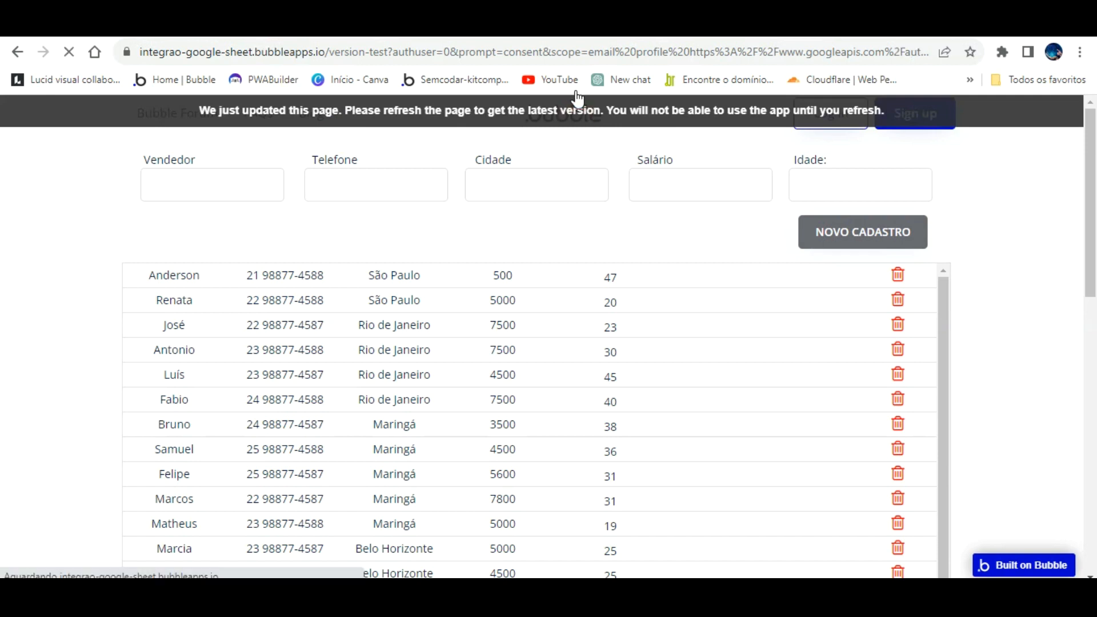
left_click(225, 180)
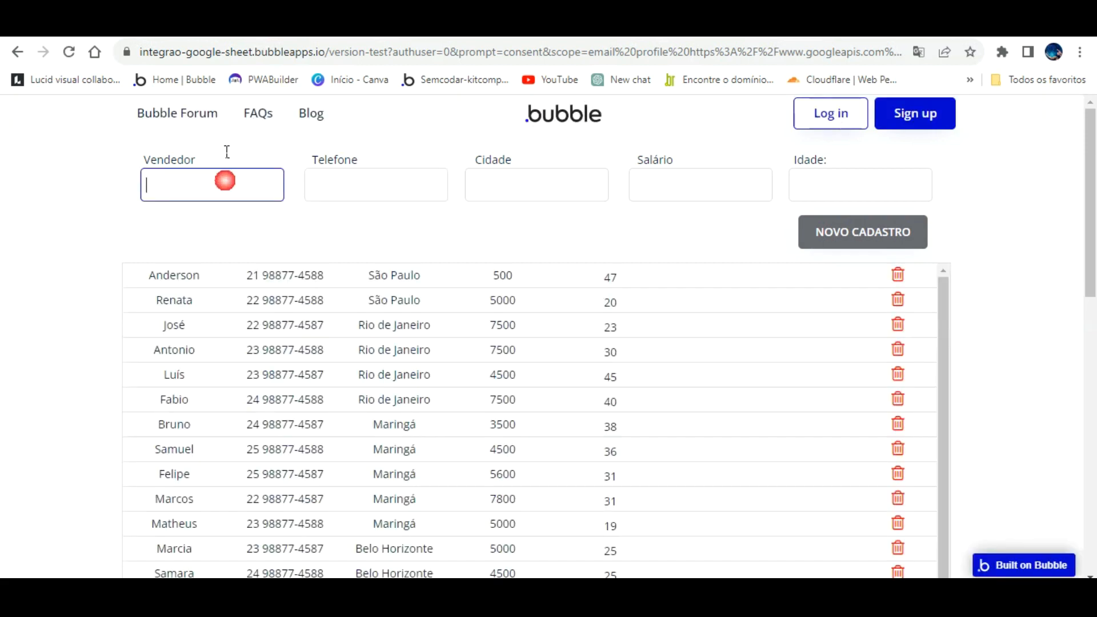
type("Carla")
key("Tab")
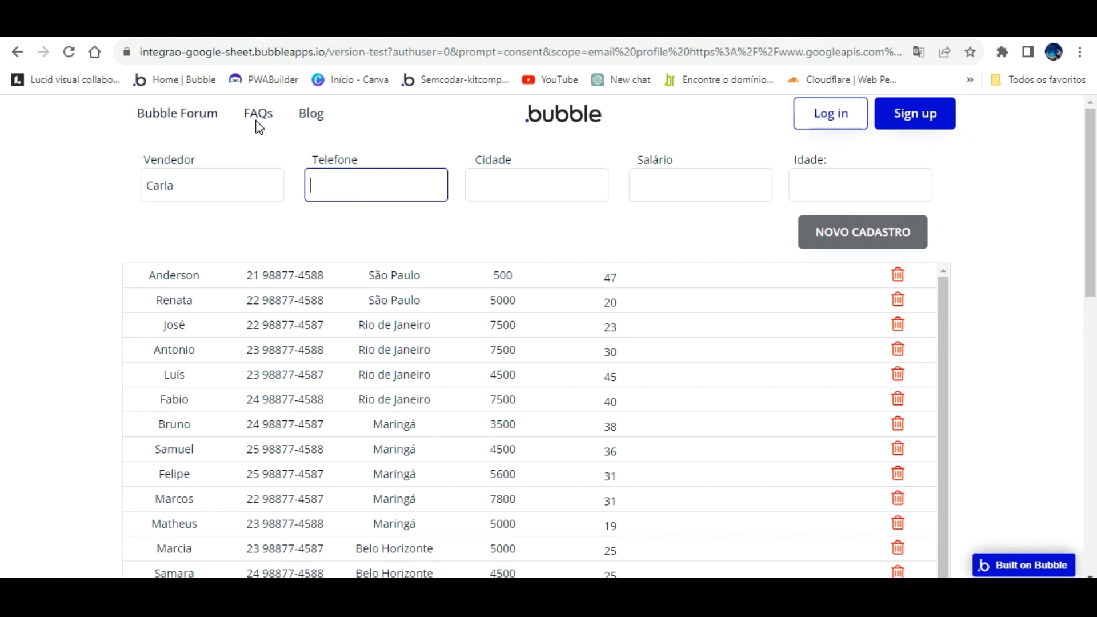
key("Tab")
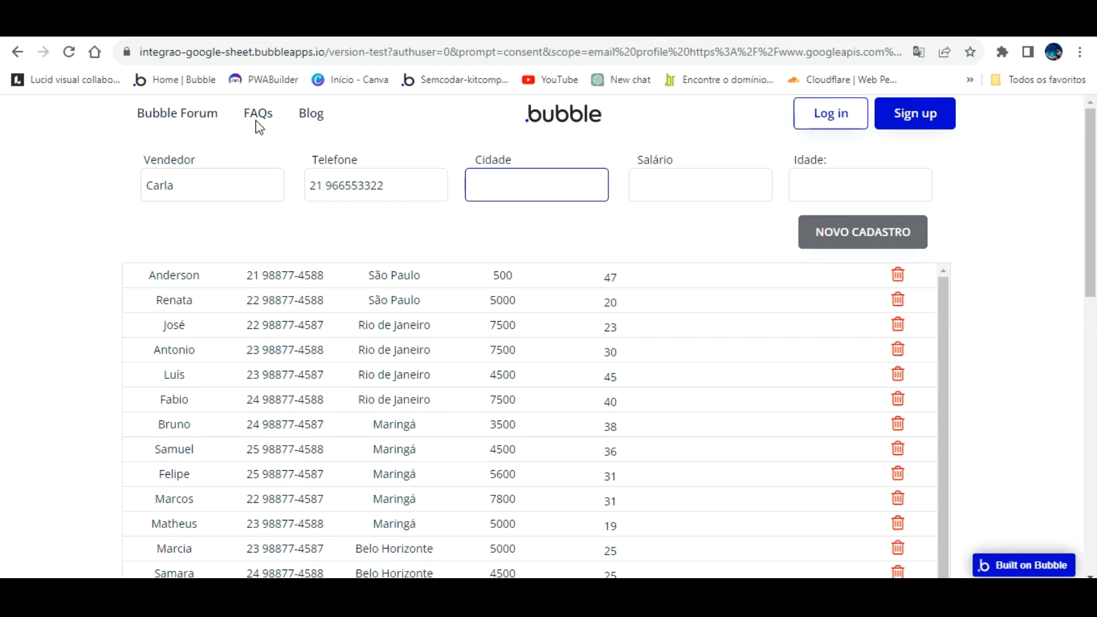
type("Magé")
key("Tab")
type("3500")
key("Tab")
type("25")
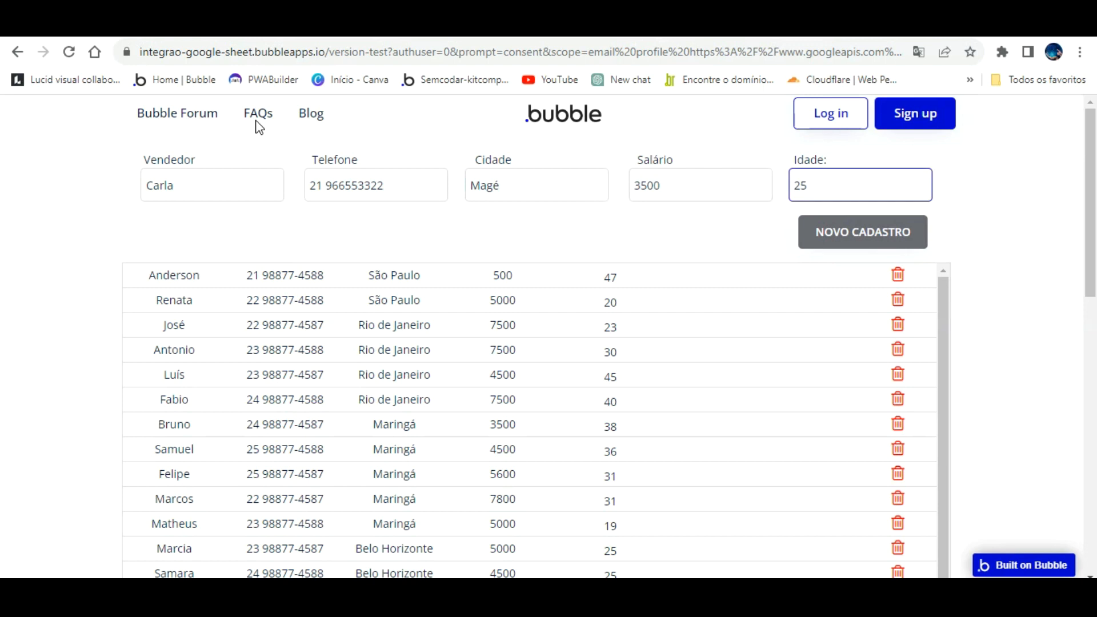
left_click(823, 224)
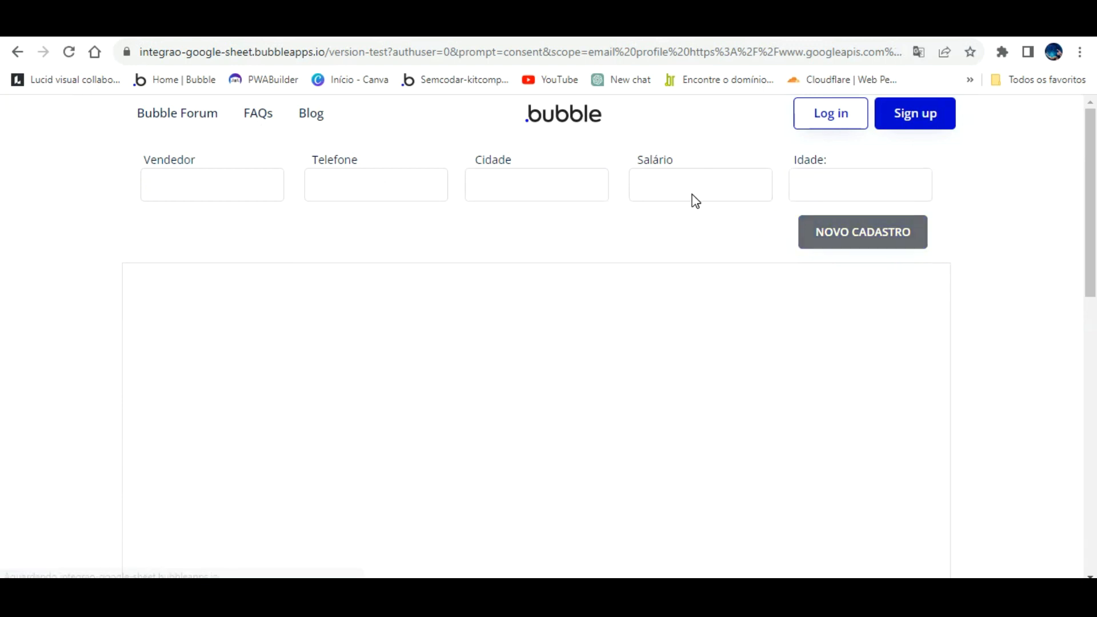
- Check the new Magé row in the app's table and the Google Sheet
scroll(463, 423, "down", 4)
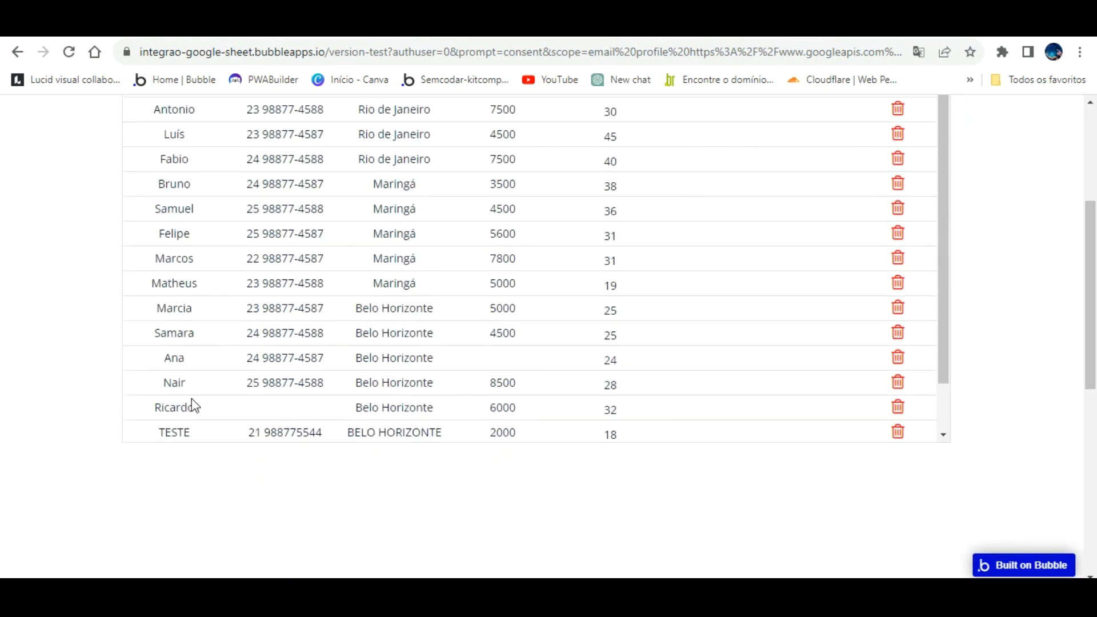
scroll(286, 362, "down", 1)
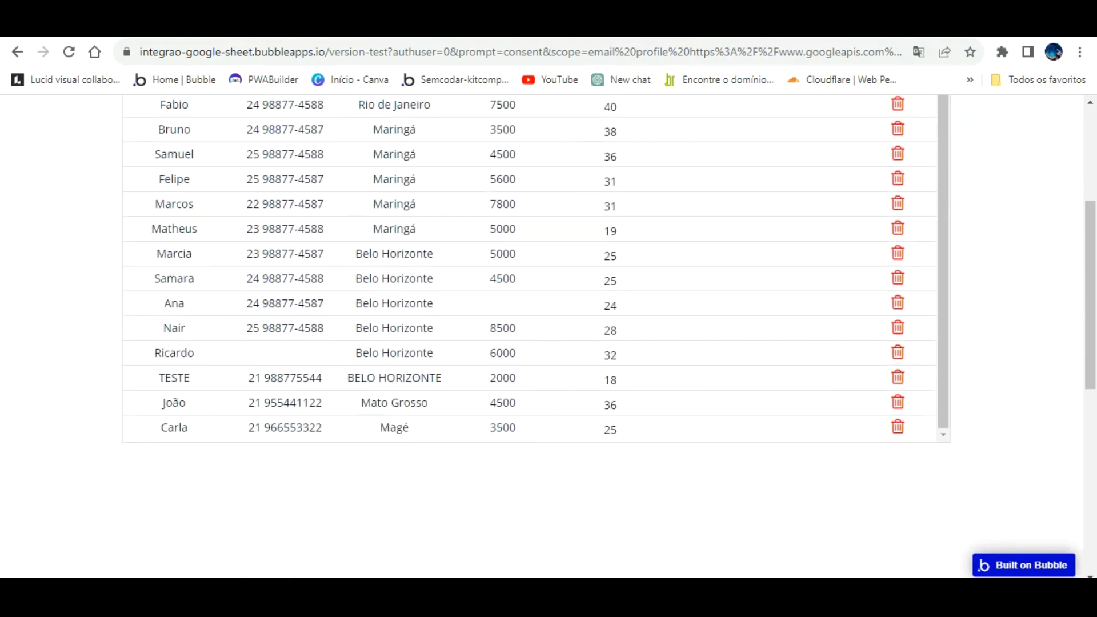
left_click(423, 26)
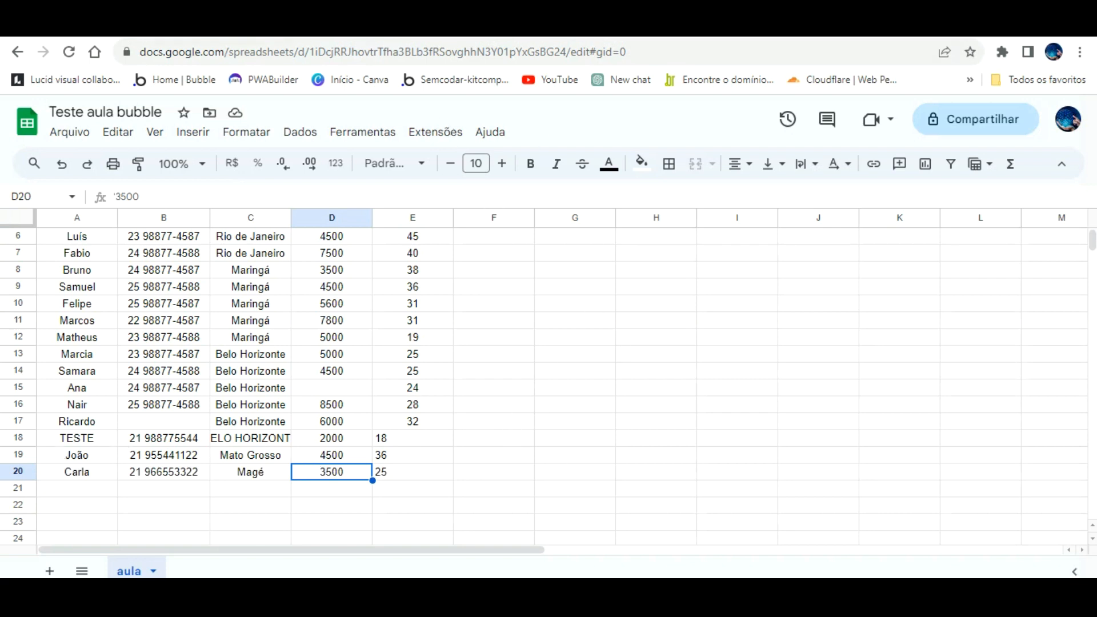
- Go back to the Bubble app and scroll its table and page to the top
left_click(400, 26)
scroll(803, 295, "up", 1)
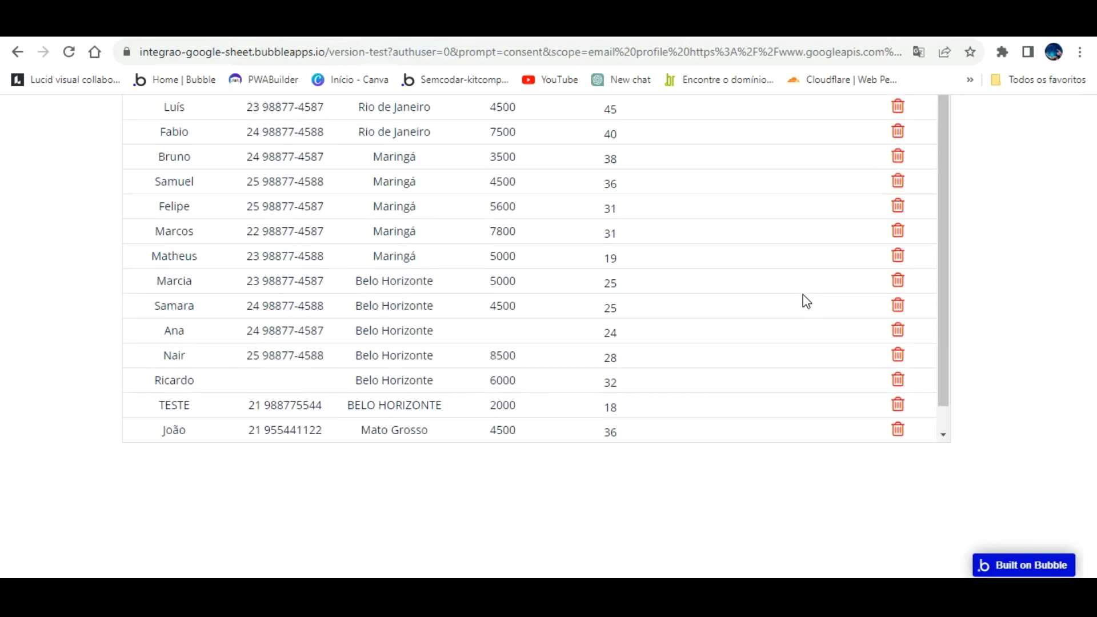
scroll(804, 295, "up", 3)
scroll(1046, 314, "up", 3)
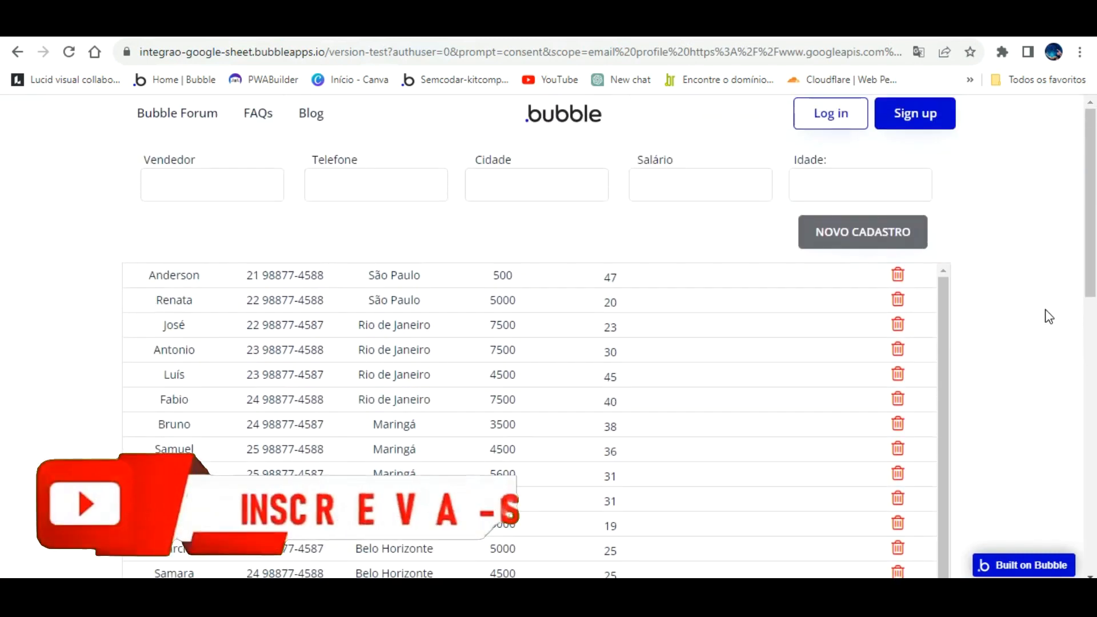